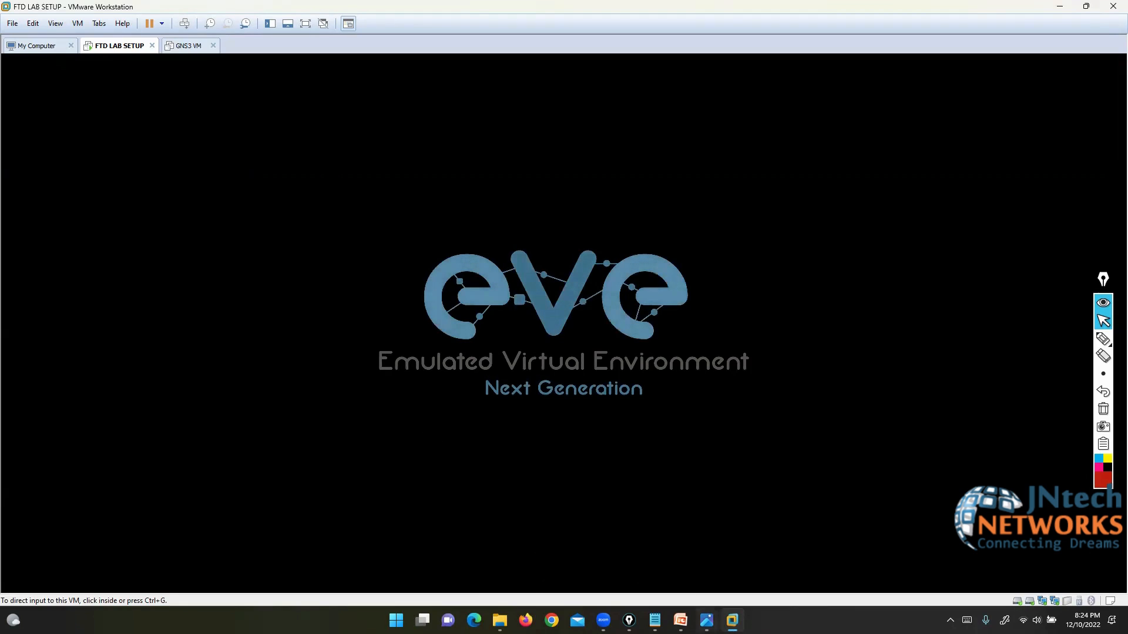
Step: Close the quadrant image from Photos and open a new Chrome window
left_click(706, 621)
left_click(1115, 5)
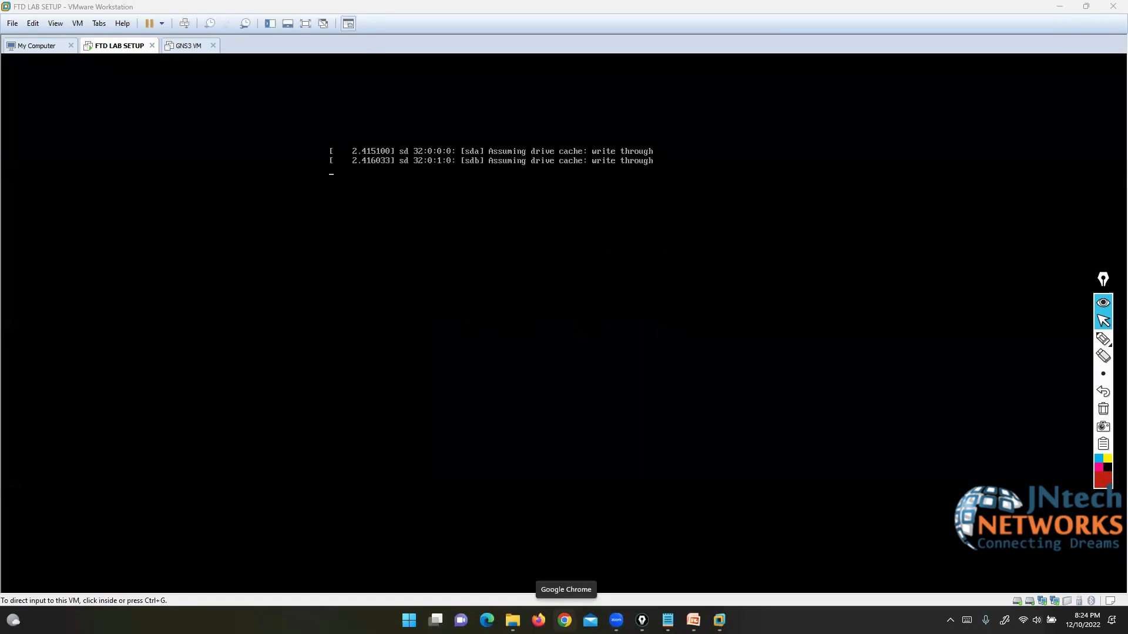
left_click(564, 621)
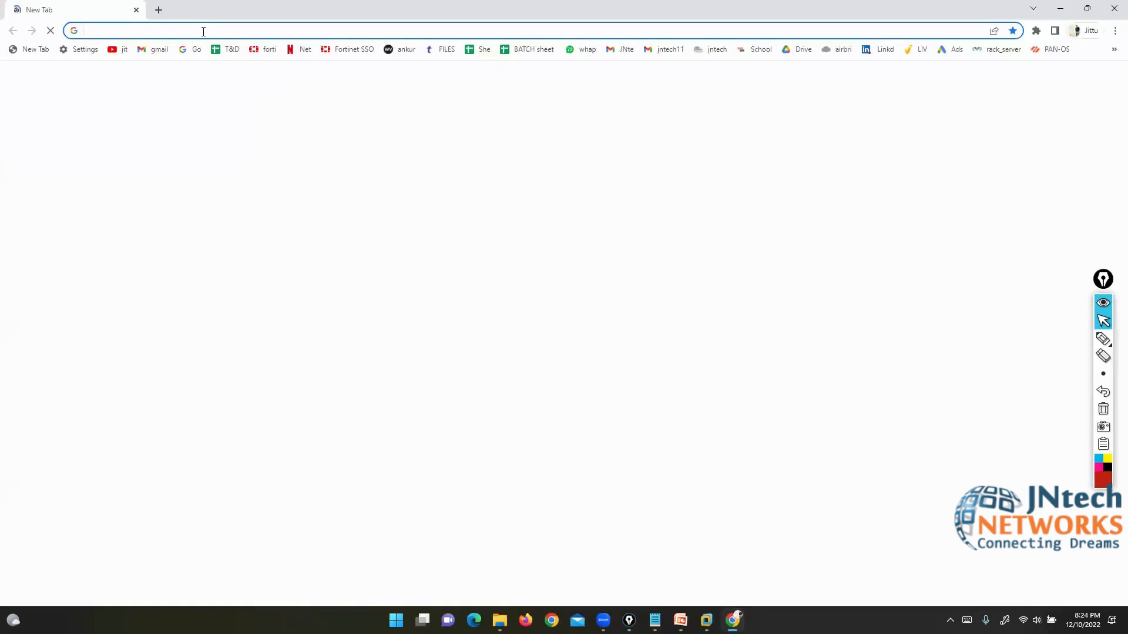
Step: Browse to 192.168.1.11 and sign in to the EVE-NG web UI
type("192.168.1.14")
key("BackSpace")
type("1")
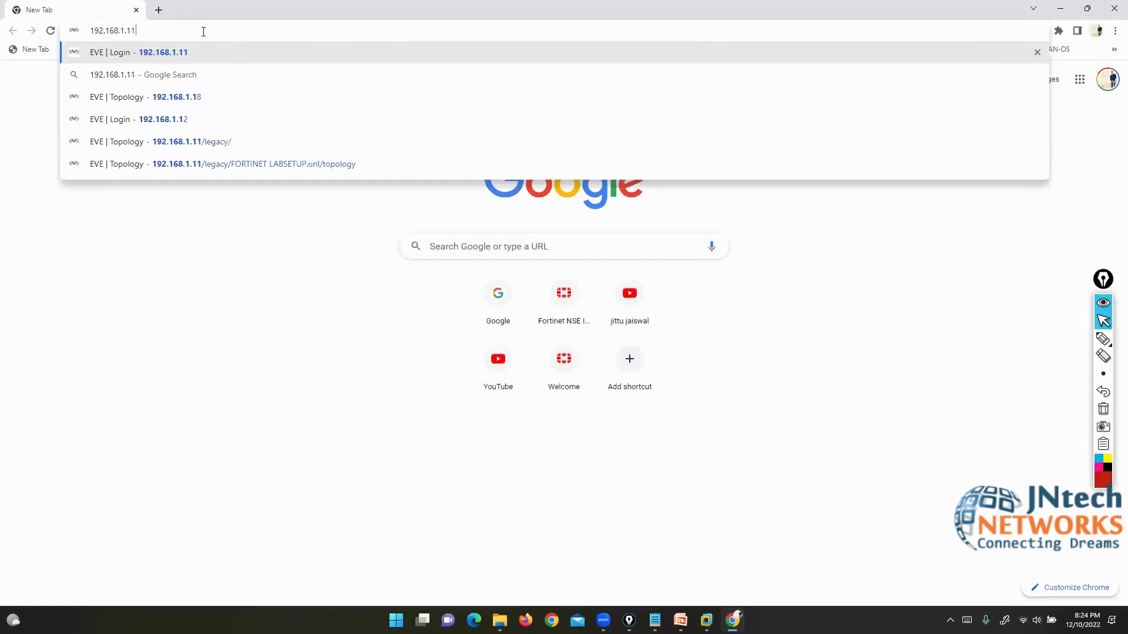
key("Return")
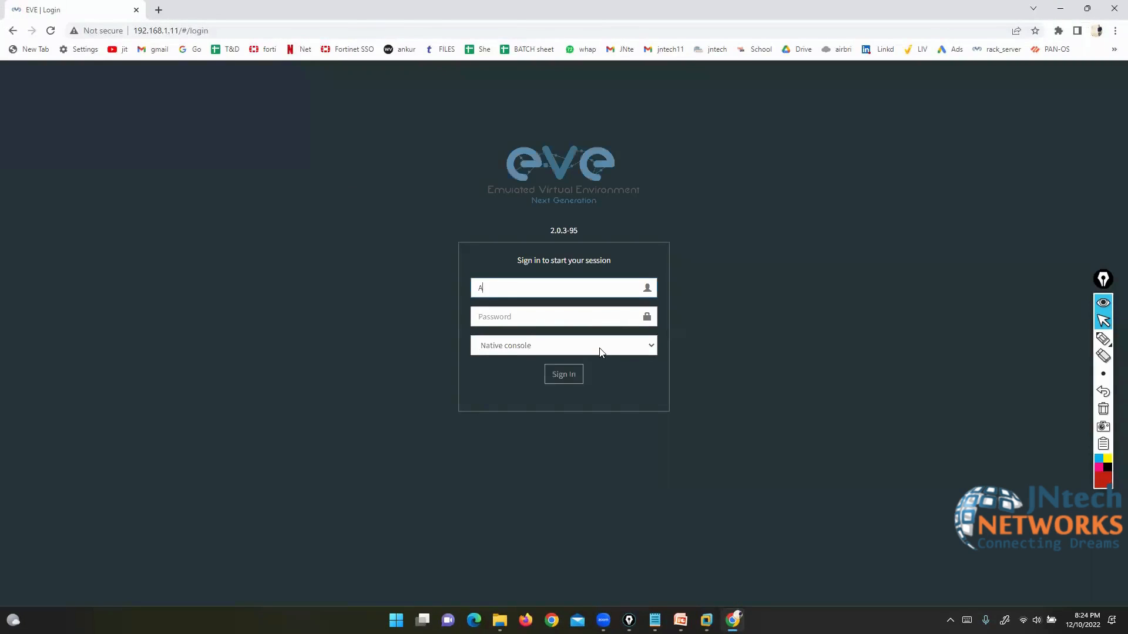
type("admin")
key("Tab")
type("eve")
key("Return")
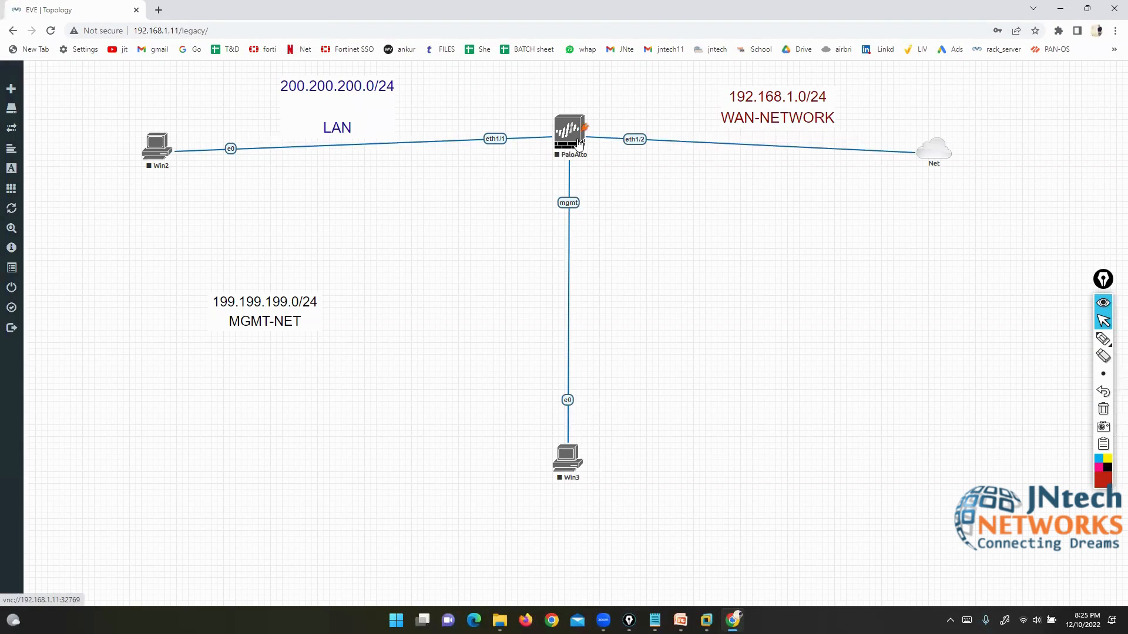
Step: Close the running PaloAlto lab and open FIREWALL PALO.unl from the File manager
mouse_move(37, 261)
left_click(39, 290)
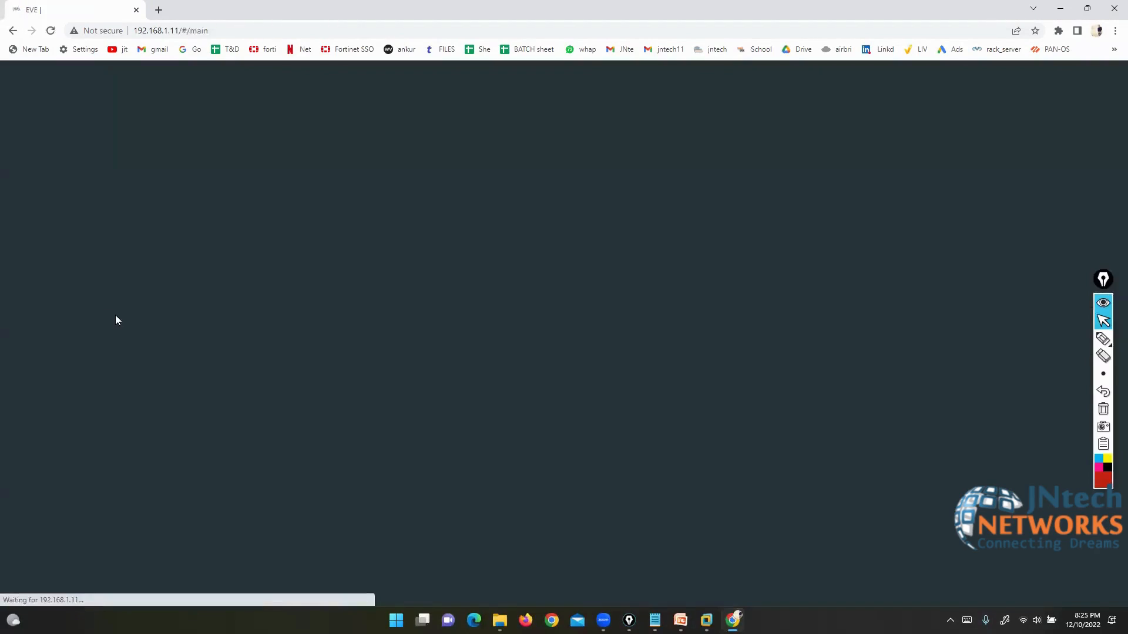
left_click(100, 322)
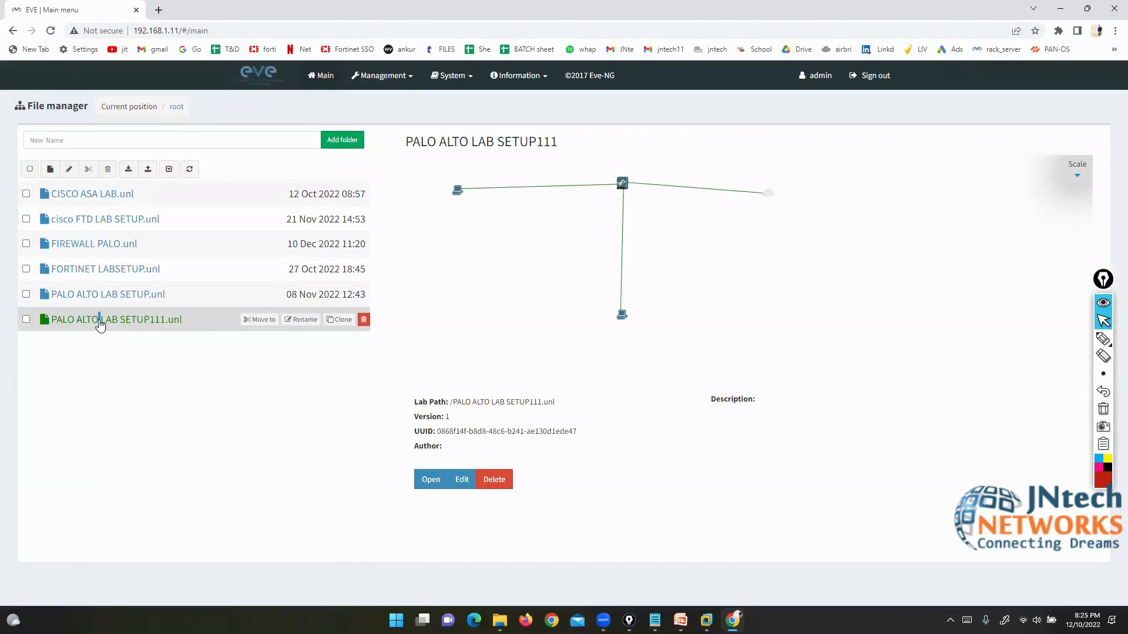
left_click(101, 294)
triple_click(98, 263)
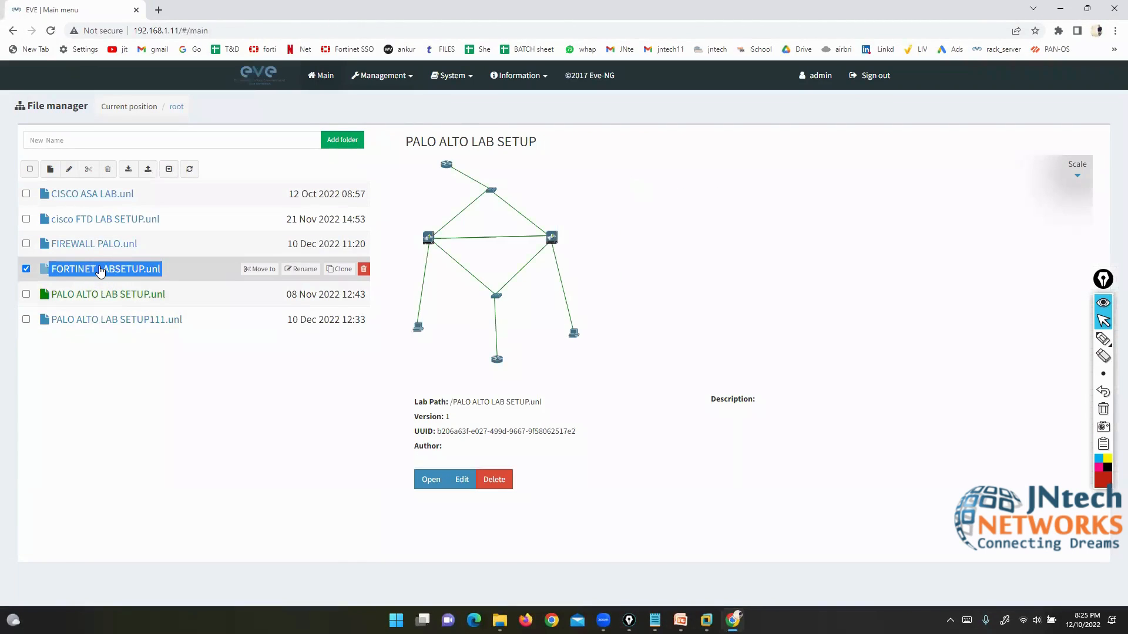
double_click(98, 246)
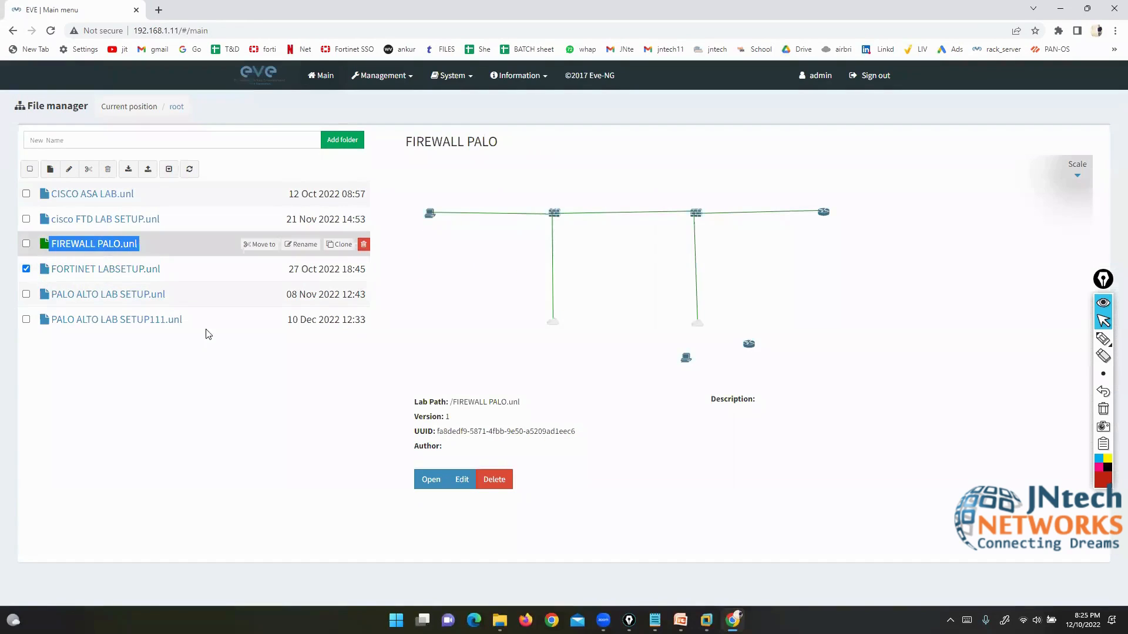
left_click(431, 480)
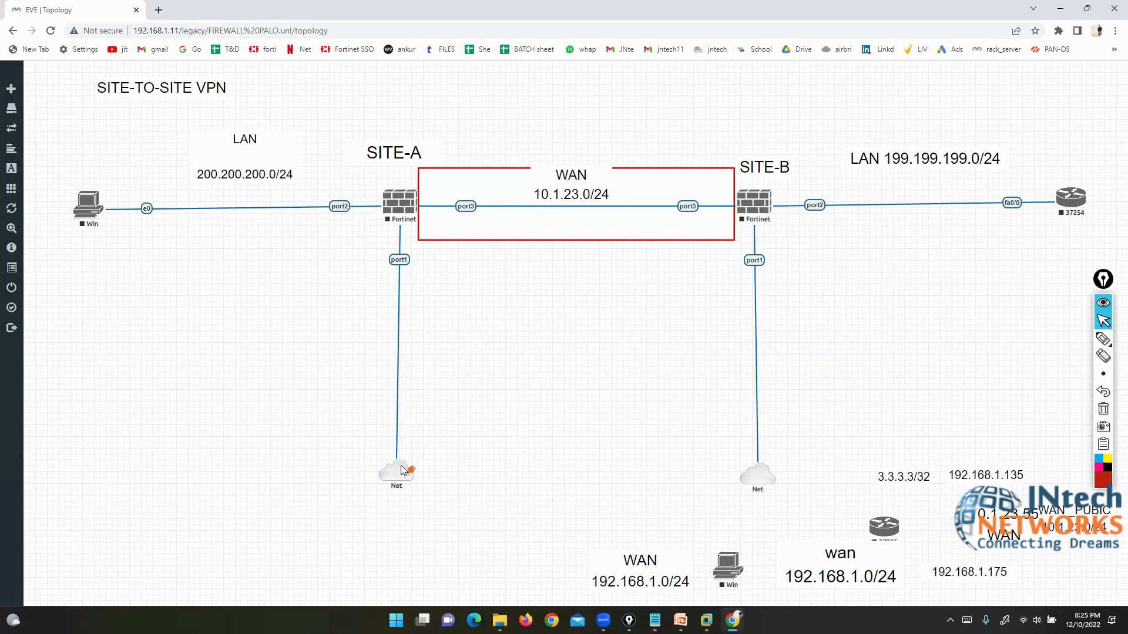
Step: Rearrange the SITE-A cloud, Fortinet, Win node and the LAN and SITE labels
left_click_drag(398, 472, 691, 473)
left_click_drag(396, 198, 747, 162)
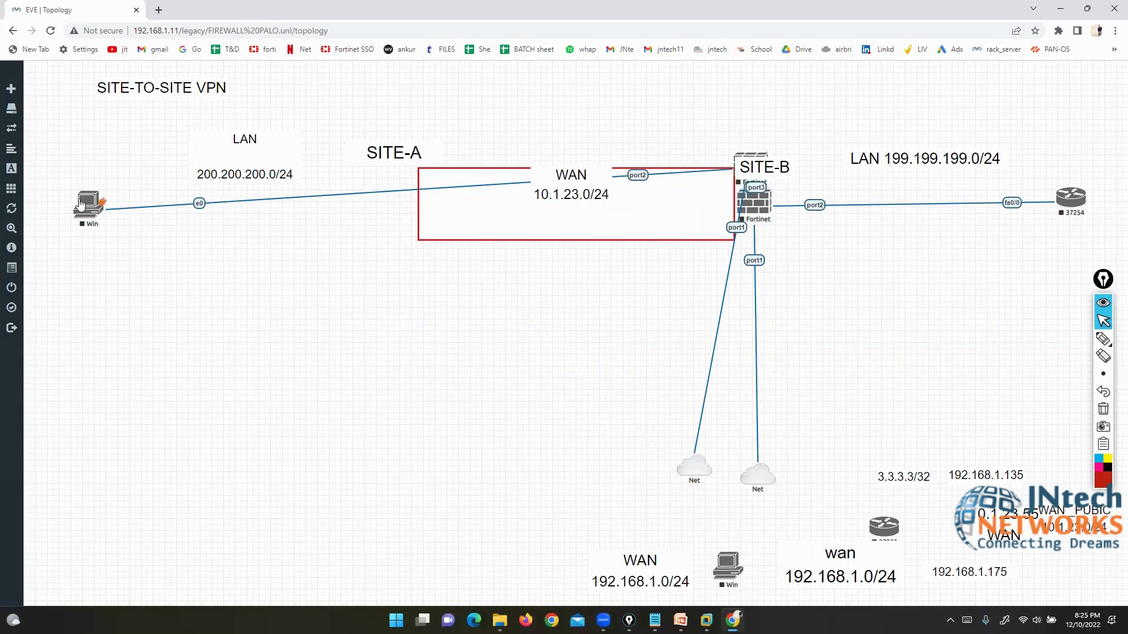
left_click_drag(80, 201, 670, 103)
left_click_drag(232, 168, 584, 108)
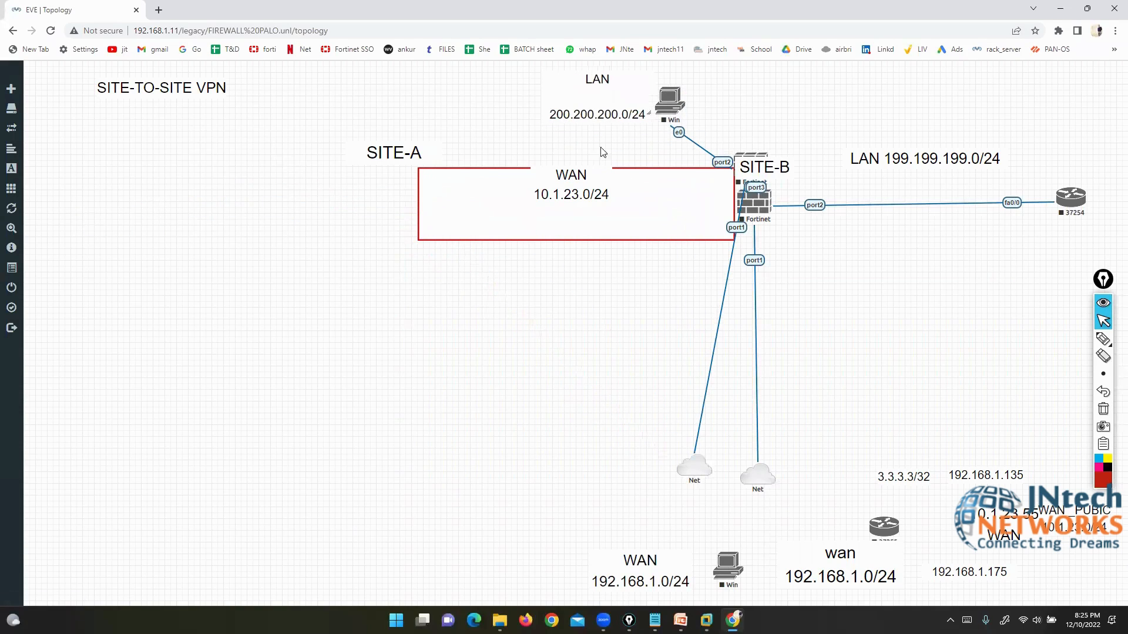
left_click_drag(744, 163, 802, 131)
left_click_drag(683, 113, 947, 311)
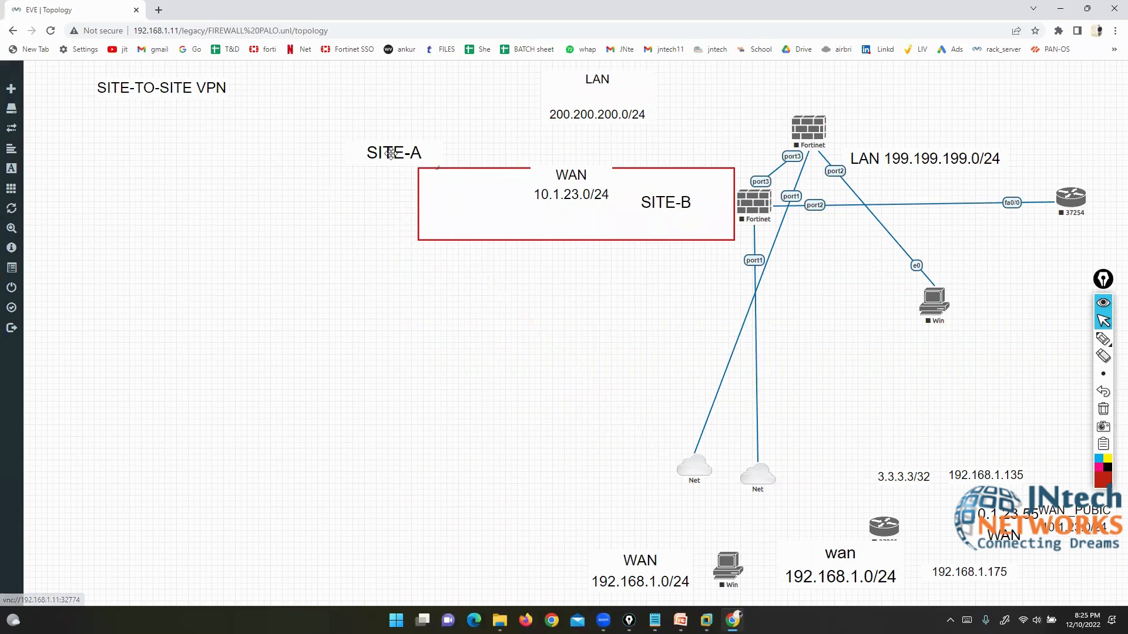
left_click_drag(392, 153, 608, 151)
Step: Reopen the FIREWALL PALO lab and add a Fortinet FortiGate node at the upper left
right_click(217, 259)
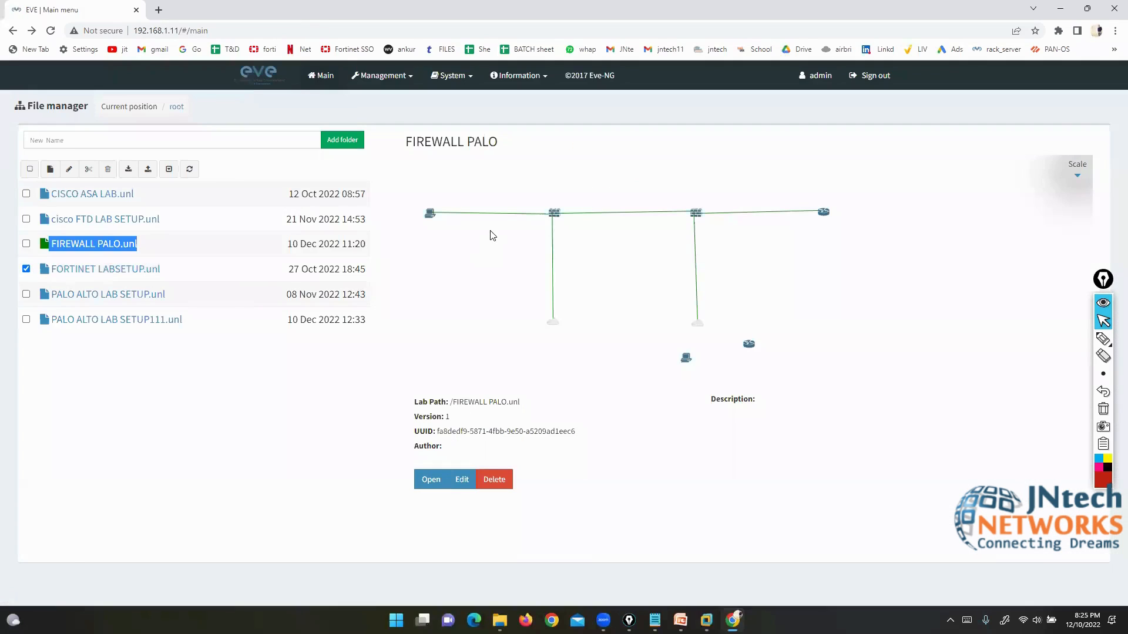
double_click(72, 244)
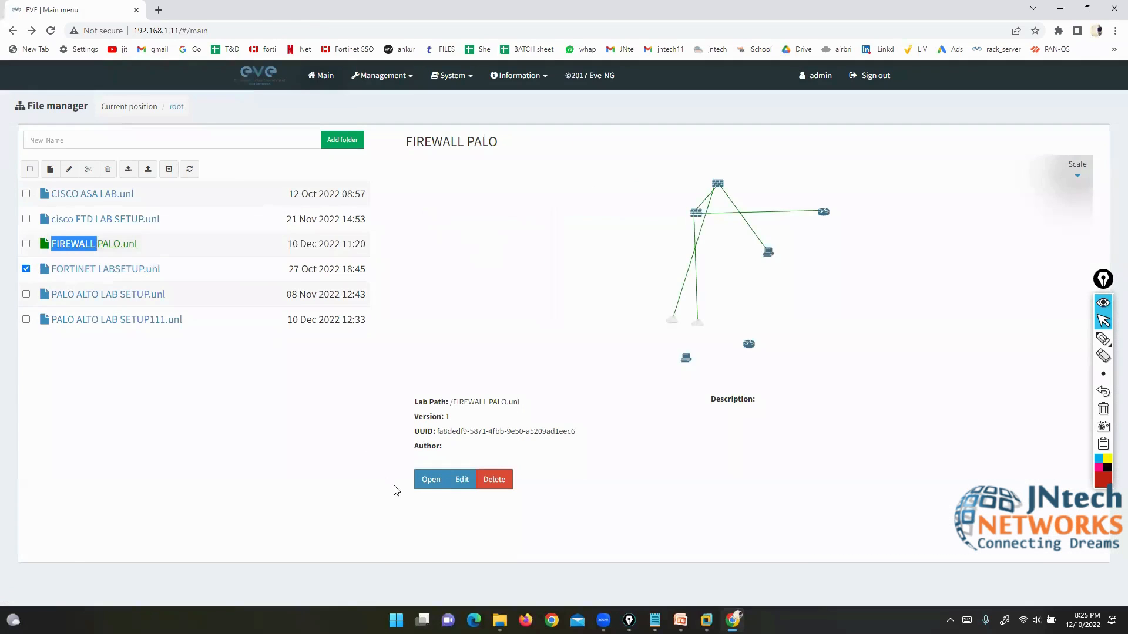
left_click(431, 480)
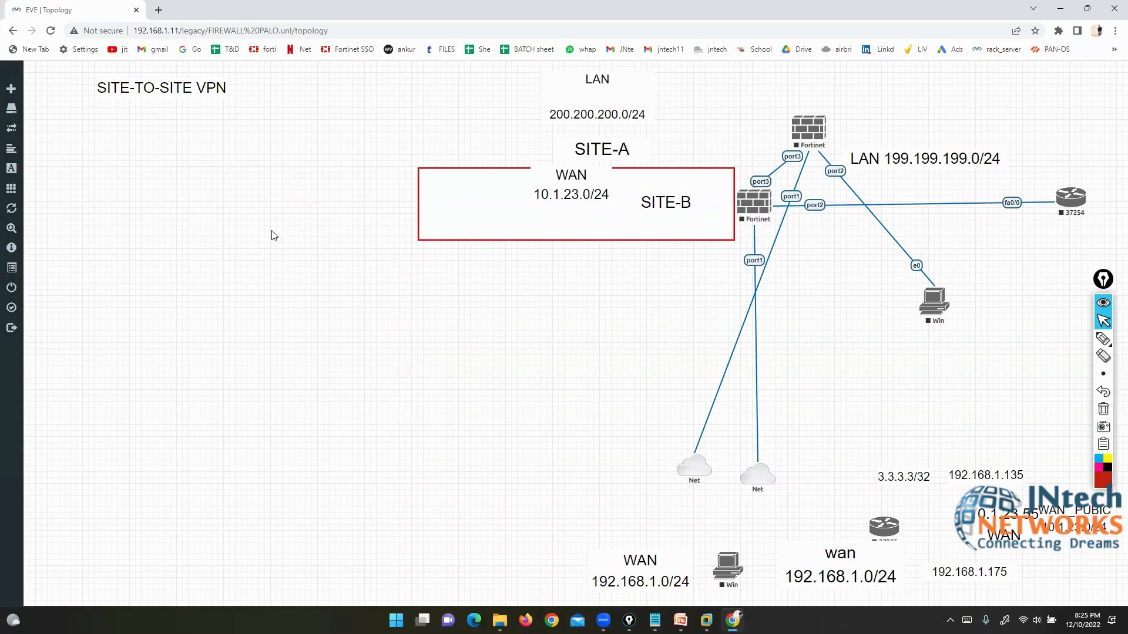
right_click(274, 234)
left_click(310, 257)
type("fort")
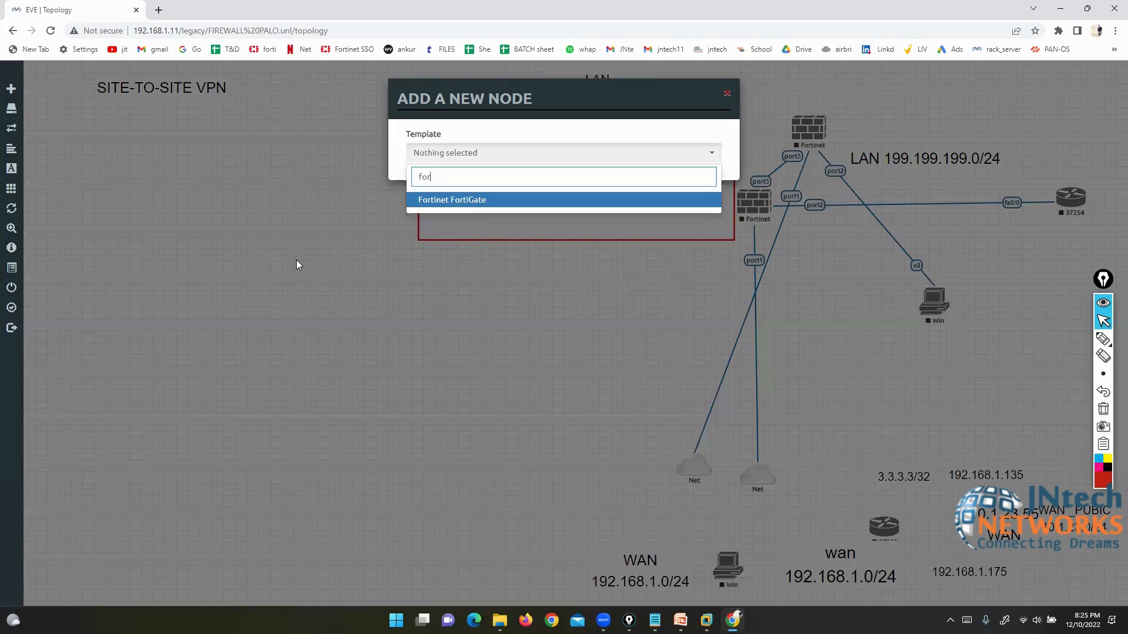
left_click(445, 199)
scroll(534, 445, "down", 5)
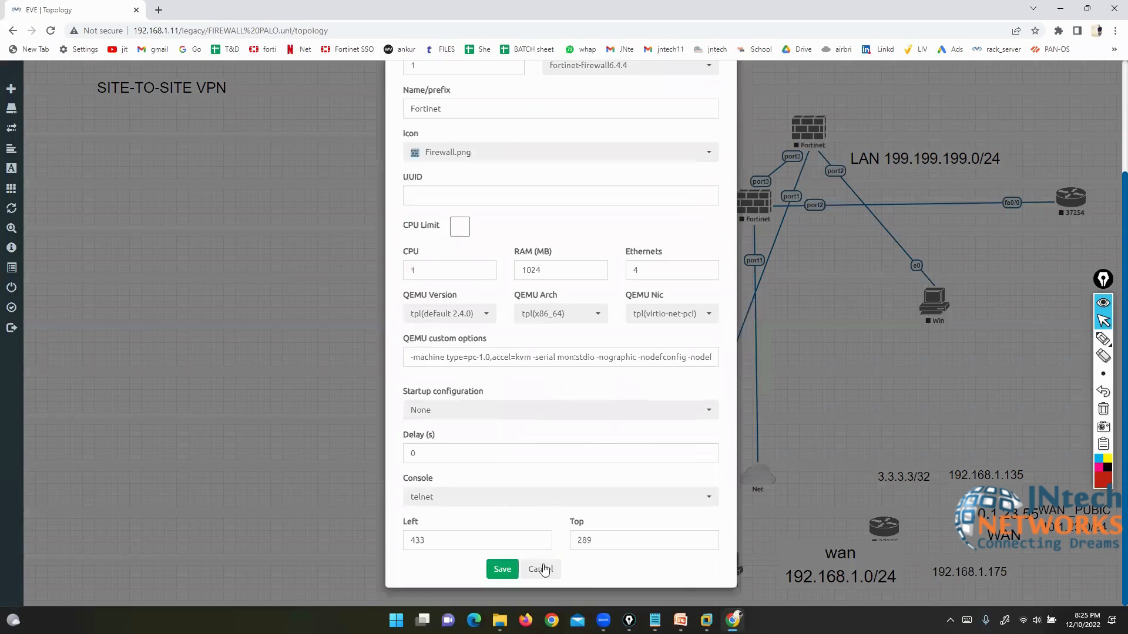
left_click(502, 569)
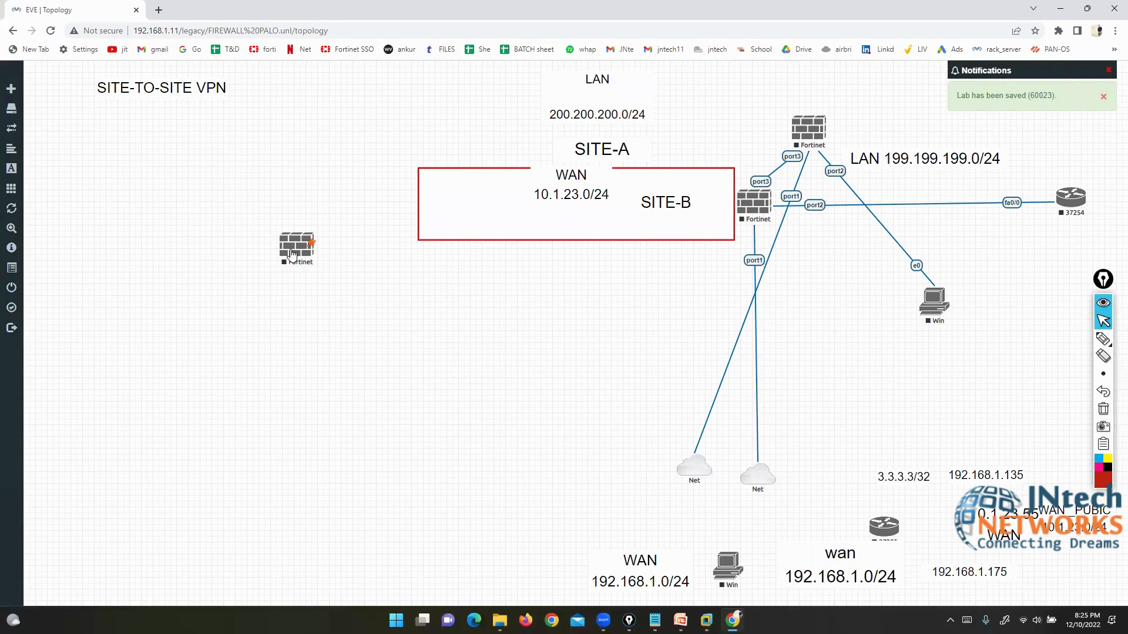
left_click_drag(297, 246, 194, 189)
left_click_drag(174, 87, 929, 365)
Step: Add a Management(Cloud0) Net cloud below the new FortiGate and link it to port1
right_click(338, 329)
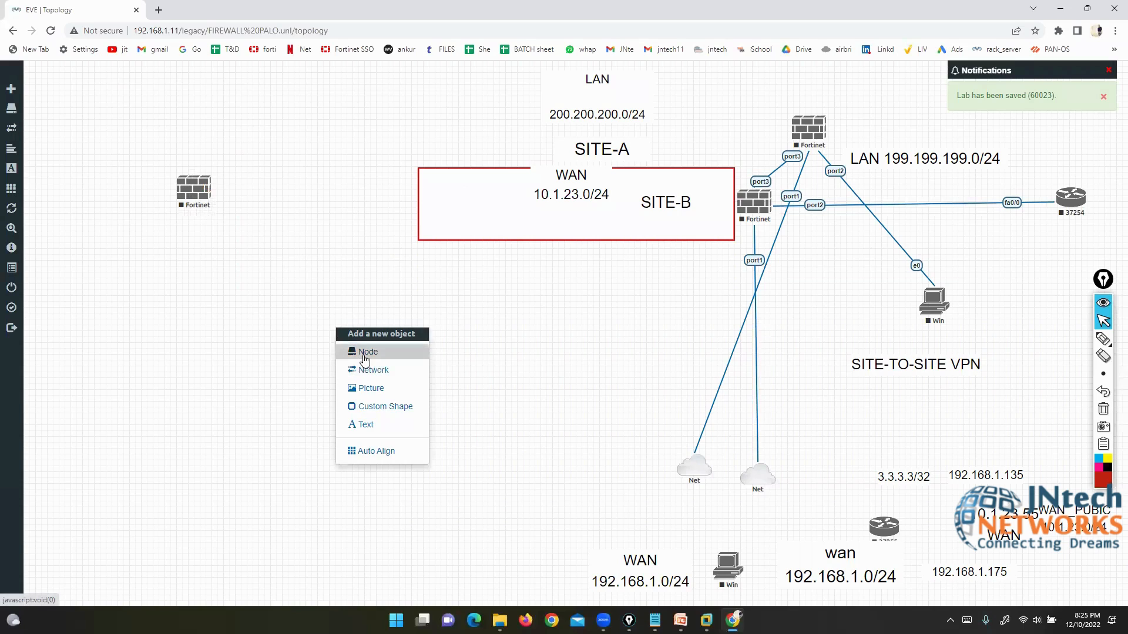
left_click(379, 369)
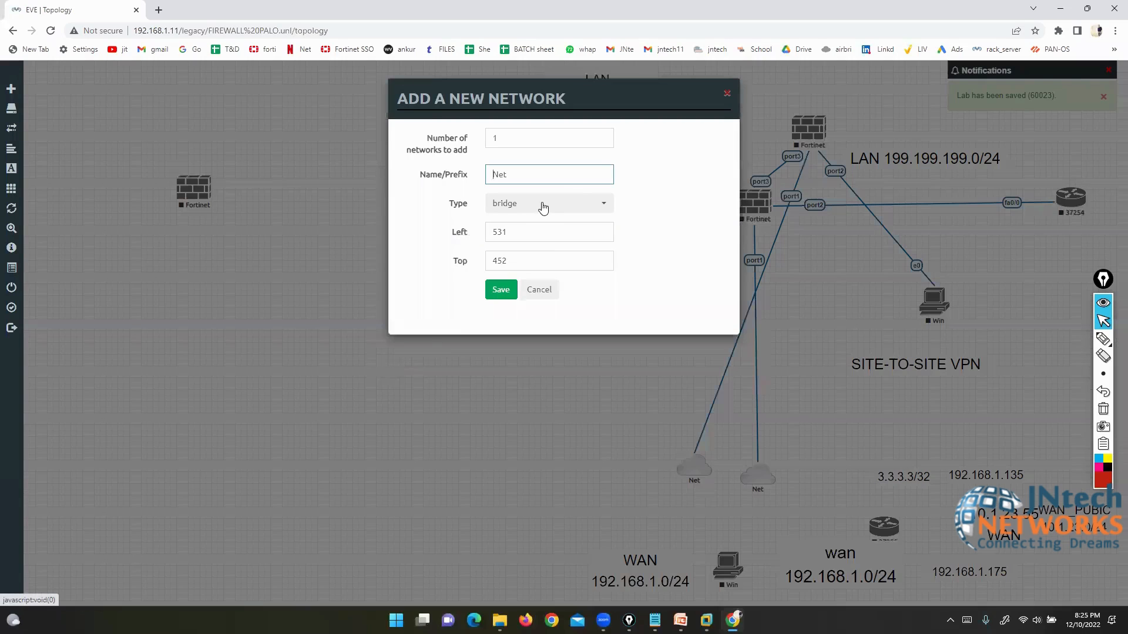
left_click(539, 203)
left_click(528, 268)
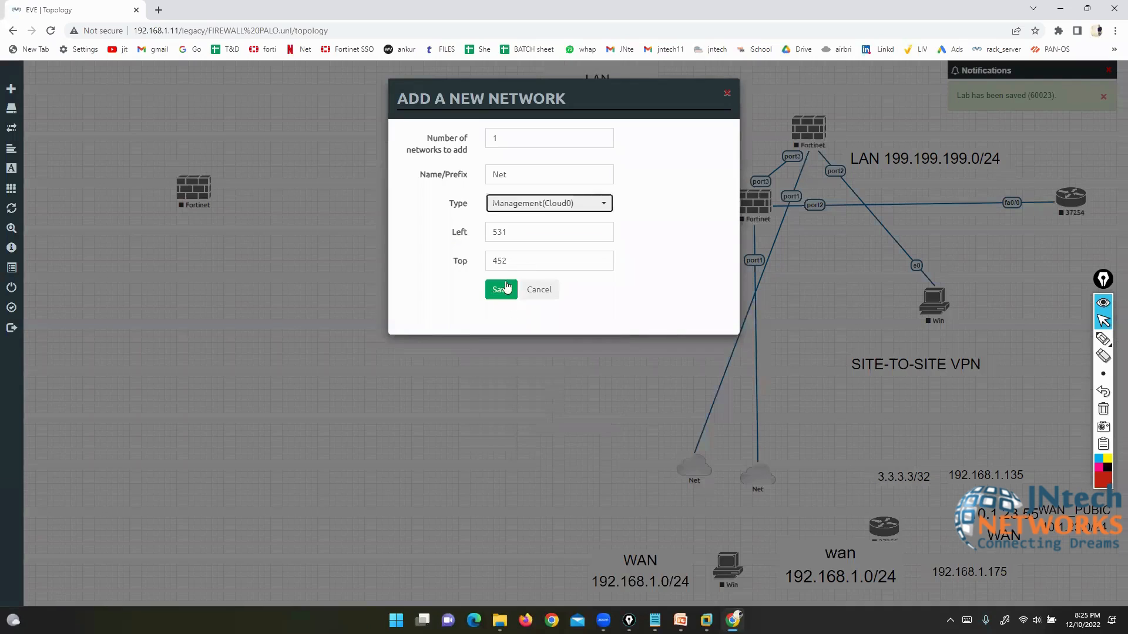
left_click(501, 288)
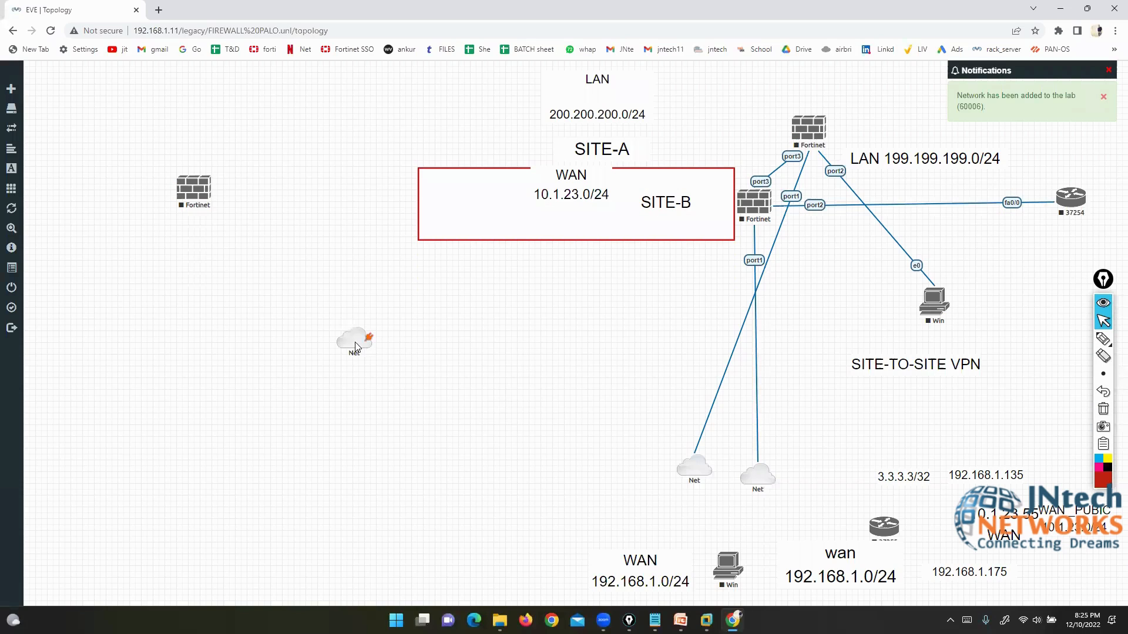
left_click_drag(356, 349, 195, 502)
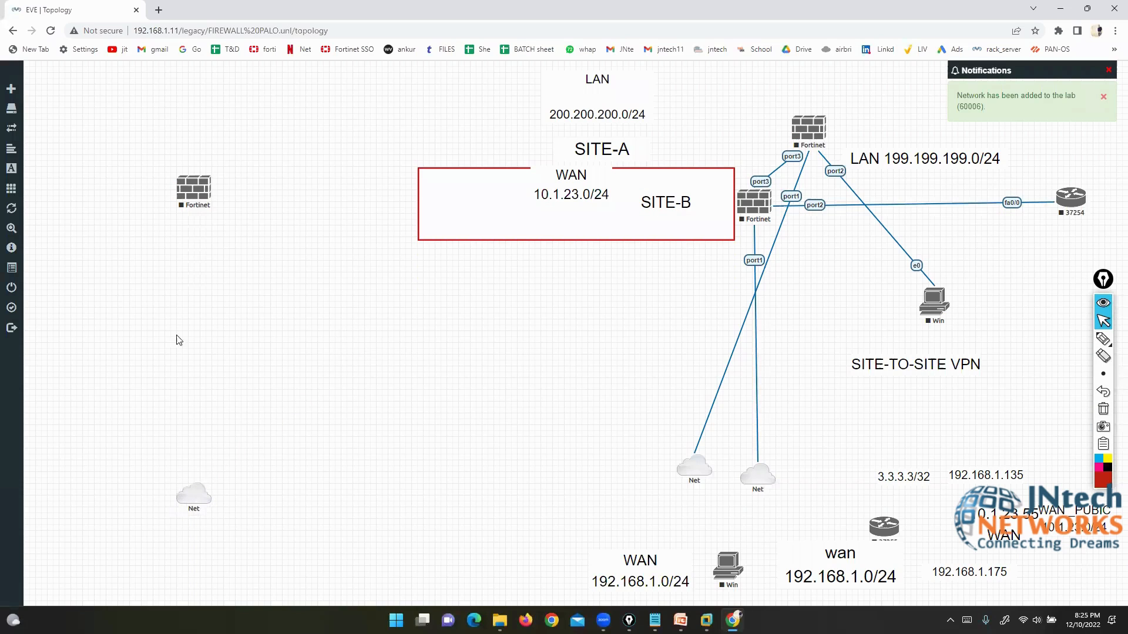
left_click_drag(209, 184, 197, 496)
left_click(585, 359)
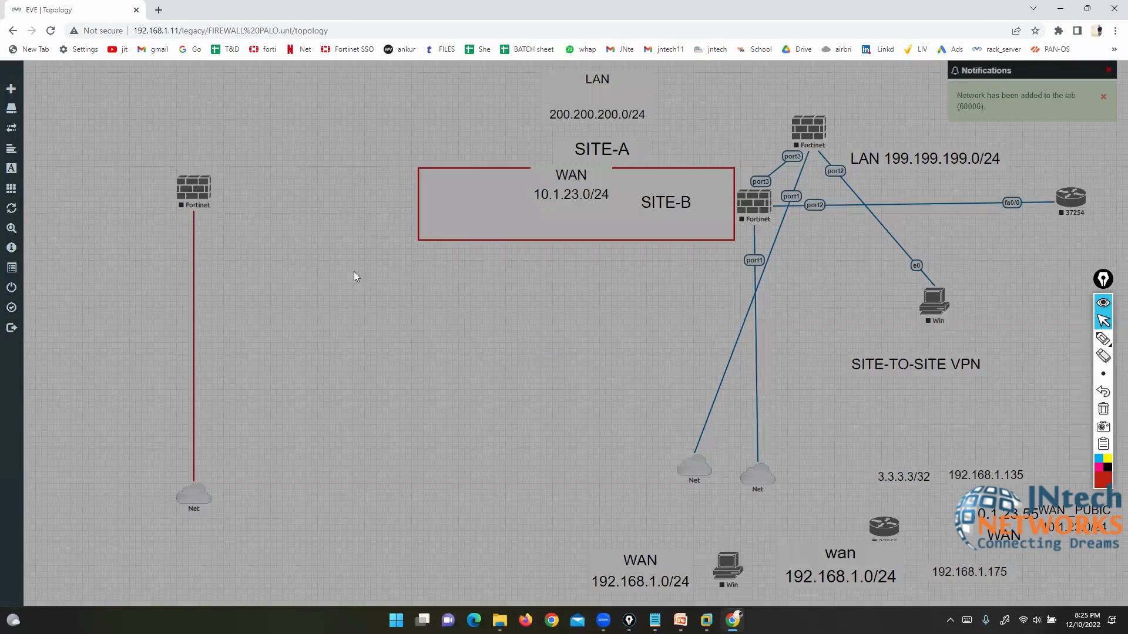
mouse_move(192, 202)
left_mouse_down()
mouse_move(159, 200)
mouse_move(181, 201)
left_mouse_up()
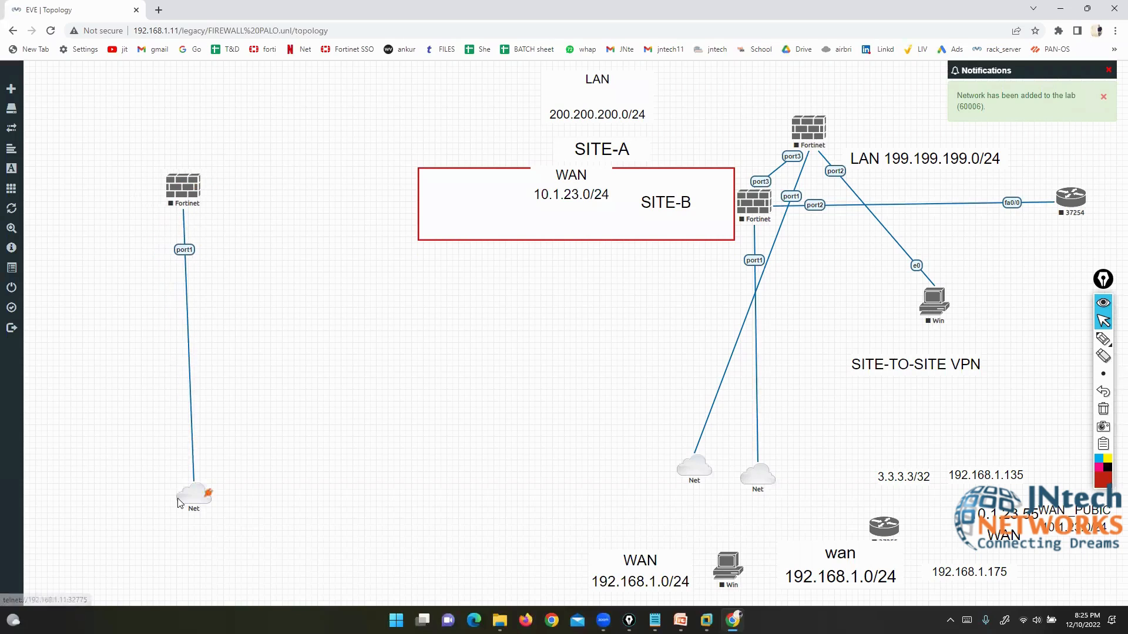
left_click_drag(192, 500, 187, 477)
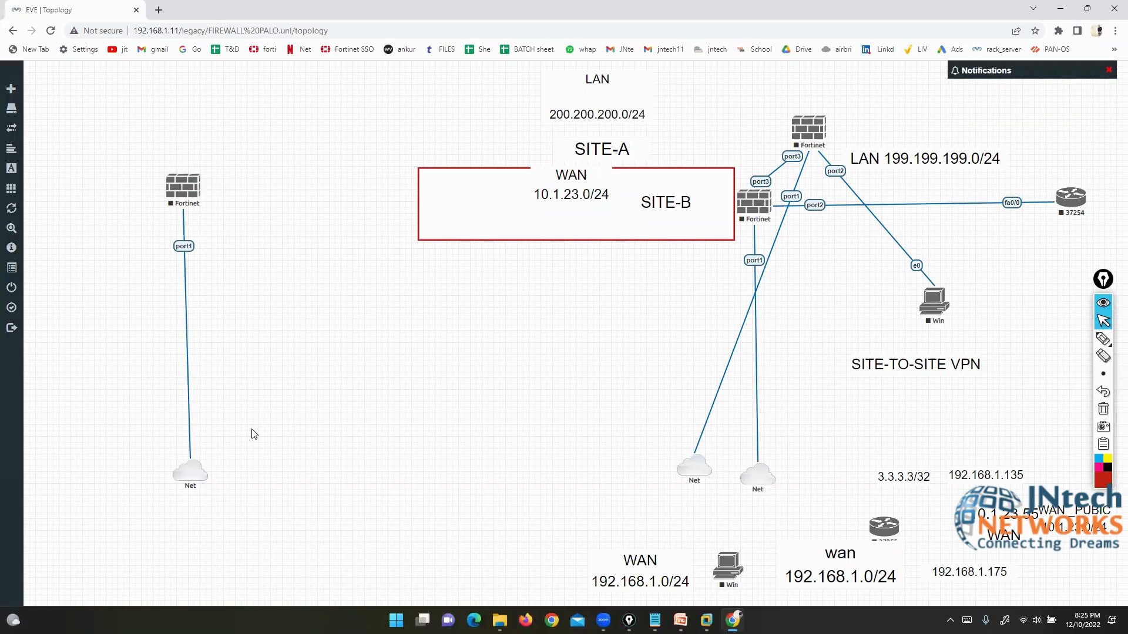
Step: Start the new Fortinet node, open its telnet console, and move and enlarge the console window
right_click(193, 182)
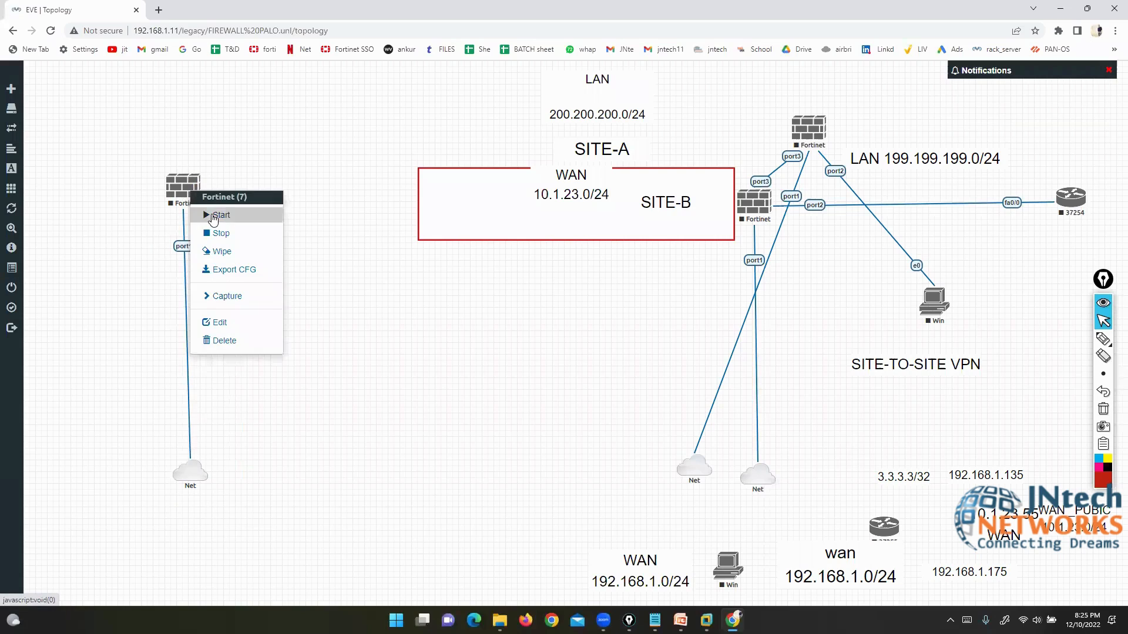
left_click(213, 219)
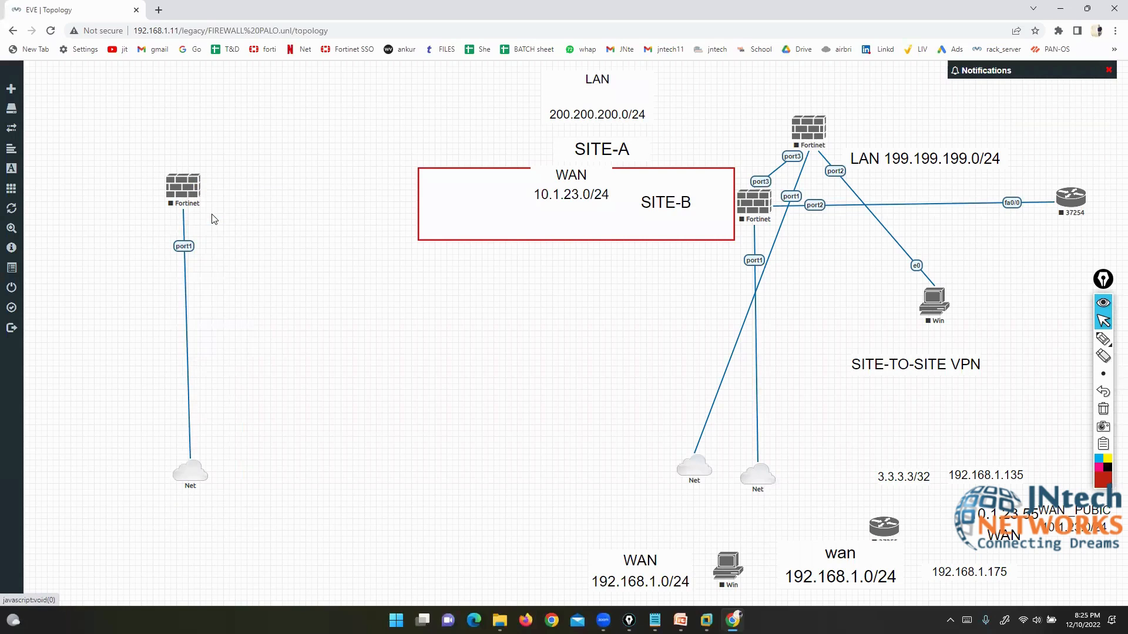
left_click(189, 189)
left_click(542, 111)
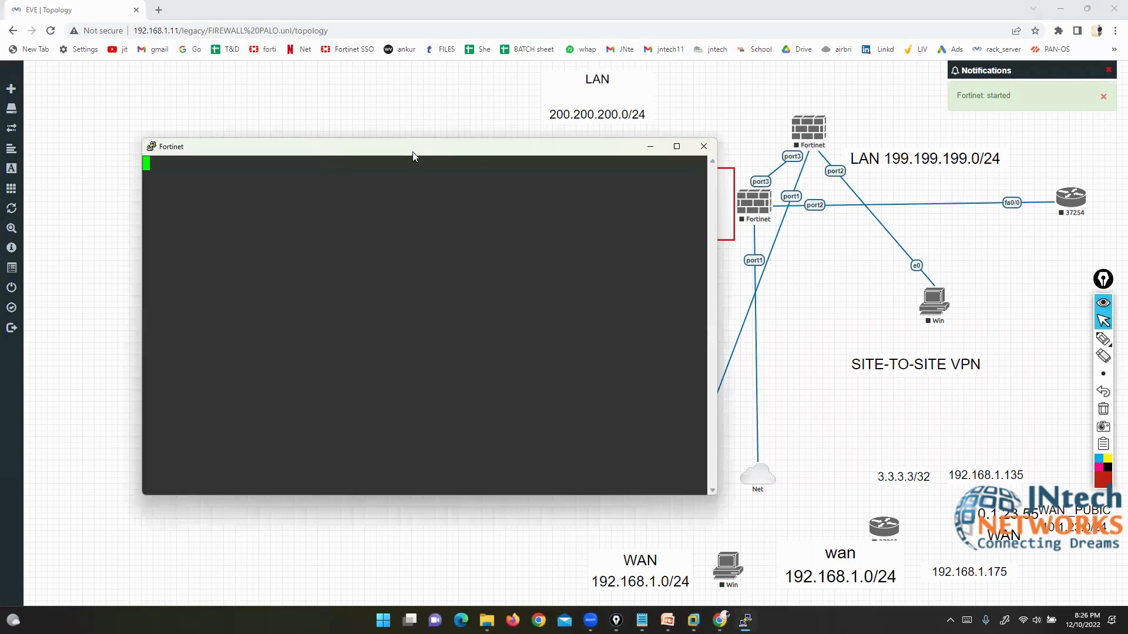
left_click_drag(418, 154, 579, 52)
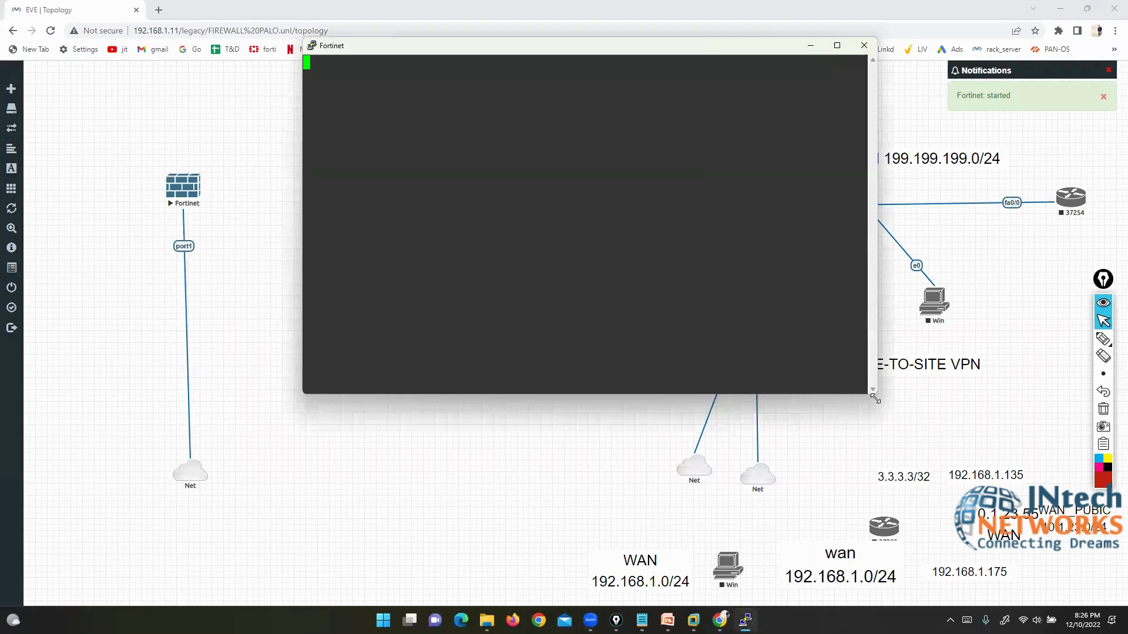
left_click_drag(873, 399, 1092, 549)
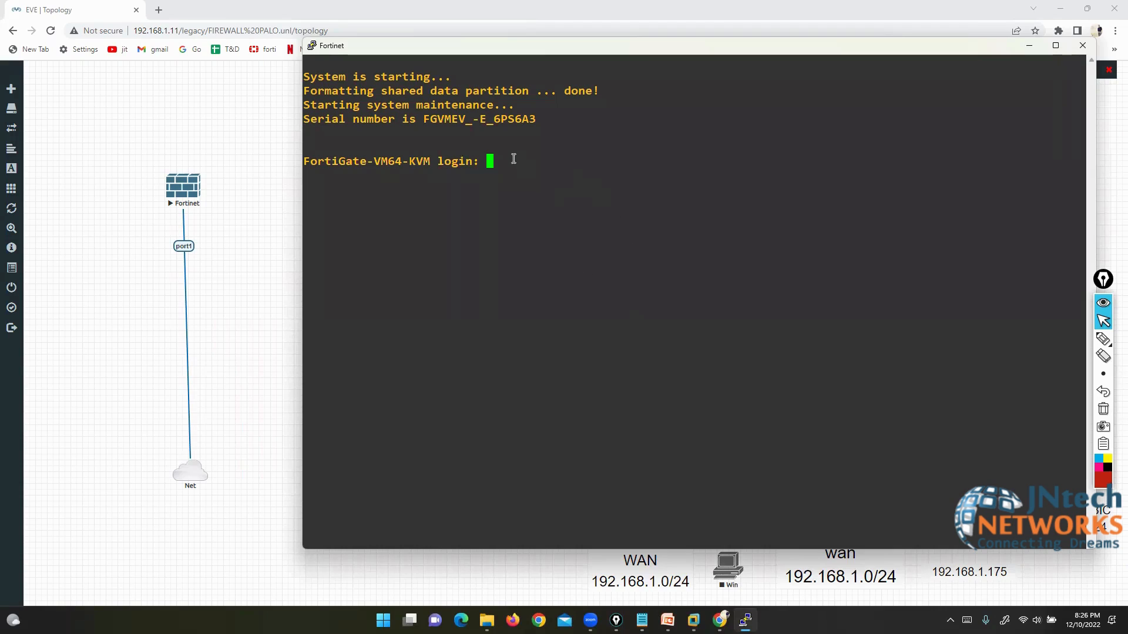
Step: Log in to the FortiGate as admin and set a new password
type("admin")
key("Return")
key("Return")
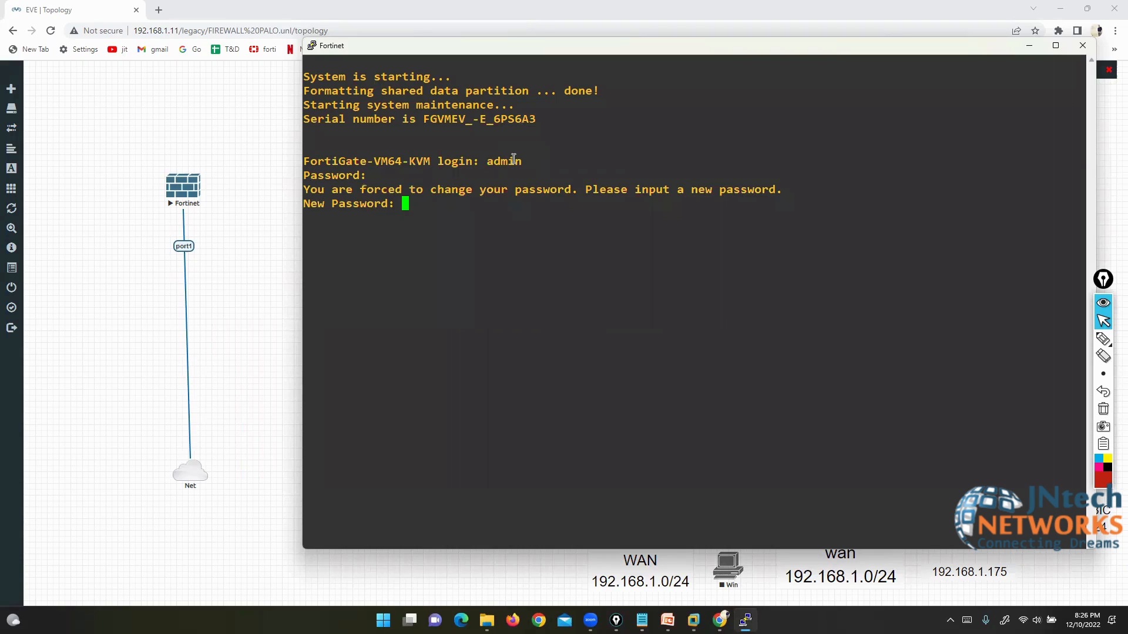
key("Return")
key("Return")
key("Return")
key("Return")
key("Return")
key("Return")
key("Return")
key("Return")
key("Return")
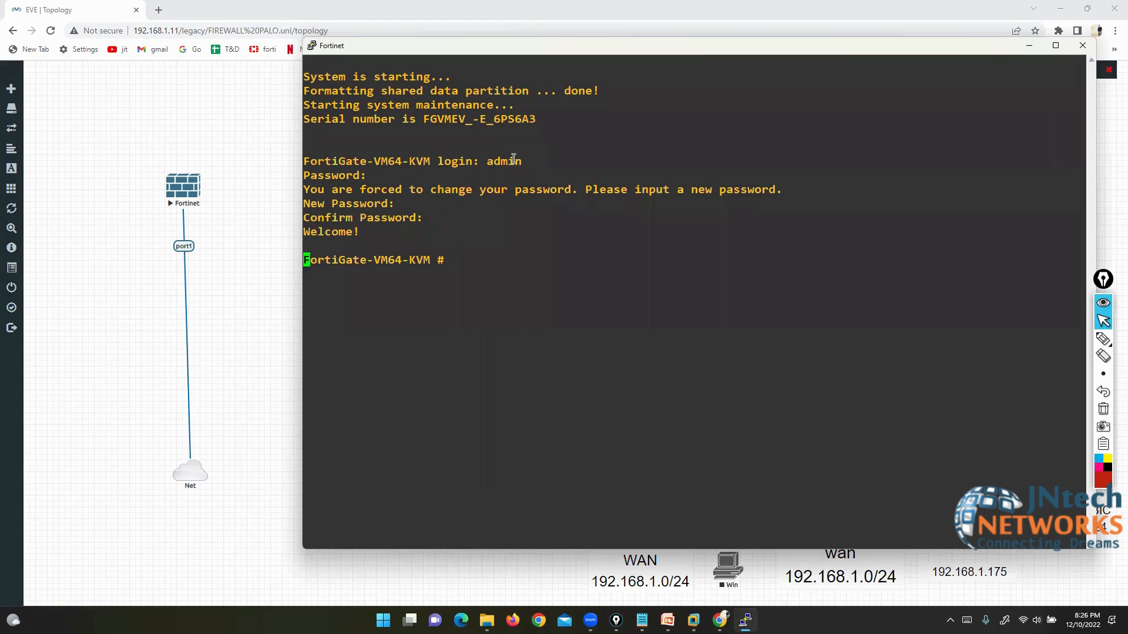
key("Return")
key("Return")
key("Return")
key("Return")
key("Return")
key("Return")
key("Return")
key("Return")
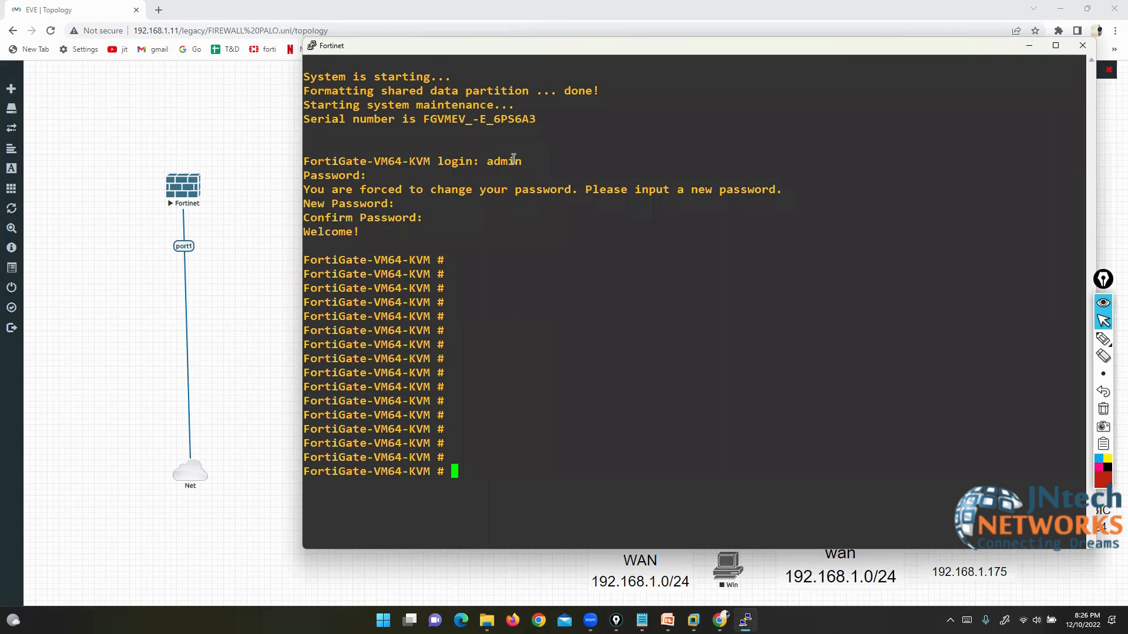
Step: List the top-level CLI commands with ? and annotate config, get, show, diagnose and execute
key("question")
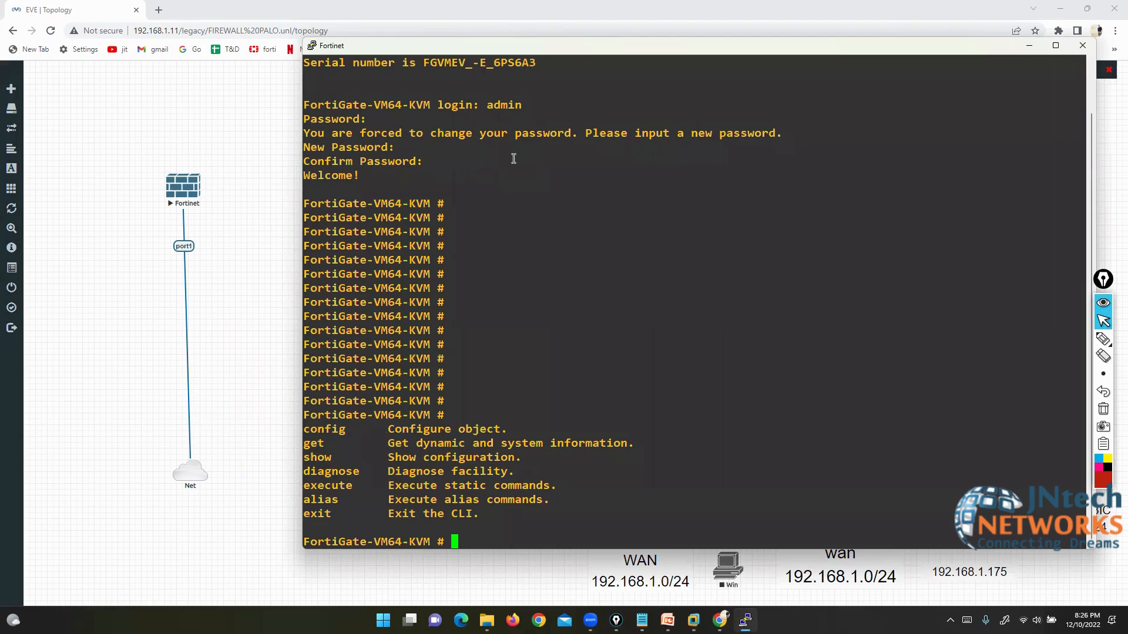
left_click(1103, 339)
mouse_move(263, 420)
left_mouse_down()
mouse_move(285, 421)
mouse_move(291, 438)
left_mouse_up()
mouse_move(270, 463)
left_mouse_down()
mouse_move(292, 463)
mouse_move(276, 483)
mouse_move(295, 487)
left_mouse_up()
mouse_move(280, 509)
left_mouse_down()
mouse_move(296, 504)
mouse_move(308, 524)
left_mouse_up()
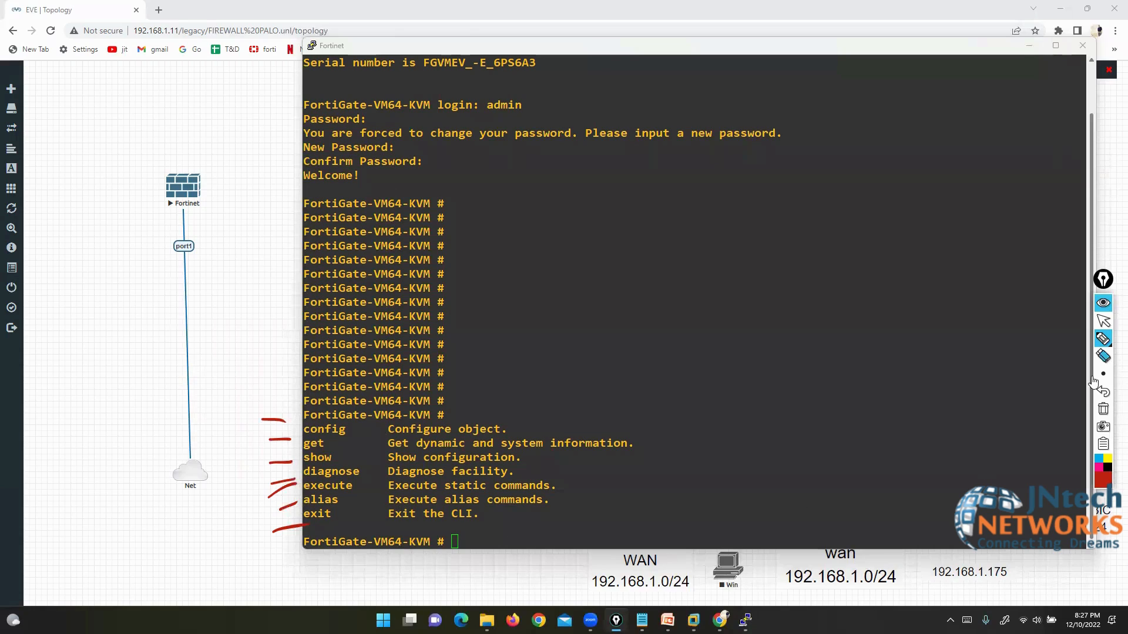
left_click(1103, 409)
left_click(1103, 323)
Step: Run 'show system interface' and mark port1 and port2 in red, port3 and port4 in yellow
left_click(725, 459)
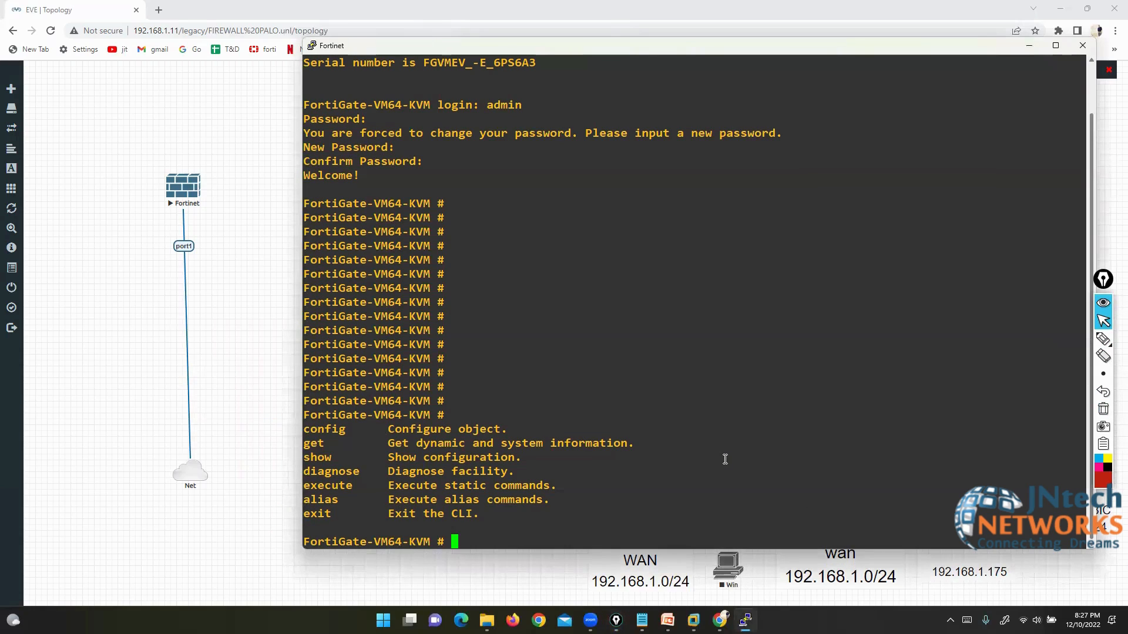
type("show system interface")
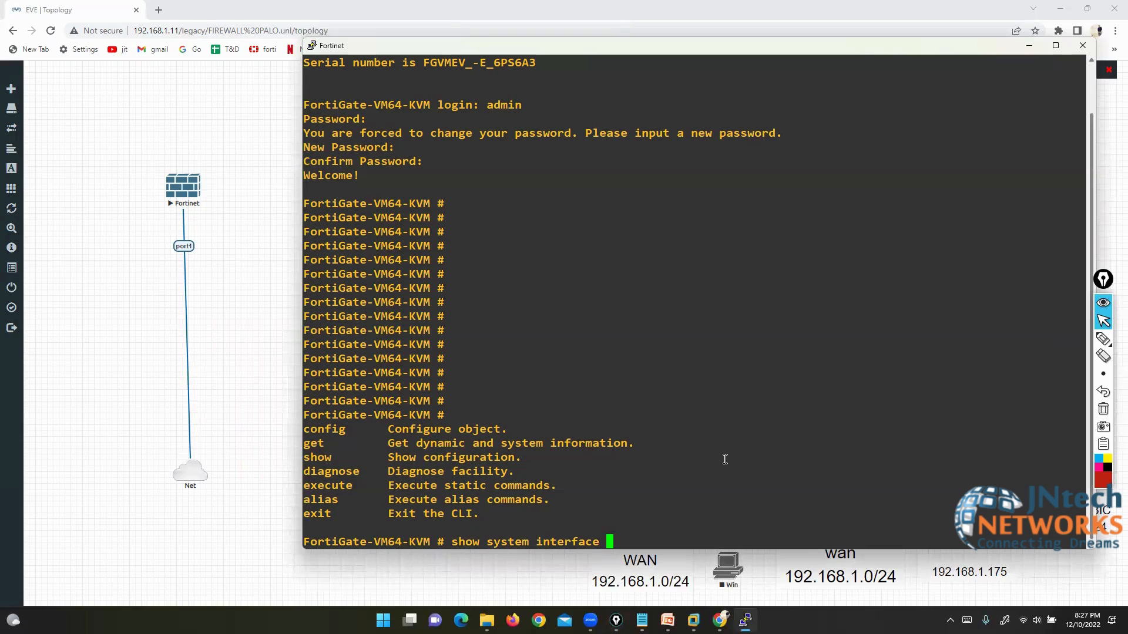
key("Return")
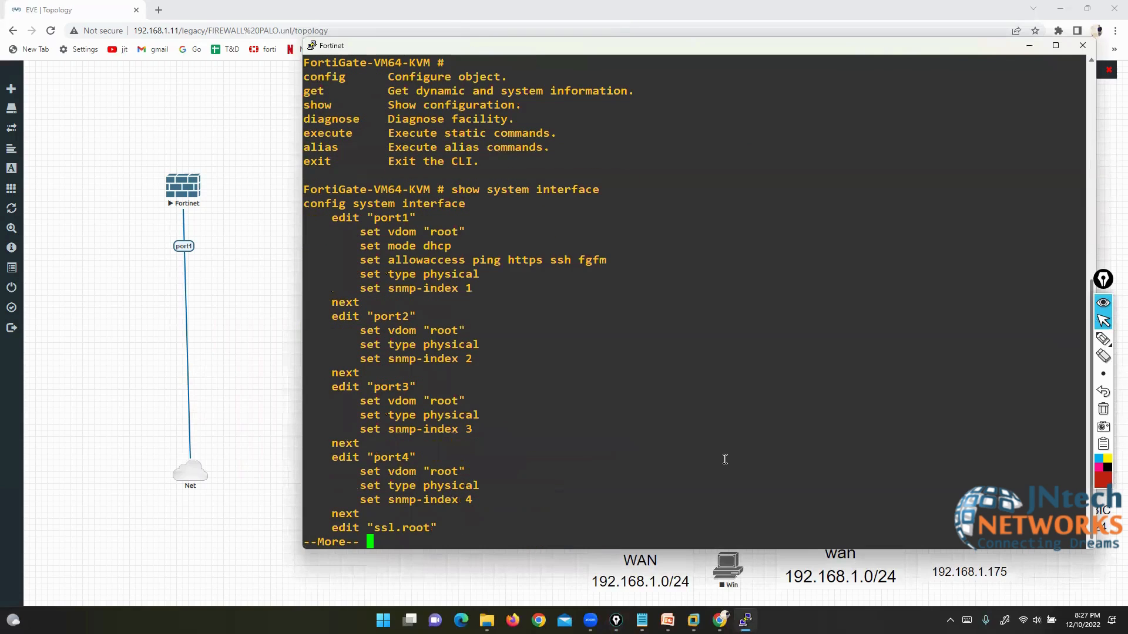
left_click(1103, 339)
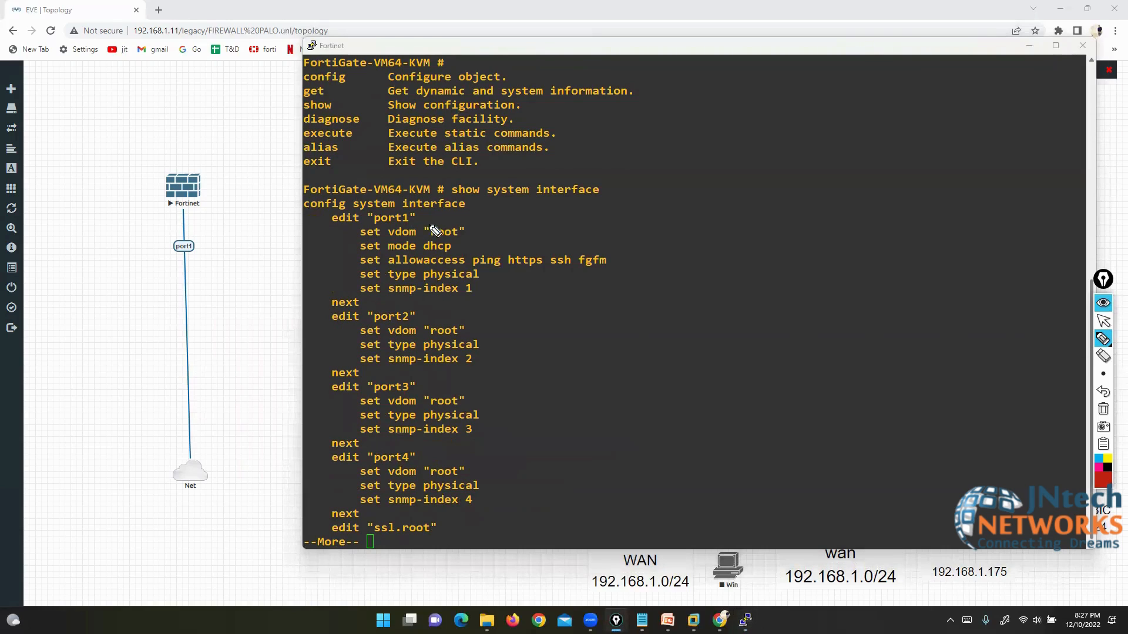
left_click_drag(444, 218, 423, 218)
left_click_drag(442, 307, 422, 315)
left_click(1108, 459)
left_click_drag(453, 382, 424, 388)
left_click_drag(464, 454, 427, 461)
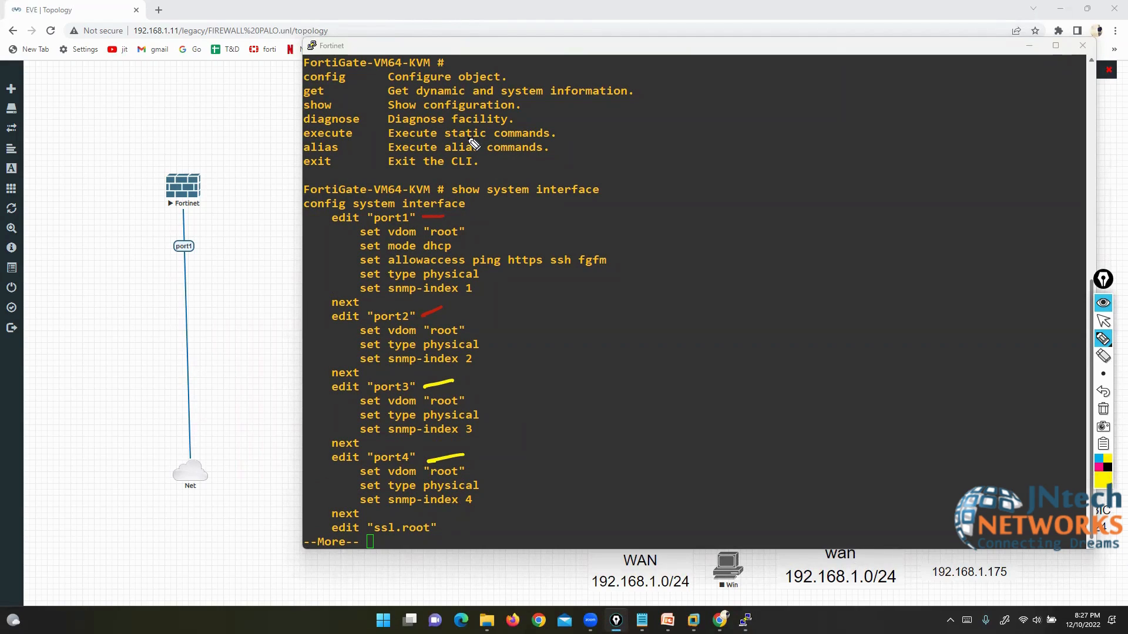
Step: Bracket port1's allowed access protocols and the settings of port2, port3 and port4
mouse_move(611, 251)
left_mouse_down()
mouse_move(615, 274)
mouse_move(581, 274)
left_mouse_up()
mouse_move(472, 251)
left_mouse_down()
mouse_move(463, 266)
mouse_move(479, 275)
left_mouse_up()
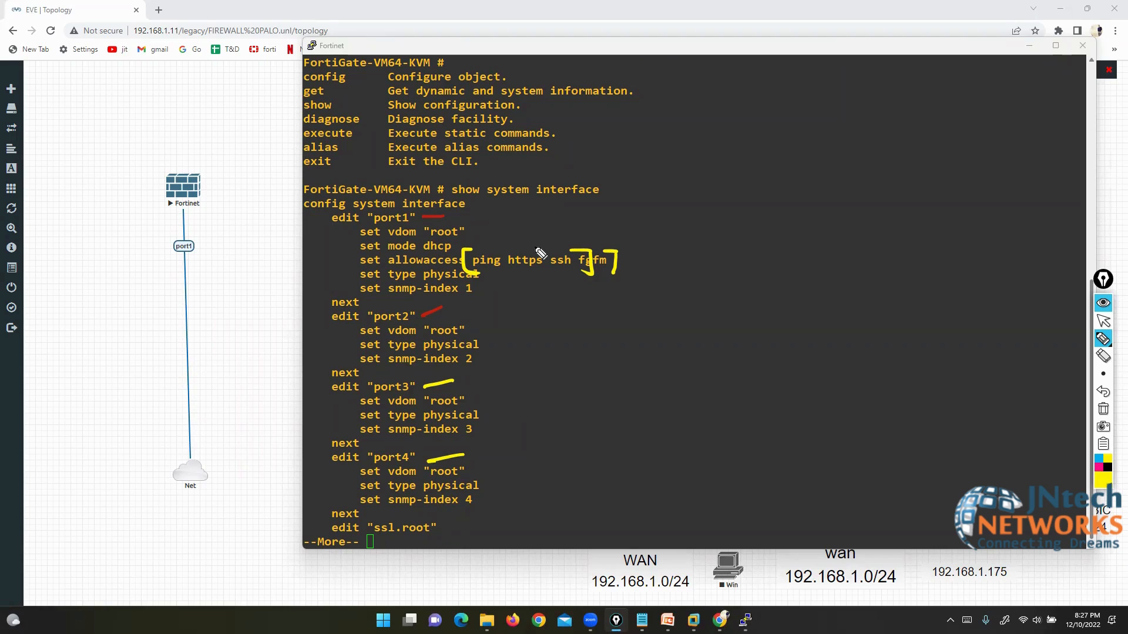
left_click_drag(474, 316, 499, 371)
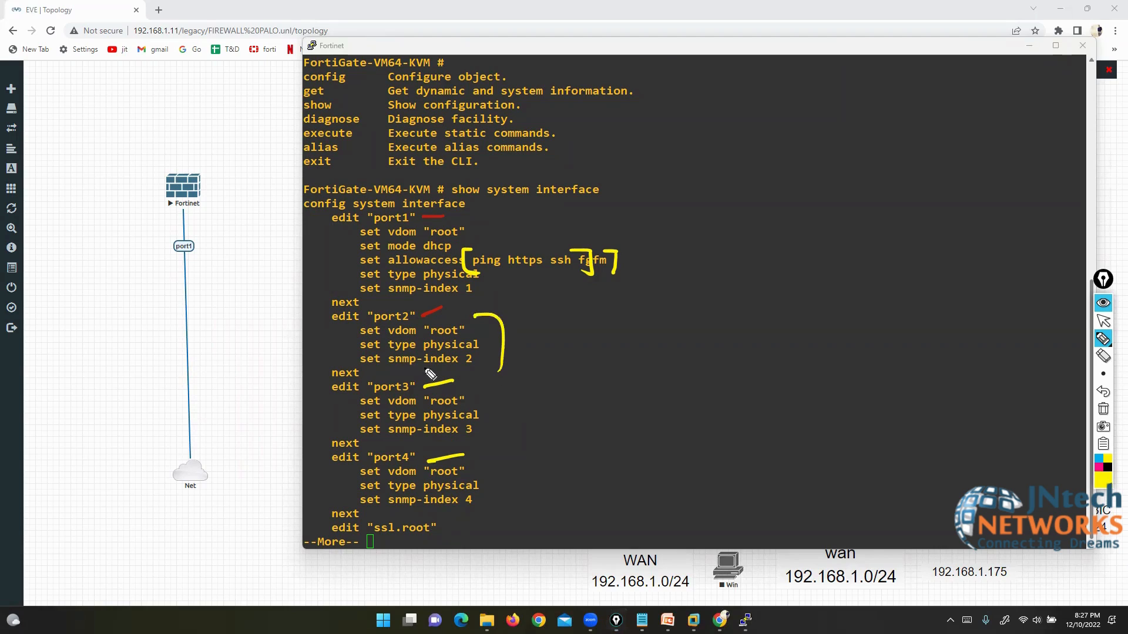
left_click_drag(330, 327, 327, 360)
key("q")
left_click_drag(491, 372, 494, 414)
left_click_drag(331, 377, 343, 407)
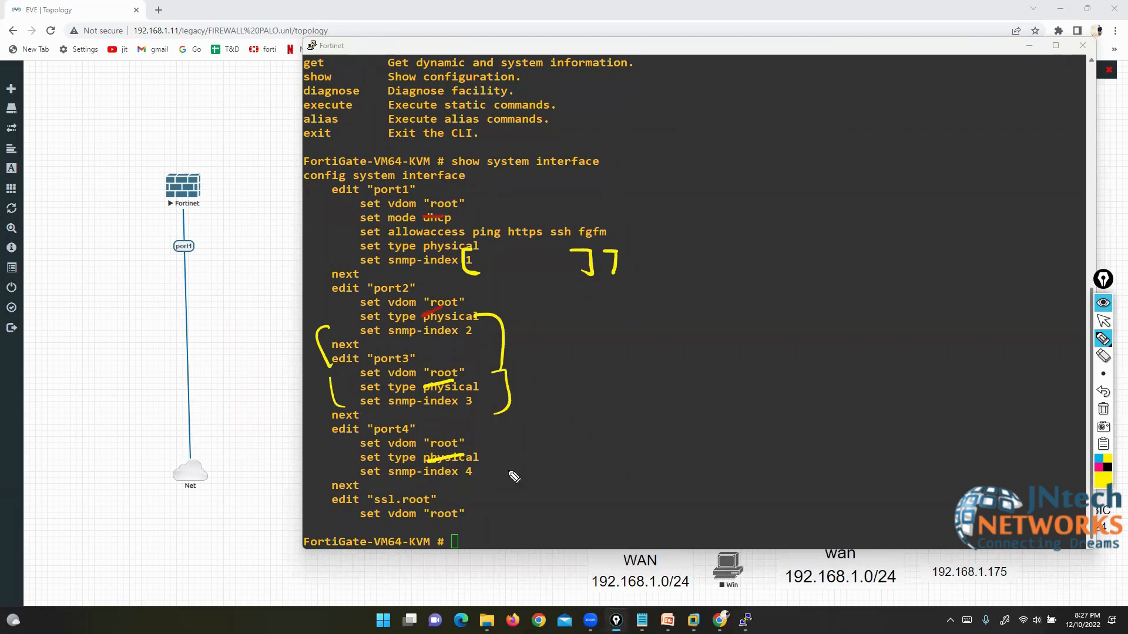
left_click_drag(508, 437, 511, 491)
left_click_drag(319, 444, 339, 489)
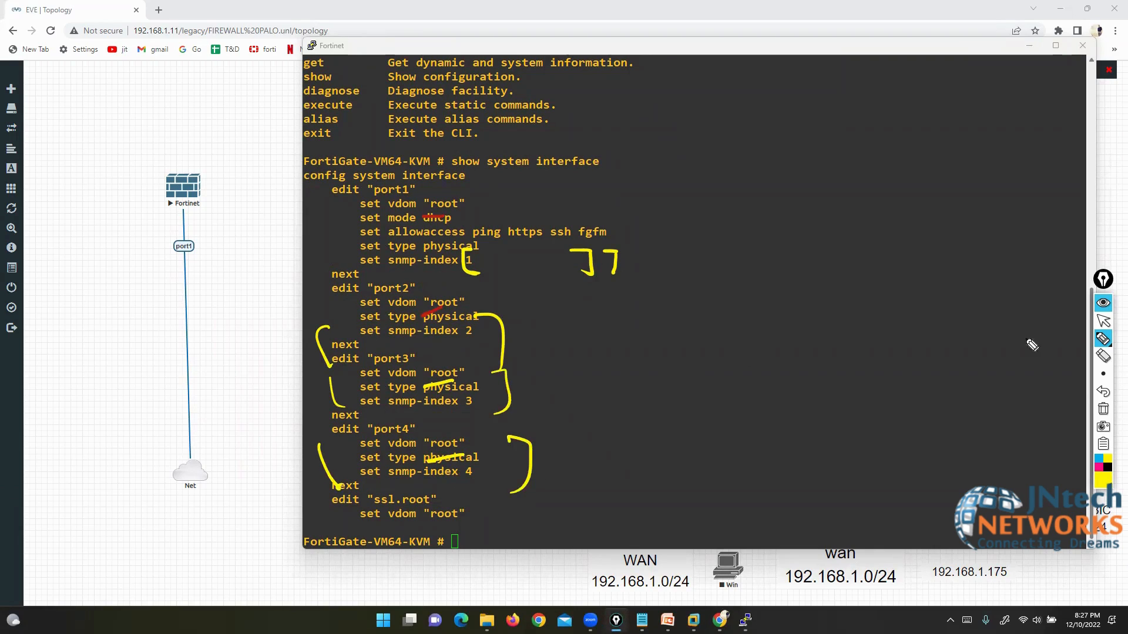
left_click(1105, 413)
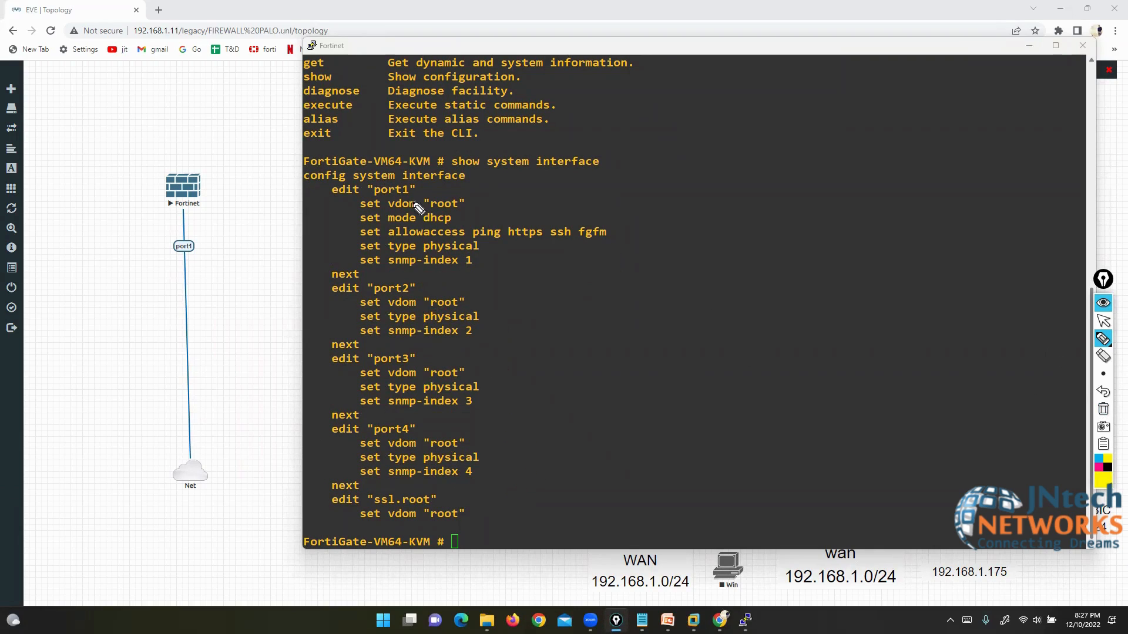
Step: Annotate port1's dhcp mode with a DHCP note linked to the node's port1
mouse_move(454, 212)
left_mouse_down()
mouse_move(457, 227)
mouse_move(421, 226)
left_mouse_up()
mouse_move(177, 207)
left_mouse_down()
mouse_move(348, 330)
mouse_move(659, 298)
left_mouse_up()
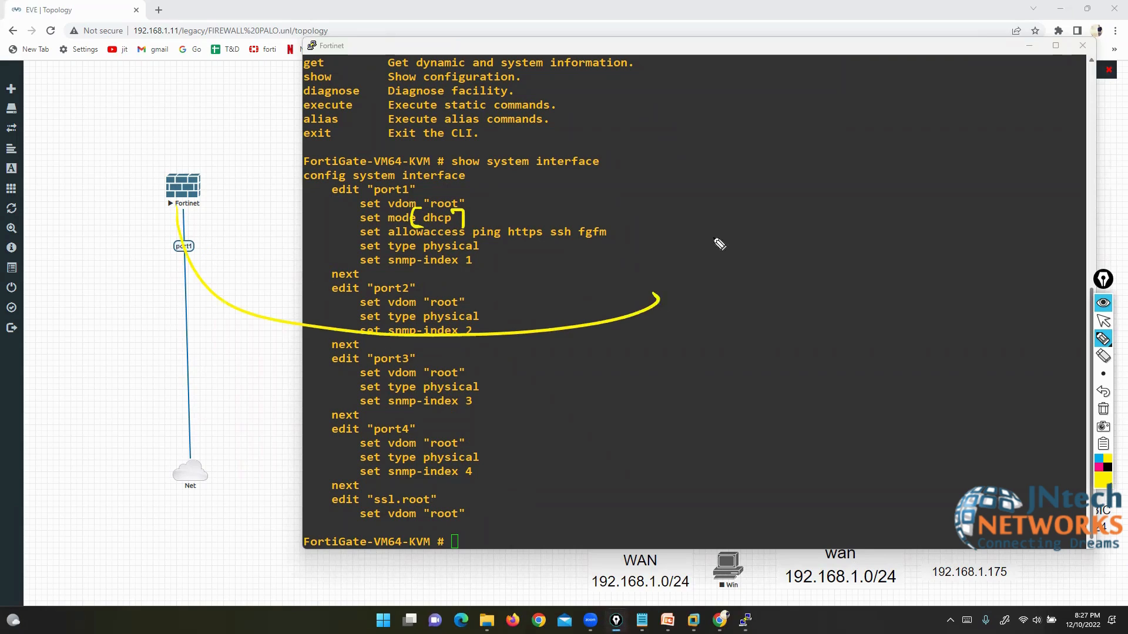
left_click_drag(721, 234, 727, 348)
left_click_drag(664, 274, 665, 297)
mouse_move(691, 281)
left_mouse_down()
mouse_move(695, 296)
mouse_move(727, 287)
mouse_move(728, 300)
left_mouse_up()
mouse_move(744, 326)
left_mouse_down()
mouse_move(767, 288)
mouse_move(746, 302)
left_mouse_up()
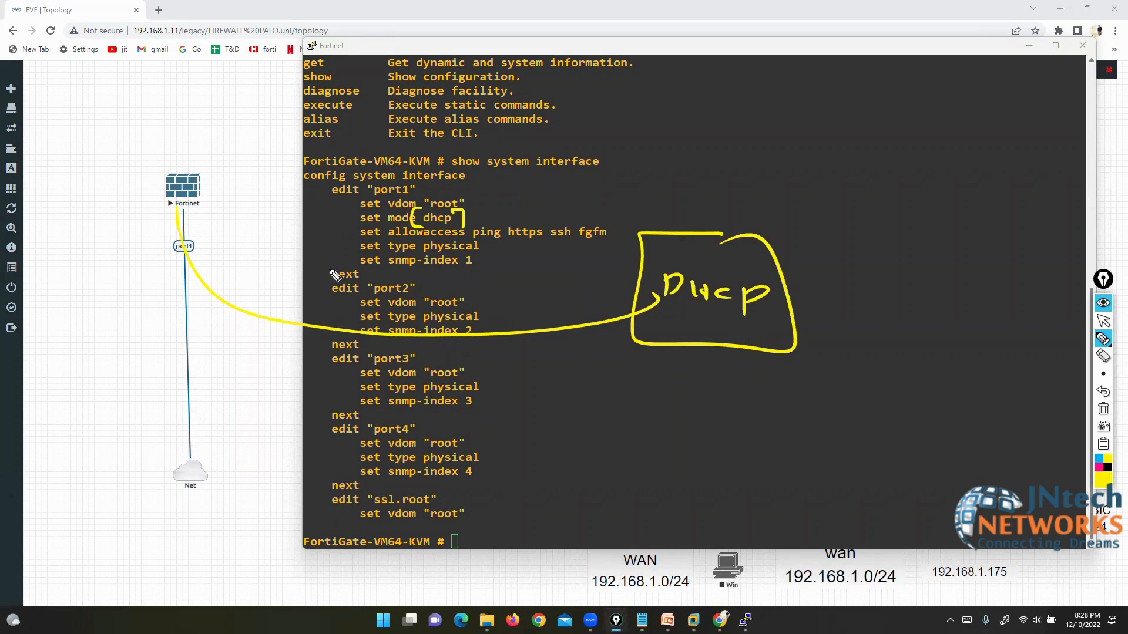
mouse_move(182, 245)
left_mouse_down()
mouse_move(167, 258)
mouse_move(177, 233)
left_mouse_up()
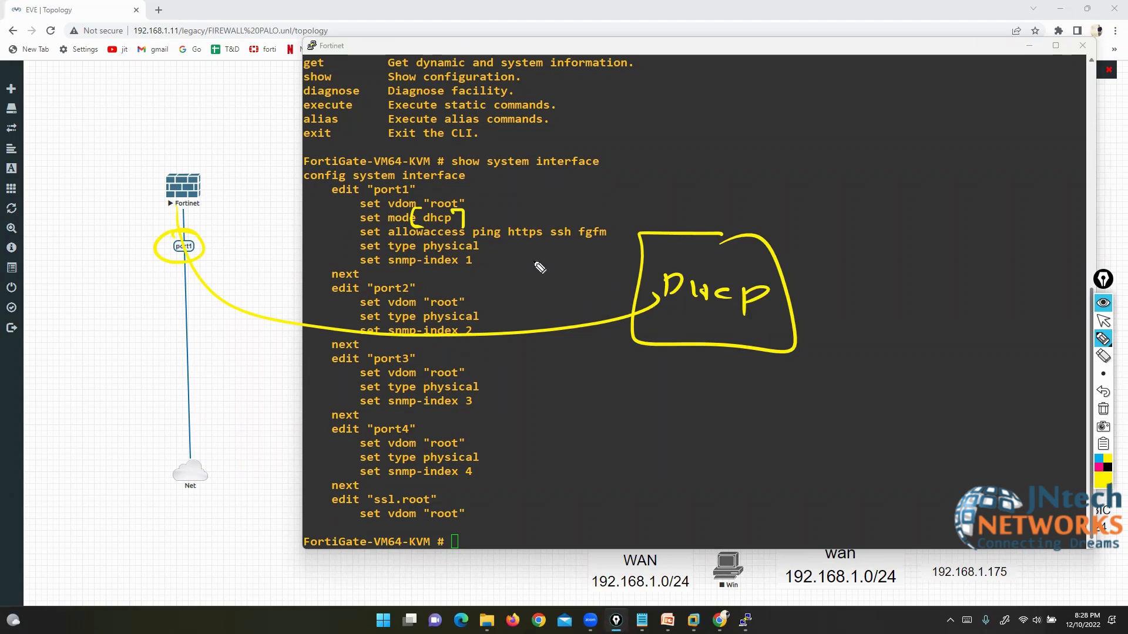
left_click_drag(464, 220, 498, 216)
left_click(1103, 409)
left_click(1104, 321)
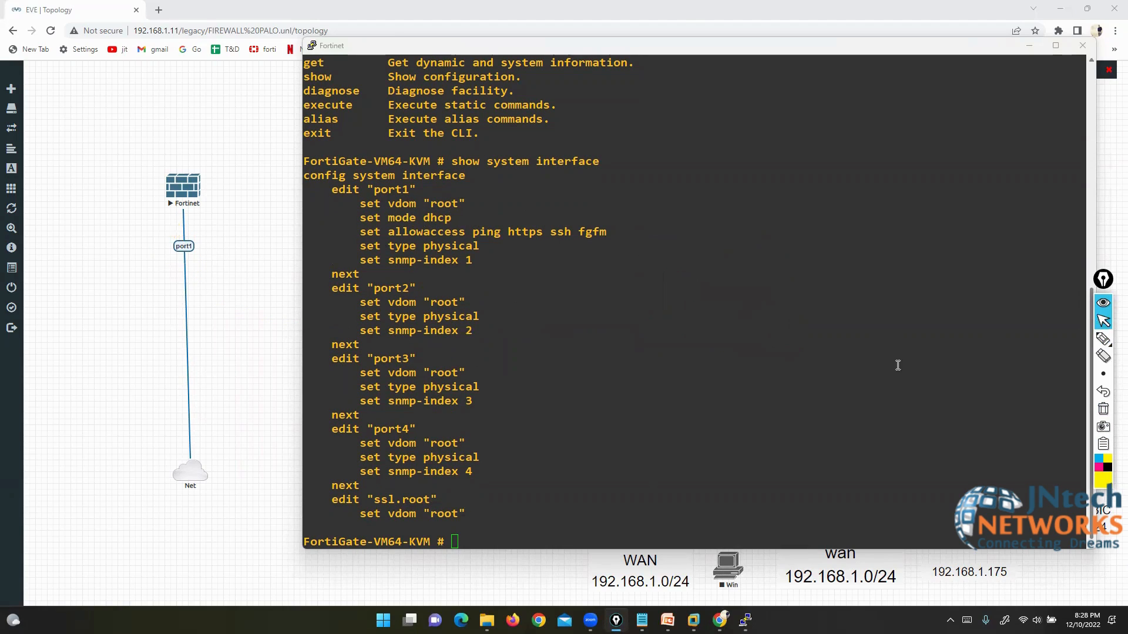
Step: Enter 'config system interface' and start editing port1
left_click_drag(387, 217, 442, 219)
left_click(441, 217)
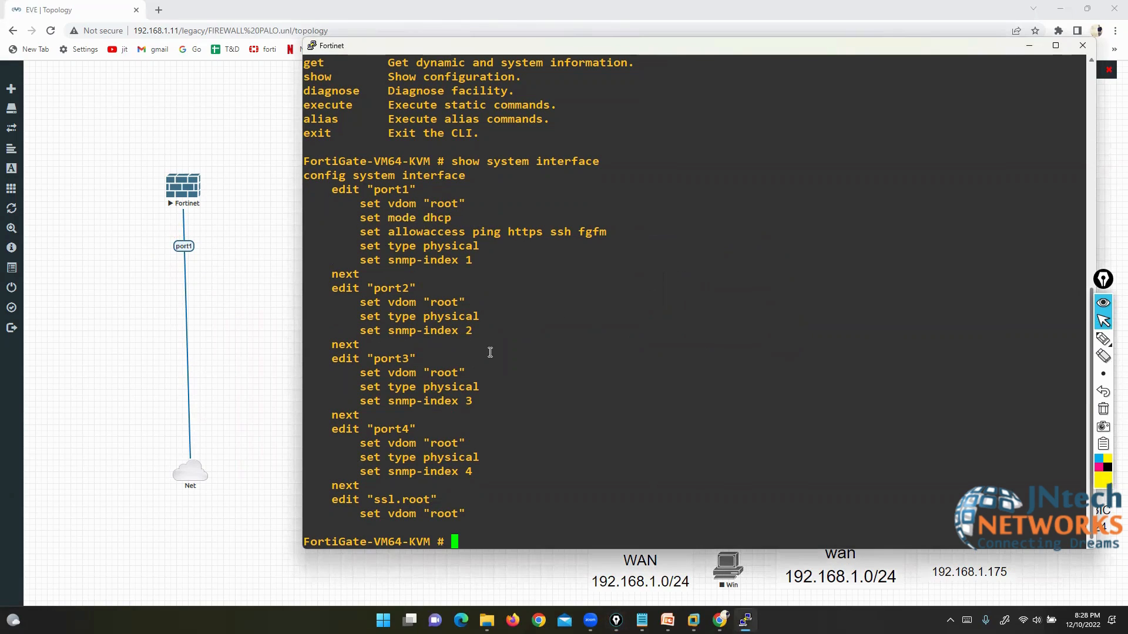
key("Return")
key("Return")
key("Return")
key("Return")
key("Return")
key("Return")
key("Return")
key("Return")
key("Return")
key("Return")
type("config ")
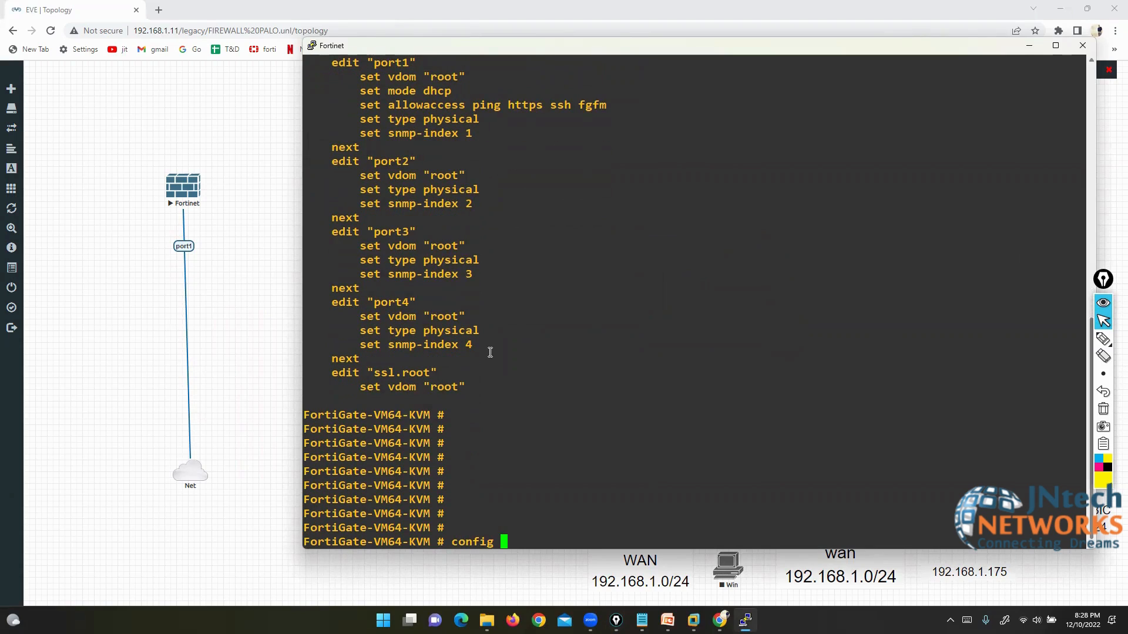
type("system interface")
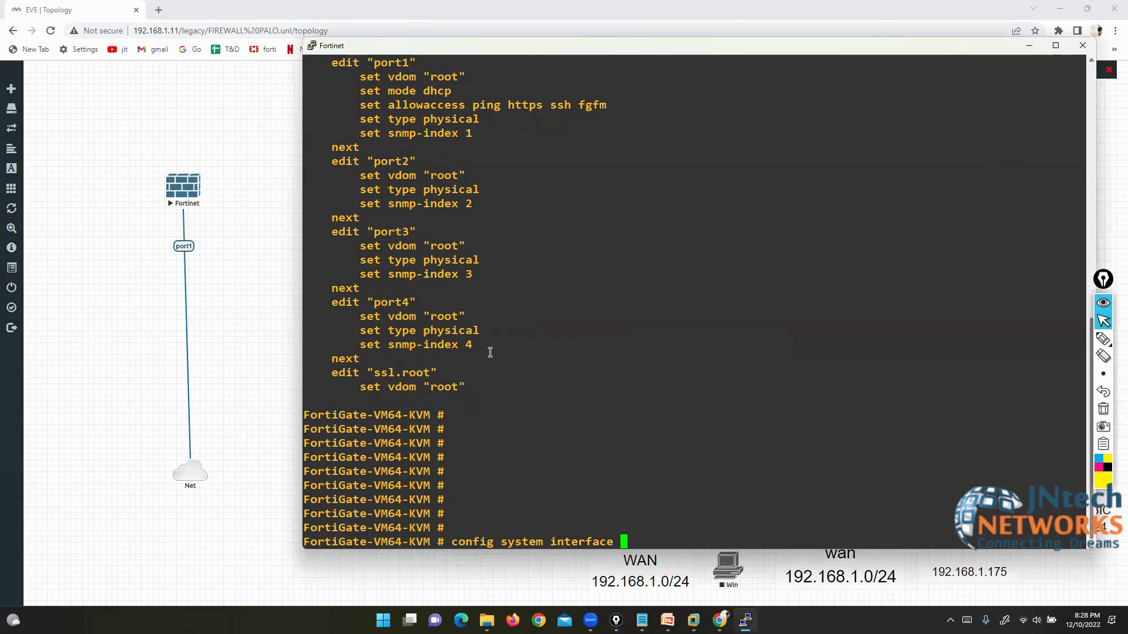
key("Return")
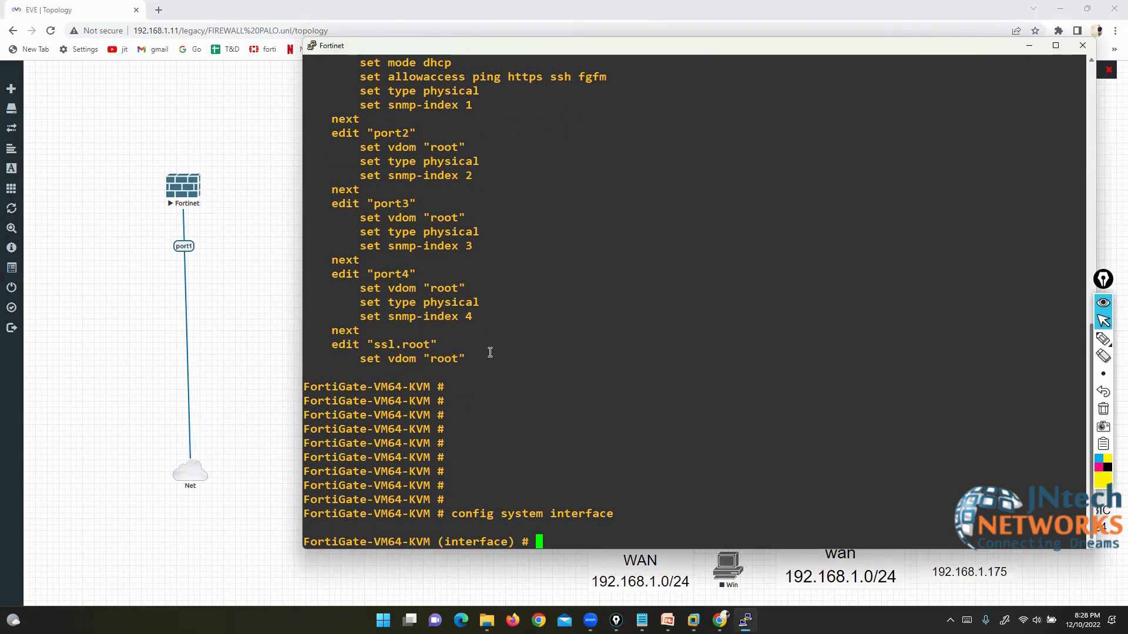
type("edit port1")
key("Return")
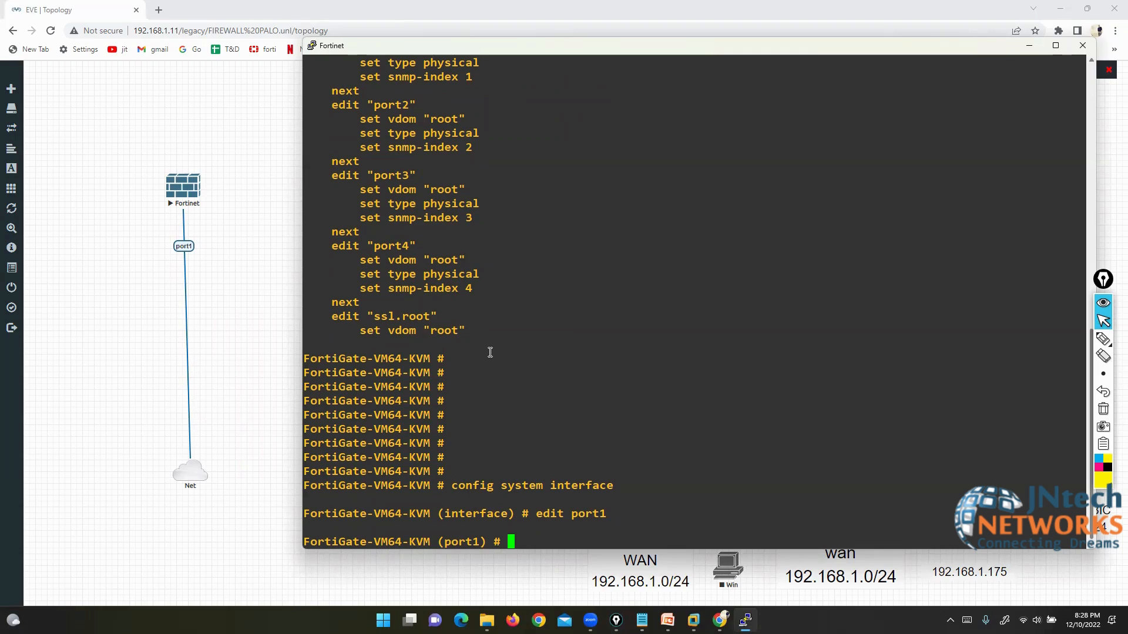
Step: Set port1 to static mode with IP address 192.168.1.190/24
type("set mode s")
key("Tab")
key("Return")
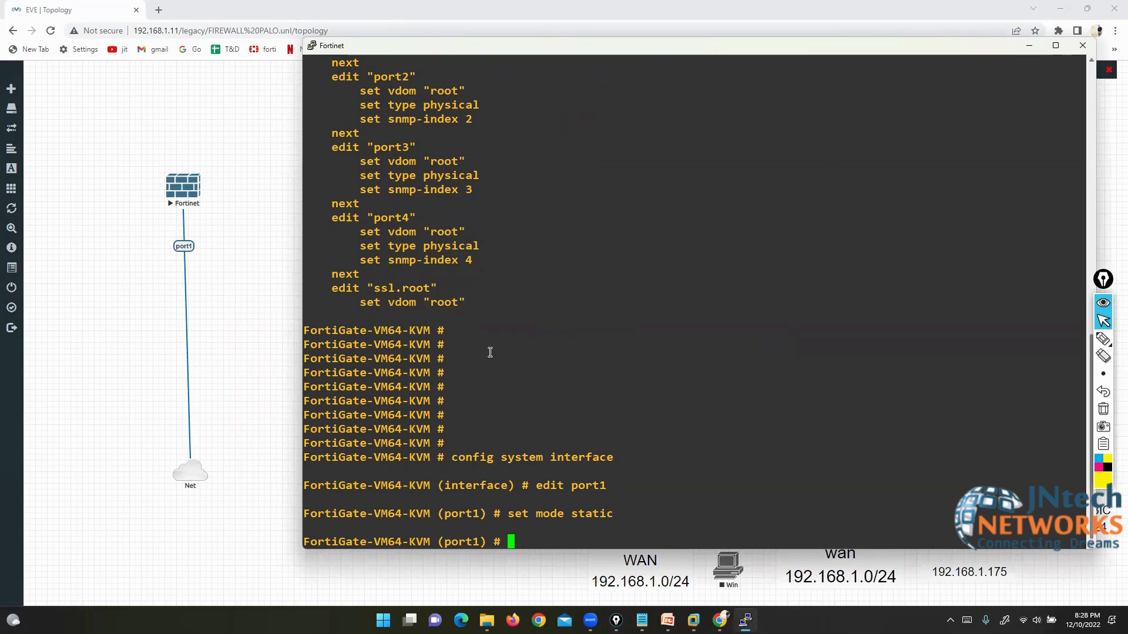
type("set ip 192.168.1.190/2")
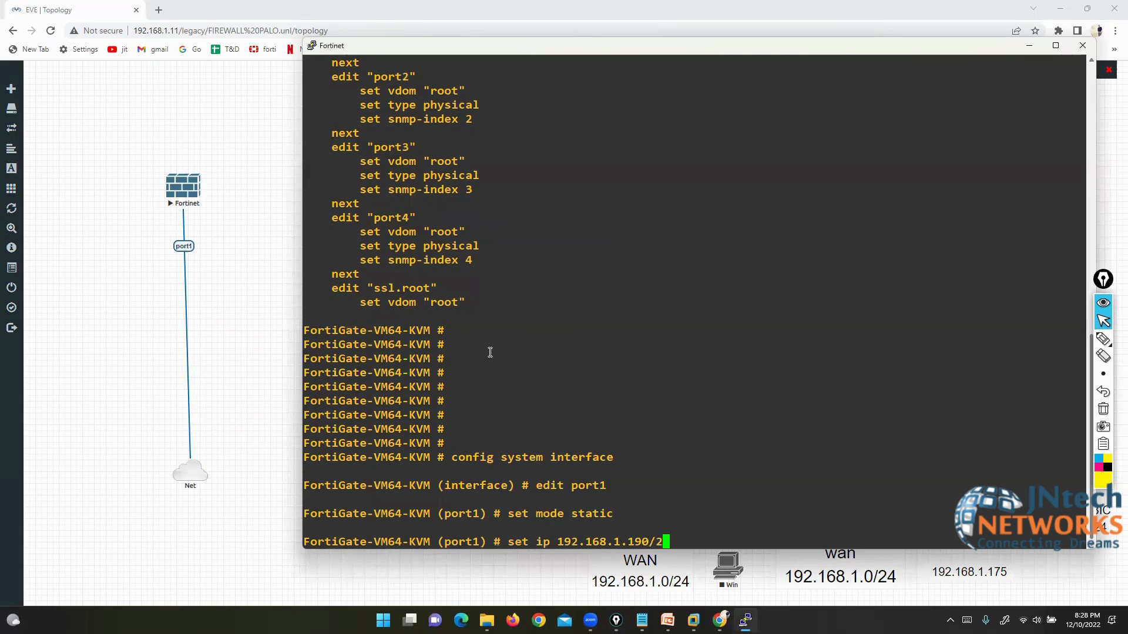
type("4")
key("Return")
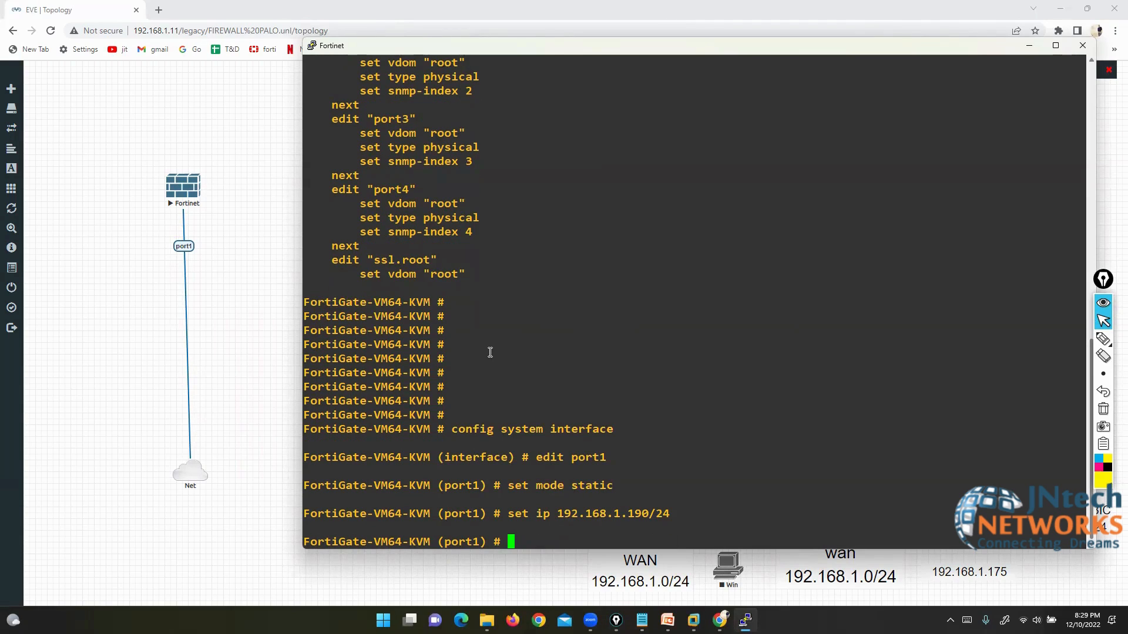
Step: Allow http, https, ping, ssh and telnet on port1 and commit with end
type("set allowaccess")
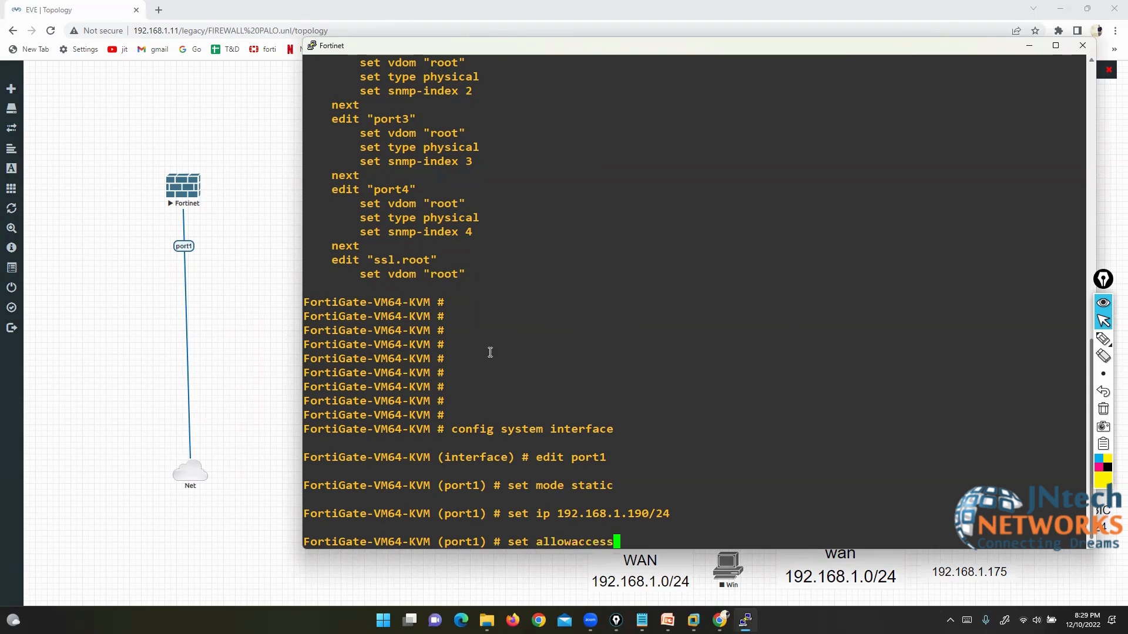
scroll(490, 353, "up", 6)
left_click_drag(473, 233, 568, 235)
scroll(607, 387, "down", 6)
key("question")
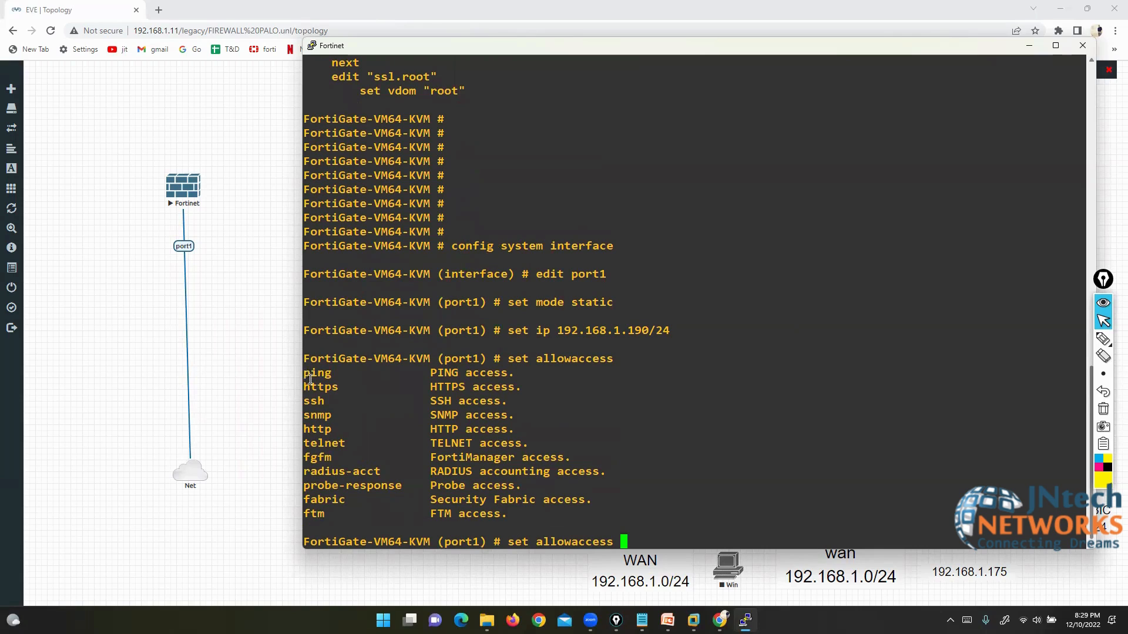
left_click_drag(304, 374, 348, 510)
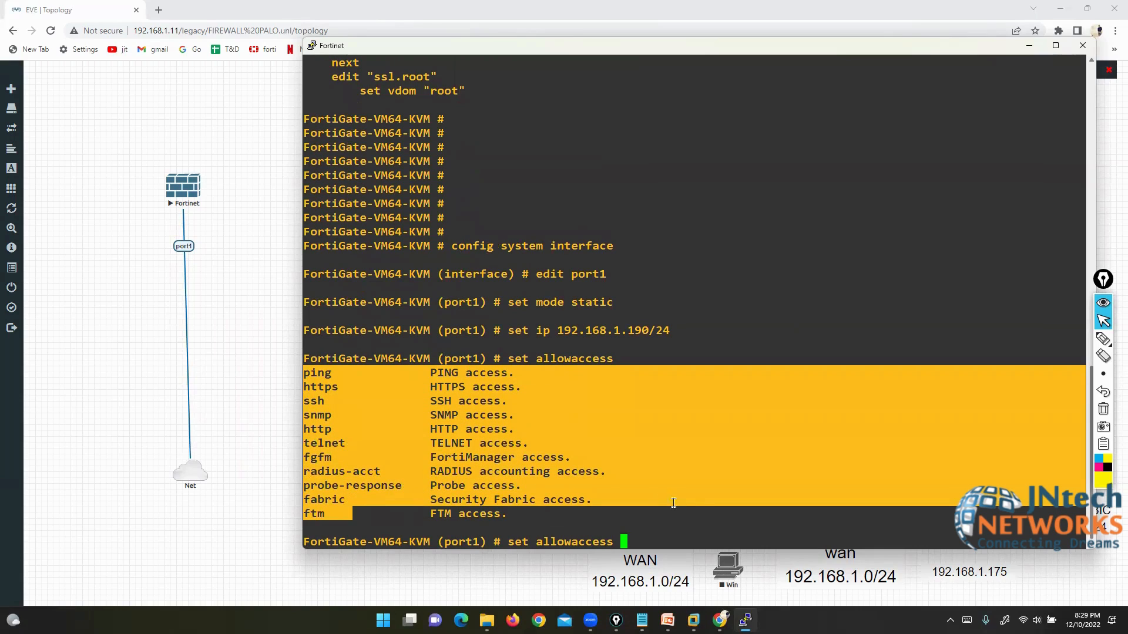
left_click(710, 534)
type("h")
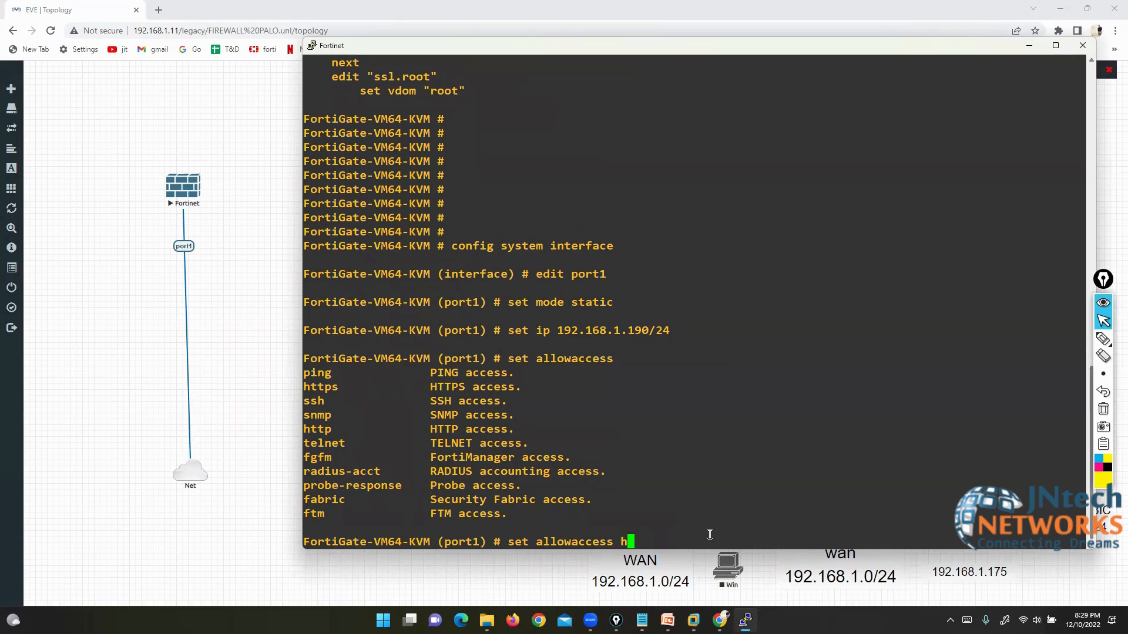
type("ttp https ping ssh telnet")
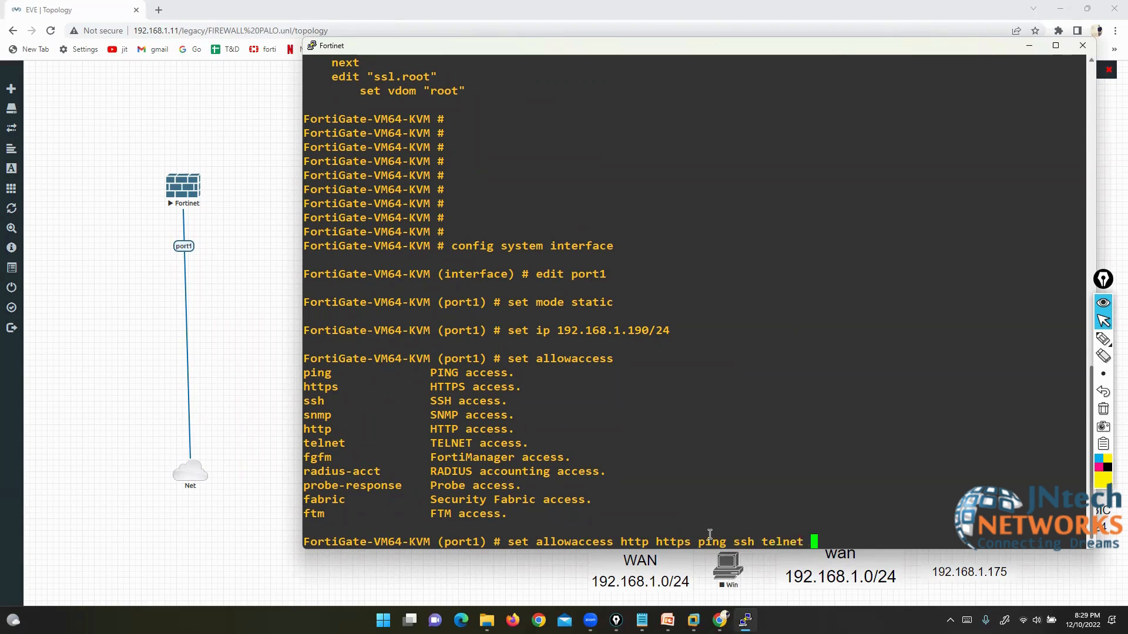
key("Return")
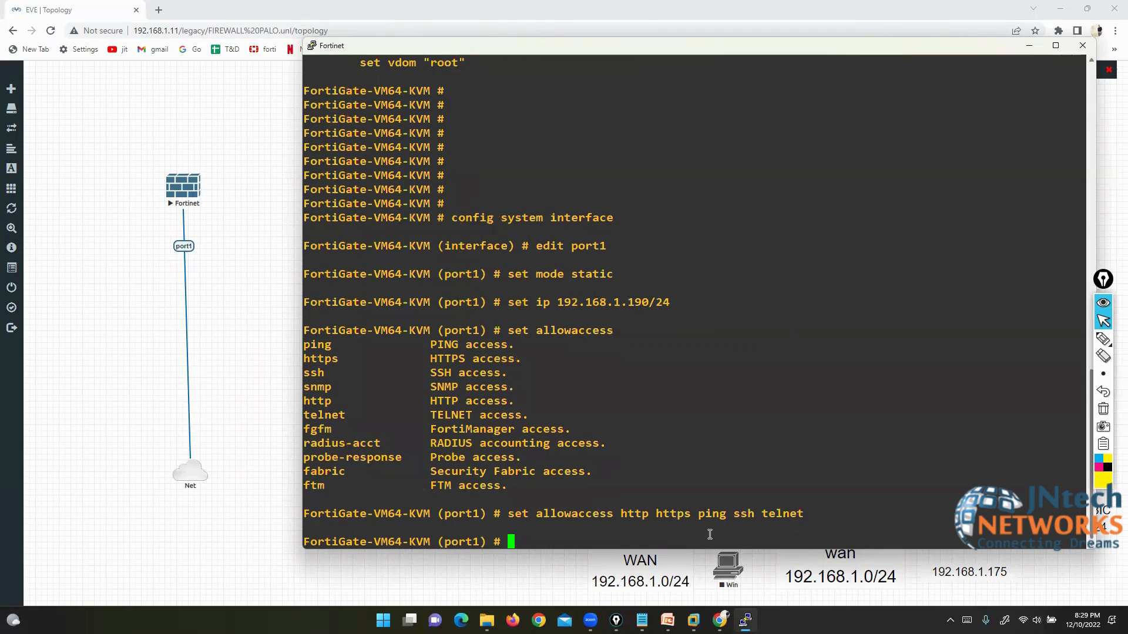
type("end")
key("Return")
key("Return")
key("Return")
key("Return")
key("Return")
key("Return")
key("Return")
key("Return")
key("Return")
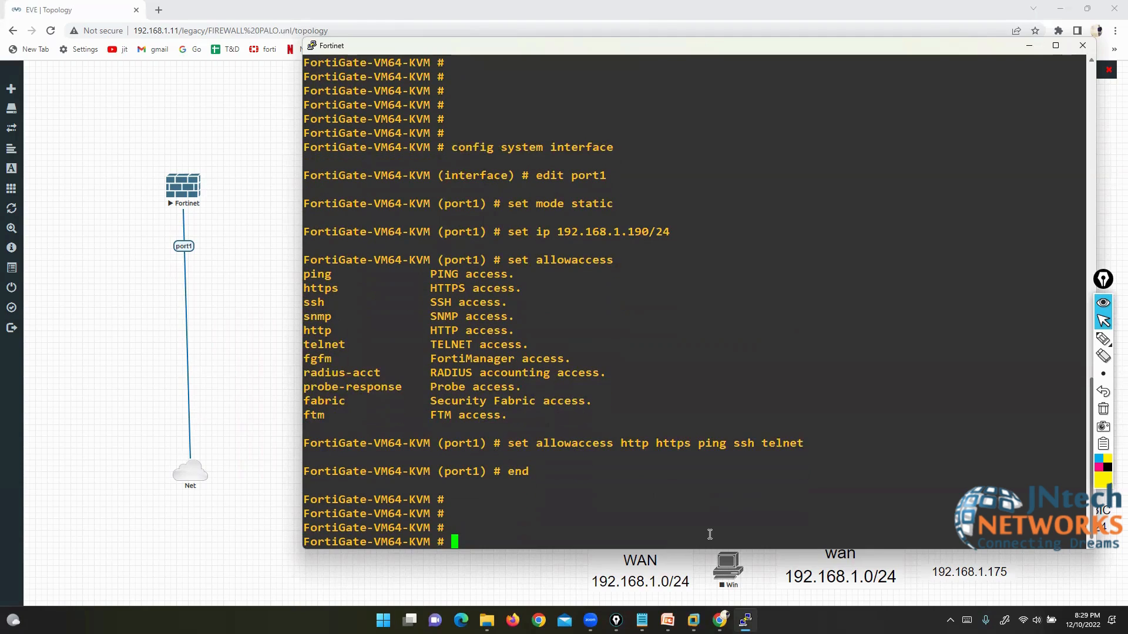
Step: Re-run 'show system interface' and highlight port1's 192.168.1.190 address and allowaccess lines
key("Return")
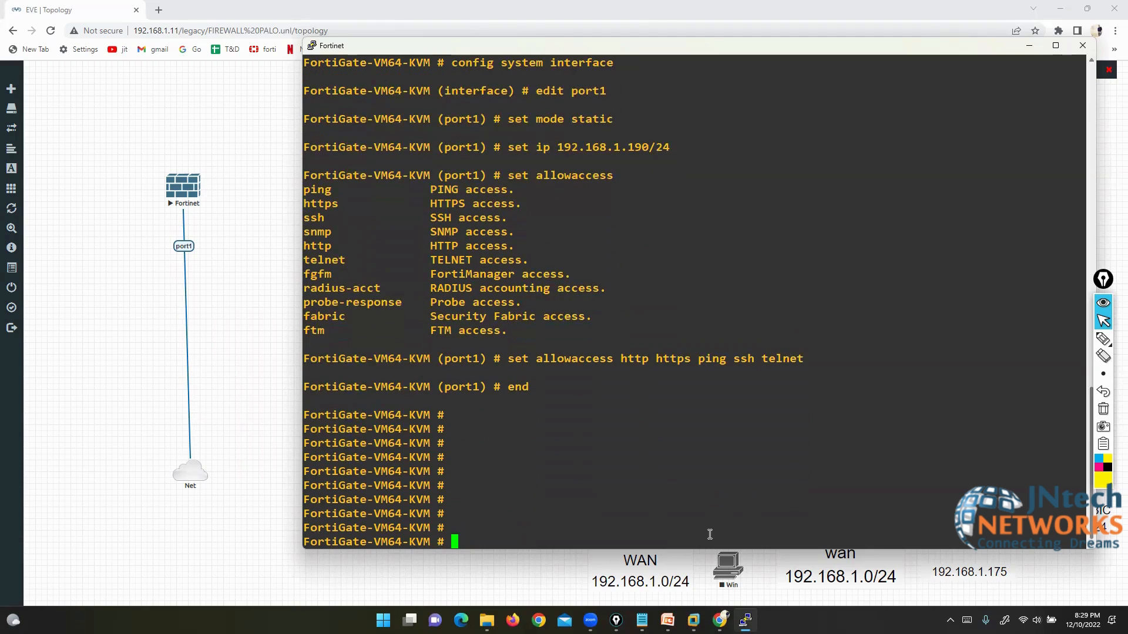
type("show  system interface")
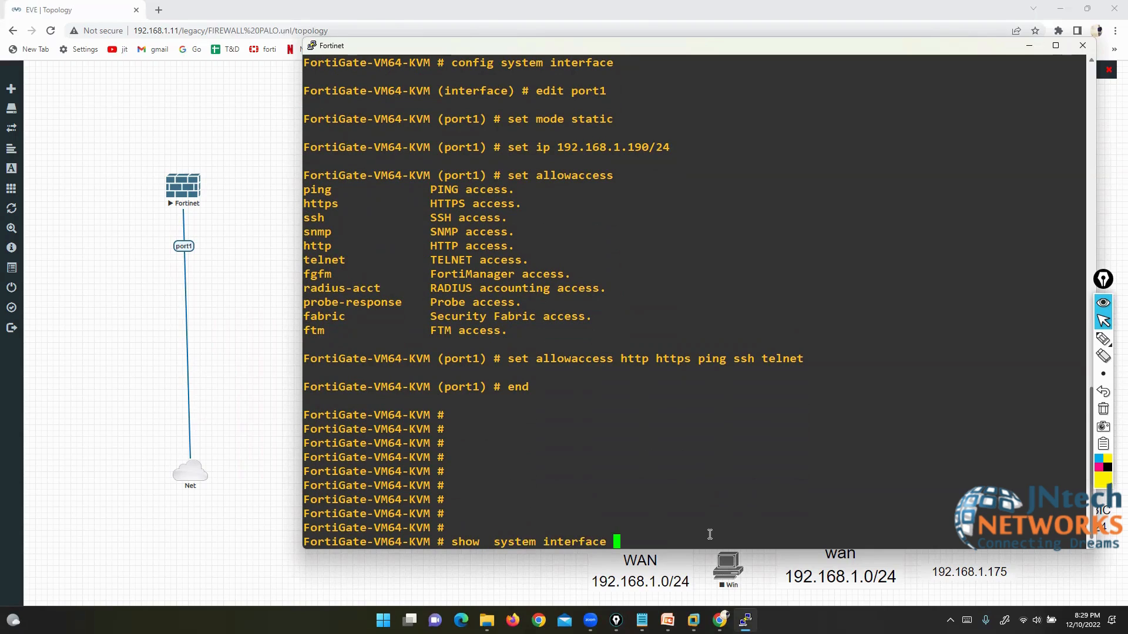
key("Return")
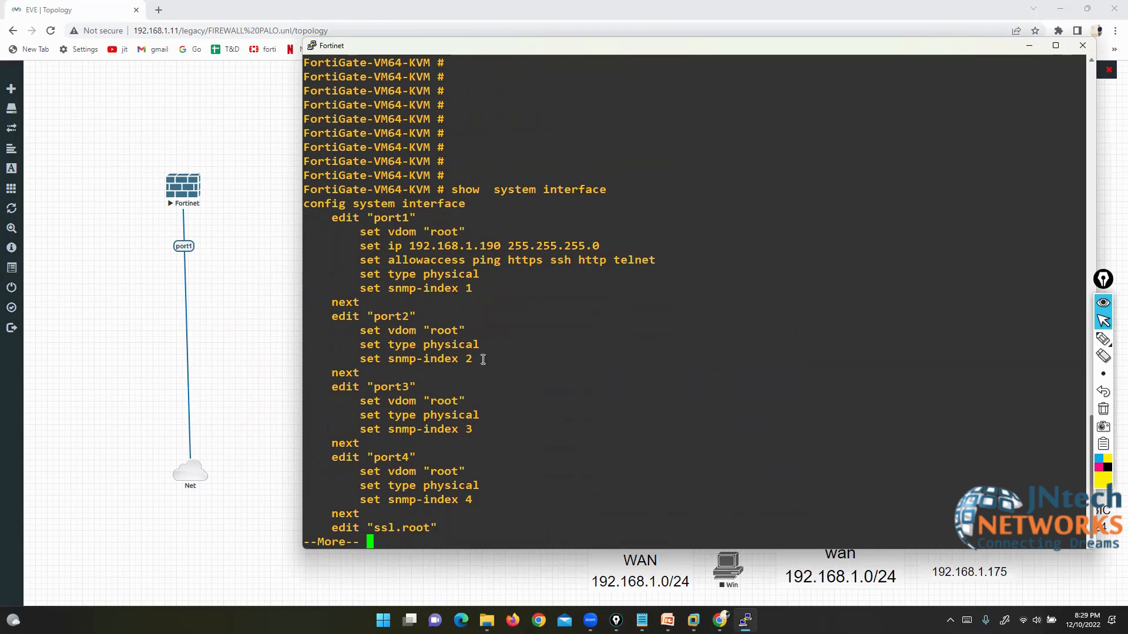
left_click_drag(360, 246, 606, 246)
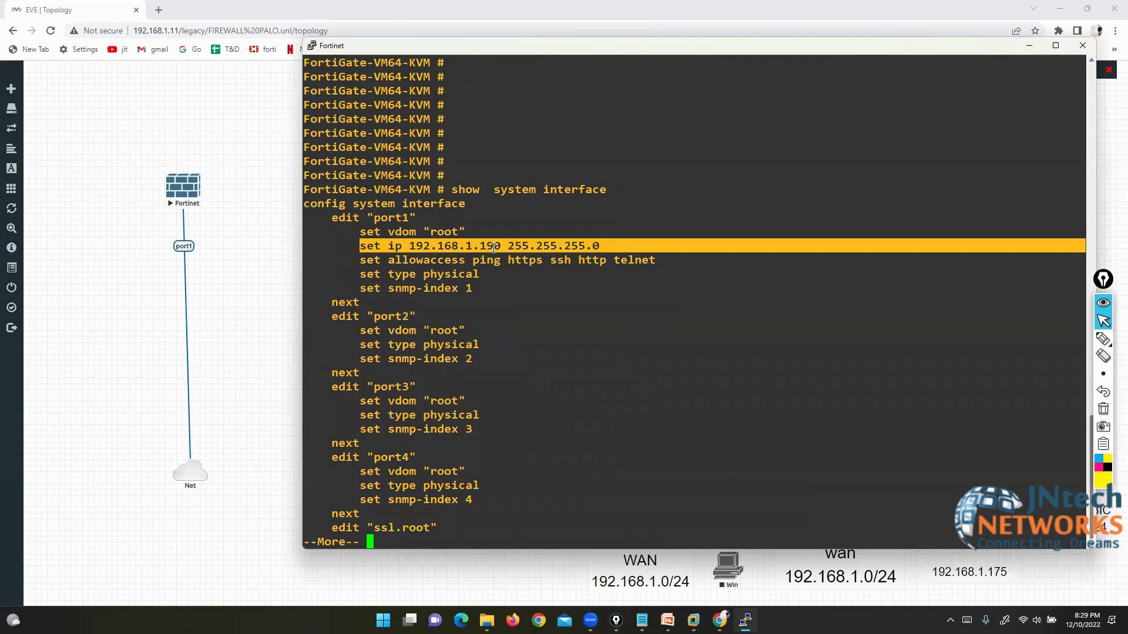
left_click_drag(447, 260, 641, 260)
left_click(642, 307)
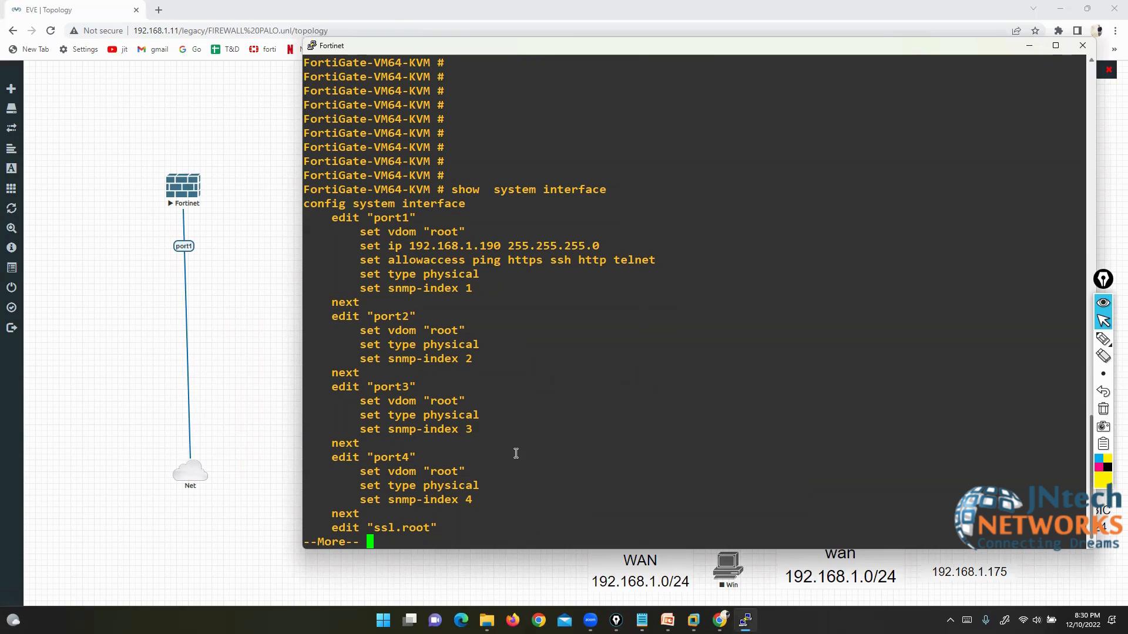
Step: Open Command Prompt via Win+R and ping 192.168.1.190, getting 4 of 4 replies
key("super+r")
type("cmd")
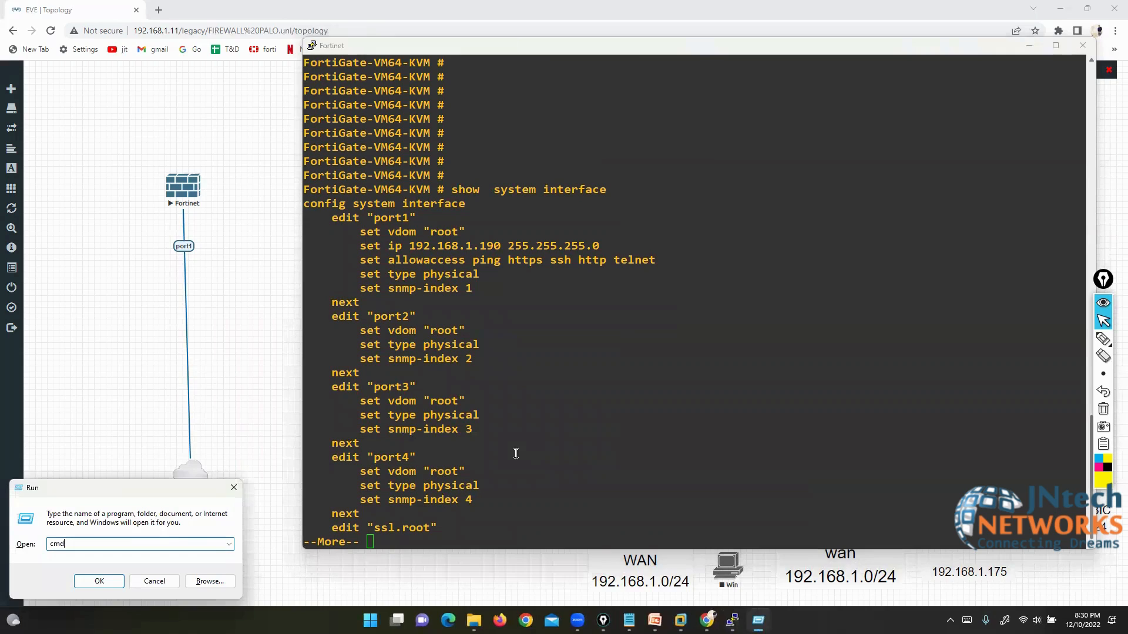
key("Return")
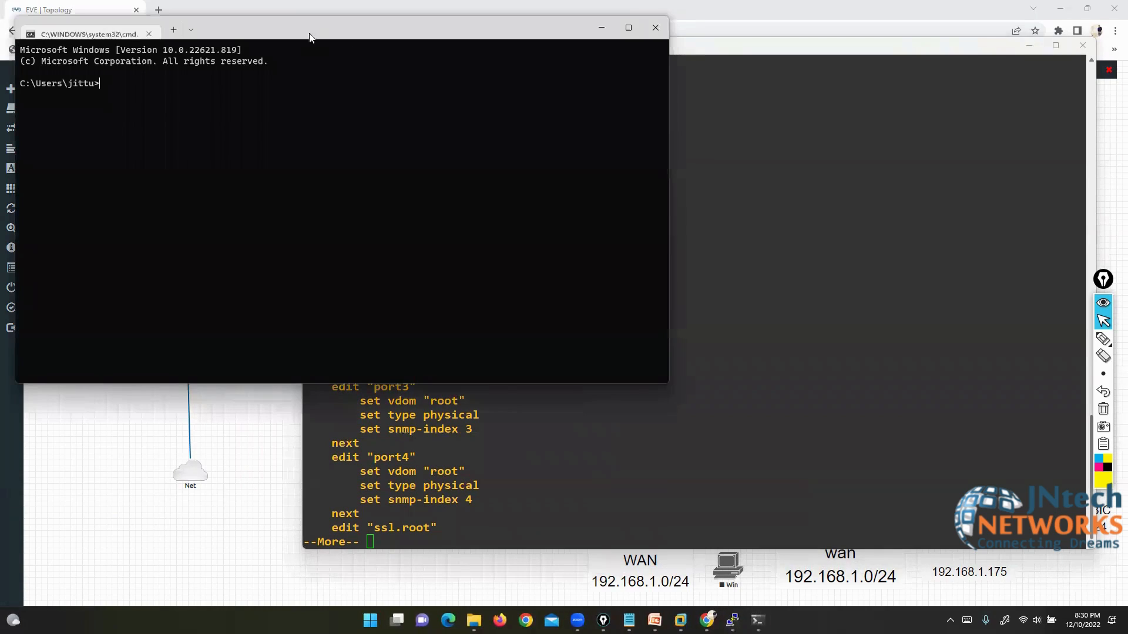
left_click_drag(232, 37, 724, 207)
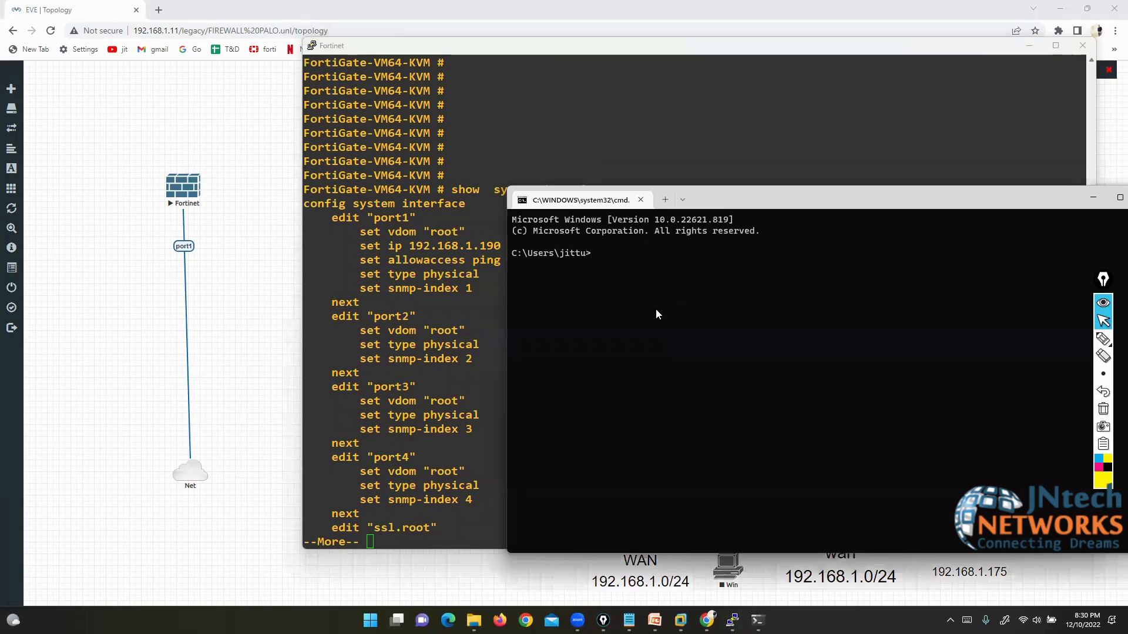
type("ping 192.168.1.190")
key("Return")
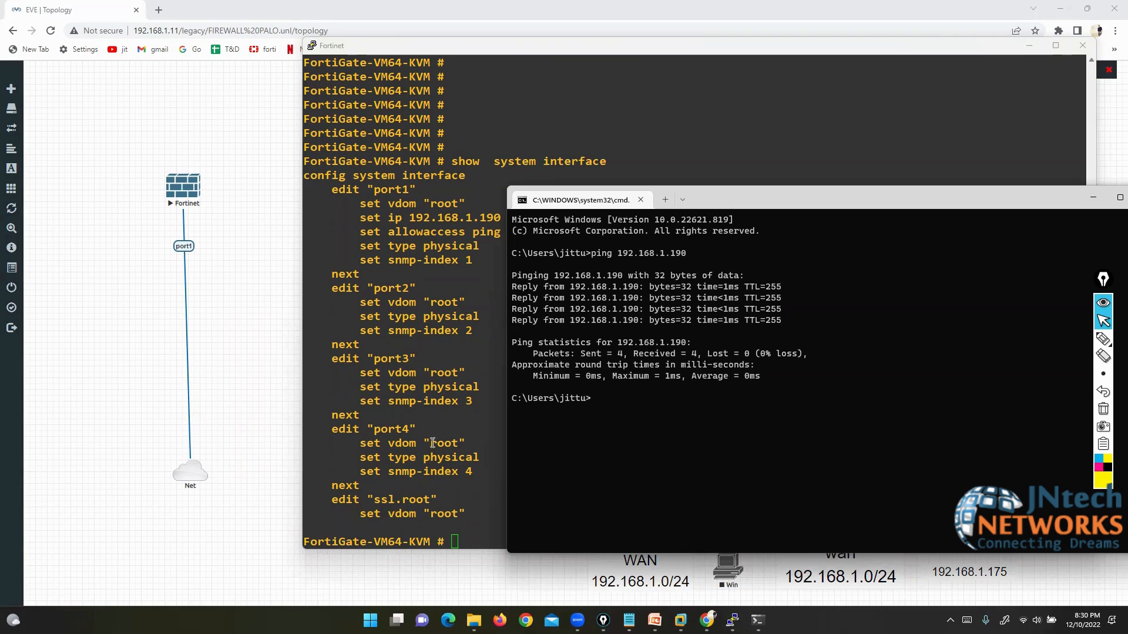
left_click(477, 464)
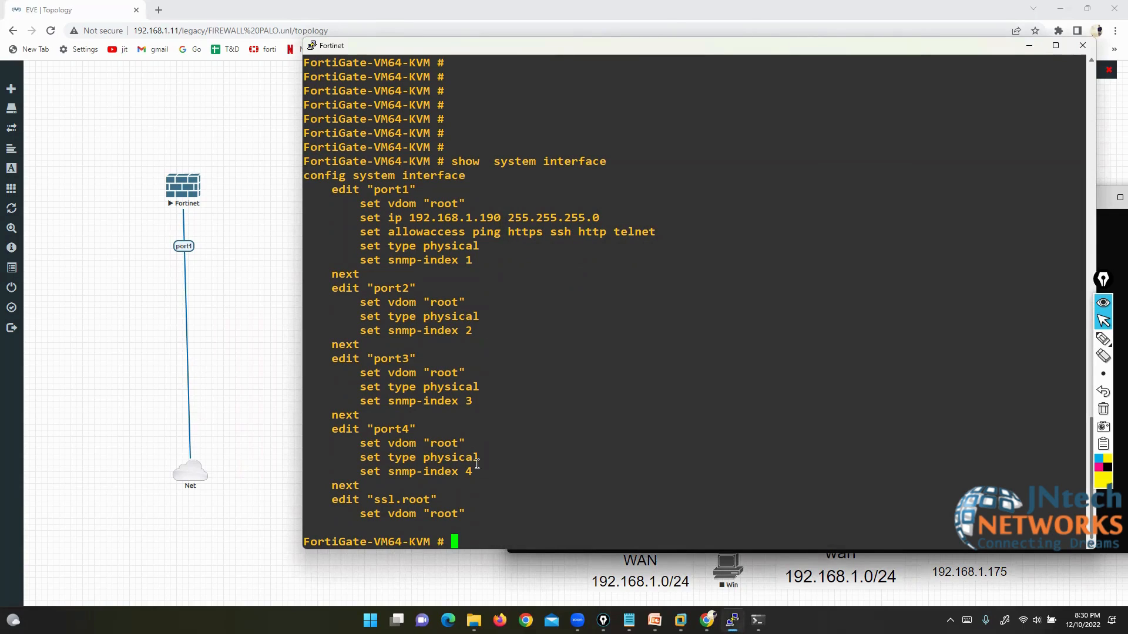
Step: List the available execute subcommands in the FortiGate CLI with 'execute ?'
type("execute")
key("question")
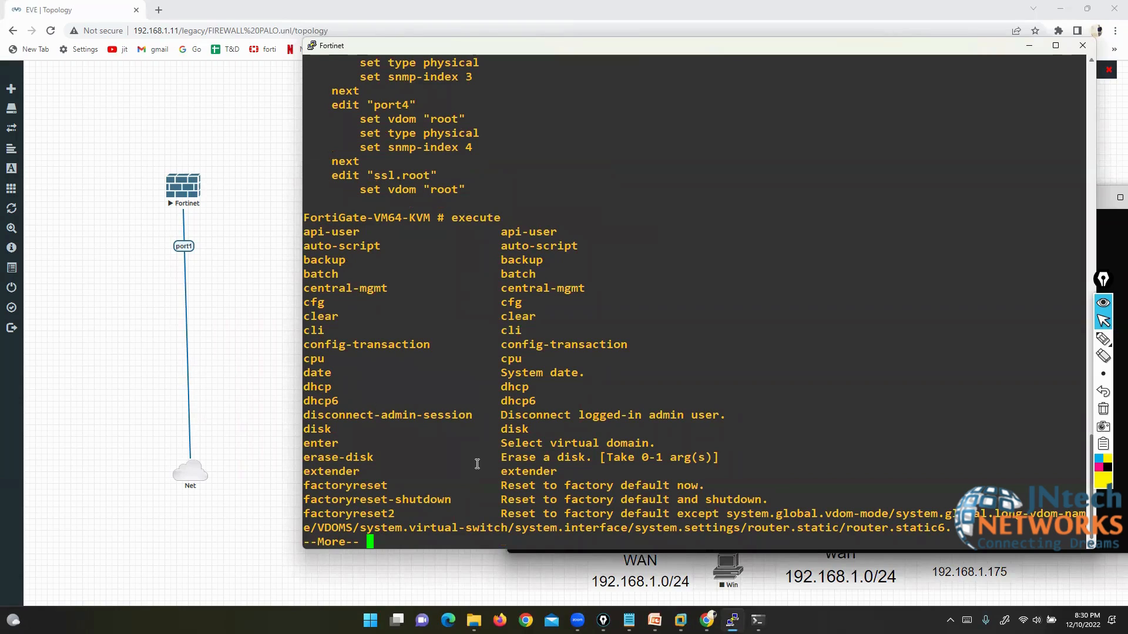
key("space")
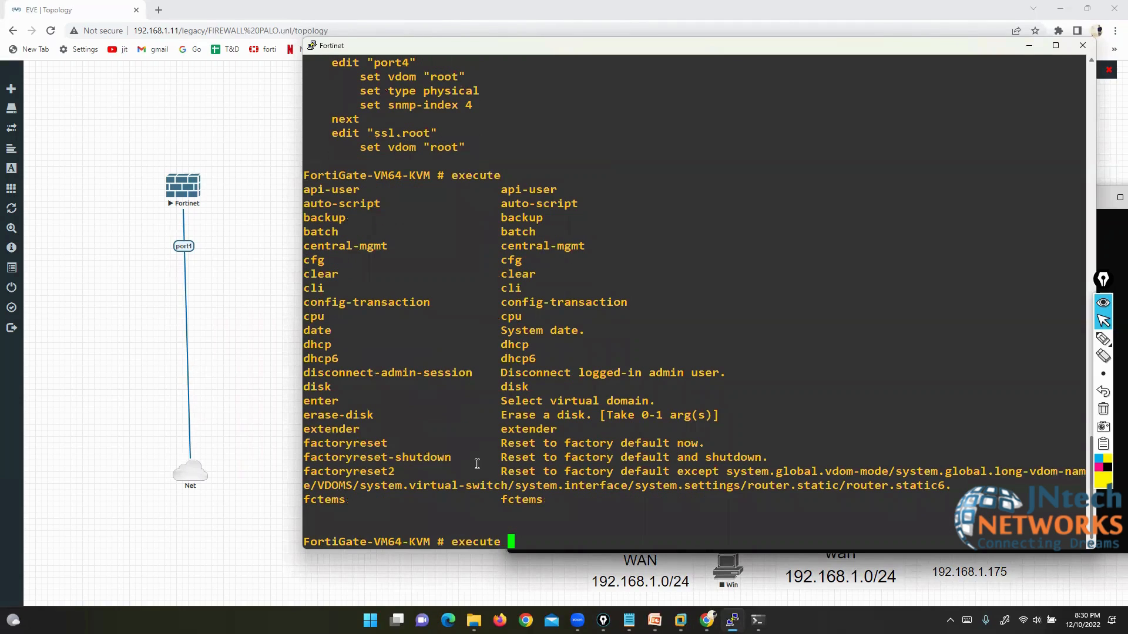
type("ping 192")
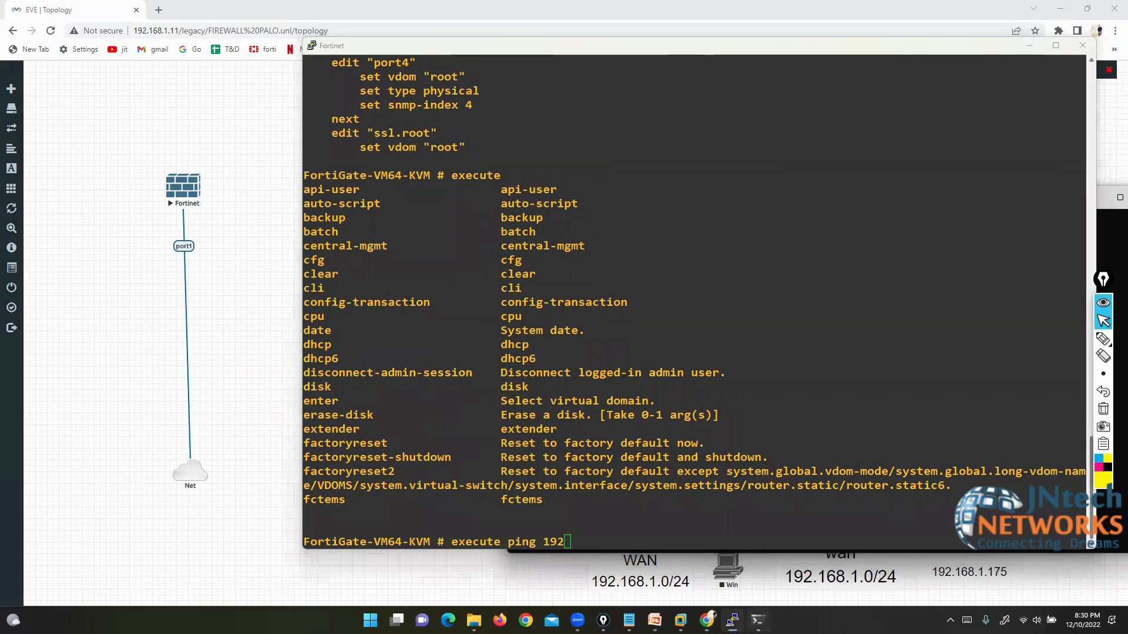
Step: Look up the PC's Wi-Fi IPv4 address with ipconfig in the command prompt
key("alt+Tab")
type("ipconfig")
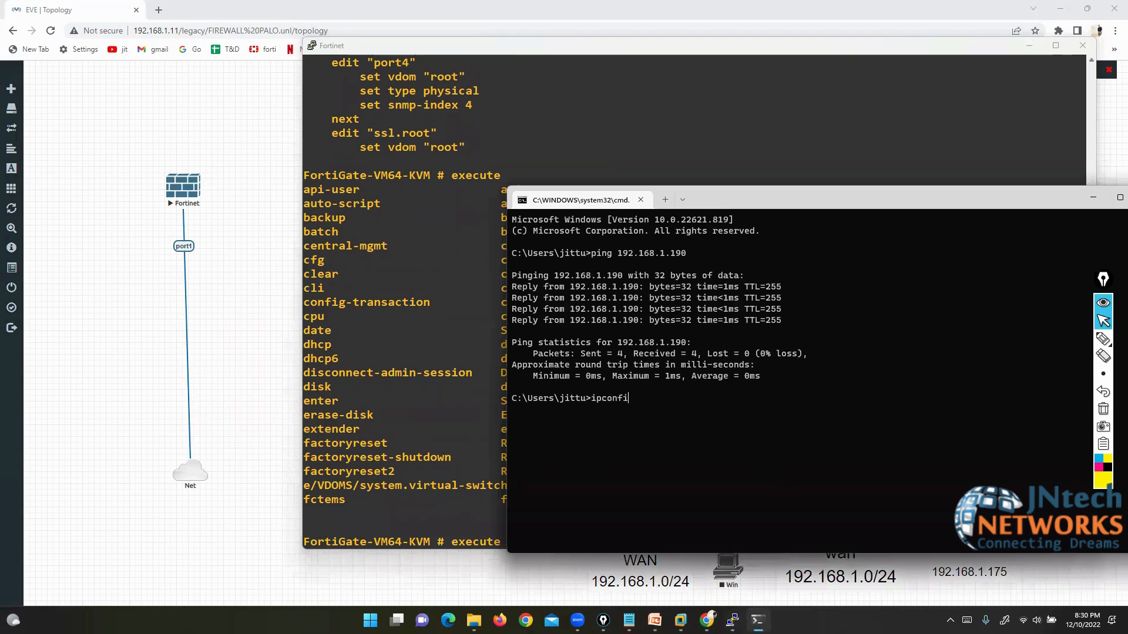
key("Return")
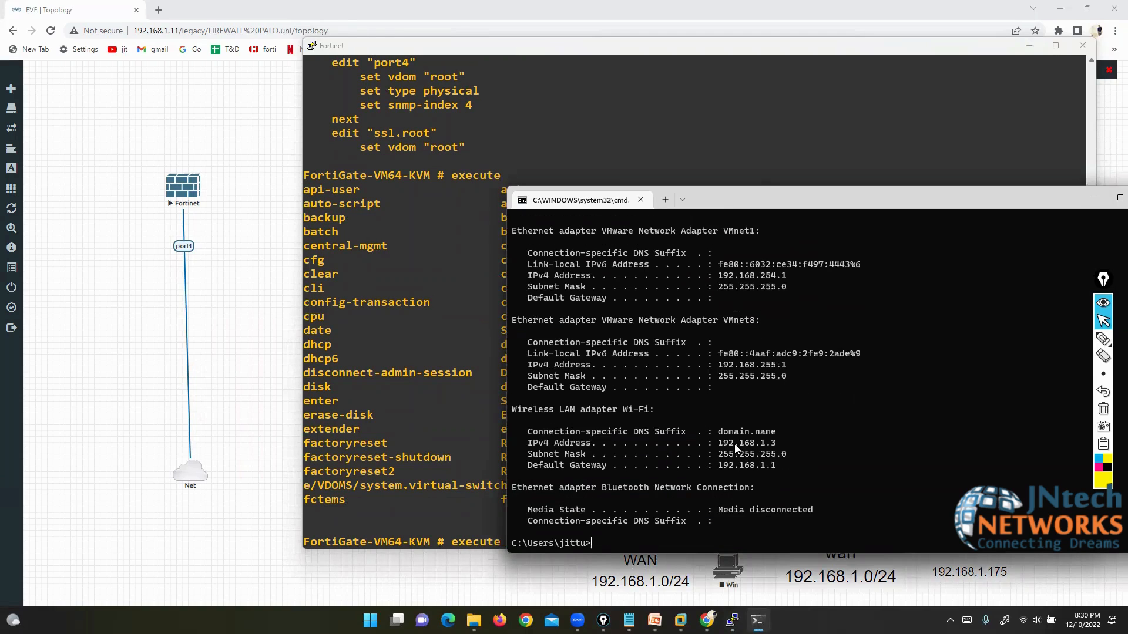
left_click_drag(718, 444, 767, 447)
Step: Ping the PC at 192.168.1.3 from the FortiGate and stop it to show statistics
left_click(460, 437)
type("ping 192.168.1.1.")
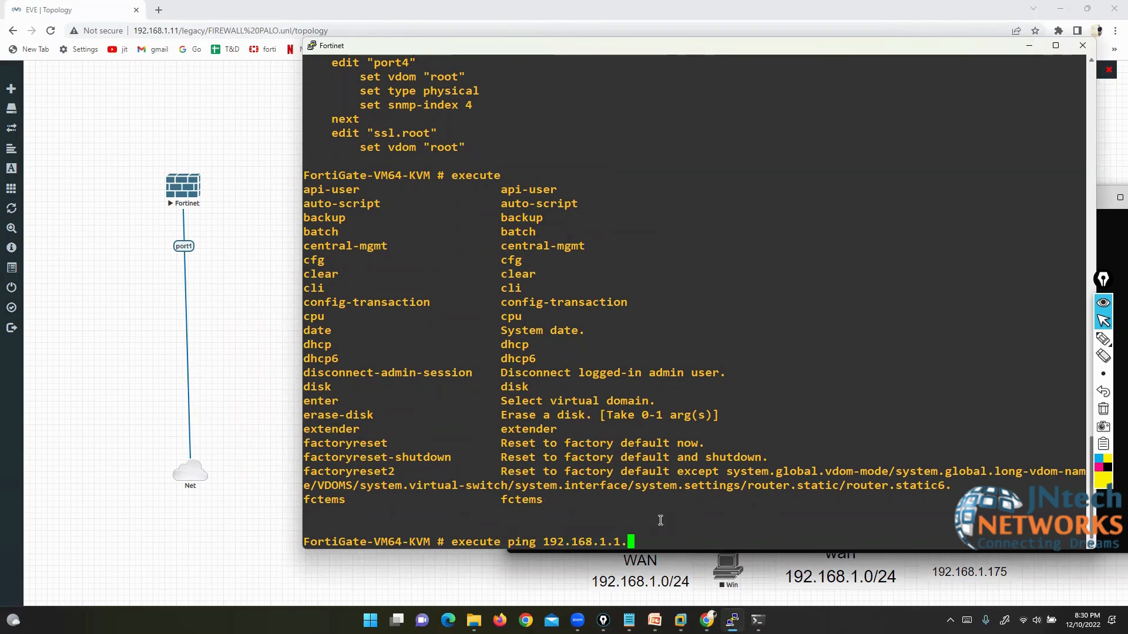
key("Left")
type("3")
key("Return")
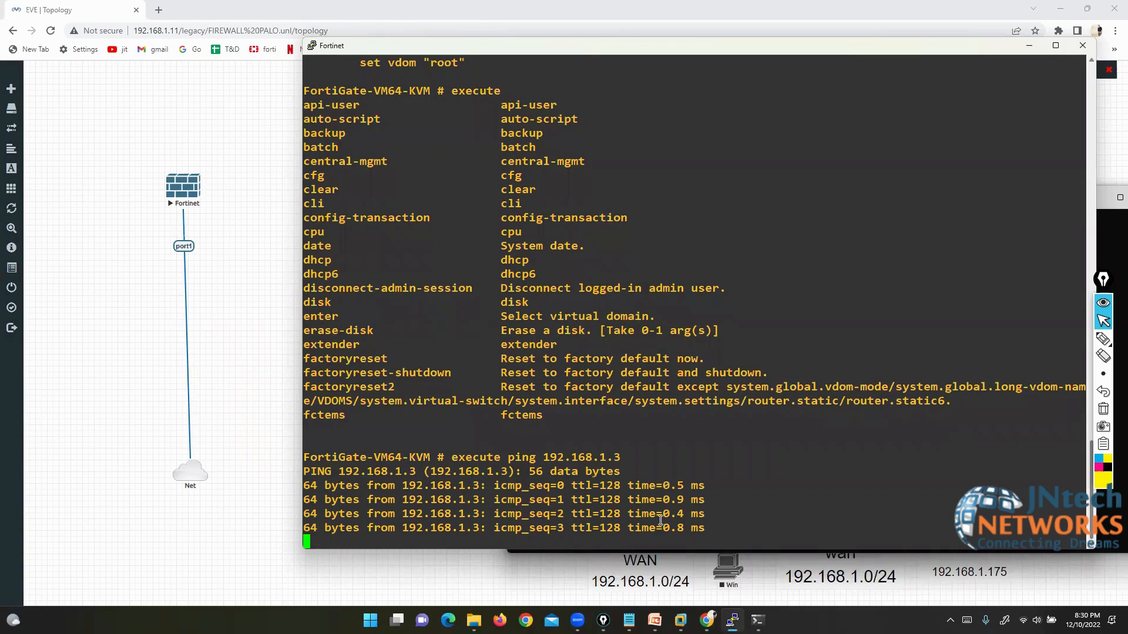
key("ctrl+c")
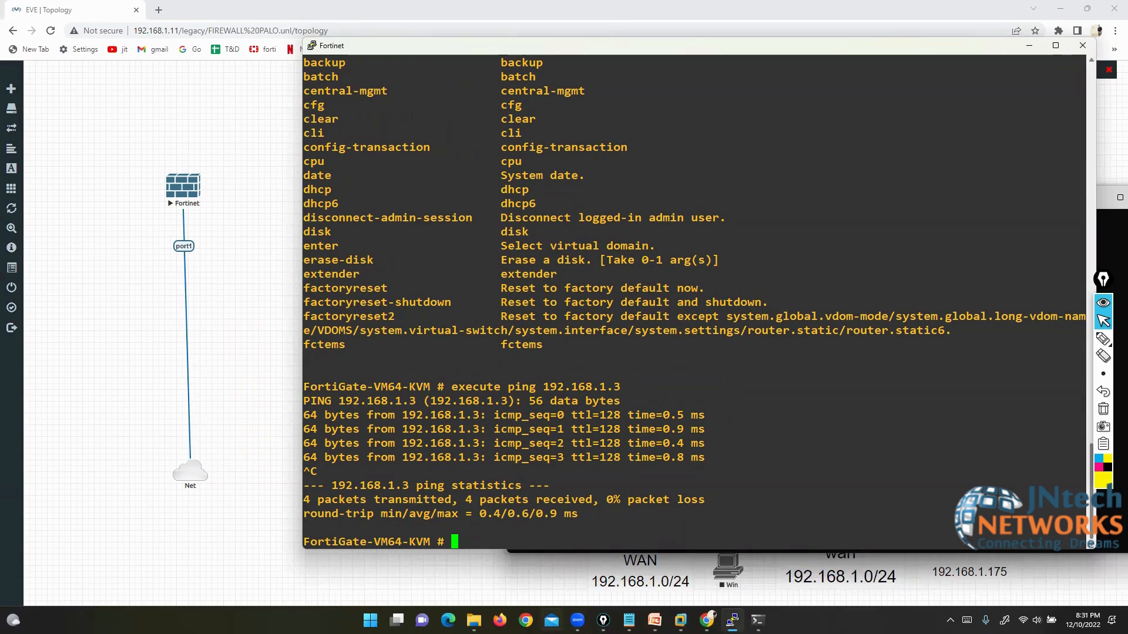
Step: Open the FortiGate web GUI at 192.168.1.190 in Firefox and log in as admin
left_click(500, 621)
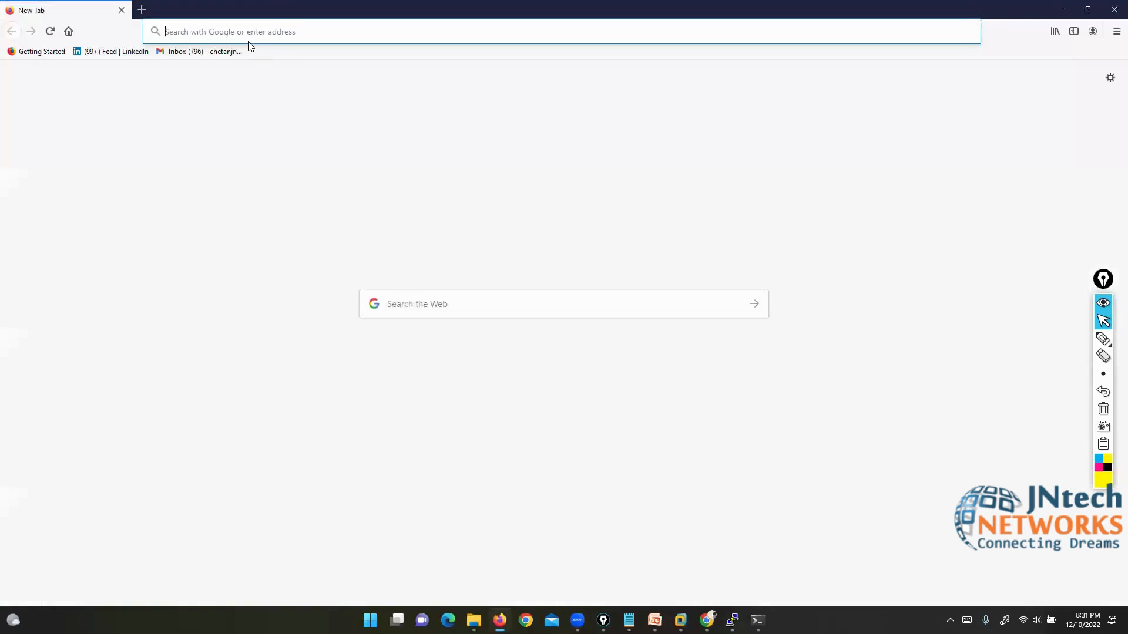
type("192.168")
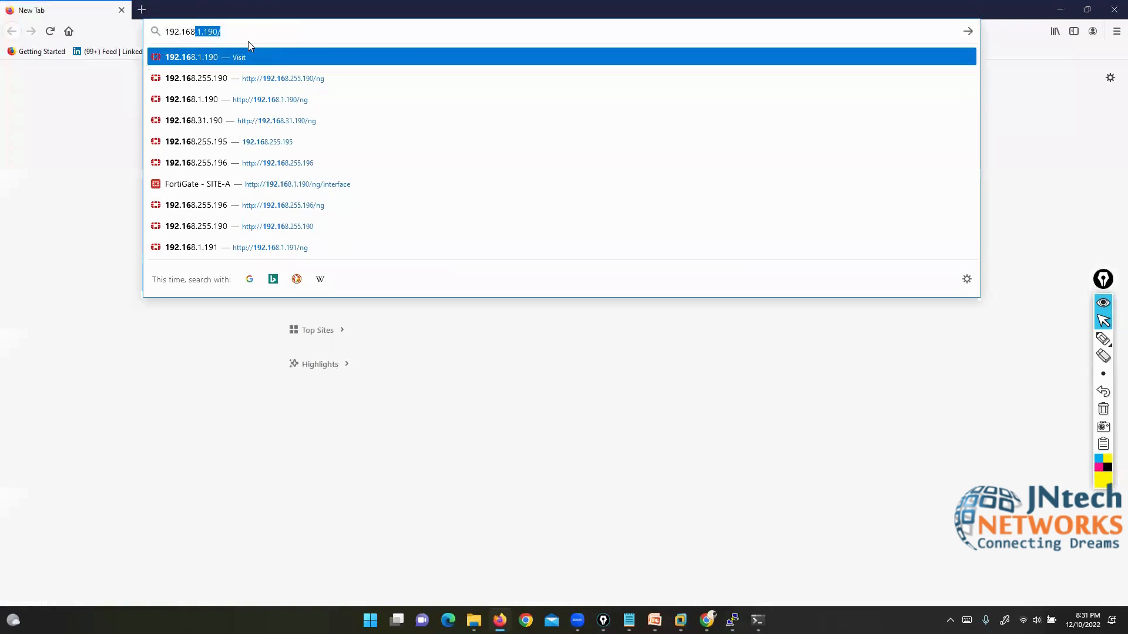
type(".")
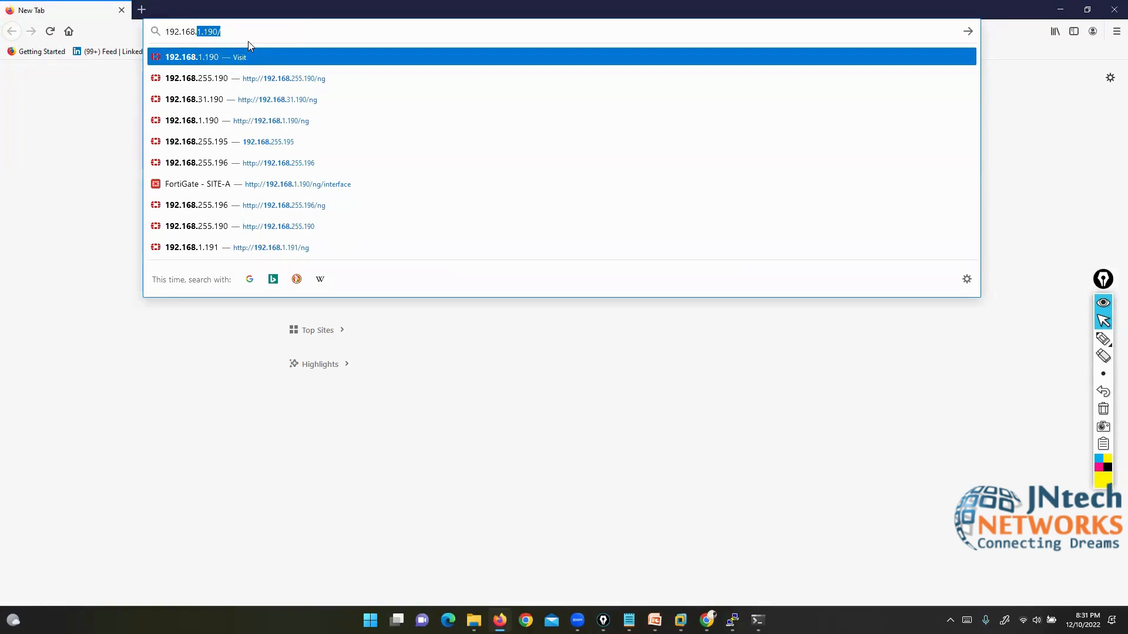
type("1")
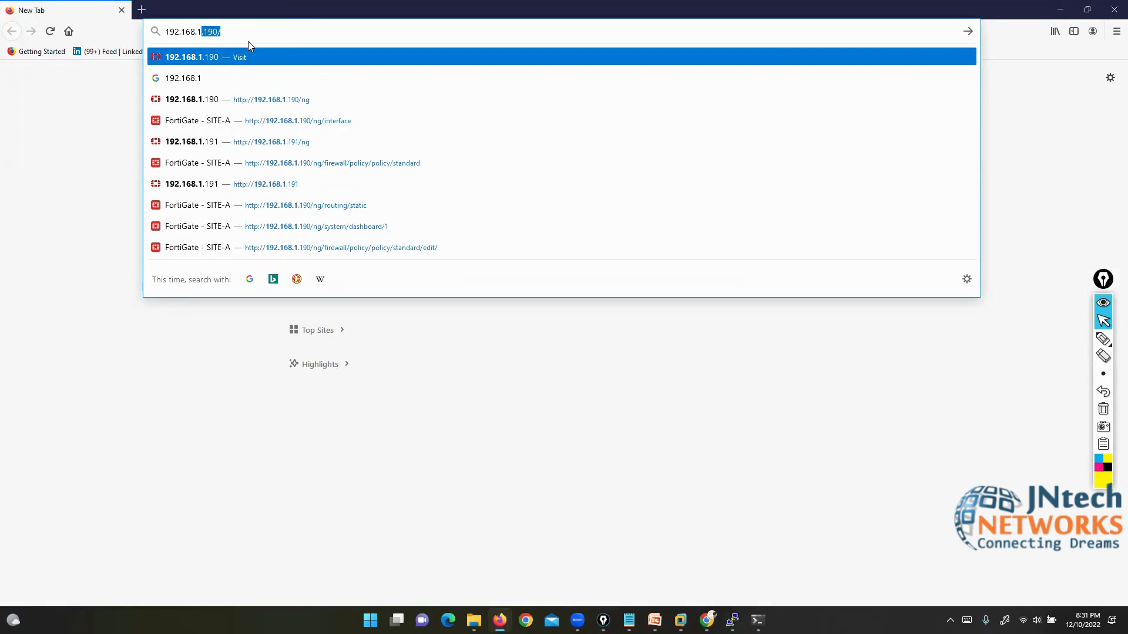
key("Return")
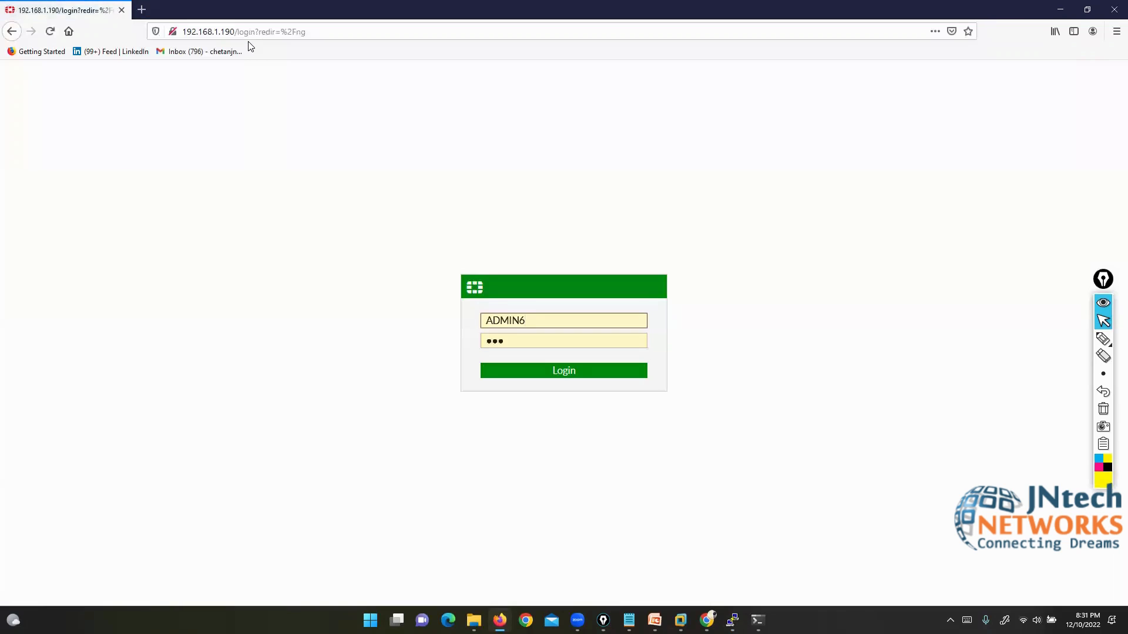
key("BackSpace")
key("BackSpace")
key("BackSpace")
key("BackSpace")
key("BackSpace")
key("BackSpace")
type("adm")
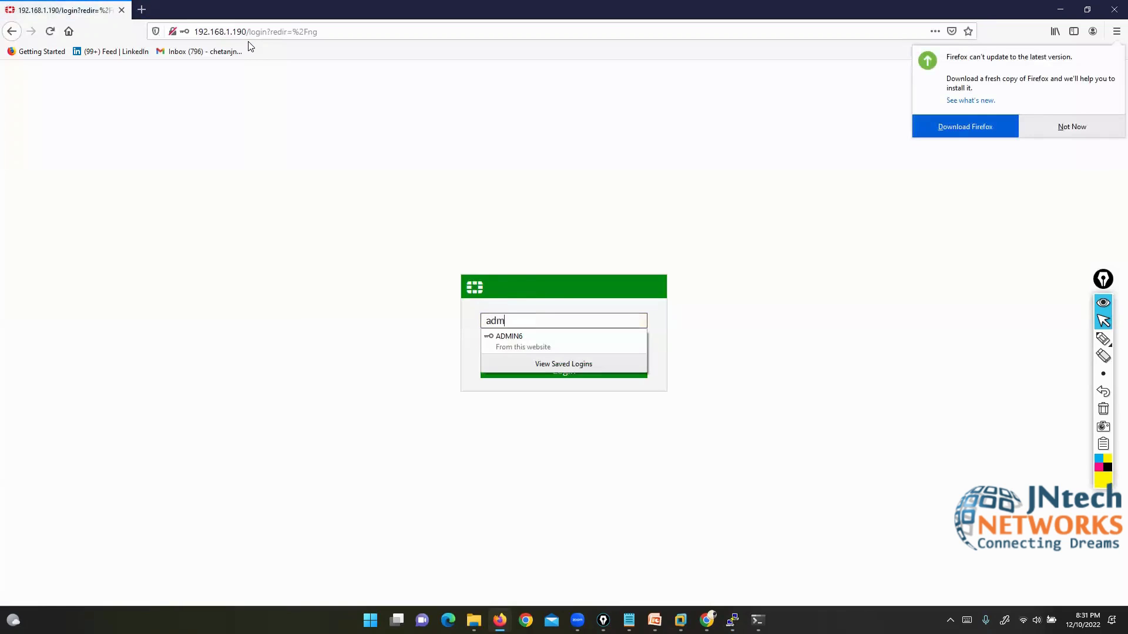
type("in")
key("Tab")
type("a")
key("Return")
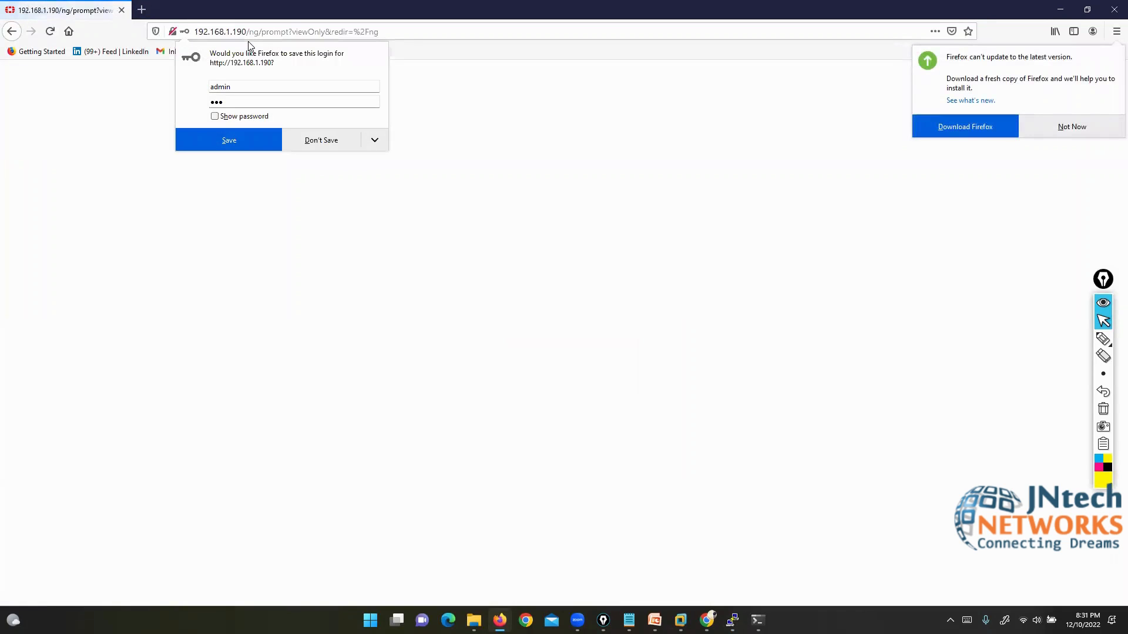
Step: Decline saving the login, postpone FortiGate setup, and close the FortiOS 6.4.4 welcome notice
left_click(309, 139)
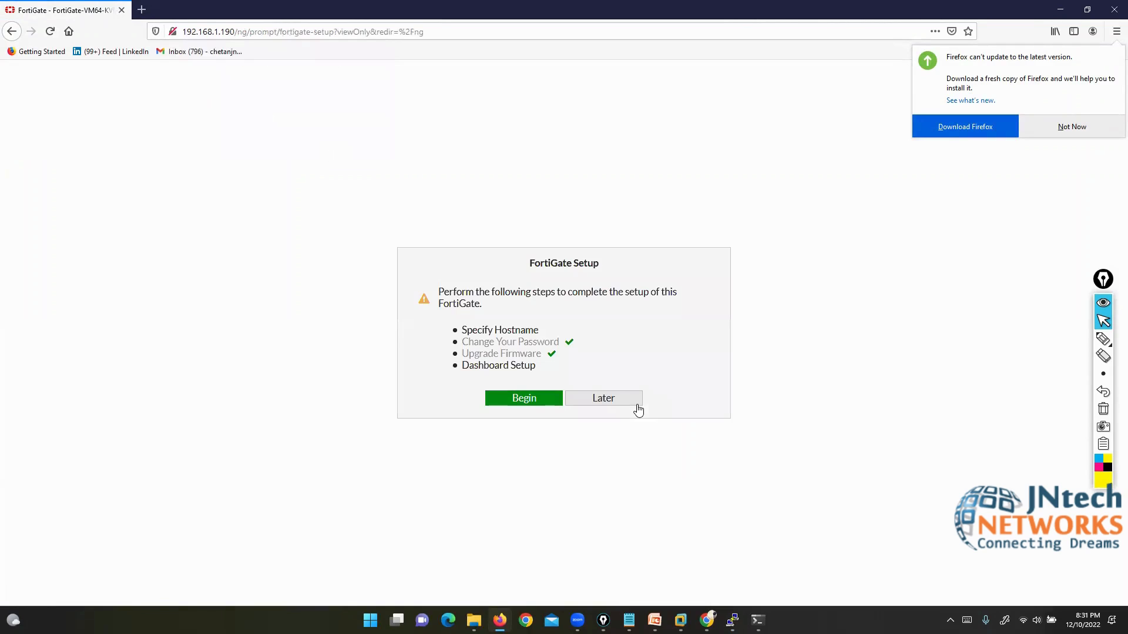
left_click(617, 399)
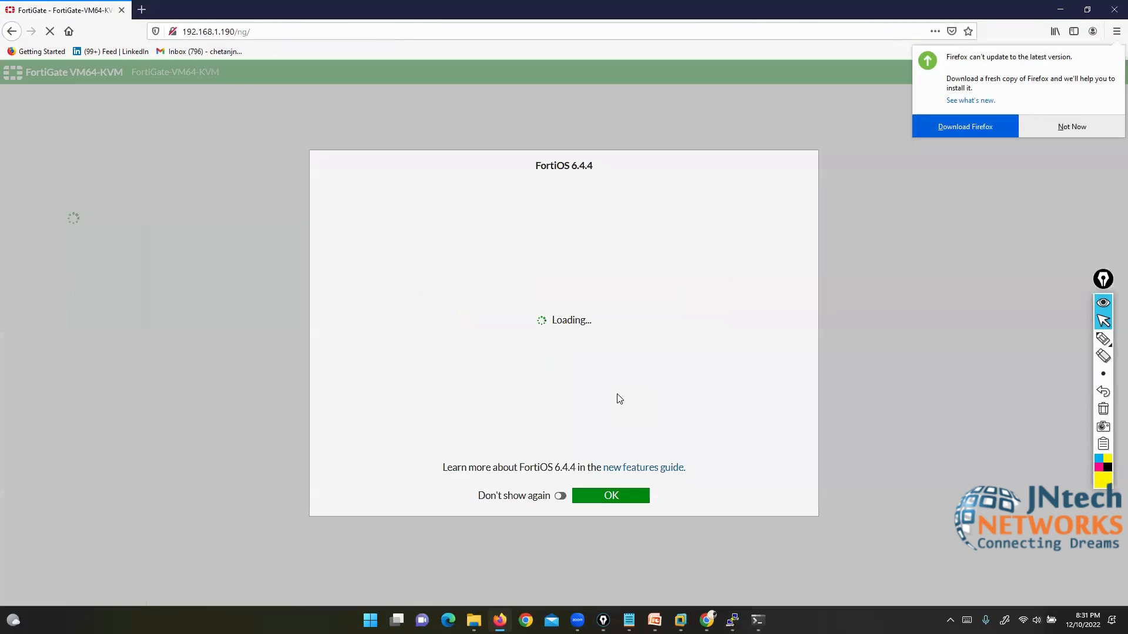
left_click(624, 497)
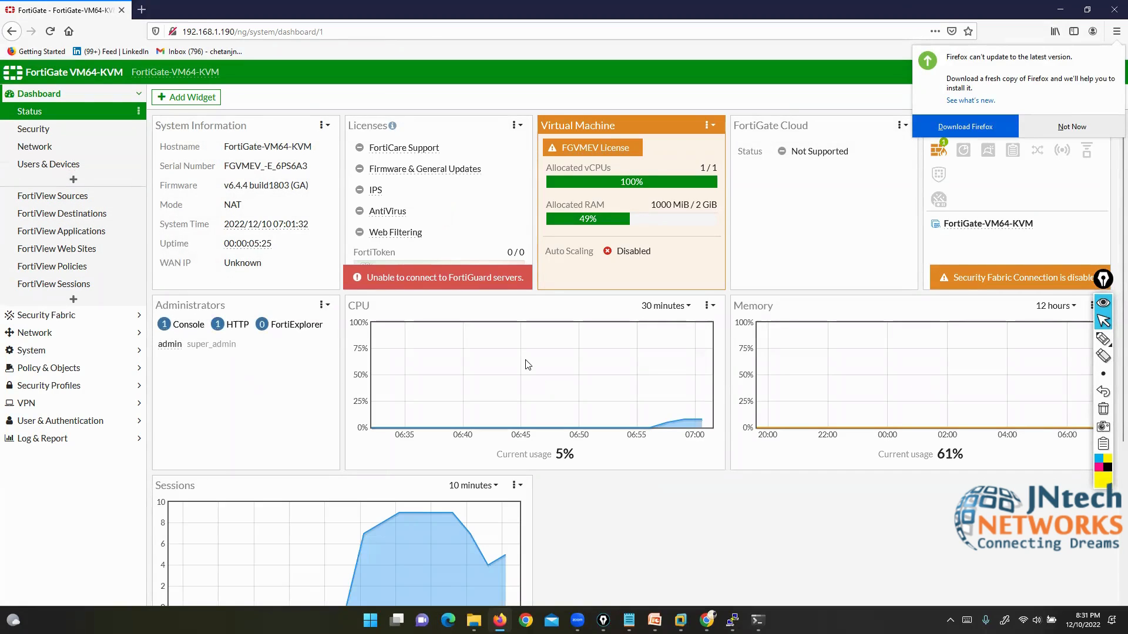
Step: Move the console window to the left and dismiss Firefox's update notice on the dashboard
left_click(732, 620)
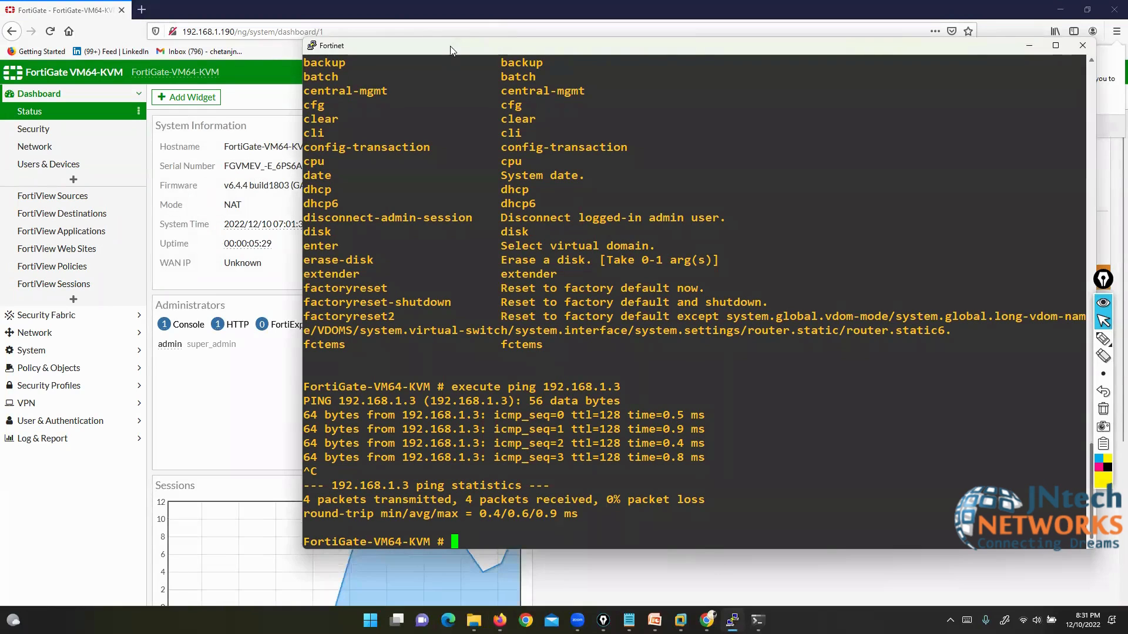
left_click_drag(445, 53, 358, 58)
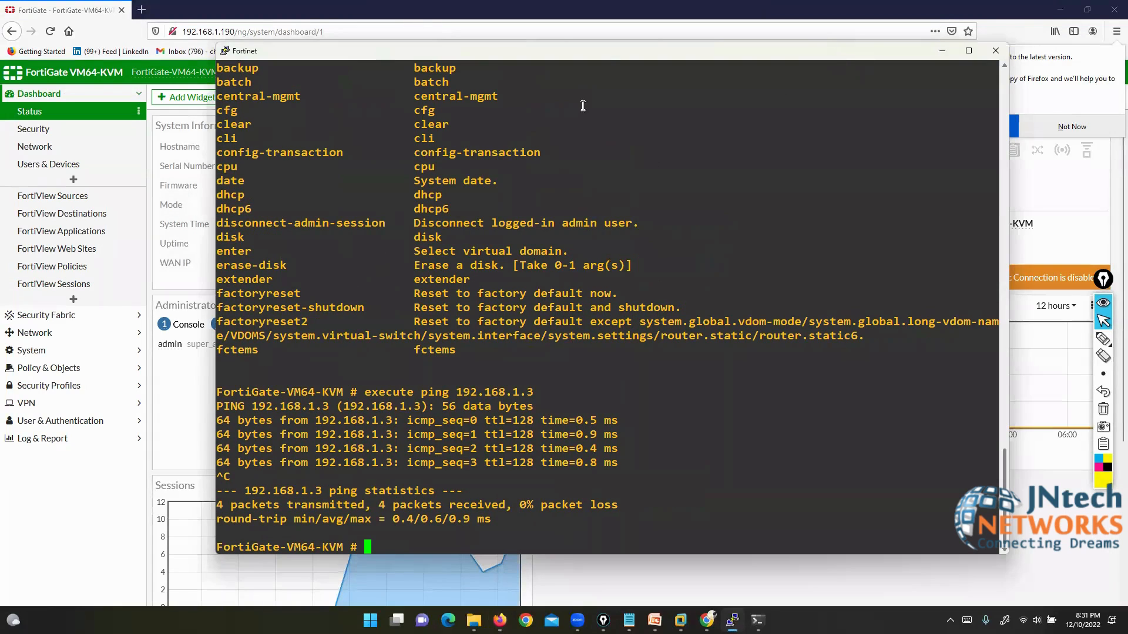
left_click_drag(595, 57, 464, 71)
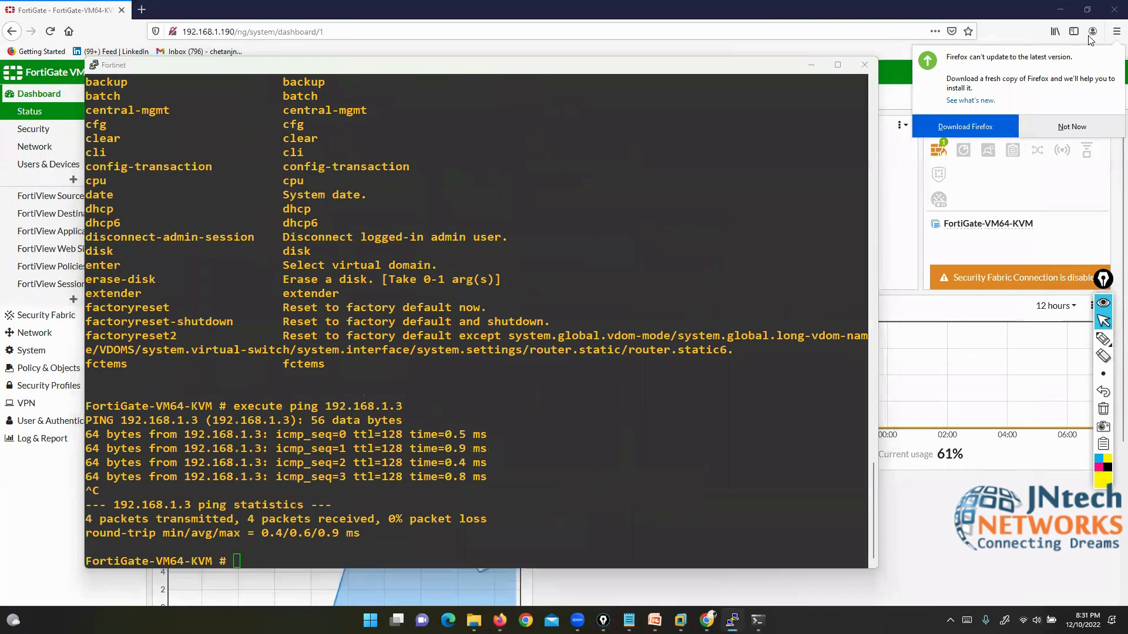
left_click(812, 64)
left_click(1068, 132)
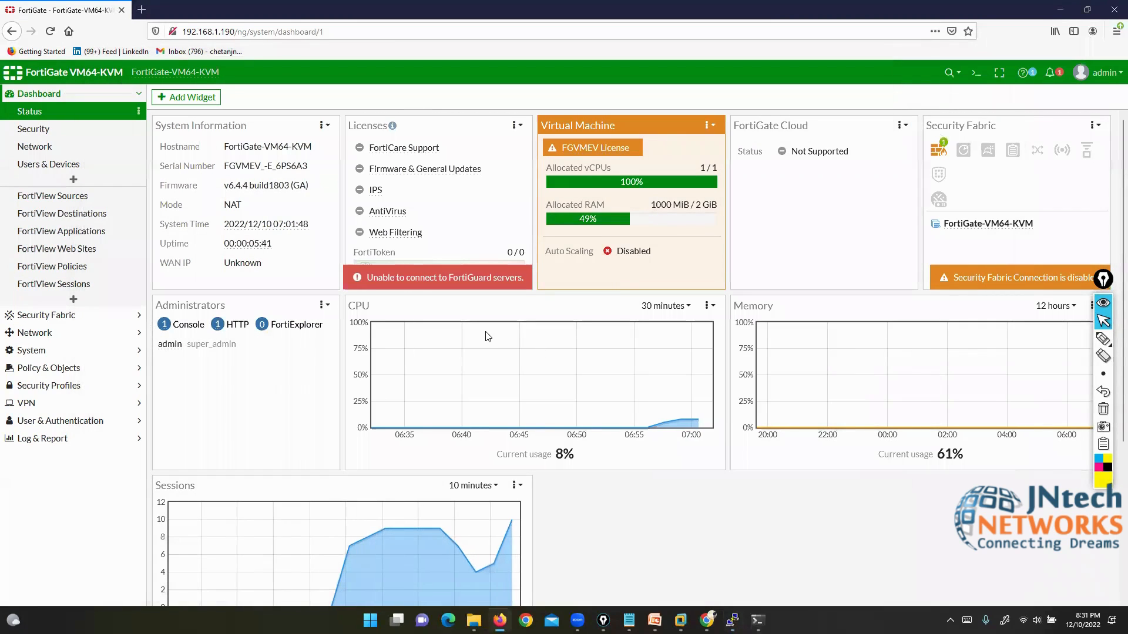
Step: Mark the FortiGate VM64-KVM device name in the header with the freehand pen, then erase it
left_click(1102, 339)
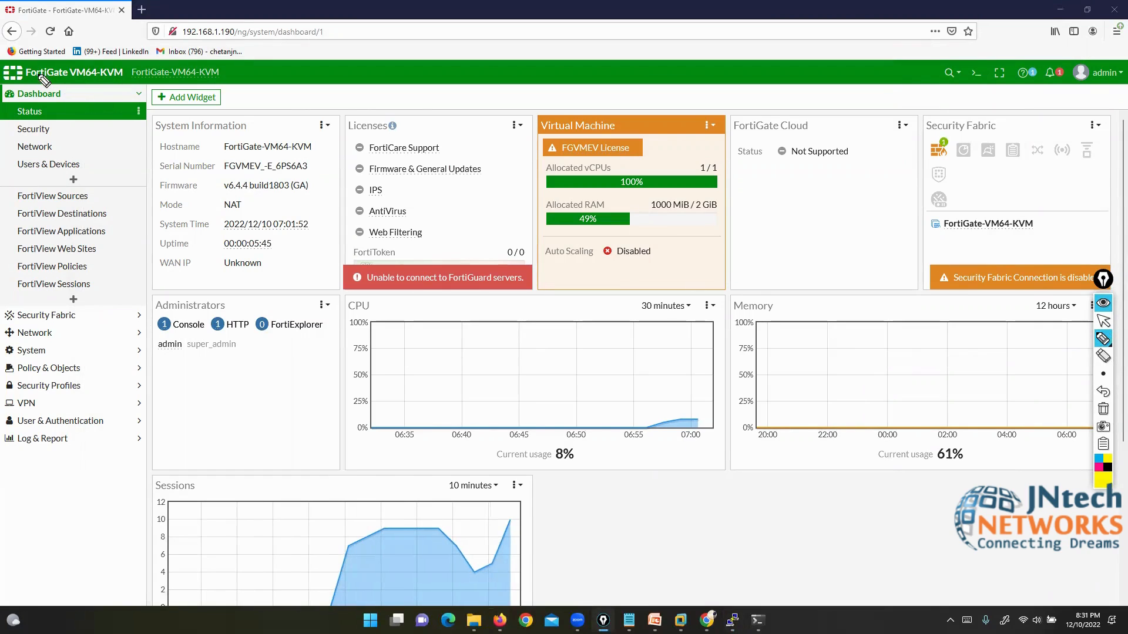
mouse_move(12, 83)
left_mouse_down()
mouse_move(120, 80)
mouse_move(131, 59)
mouse_move(26, 57)
mouse_move(26, 78)
left_mouse_up()
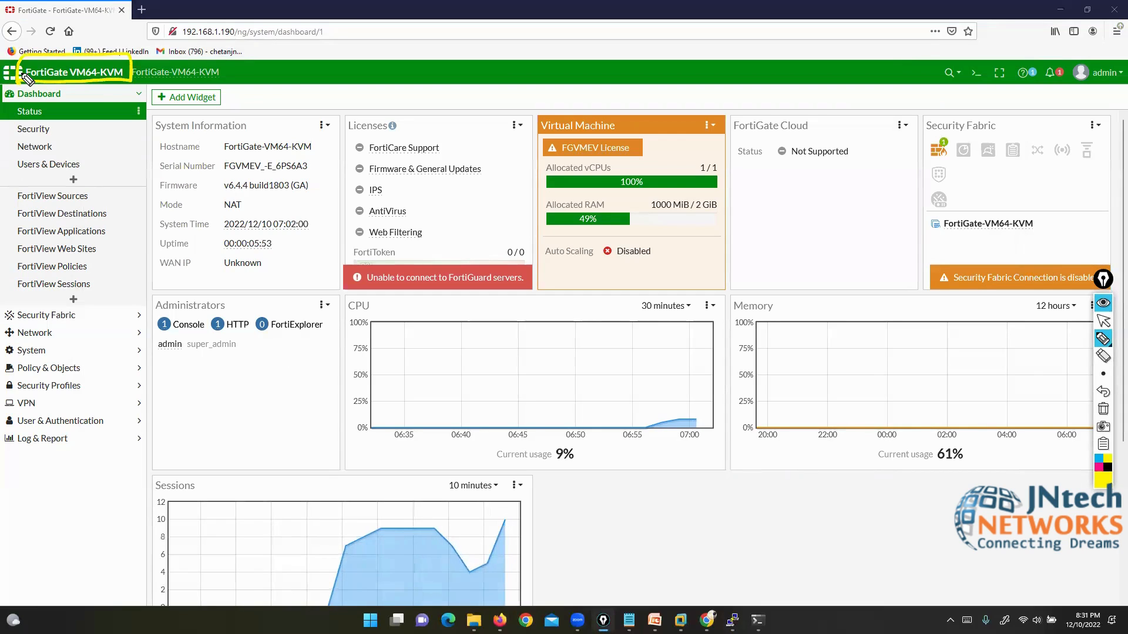
left_click(1103, 409)
left_click_drag(71, 65, 123, 75)
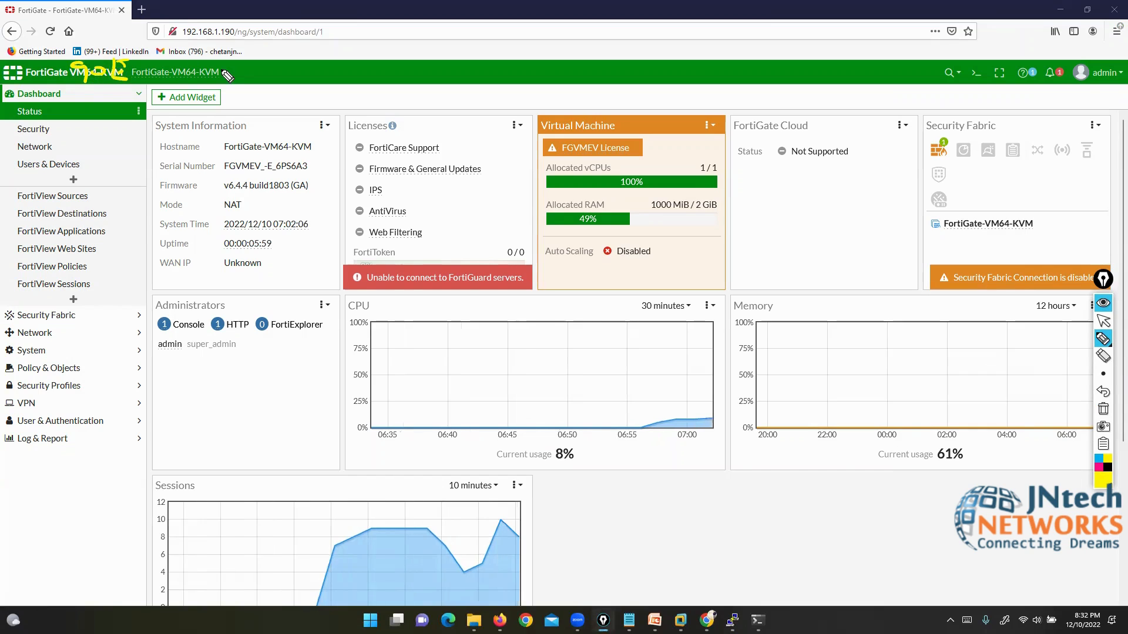
left_click(1103, 409)
Step: Mark the sidebar sections from Dashboard through Log & Report, then clear all annotations
left_click_drag(75, 100, 97, 75)
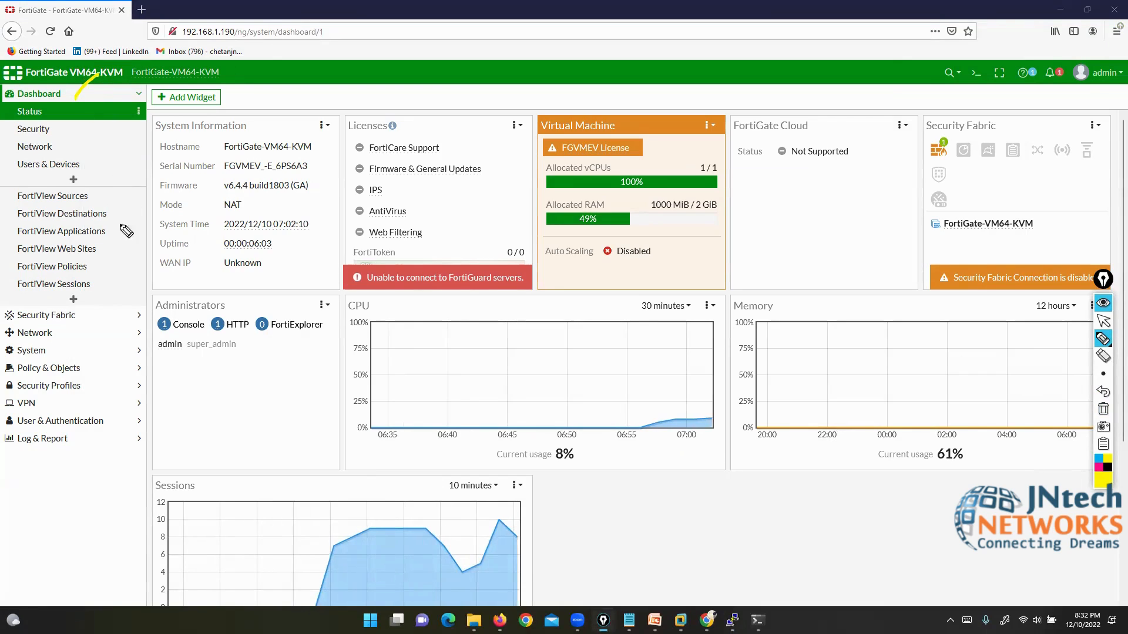
left_click_drag(167, 289, 100, 318)
mouse_move(168, 341)
left_mouse_down()
mouse_move(91, 336)
mouse_move(188, 374)
left_mouse_up()
left_click_drag(192, 412, 94, 370)
left_click_drag(176, 464, 89, 385)
mouse_move(133, 485)
left_mouse_down()
mouse_move(59, 409)
mouse_move(68, 440)
mouse_move(53, 425)
left_mouse_up()
left_click_drag(40, 529, 35, 453)
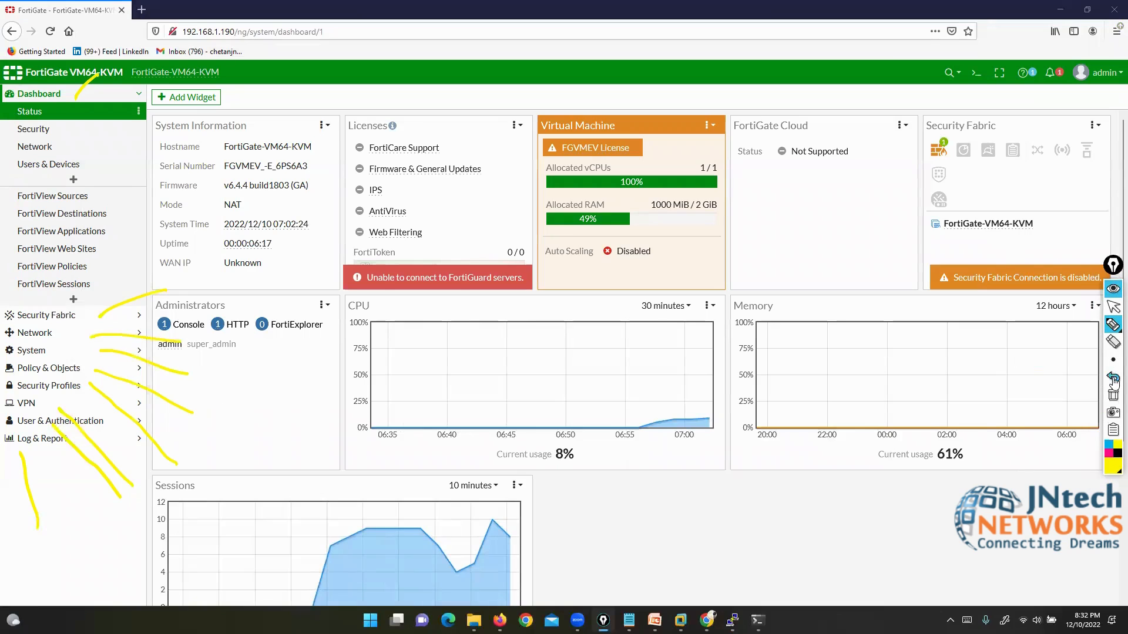
left_click(1114, 392)
Step: Bracket the Dashboard menu and outline the widget area with the highlighter
left_click(1113, 308)
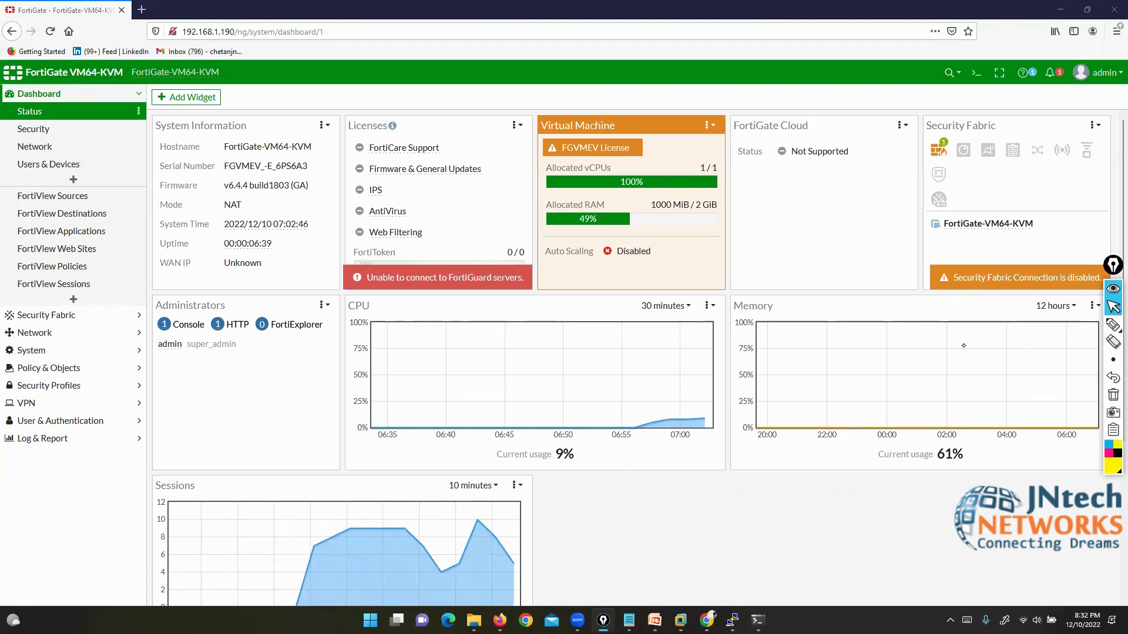
left_click(1113, 324)
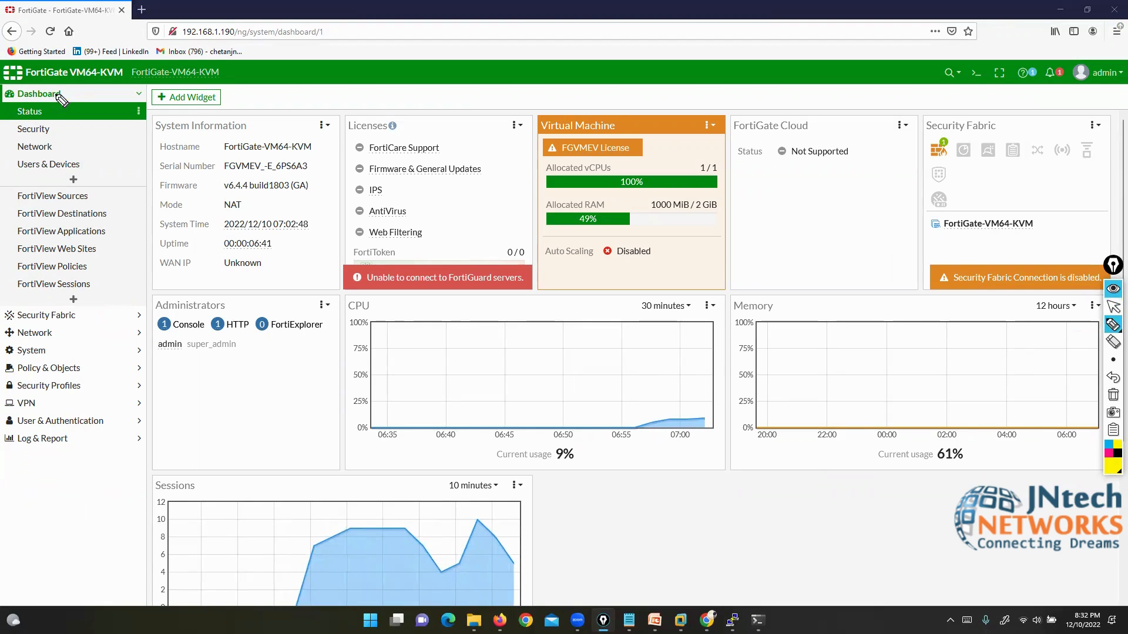
left_click_drag(60, 82, 69, 100)
left_click_drag(7, 86, 3, 100)
mouse_move(147, 93)
left_mouse_down()
mouse_move(176, 578)
mouse_move(1012, 579)
mouse_move(1099, 365)
mouse_move(1093, 142)
mouse_move(920, 89)
mouse_move(212, 99)
left_mouse_up()
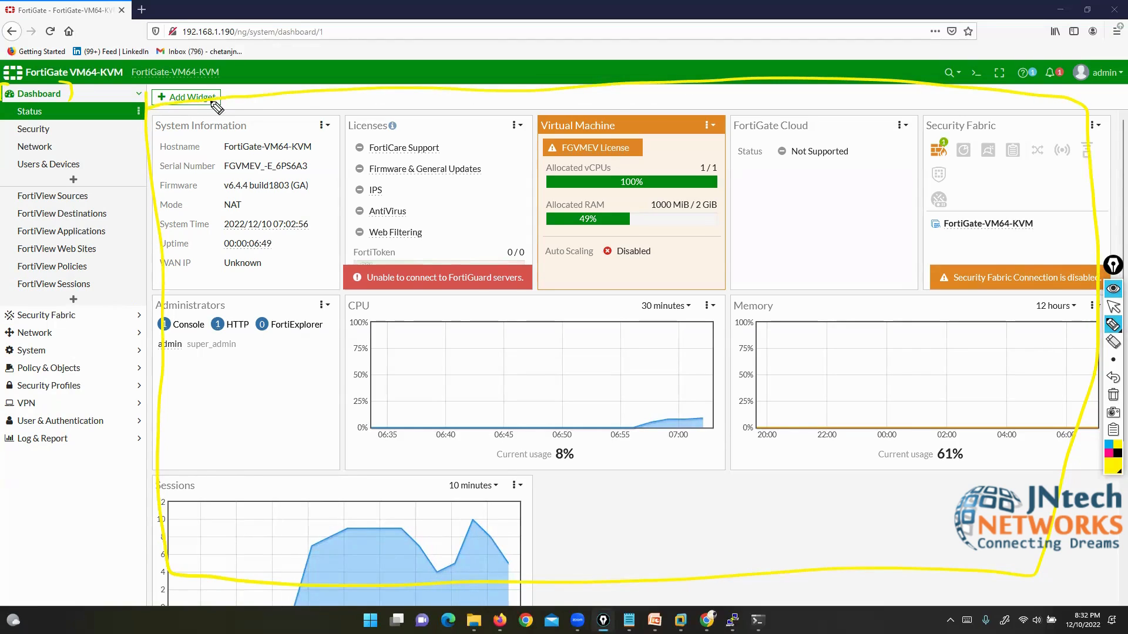
Step: Tick the System Time, AntiVirus, RAM, Cloud, Fabric, Administrators, CPU, Memory and Sessions widgets
left_click_drag(283, 220, 311, 210)
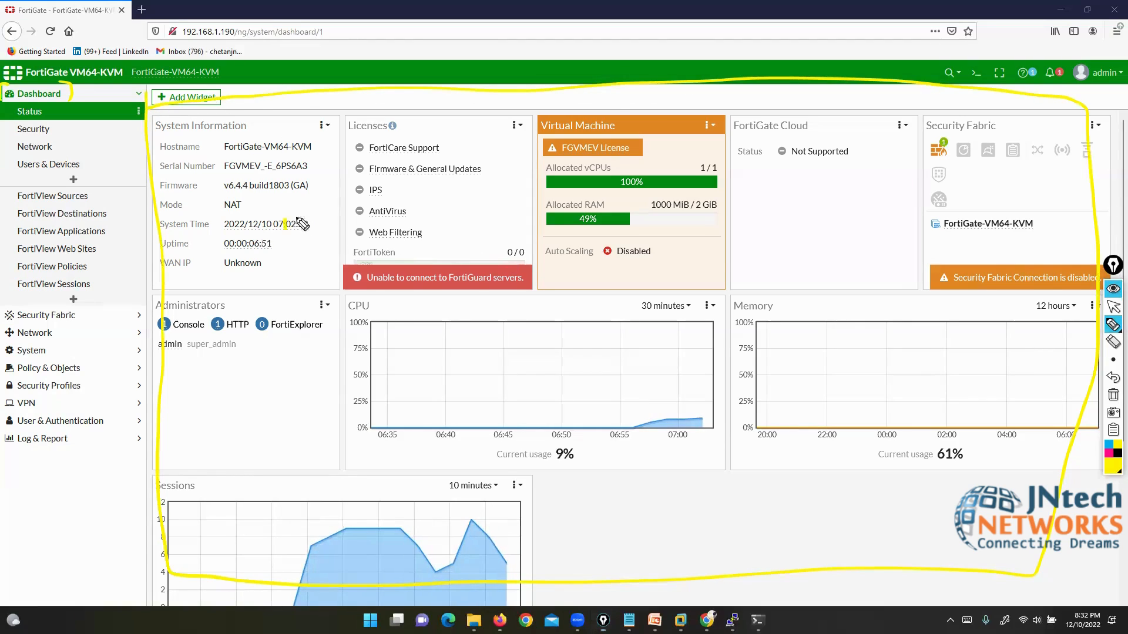
left_click_drag(397, 208, 426, 204)
left_click_drag(585, 204, 603, 202)
left_click_drag(784, 209, 867, 203)
left_click_drag(993, 195, 1019, 194)
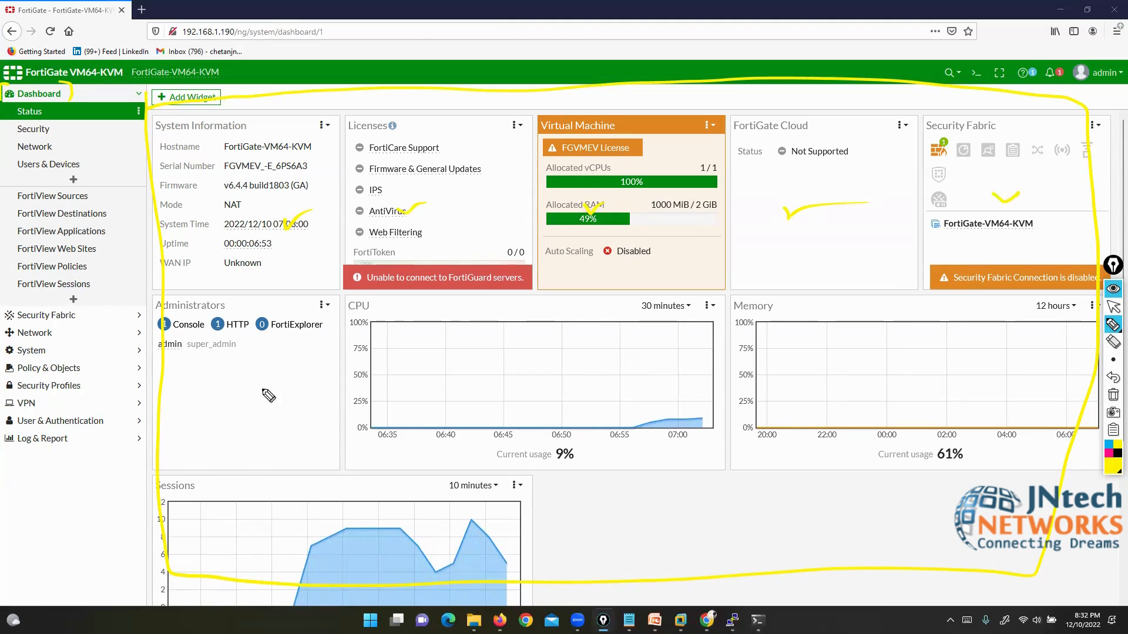
left_click_drag(263, 391, 283, 390)
left_click_drag(451, 383, 493, 373)
left_click_drag(843, 367, 868, 368)
left_click_drag(382, 560, 400, 543)
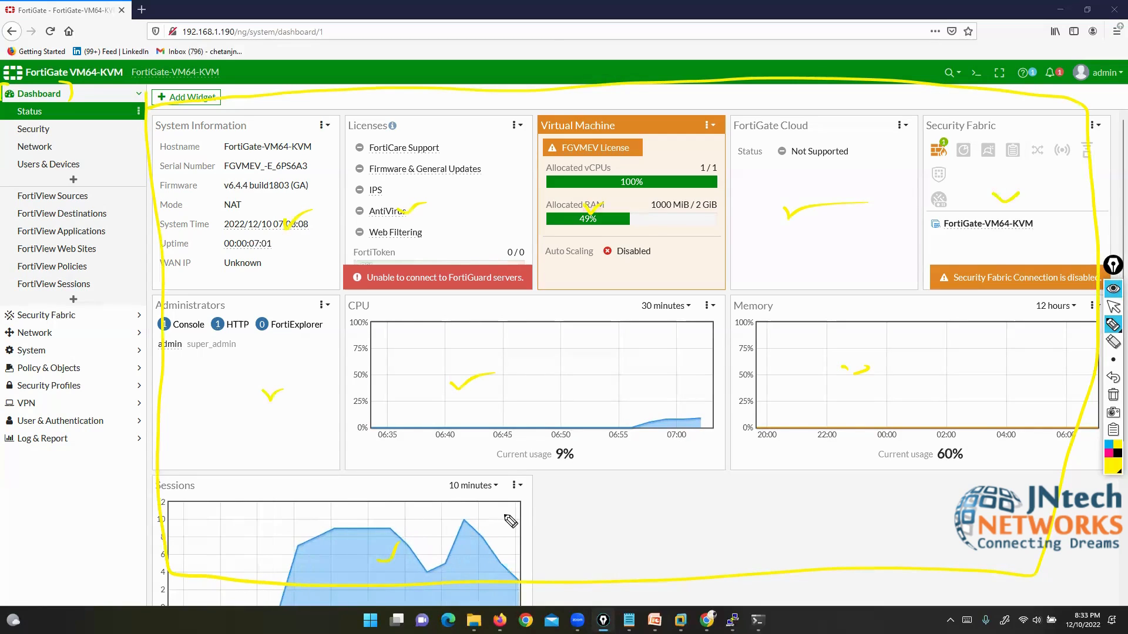
Step: Clear the ticks and draw a box around the System Information widget
left_click(1112, 394)
left_click_drag(71, 84, 91, 94)
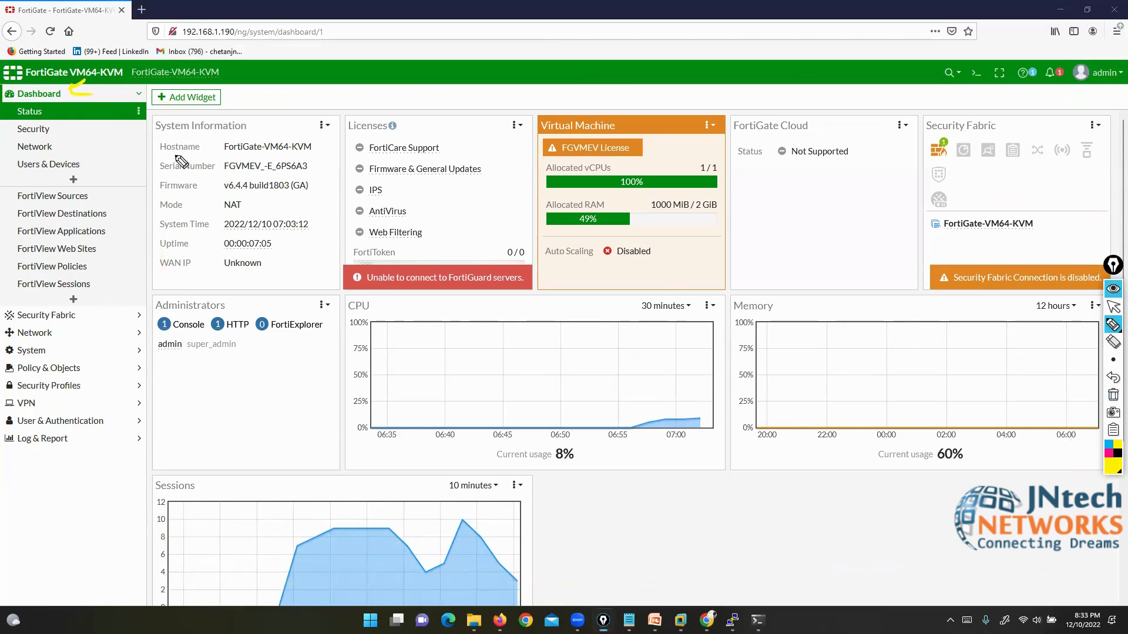
mouse_move(175, 111)
left_mouse_down()
mouse_move(150, 138)
mouse_move(154, 282)
mouse_move(205, 293)
mouse_move(348, 287)
mouse_move(348, 150)
mouse_move(321, 115)
mouse_move(214, 123)
left_mouse_up()
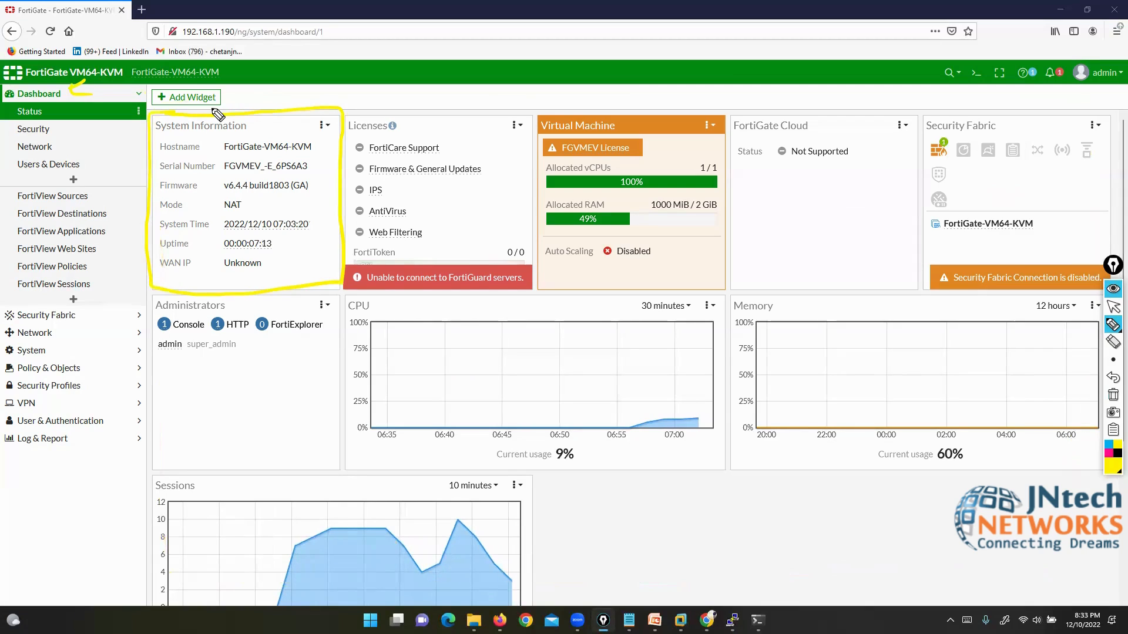
left_click(1113, 306)
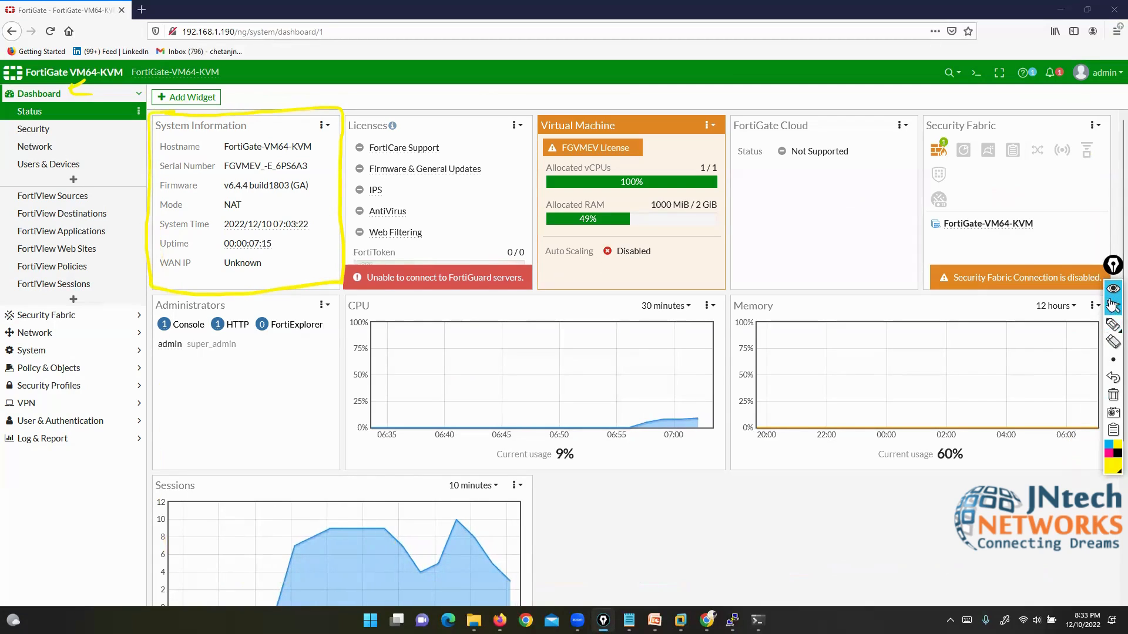
Step: Run 'get system status' in the FortiGate console and select the Version through Branch point lines
key("alt+Tab")
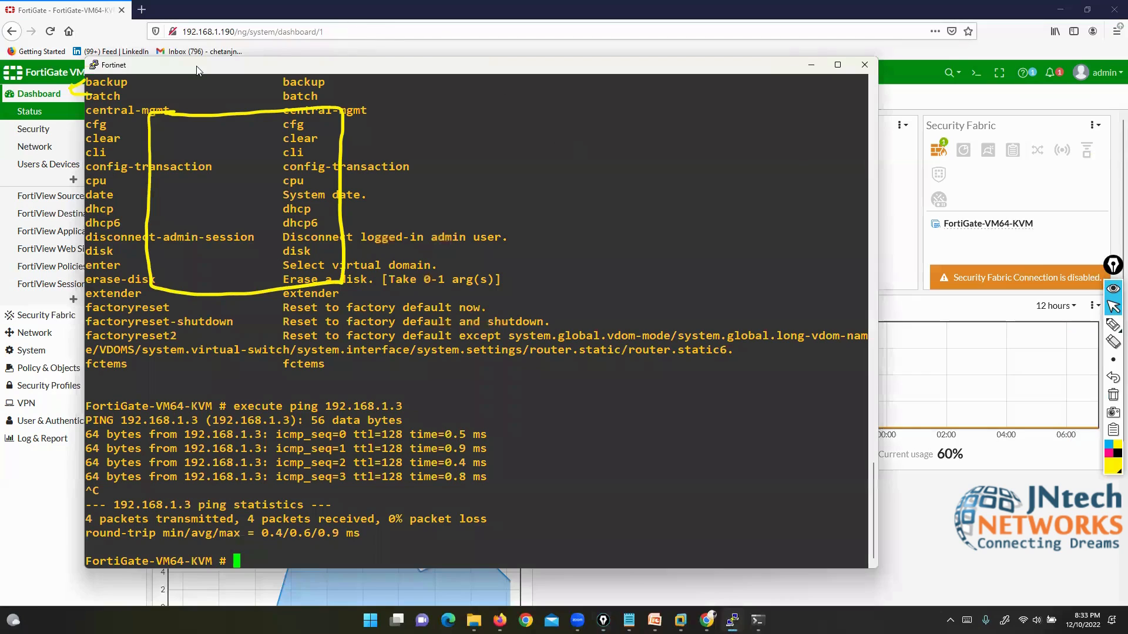
left_click_drag(202, 71, 496, 81)
type("ge y")
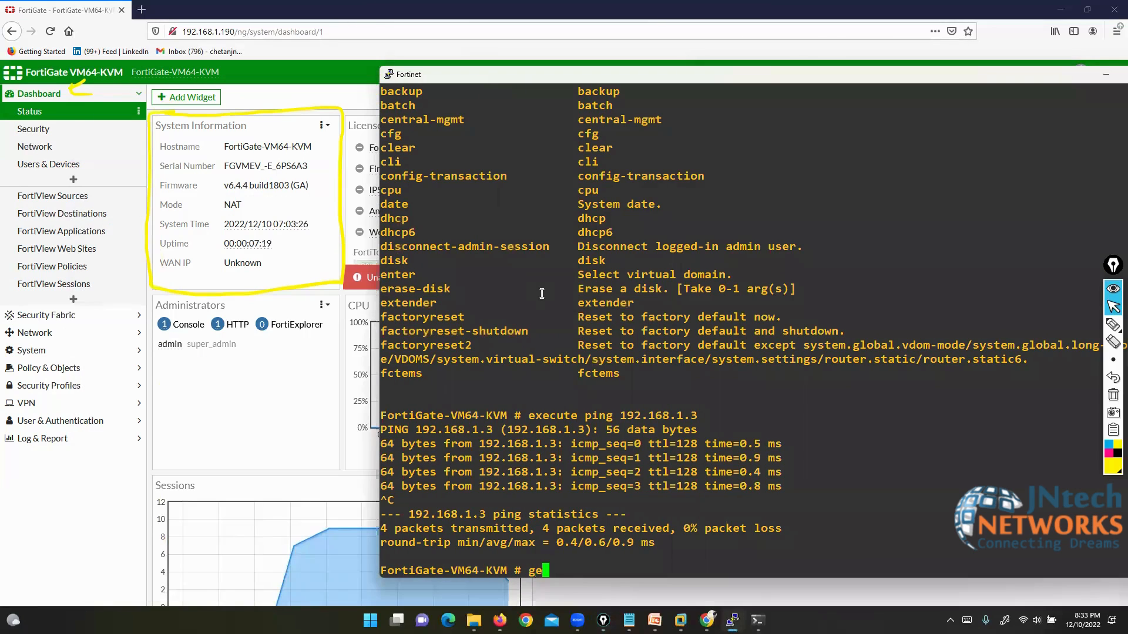
key("BackSpace")
key("BackSpace")
type("t ")
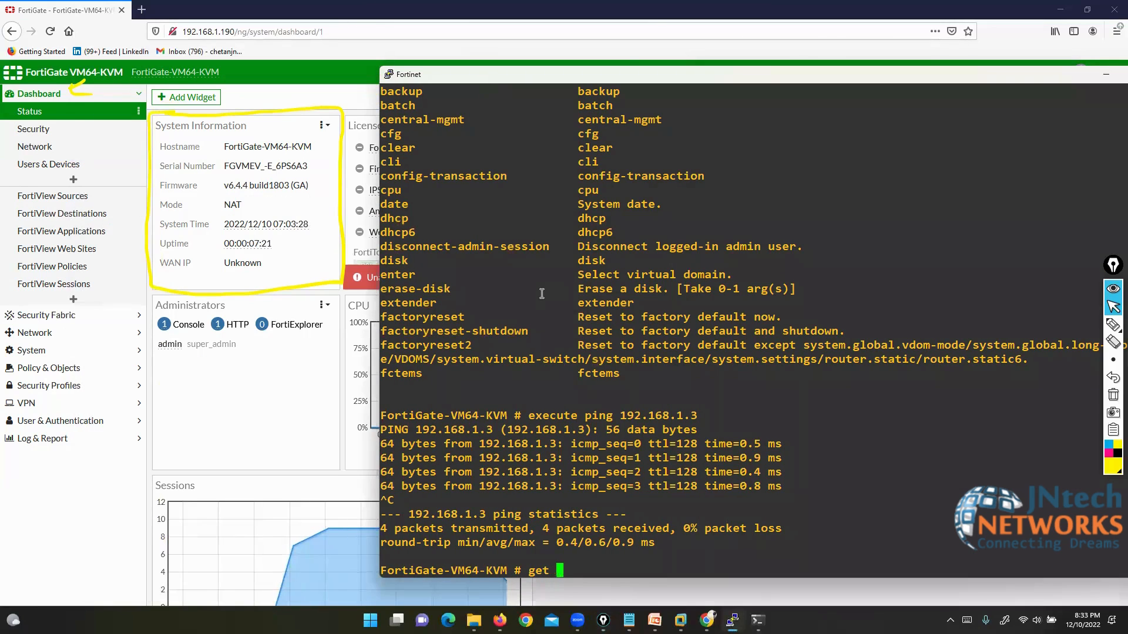
type("system s")
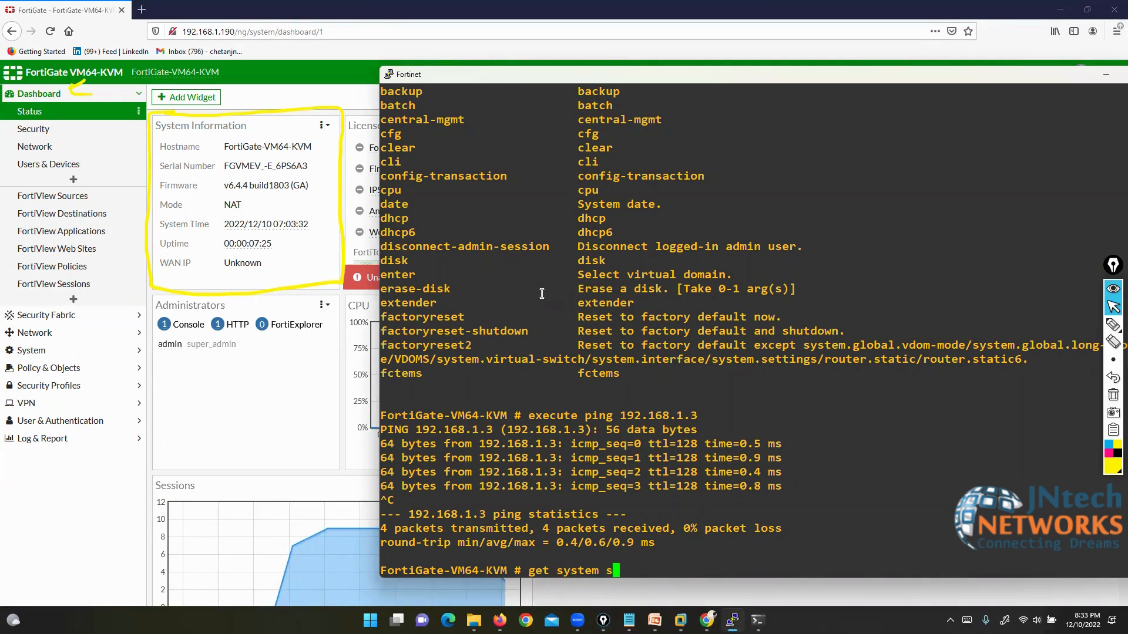
type("tatus")
key("Return")
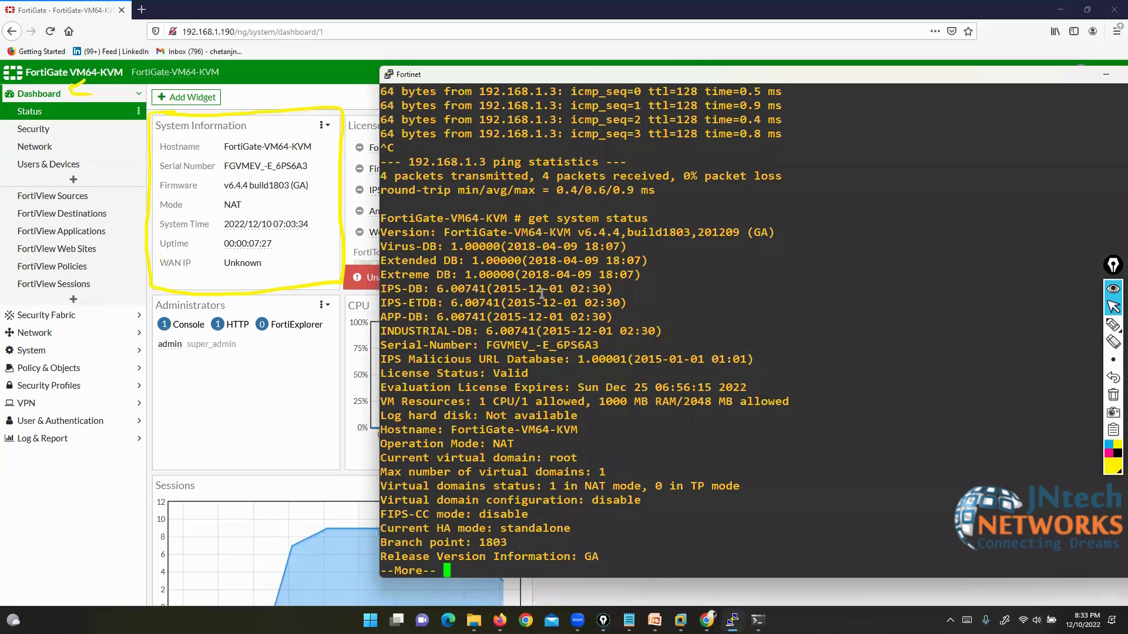
left_click_drag(393, 229, 411, 547)
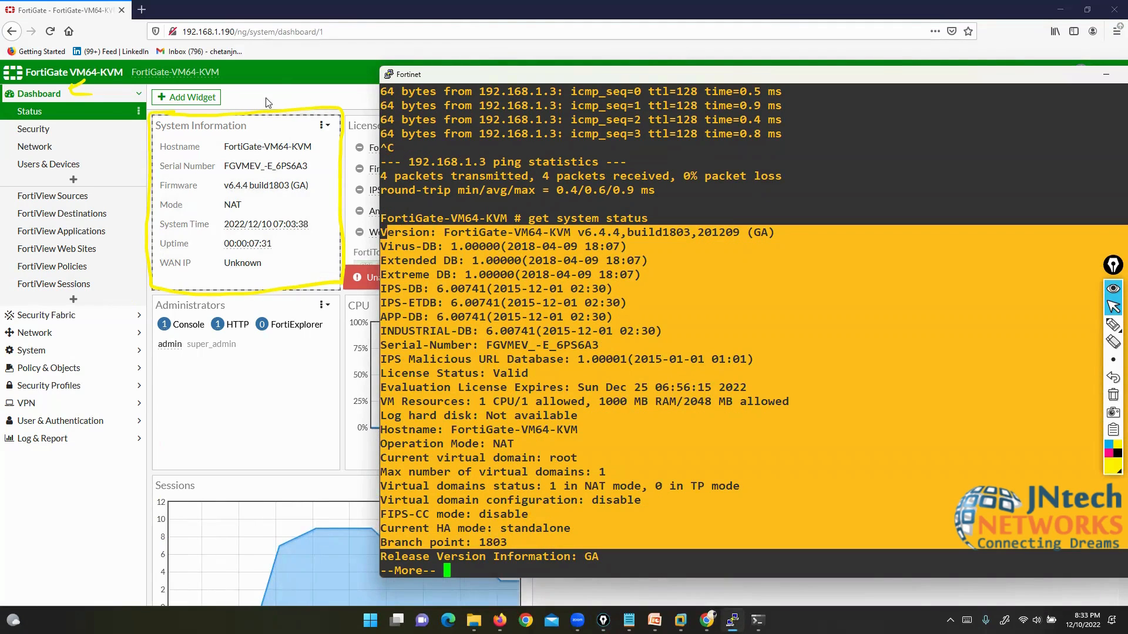
Step: Underline the Hostname FortiGate-VM64-KVM on the dashboard with the pen, then return to the console
left_click(283, 74)
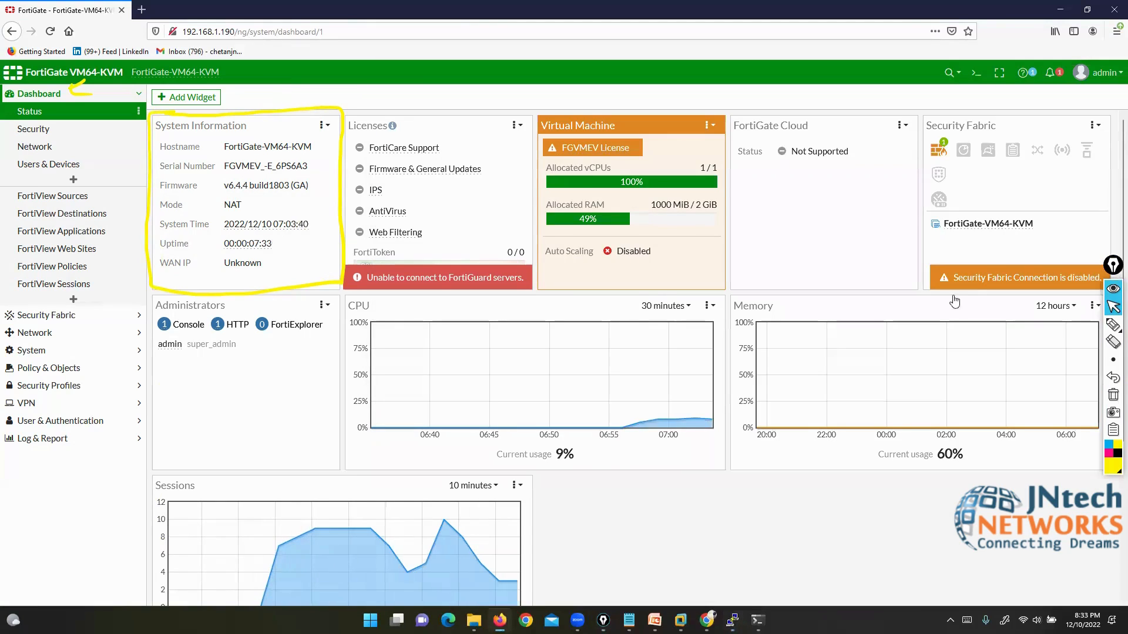
mouse_move(1113, 326)
left_click(1077, 327)
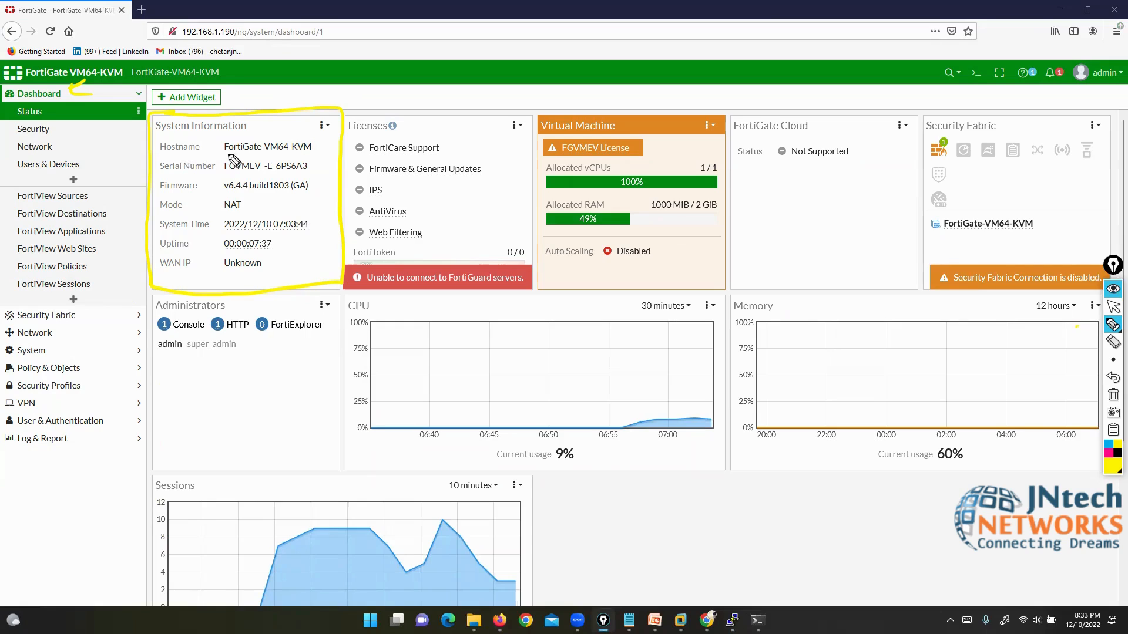
left_click_drag(219, 157, 309, 156)
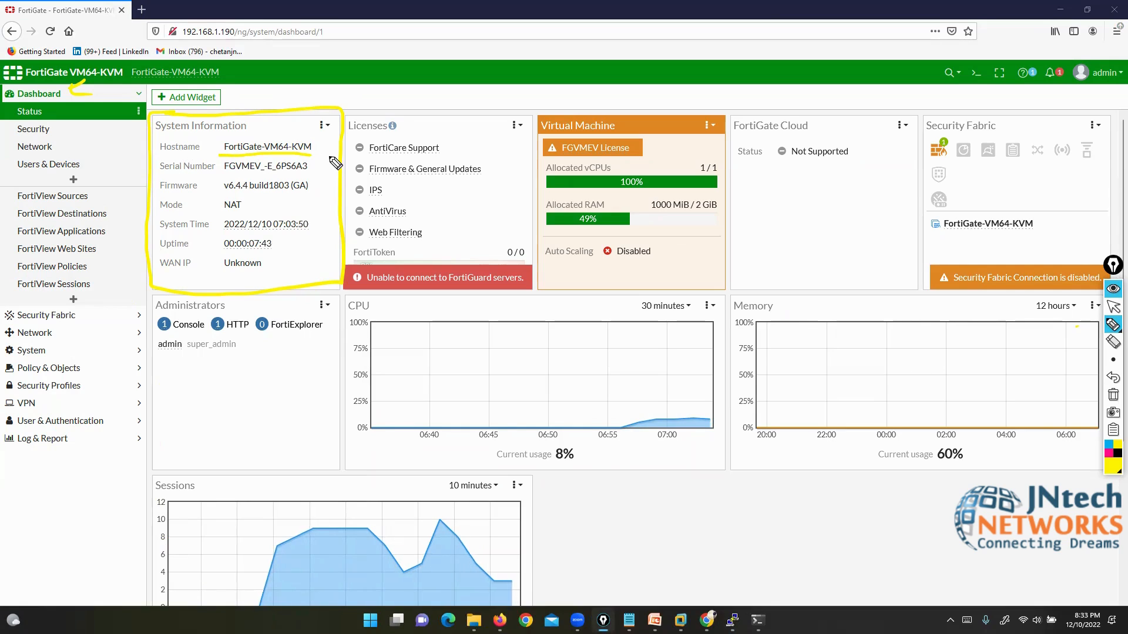
left_click(1113, 307)
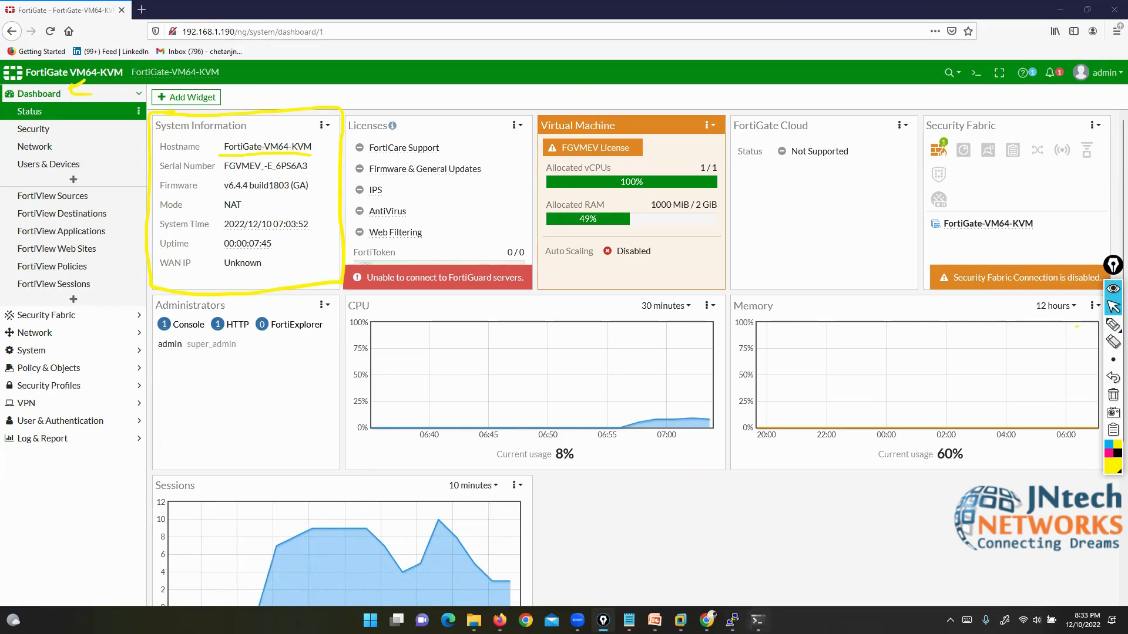
left_click(732, 621)
Step: Set the hostname to FW-1 under config system global, end, and reload the dashboard
key("Return")
key("Return")
key("Return")
key("Return")
key("Return")
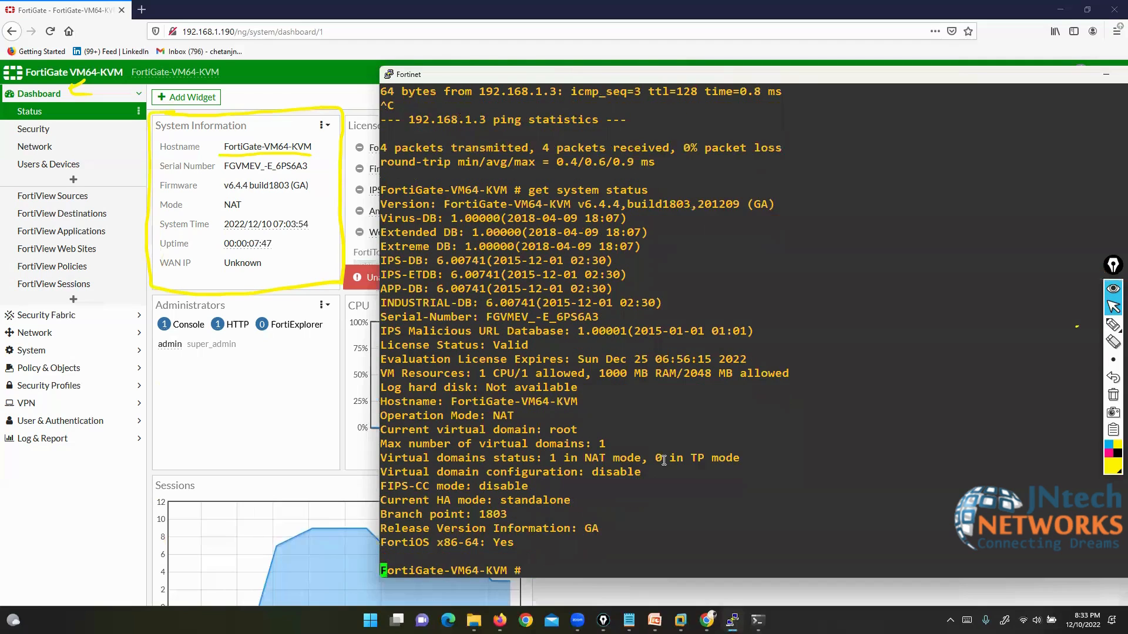
type("config system global")
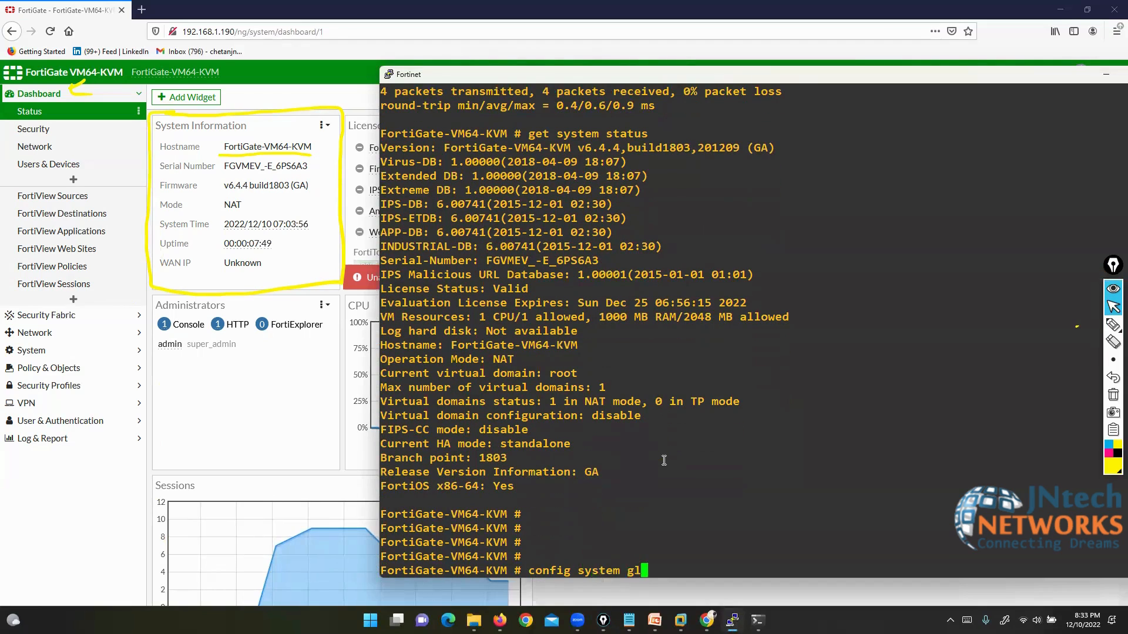
key("Return")
type("set hos")
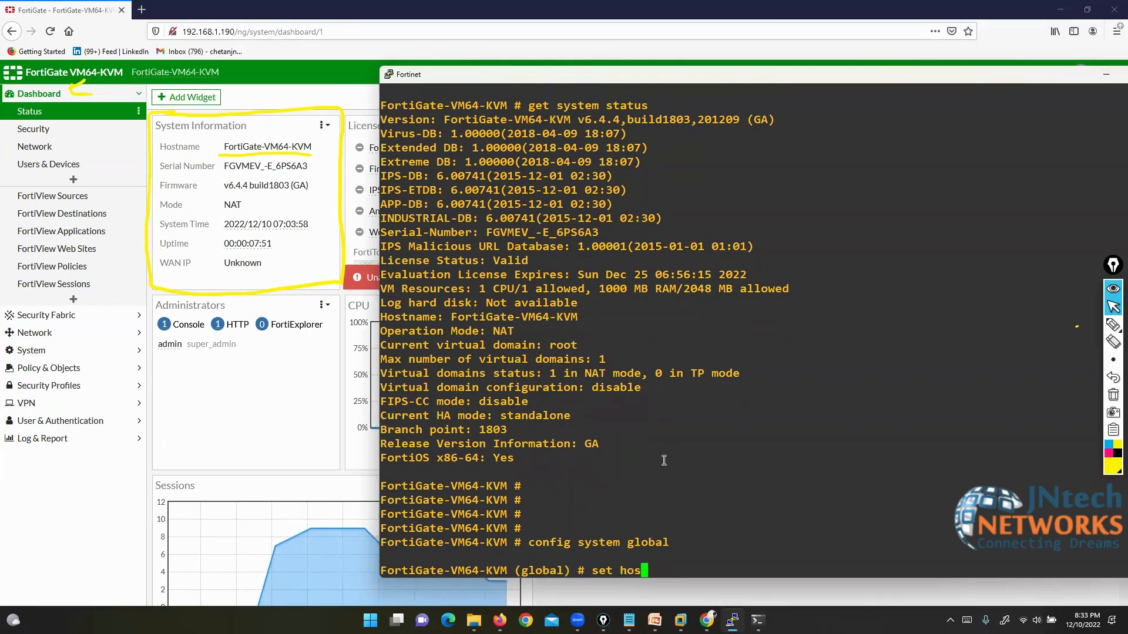
type("tname FW-1")
key("Return")
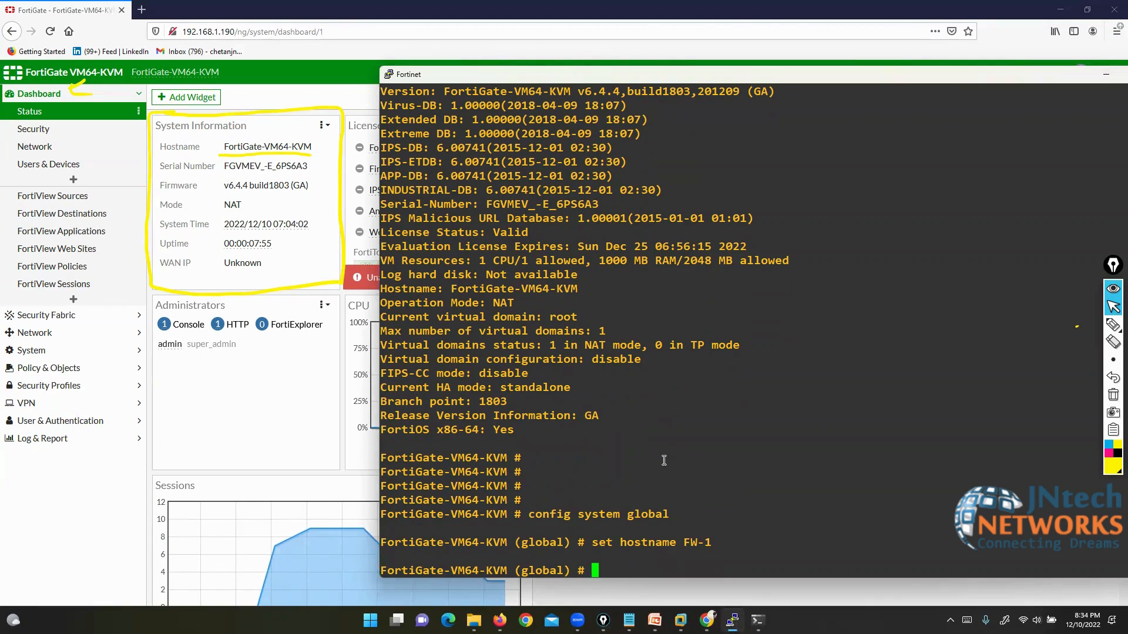
type("end")
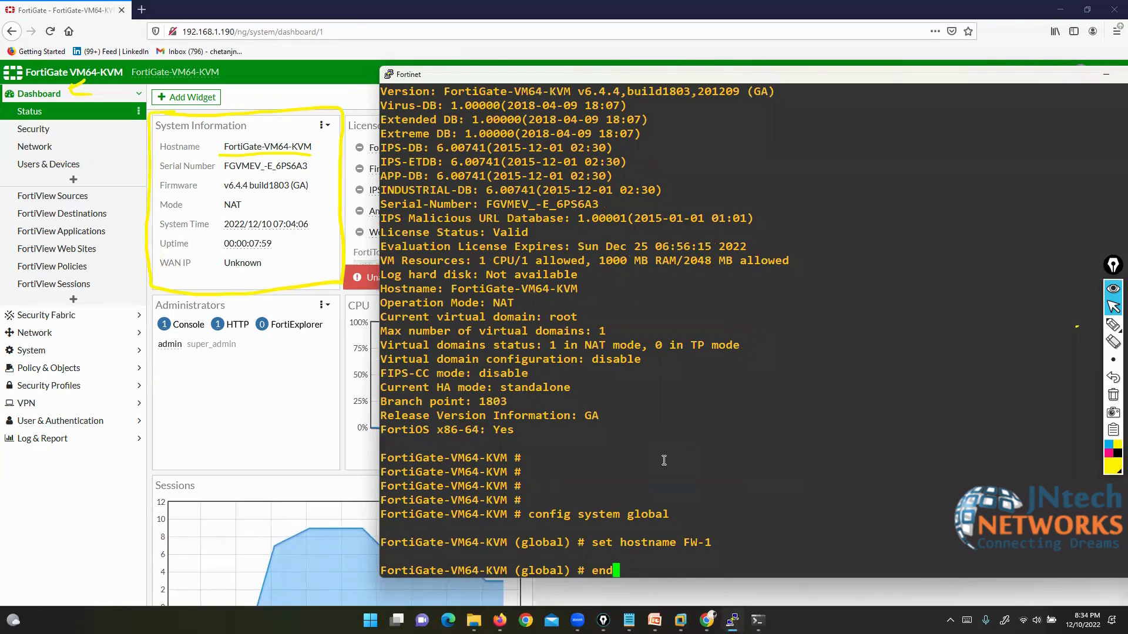
key("Return")
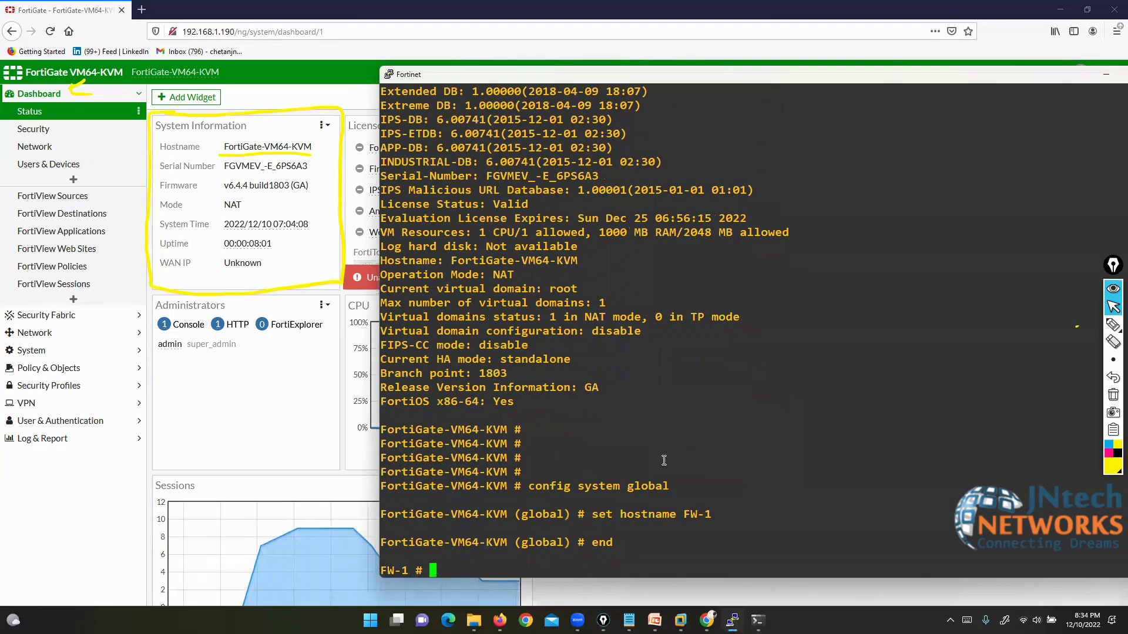
left_click(50, 32)
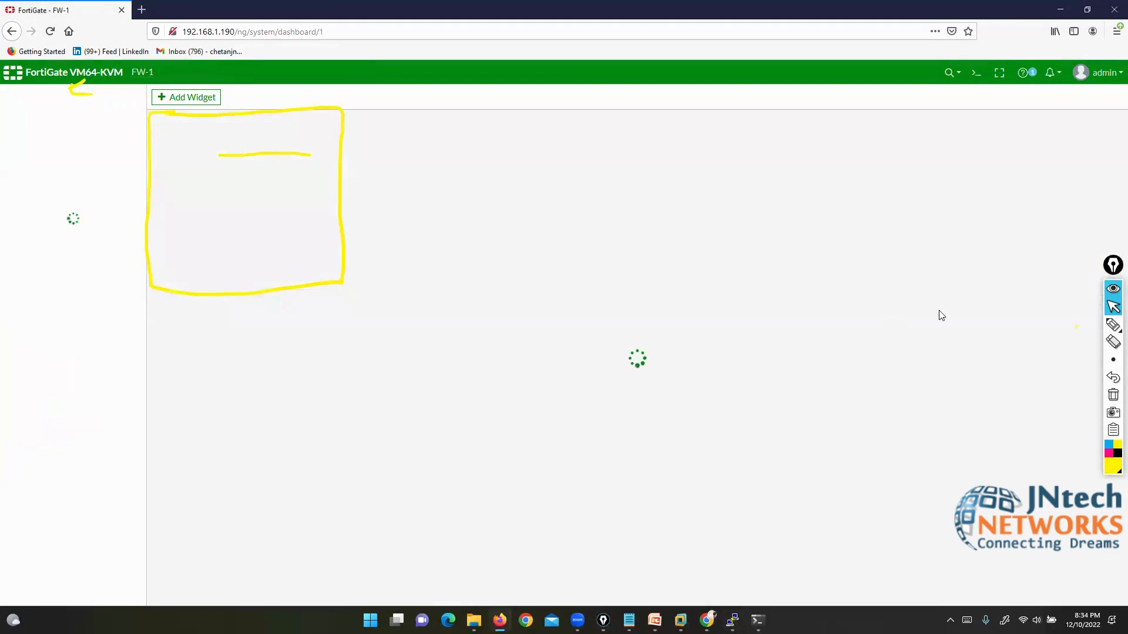
Step: With the freehand pen, point at System Information and underline the serial number and firmware v6.4.4
left_click(1113, 327)
left_click(1078, 327)
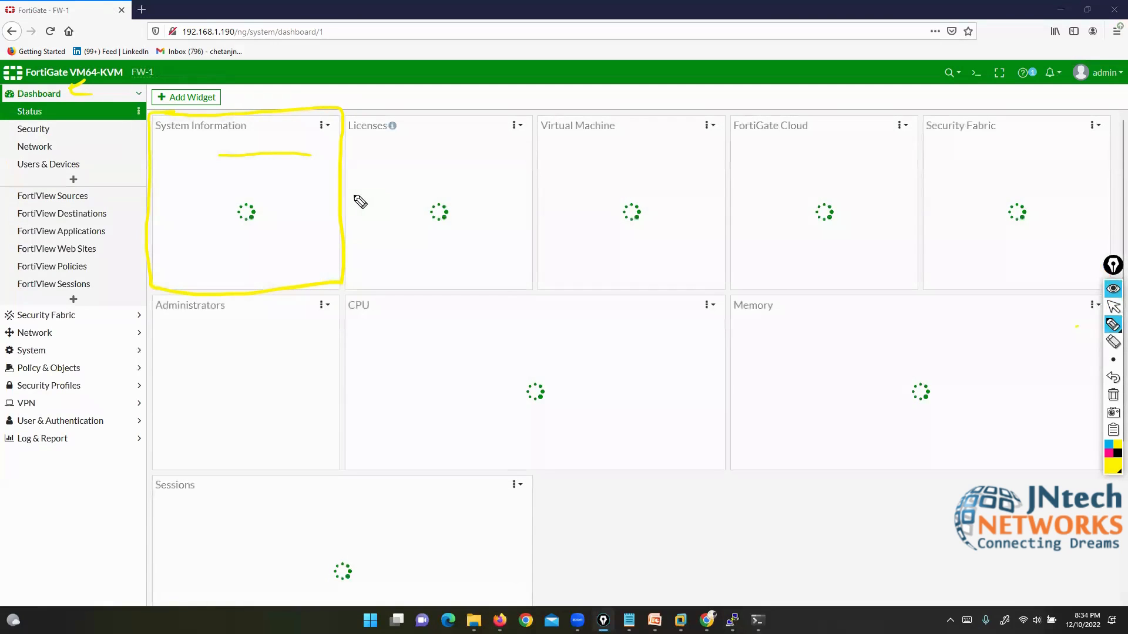
left_click_drag(231, 93, 241, 131)
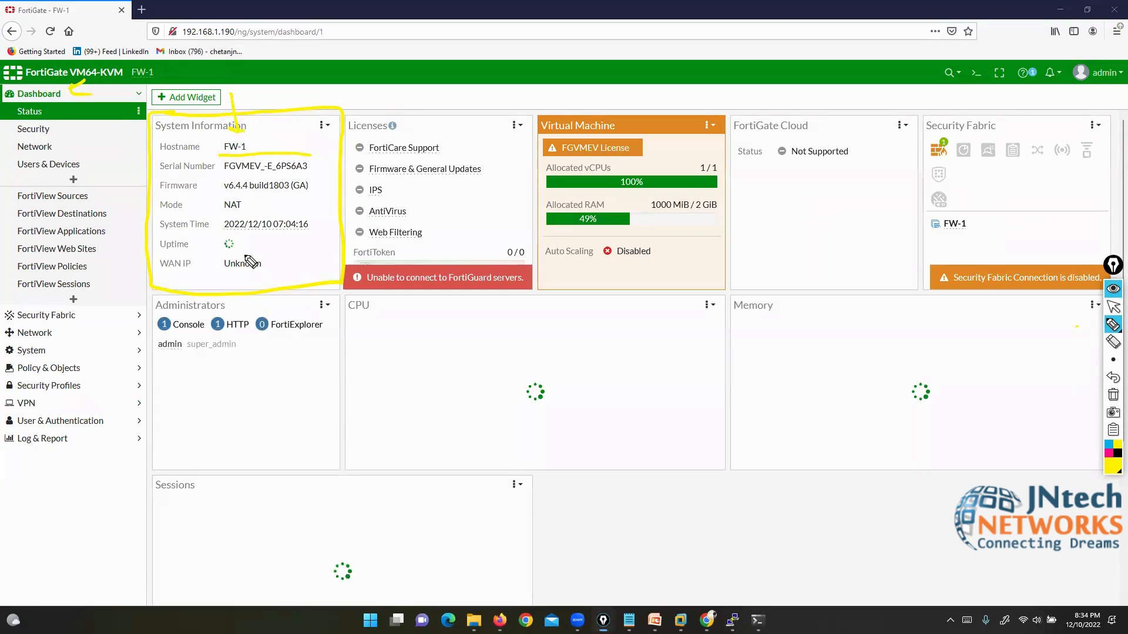
left_click_drag(218, 172, 320, 172)
left_click_drag(222, 192, 245, 191)
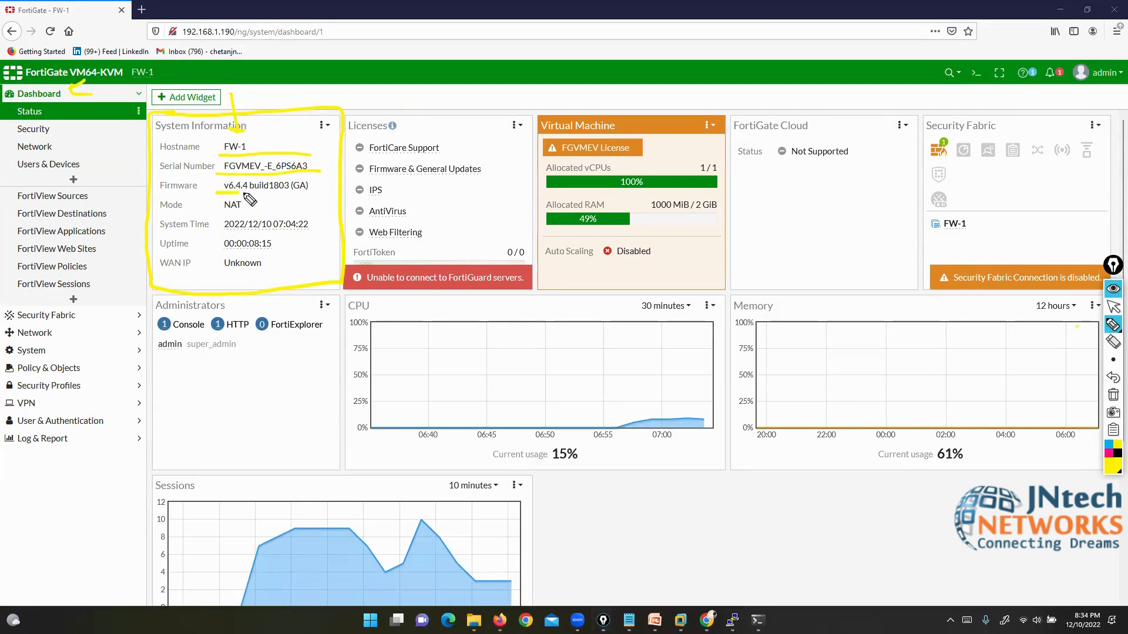
Step: Handwrite notes over the FortiGate Cloud and Memory areas, then erase all annotations
mouse_move(801, 242)
left_mouse_down()
mouse_move(796, 275)
mouse_move(814, 257)
mouse_move(837, 262)
left_mouse_up()
left_click_drag(856, 259, 885, 271)
left_click_drag(892, 263, 886, 294)
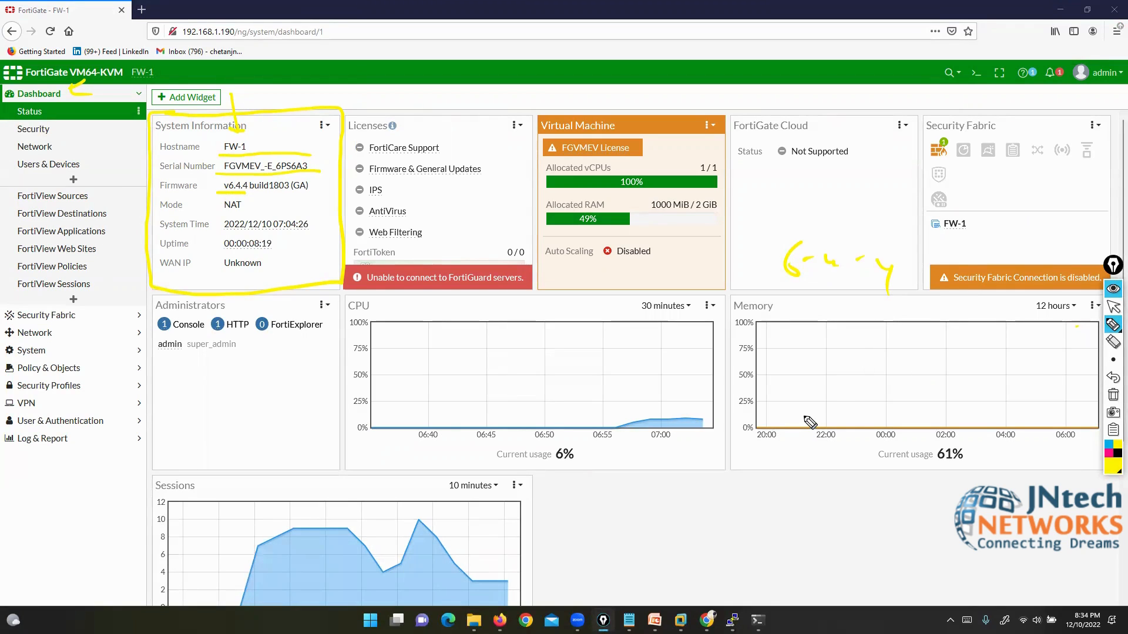
left_click(801, 402)
mouse_move(749, 376)
left_mouse_down()
mouse_move(777, 414)
mouse_move(868, 412)
left_mouse_up()
left_click_drag(880, 407, 909, 433)
mouse_move(745, 442)
left_mouse_down()
mouse_move(768, 470)
mouse_move(803, 468)
left_mouse_up()
left_click_drag(816, 460, 835, 468)
left_click_drag(835, 464, 828, 499)
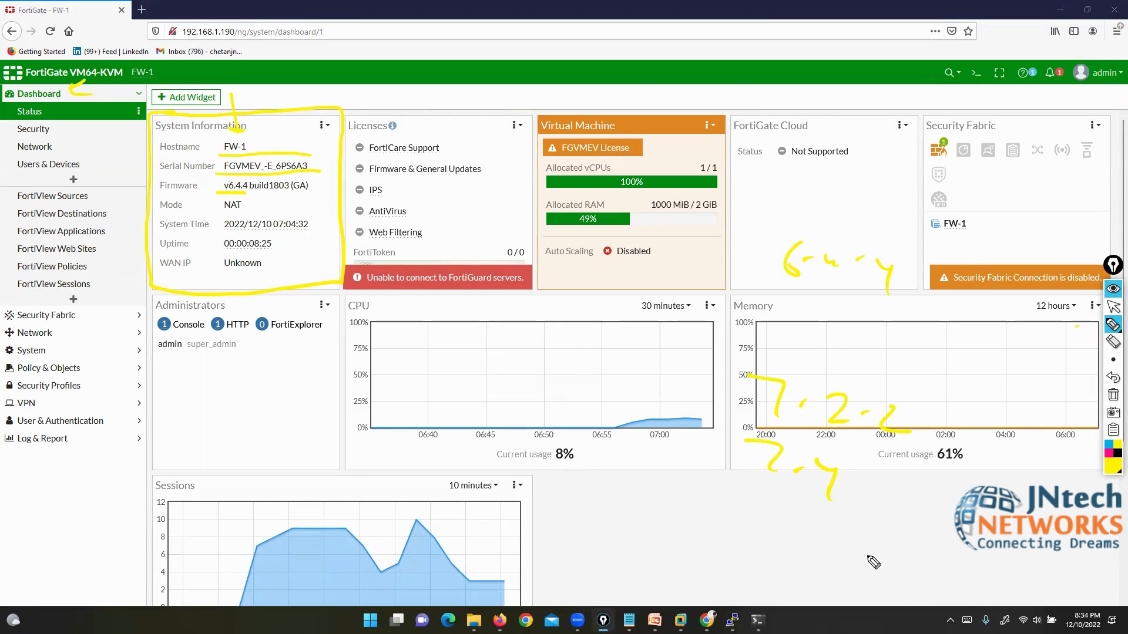
left_click(1114, 395)
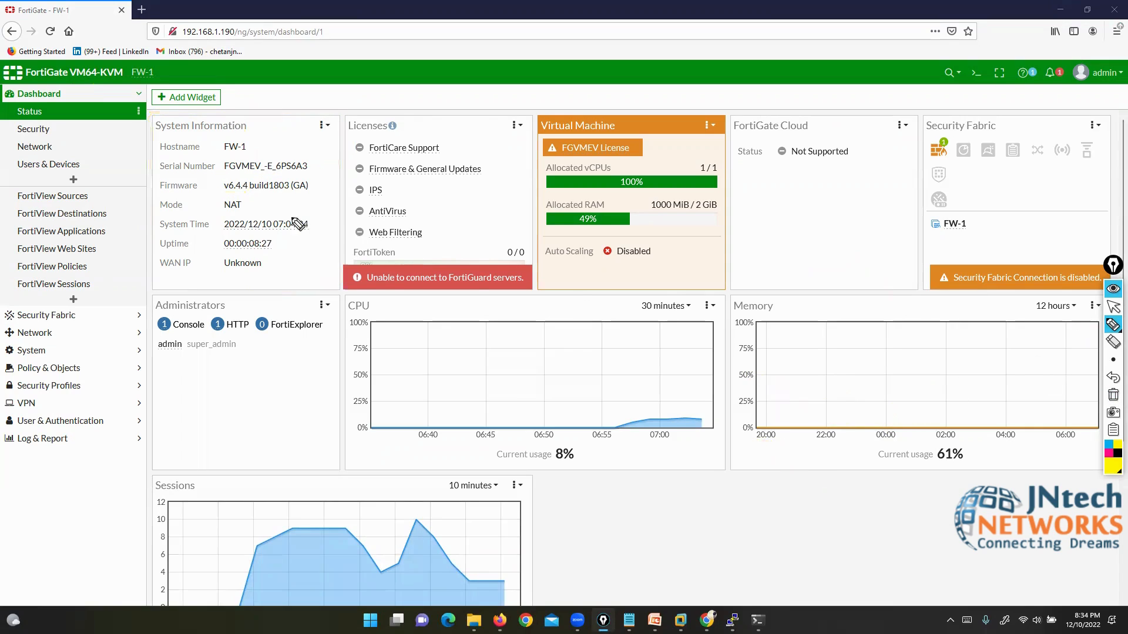
Step: Underline firmware v6.4.4 build1803 (GA) and write bracketed 'L3 FW' and 'L2 FW' notes
left_click_drag(216, 193, 316, 201)
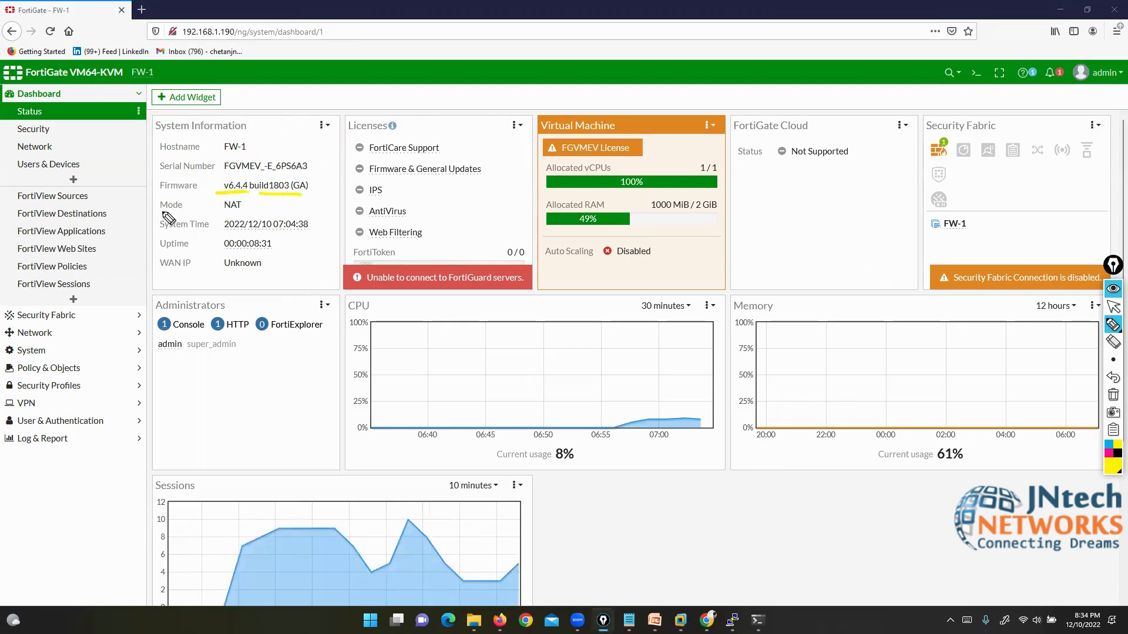
left_click_drag(170, 219, 199, 220)
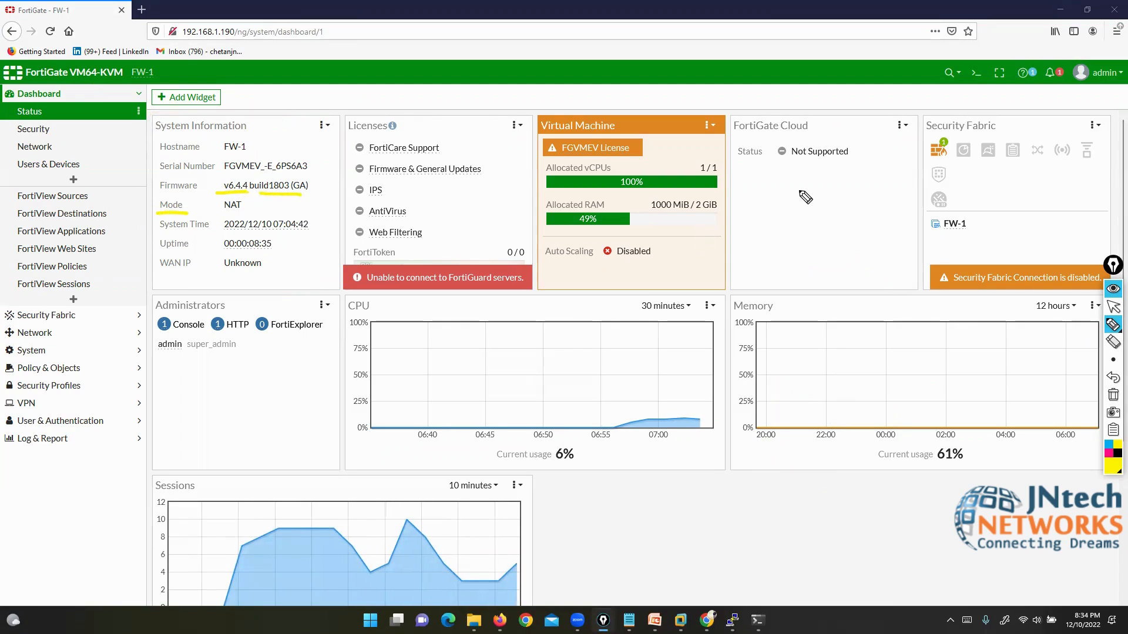
mouse_move(798, 189)
left_mouse_down()
mouse_move(814, 222)
mouse_move(859, 232)
mouse_move(909, 224)
left_mouse_up()
mouse_move(781, 285)
left_mouse_down()
mouse_move(798, 321)
mouse_move(874, 320)
left_mouse_up()
left_click_drag(873, 320, 931, 334)
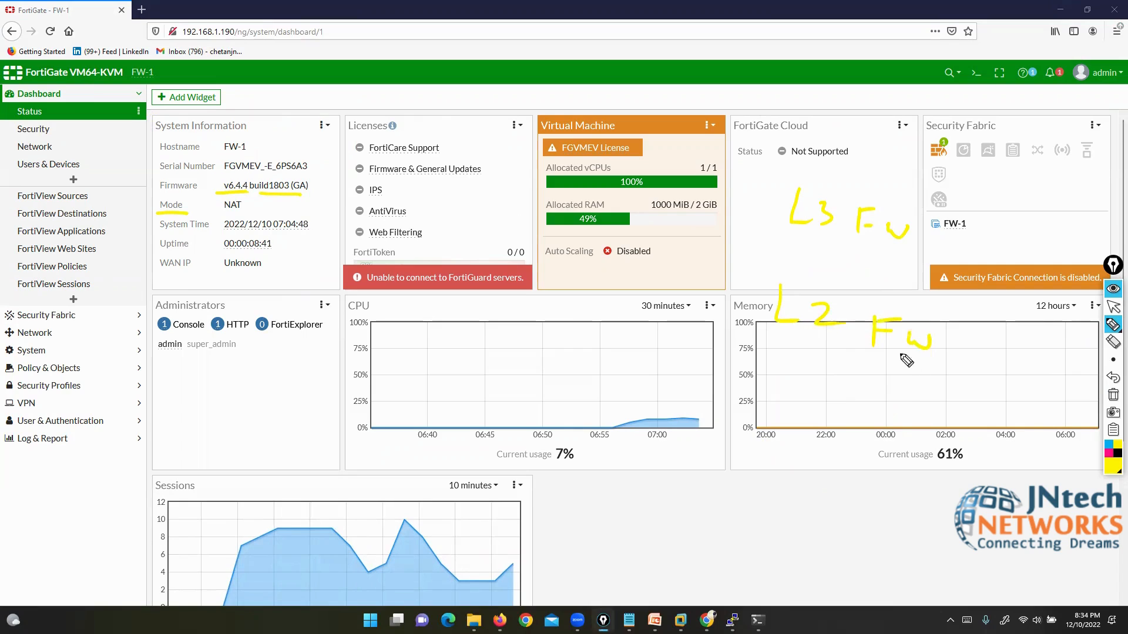
left_click_drag(894, 194, 911, 269)
left_click_drag(790, 165, 785, 233)
mouse_move(832, 166)
left_mouse_down()
mouse_move(915, 143)
mouse_move(927, 156)
mouse_move(963, 138)
left_mouse_up()
Step: Switch the pen to maroon and write a bracketed 'NAT' note over the Security Fabric widget
left_click(1110, 464)
left_click(1075, 403)
mouse_move(980, 141)
left_mouse_down()
mouse_move(988, 167)
mouse_move(991, 155)
left_mouse_up()
mouse_move(997, 142)
left_mouse_down()
mouse_move(1029, 140)
mouse_move(1016, 182)
left_mouse_up()
left_click_drag(1024, 138, 1025, 203)
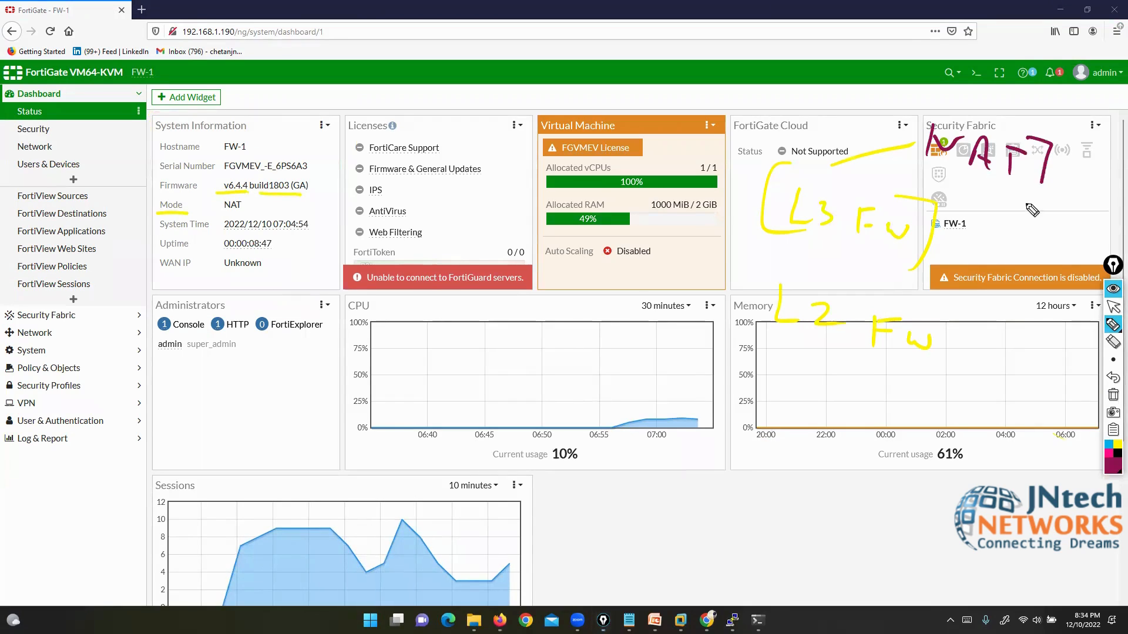
left_click_drag(924, 114, 904, 159)
Step: Draw an arrow from L2 FW labelled 'TF' and circle the Mode NAT row
left_click_drag(833, 347, 907, 411)
mouse_move(909, 385)
left_mouse_down()
mouse_move(886, 416)
mouse_move(942, 448)
left_mouse_up()
mouse_move(914, 405)
left_mouse_down()
mouse_move(970, 410)
mouse_move(977, 462)
left_mouse_up()
mouse_move(979, 422)
left_mouse_down()
mouse_move(1007, 419)
mouse_move(1011, 445)
left_mouse_up()
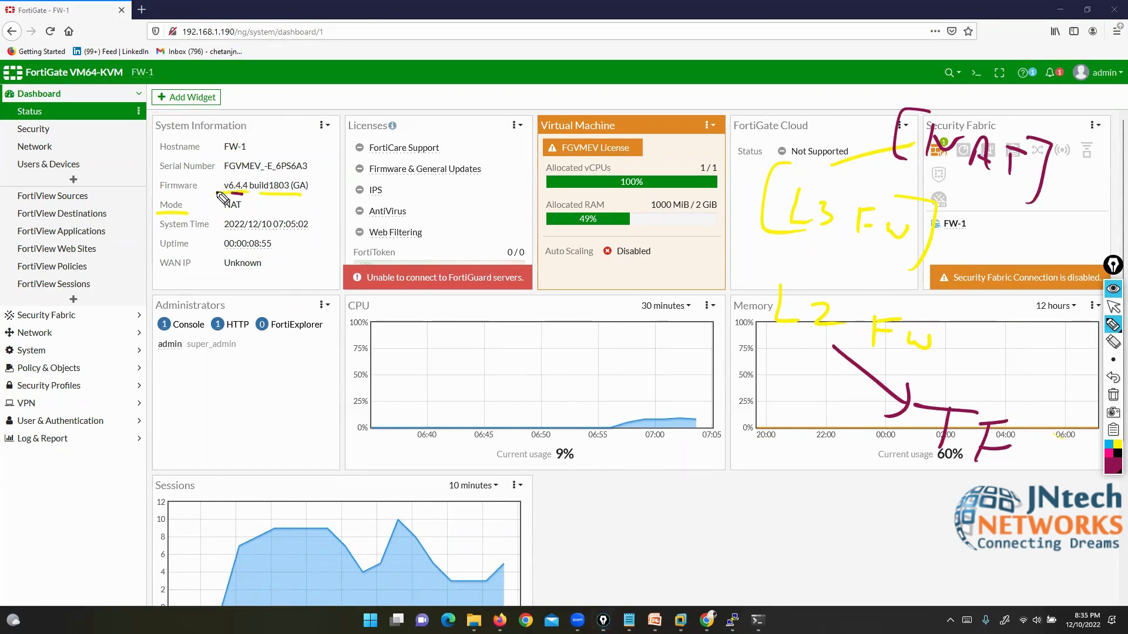
mouse_move(240, 192)
left_mouse_down()
mouse_move(154, 194)
mouse_move(203, 222)
mouse_move(257, 212)
mouse_move(240, 187)
left_mouse_up()
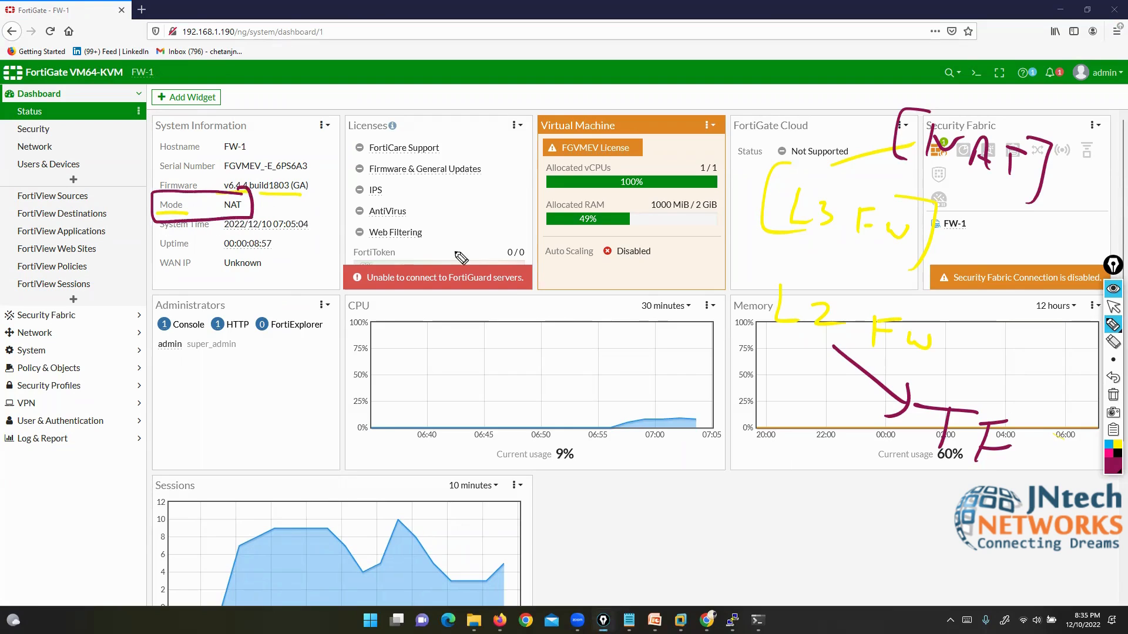
left_click_drag(1054, 172, 1070, 165)
left_click_drag(1038, 433, 1042, 463)
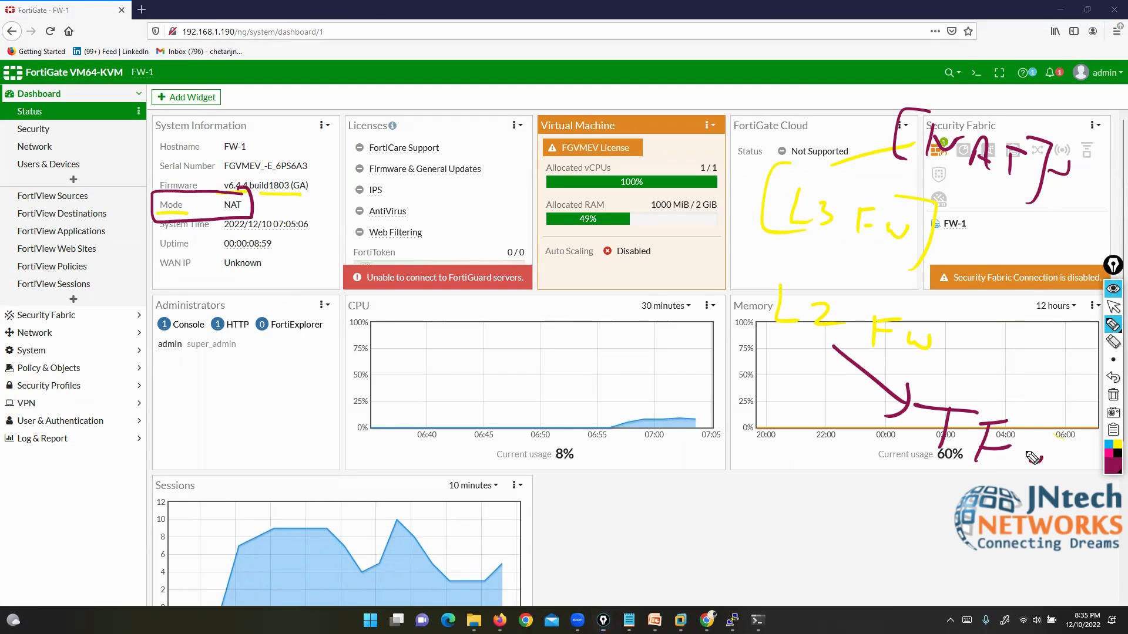
left_click(1112, 307)
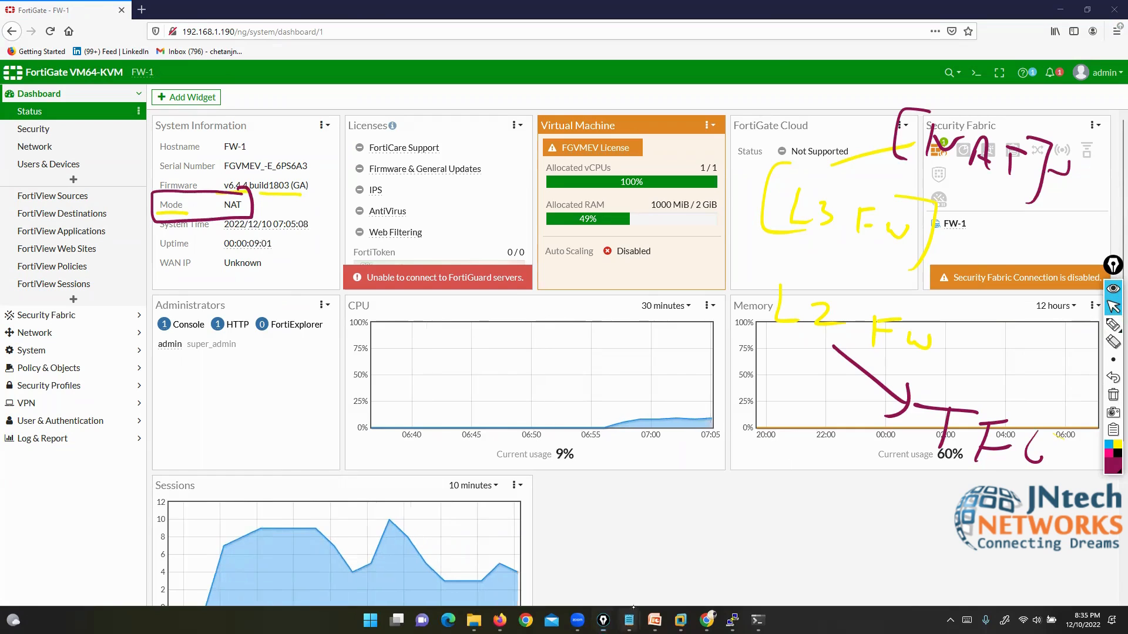
Step: Bring up the Notepad firewall topics list and select the Layer 2 firewall line
mouse_move(629, 620)
left_click(579, 557)
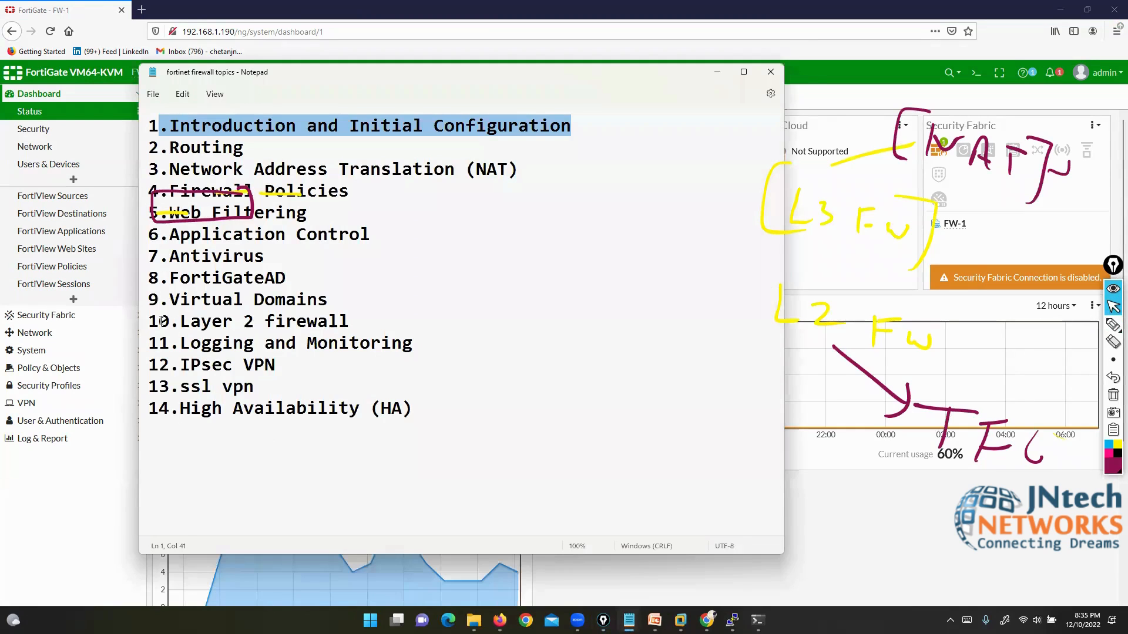
left_click_drag(162, 321, 358, 310)
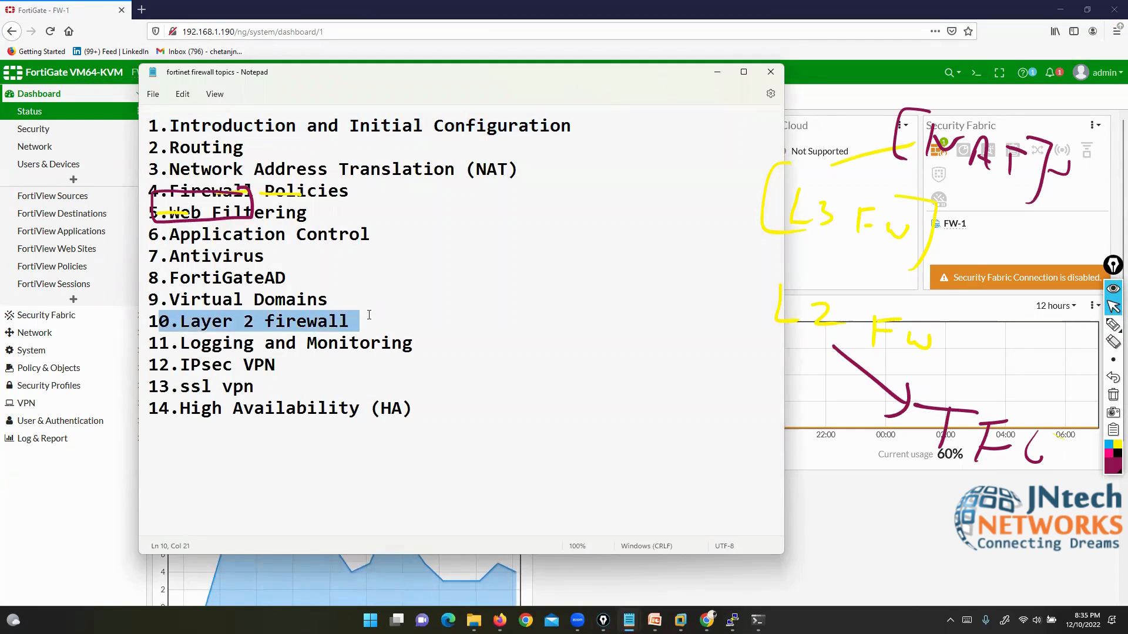
Step: Clear the notes and highlight the NAT mode, System Time, Uptime and WAN IP Unknown values
left_click(713, 72)
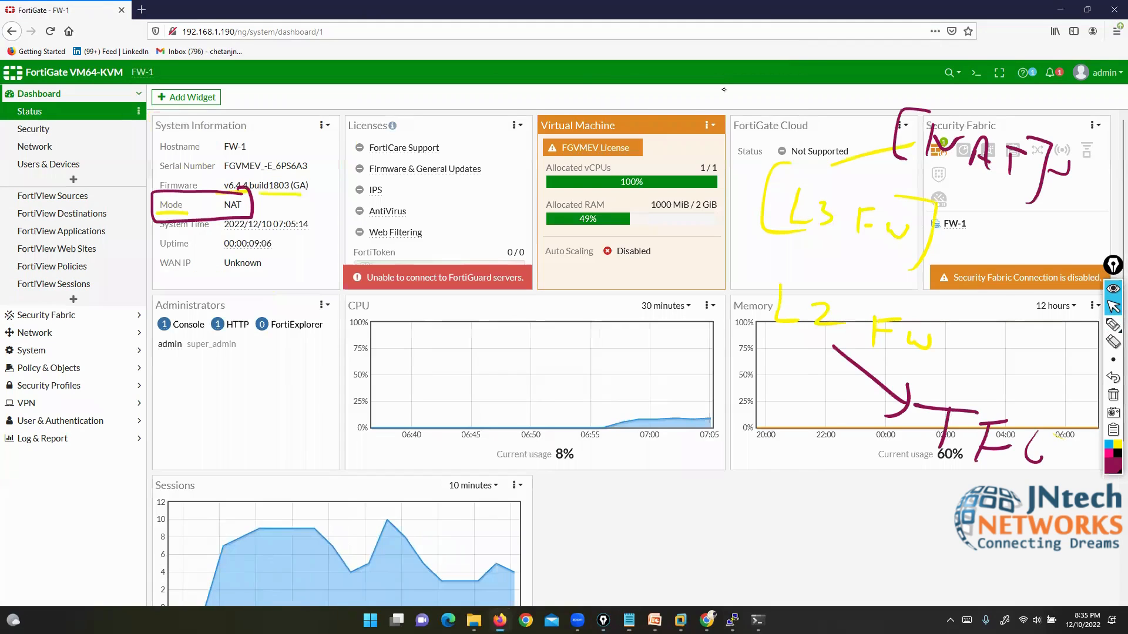
left_click(1113, 397)
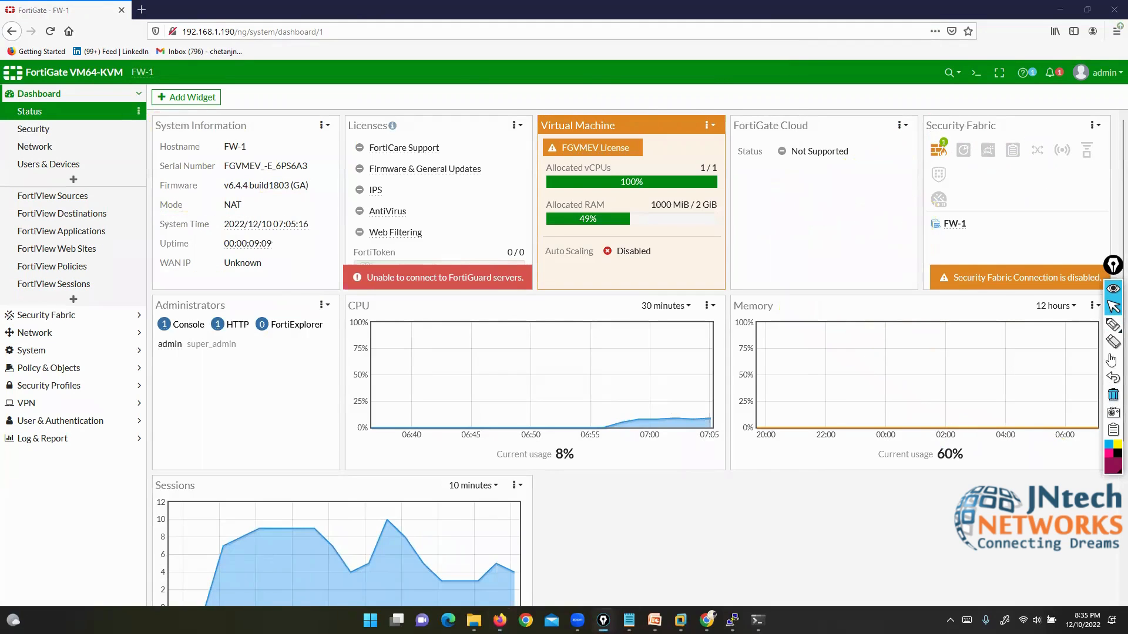
left_click(1113, 324)
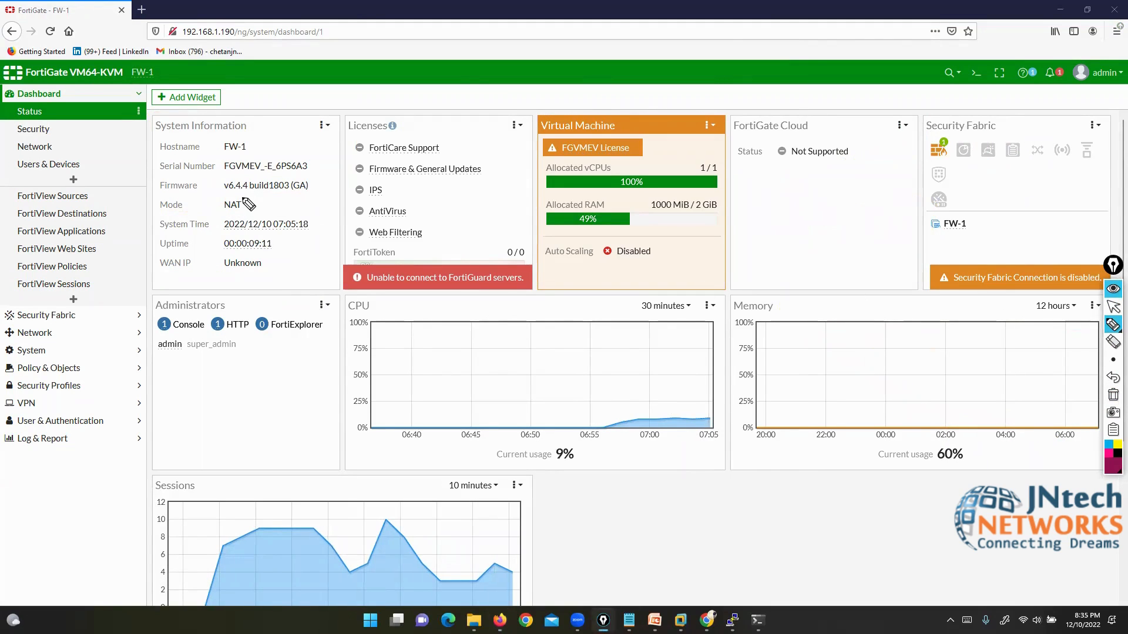
mouse_move(239, 196)
left_mouse_down()
mouse_move(247, 210)
mouse_move(212, 210)
mouse_move(310, 227)
left_mouse_up()
left_click_drag(213, 253, 262, 248)
left_click_drag(154, 274, 238, 272)
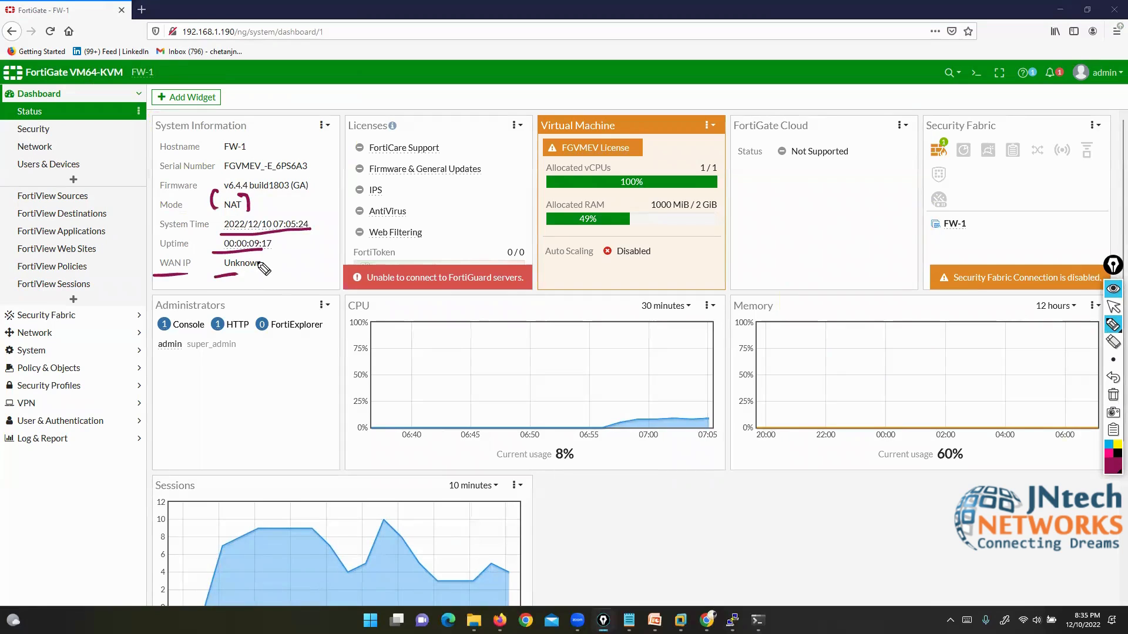
left_click(1112, 396)
Step: Outline and clear the Licenses widget, then visit the EVE-NG topology and return to FW-1
mouse_move(343, 117)
left_mouse_down()
mouse_move(351, 288)
mouse_move(477, 289)
mouse_move(541, 258)
mouse_move(541, 128)
mouse_move(343, 120)
left_mouse_up()
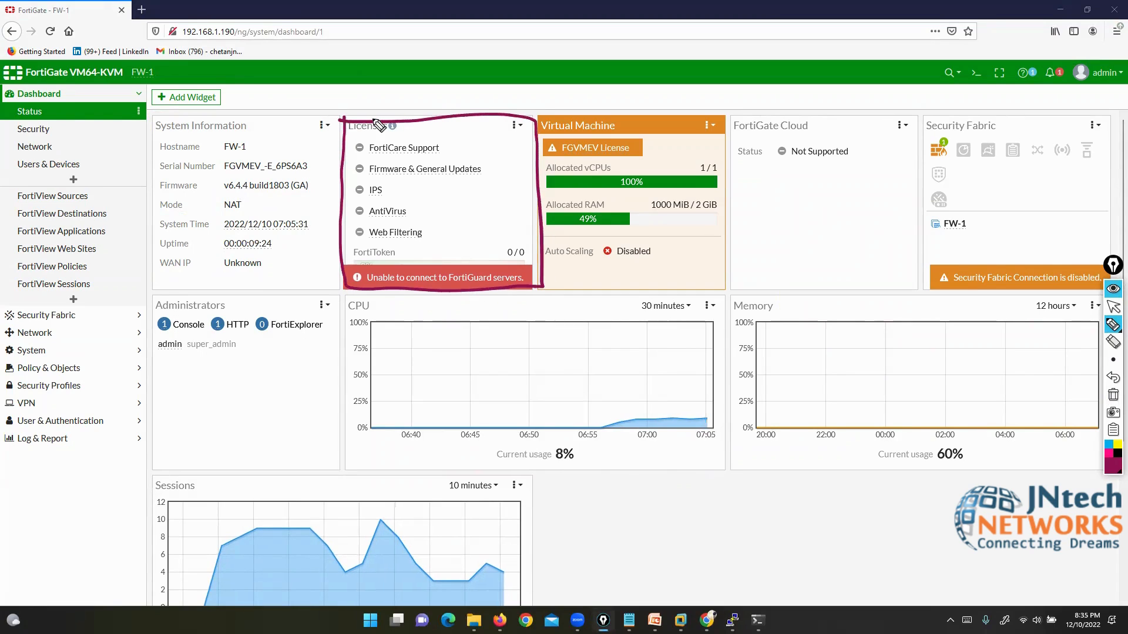
left_click(1112, 394)
left_click(1112, 306)
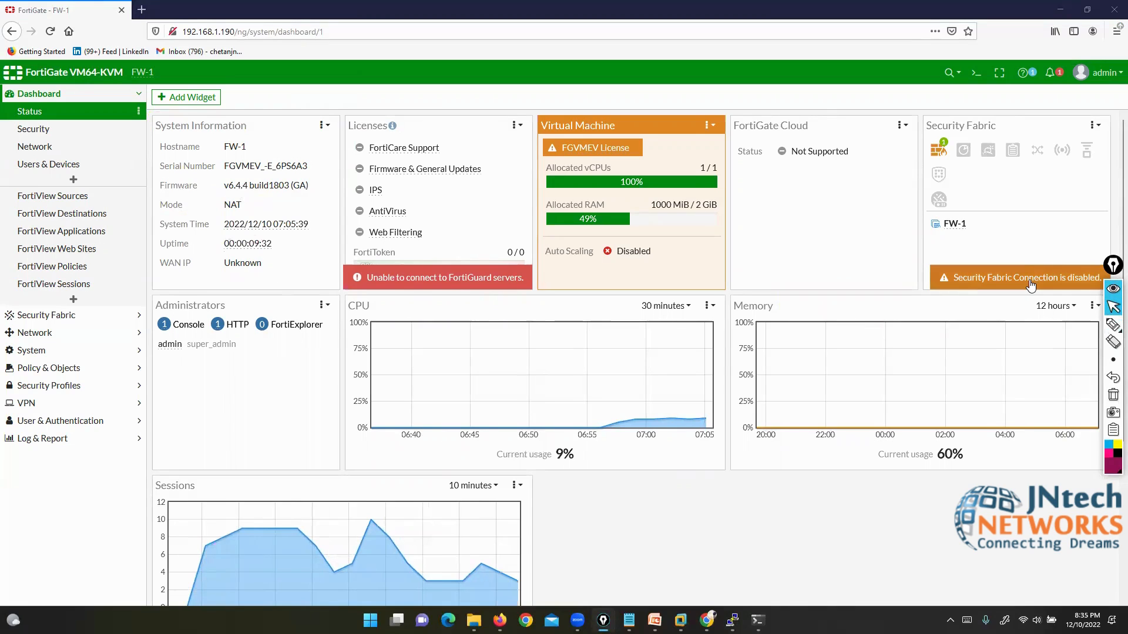
left_click(706, 621)
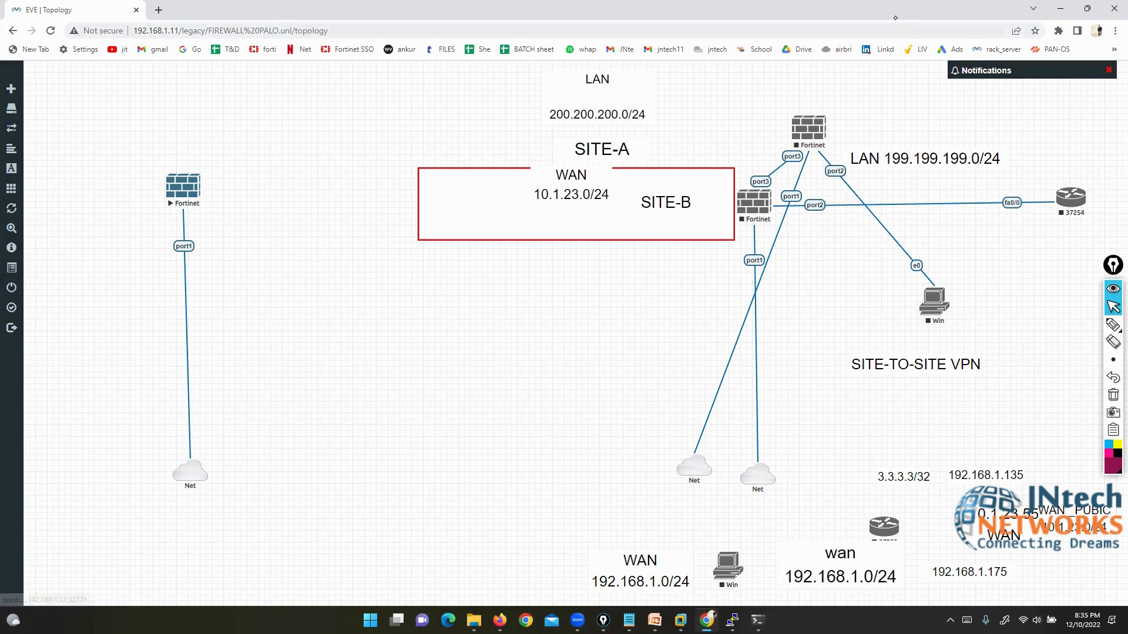
left_click(1060, 8)
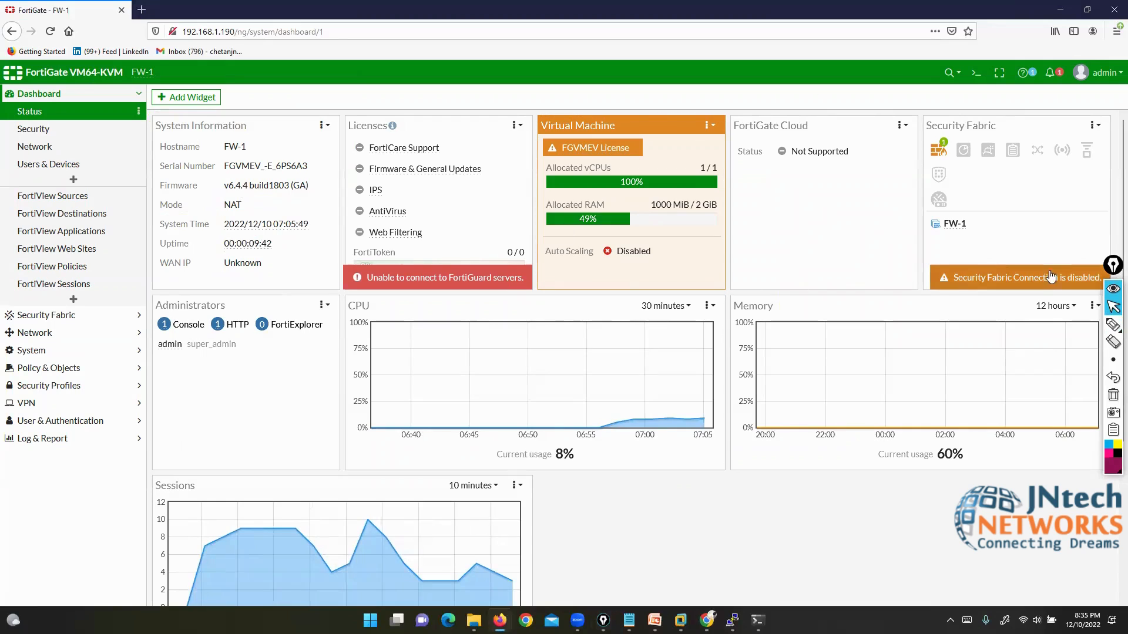
Step: Highlight the Licenses widget and its IPS entry, then clear the marks
left_click(1113, 324)
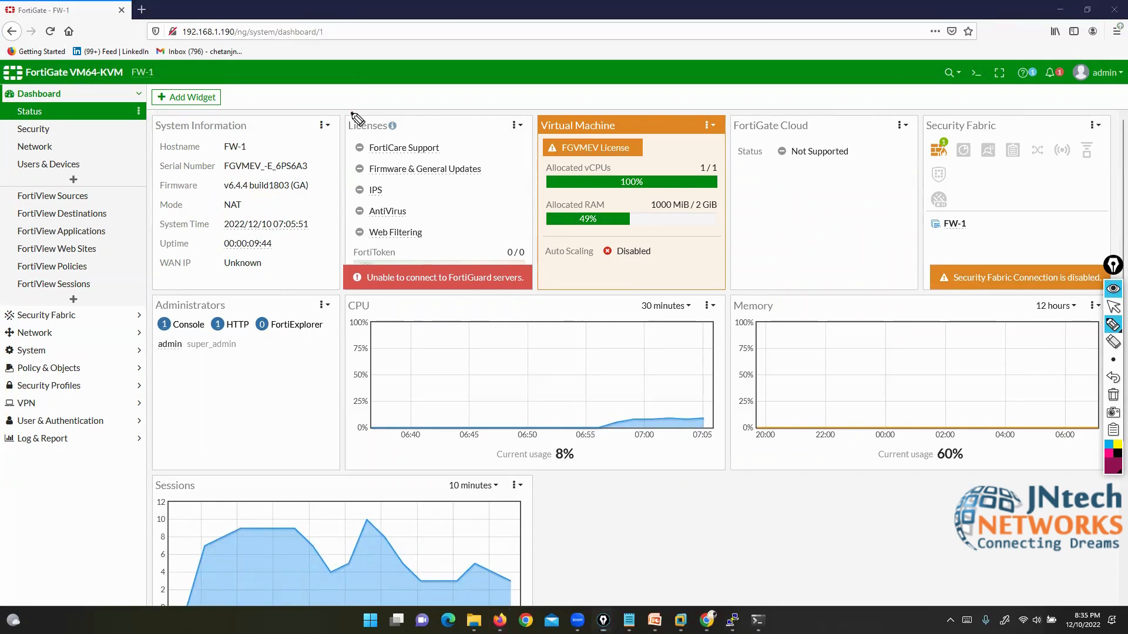
mouse_move(351, 113)
left_mouse_down()
mouse_move(348, 284)
mouse_move(517, 284)
mouse_move(540, 212)
mouse_move(513, 106)
mouse_move(329, 113)
left_mouse_up()
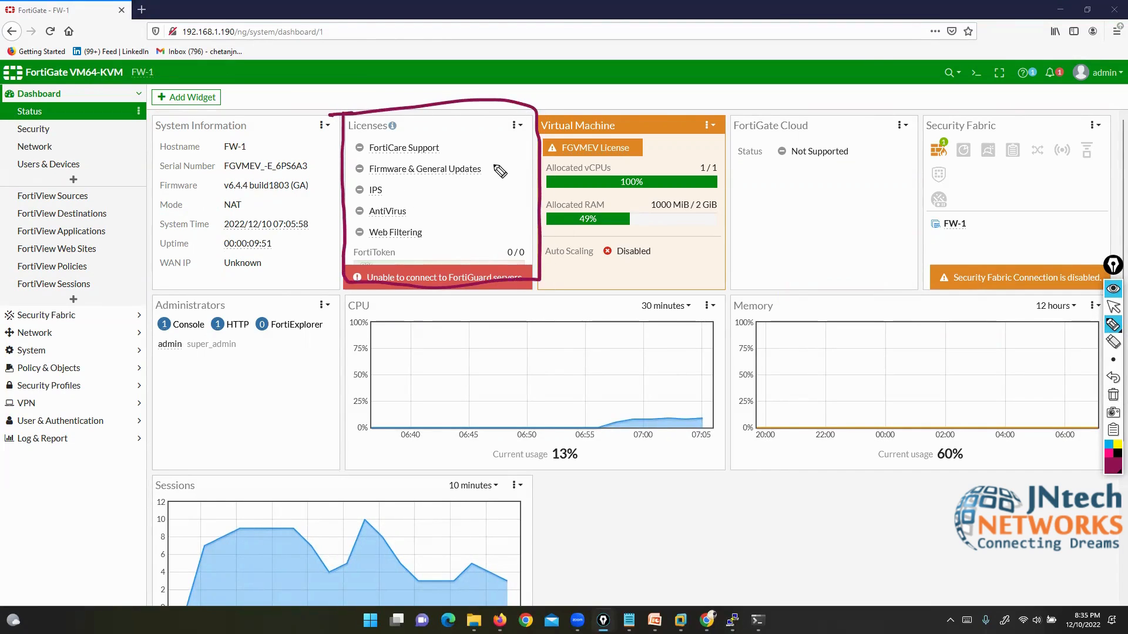
left_click_drag(381, 207, 410, 188)
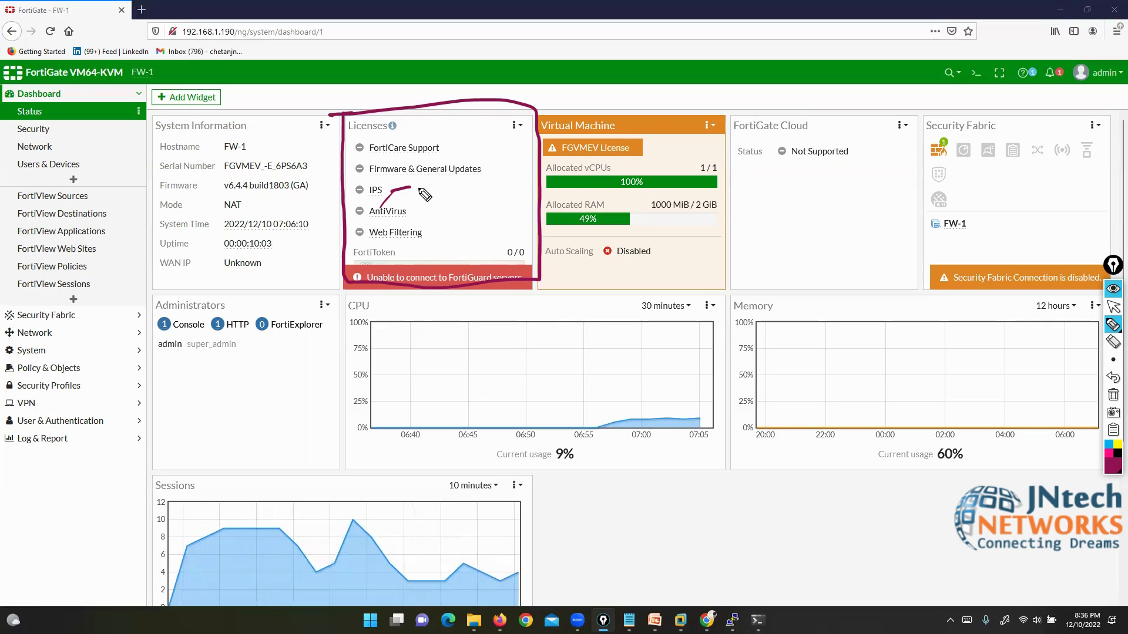
left_click(1114, 395)
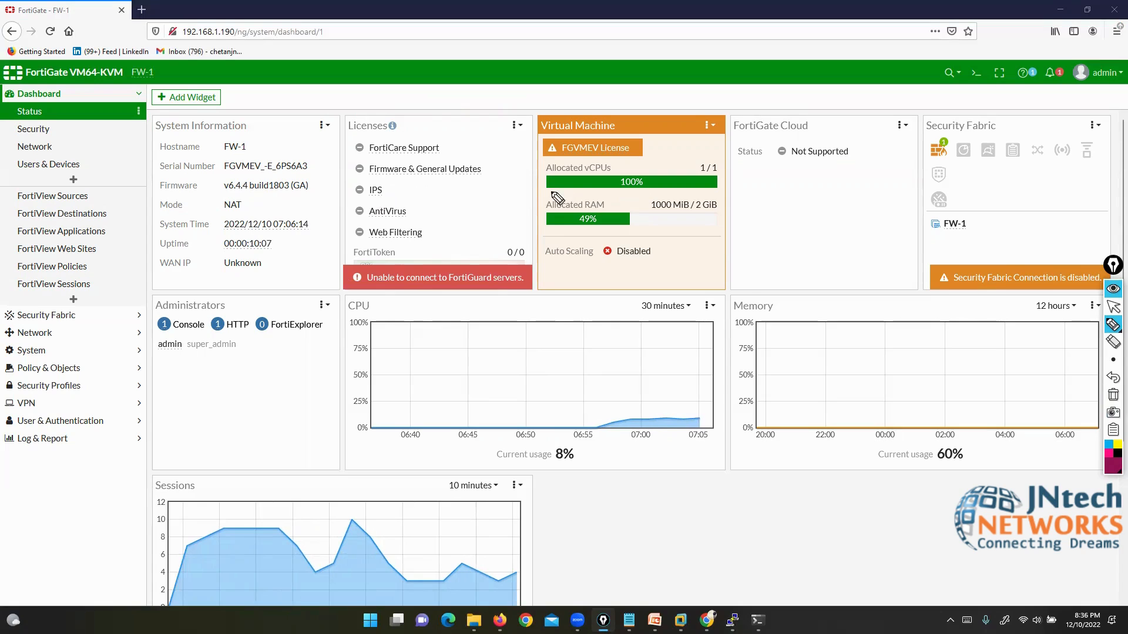
Step: Underline the Virtual Machine widget's vCPU and 49% RAM allocation bars, then clear them
mouse_move(538, 192)
left_mouse_down()
mouse_move(712, 191)
mouse_move(687, 215)
left_mouse_up()
left_click_drag(550, 230, 608, 228)
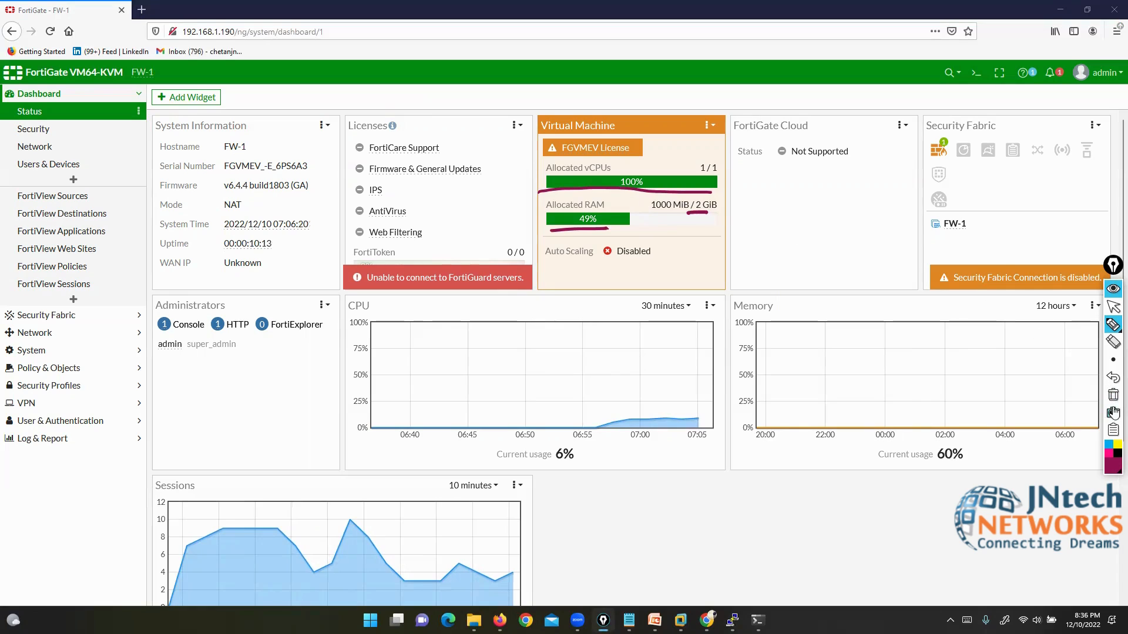
left_click(1113, 395)
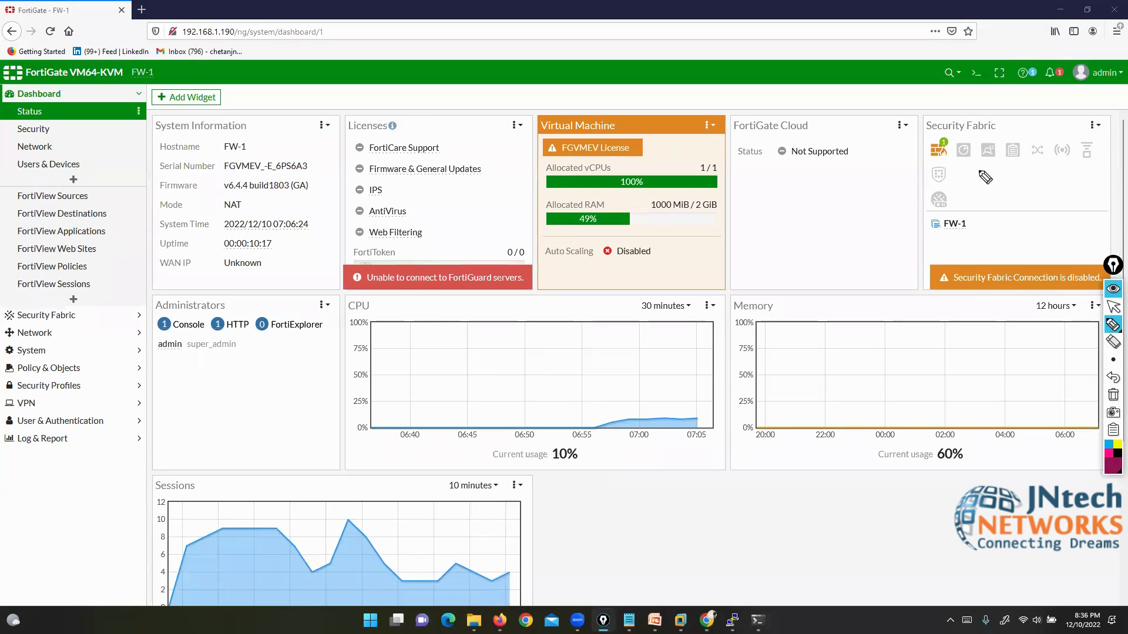
Step: Mark the Administrators widget and logged-in admin account, then bring the FortiGate console window forward
mouse_move(113, 213)
left_mouse_down()
mouse_move(108, 258)
mouse_move(148, 297)
left_mouse_up()
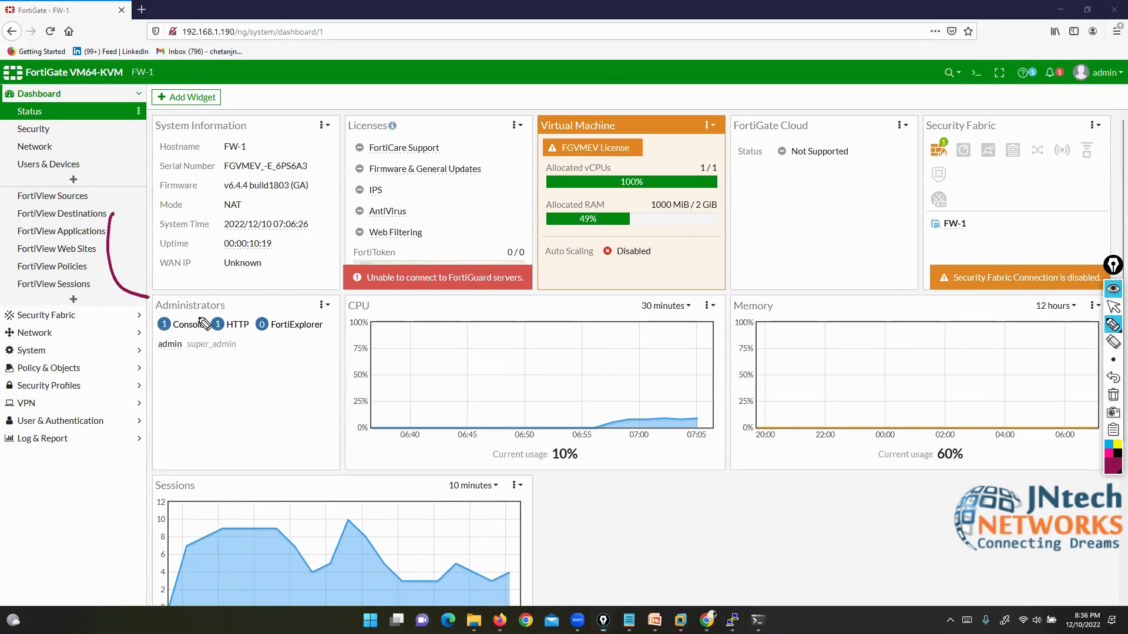
left_click_drag(220, 293, 232, 312)
mouse_move(148, 288)
left_mouse_down()
mouse_move(135, 298)
mouse_move(151, 310)
left_mouse_up()
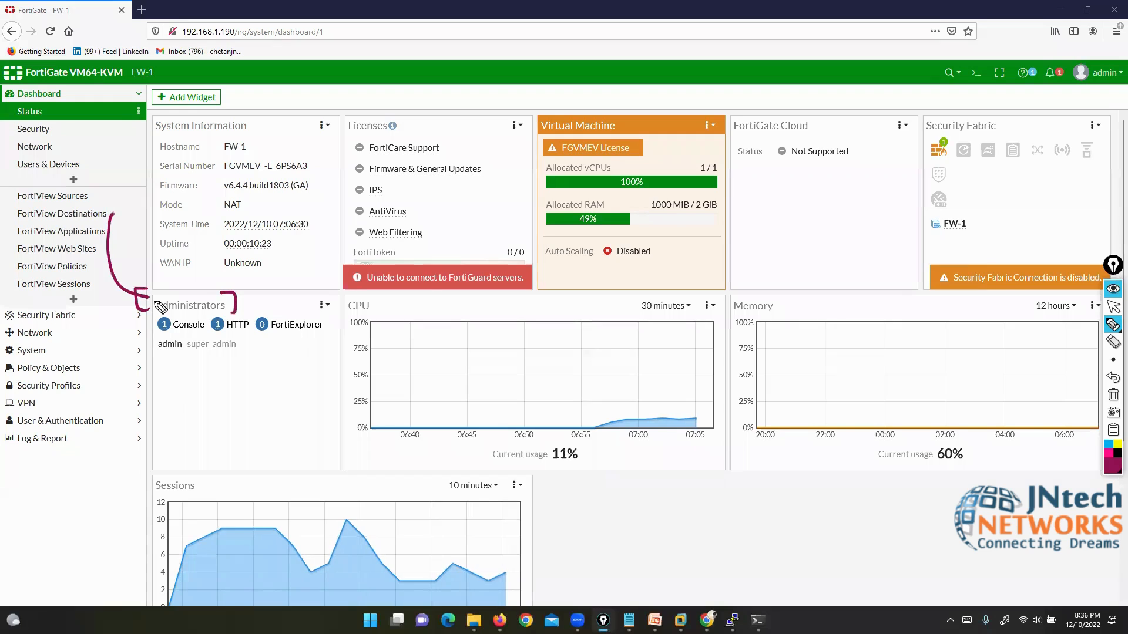
mouse_move(121, 419)
left_mouse_down()
mouse_move(165, 351)
mouse_move(154, 368)
mouse_move(175, 364)
left_mouse_up()
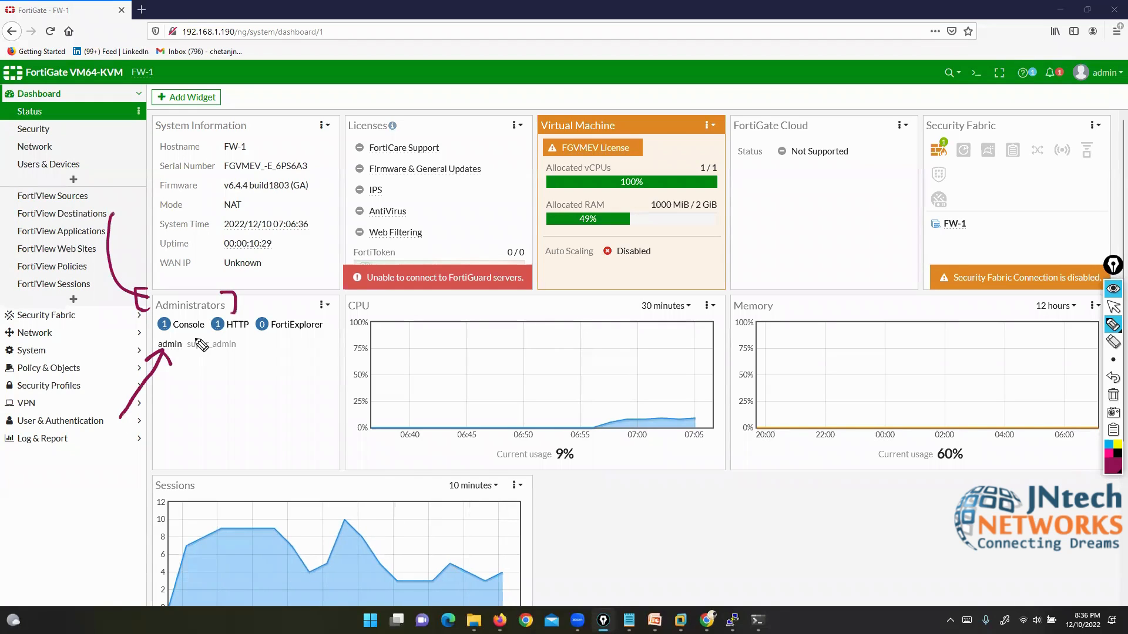
mouse_move(1110, 50)
left_mouse_down()
mouse_move(1059, 66)
mouse_move(1125, 82)
left_mouse_up()
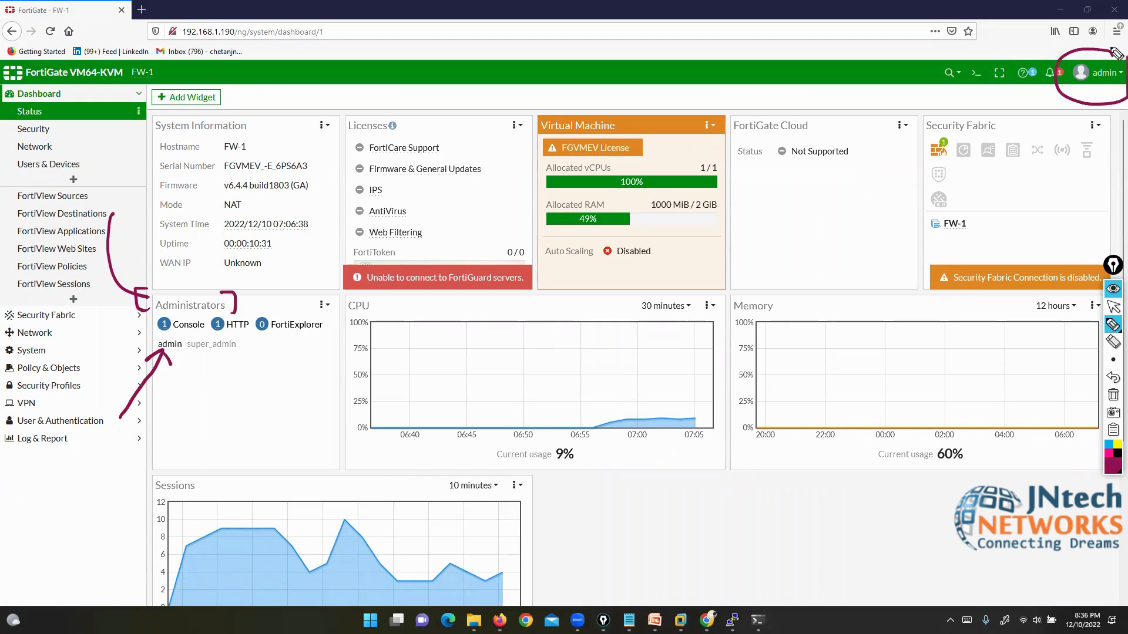
left_click_drag(244, 232, 238, 311)
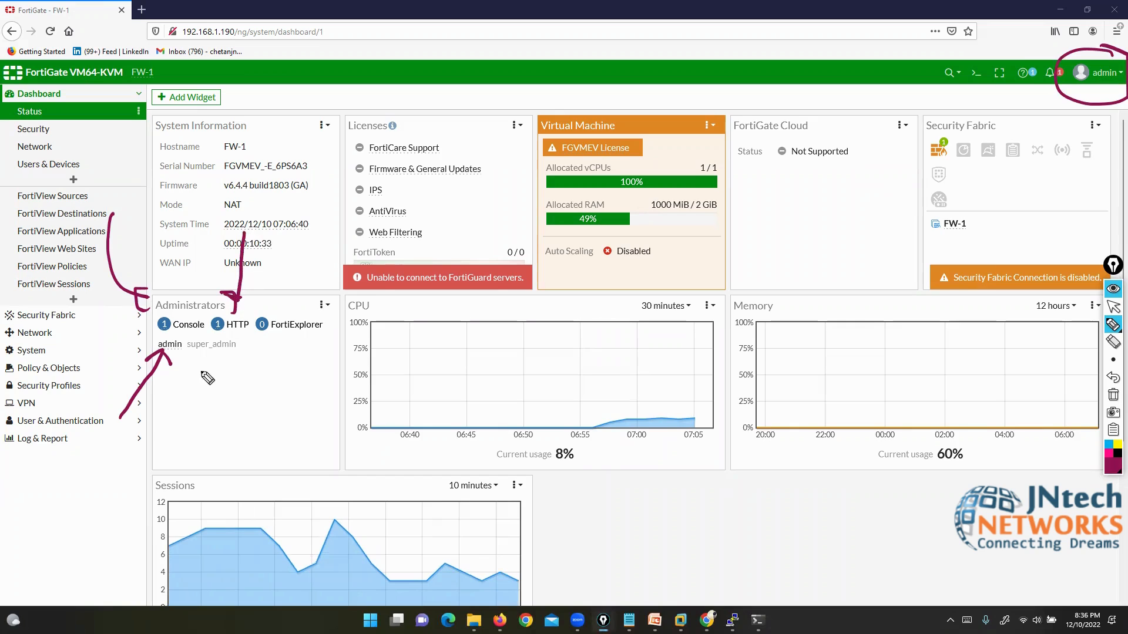
left_click(1113, 306)
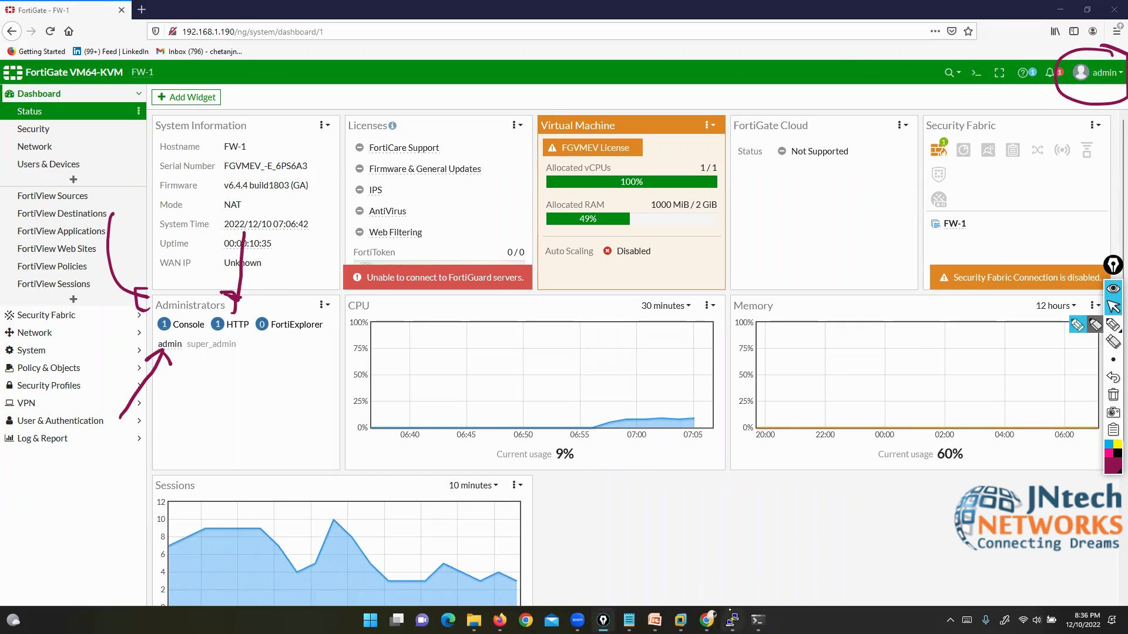
left_click(732, 619)
Step: Erase old annotations, mark super_admin and draw lines linking it to the console output
left_click(1113, 324)
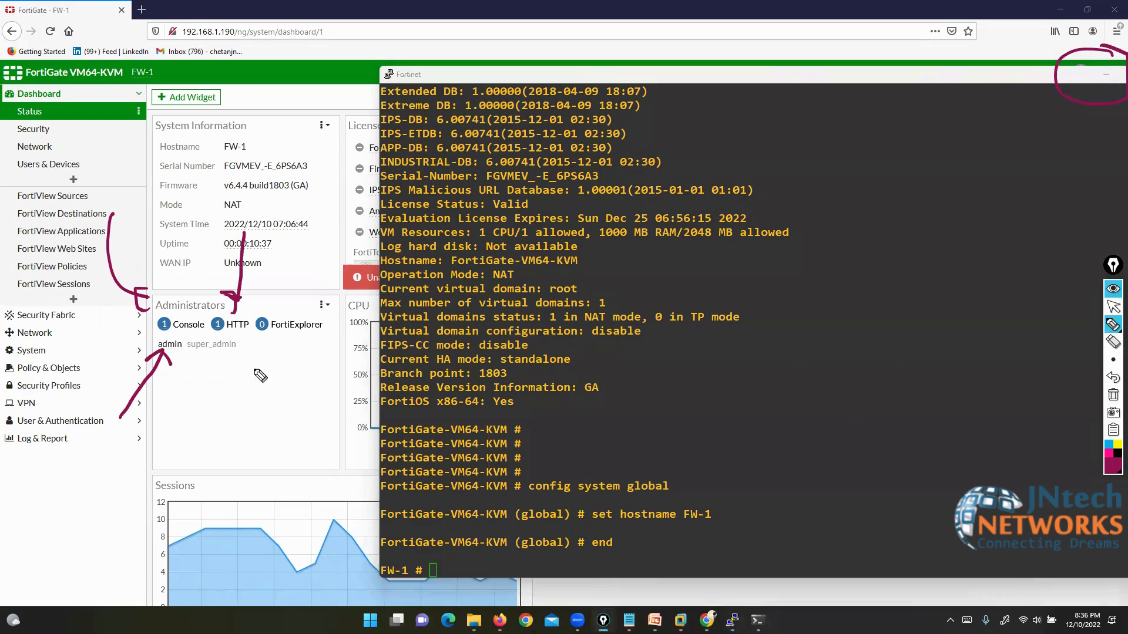
left_click_drag(98, 326, 141, 322)
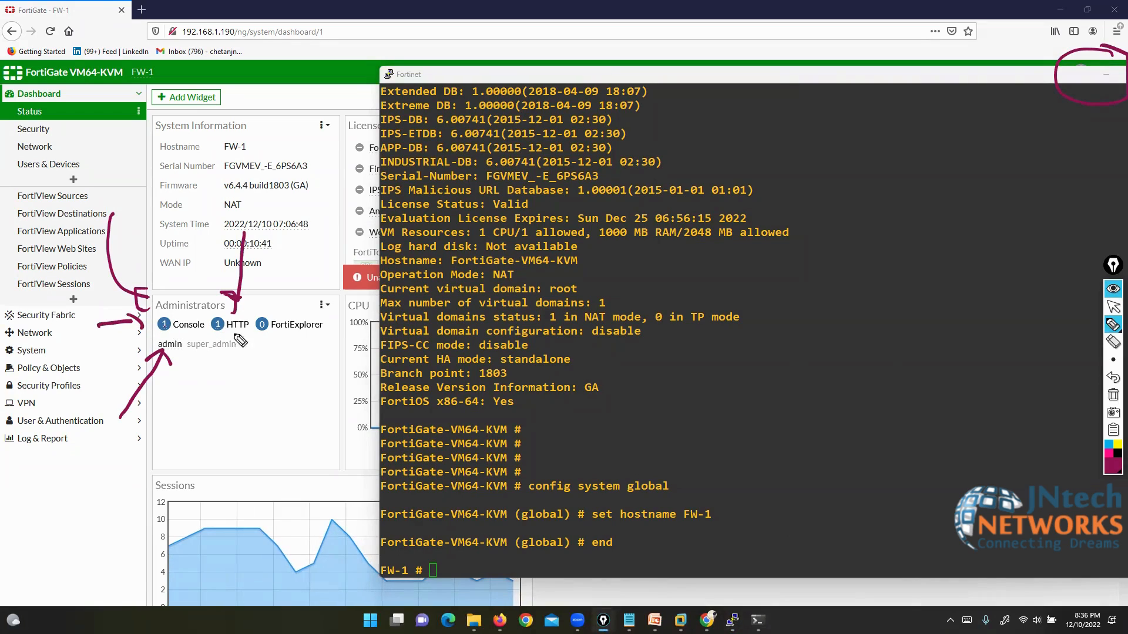
left_click(1112, 396)
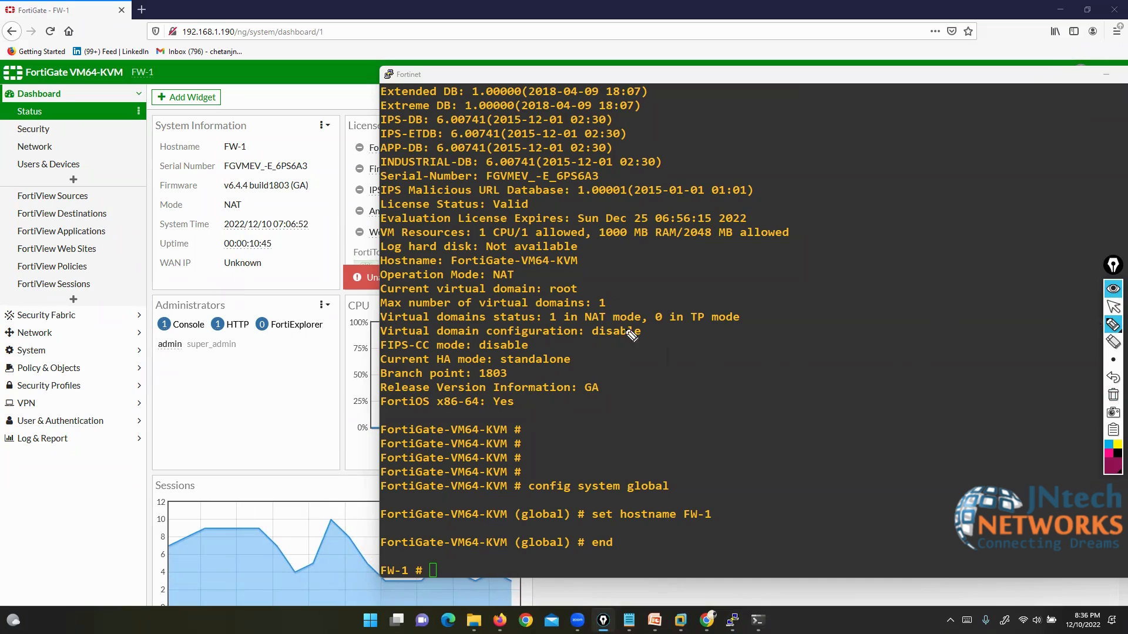
mouse_move(156, 356)
left_mouse_down()
mouse_move(159, 381)
mouse_move(222, 358)
mouse_move(241, 336)
mouse_move(187, 336)
mouse_move(179, 356)
left_mouse_up()
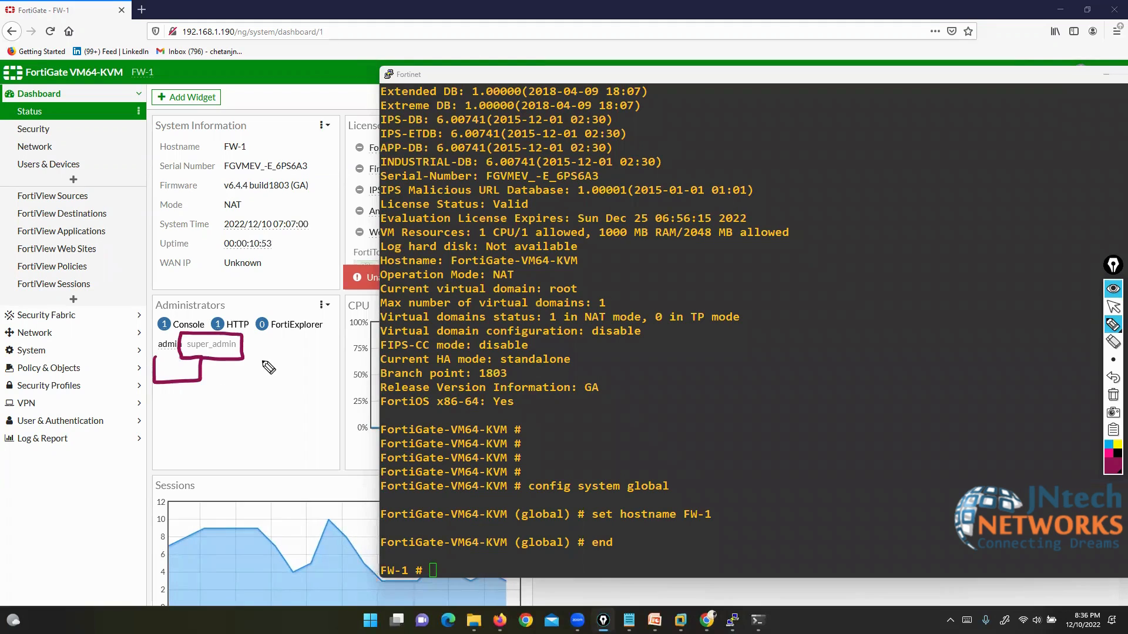
mouse_move(234, 350)
left_mouse_down()
mouse_move(435, 342)
mouse_move(569, 228)
left_mouse_up()
mouse_move(453, 321)
left_mouse_down()
mouse_move(516, 420)
mouse_move(581, 420)
left_mouse_up()
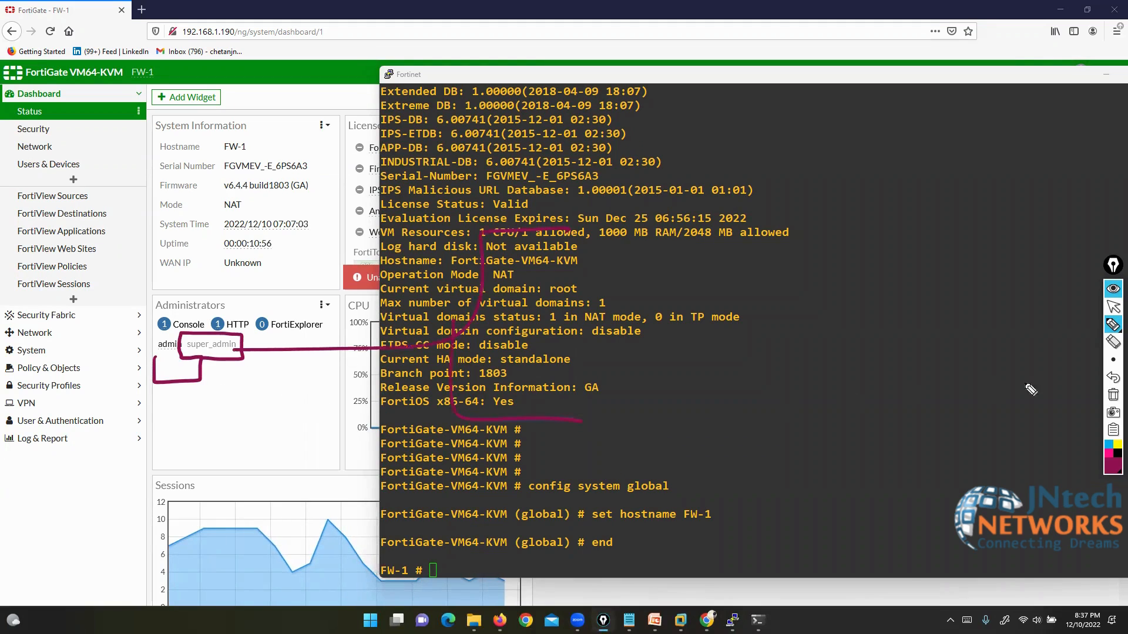
Step: In yellow, handwrite 'Super-admin' and 'Prof-admin' over the output and bracket both notes
left_click(1117, 445)
mouse_move(622, 223)
left_mouse_down()
mouse_move(599, 237)
mouse_move(811, 242)
mouse_move(827, 267)
mouse_move(849, 259)
mouse_move(871, 269)
left_mouse_up()
mouse_move(615, 397)
left_mouse_down()
mouse_move(635, 406)
mouse_move(617, 414)
mouse_move(629, 436)
mouse_move(673, 435)
mouse_move(676, 449)
mouse_move(707, 432)
mouse_move(830, 438)
left_mouse_up()
mouse_move(864, 217)
left_mouse_down()
mouse_move(910, 226)
mouse_move(861, 479)
mouse_move(842, 475)
left_mouse_up()
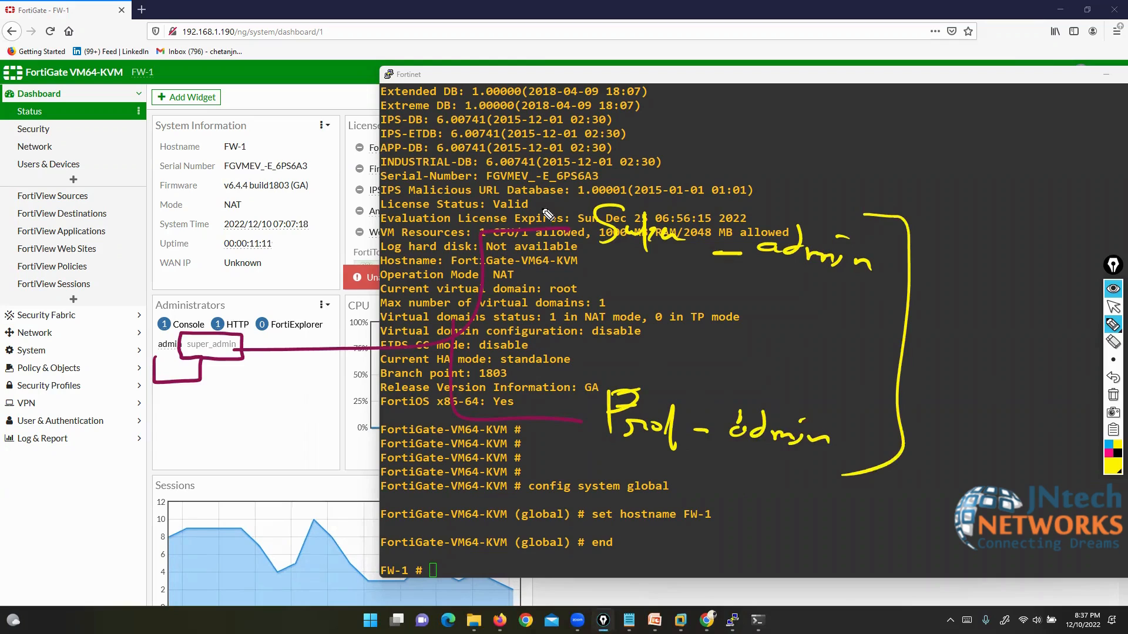
mouse_move(593, 186)
left_mouse_down()
mouse_move(552, 244)
mouse_move(558, 463)
left_mouse_up()
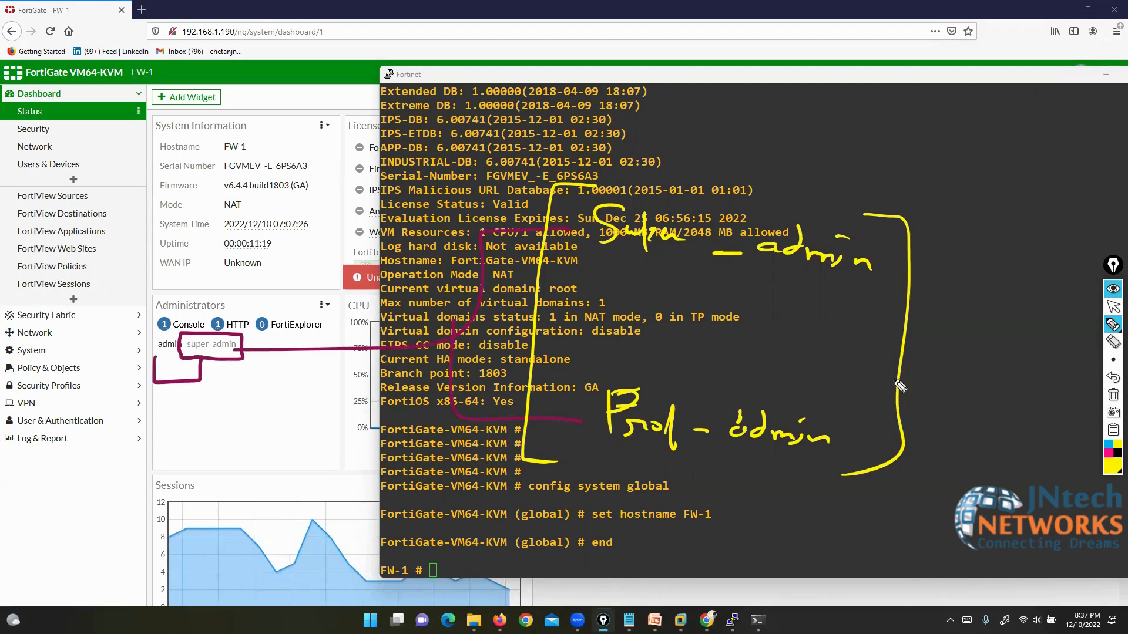
Step: Clear all annotations and bring the FW-1 dashboard back in front of the console
left_click(1112, 395)
left_click(1113, 306)
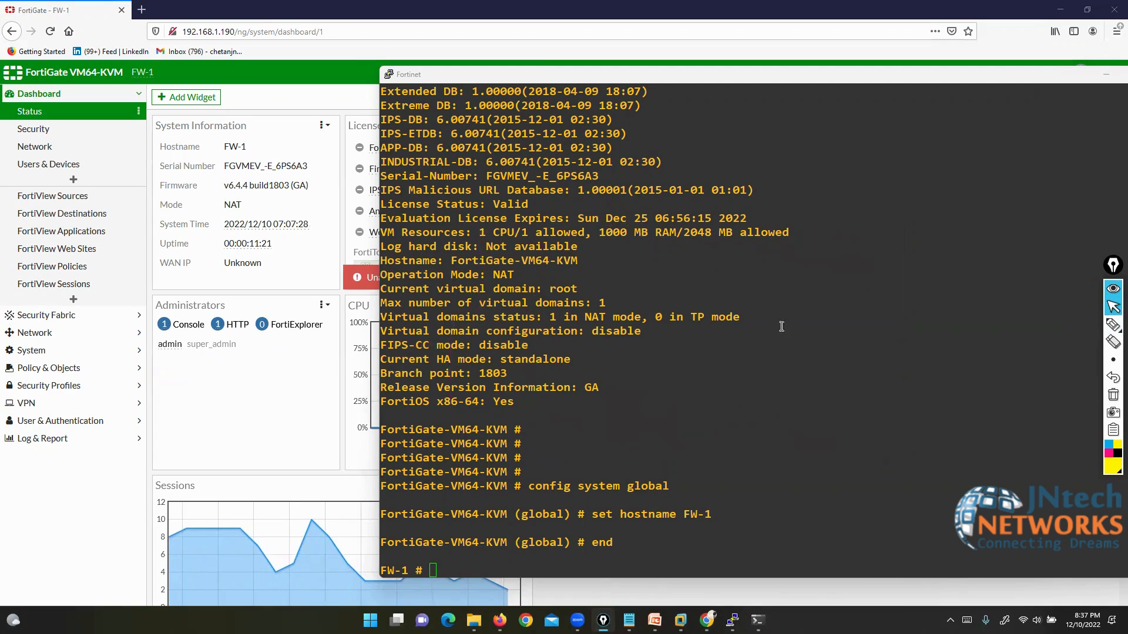
left_click(311, 404)
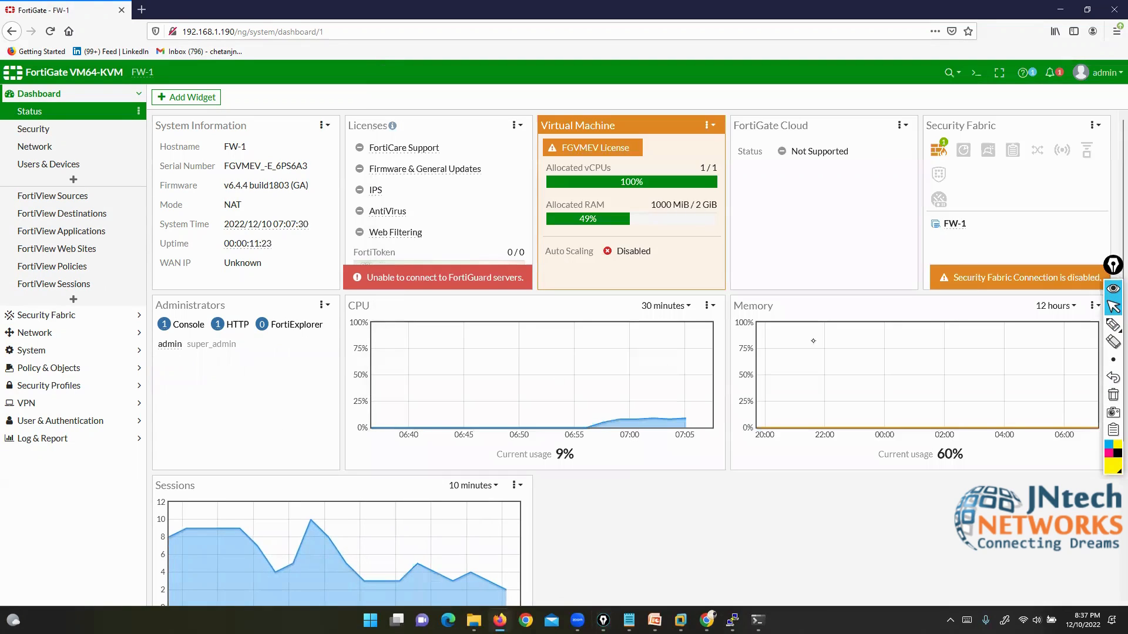
Step: Highlight the admin super_admin row and the CPU, Memory and Sessions widgets, then clear the marks
left_click(1111, 324)
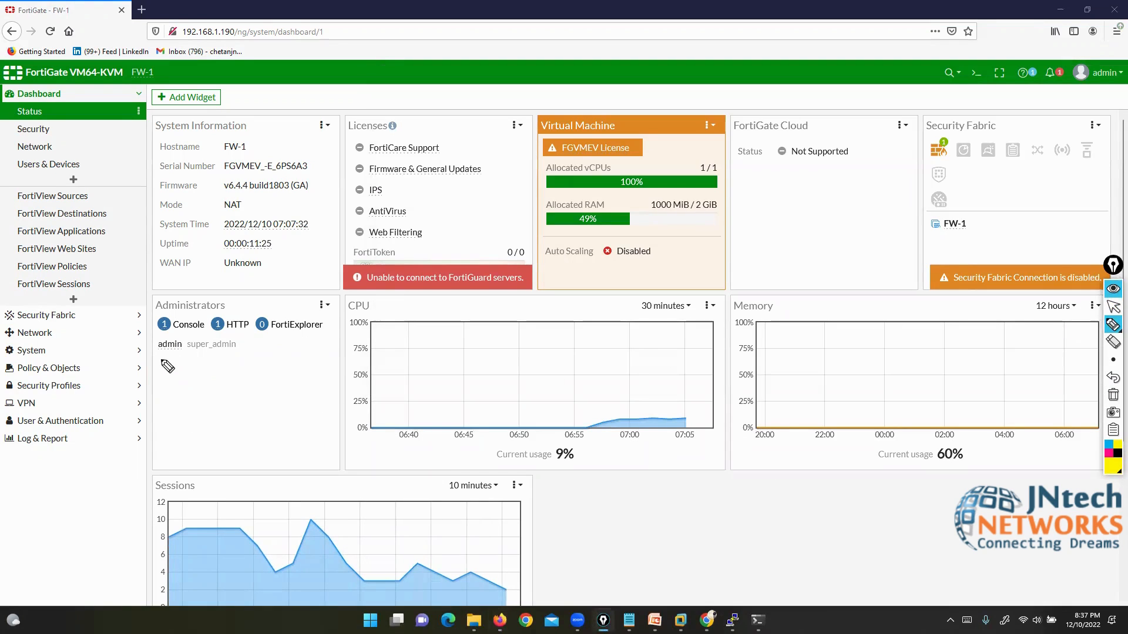
mouse_move(162, 362)
left_mouse_down()
mouse_move(215, 394)
mouse_move(215, 360)
mouse_move(247, 336)
mouse_move(185, 339)
mouse_move(213, 359)
left_mouse_up()
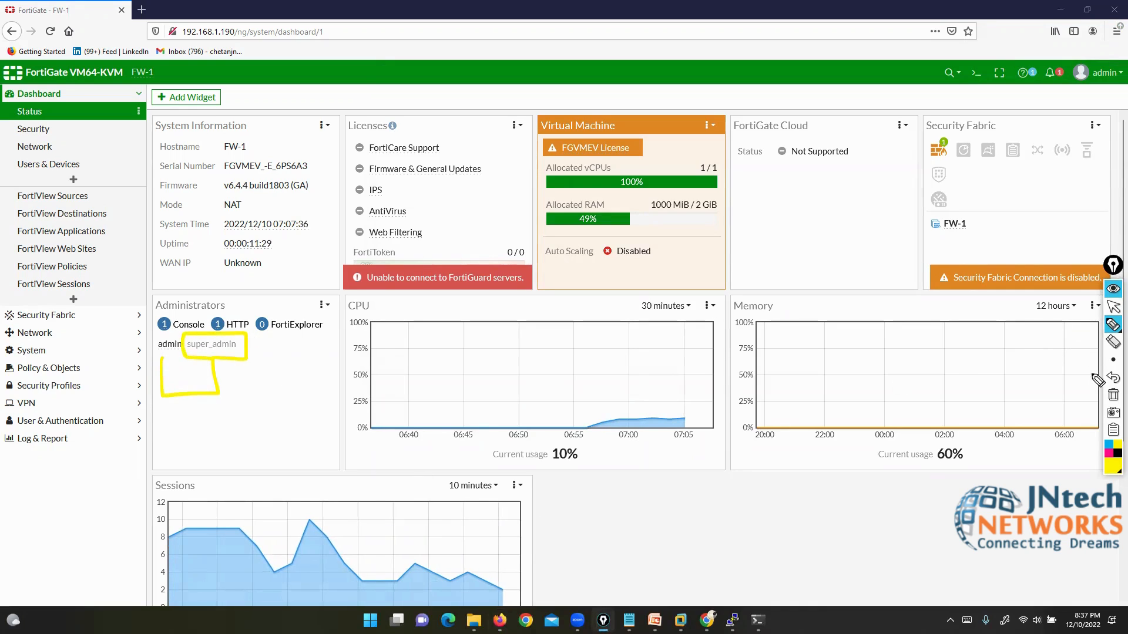
left_click(1112, 394)
mouse_move(388, 305)
left_mouse_down()
mouse_move(345, 305)
mouse_move(411, 335)
mouse_move(405, 306)
left_mouse_up()
left_click_drag(730, 309, 752, 294)
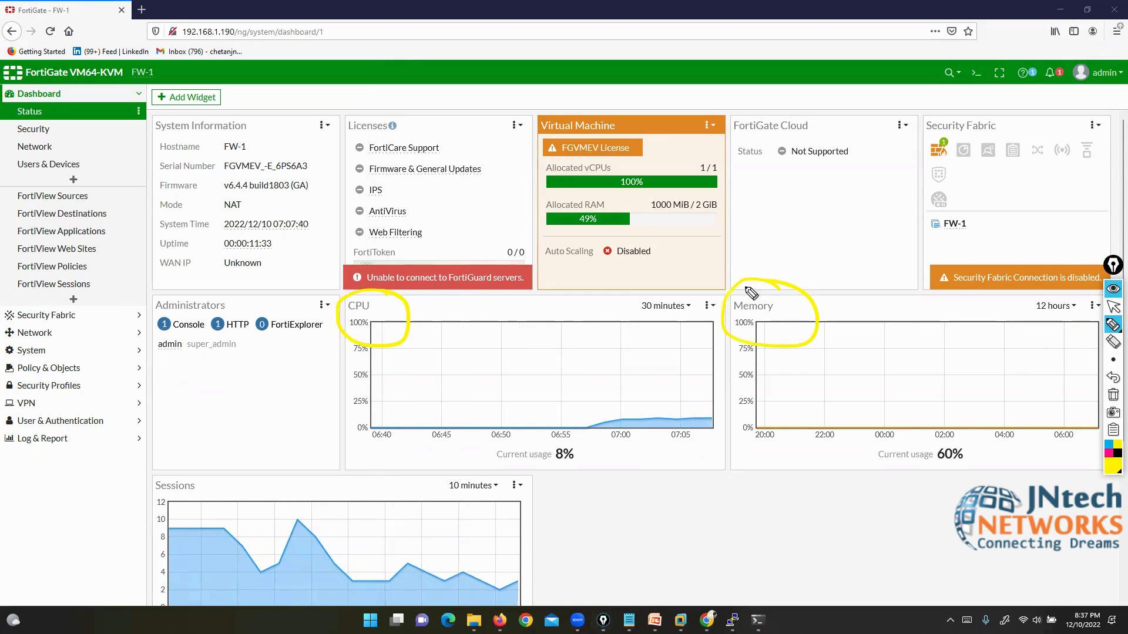
mouse_move(193, 473)
left_mouse_down()
mouse_move(154, 474)
mouse_move(215, 487)
mouse_move(207, 508)
left_mouse_up()
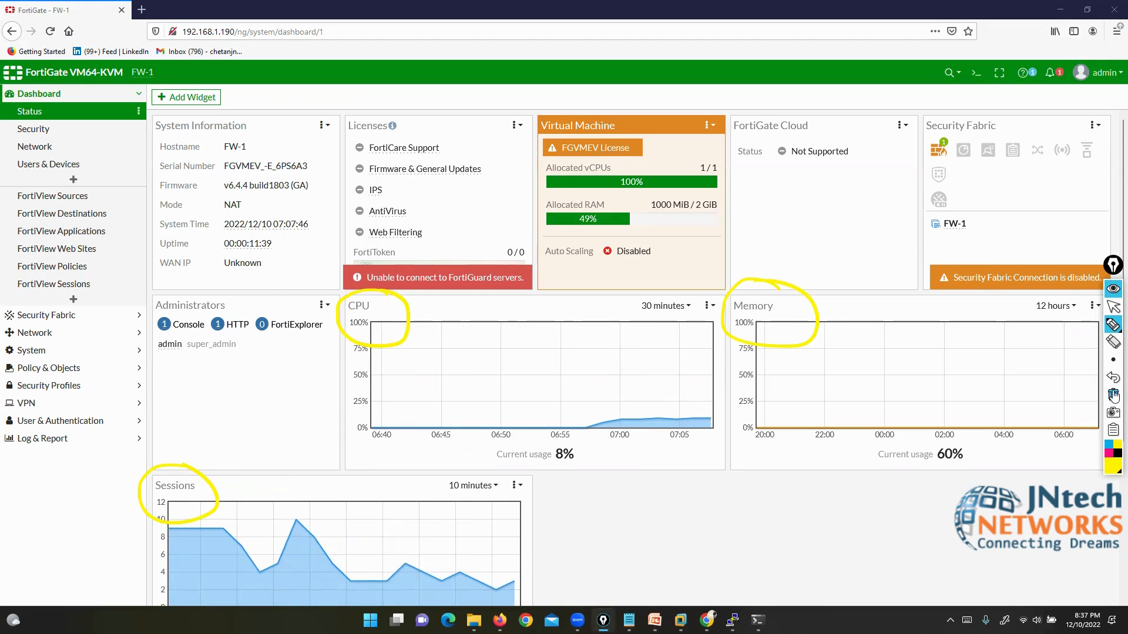
left_click(1111, 395)
left_click(1113, 307)
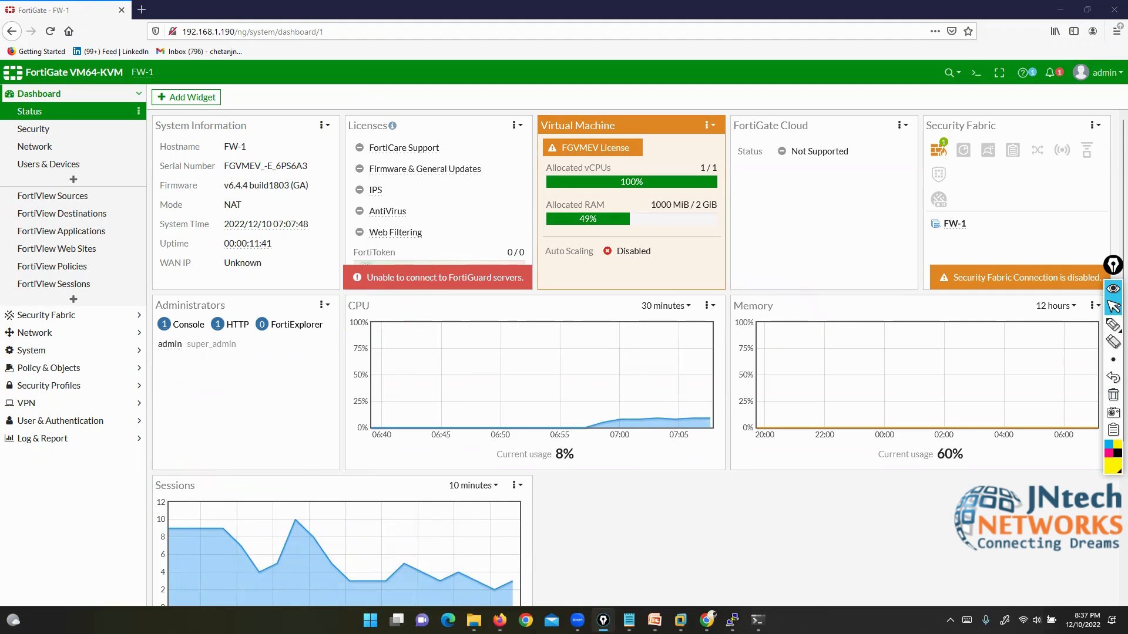
Step: Add an Interface Bandwidth widget monitoring port3, found by searching 'inter'
left_click(182, 96)
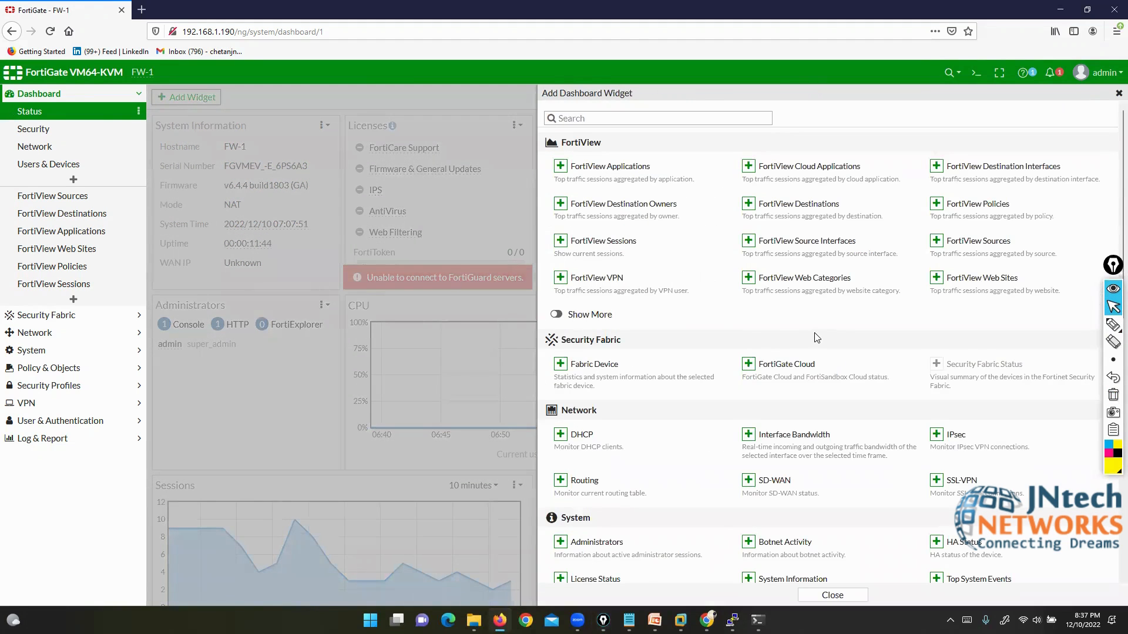
scroll(816, 337, "down", 3)
scroll(817, 337, "down", 5)
scroll(816, 337, "up", 10)
left_click(642, 118)
type("inter")
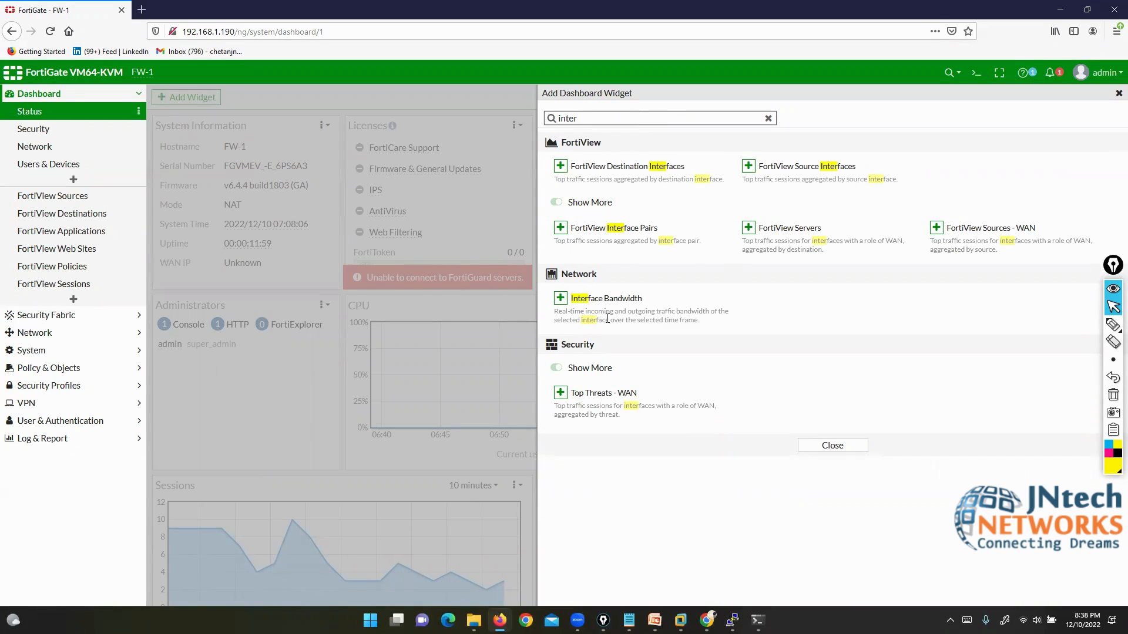
left_click(586, 303)
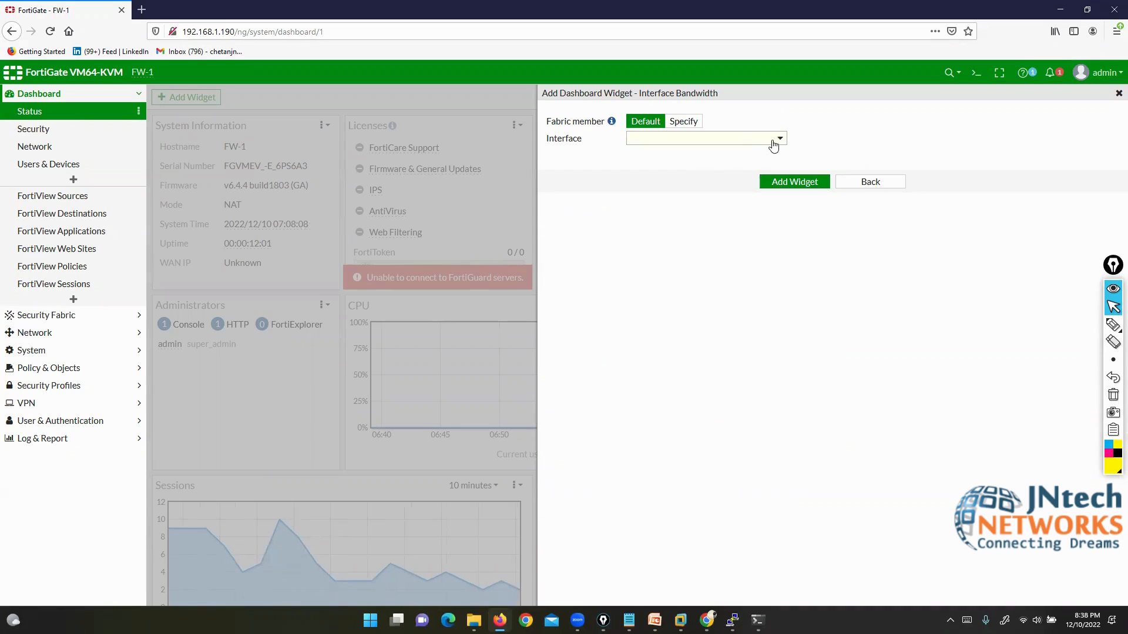
left_click(733, 142)
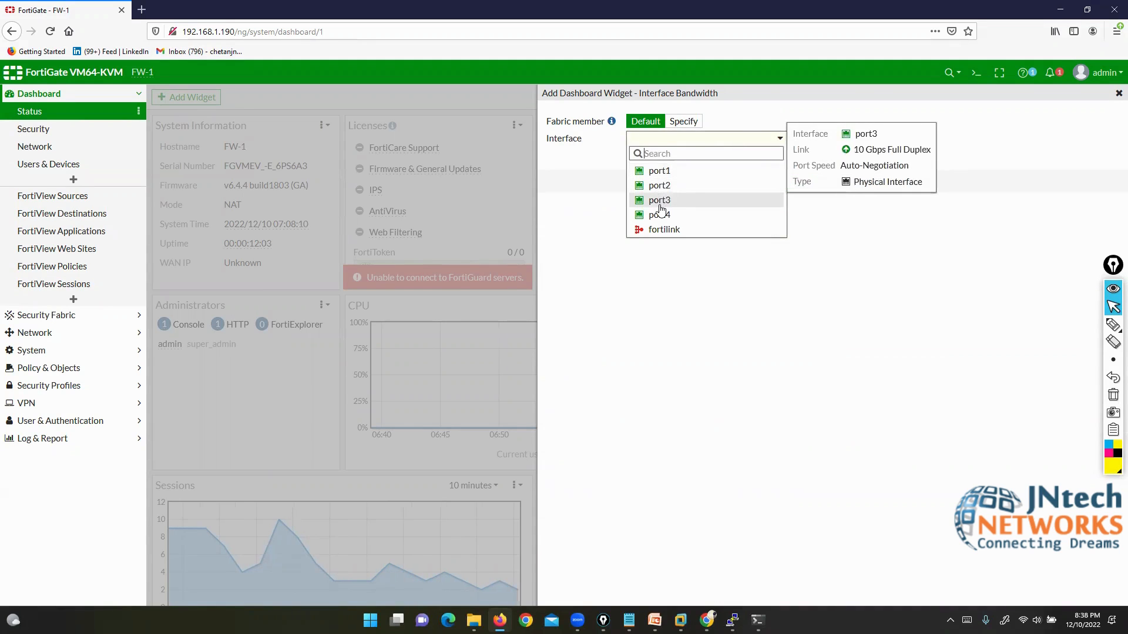
left_click(661, 203)
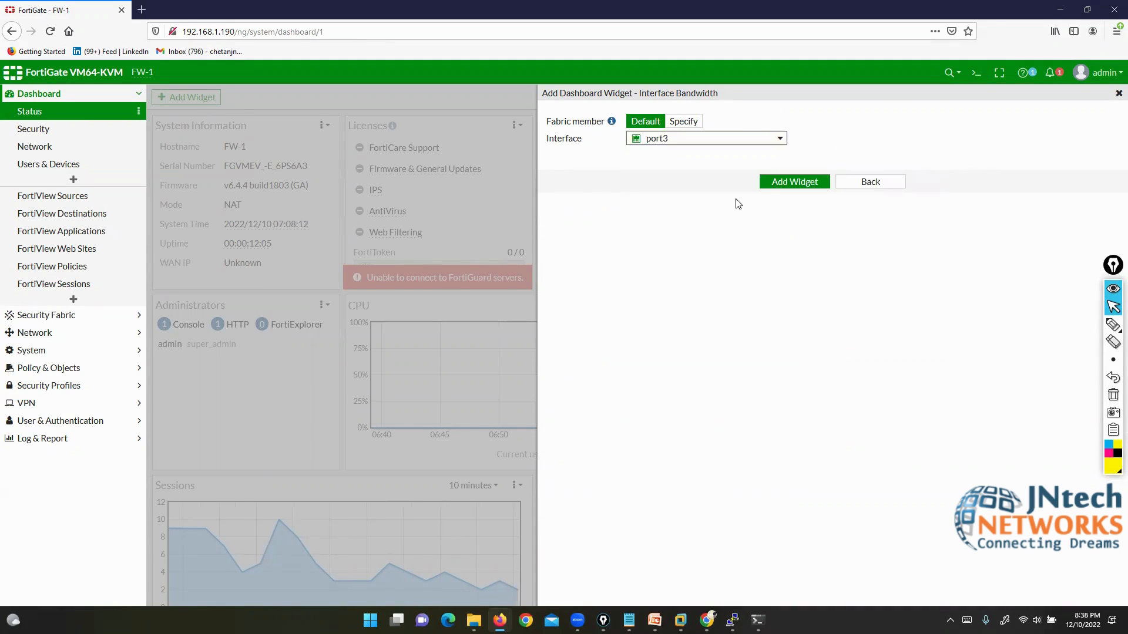
left_click(793, 189)
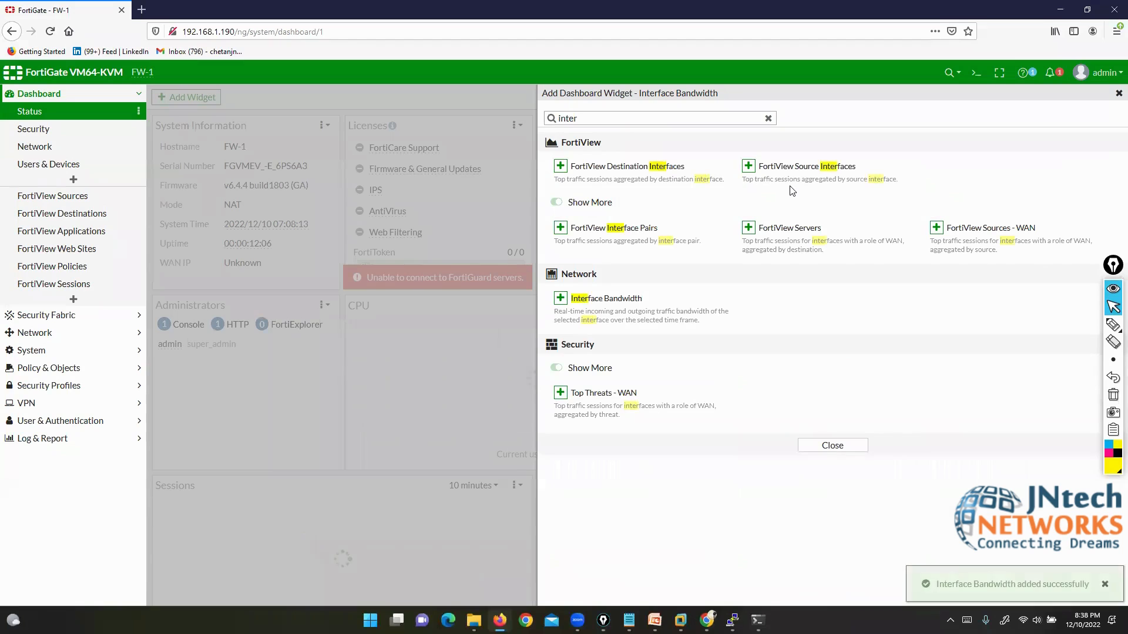
Step: Search 'ha' and add the HA Status widget to the dashboard
left_click(768, 118)
left_click(657, 118)
type("ha")
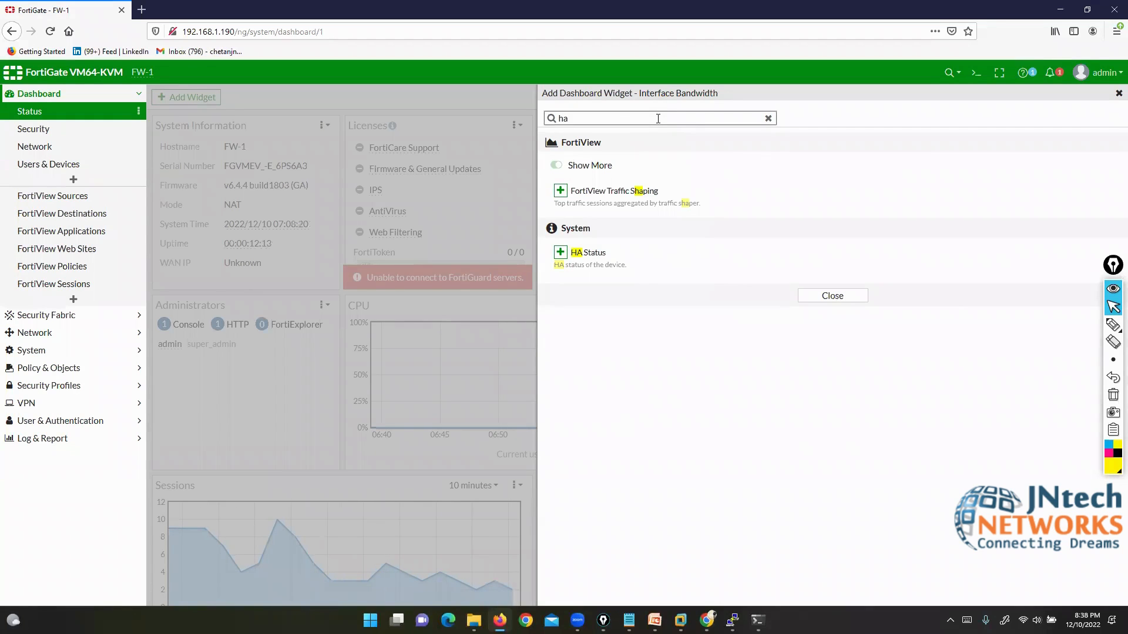
left_click(581, 253)
left_click(776, 169)
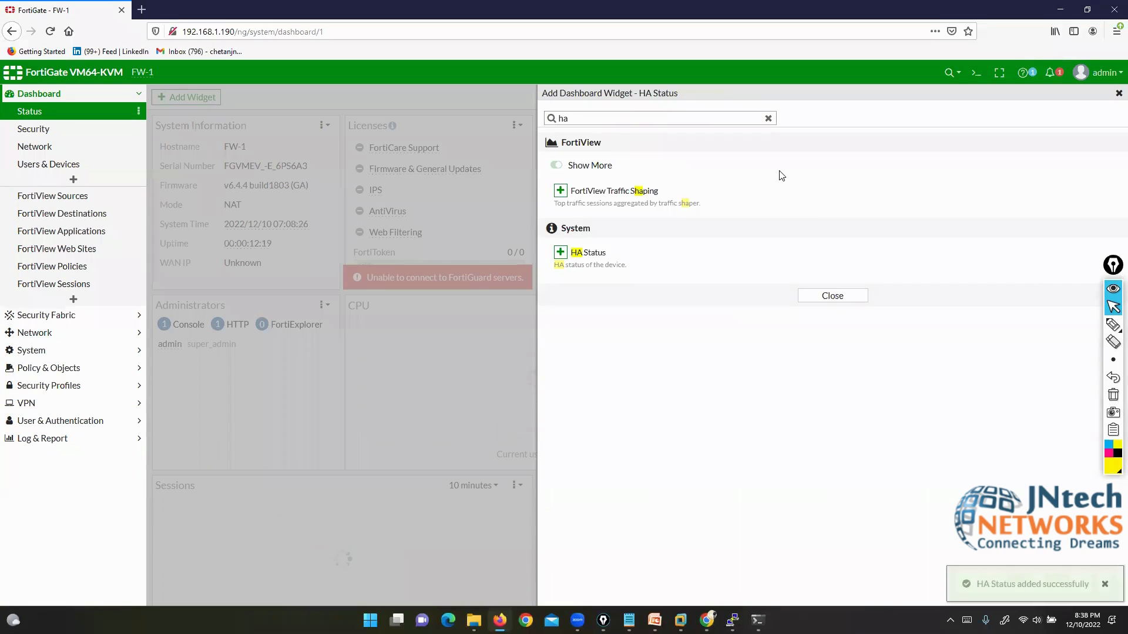
scroll(975, 385, "down", 4)
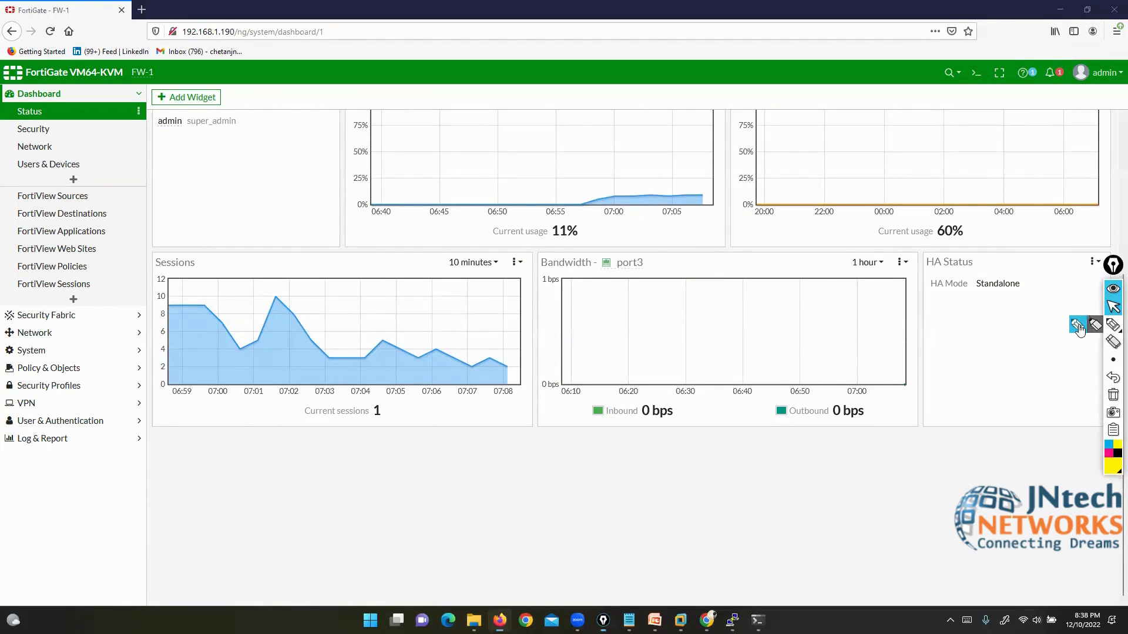
Step: Circle the port3 Bandwidth widget and the HA Mode Standalone status, then clear the marks
left_click(1113, 324)
mouse_move(654, 252)
left_mouse_down()
mouse_move(565, 244)
mouse_move(675, 441)
mouse_move(674, 251)
left_mouse_up()
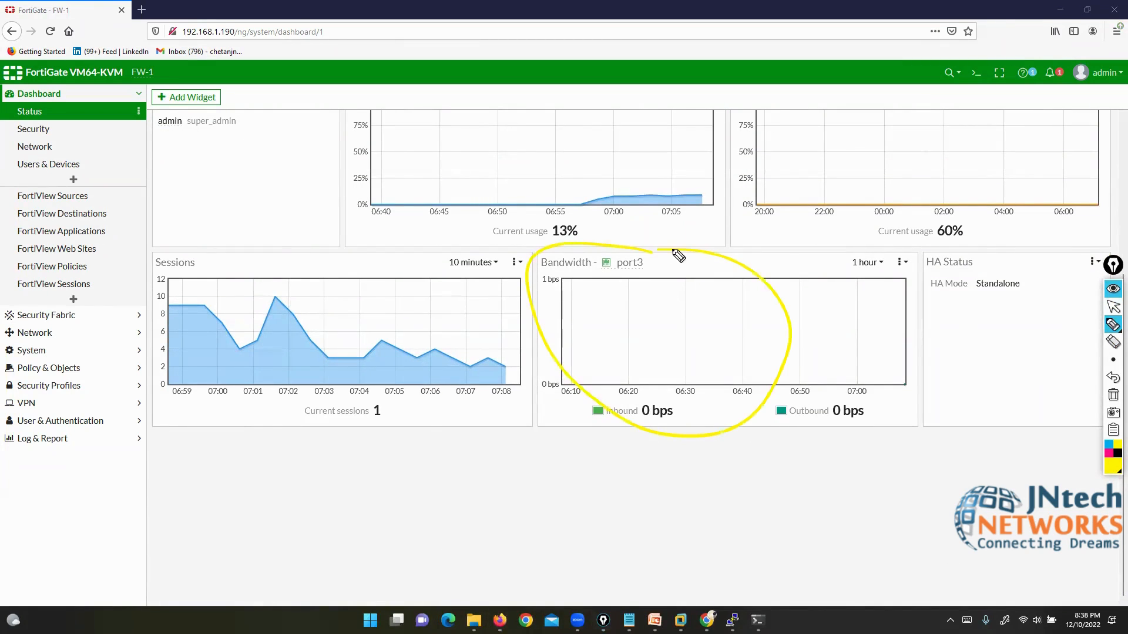
mouse_move(970, 258)
left_mouse_down()
mouse_move(919, 259)
mouse_move(1007, 322)
mouse_move(982, 248)
left_mouse_up()
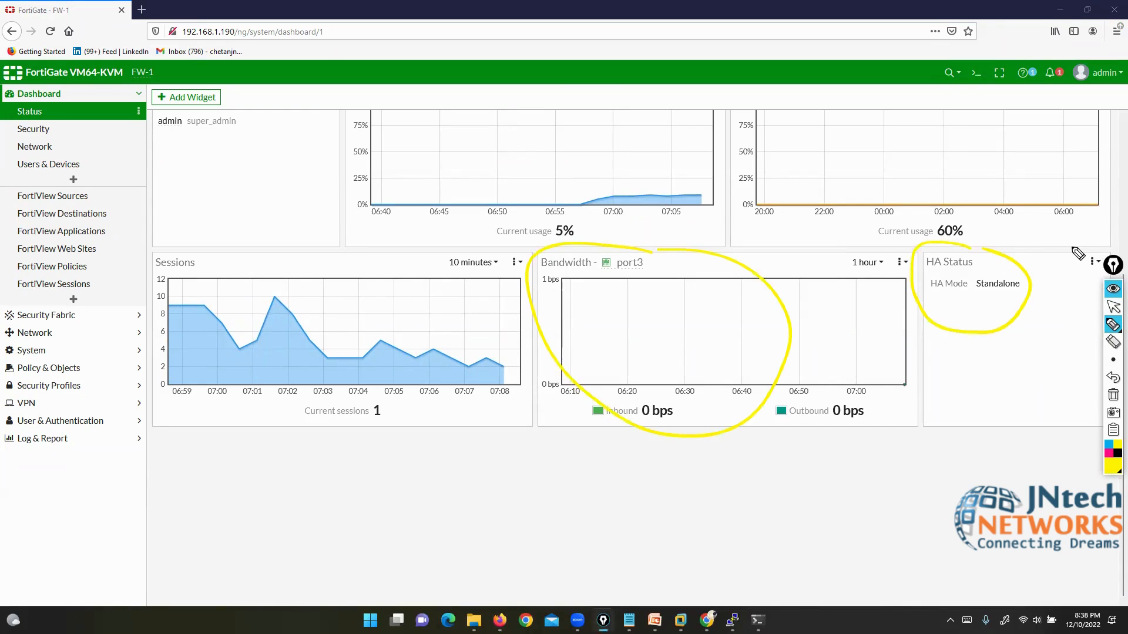
left_click(1113, 395)
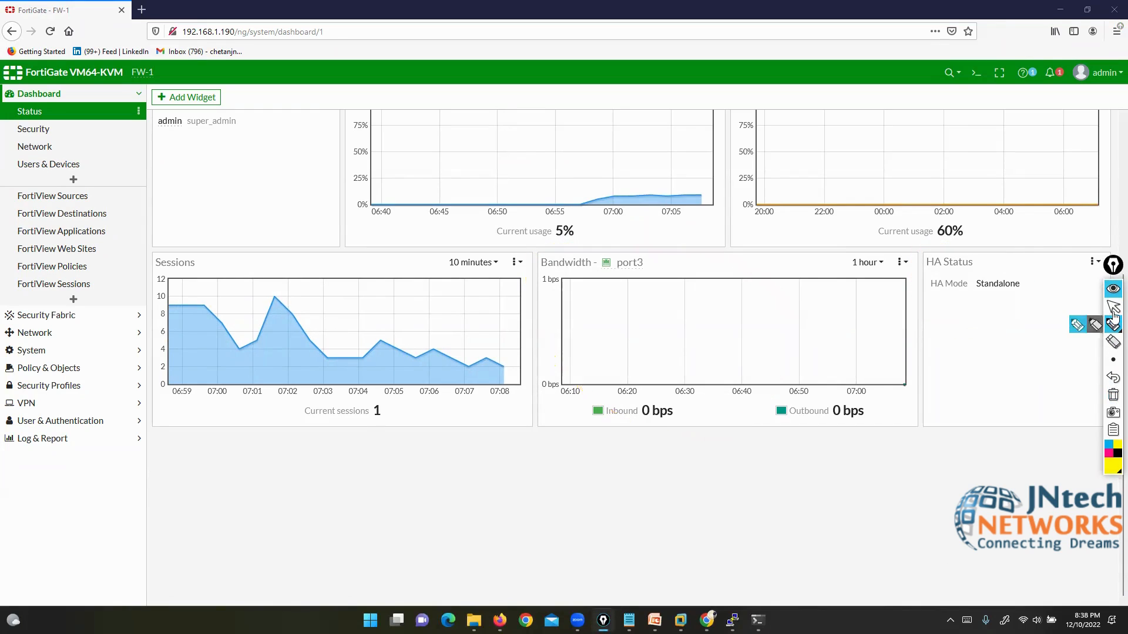
left_click(1113, 306)
Step: Remove the port3 Bandwidth widget through its options menu
left_click(902, 262)
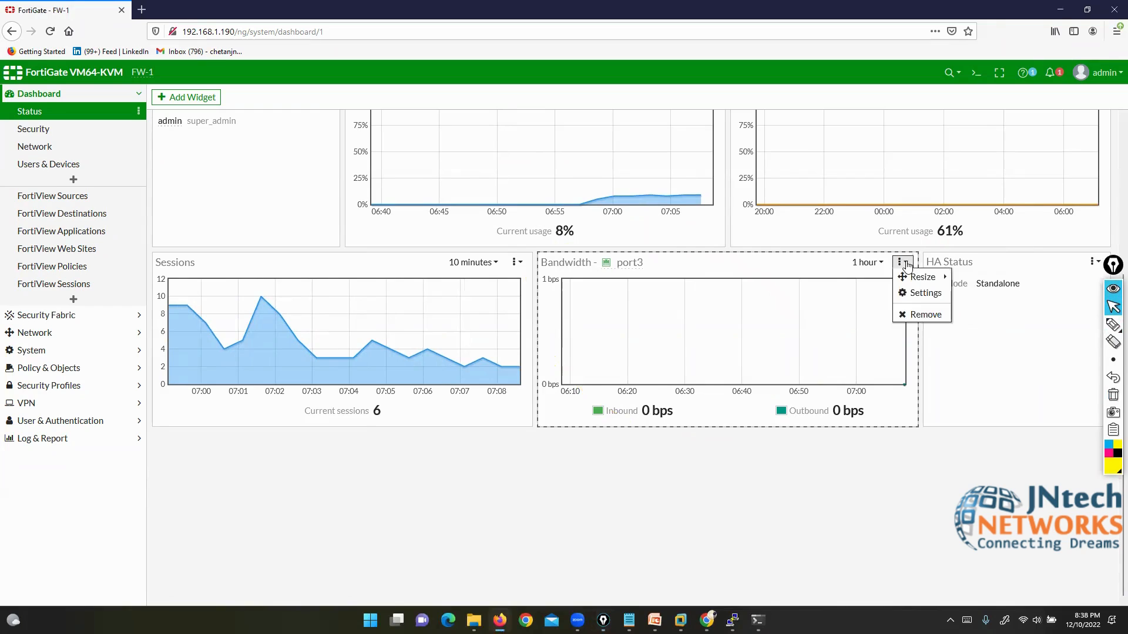
left_click(924, 316)
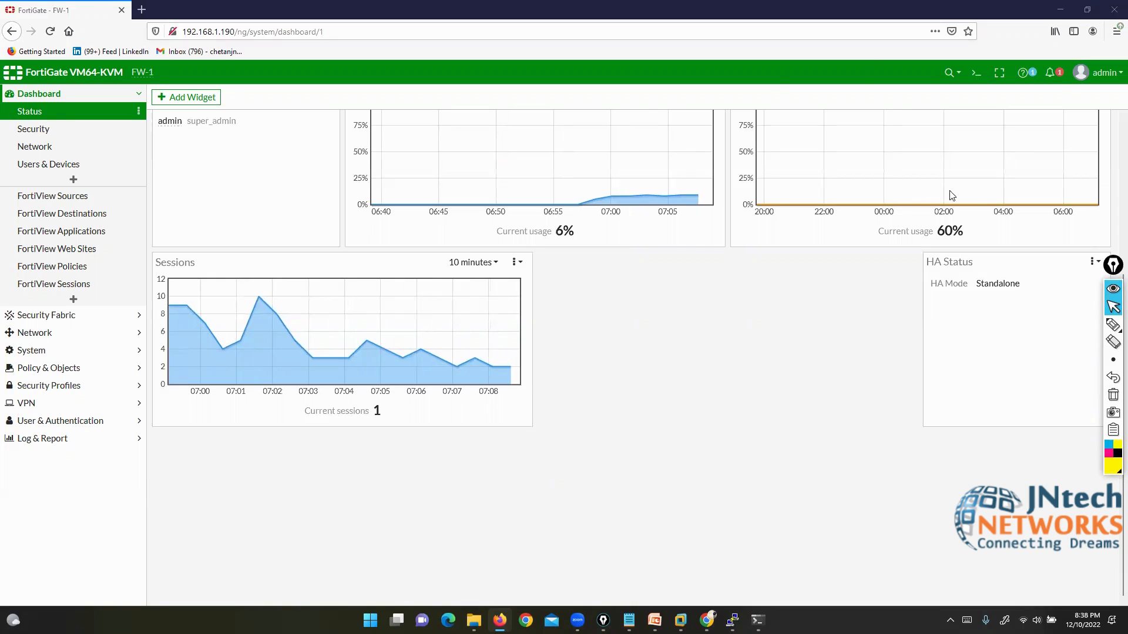
scroll(897, 414, "up", 4)
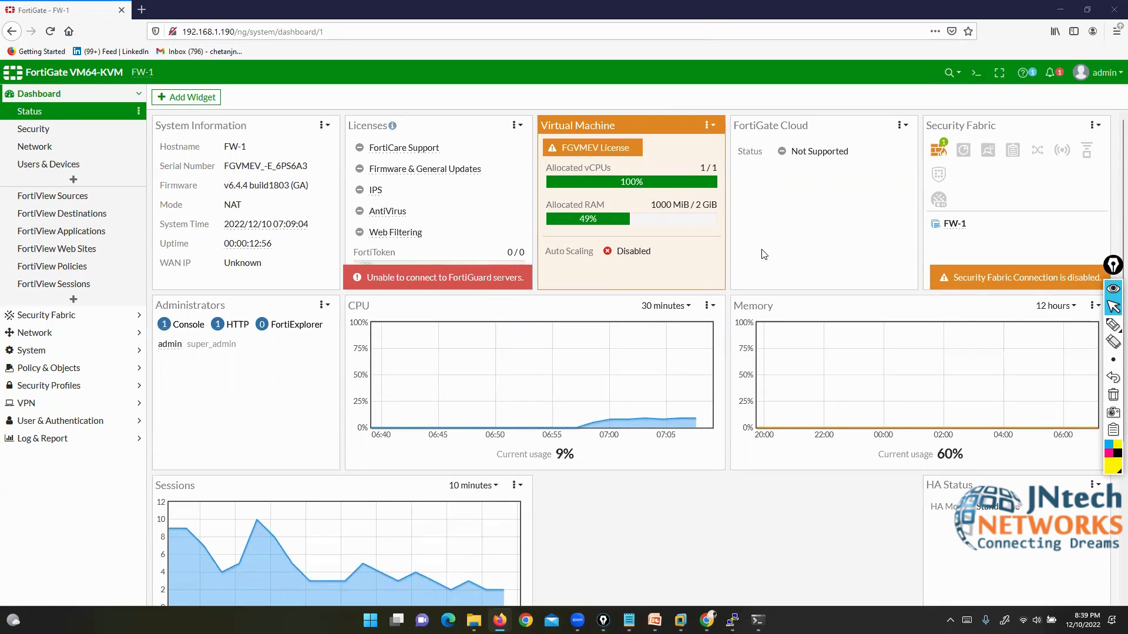
scroll(764, 254, "down", 2)
scroll(764, 254, "down", 2)
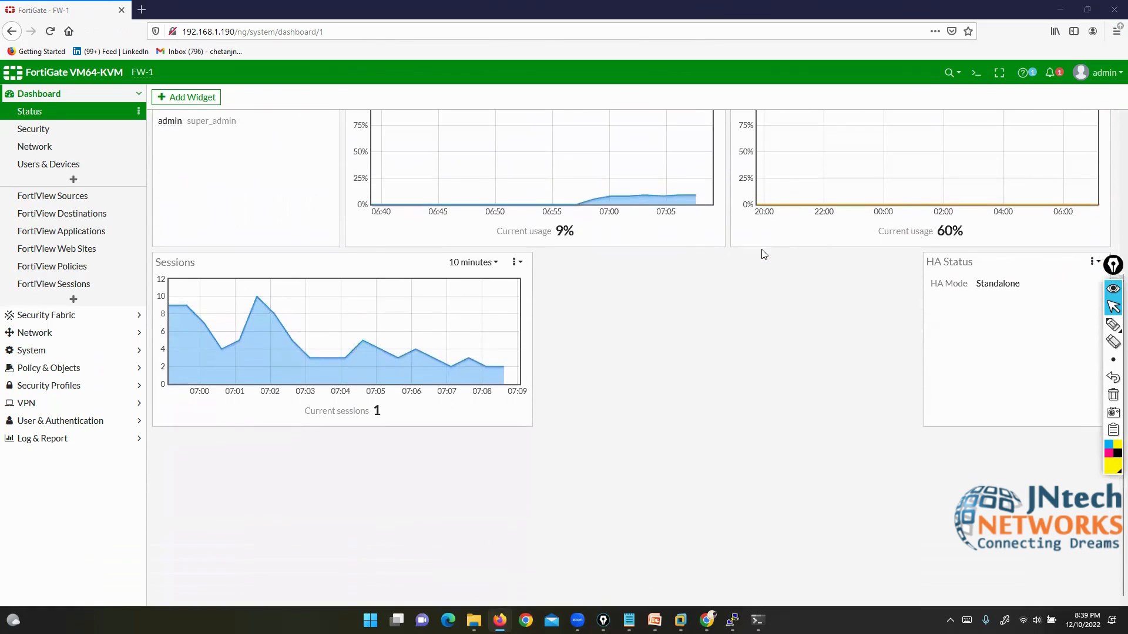
scroll(764, 254, "up", 5)
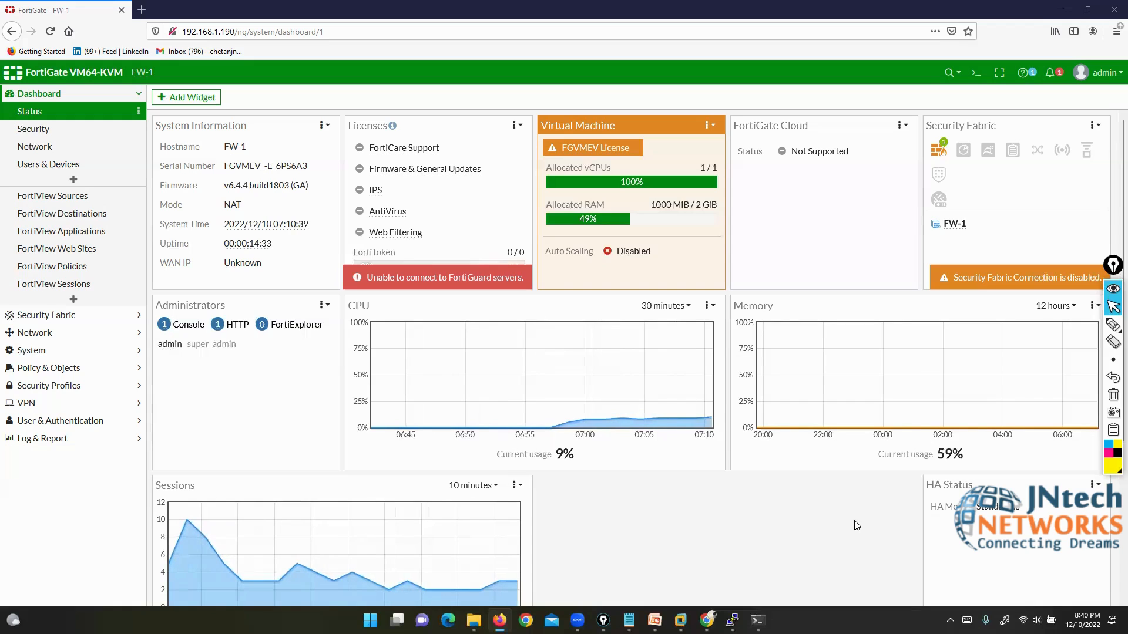
left_click(1080, 327)
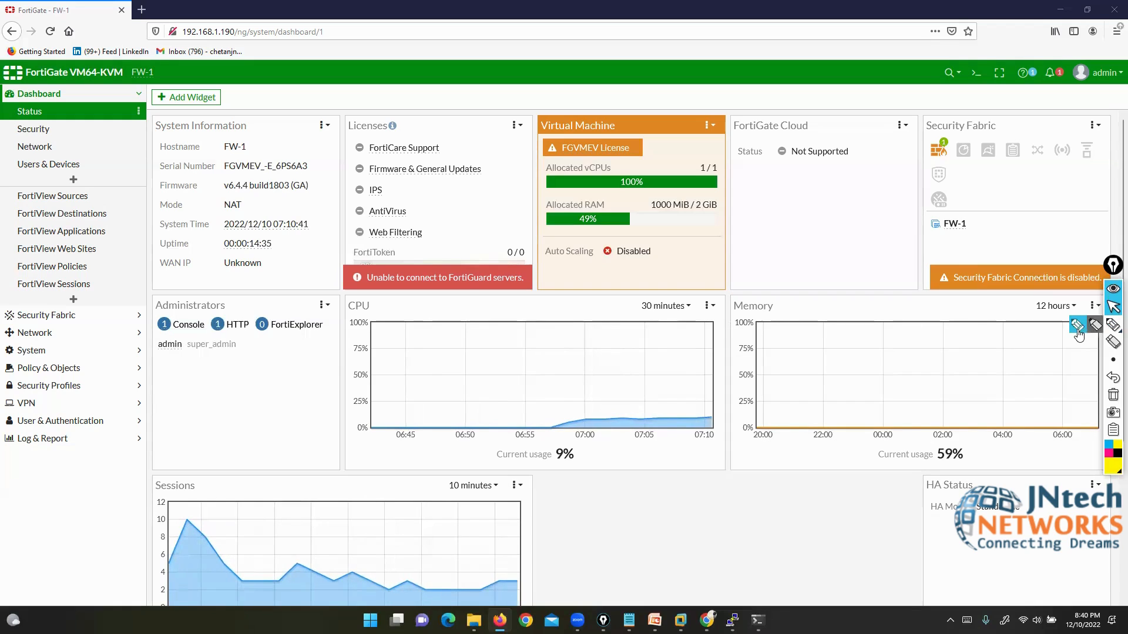
left_click_drag(392, 186, 437, 209)
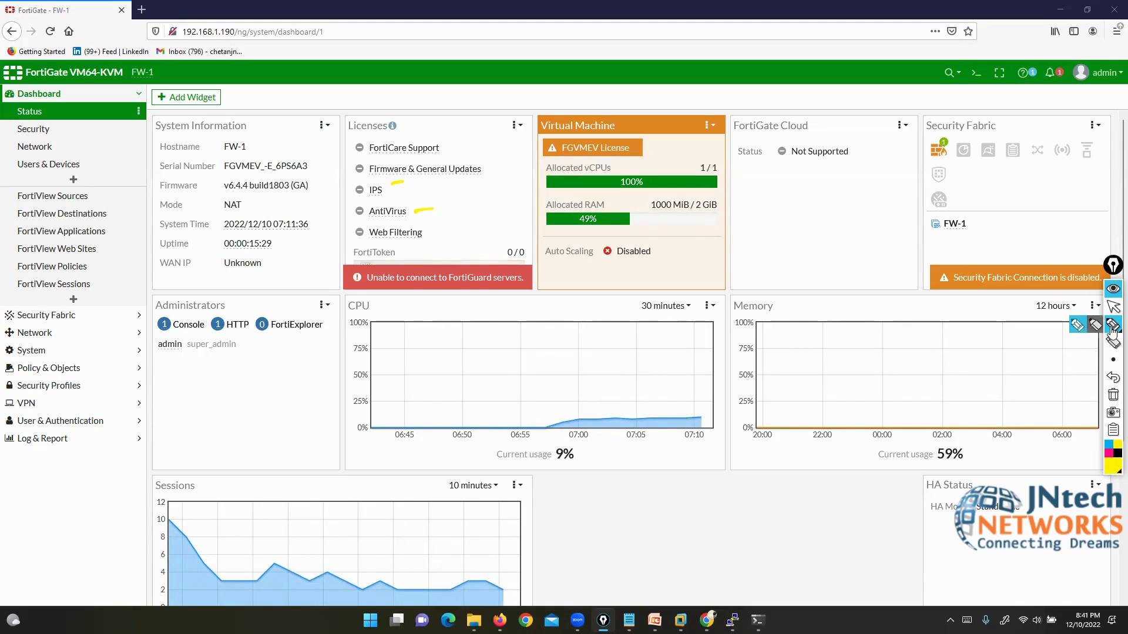
mouse_move(717, 411)
left_mouse_down()
mouse_move(346, 419)
mouse_move(118, 611)
mouse_move(809, 599)
mouse_move(740, 401)
left_mouse_up()
mouse_move(220, 465)
left_mouse_down()
mouse_move(131, 511)
mouse_move(235, 461)
left_mouse_up()
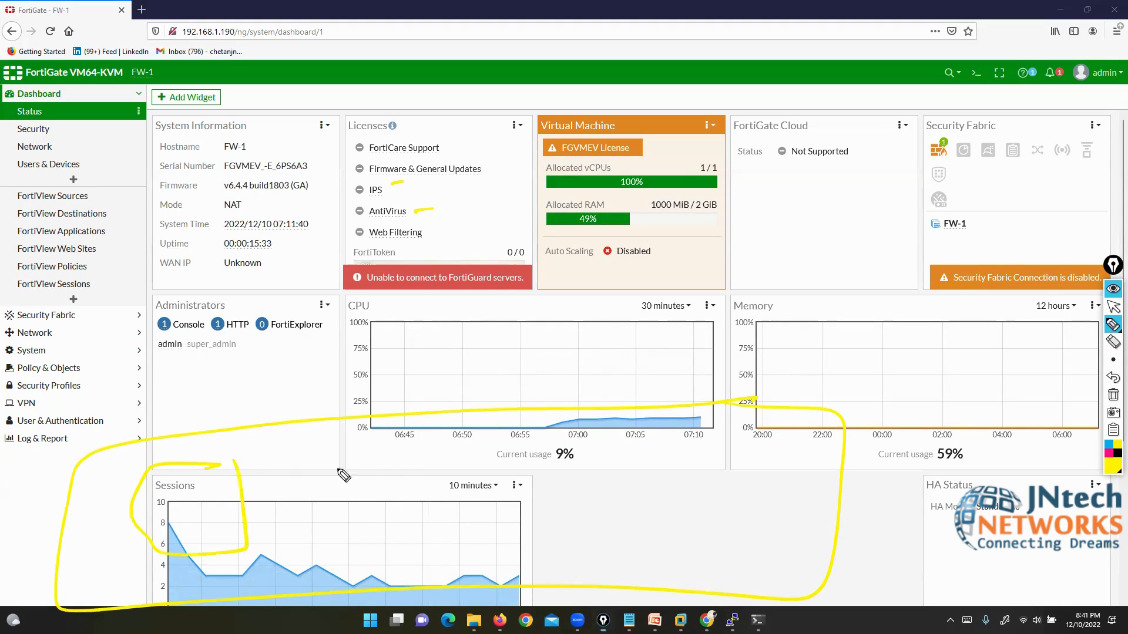
left_click_drag(405, 470, 426, 492)
mouse_move(602, 469)
left_mouse_down()
mouse_move(560, 532)
mouse_move(646, 482)
left_mouse_up()
mouse_move(784, 470)
left_mouse_down()
mouse_move(737, 539)
mouse_move(790, 469)
left_mouse_up()
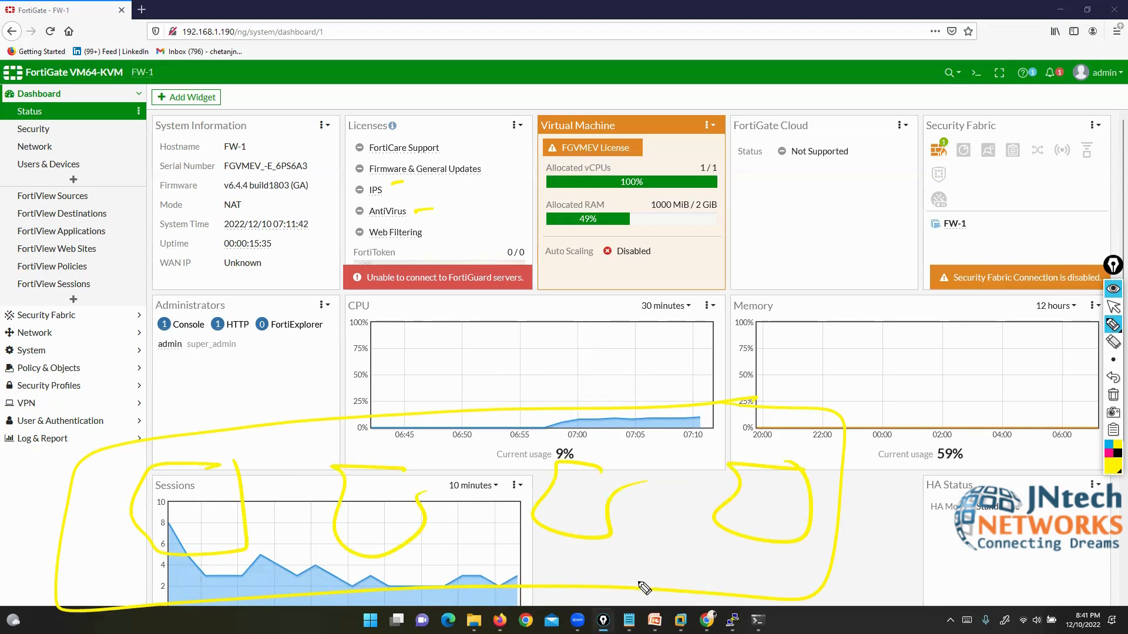
left_click_drag(226, 460, 147, 535)
left_click_drag(147, 468, 213, 531)
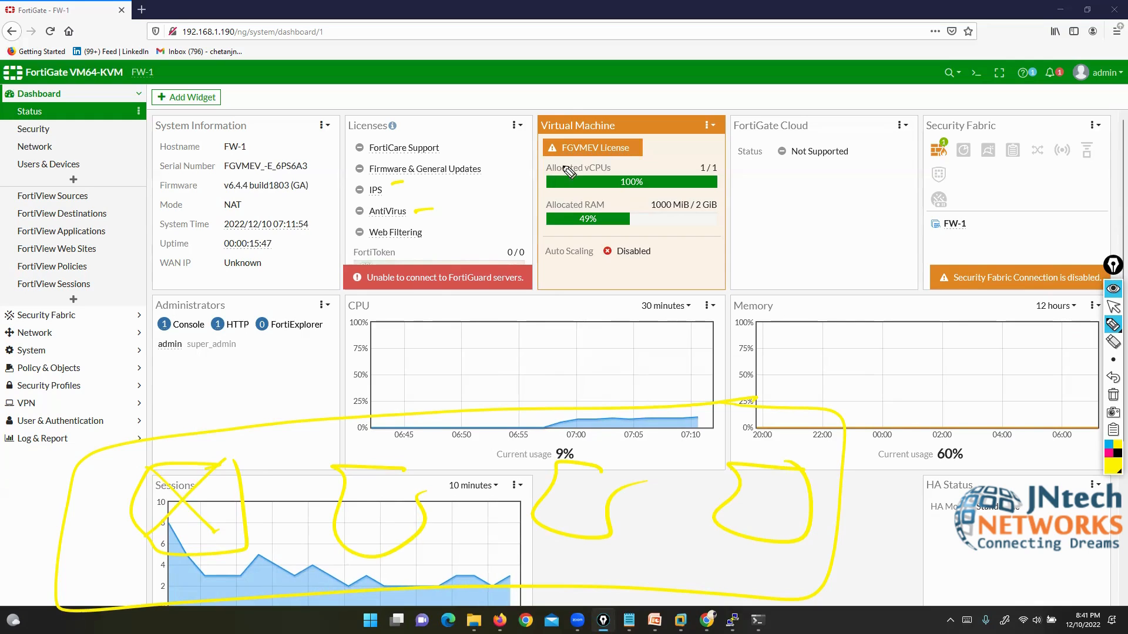
mouse_move(561, 101)
left_mouse_down()
mouse_move(410, 189)
mouse_move(598, 171)
left_mouse_up()
left_click_drag(600, 121, 554, 106)
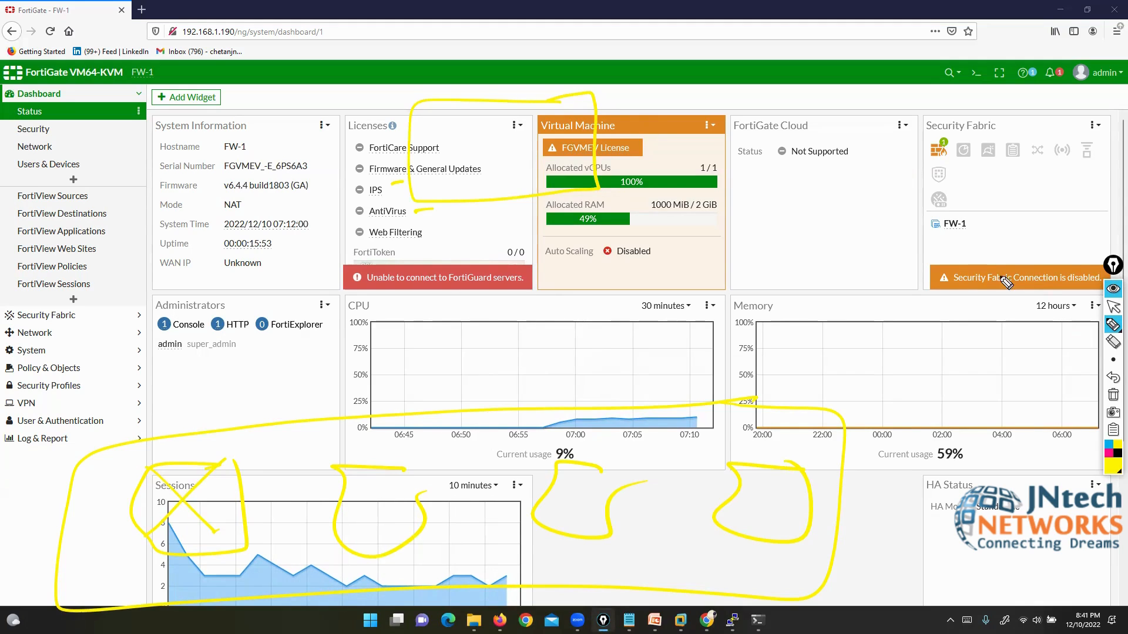
left_click(1113, 395)
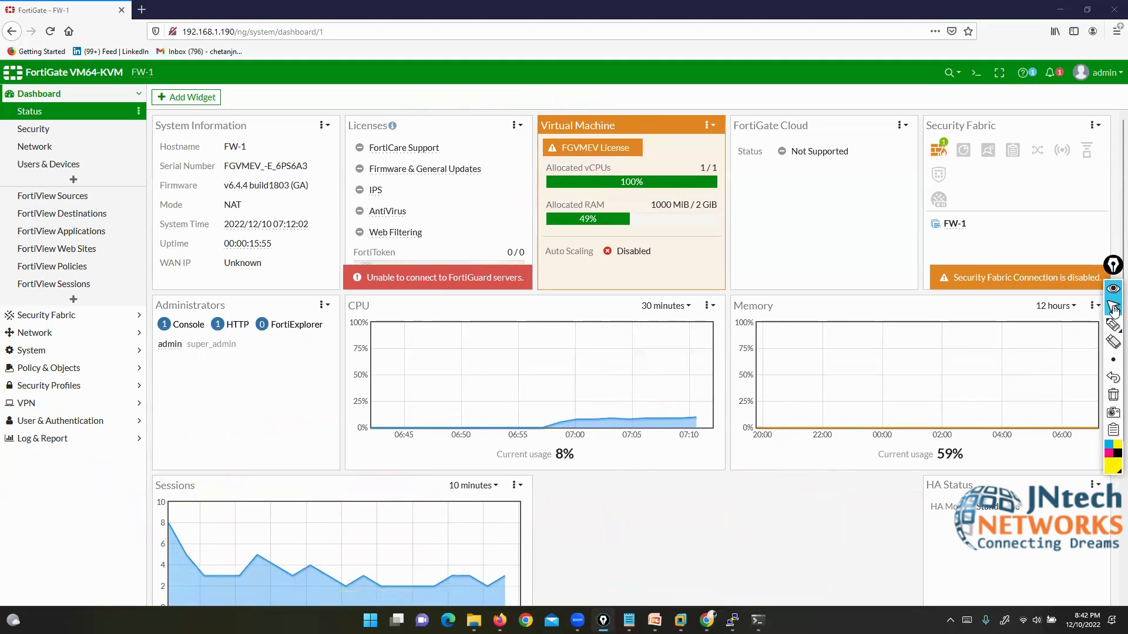
left_click(1113, 306)
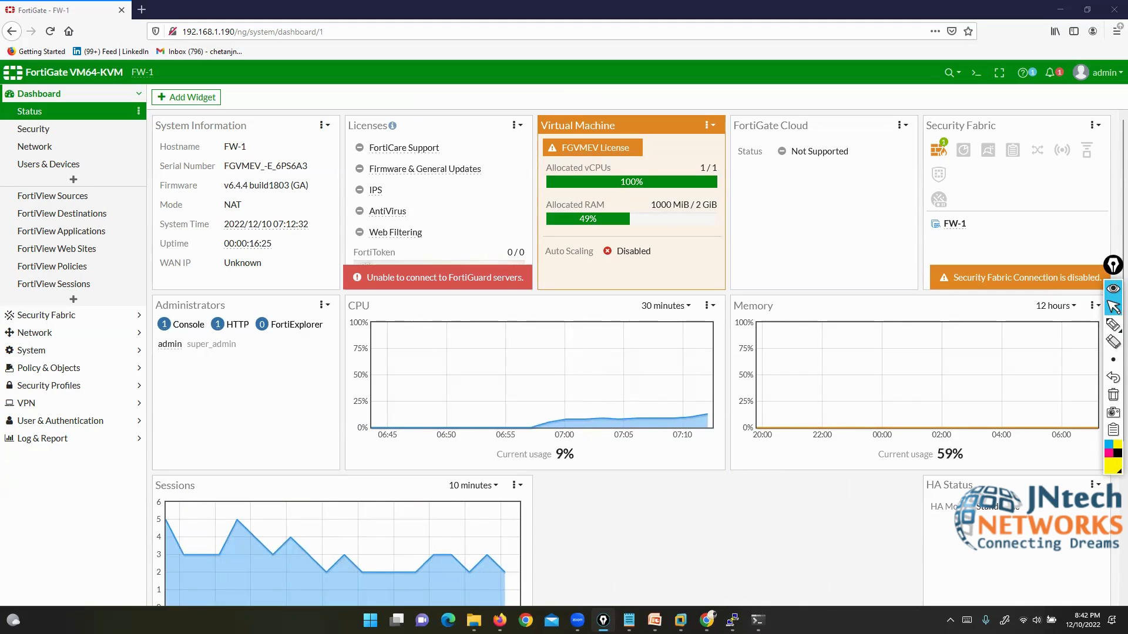
left_click(1113, 324)
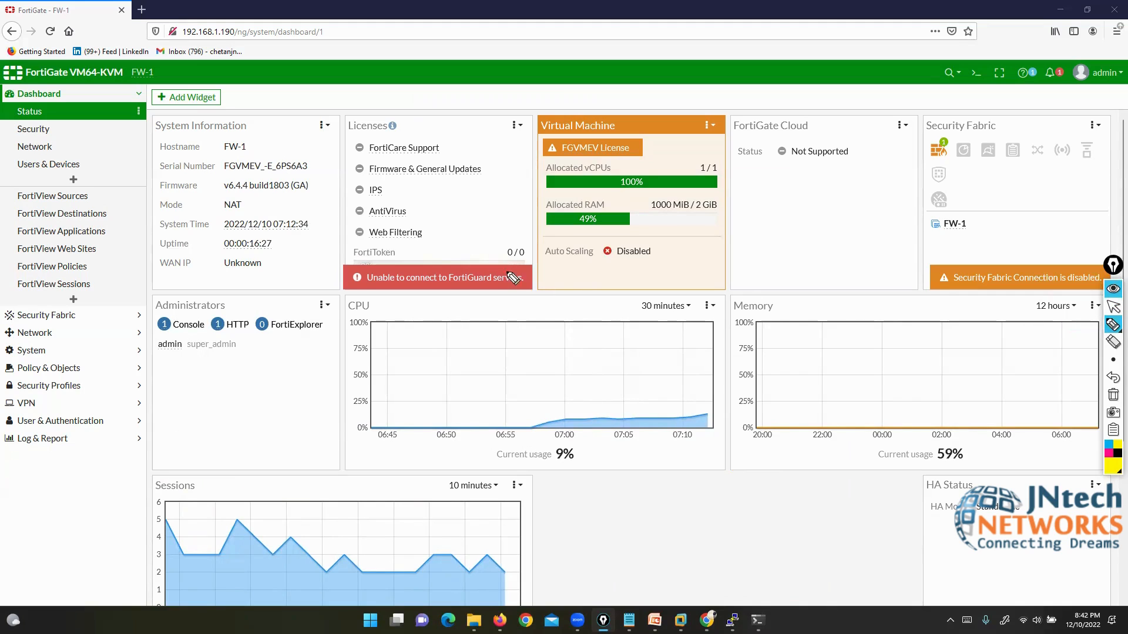
mouse_move(551, 271)
left_mouse_down()
mouse_move(526, 270)
mouse_move(536, 347)
mouse_move(547, 271)
left_mouse_up()
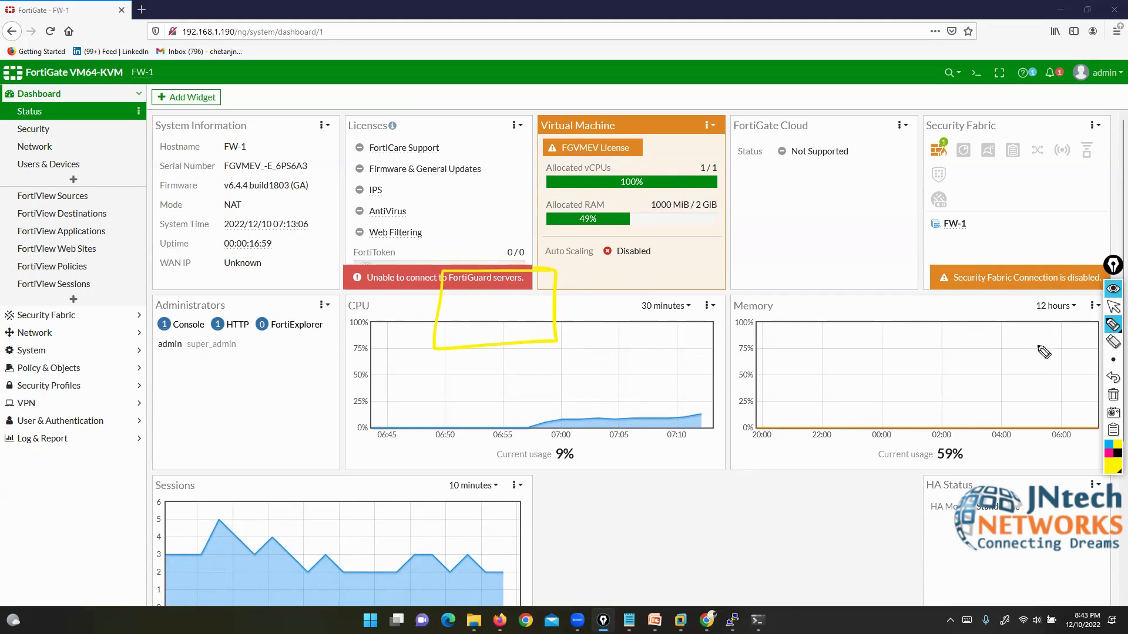
left_click(1112, 395)
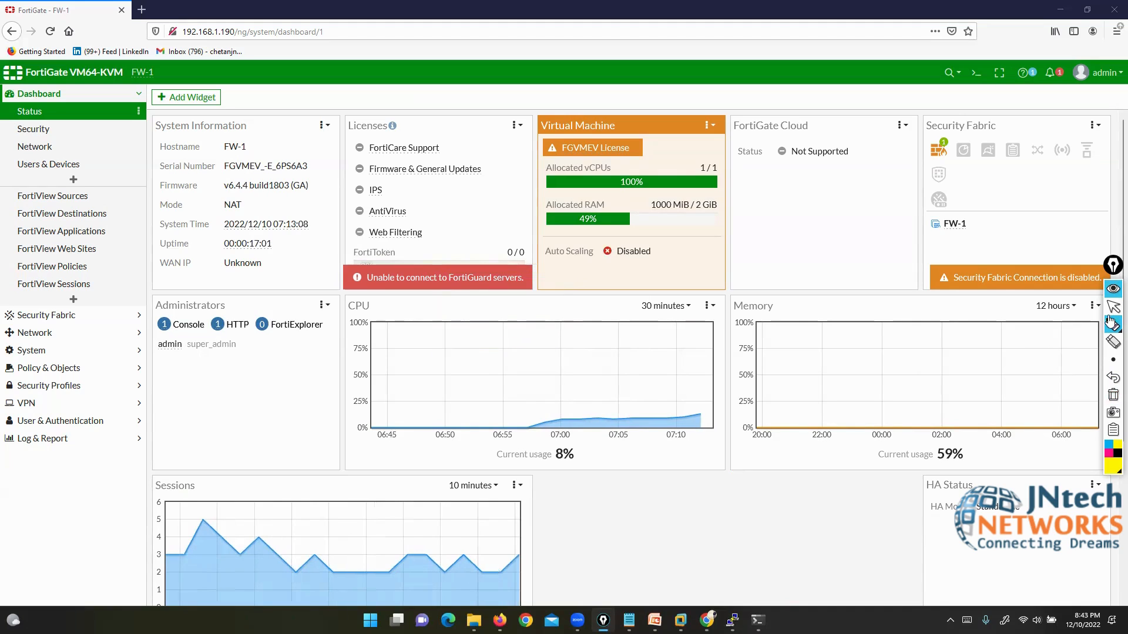
left_click(1111, 311)
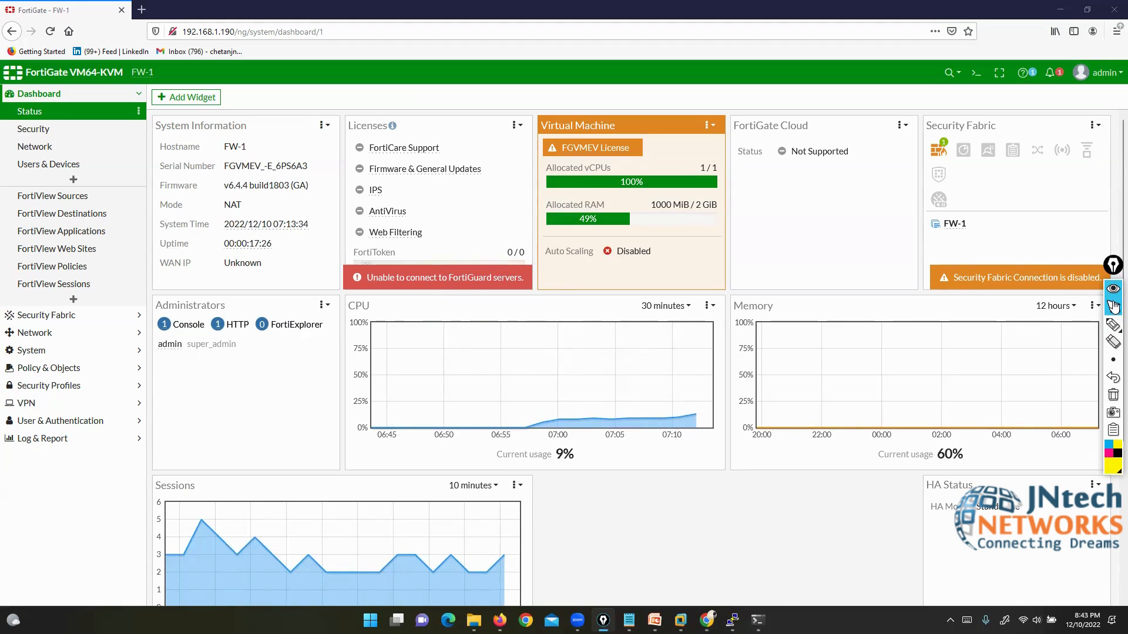
left_click(1113, 306)
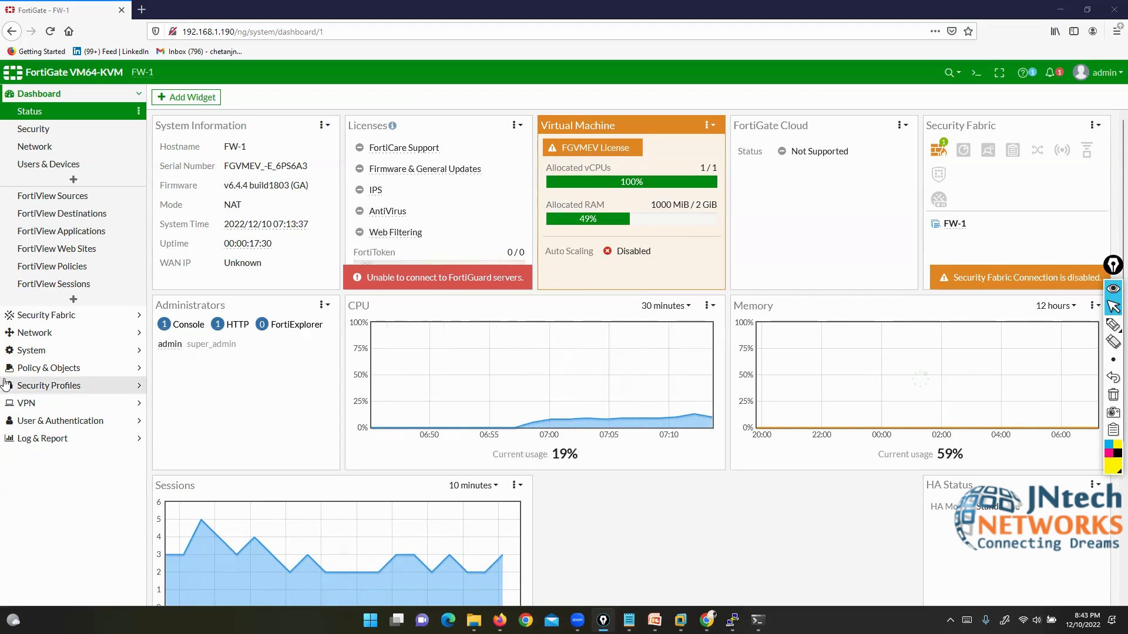
left_click(694, 546)
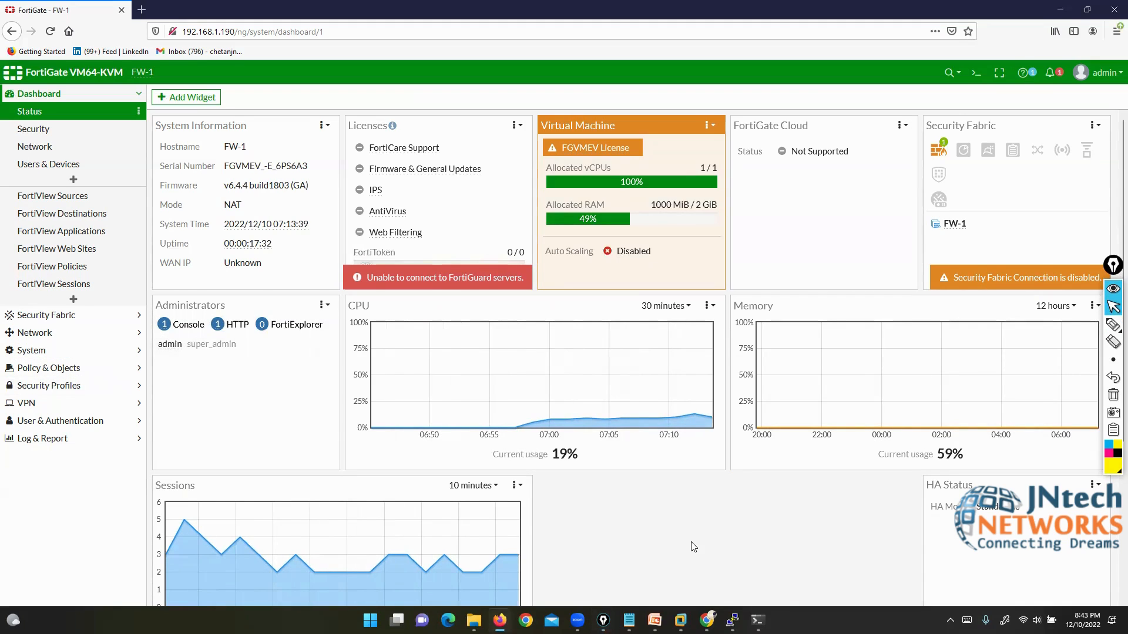
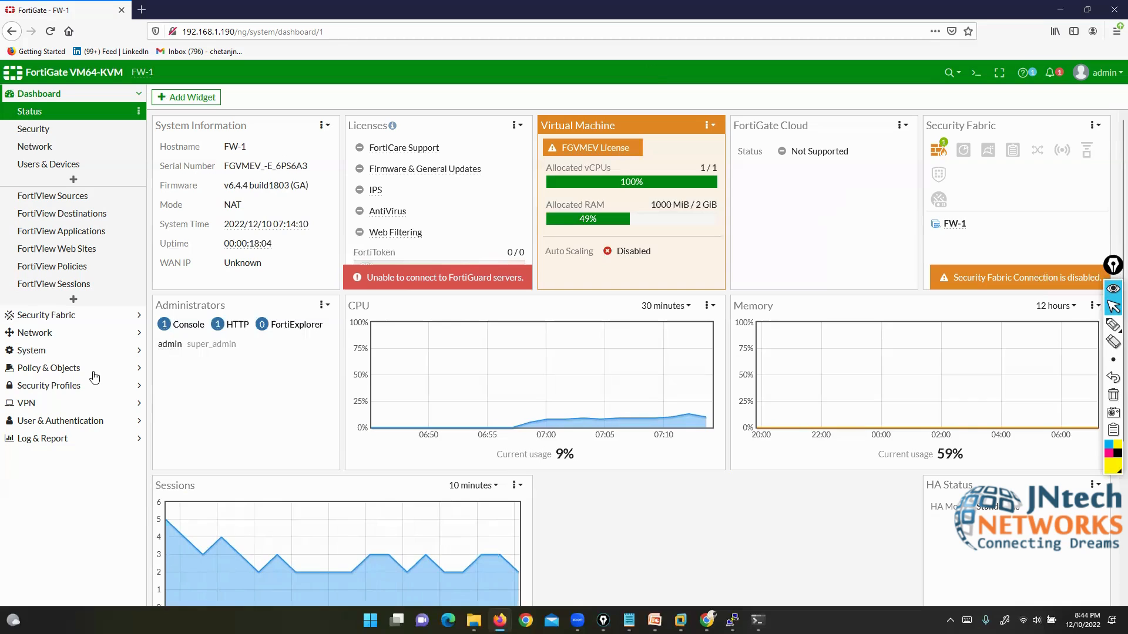
Step: Open System > Firmware showing FortiOS v6.4.4 build1803, then cancel the firmware file browse dialog
left_click(94, 315)
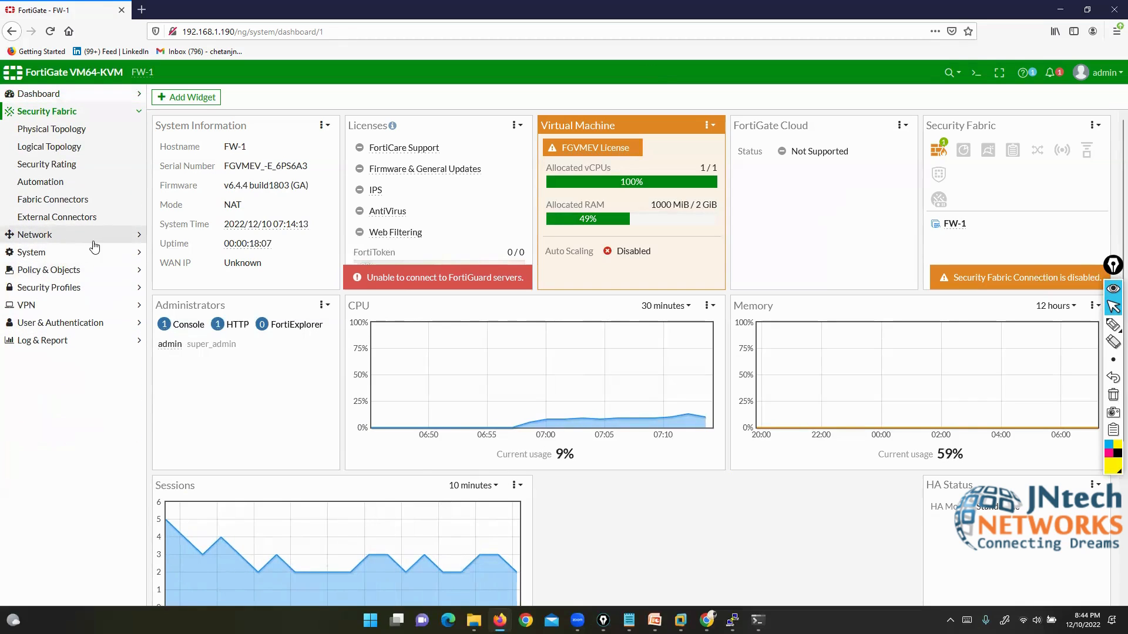
left_click(32, 253)
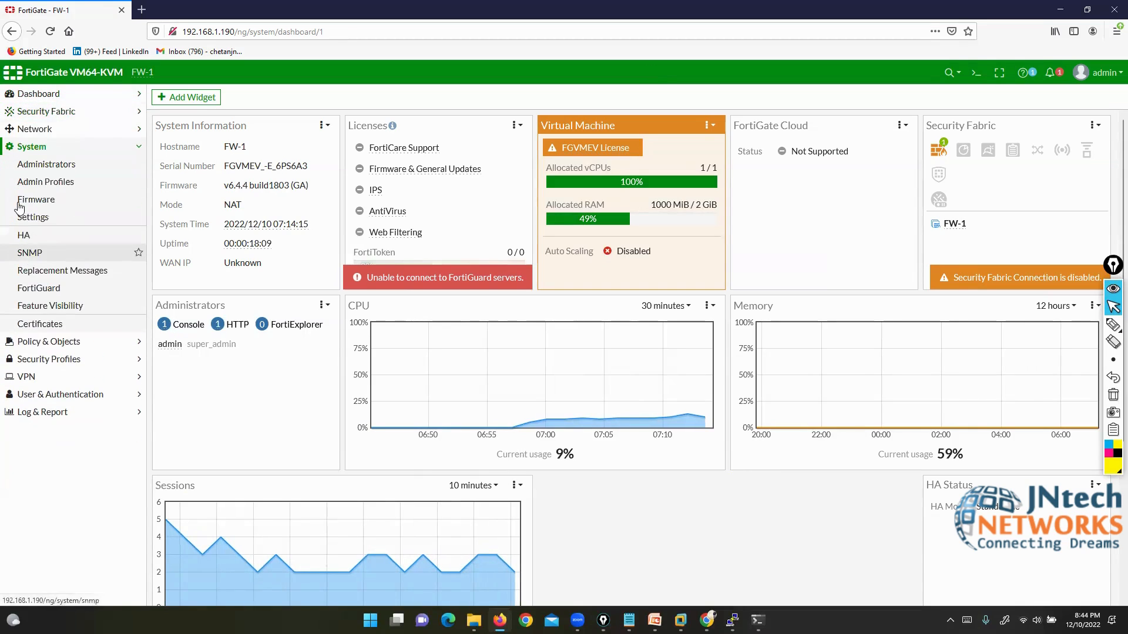
left_click(36, 200)
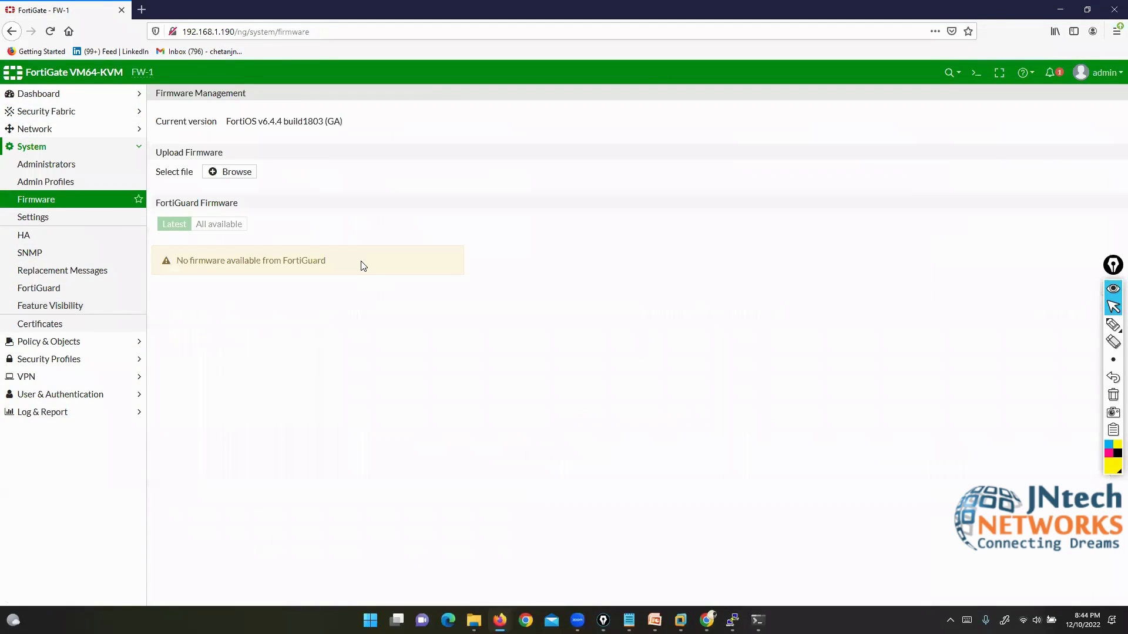
left_click(218, 174)
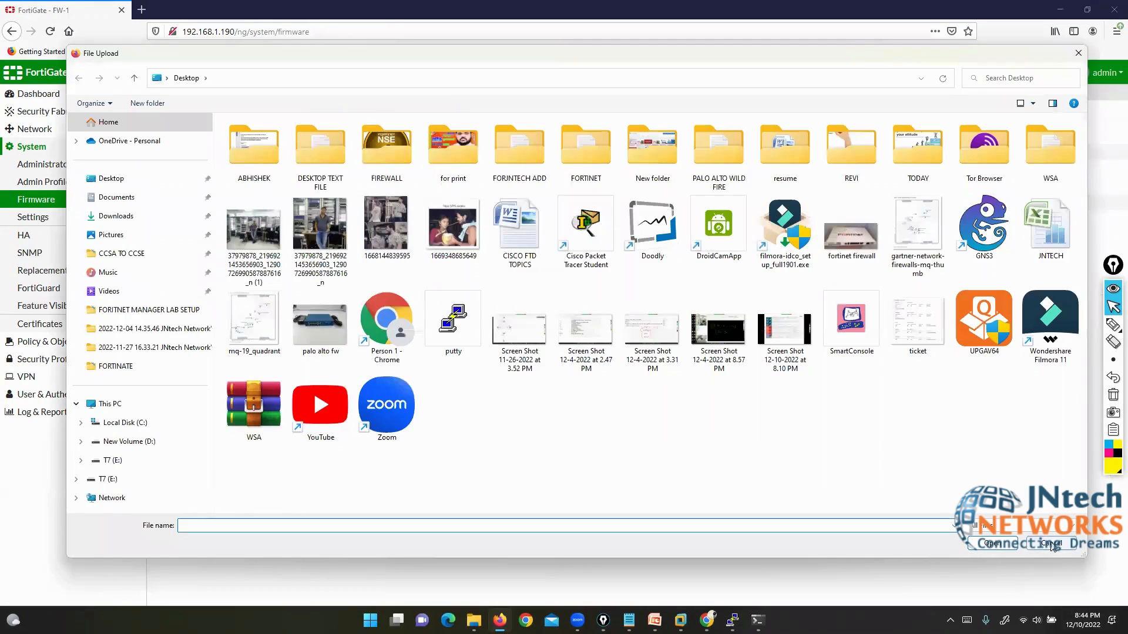
left_click(1051, 544)
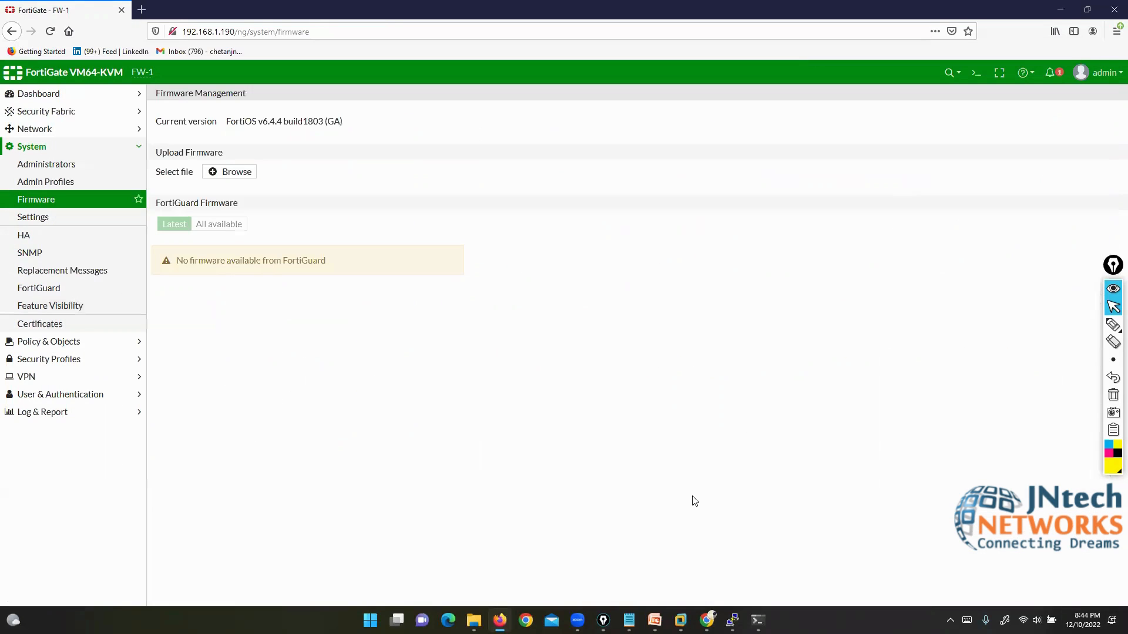
Step: Return to Dashboard > Status and review the first firewall topic in the notes before hiding them
left_click(33, 94)
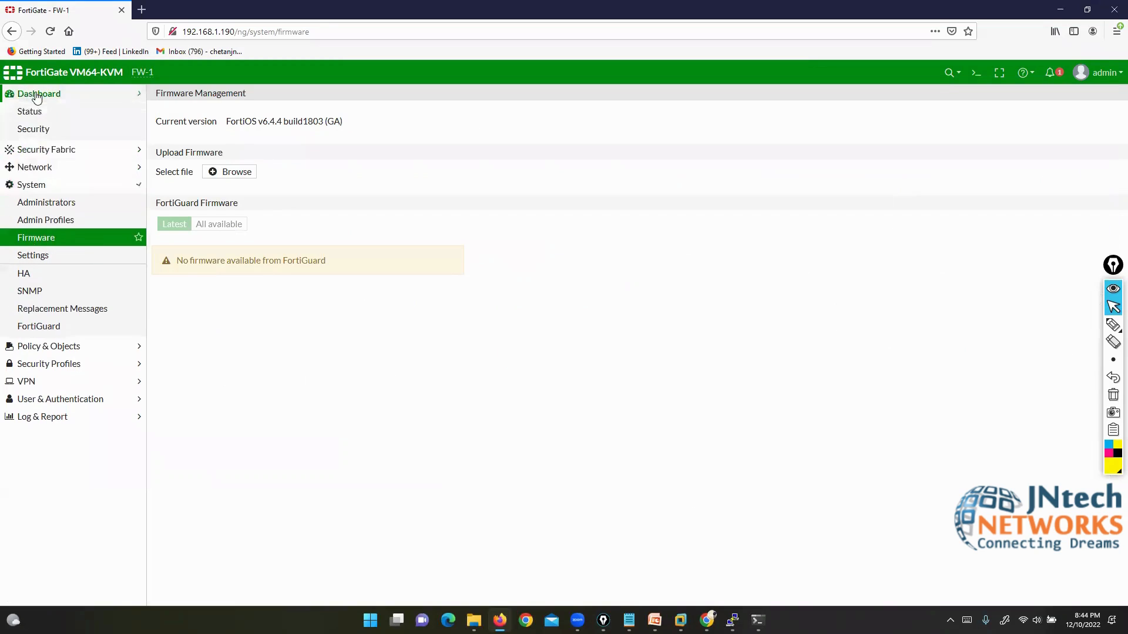
left_click(32, 113)
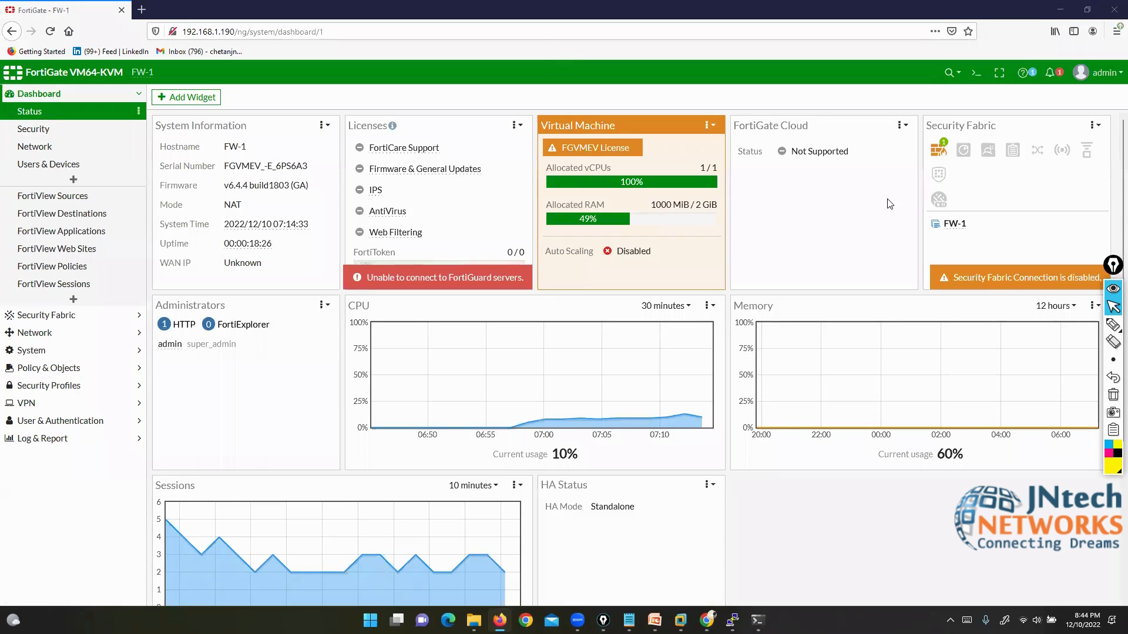
mouse_move(632, 614)
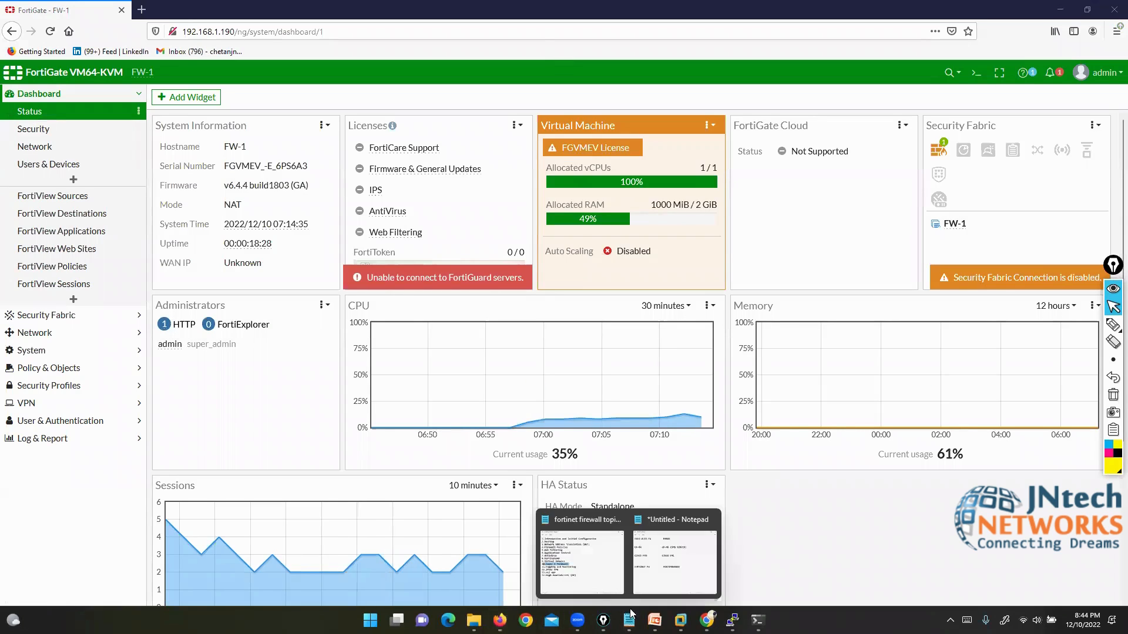
left_click(581, 563)
left_click_drag(159, 126, 556, 128)
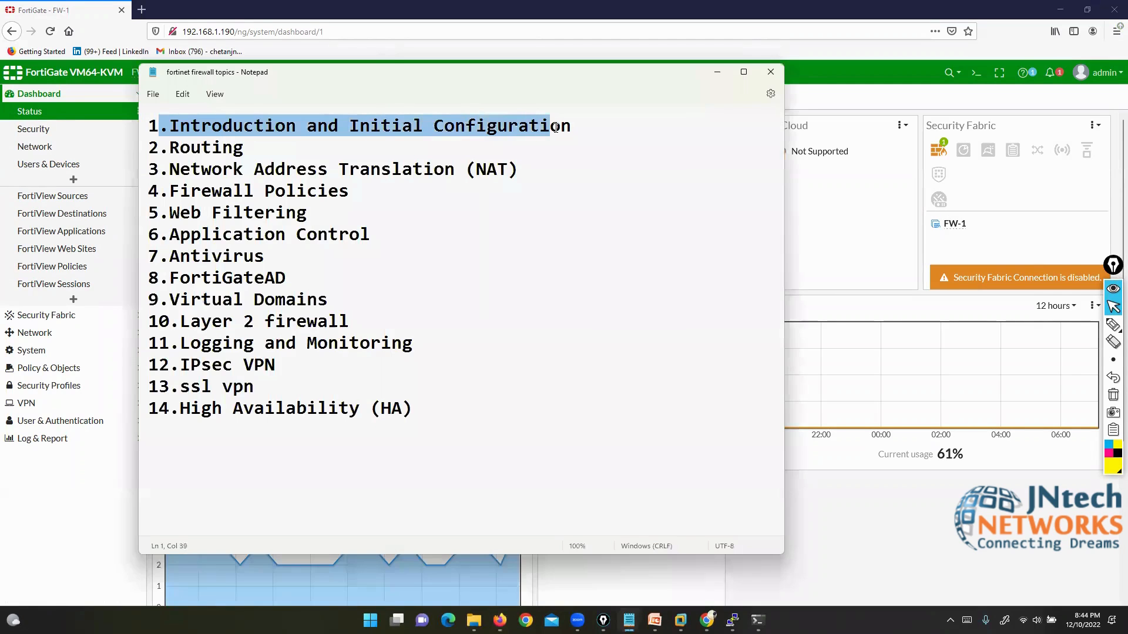
left_click(717, 71)
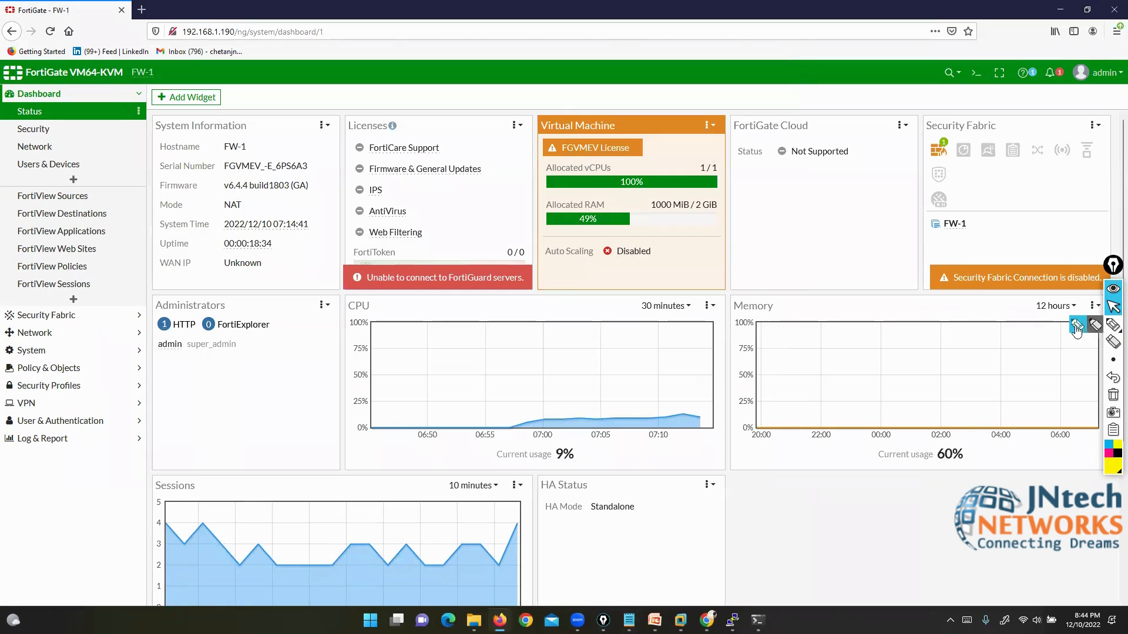
Step: Draw an emphasis mark near the header, clear it, and open the global search
left_click(1113, 324)
mouse_move(922, 47)
left_mouse_down()
mouse_move(935, 100)
mouse_move(1119, 108)
mouse_move(1026, 51)
mouse_move(924, 45)
left_mouse_up()
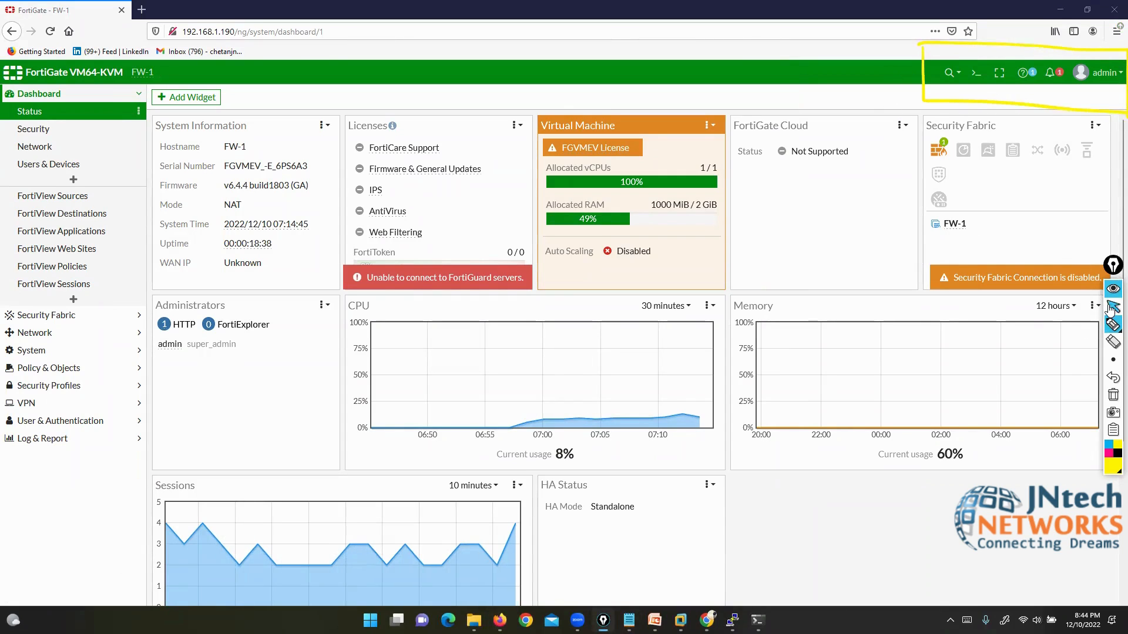
left_click(1113, 308)
left_click(1113, 395)
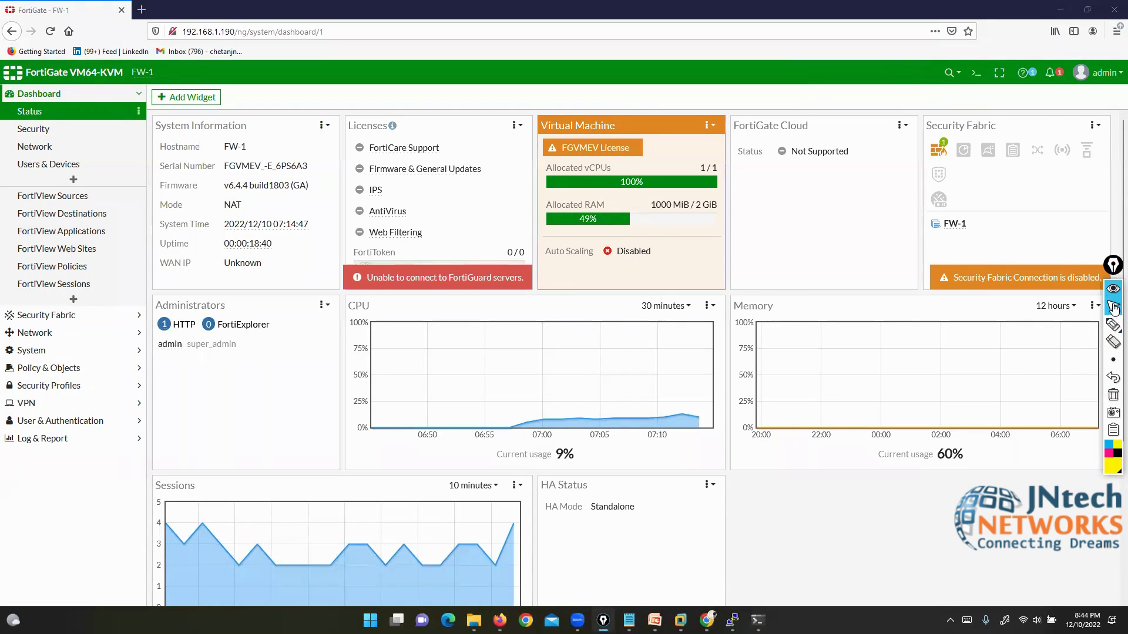
left_click(950, 73)
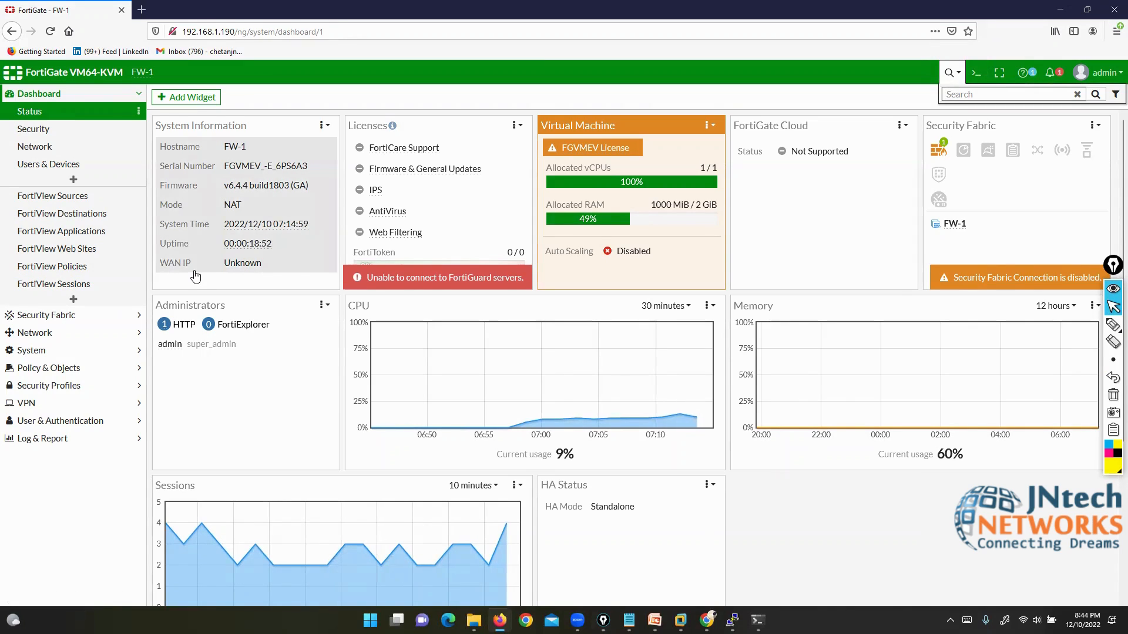
Step: Open Network > Interfaces and select the port2 interface
left_click(37, 332)
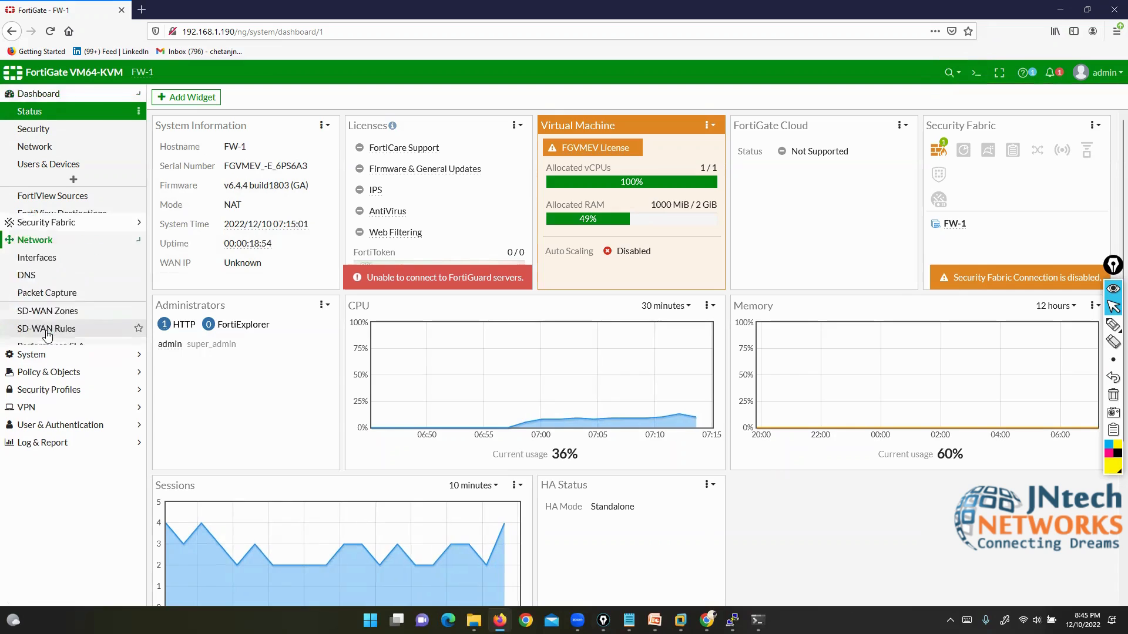
left_click(36, 147)
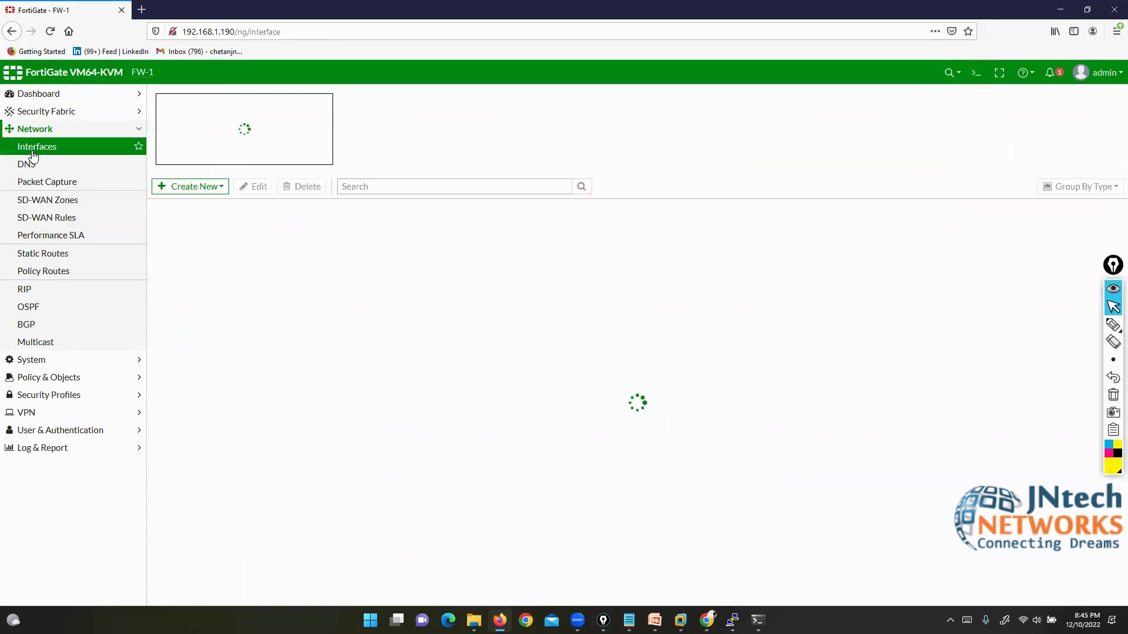
left_click(234, 355)
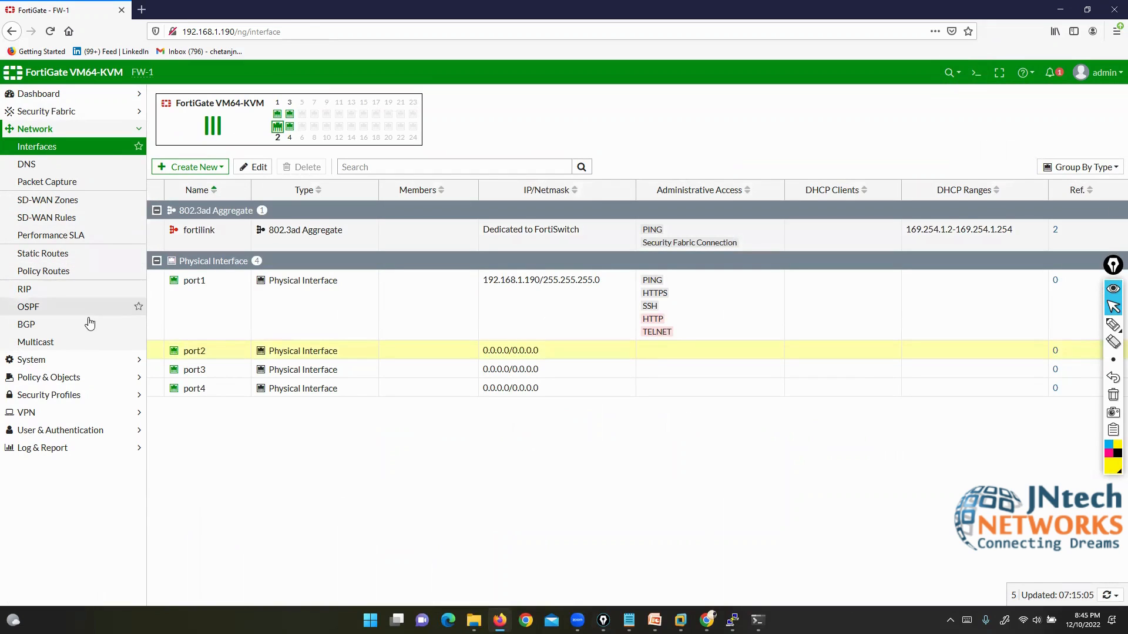
Step: Open the Firewall Policy list and expand Security Profiles, VPN, User & Authentication and Log & Report
left_click(86, 377)
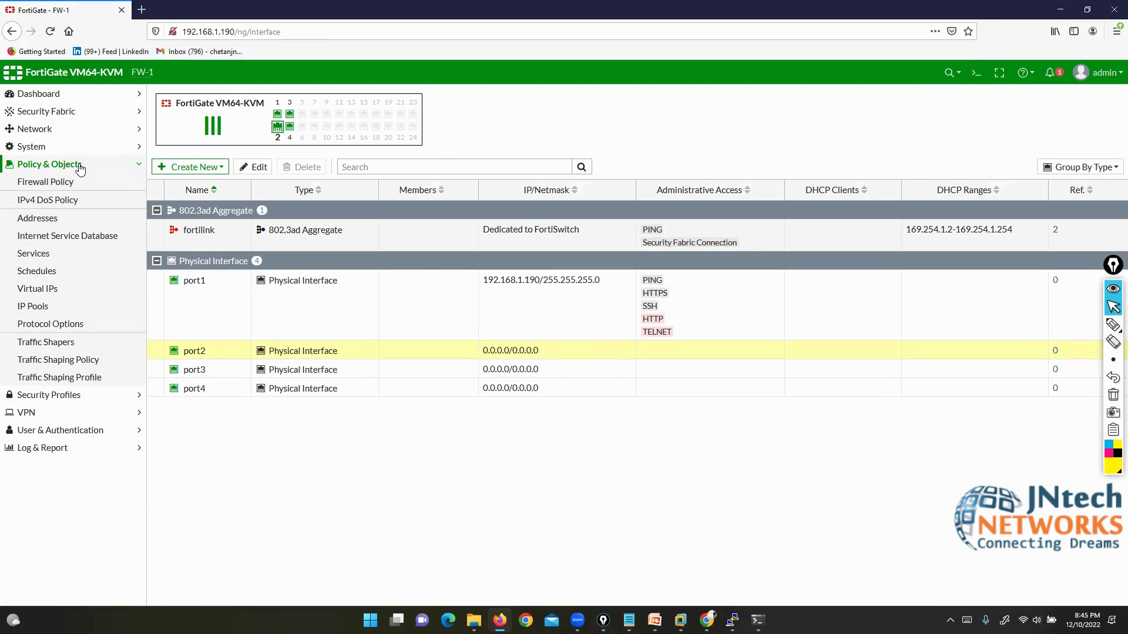
left_click(50, 180)
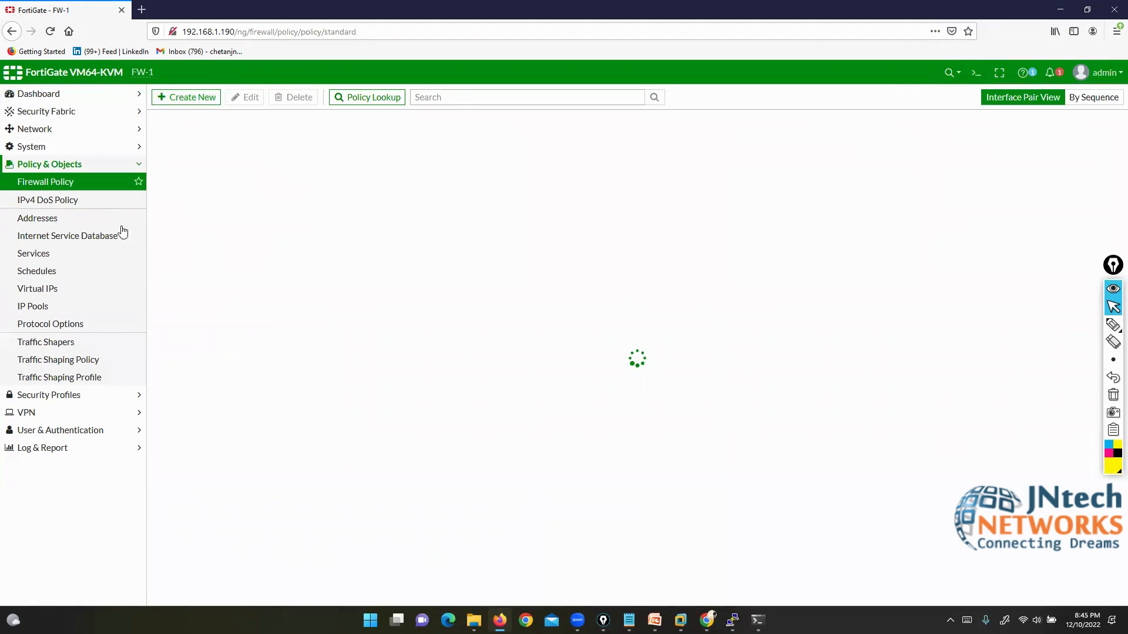
left_click(71, 395)
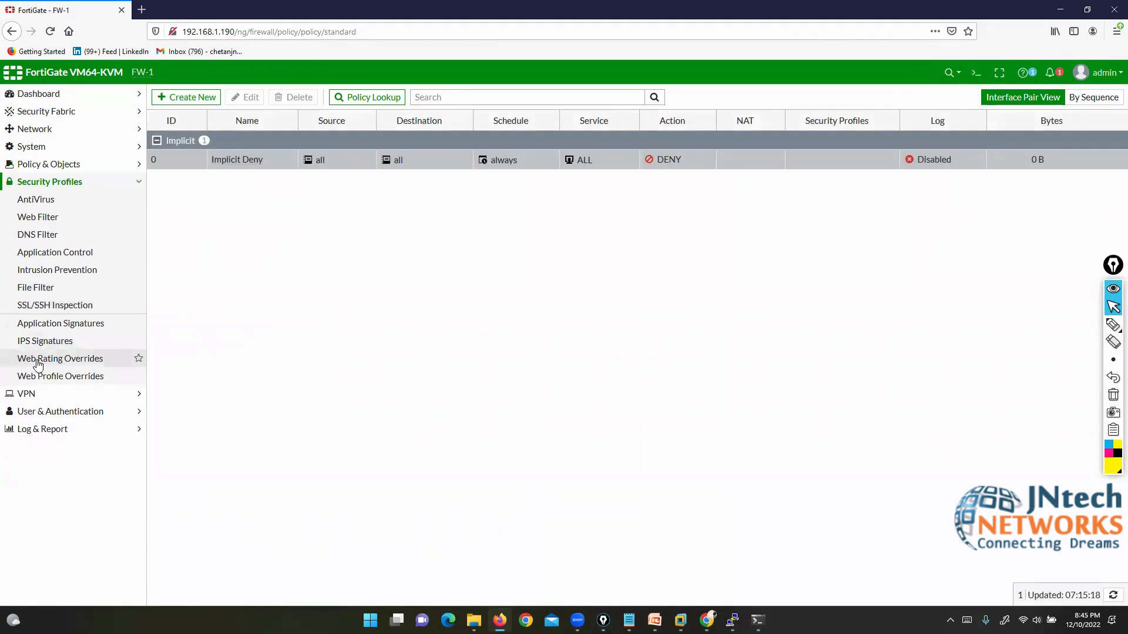
left_click(35, 394)
left_click(50, 339)
left_click(51, 359)
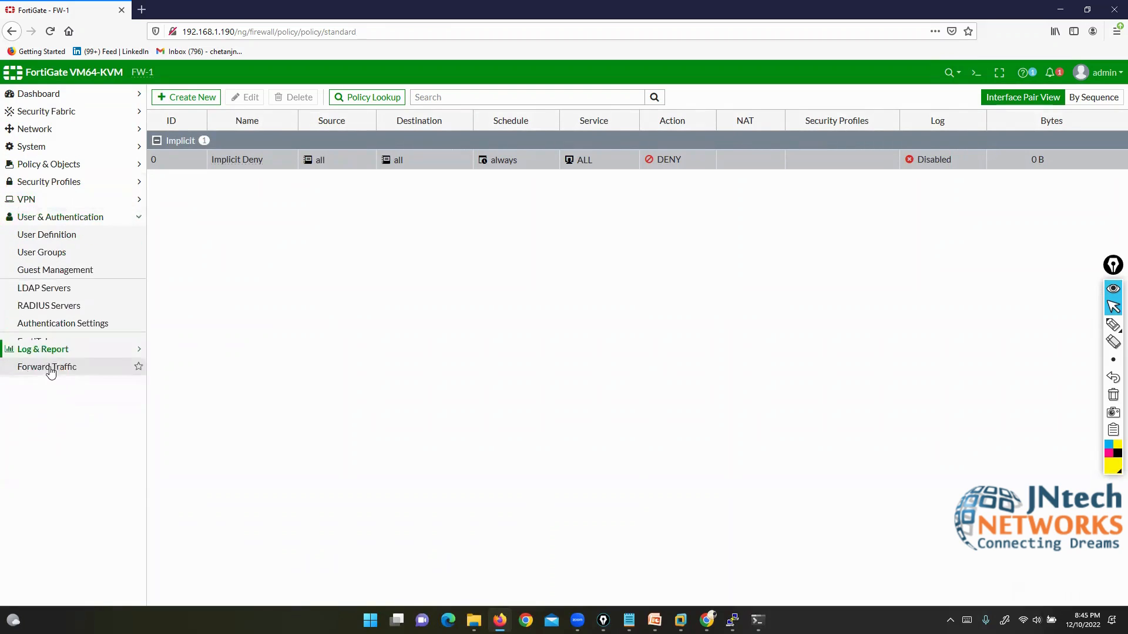
Step: Search for 'in' to jump to Network Interfaces, then clear and dismiss the search
left_click(950, 74)
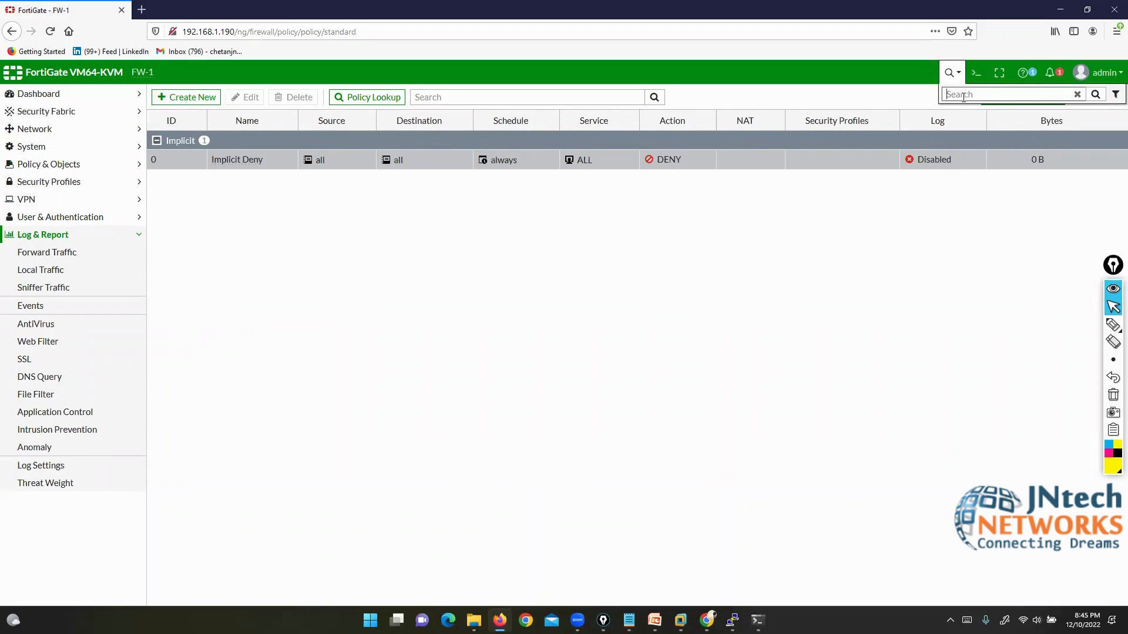
type("interface")
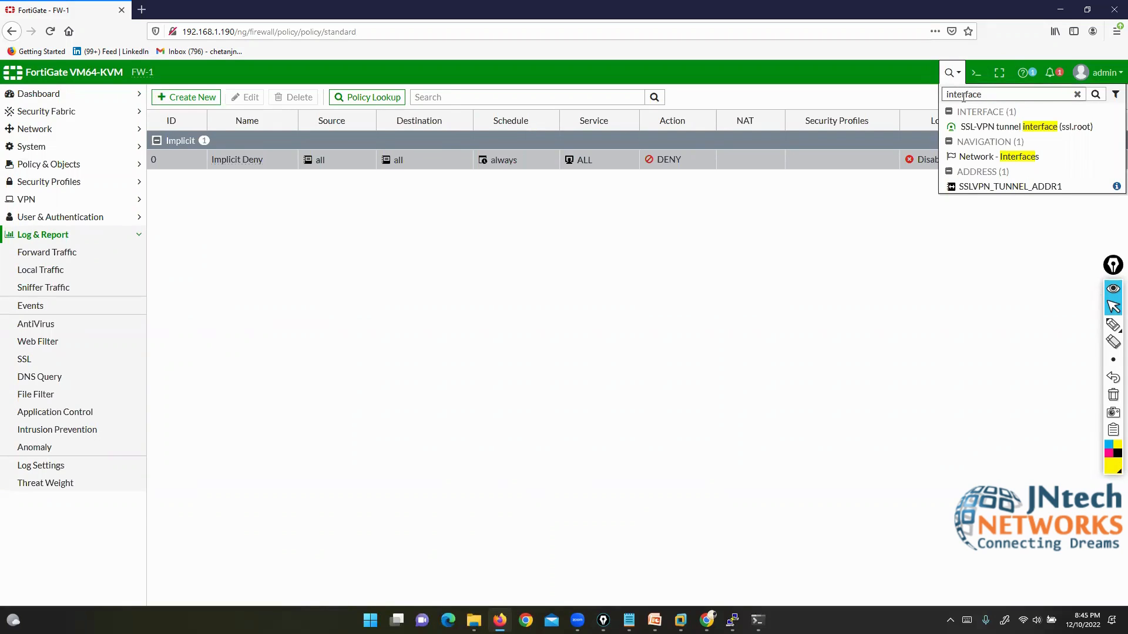
left_click(992, 161)
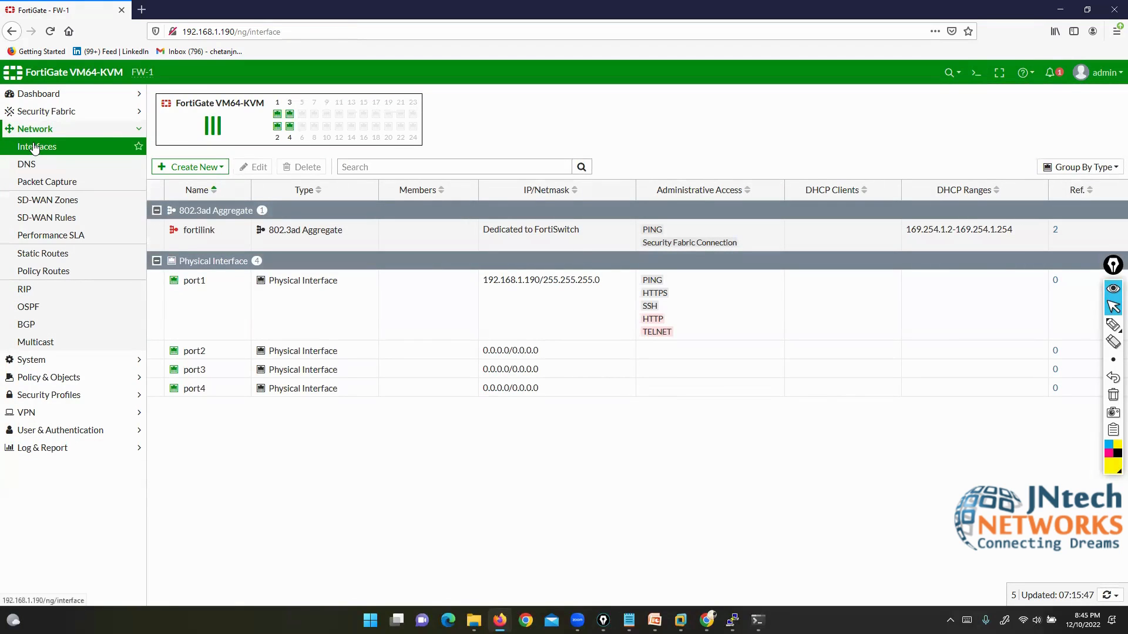
left_click(953, 74)
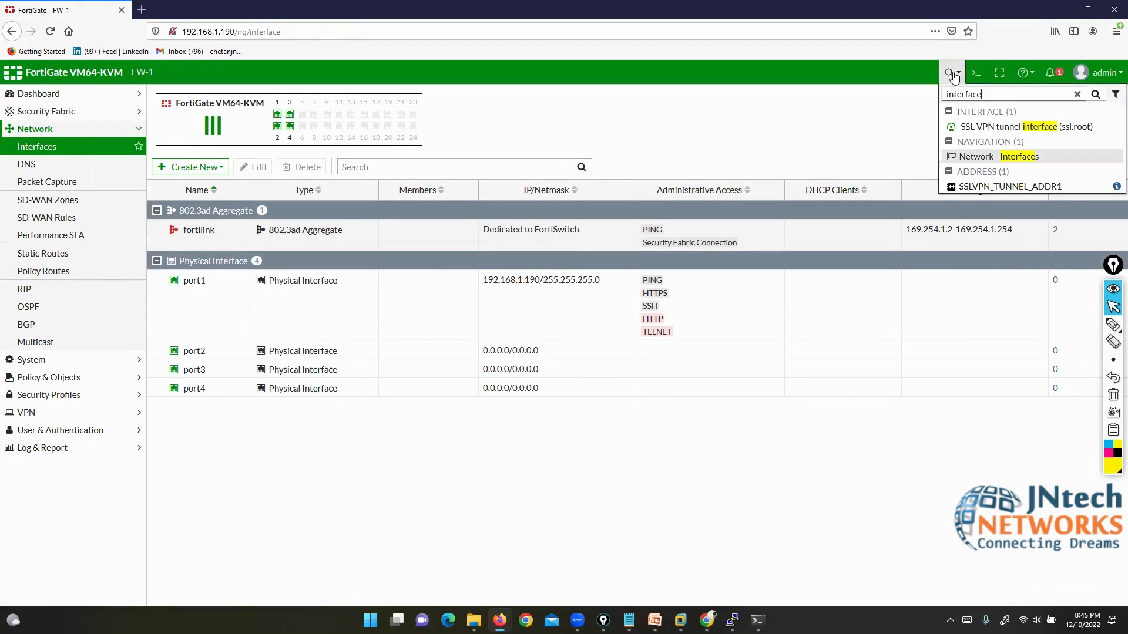
left_click(1077, 94)
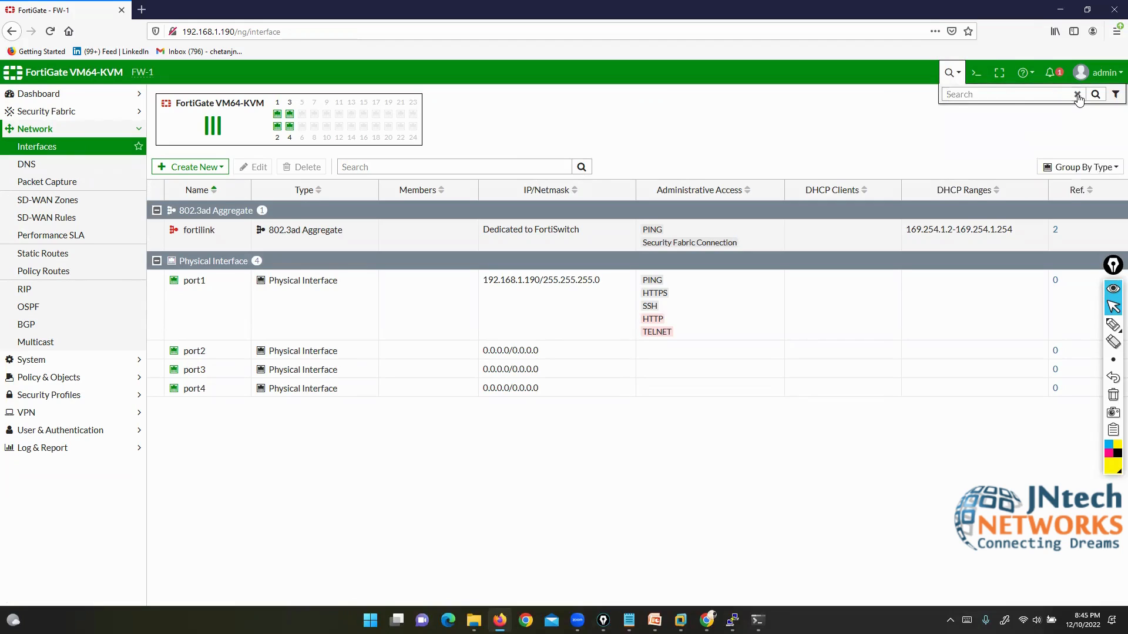
left_click(839, 121)
Step: Open the CLI console and glance at the PuTTY terminal and the EVE lab topology
left_click(979, 75)
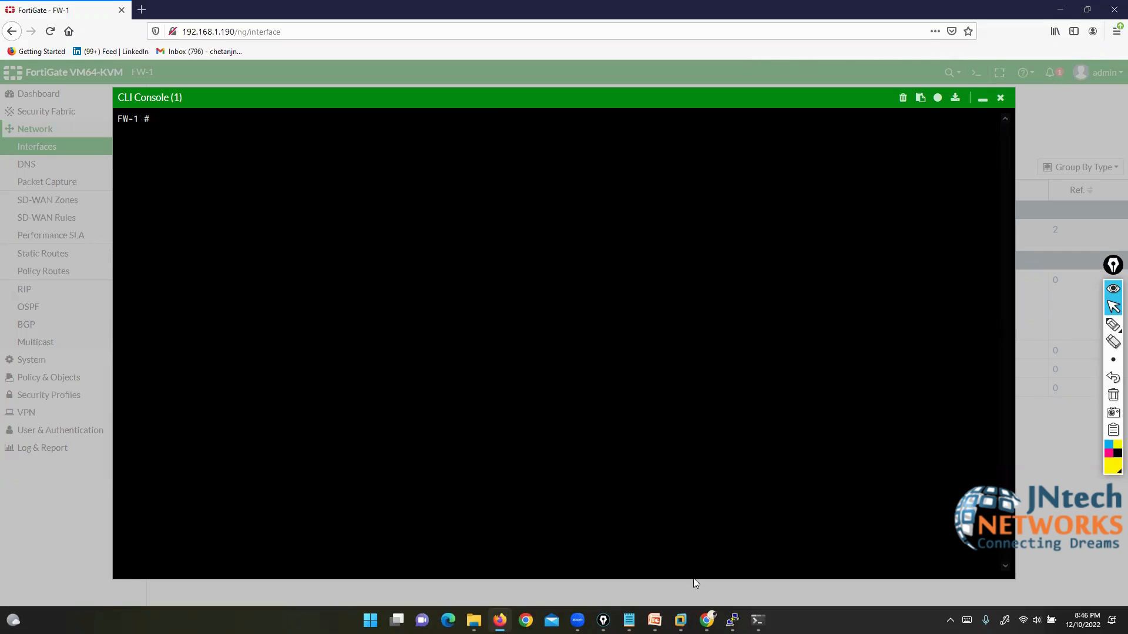
left_click(732, 620)
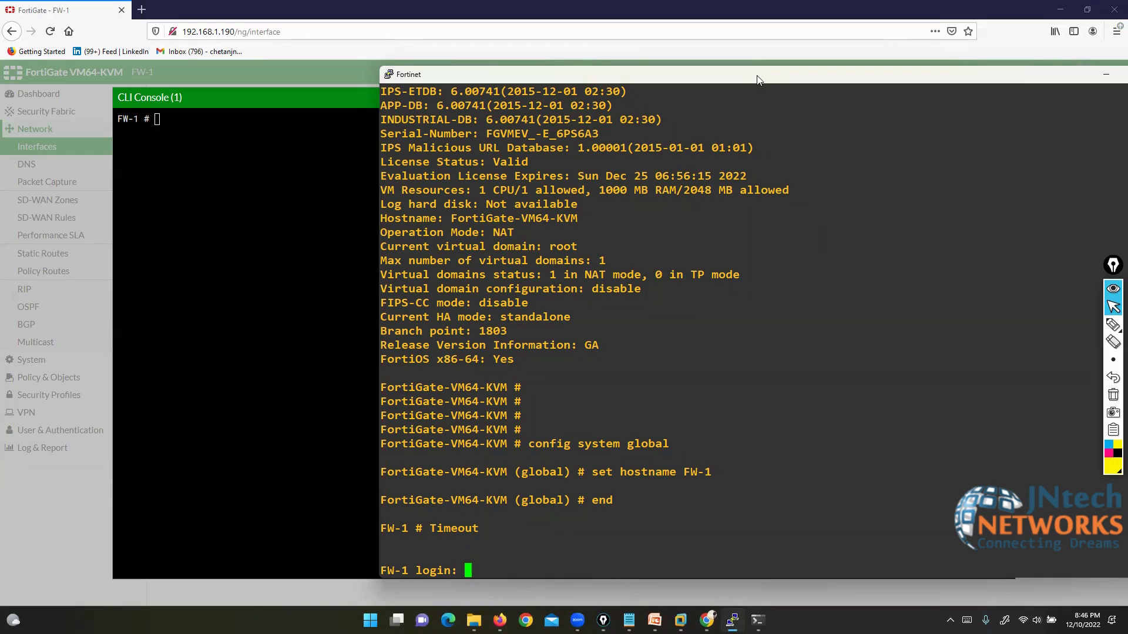
left_click_drag(756, 80, 587, 79)
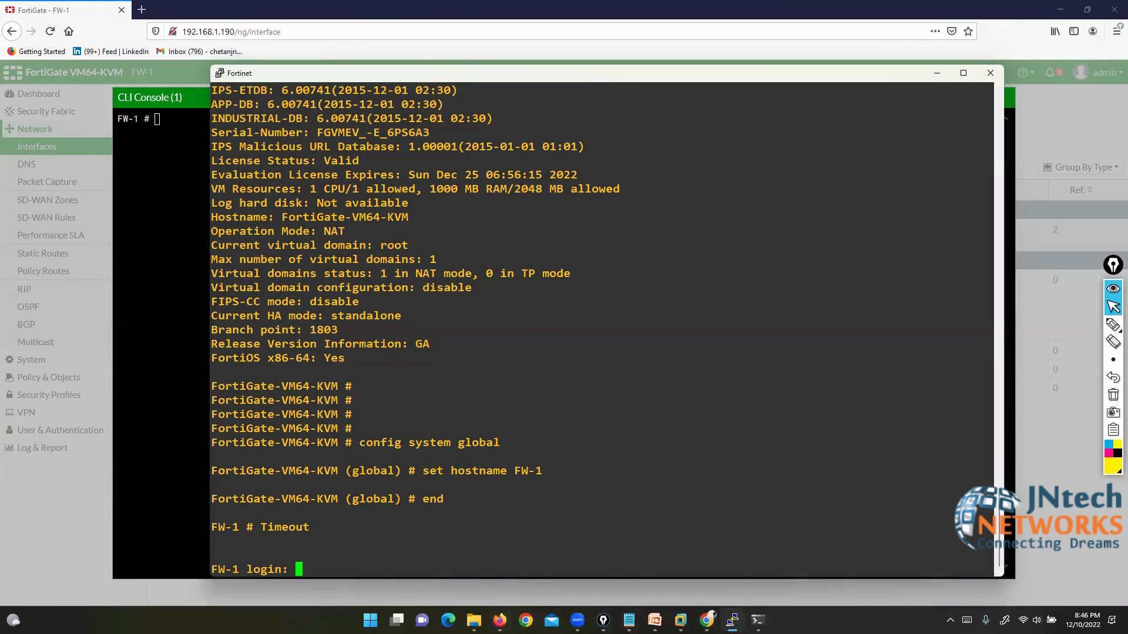
left_click(706, 621)
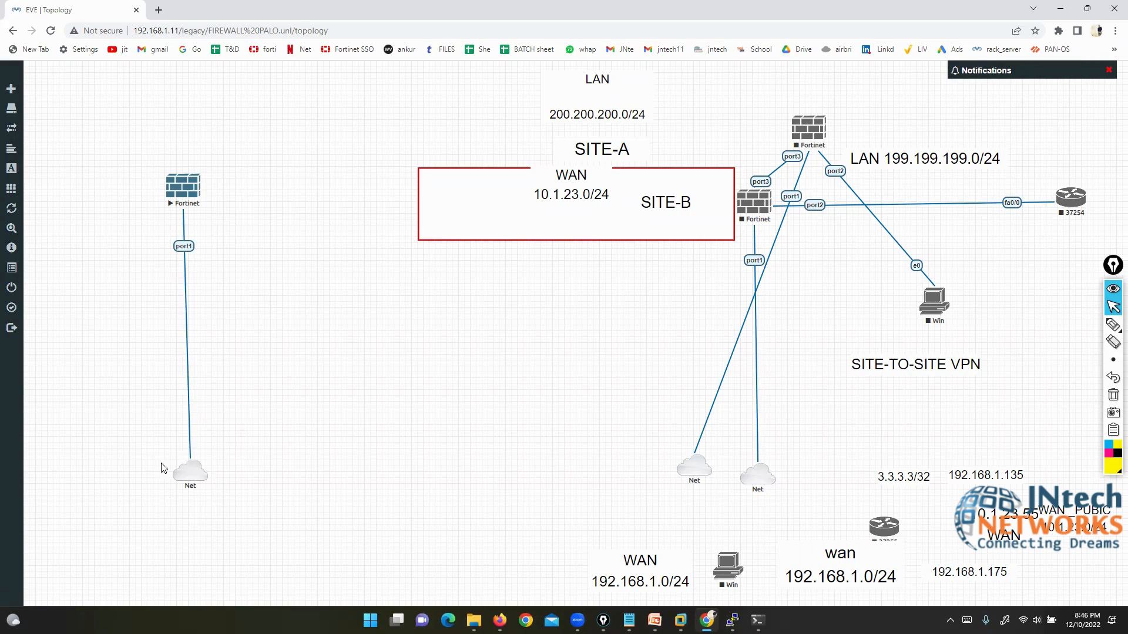
left_click(499, 620)
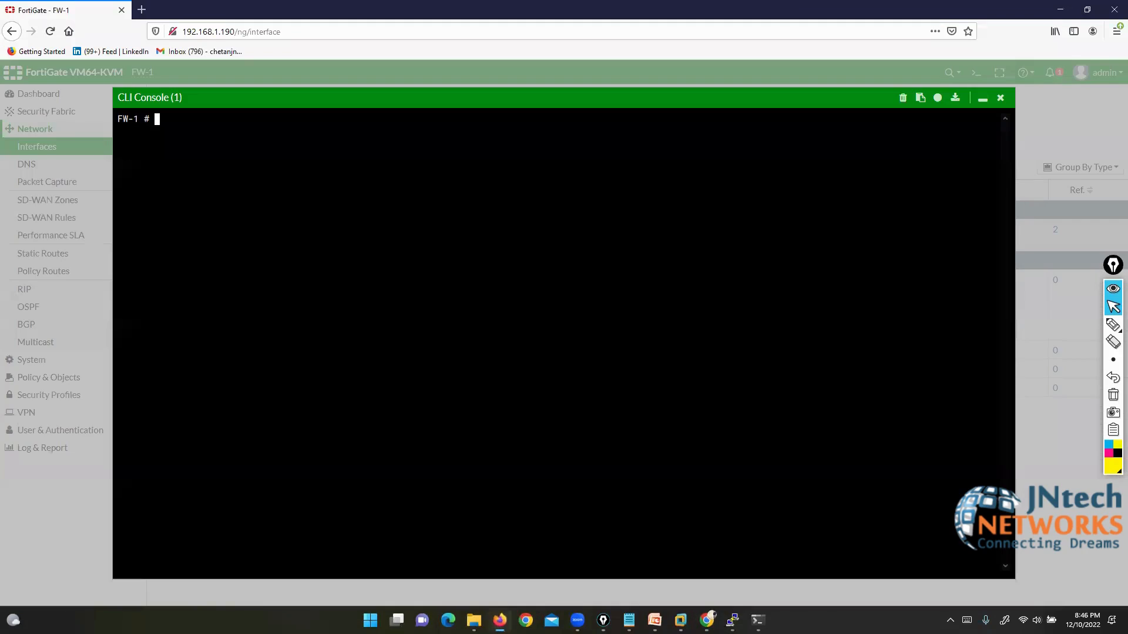
Step: Run 'show system interface' in the web CLI console
left_click(977, 99)
left_click(977, 72)
key("Return")
key("Return")
type("show system interface")
key("Return")
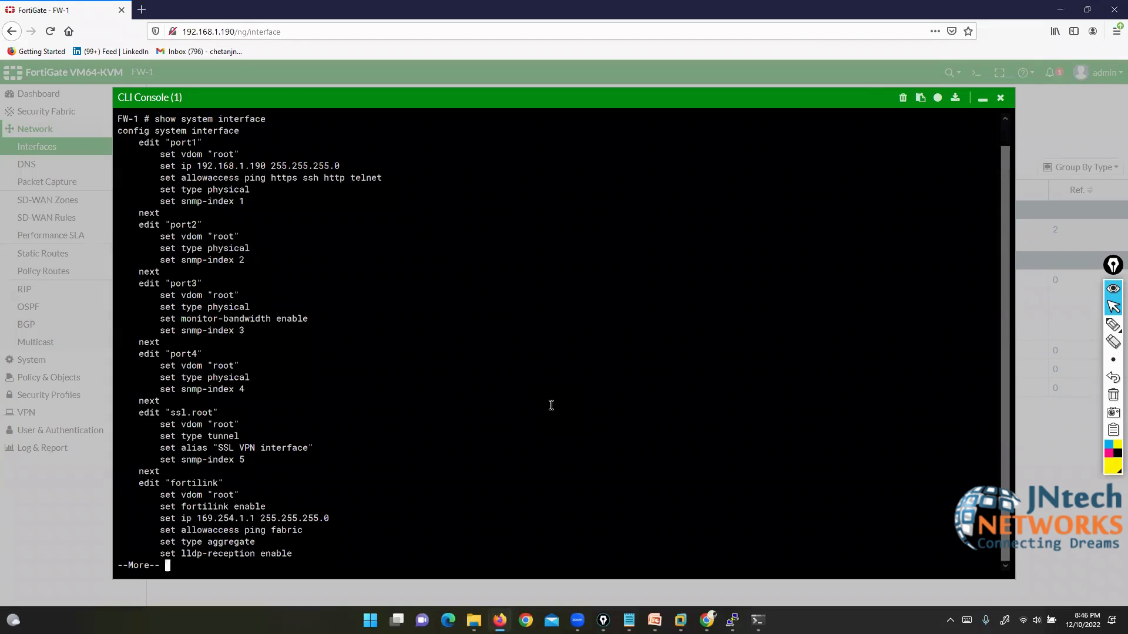
Step: Close the CLI console and start closing the PuTTY session
left_click(1000, 97)
left_click(732, 619)
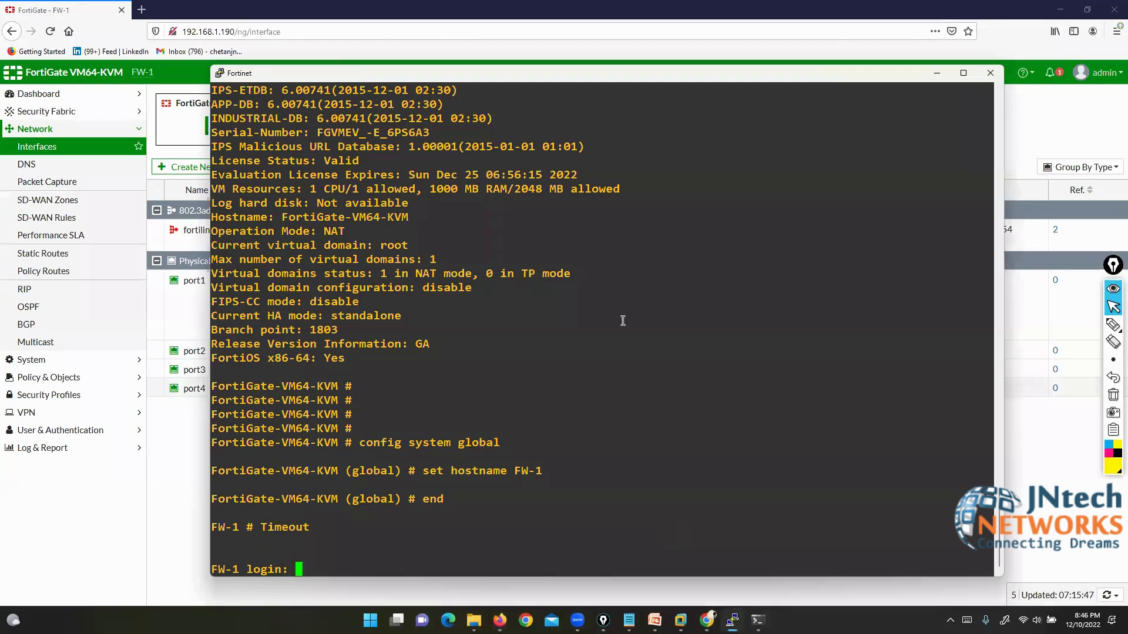
left_click(990, 74)
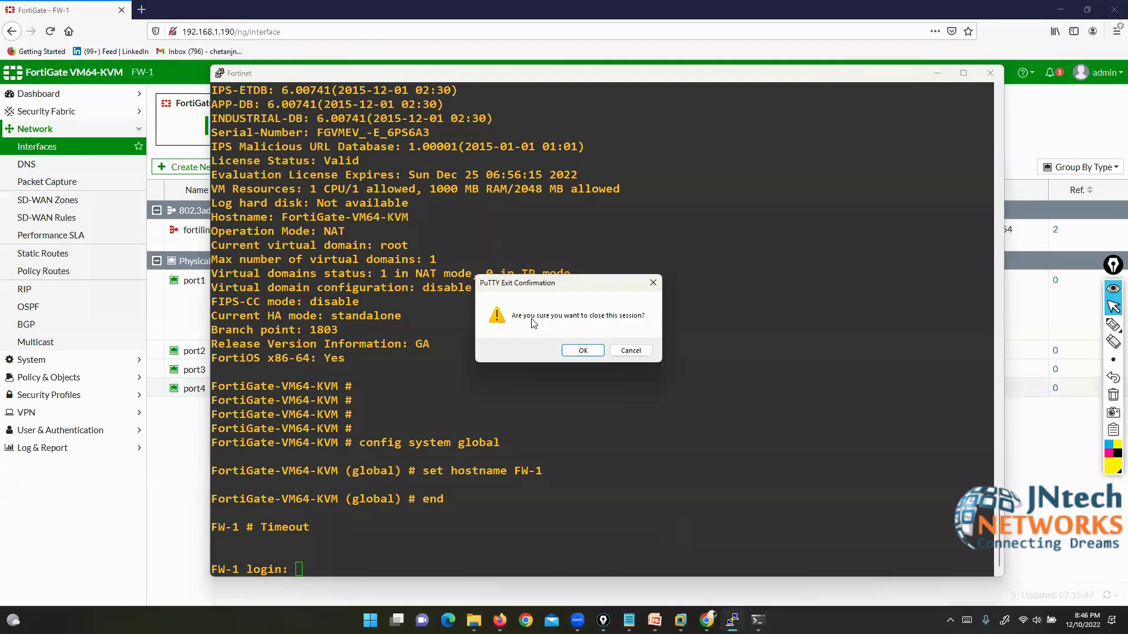
Step: Keep PuTTY open but minimized, toggle the CLI console and full screen, then show the help menu
left_click(631, 354)
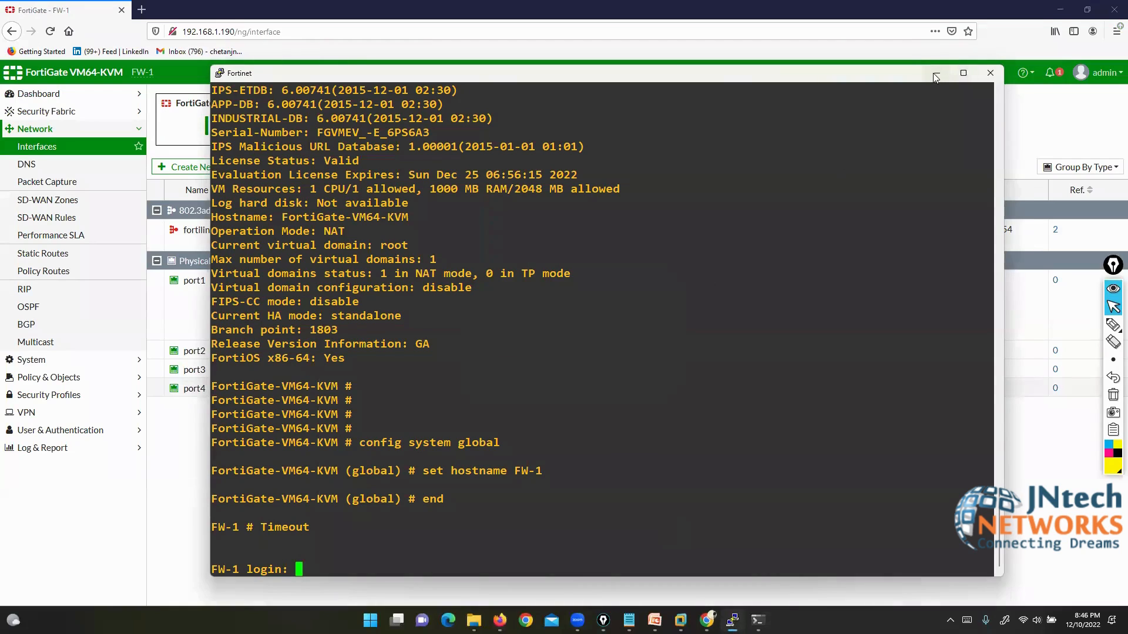
left_click(936, 74)
left_click(977, 74)
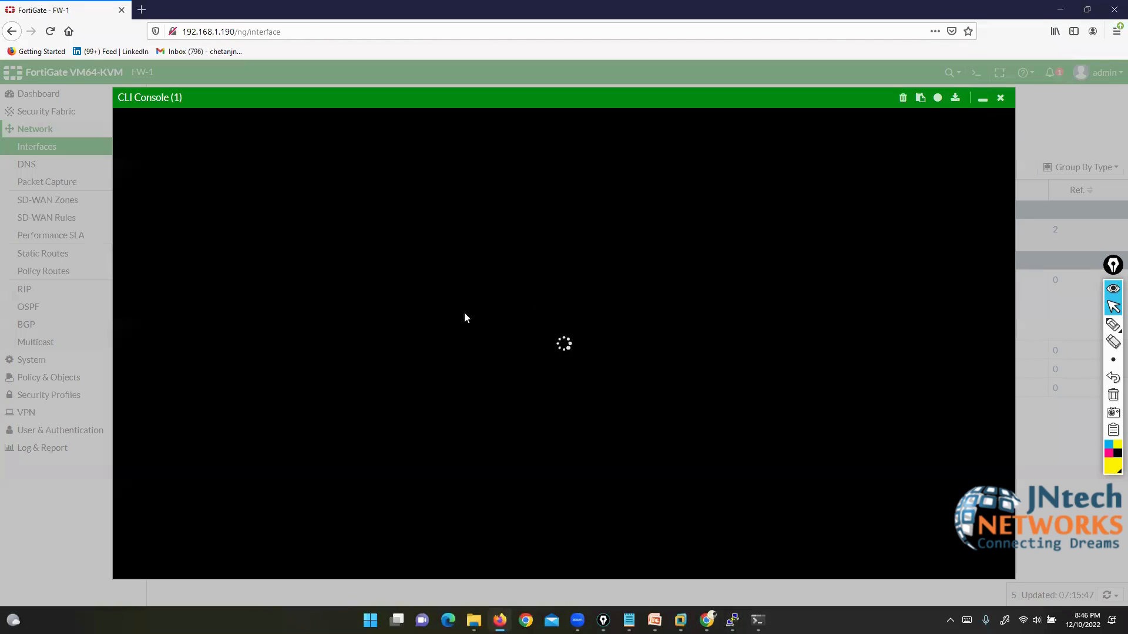
left_click(1001, 98)
left_click(999, 73)
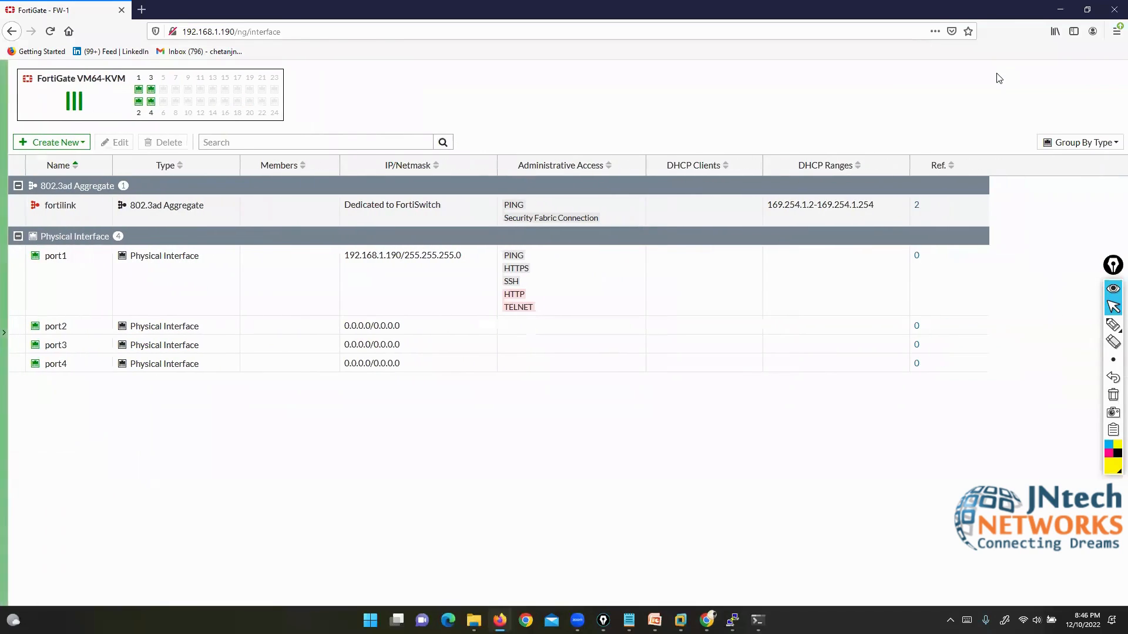
mouse_move(5, 305)
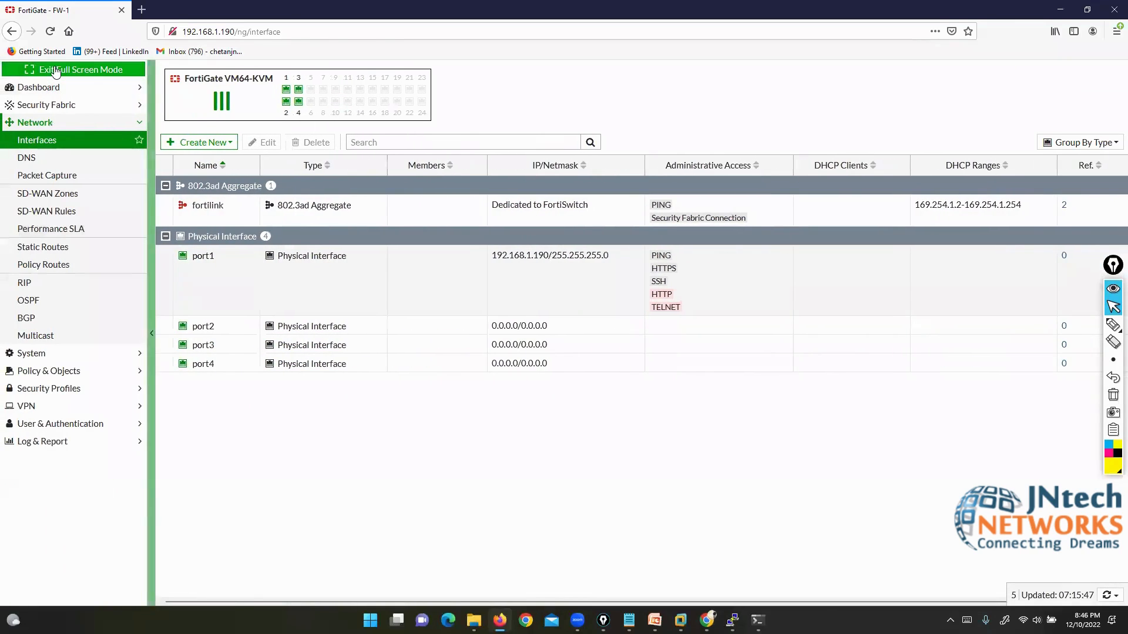
left_click(54, 67)
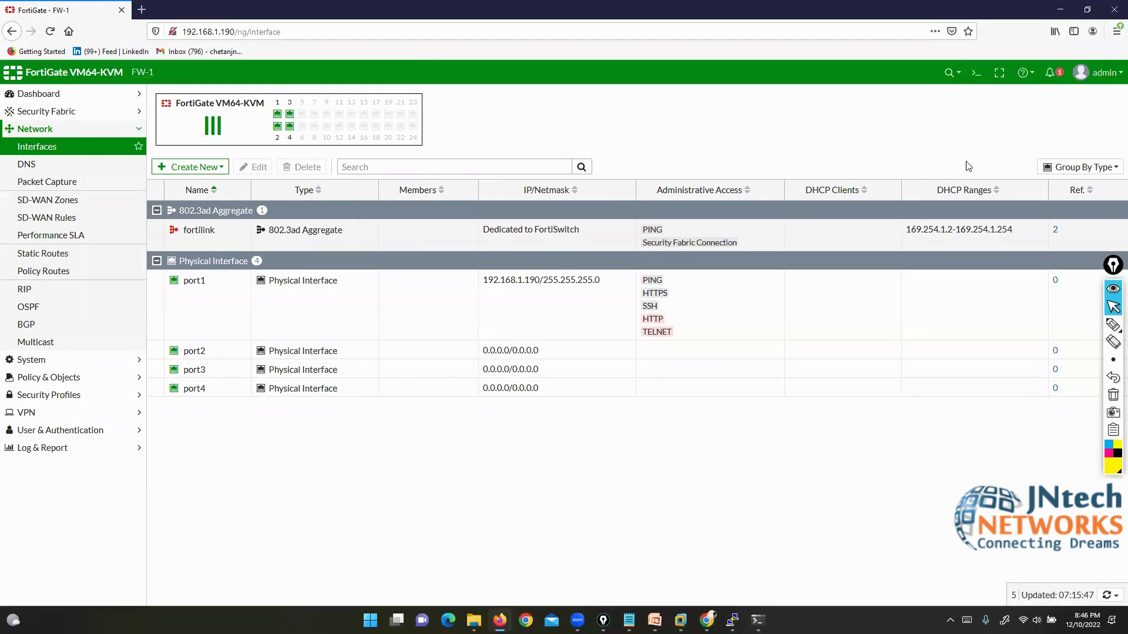
left_click(1035, 73)
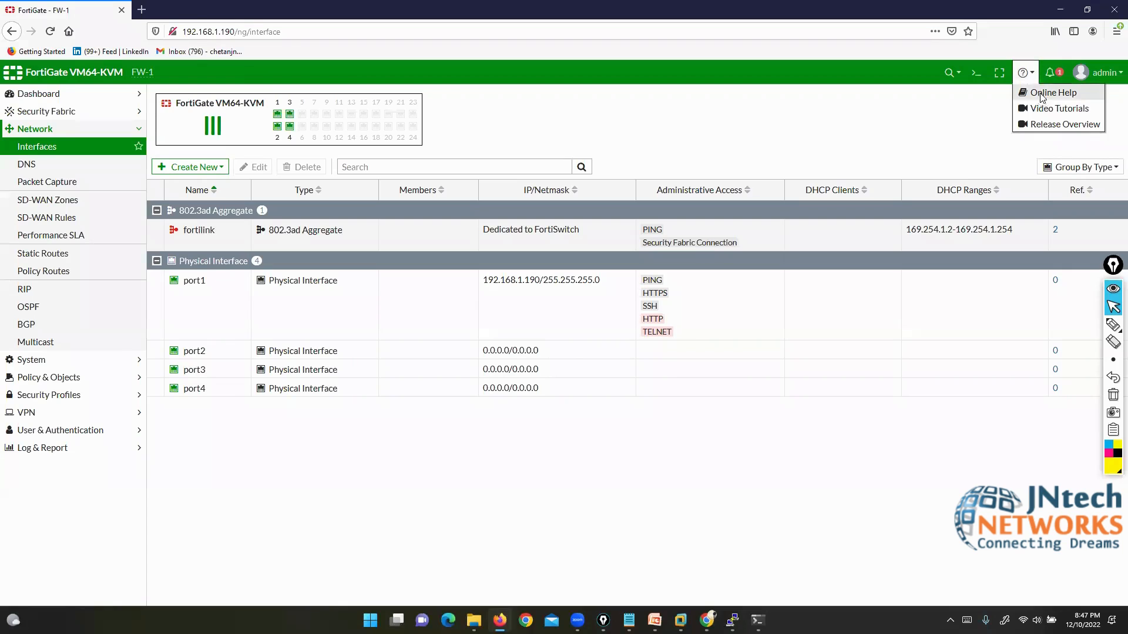
Step: Open Online Help and highlight the Documents Library title and FortiOS 6.4.4 breadcrumb, then clear marks
left_click(1047, 93)
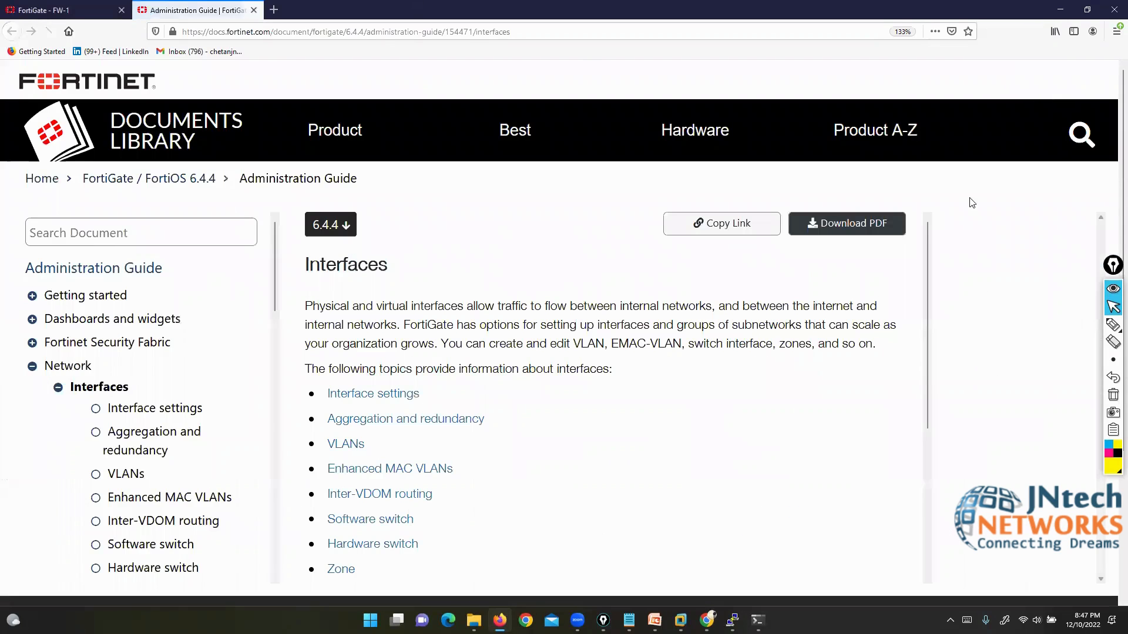
left_click(1113, 324)
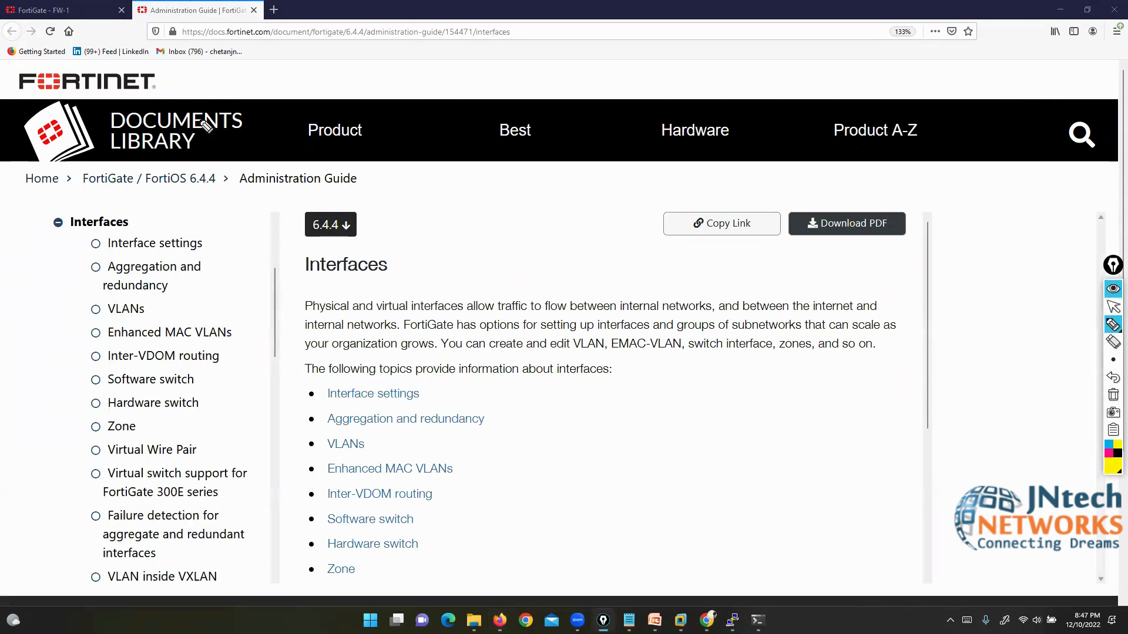
mouse_move(205, 101)
left_mouse_down()
mouse_move(147, 93)
mouse_move(98, 126)
mouse_move(120, 162)
mouse_move(223, 166)
mouse_move(252, 130)
mouse_move(216, 97)
mouse_move(191, 97)
left_mouse_up()
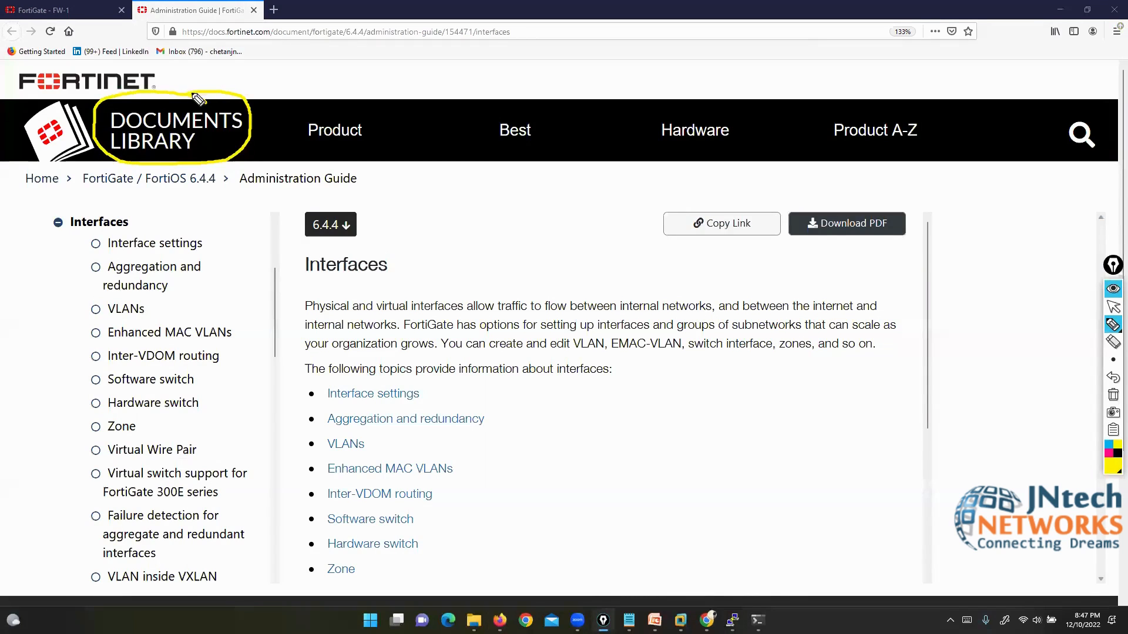
mouse_move(138, 192)
left_mouse_down()
mouse_move(220, 191)
mouse_move(222, 172)
mouse_move(167, 166)
mouse_move(141, 192)
left_mouse_up()
left_click(1113, 394)
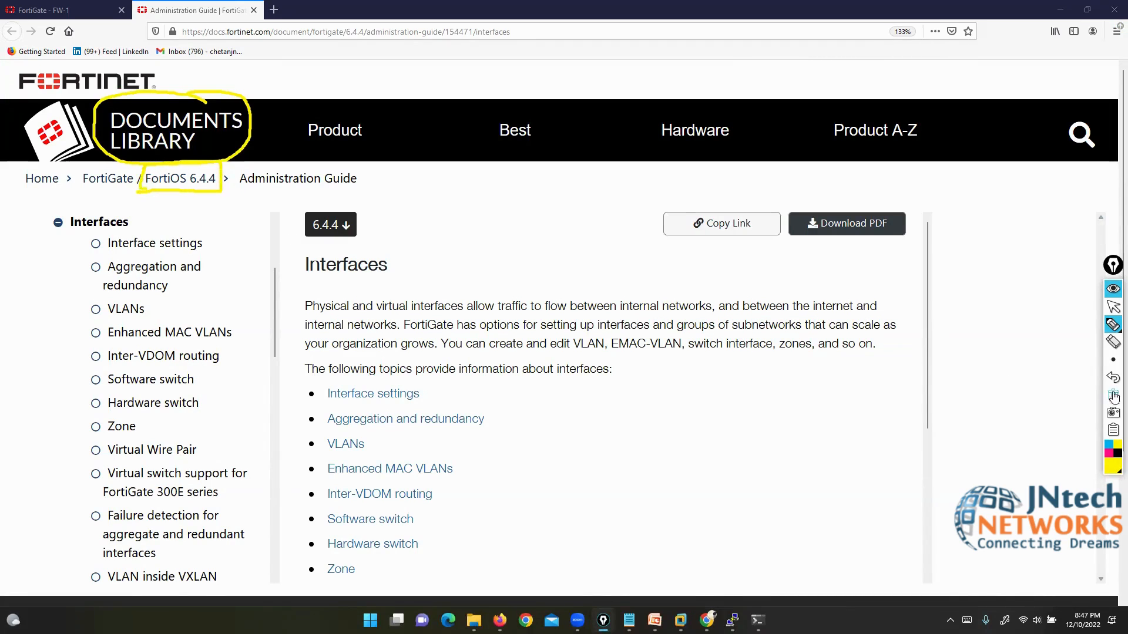
left_click(1113, 307)
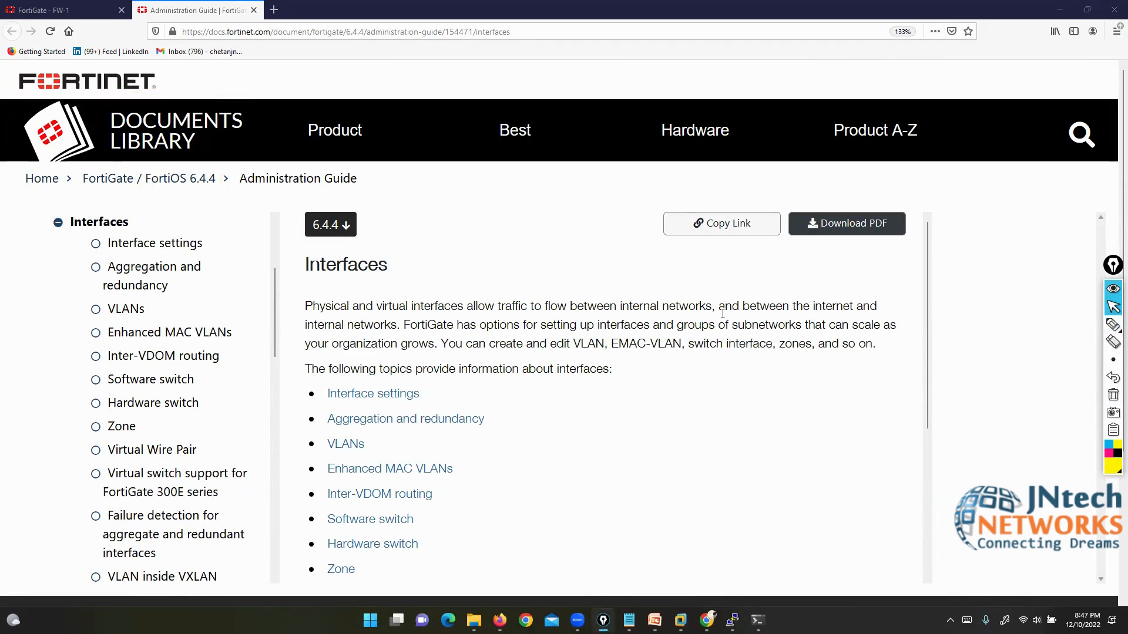
Step: Browse the FortiGate/FortiOS docs from 6.4 to legacy 6.2, then to version 7.0
left_click(97, 184)
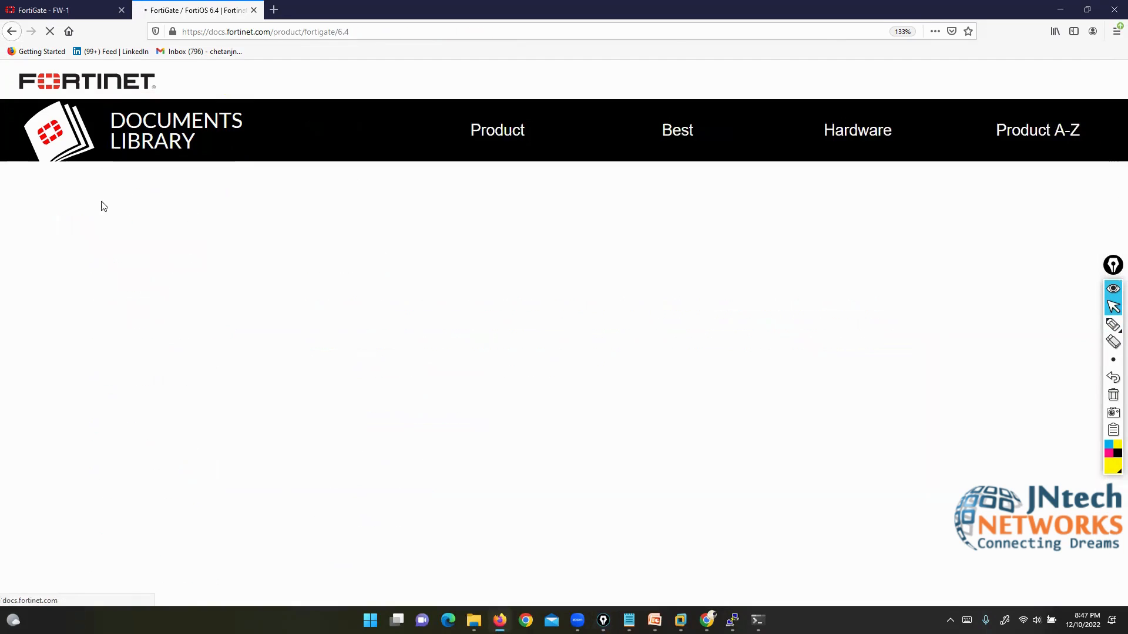
scroll(352, 267, "down", 3)
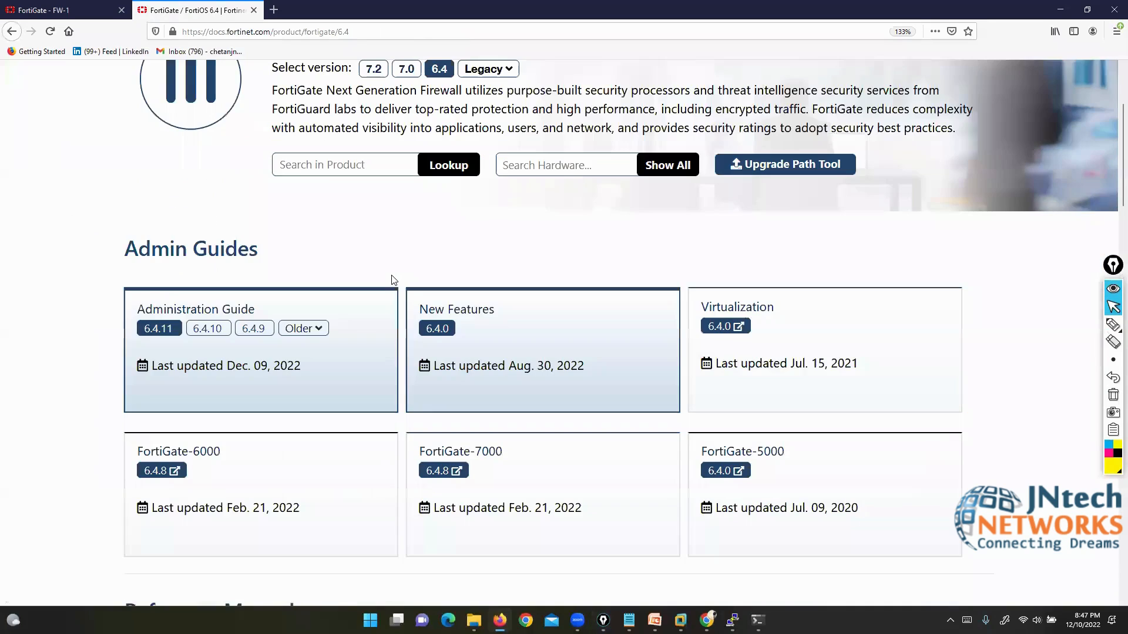
scroll(393, 280, "up", 2)
left_click(488, 153)
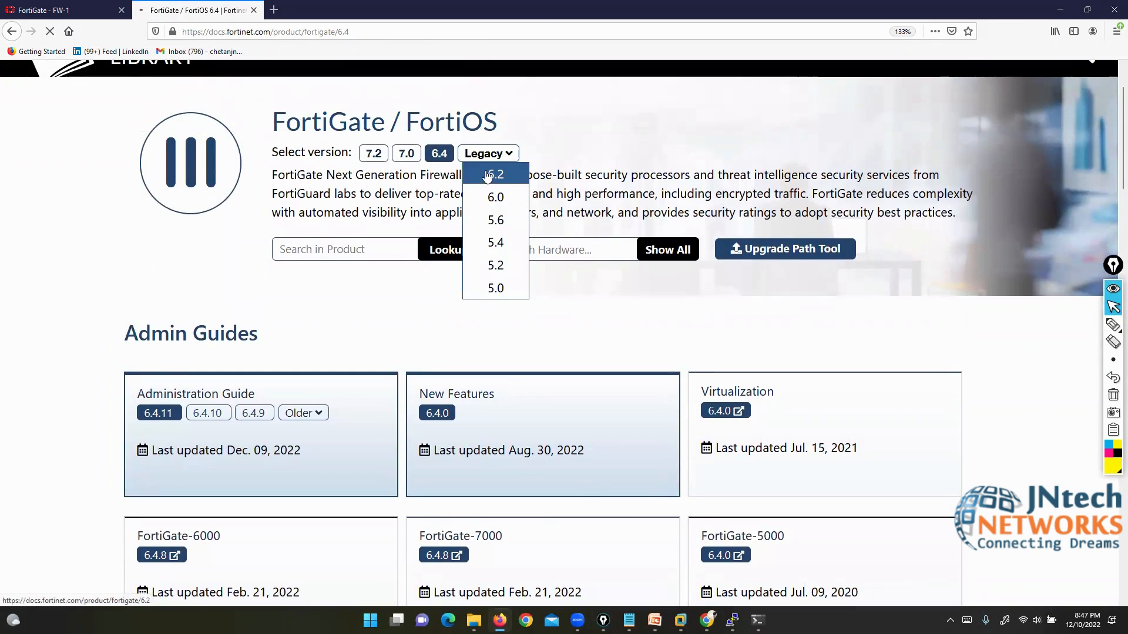
left_click(494, 175)
scroll(352, 370, "down", 3)
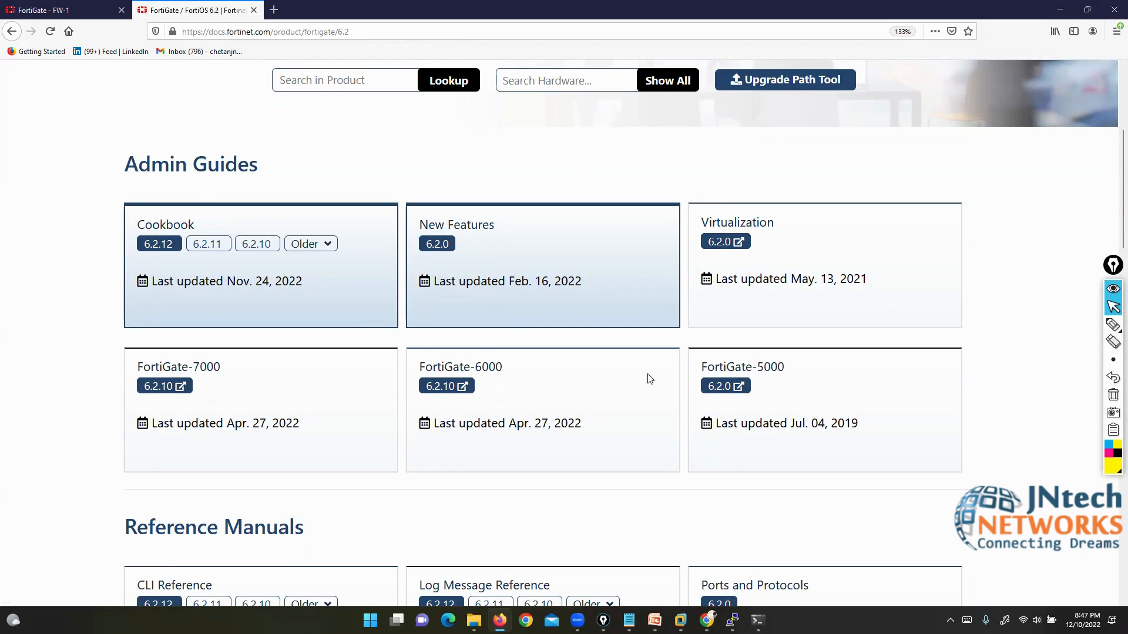
scroll(650, 378, "up", 3)
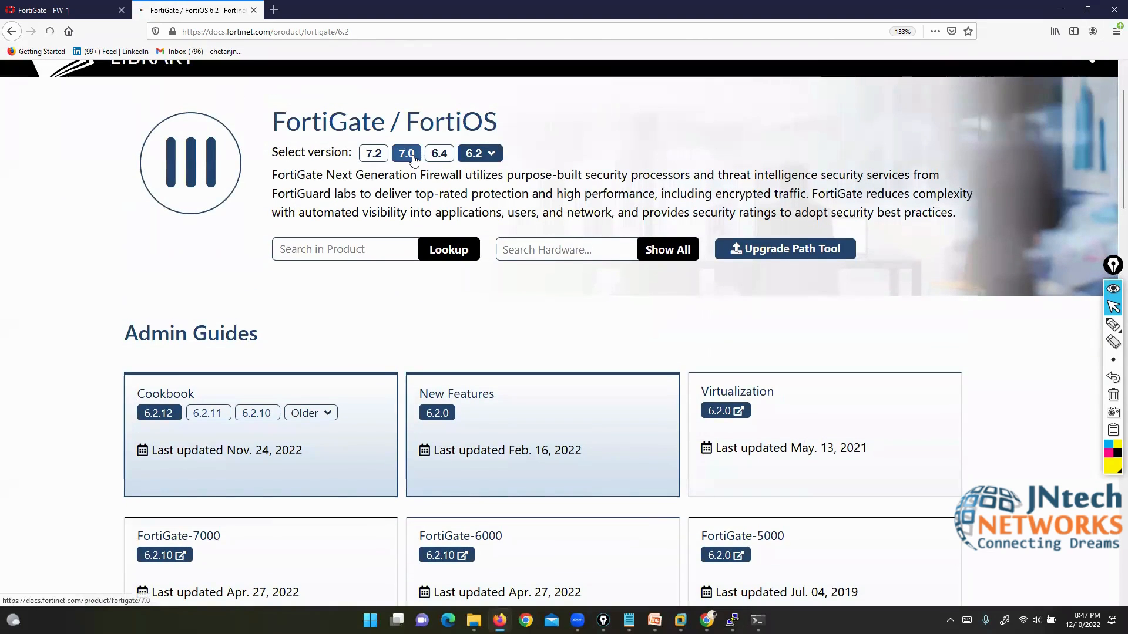
left_click(415, 159)
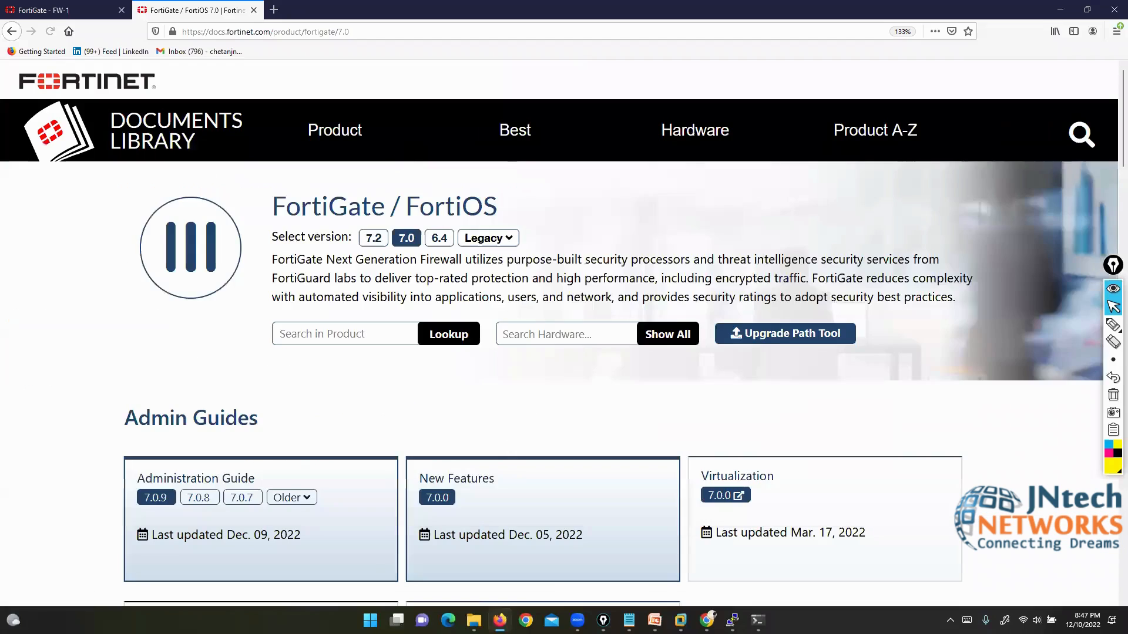
scroll(297, 290, "down", 5)
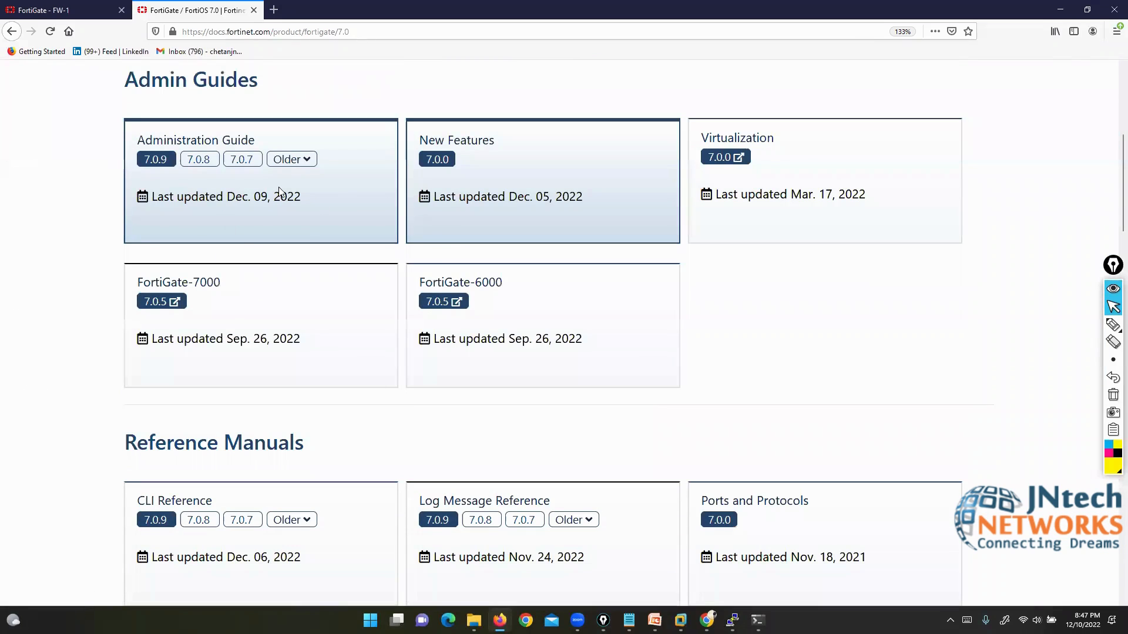
Step: Switch back to the FortiGate FW-1 tab and check the help and warning notification dropdowns
left_click(64, 10)
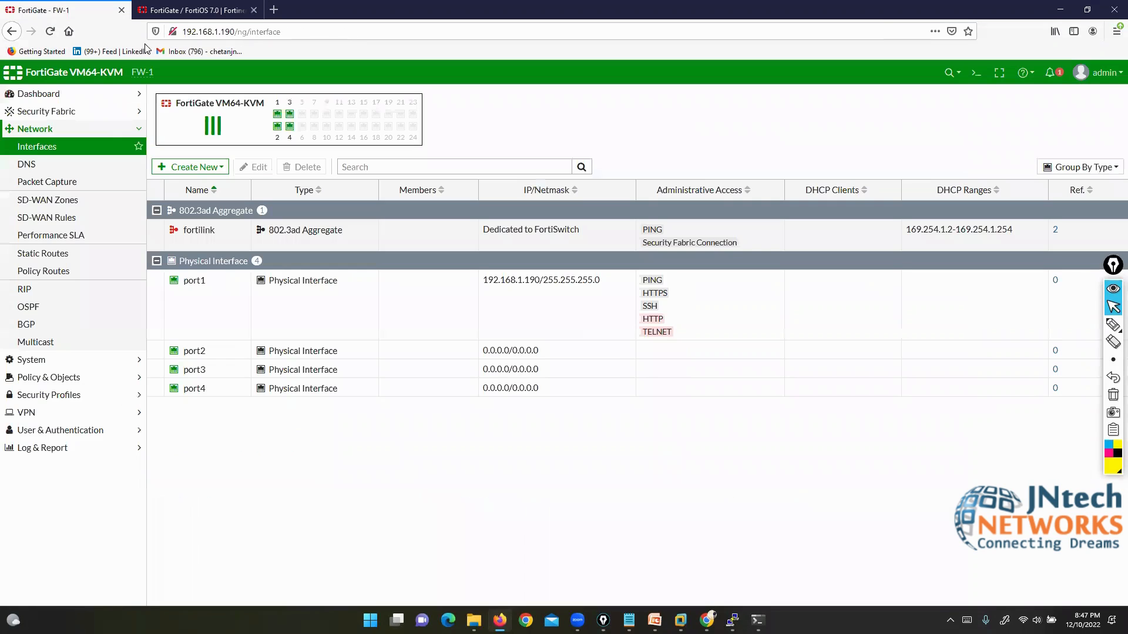
left_click(1025, 73)
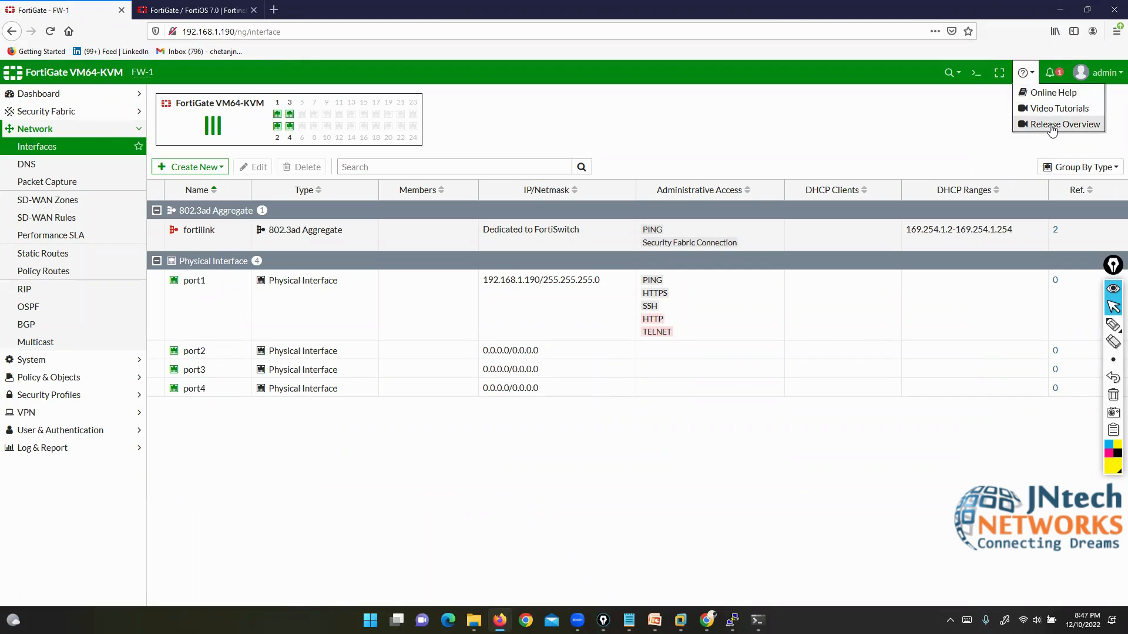
left_click(1050, 74)
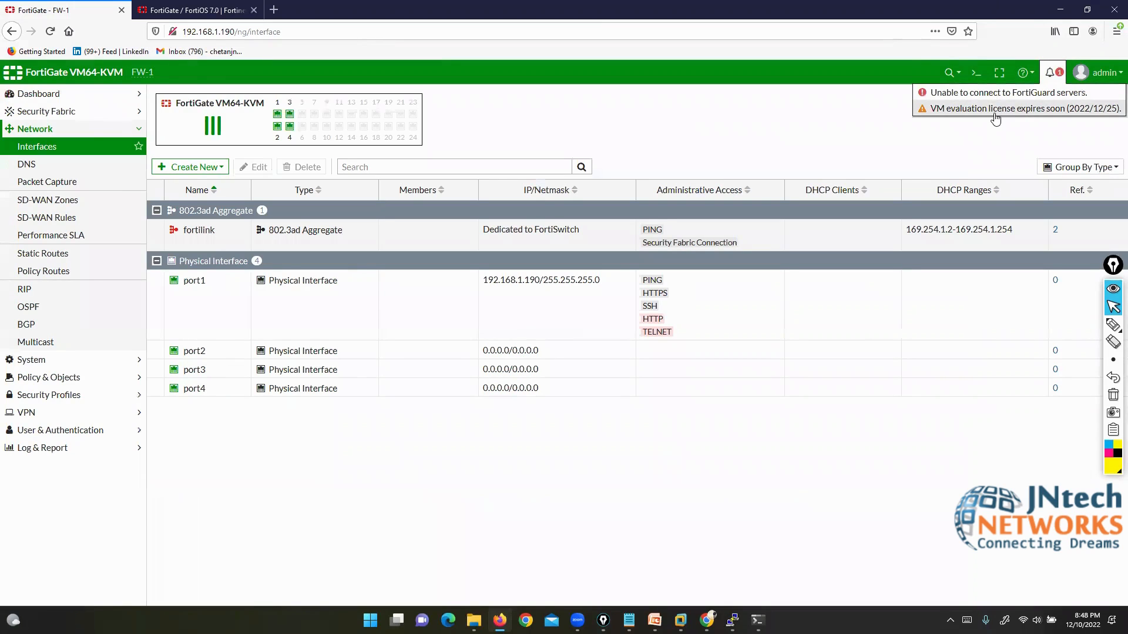
Step: Show the admin menu with v6.4.4 build1803 and mark its System reboot/shutdown options
left_click(1098, 72)
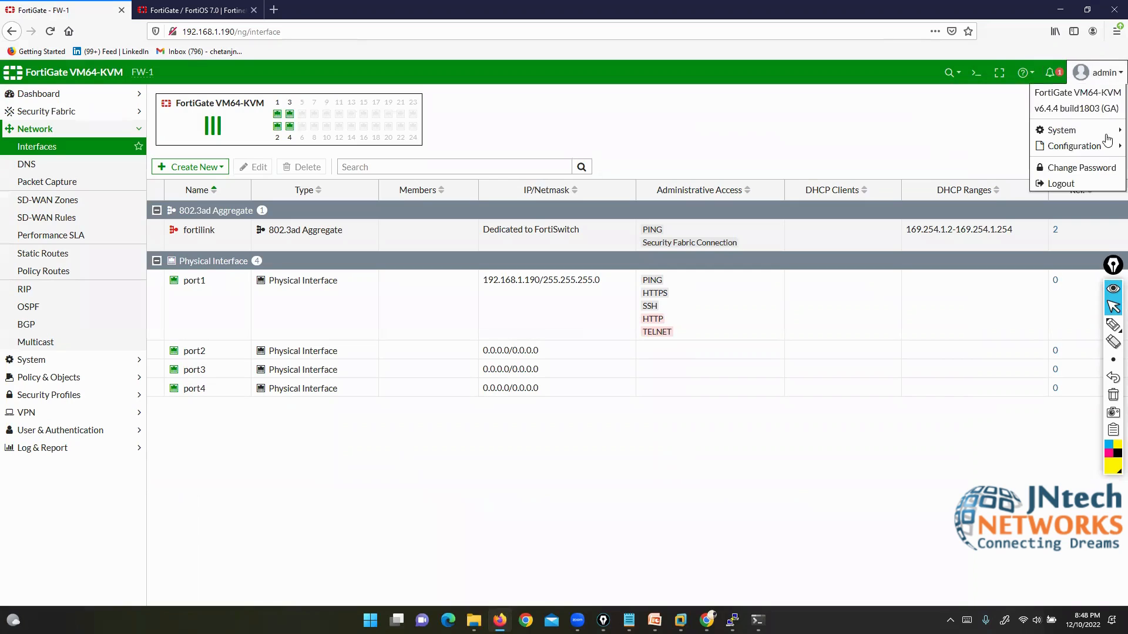
mouse_move(1106, 135)
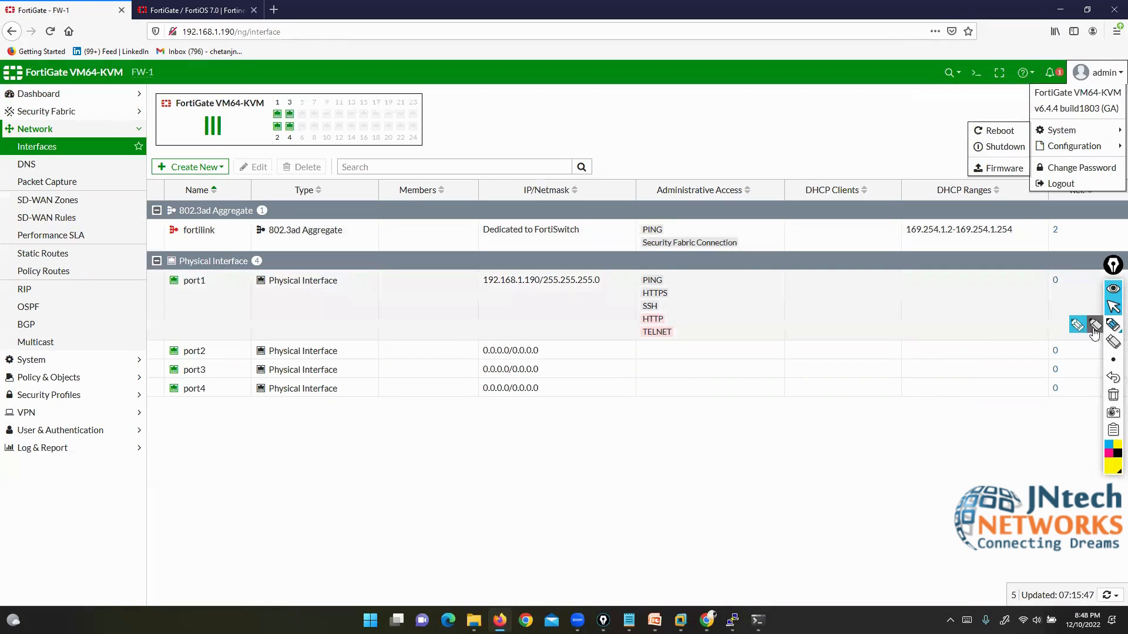
left_click(1094, 326)
left_click_drag(1110, 60, 1125, 87)
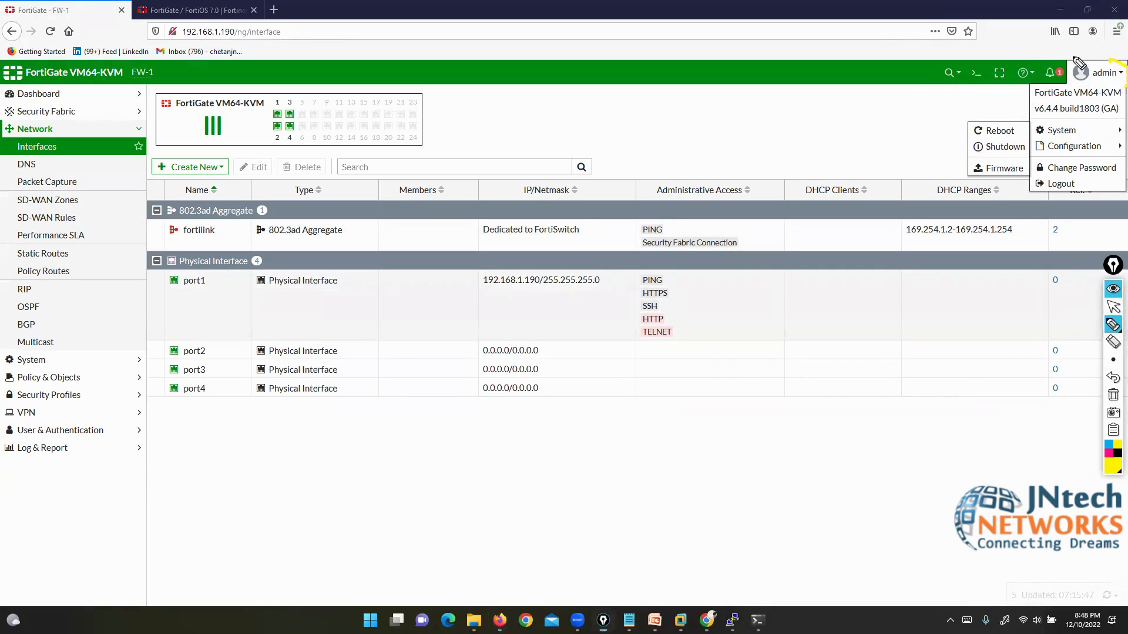
left_click_drag(1076, 52, 1072, 71)
left_click_drag(1023, 101, 1122, 98)
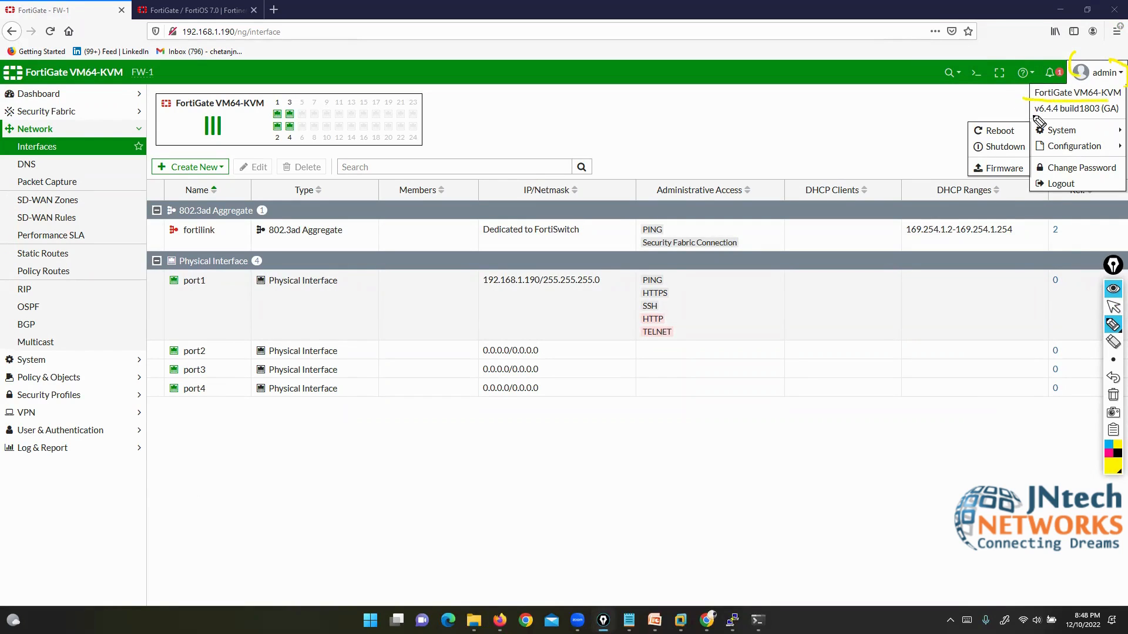
left_click_drag(1024, 114, 1101, 116)
left_click(1112, 395)
left_click(1114, 306)
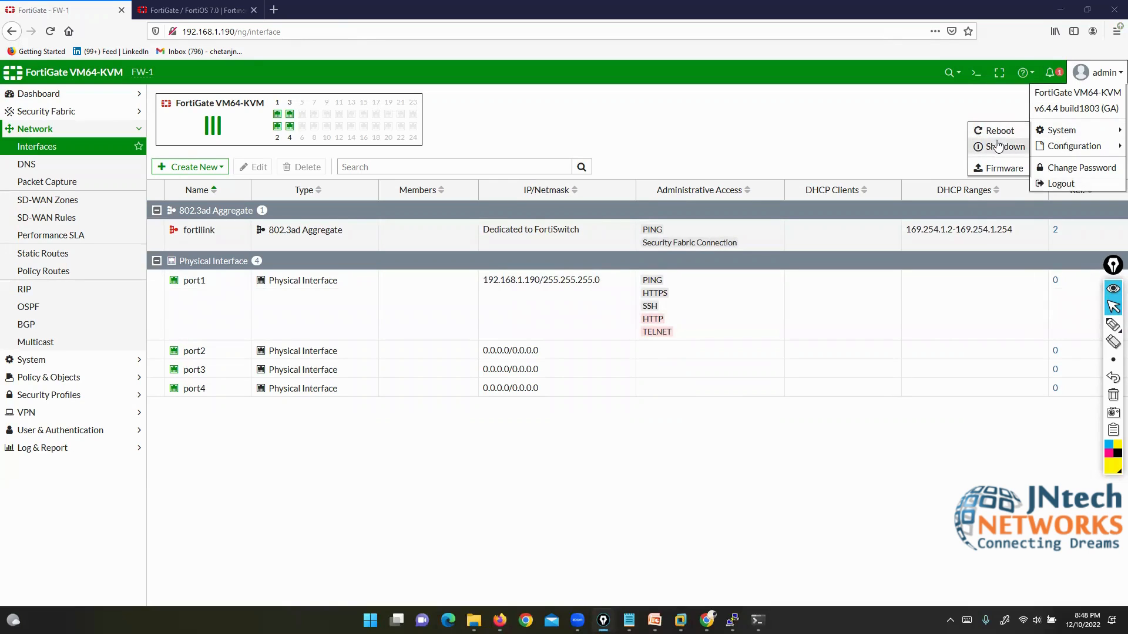
Step: Log in to the FW-1 PuTTY console with the admin account and an empty password
left_click(732, 620)
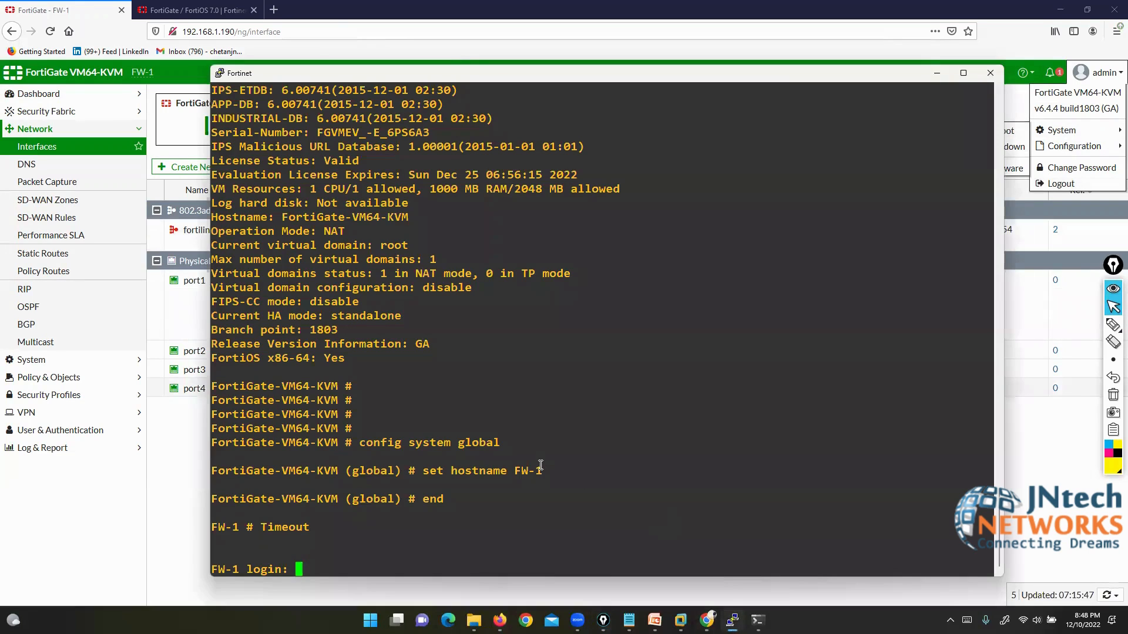
type("admin")
key("Return")
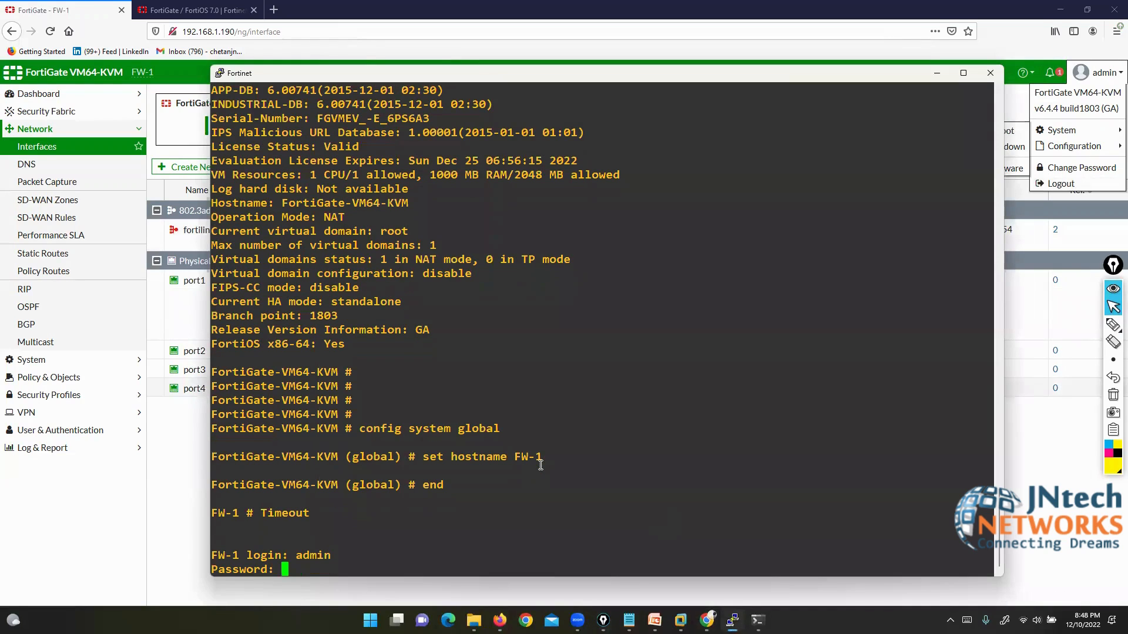
key("Return")
Step: Type 'execute reboot' and 'shutdown', then erase them without running either command
type("execute reboot")
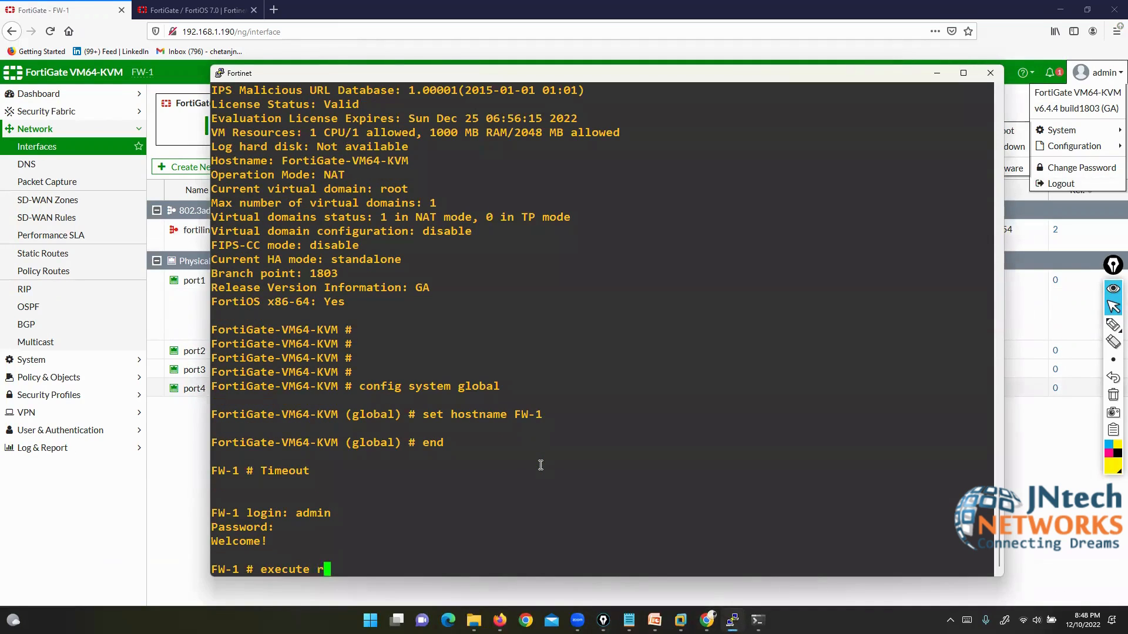
key("BackSpace")
key("BackSpace")
key("BackSpace")
key("BackSpace")
key("BackSpace")
key("BackSpace")
type("shutdown")
key("BackSpace")
key("BackSpace")
key("BackSpace")
key("BackSpace")
key("BackSpace")
key("BackSpace")
key("BackSpace")
key("BackSpace")
key("BackSpace")
key("BackSpace")
key("BackSpace")
key("BackSpace")
key("BackSpace")
key("BackSpace")
key("BackSpace")
key("BackSpace")
key("BackSpace")
Step: Minimize PuTTY and open Configuration > Backup from the admin menu
left_click(937, 73)
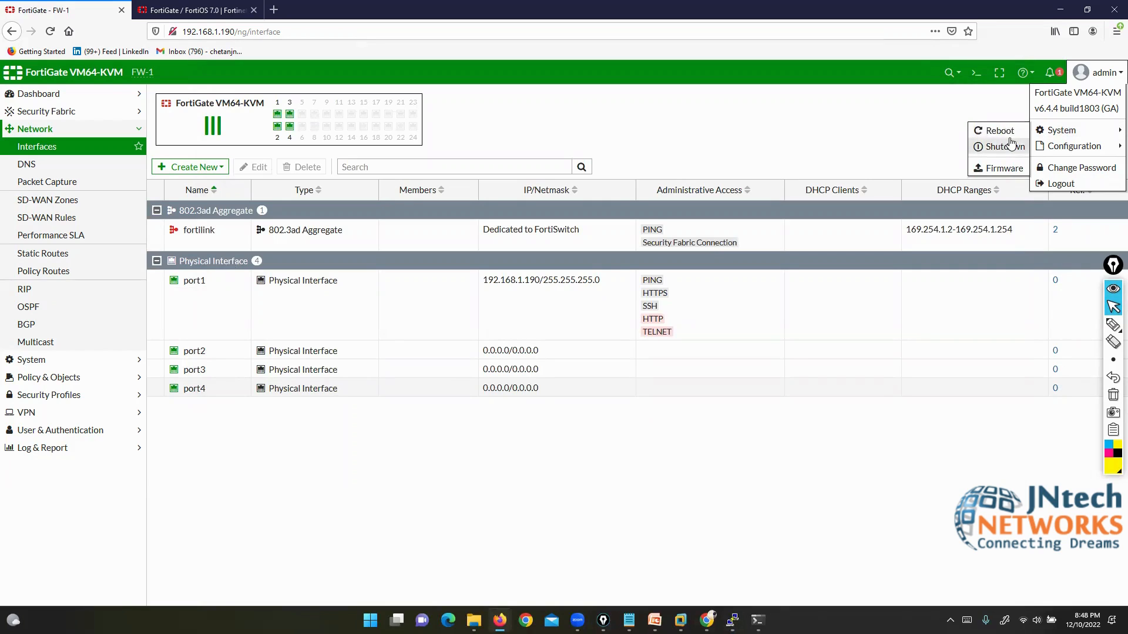
mouse_move(1056, 150)
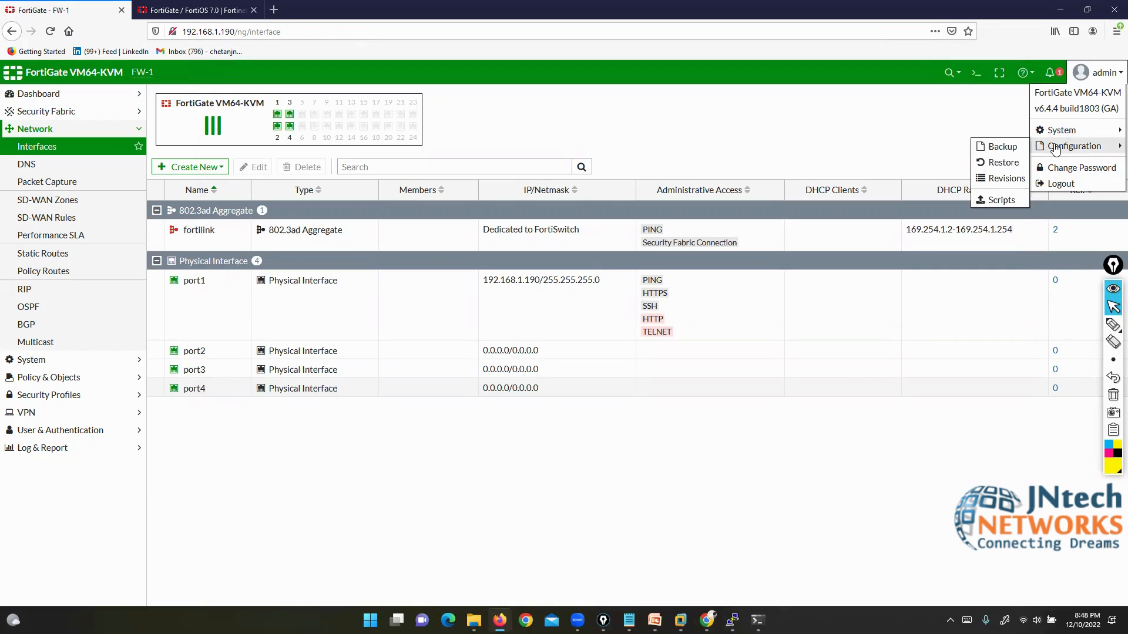
left_click(1002, 148)
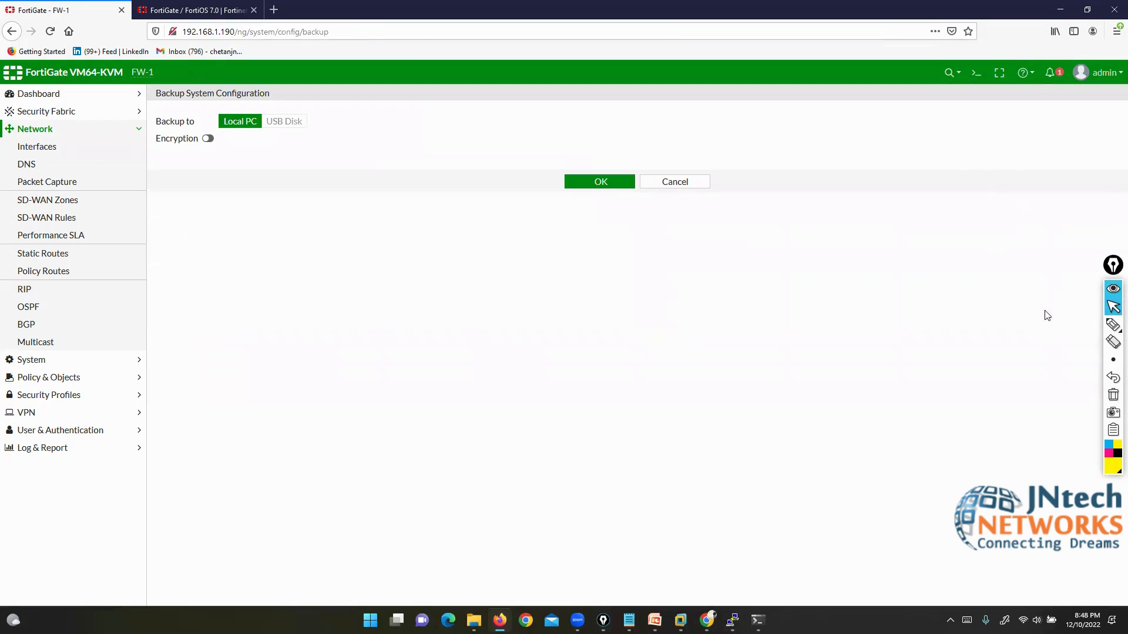
Step: Back up FW-1's configuration unencrypted as FW-1_6-4_1803_202212100719.conf and open it in Word
left_click(1113, 325)
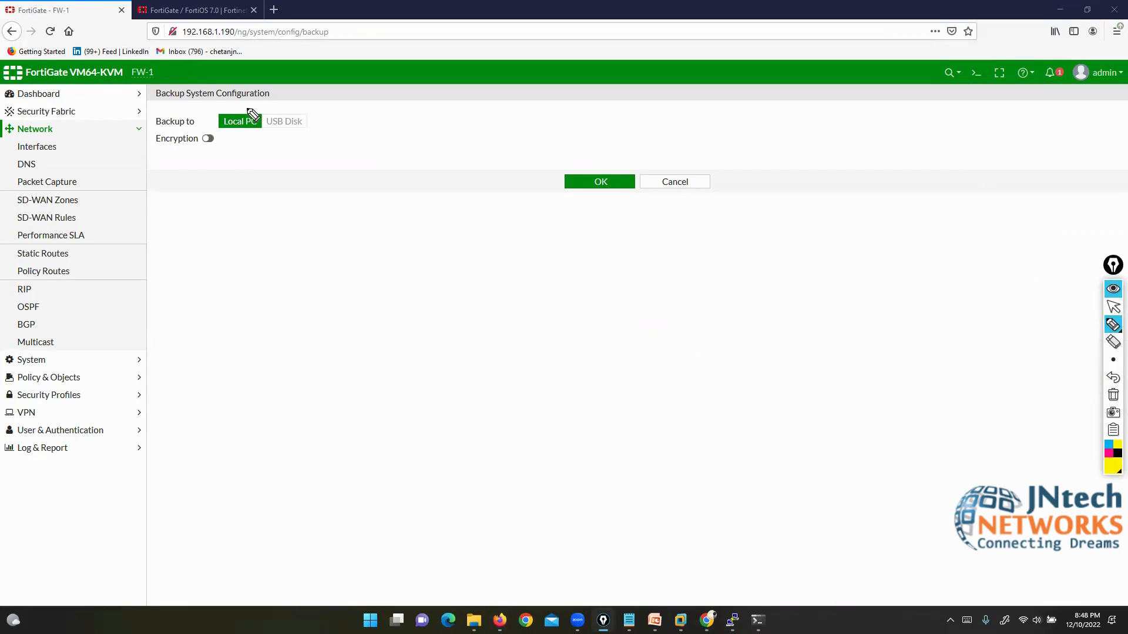
mouse_move(247, 108)
left_mouse_down()
mouse_move(267, 119)
mouse_move(262, 129)
mouse_move(205, 118)
mouse_move(218, 127)
left_mouse_up()
left_click(1113, 306)
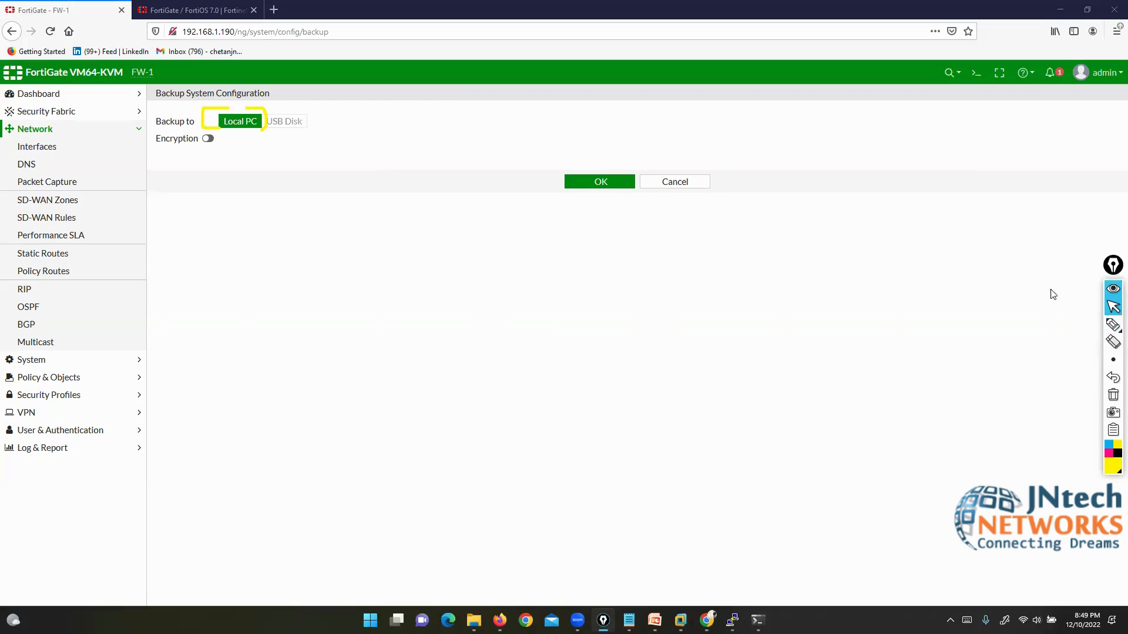
left_click(599, 183)
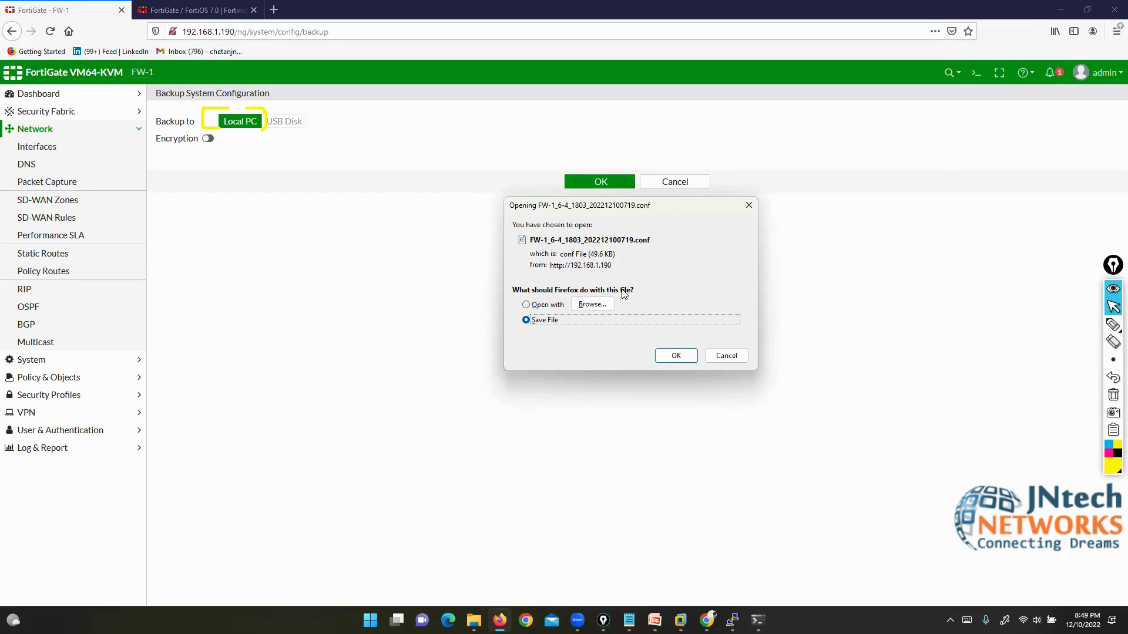
left_click(665, 355)
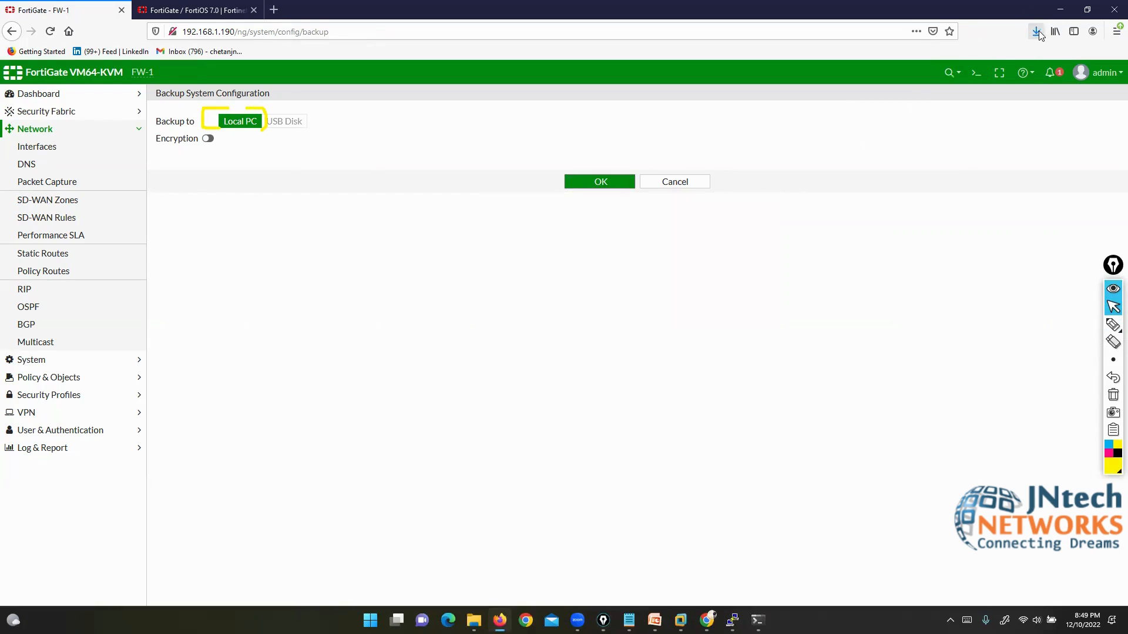
left_click(565, 181)
left_click(538, 306)
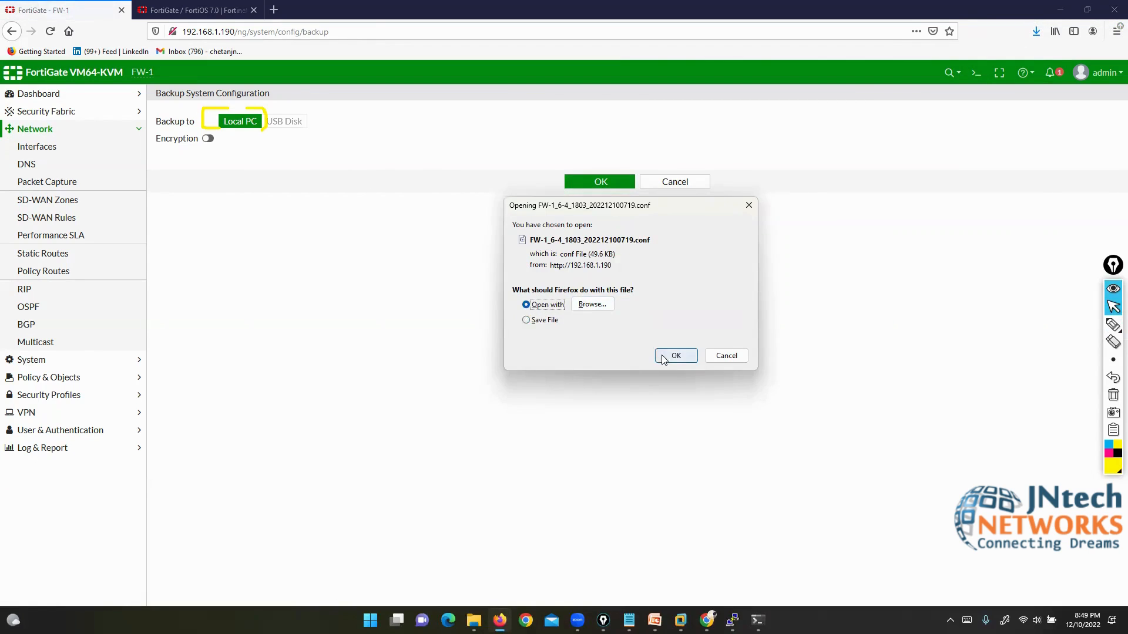
left_click(664, 355)
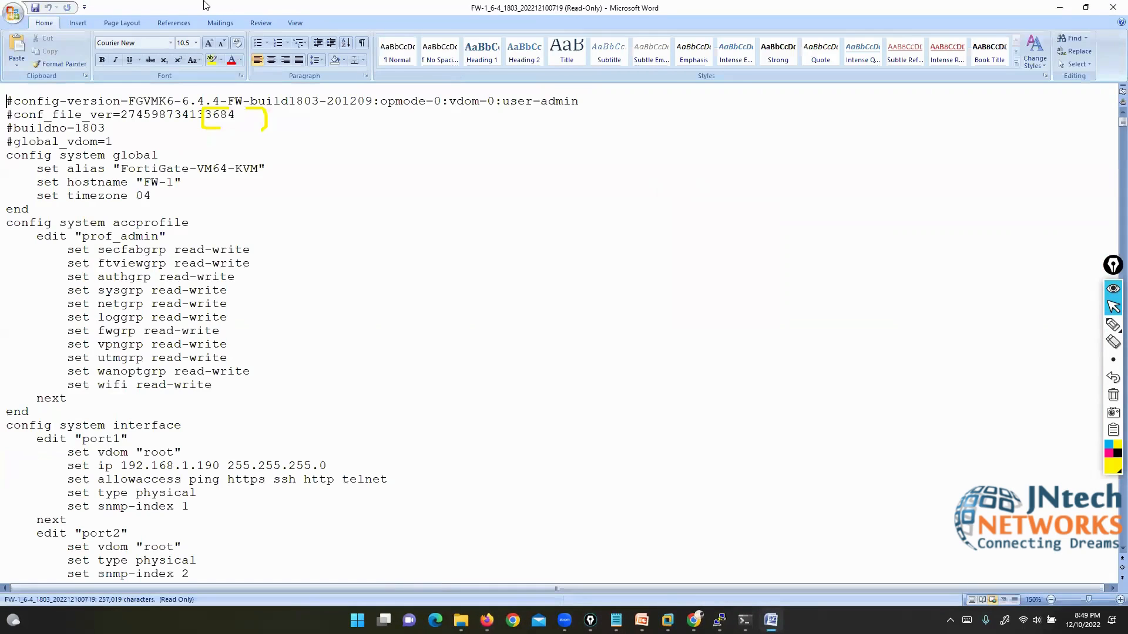
Step: Scroll through the plaintext 0719 config in Word, then minimize Word to reveal the Backup page
double_click(205, 6)
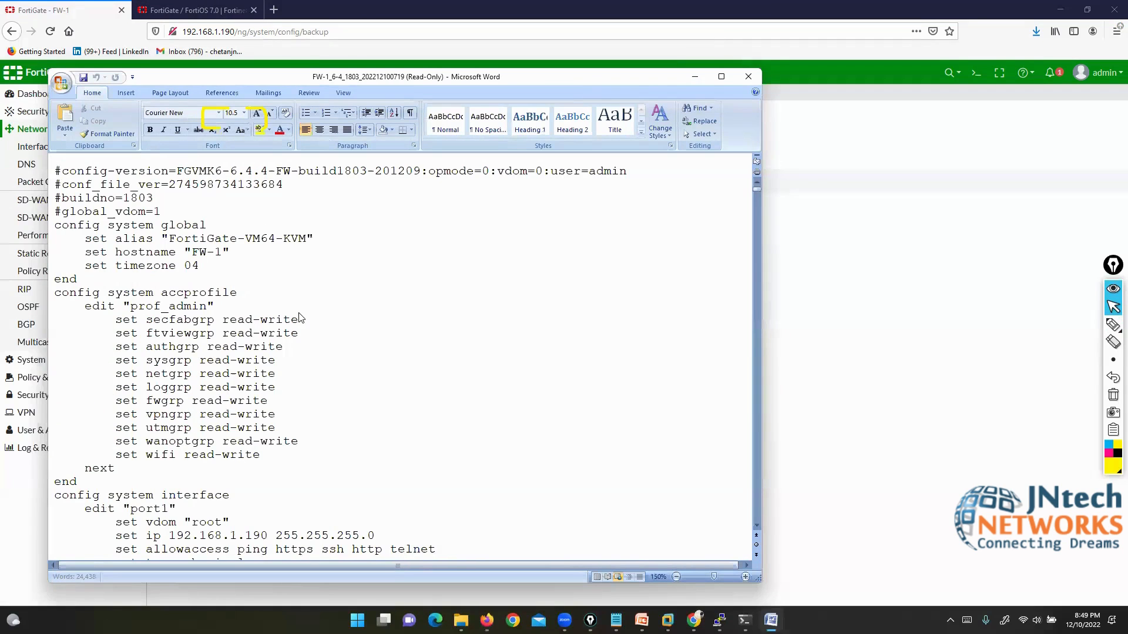
scroll(294, 282, "down", 20)
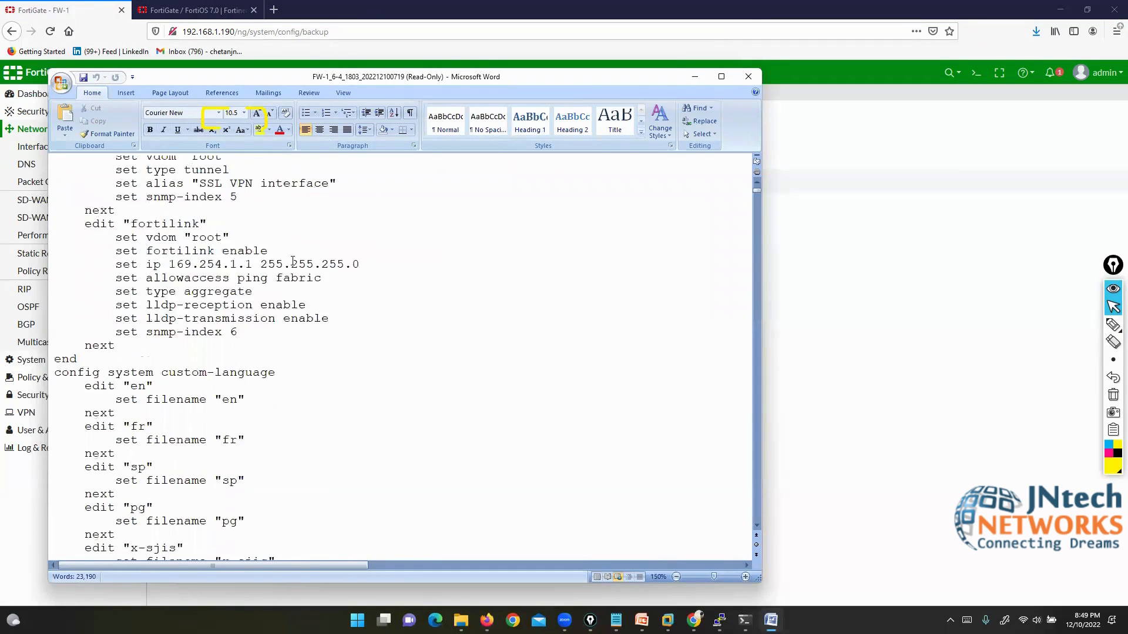
scroll(292, 260, "down", 20)
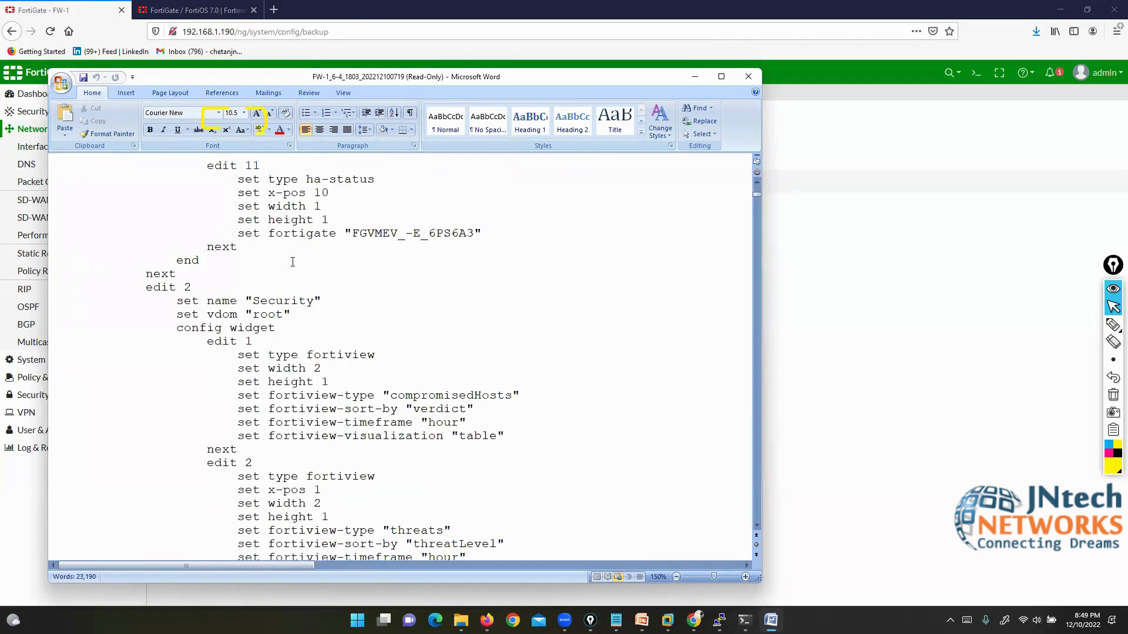
scroll(292, 262, "down", 20)
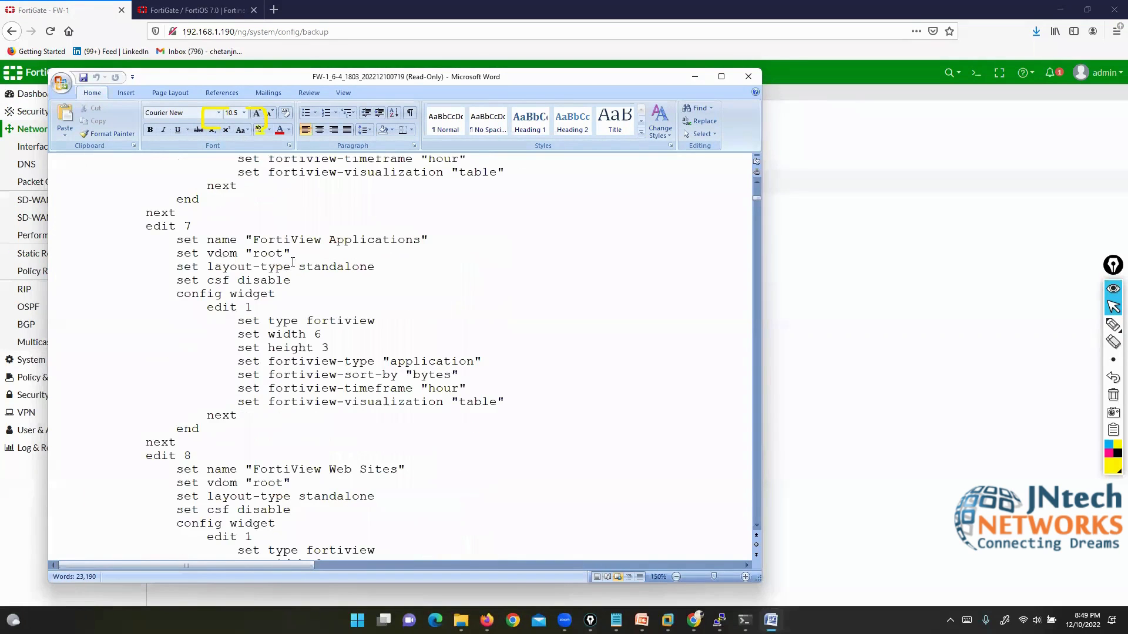
scroll(293, 262, "down", 20)
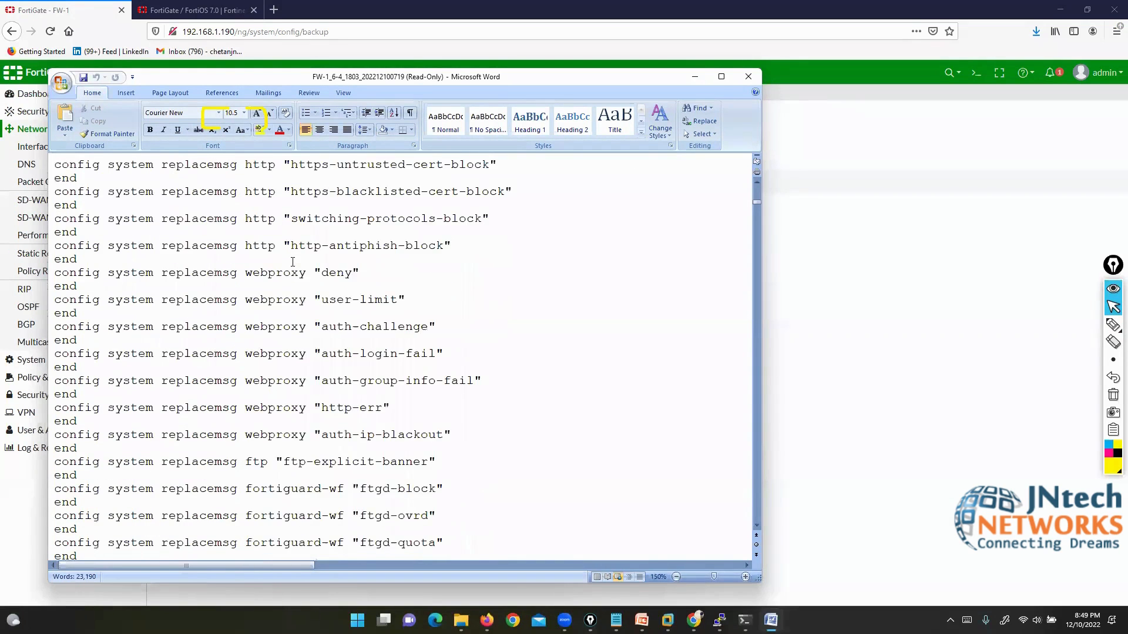
scroll(293, 262, "up", 20)
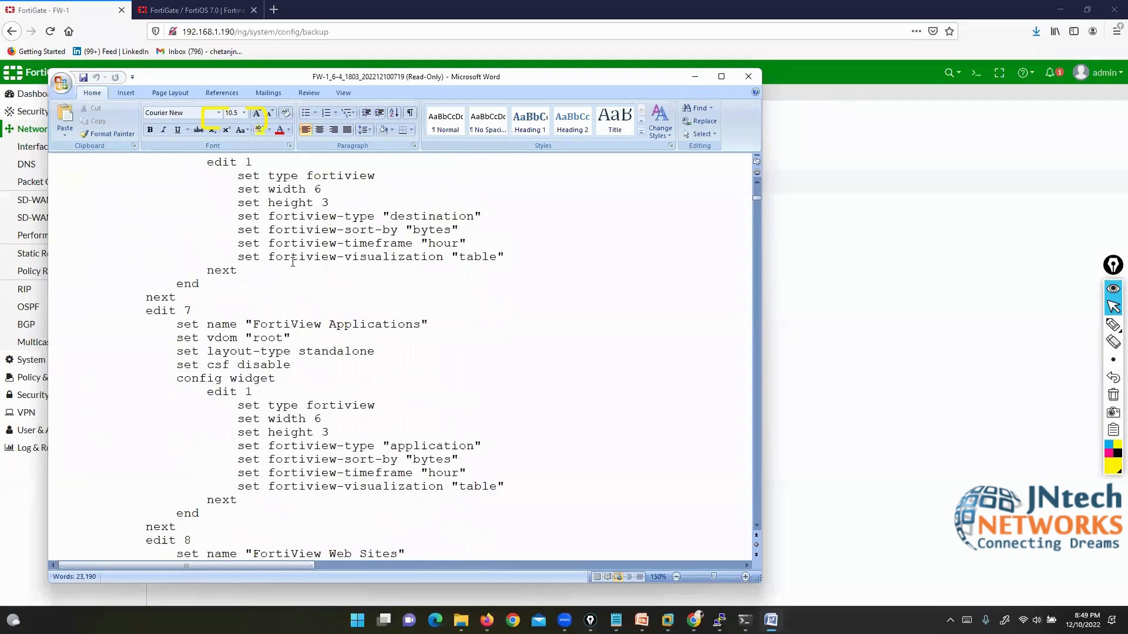
scroll(293, 262, "up", 15)
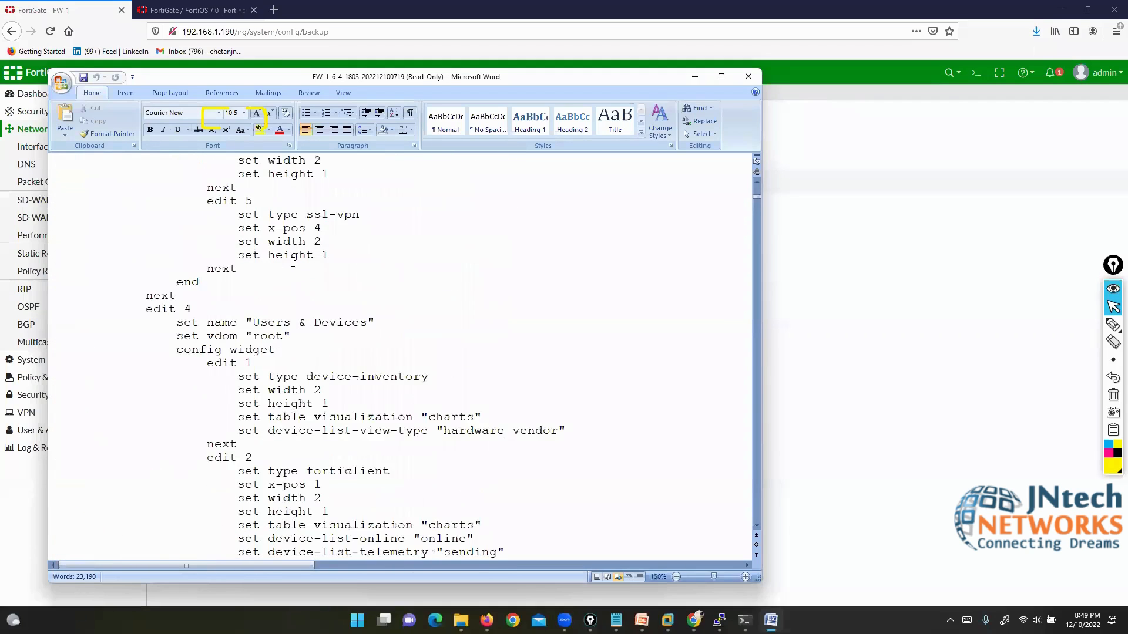
left_click(693, 77)
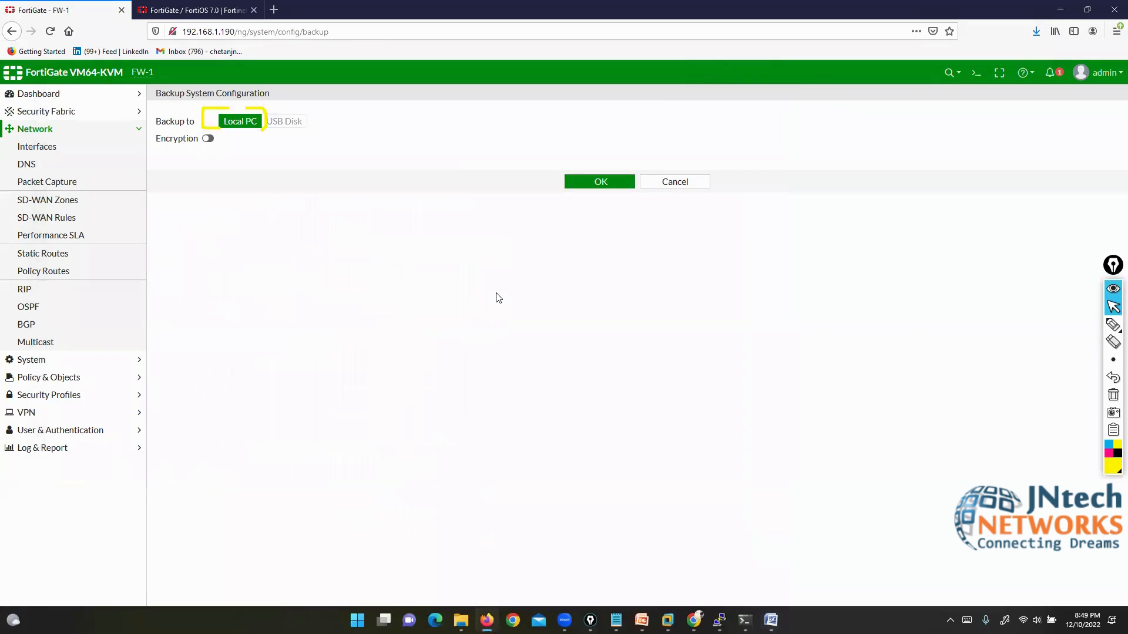
Step: Back up the config encrypted with a password as FW-1_6-4_1803_202212100720.conf, set to open directly
left_click(208, 138)
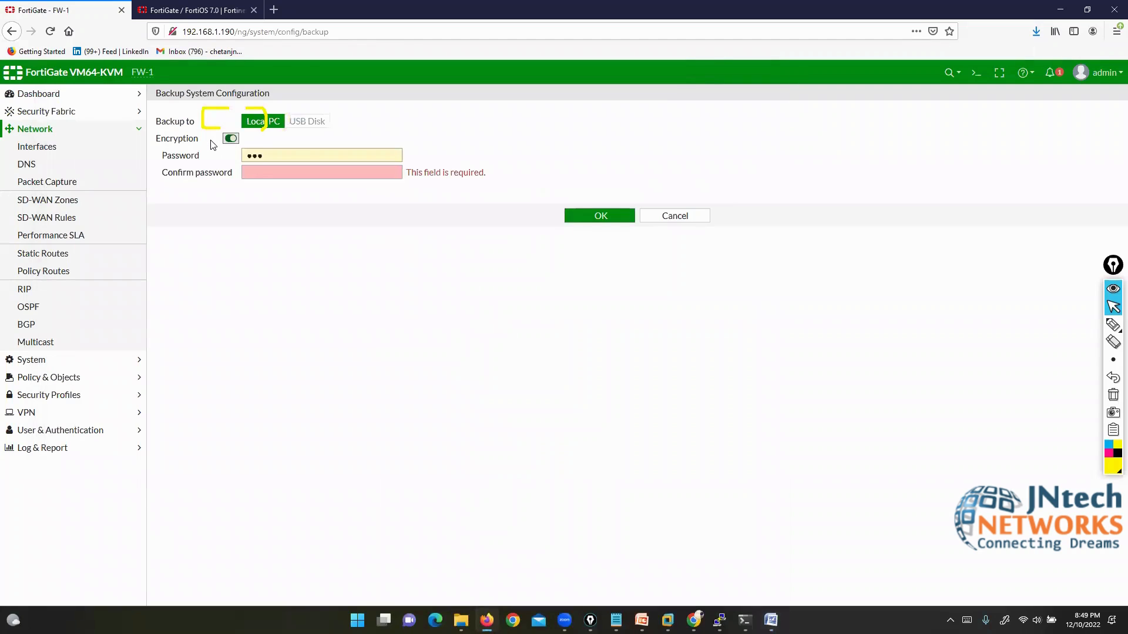
left_click_drag(264, 155, 241, 157)
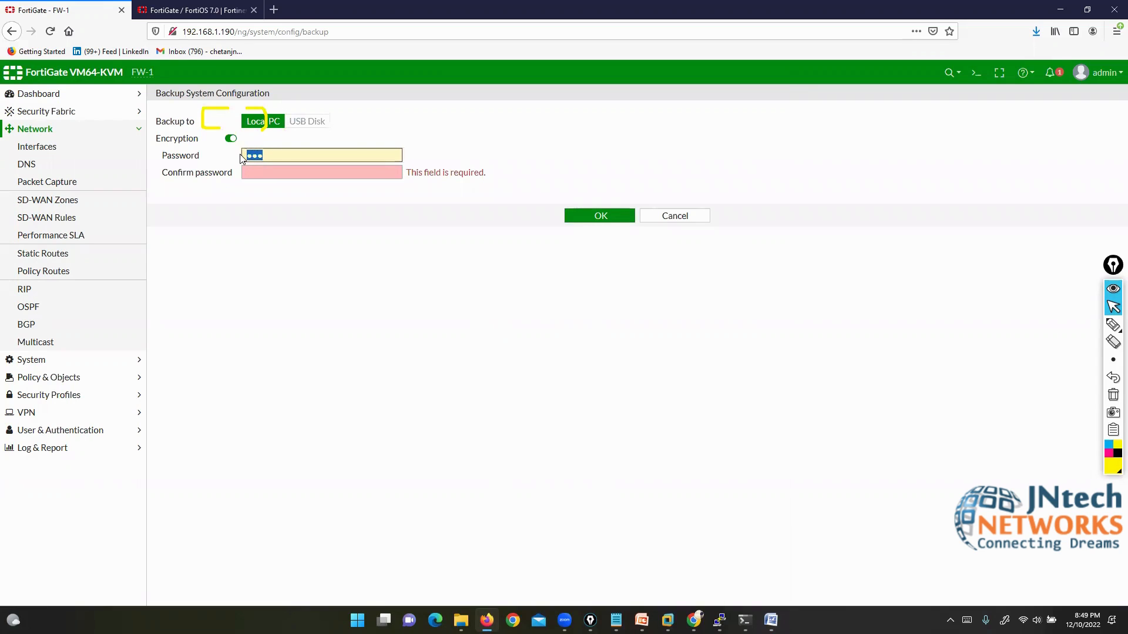
type("12")
left_click(256, 176)
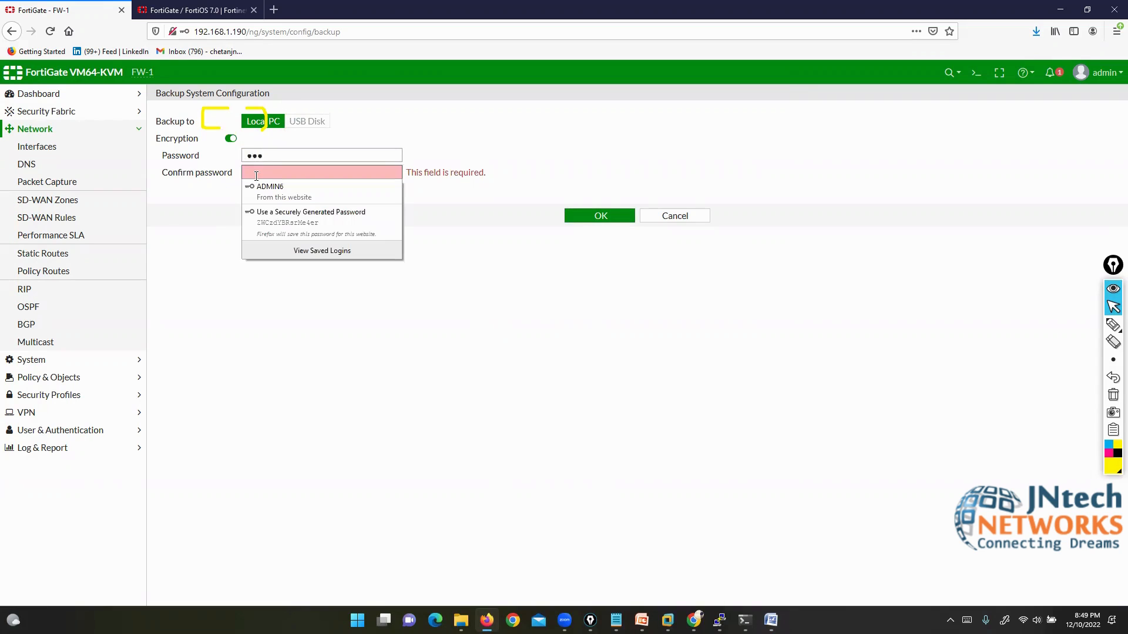
type("123")
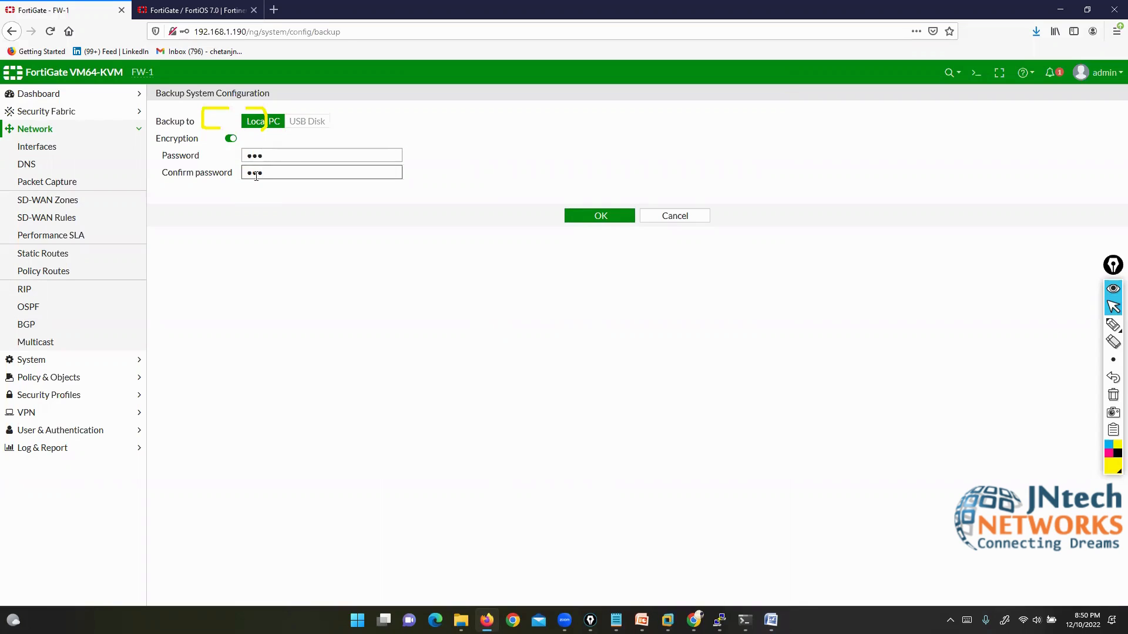
left_click(577, 215)
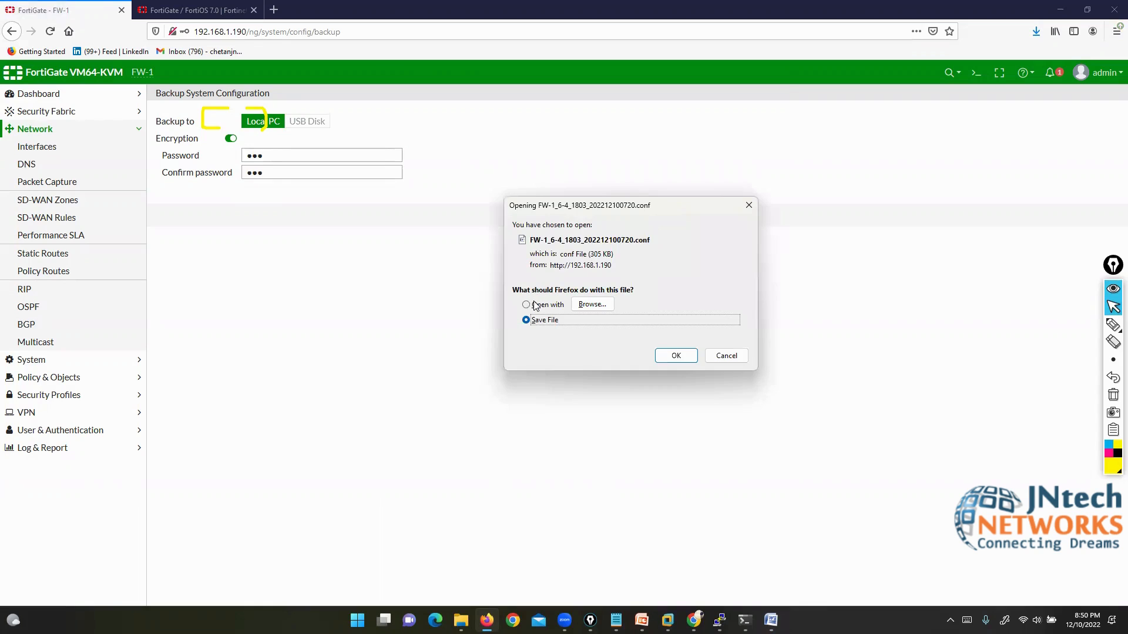
left_click(528, 304)
left_click(676, 355)
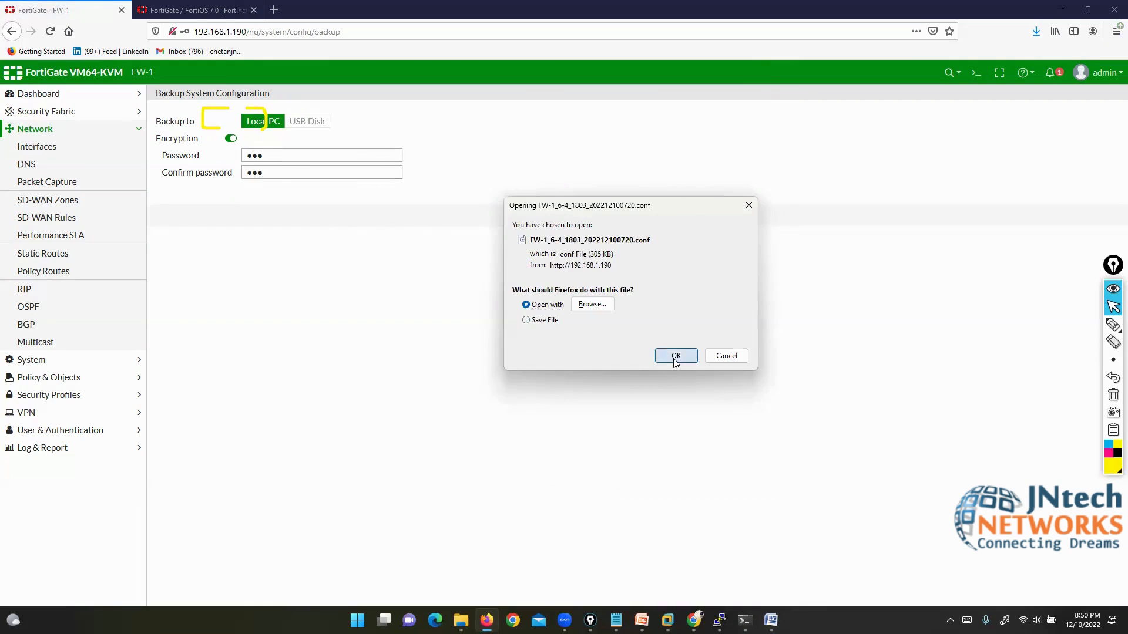
Step: Open the encrypted 0720 backup in Word beside the plaintext 0719 config and select its garbled text
left_click(481, 419)
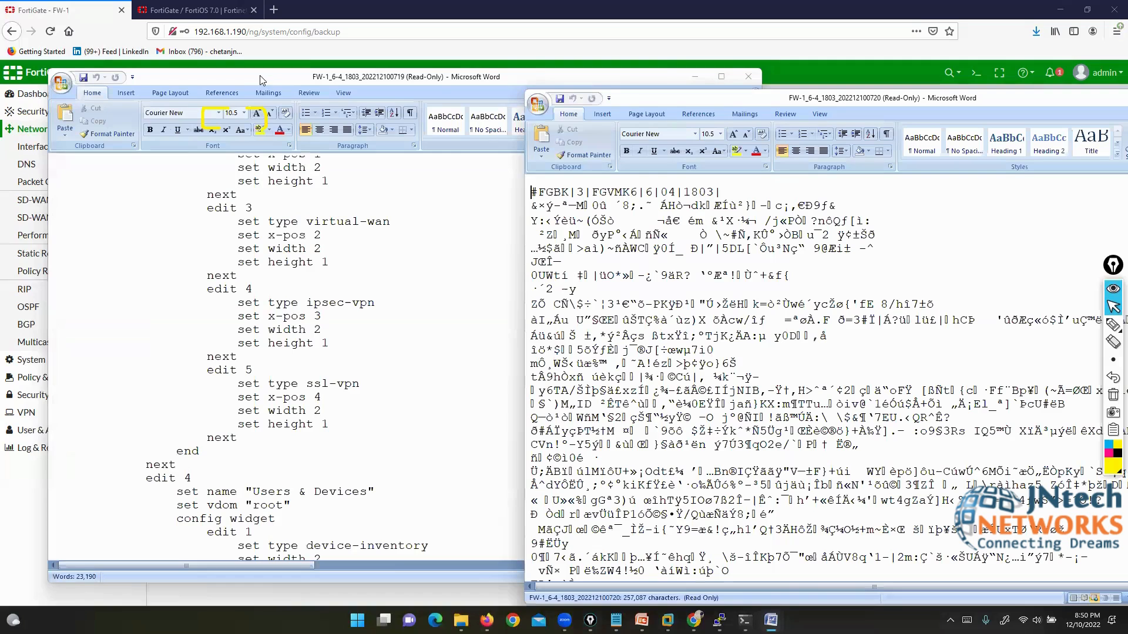
left_click_drag(260, 80, 176, 47)
scroll(672, 166, "down", 10)
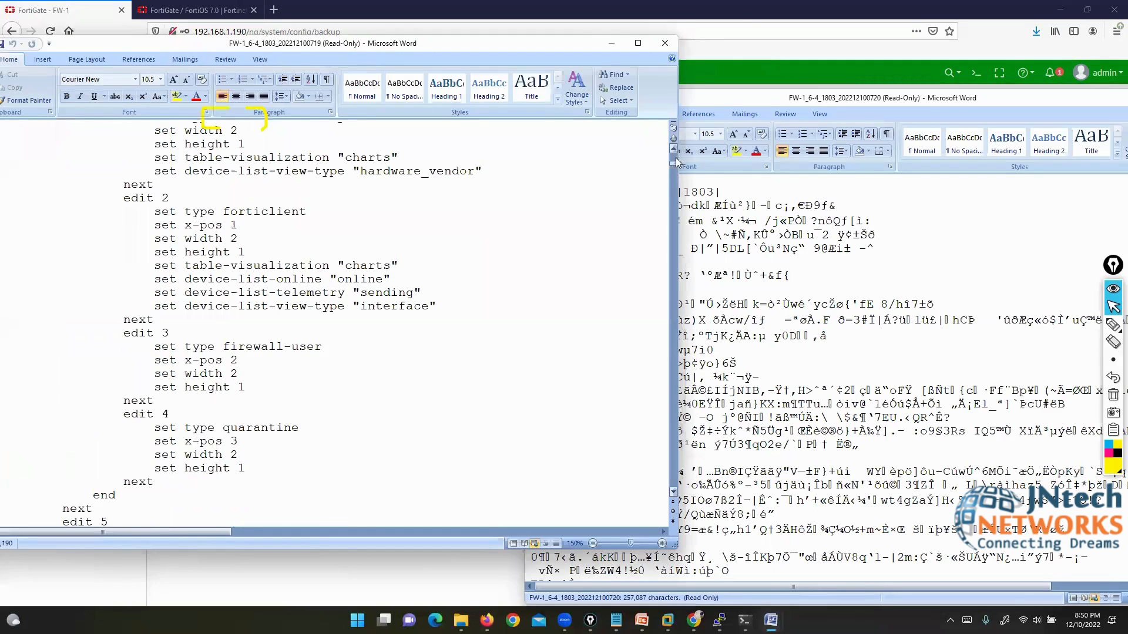
left_click_drag(676, 156, 675, 149)
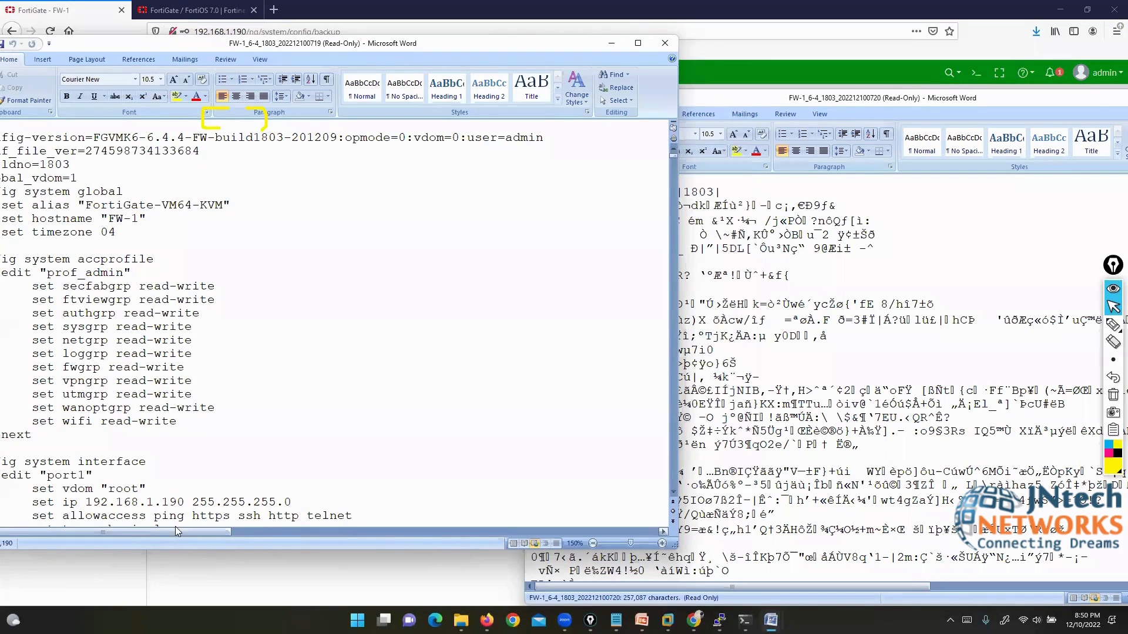
left_click_drag(136, 47, 192, 47)
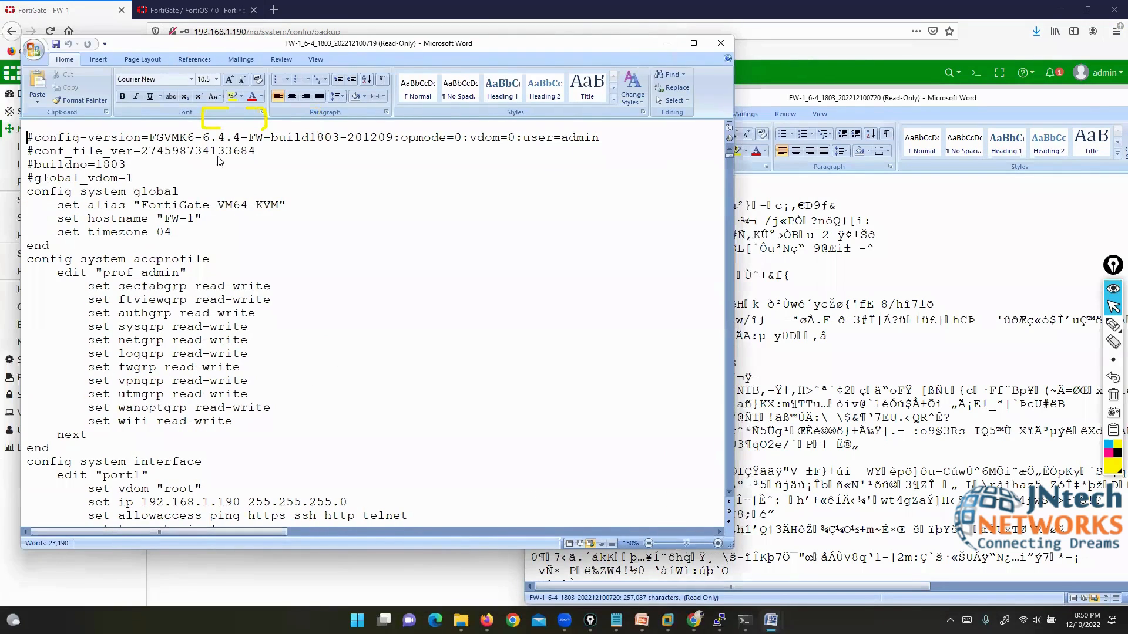
left_click(768, 326)
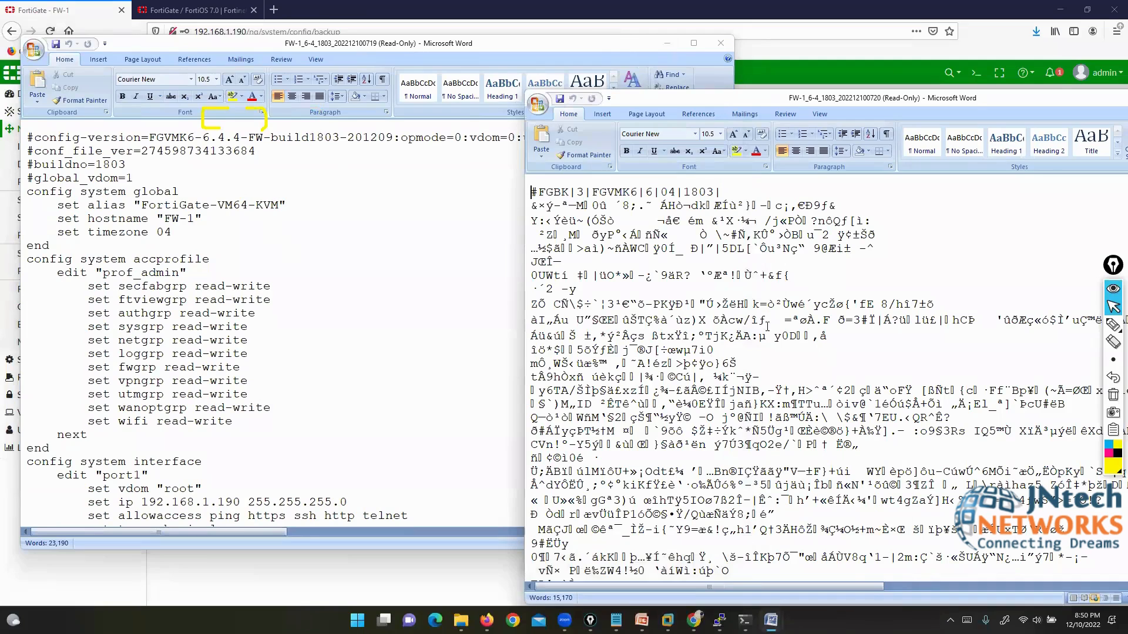
left_click_drag(552, 206, 674, 514)
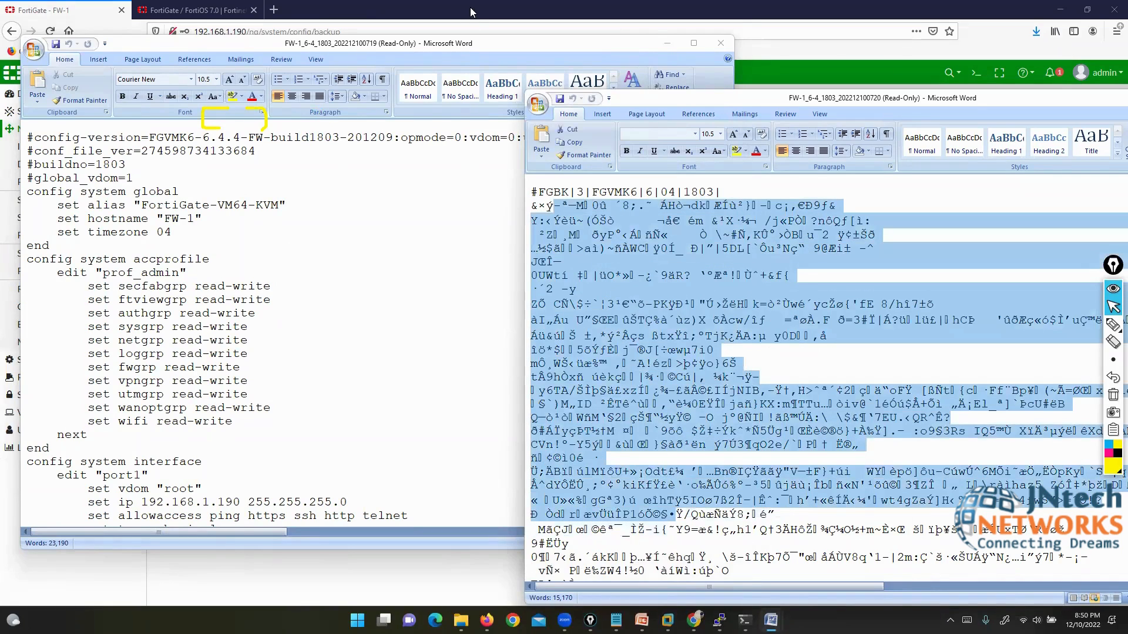
left_click(511, 7)
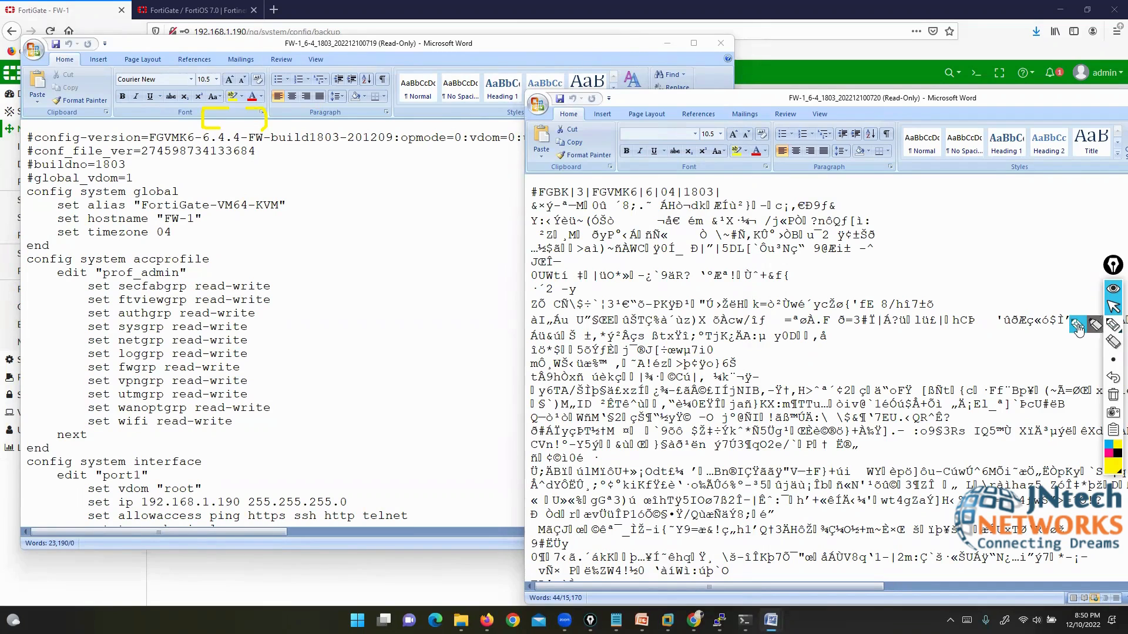
Step: Highlight the #FGBK|3|FGVMK6|6|04|1803| header and the plaintext config-version line for comparison
left_click(1112, 323)
mouse_move(527, 201)
left_mouse_down()
mouse_move(736, 200)
mouse_move(735, 179)
mouse_move(532, 182)
mouse_move(531, 206)
left_mouse_up()
left_click_drag(749, 202, 822, 164)
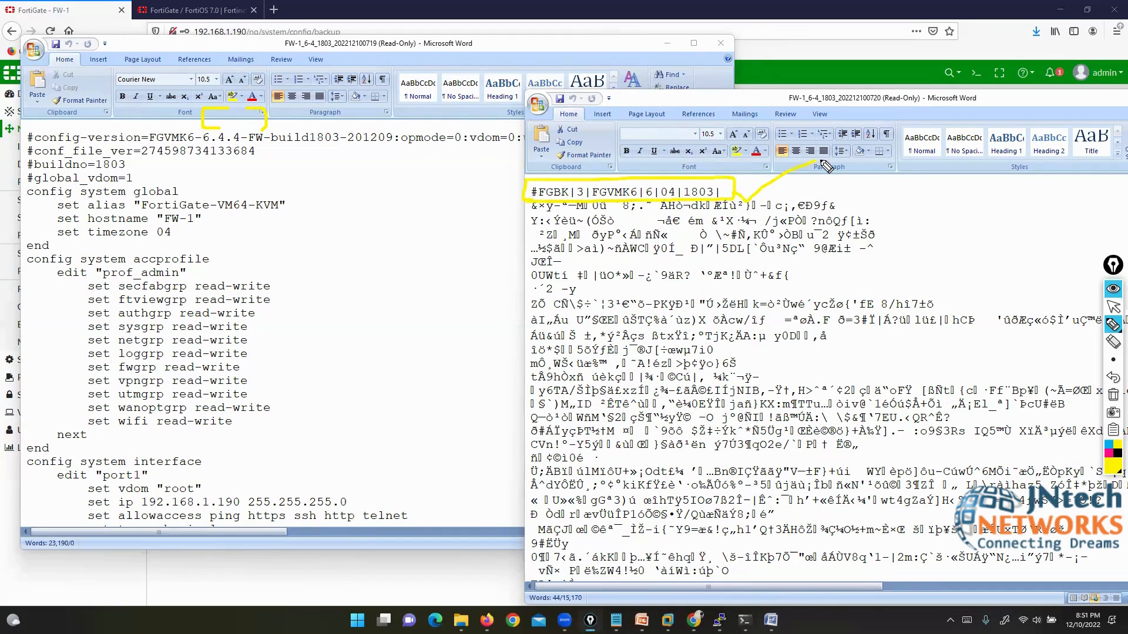
left_click_drag(141, 143, 406, 150)
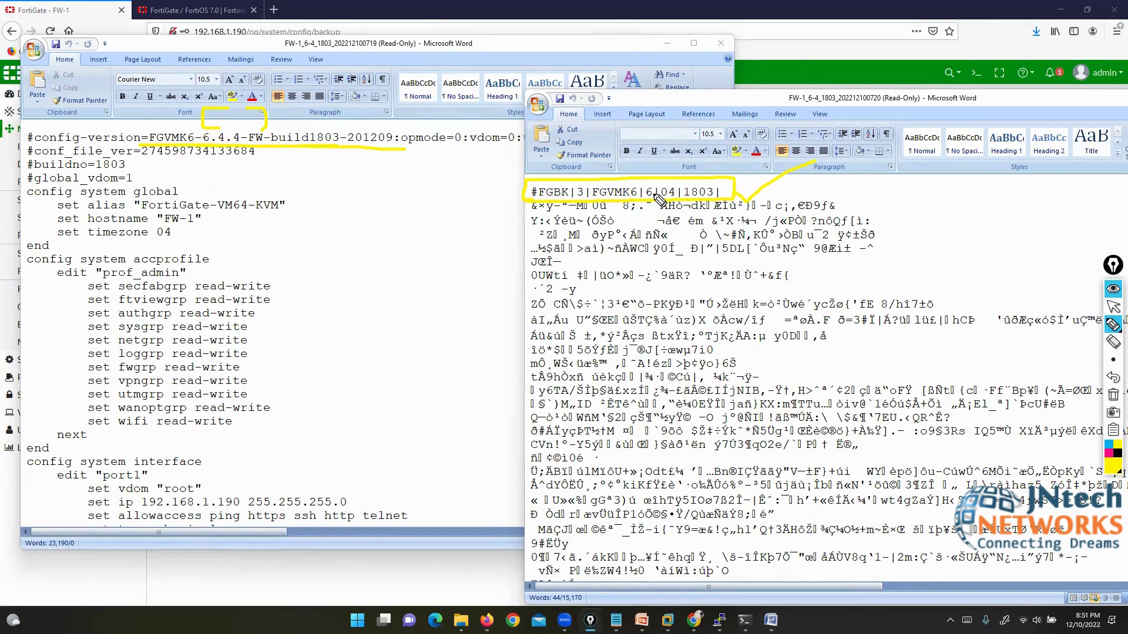
left_click_drag(646, 183, 667, 183)
Step: Close the encrypted 0720 config document's Word window
left_click(1112, 306)
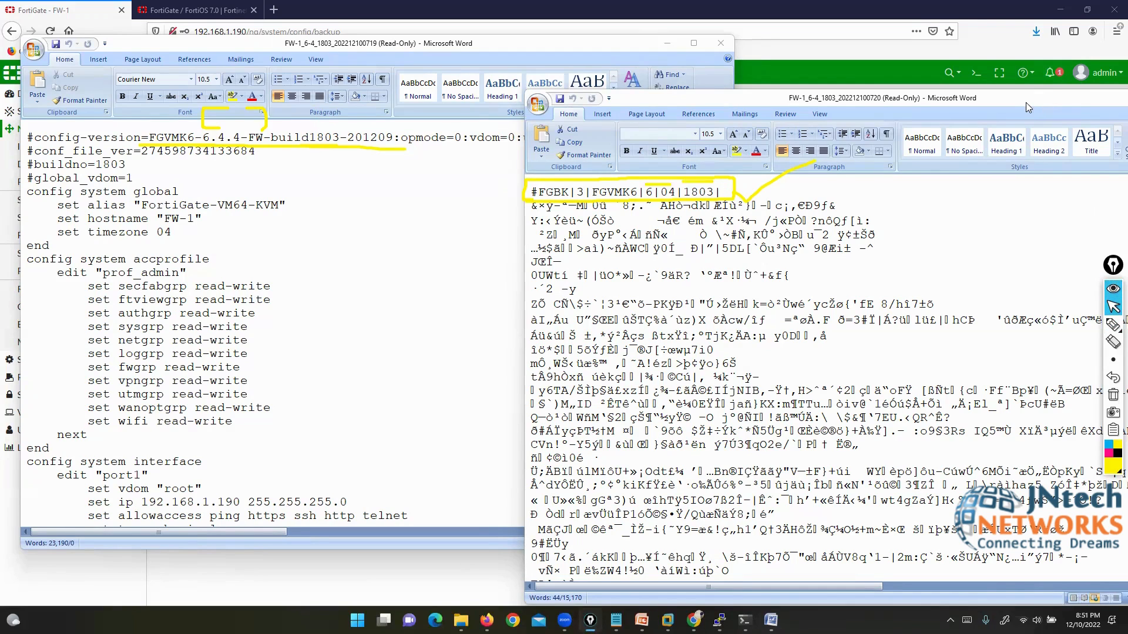
left_click_drag(1025, 103, 752, 113)
left_click(950, 109)
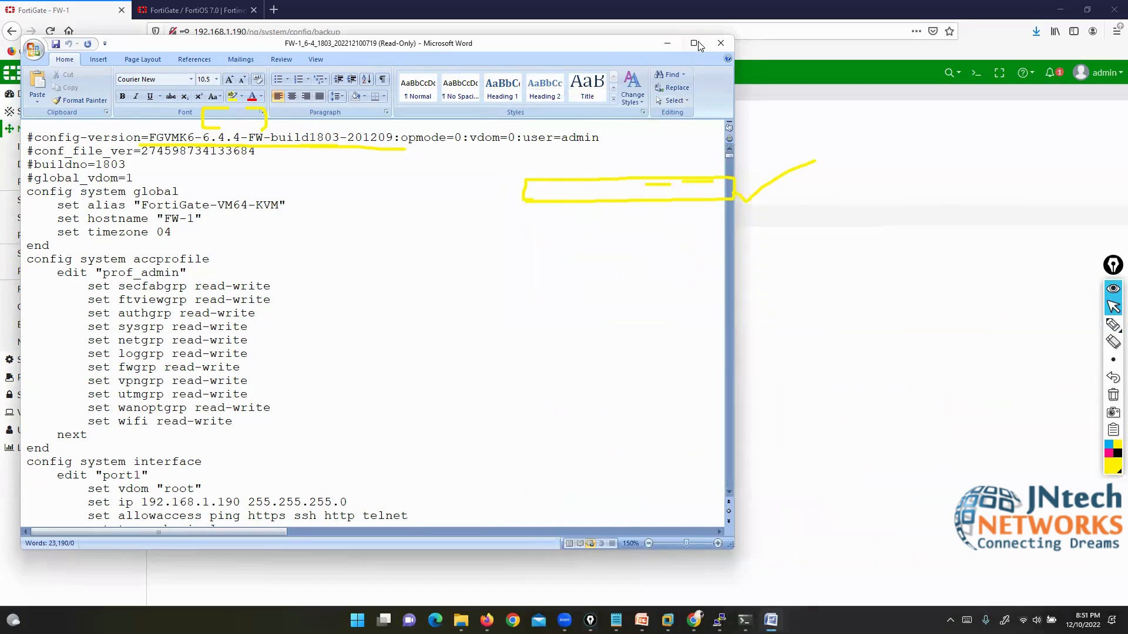
Step: Close the plaintext config document and show the Windows desktop with Win+D
left_click(720, 43)
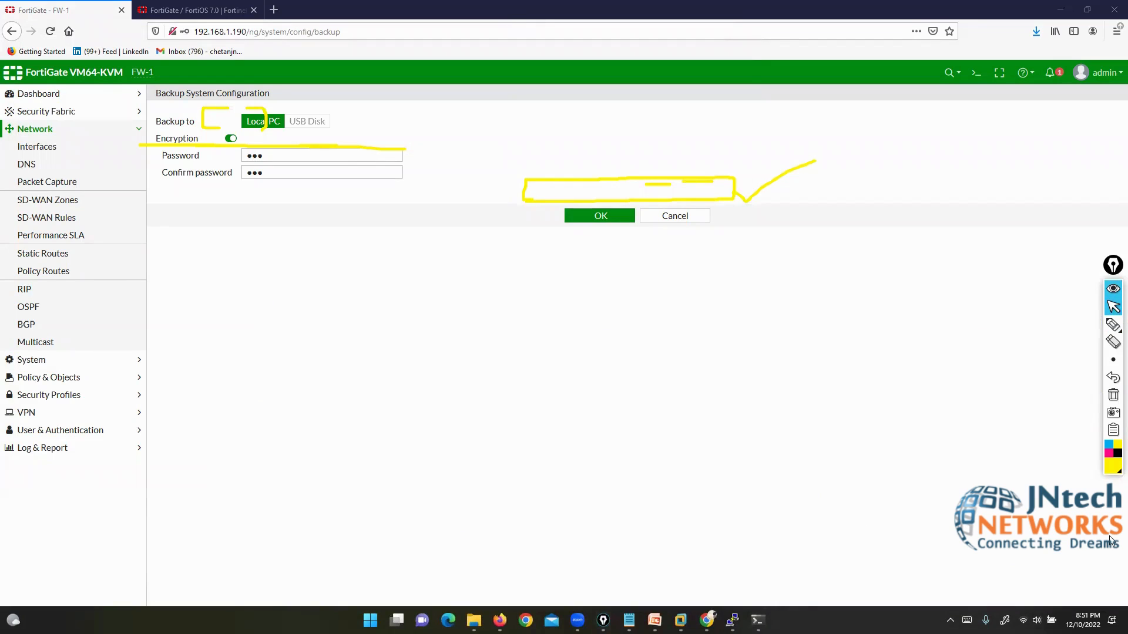
left_click(1087, 620)
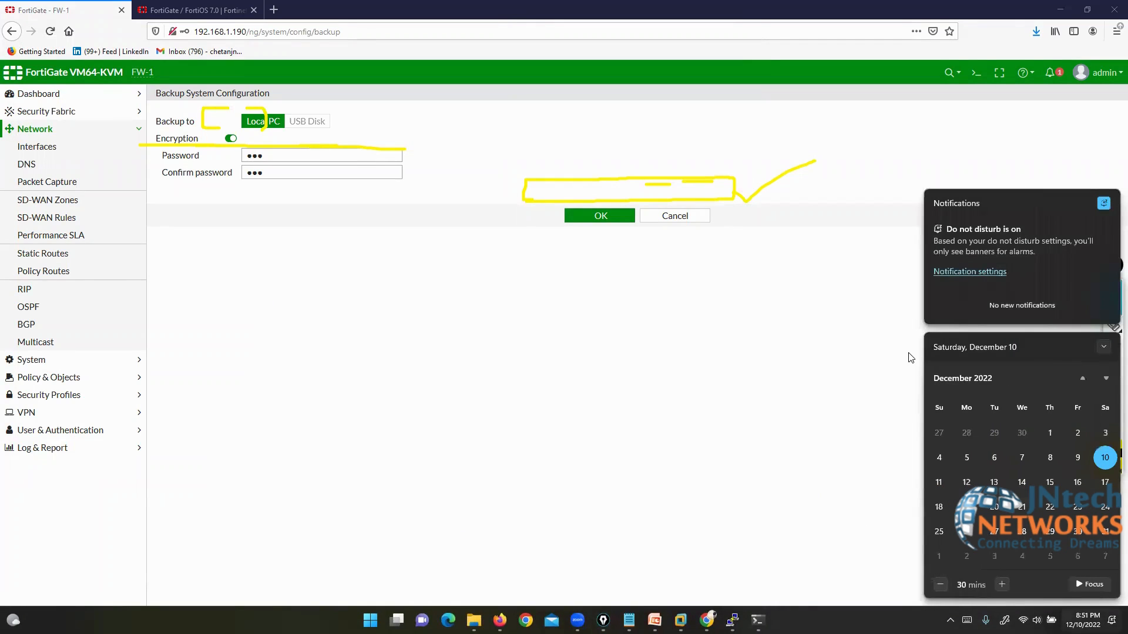
left_click(641, 53)
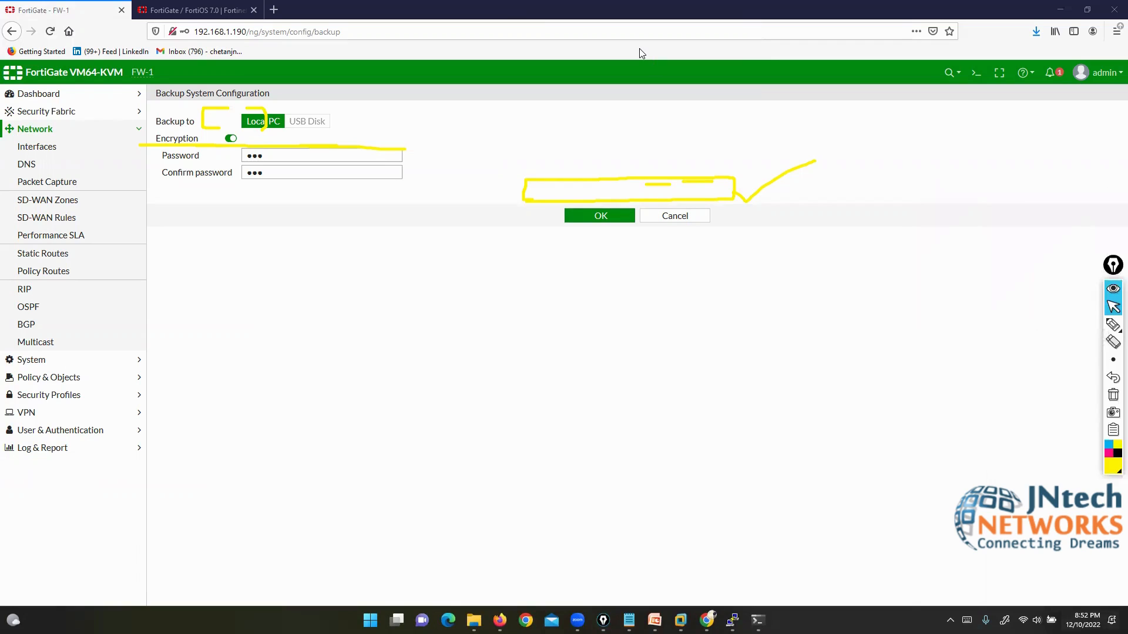
key("super+d")
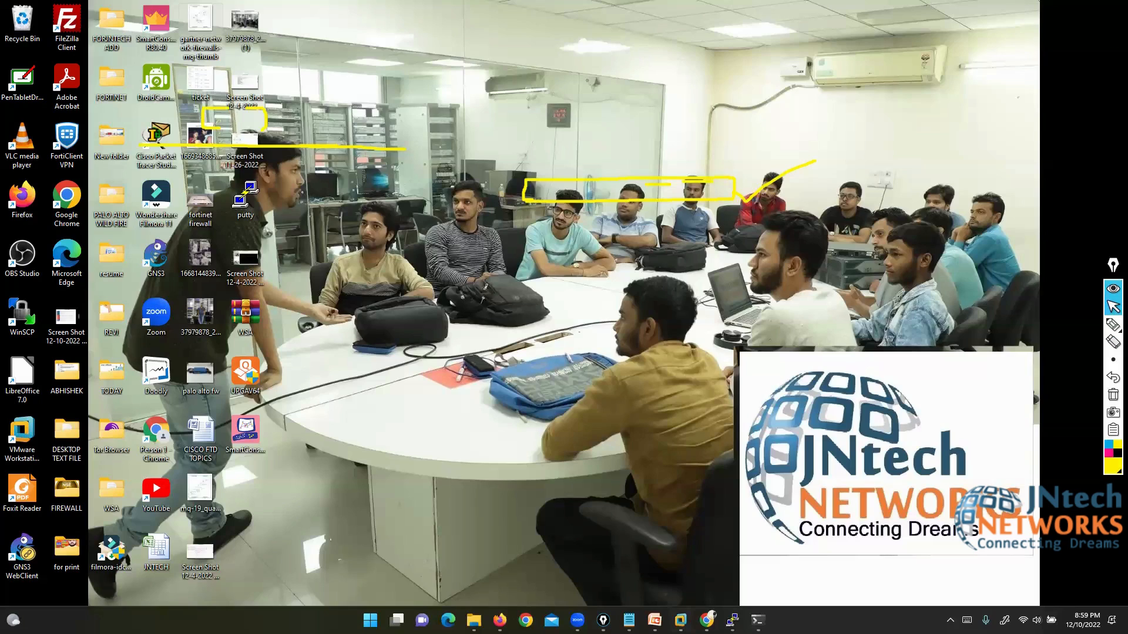
Step: Clear the yellow annotations from the EVE-NG topology and return to the FortiGate login page in Firefox
key("alt+Tab")
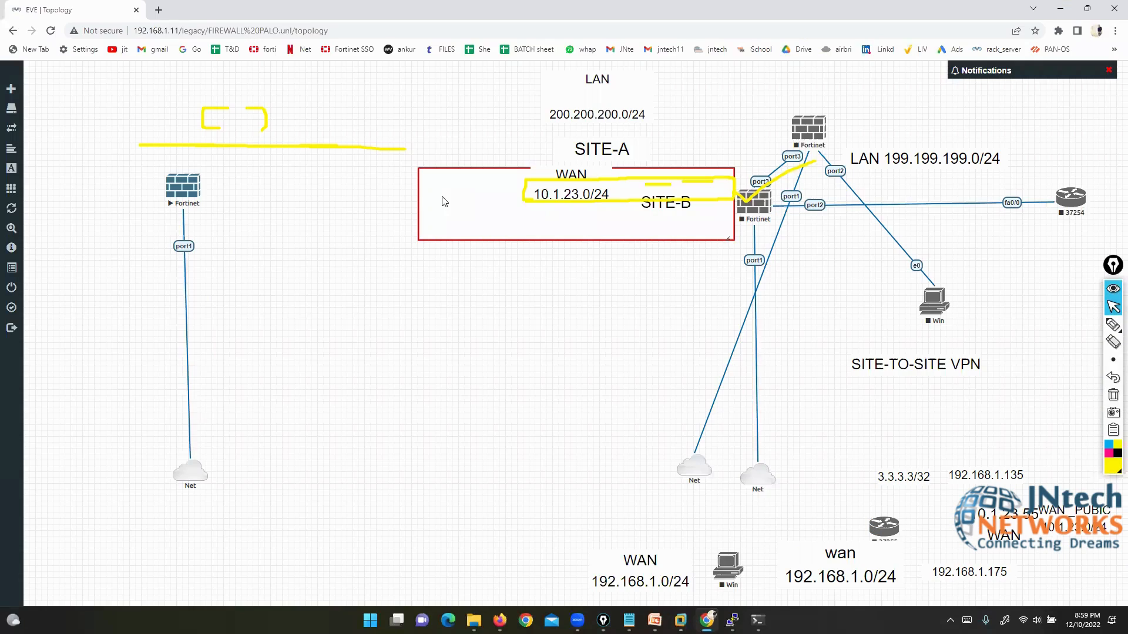
left_click(1114, 395)
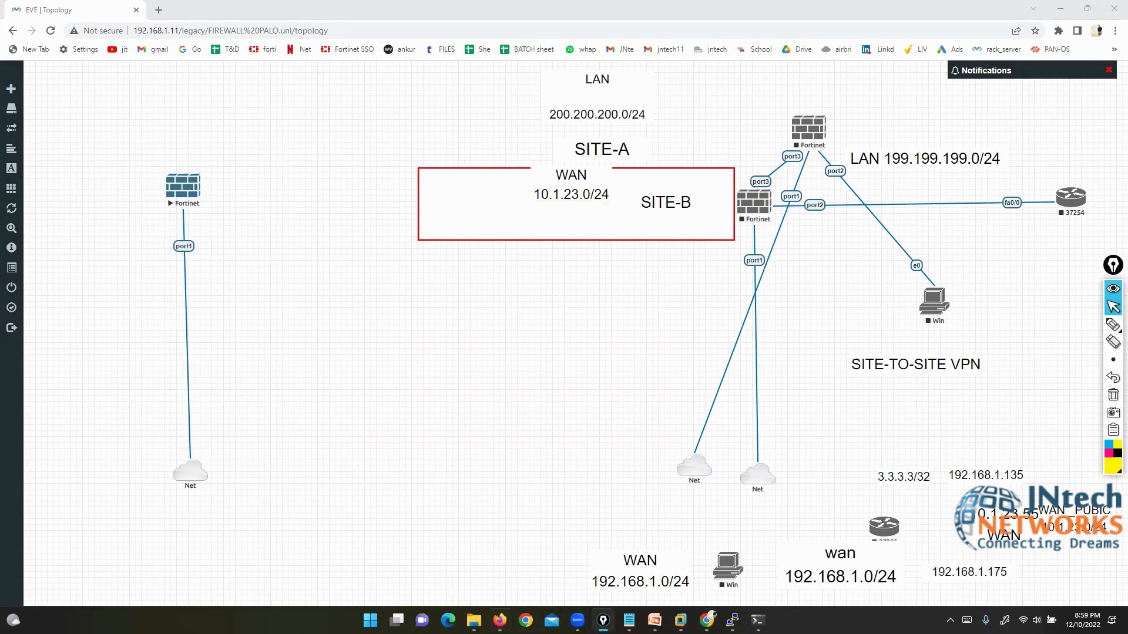
left_click(500, 621)
Step: Log back in to the FortiGate as admin without saving the login, closing the extra tab
double_click(526, 342)
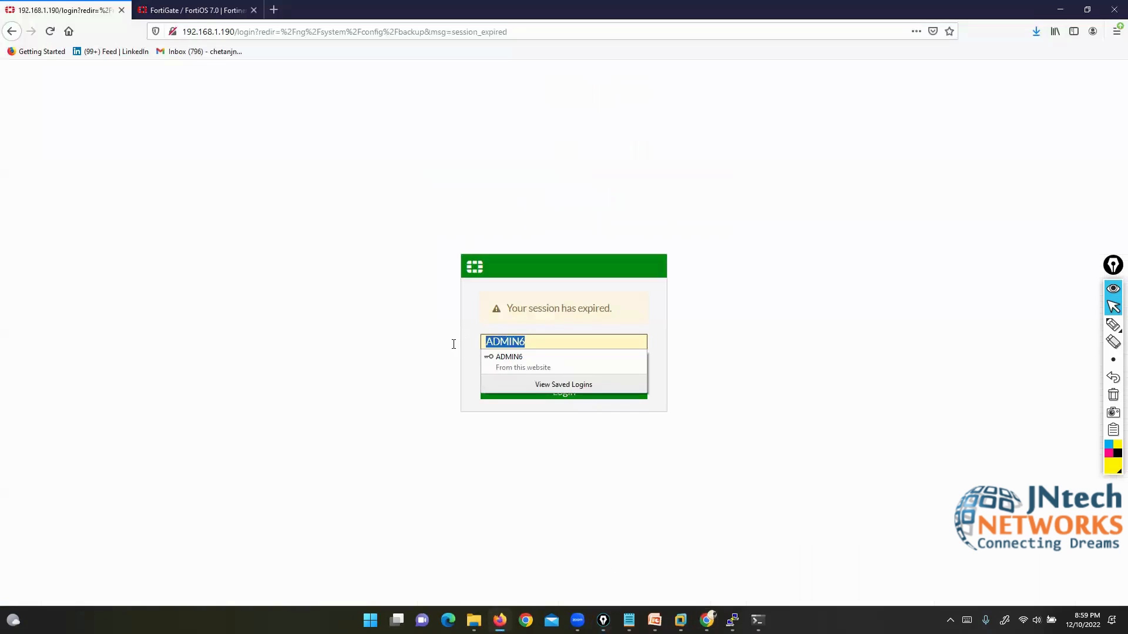
type("admin")
key("Return")
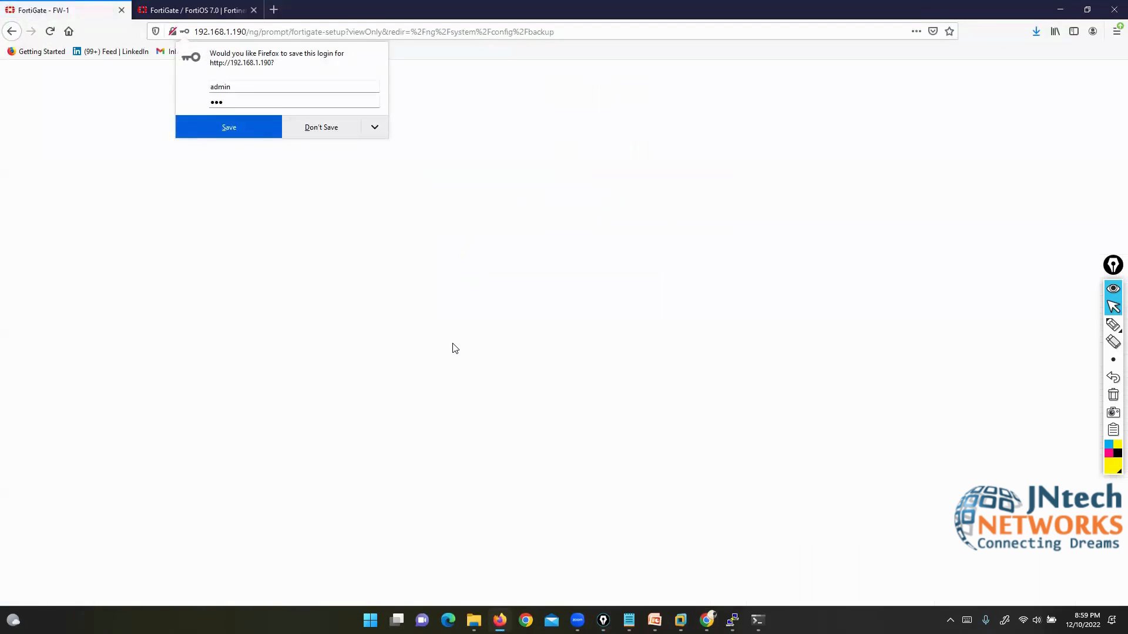
left_click(326, 126)
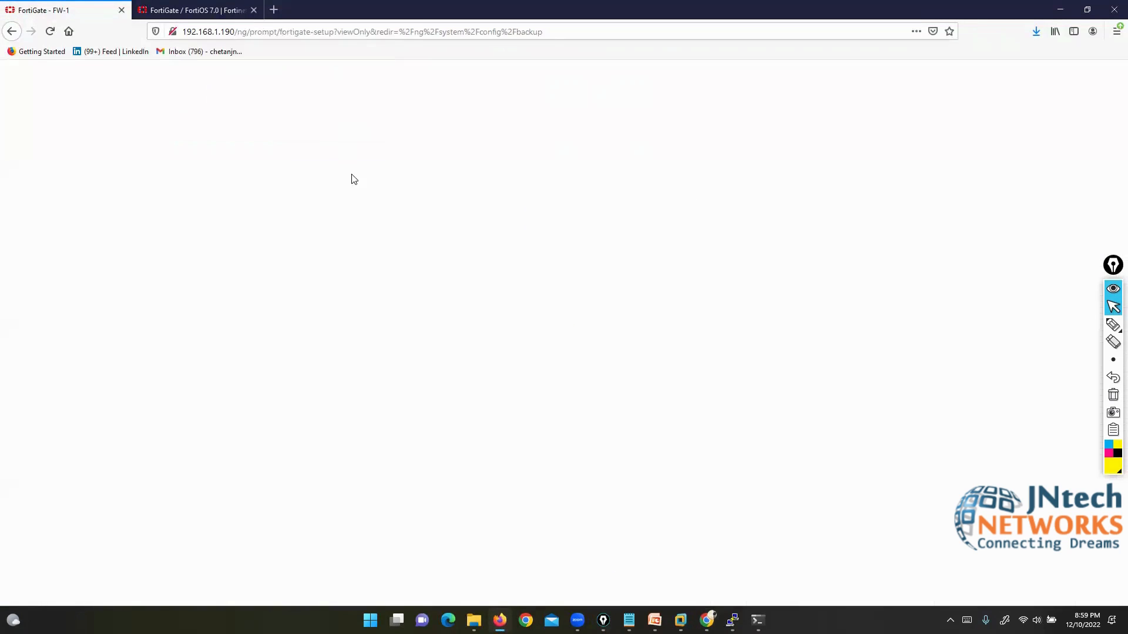
left_click(254, 10)
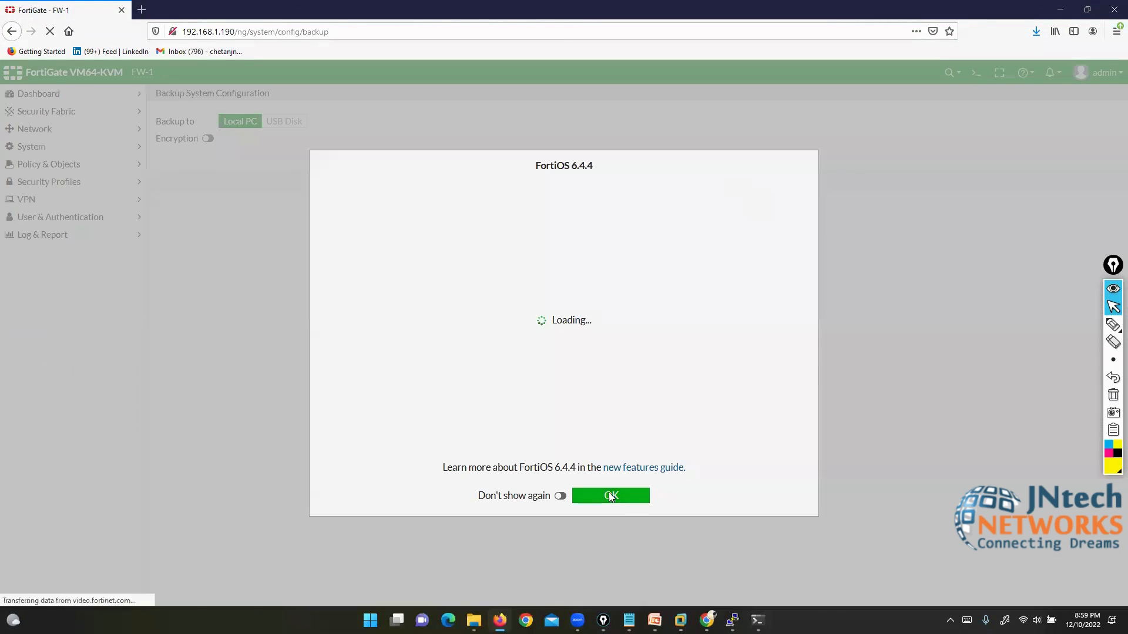
left_click(610, 495)
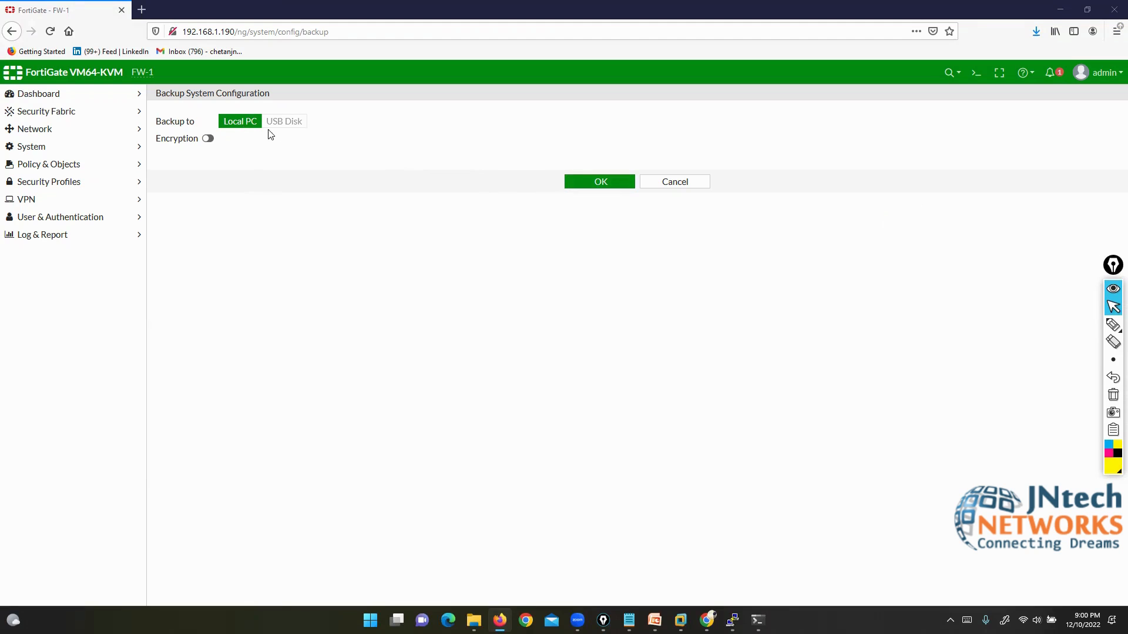
Step: Toggle encryption on the configuration backup, cancel it, and reload the FortiGate page
left_click(209, 140)
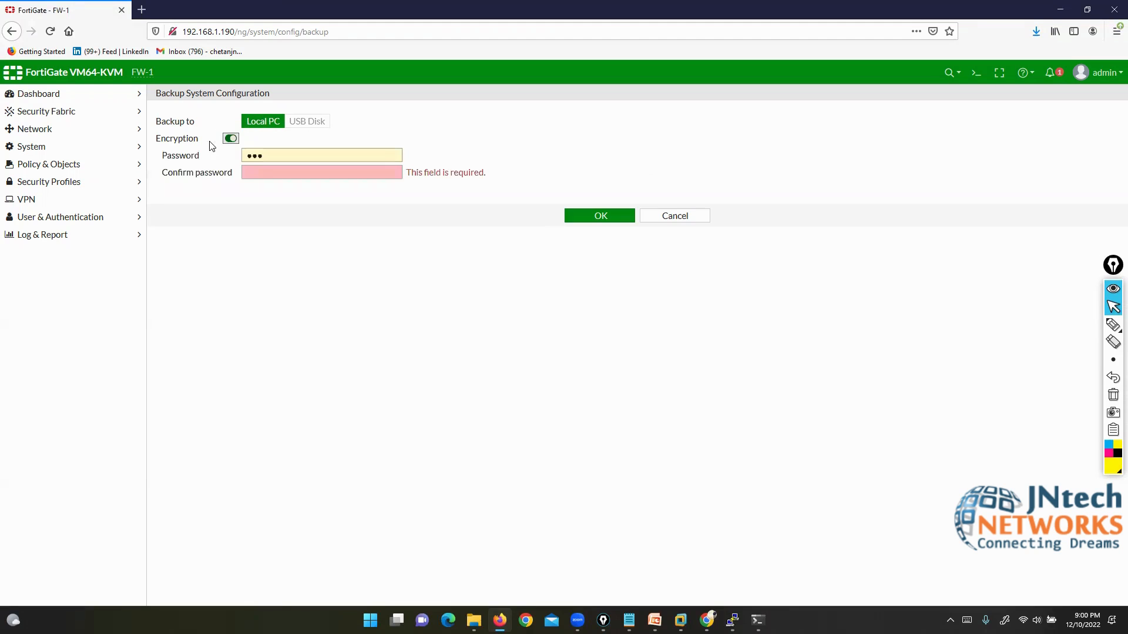
left_click(684, 218)
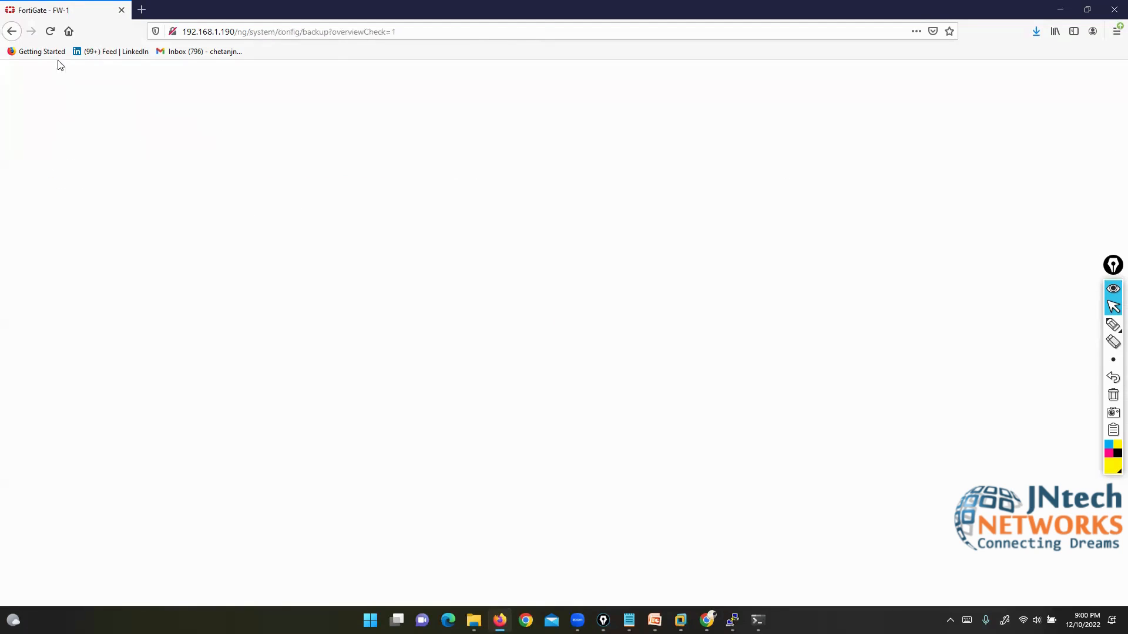
left_click(52, 32)
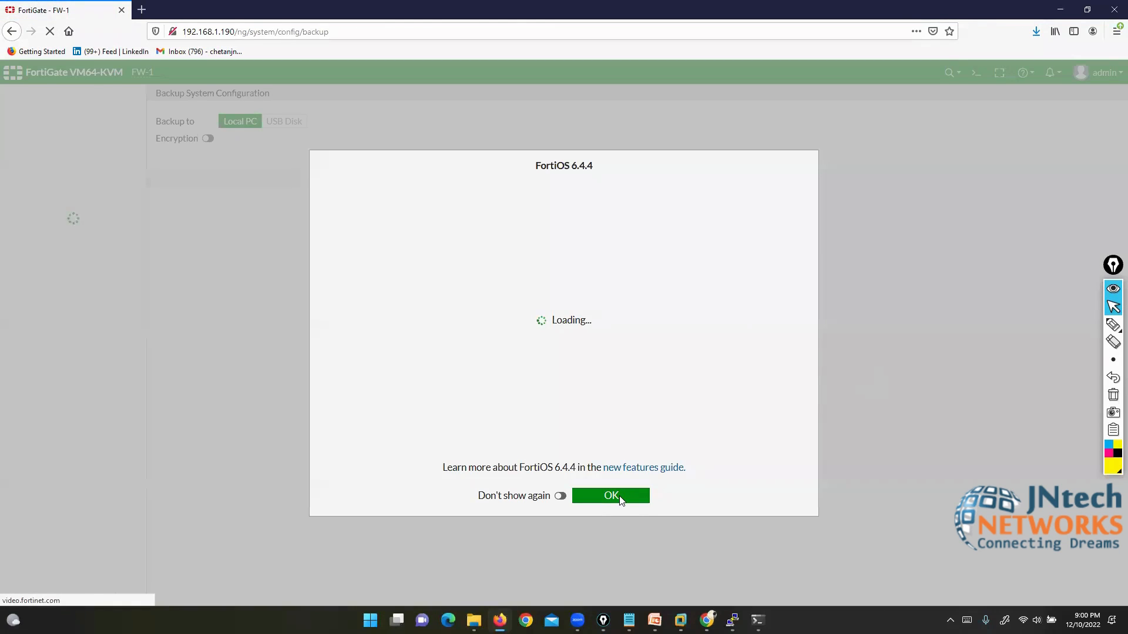
left_click(611, 495)
left_click(1098, 73)
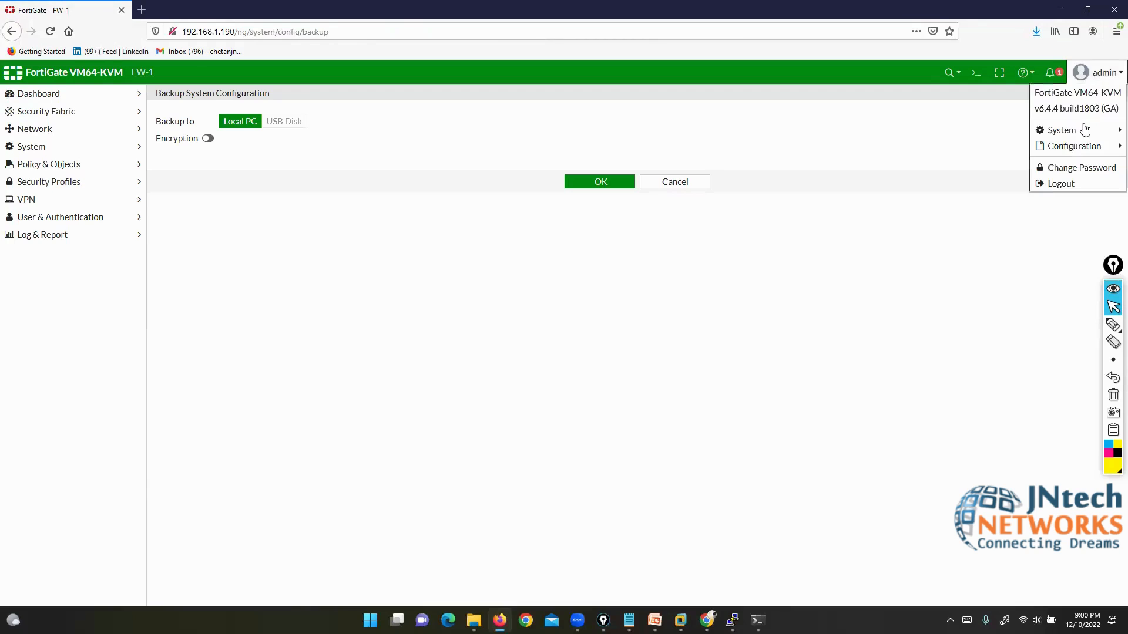
mouse_move(1070, 156)
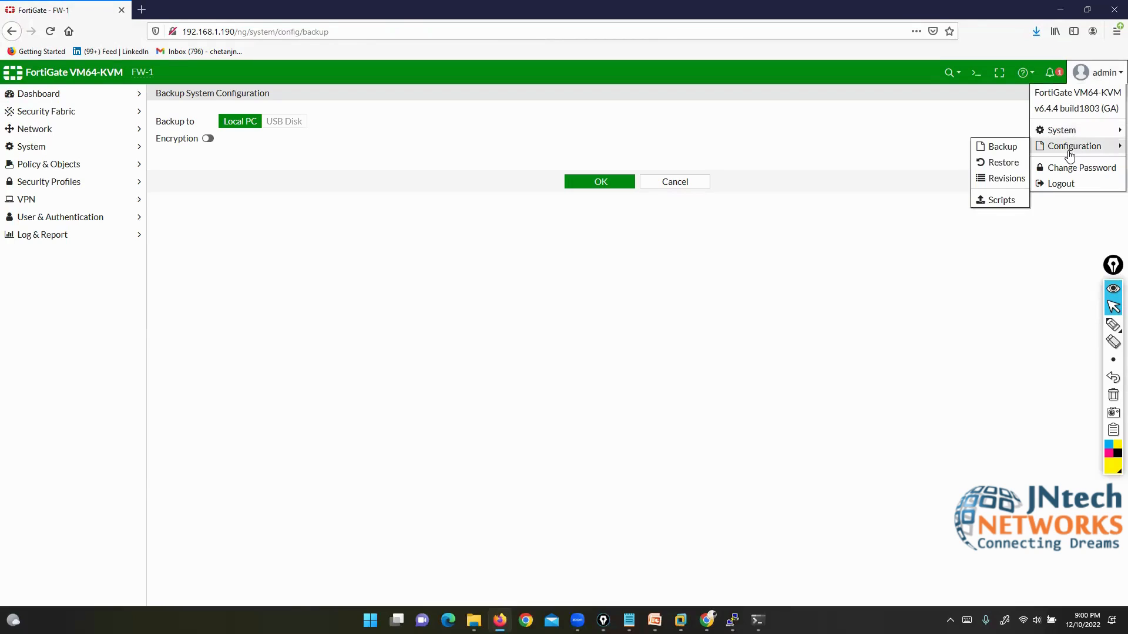
left_click(994, 165)
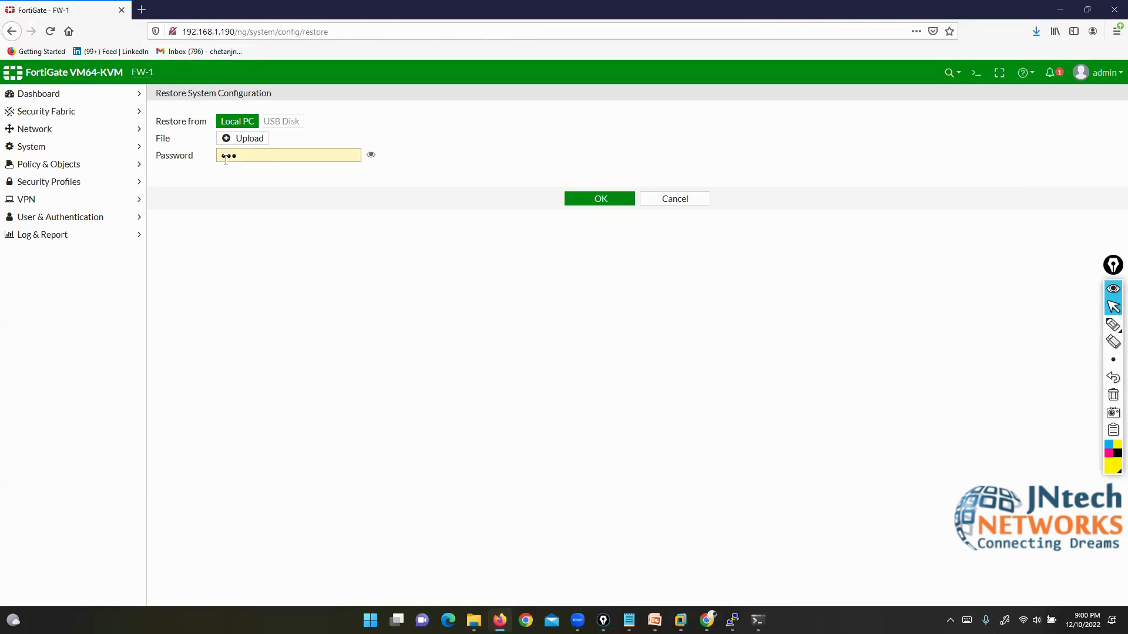
left_click(675, 198)
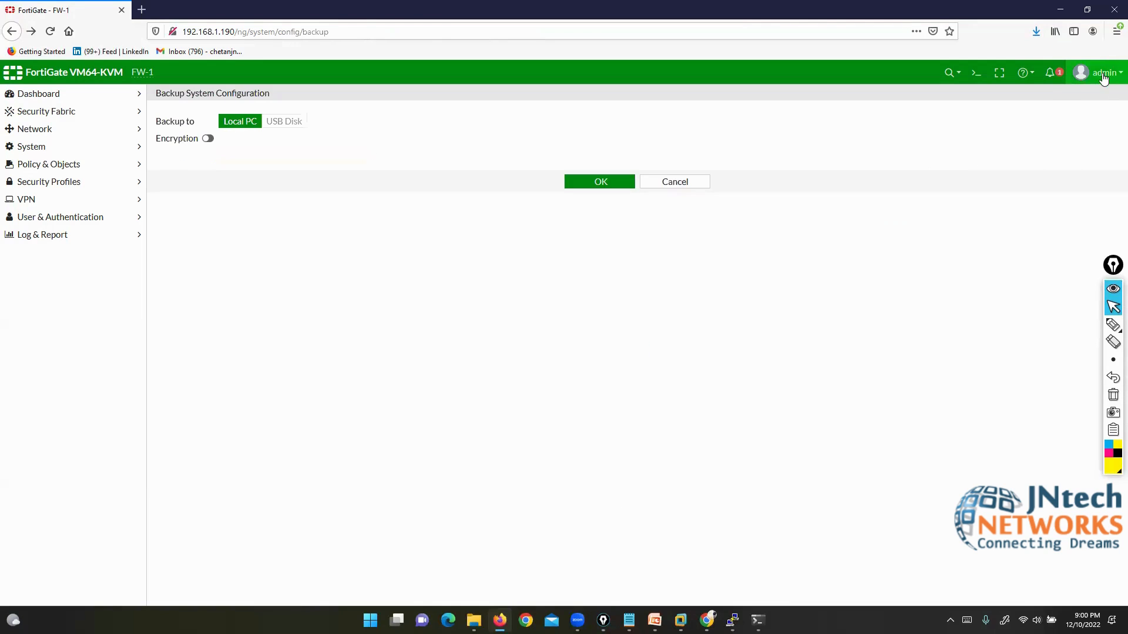
left_click(1104, 76)
mouse_move(1073, 149)
left_click(992, 148)
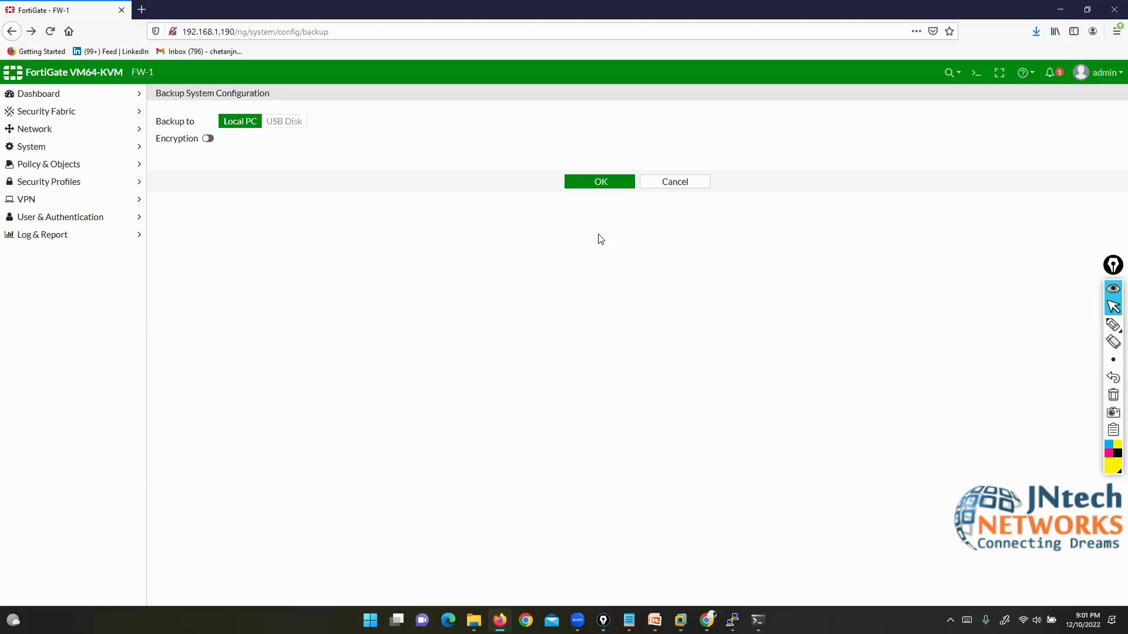
Step: Sketch a labelled TFTP Server box and a FW box on the screen
left_click(1112, 324)
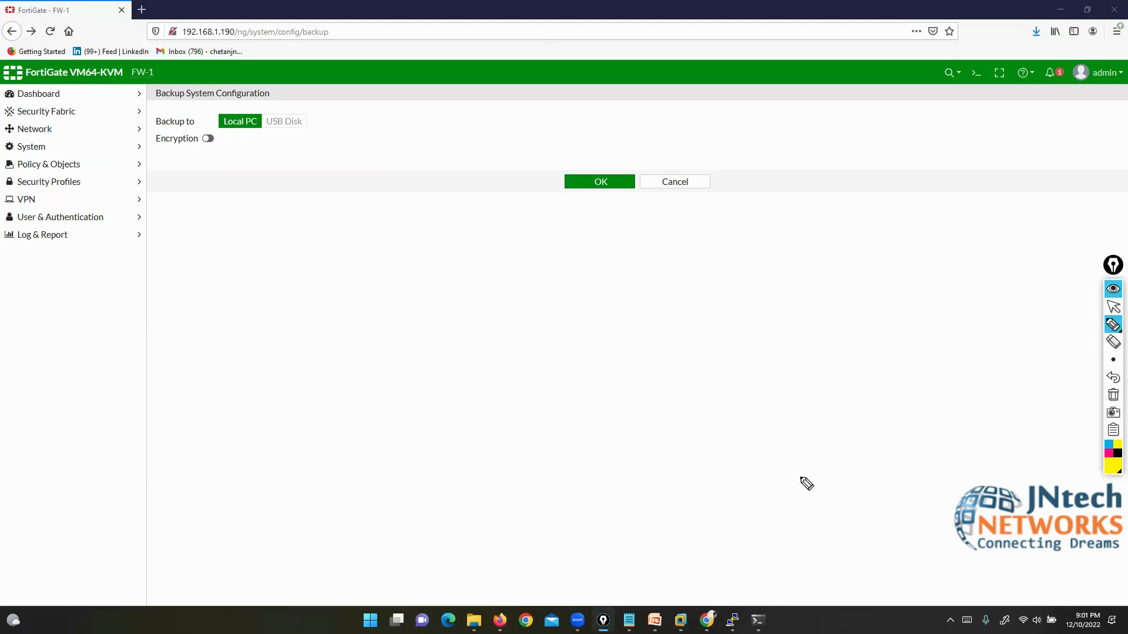
mouse_move(834, 453)
left_mouse_down()
mouse_move(754, 464)
mouse_move(864, 502)
mouse_move(805, 453)
left_mouse_up()
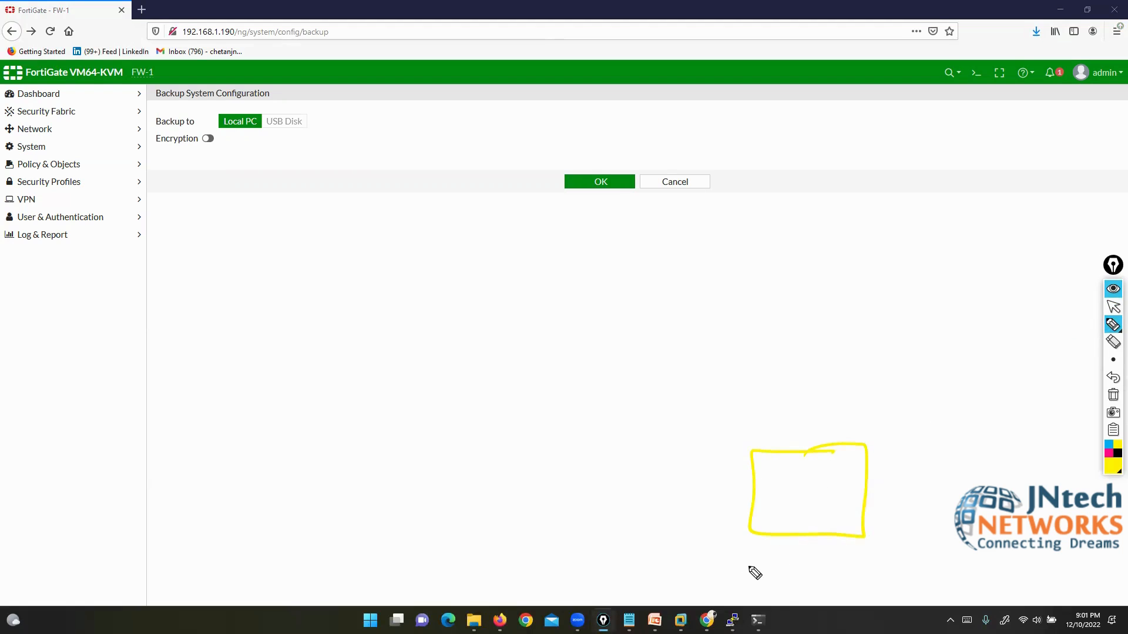
mouse_move(750, 558)
left_mouse_down()
mouse_move(751, 585)
mouse_move(759, 555)
left_mouse_up()
mouse_move(786, 559)
left_mouse_down()
mouse_move(783, 586)
mouse_move(805, 555)
left_mouse_up()
left_click_drag(784, 570, 839, 558)
mouse_move(828, 559)
left_mouse_down()
mouse_move(826, 584)
mouse_move(877, 574)
left_mouse_up()
mouse_move(935, 547)
left_mouse_down()
mouse_move(923, 576)
mouse_move(1001, 565)
mouse_move(1025, 605)
left_mouse_up()
left_click_drag(742, 532, 743, 591)
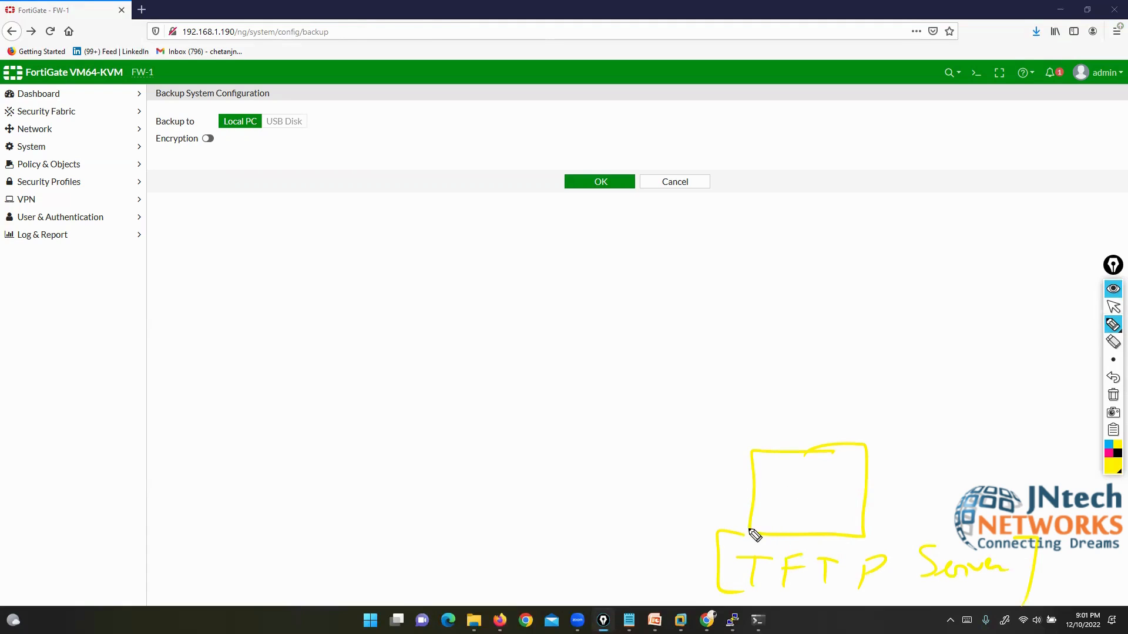
mouse_move(352, 159)
left_mouse_down()
mouse_move(393, 152)
mouse_move(428, 249)
mouse_move(411, 151)
left_mouse_up()
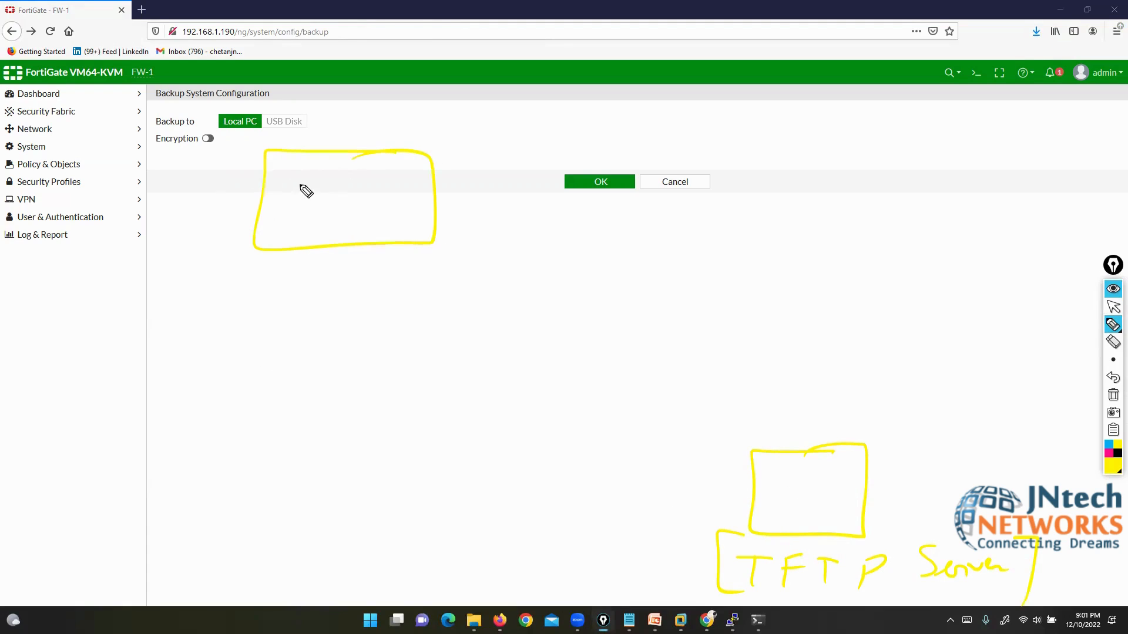
mouse_move(303, 187)
left_mouse_down()
mouse_move(312, 206)
mouse_move(365, 214)
mouse_move(385, 201)
mouse_move(595, 407)
mouse_move(747, 436)
left_mouse_up()
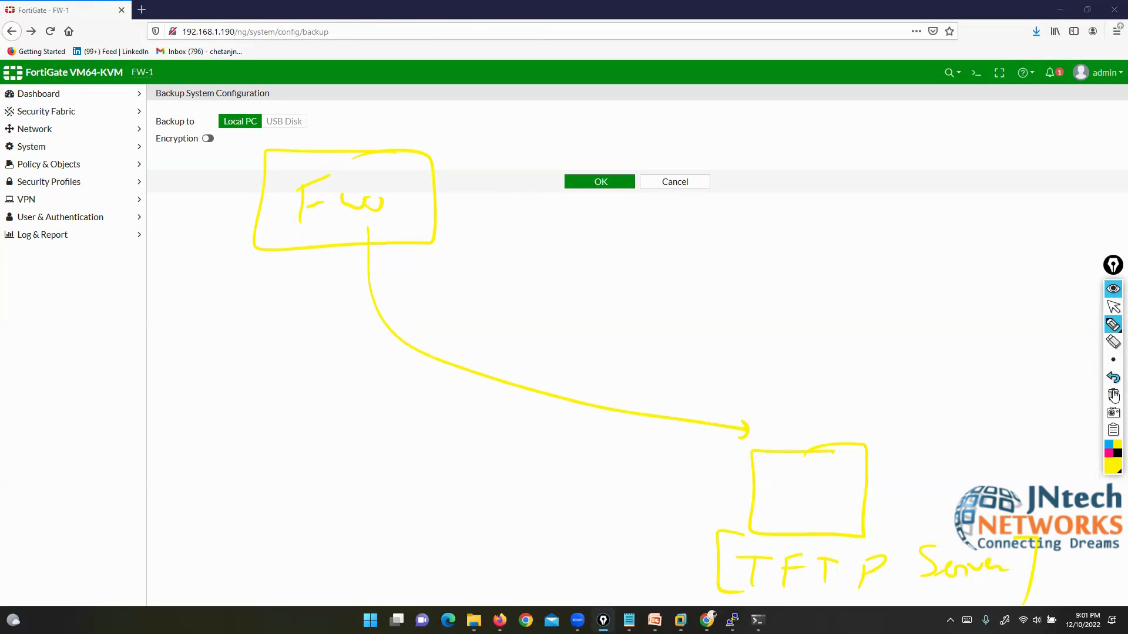
Step: Erase the sketch and minimize Firefox to reveal the EVE-NG topology
left_click(1113, 395)
left_click(1111, 311)
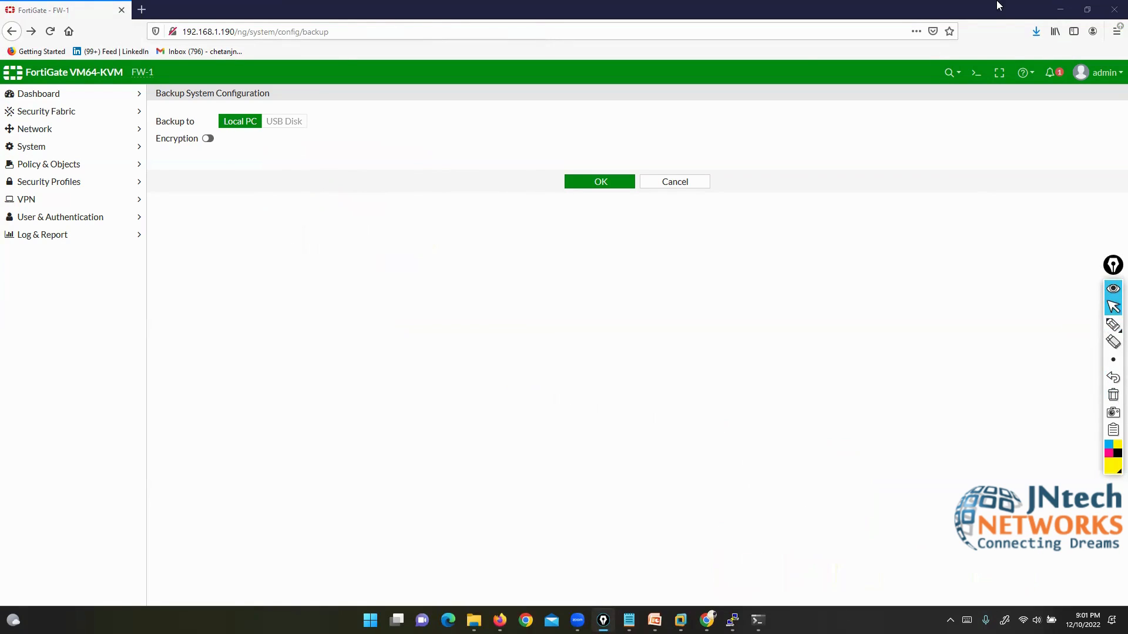
left_click(1060, 10)
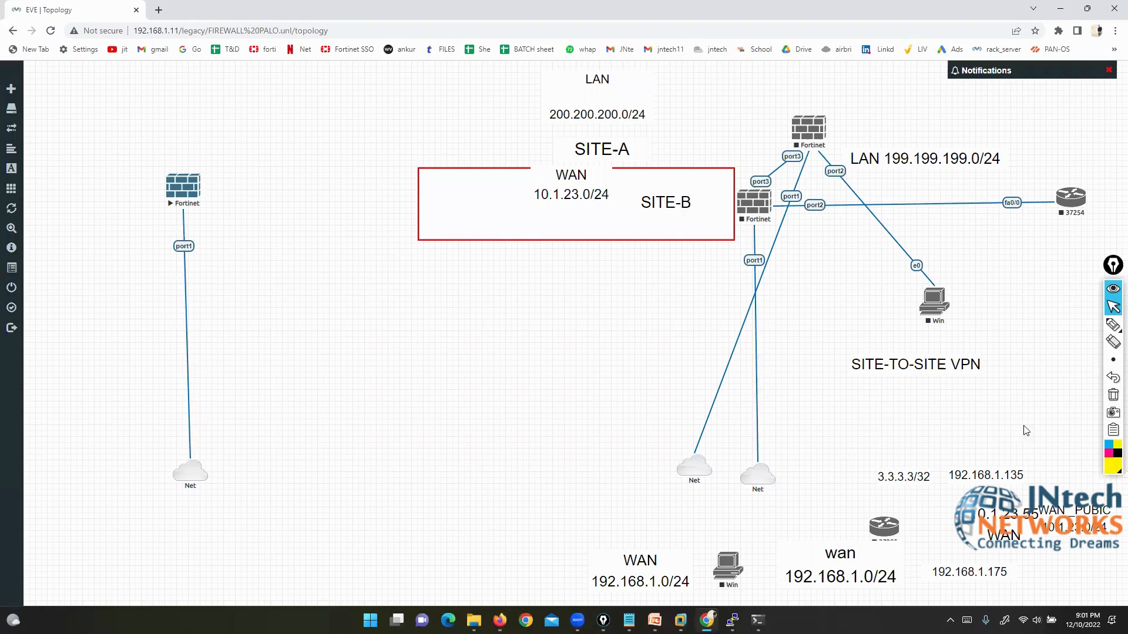
Step: Tick the left Fortinet firewall and the Net cloud in the topology, then erase the marks
left_click(1112, 325)
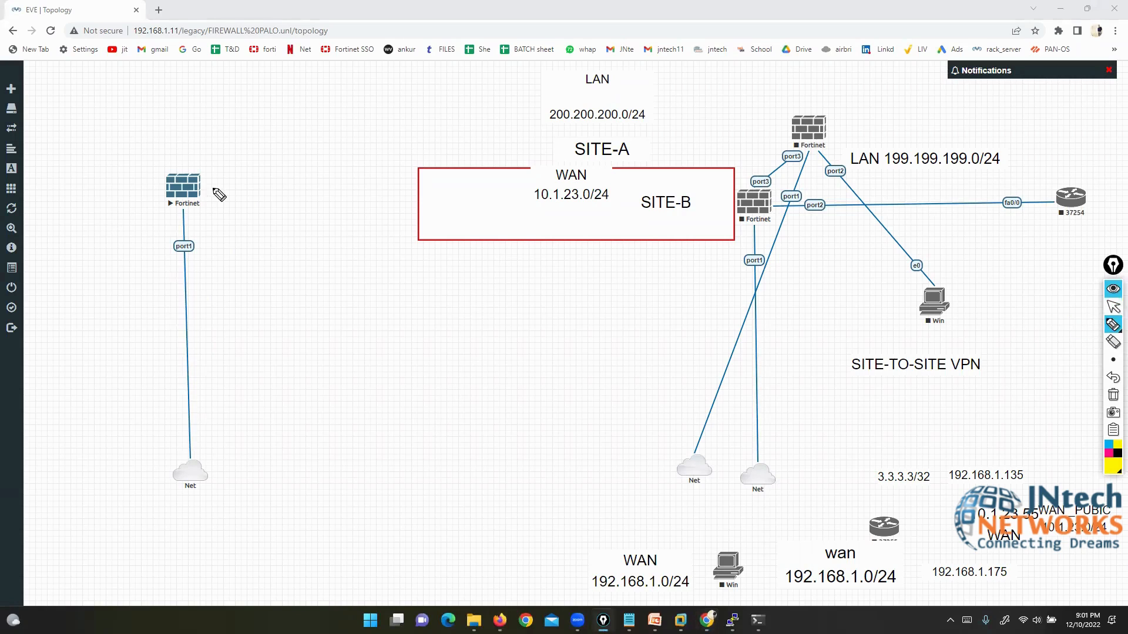
left_click_drag(213, 187, 249, 156)
left_click_drag(218, 471, 277, 450)
left_click(1112, 396)
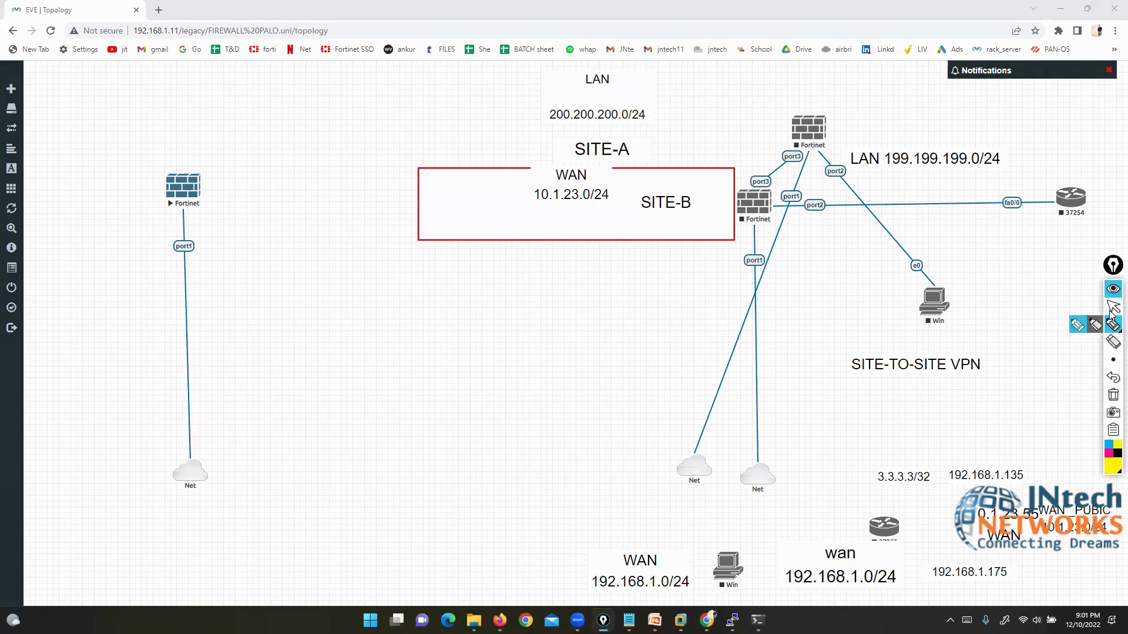
left_click(1112, 306)
Step: Launch 3CDaemon from Windows search by typing '3c'
left_click(370, 621)
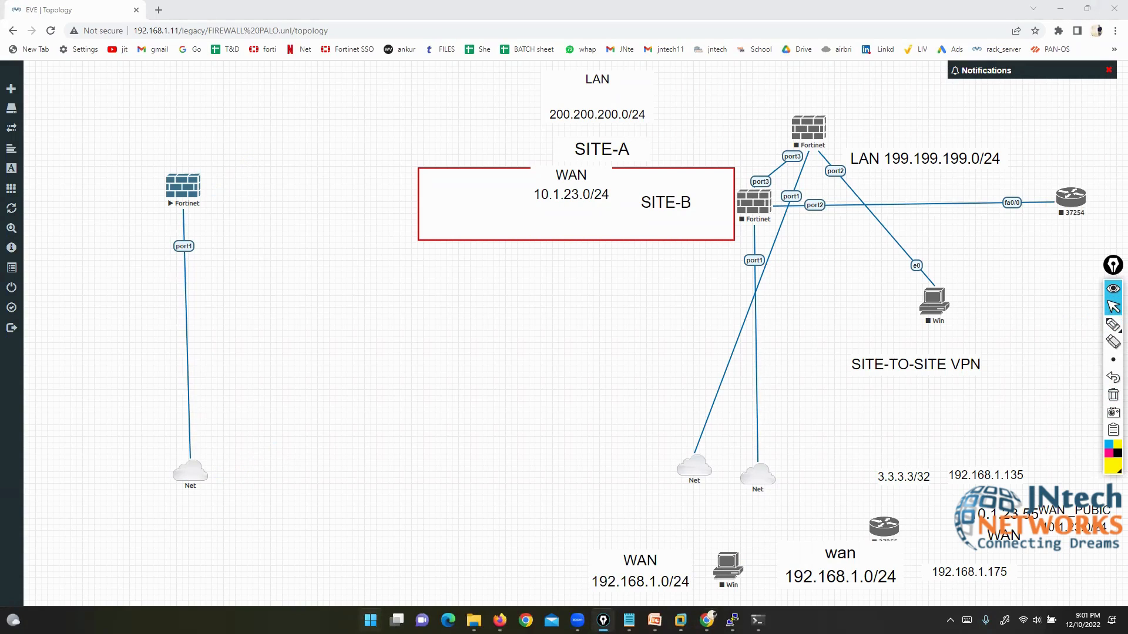
type("3cDaemon")
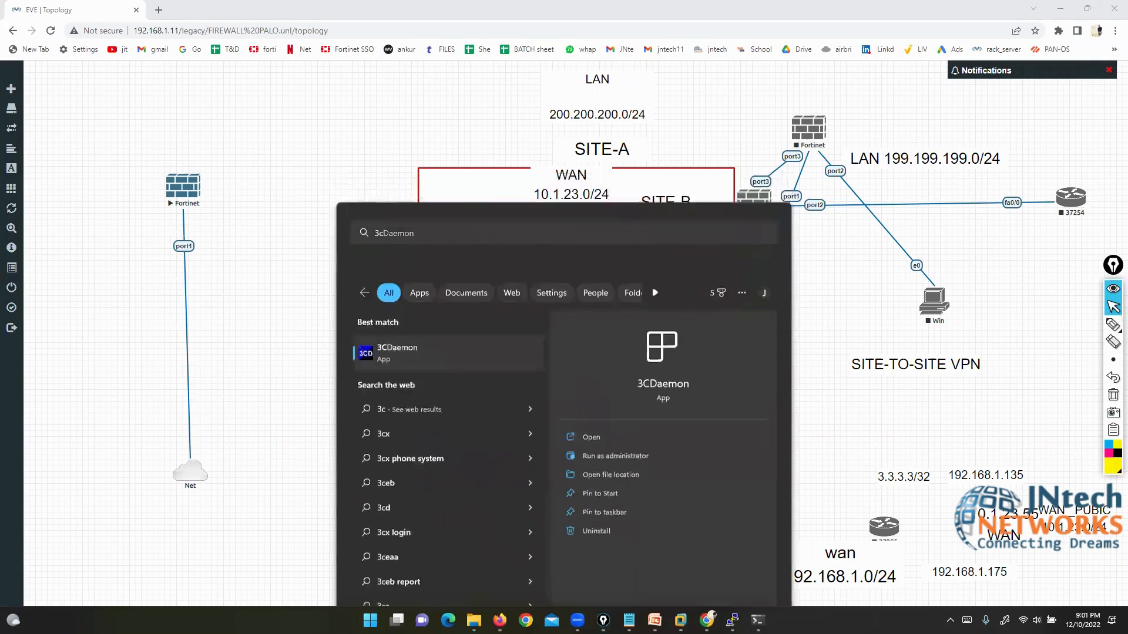
key("Return")
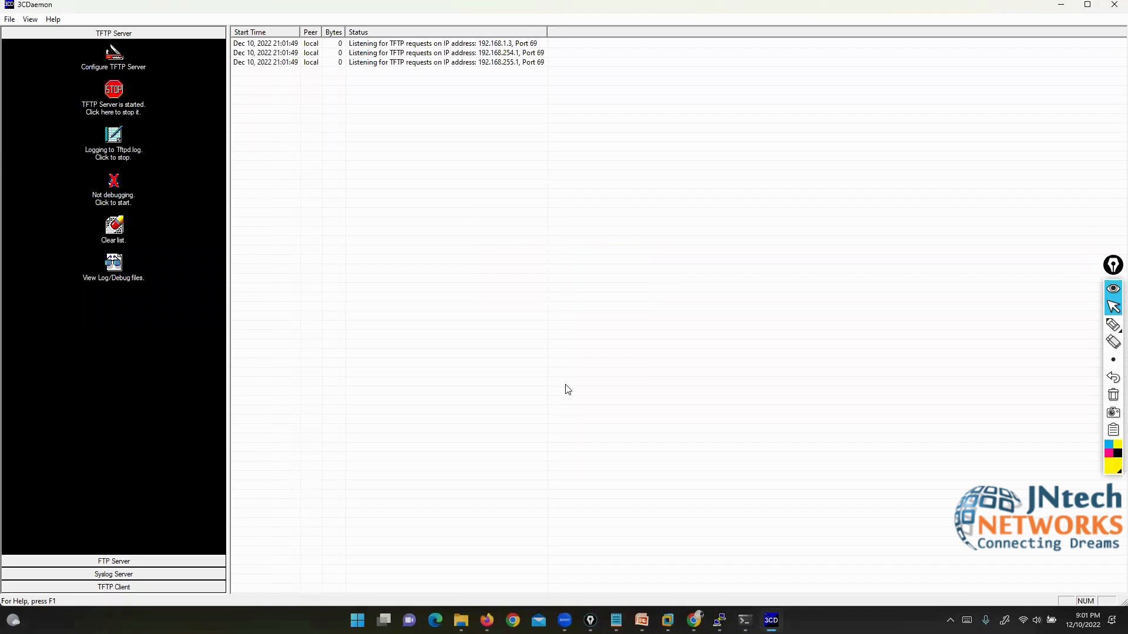
Step: Circle the TFTP Server heading, mark the FTP and Syslog Server sections, then open TFTP configuration
mouse_move(1112, 325)
left_click(1077, 325)
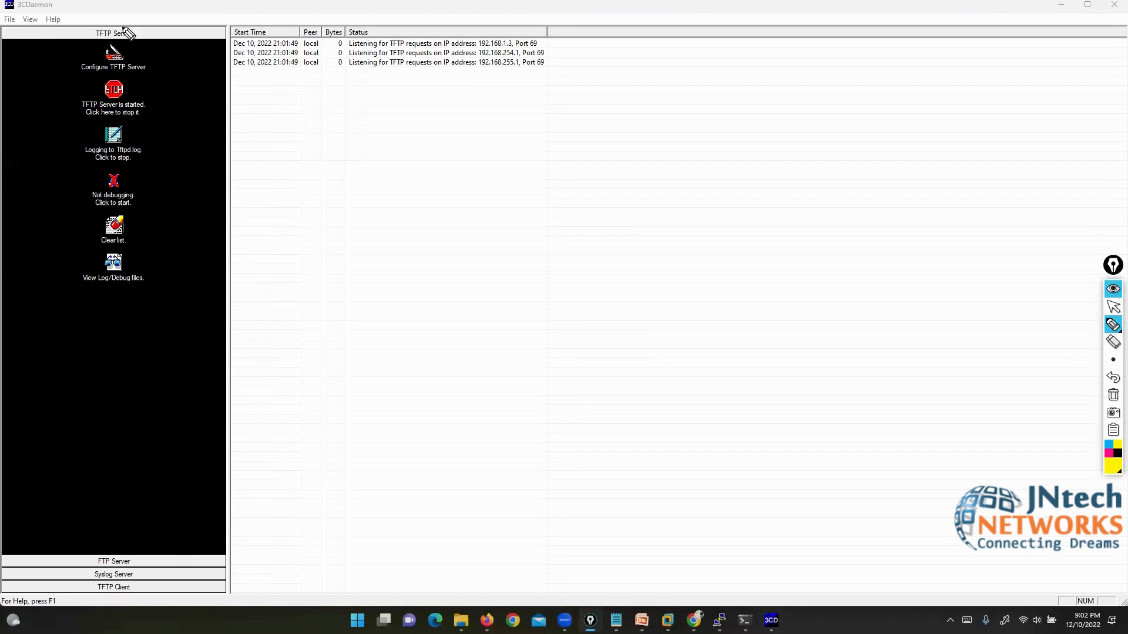
mouse_move(126, 13)
left_mouse_down()
mouse_move(158, 41)
mouse_move(123, 13)
left_mouse_up()
left_click_drag(47, 537, 97, 557)
left_click_drag(33, 582, 80, 570)
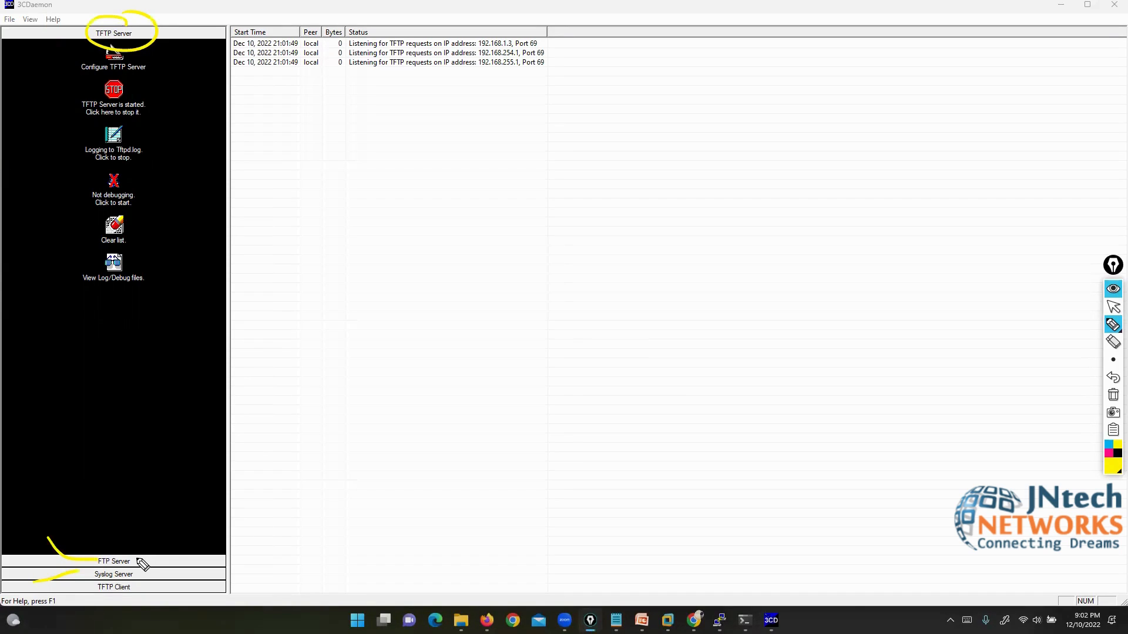
left_click(1112, 394)
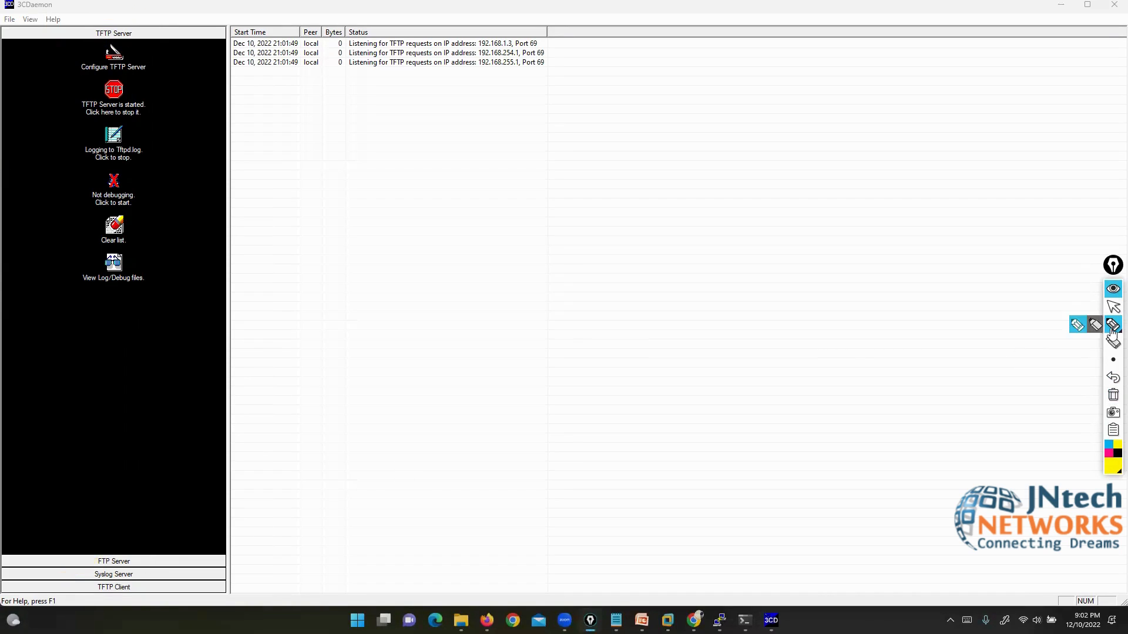
left_click(1113, 307)
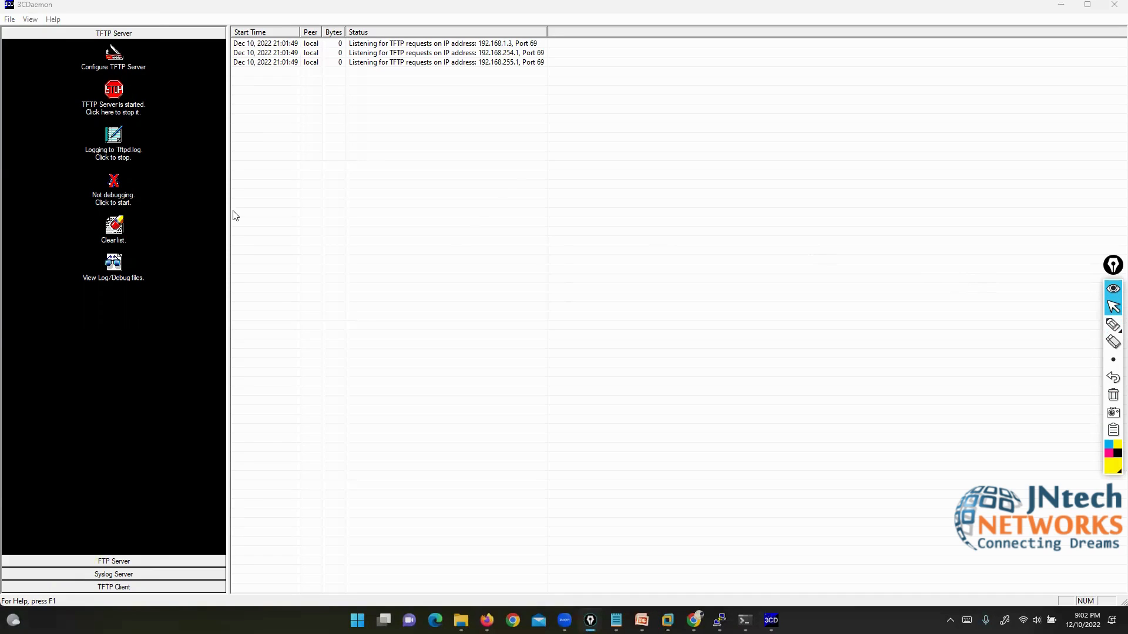
left_click(114, 55)
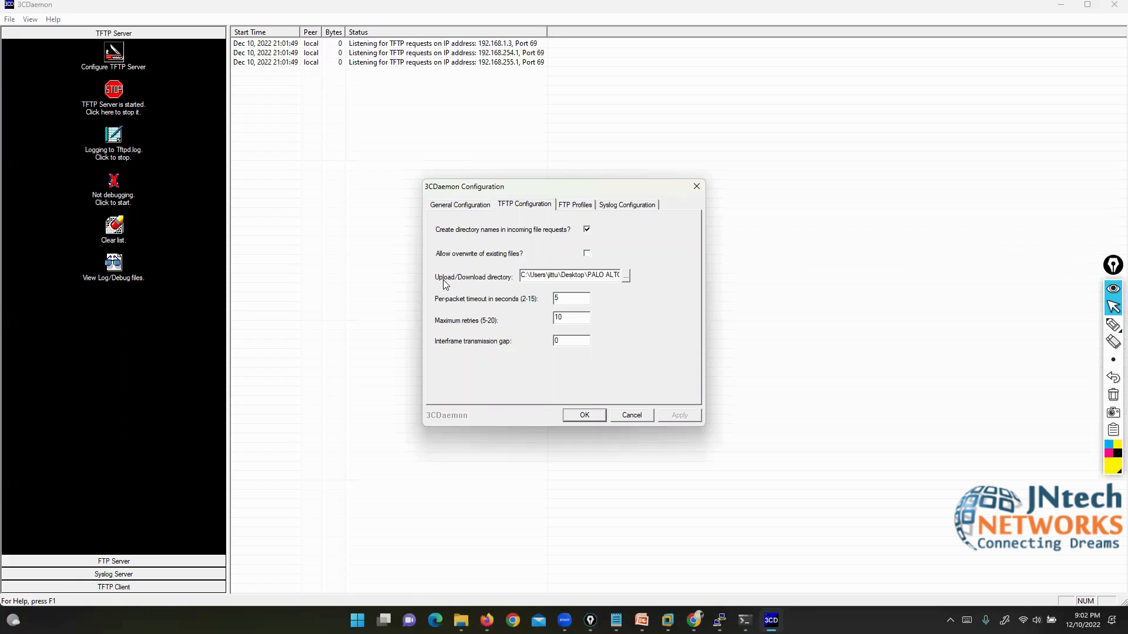
Step: Set the TFTP upload/download directory to the Desktop's PALO ALTO WILD FIRE folder and save
left_click(625, 276)
scroll(561, 310, "up", 2)
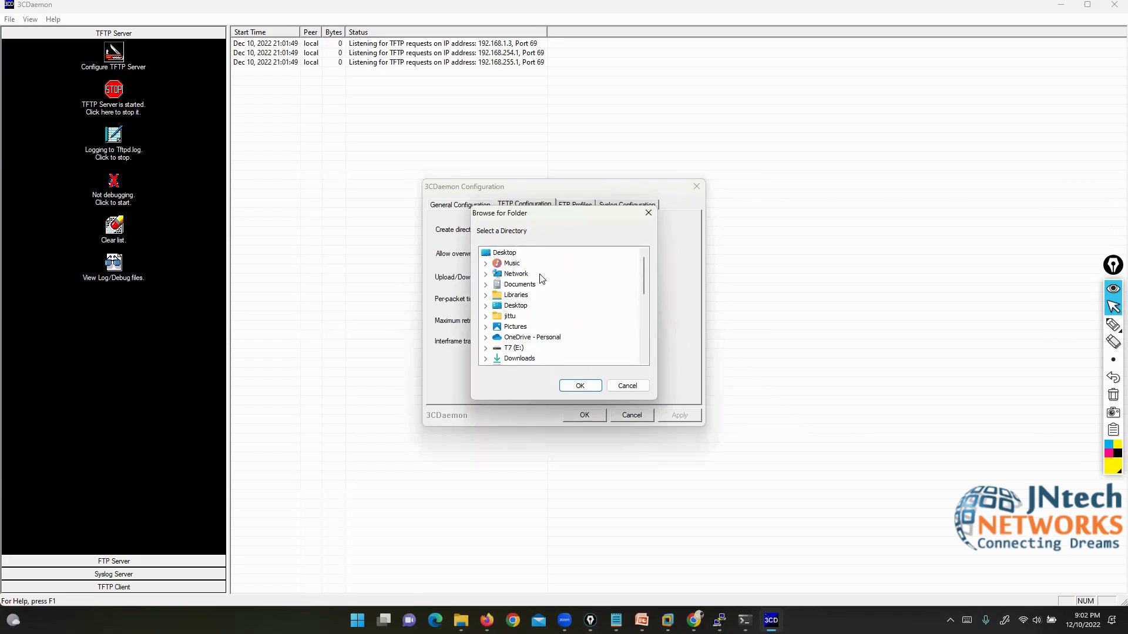
left_click(504, 253)
scroll(552, 292, "down", 5)
scroll(553, 292, "up", 5)
scroll(528, 293, "down", 8)
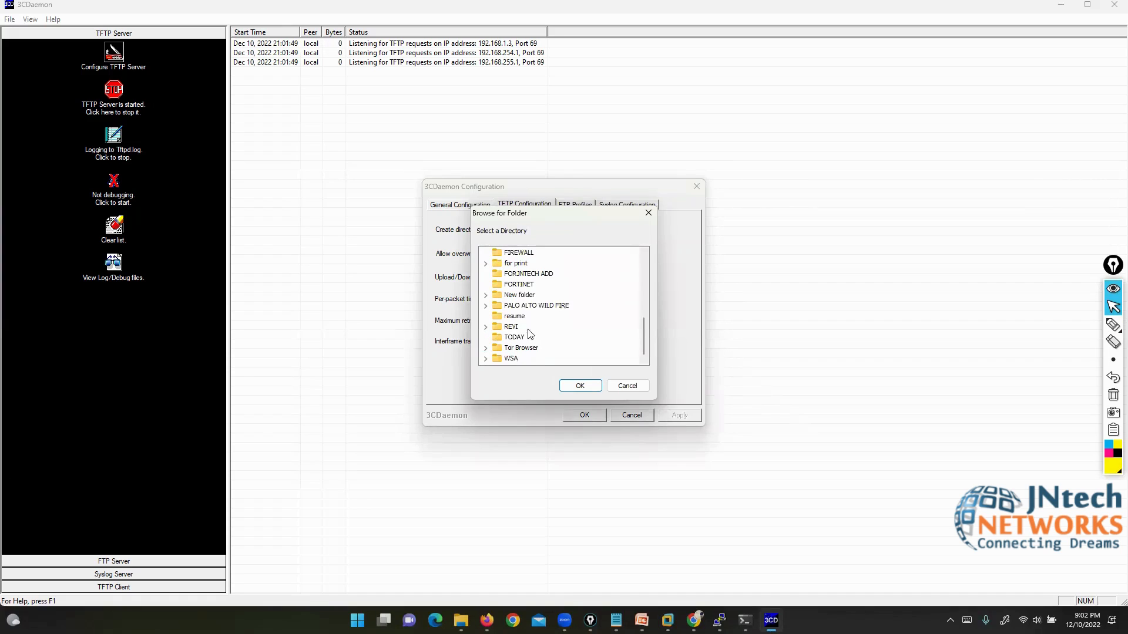
left_click(530, 307)
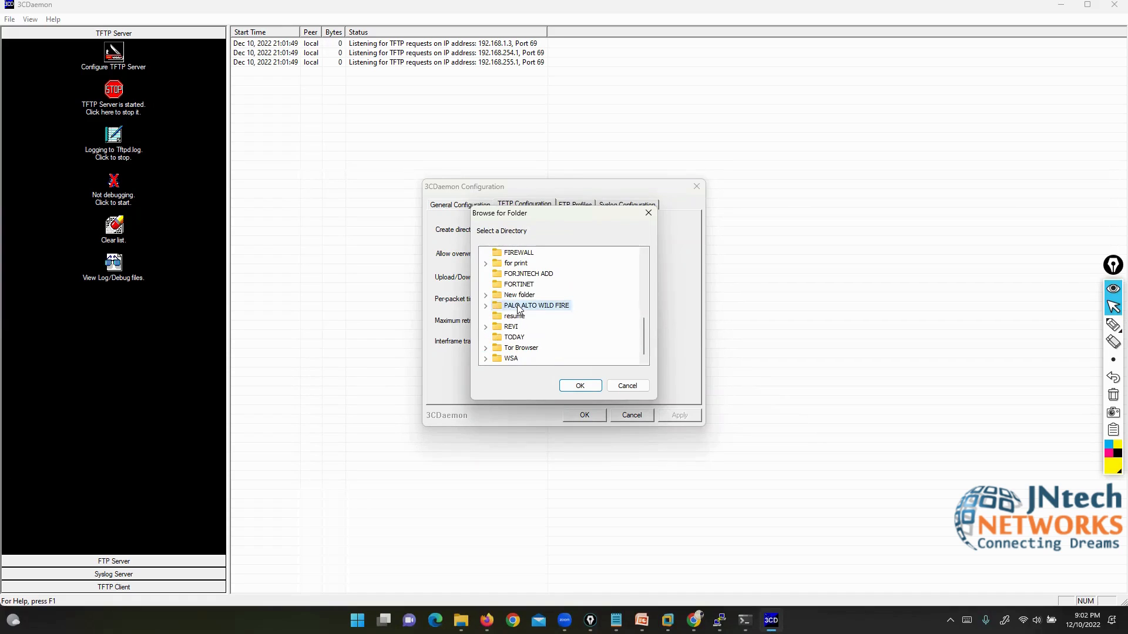
left_click(581, 386)
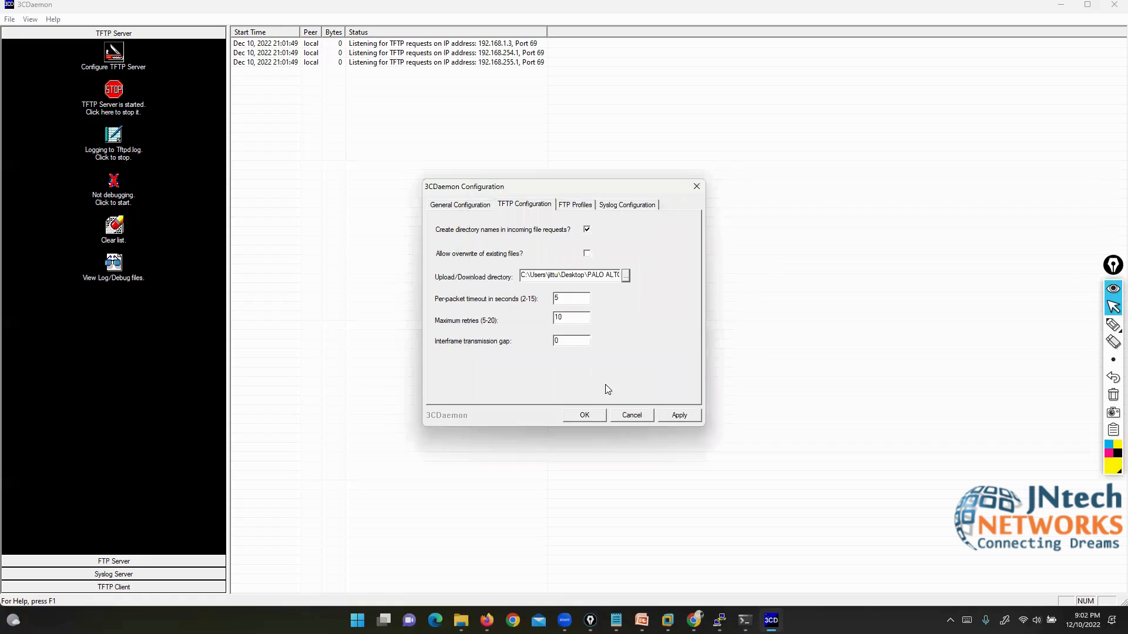
left_click(680, 416)
left_click(553, 333)
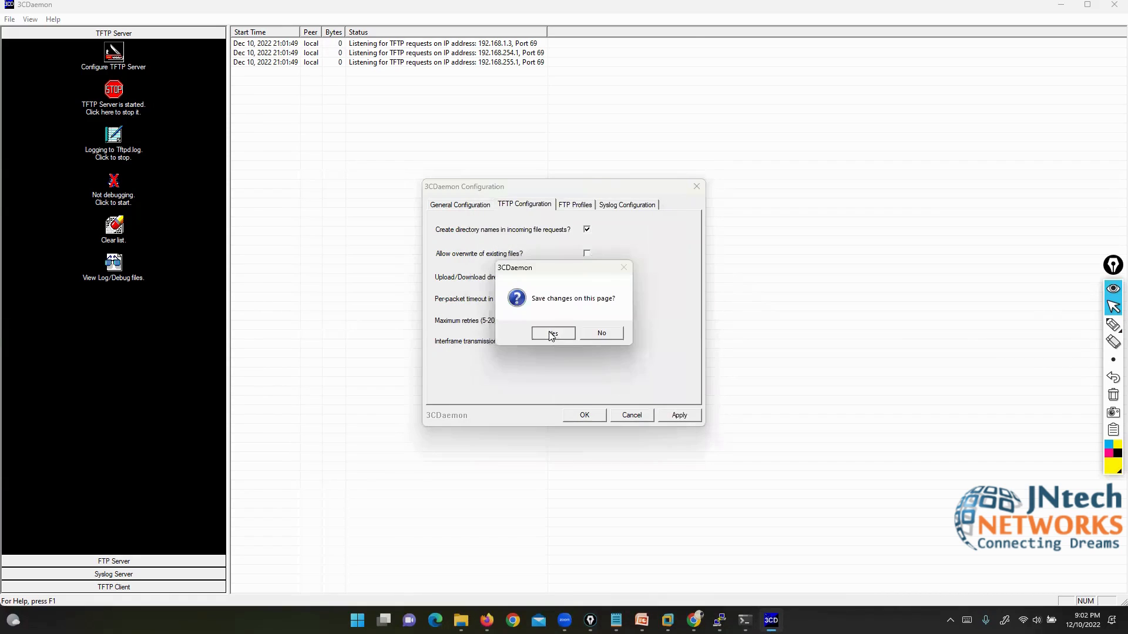
left_click(582, 415)
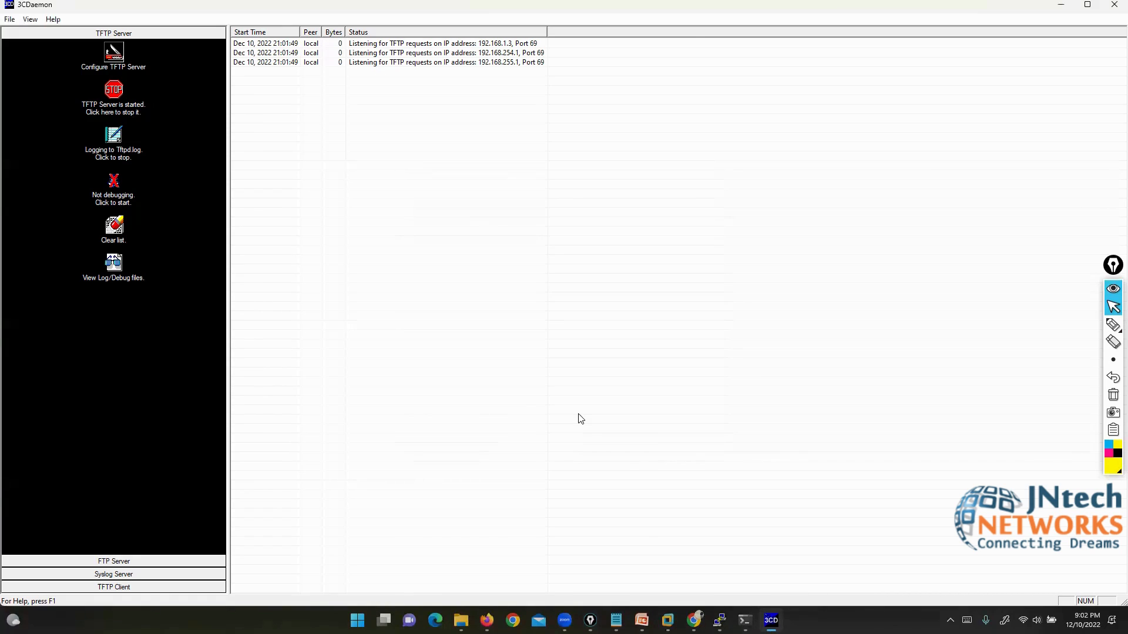
Step: Log in to the FW-1 console as admin and begin an 'execute ping' command
left_click(720, 620)
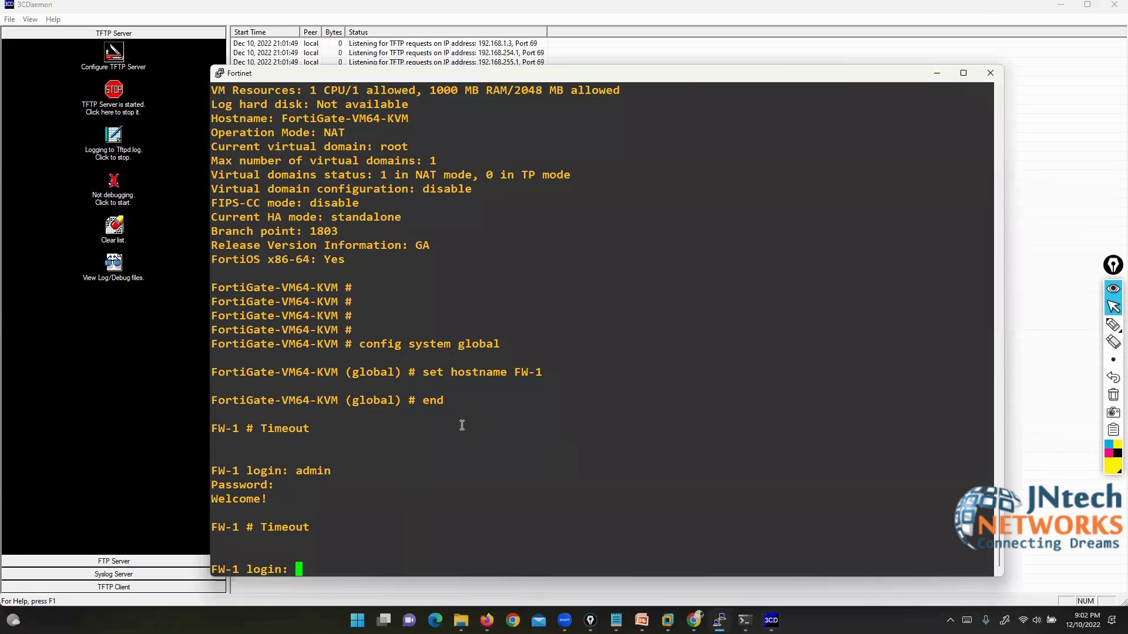
type("admin")
key("Return")
key("Return")
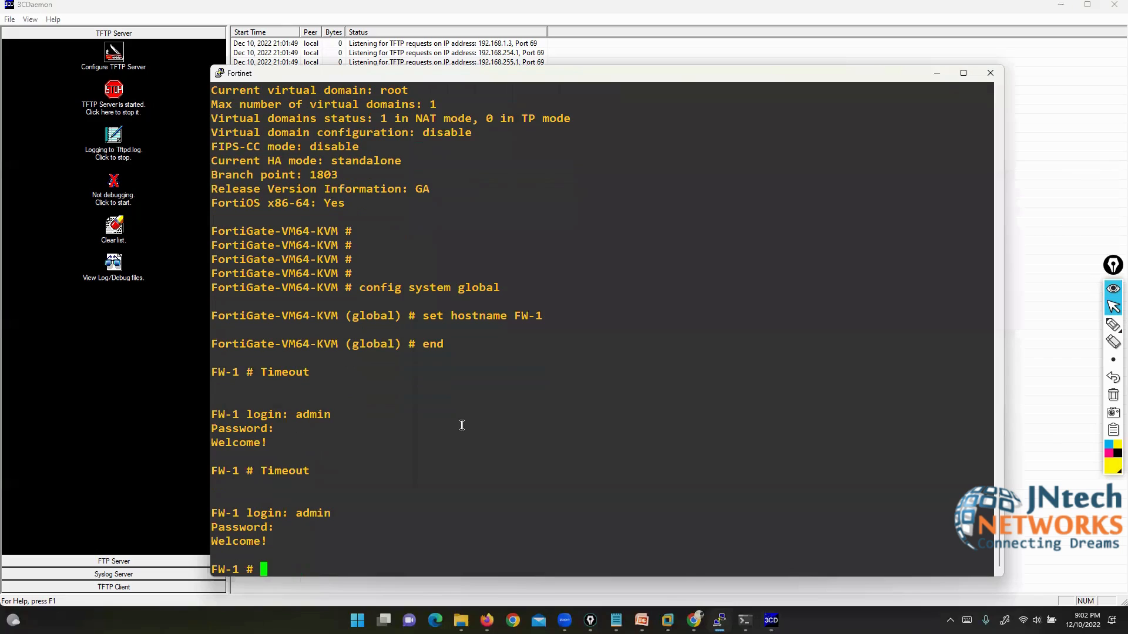
type("execute ping")
Step: Check the PC's address, then ping 192.168.1.3 from FW-1 and stop after 4 replies
left_click(745, 621)
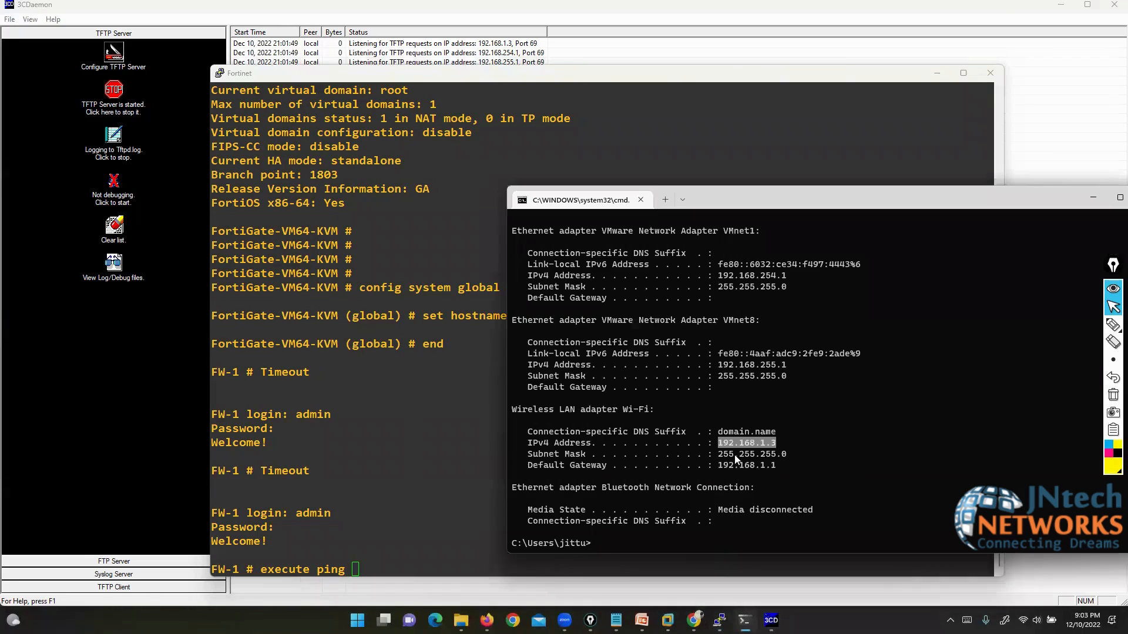
left_click(442, 510)
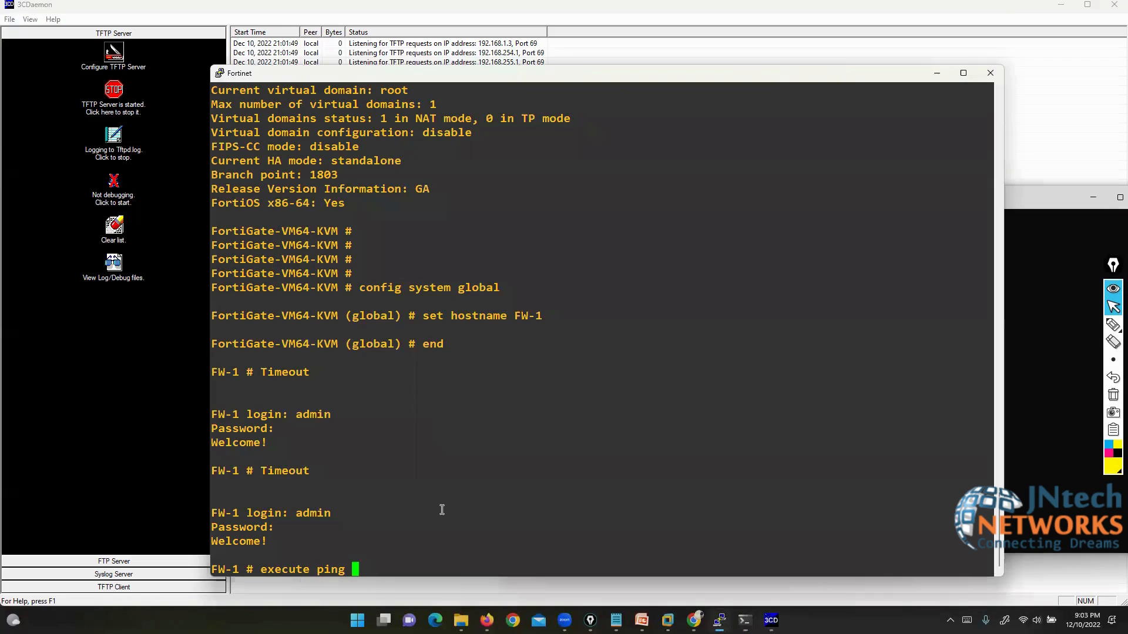
type("192.168.1.3")
key("Return")
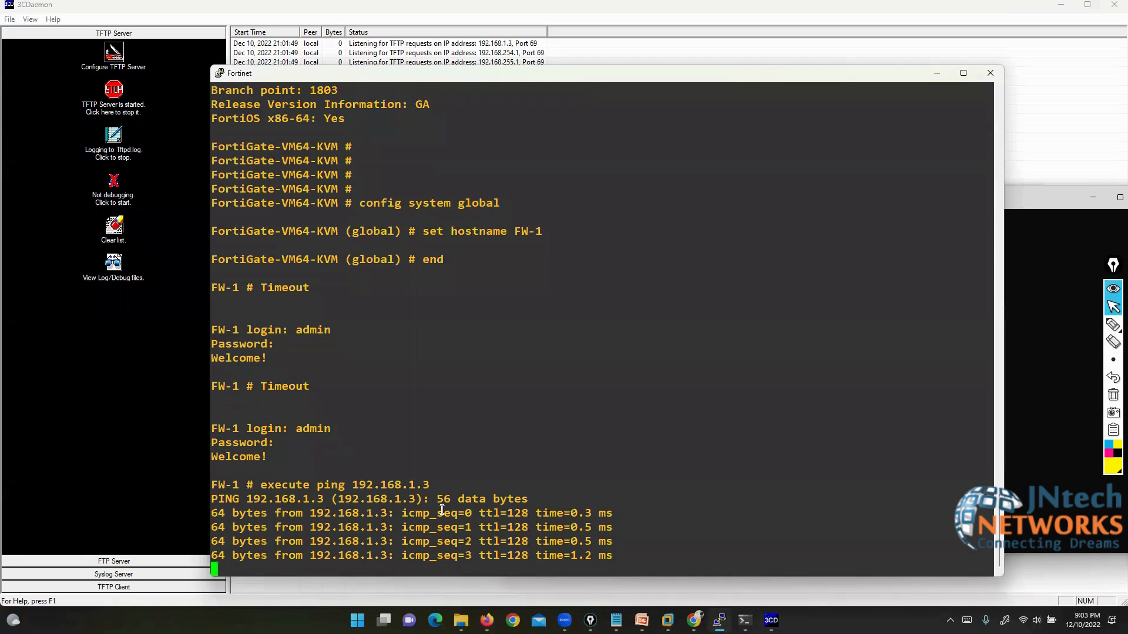
key("ctrl+c")
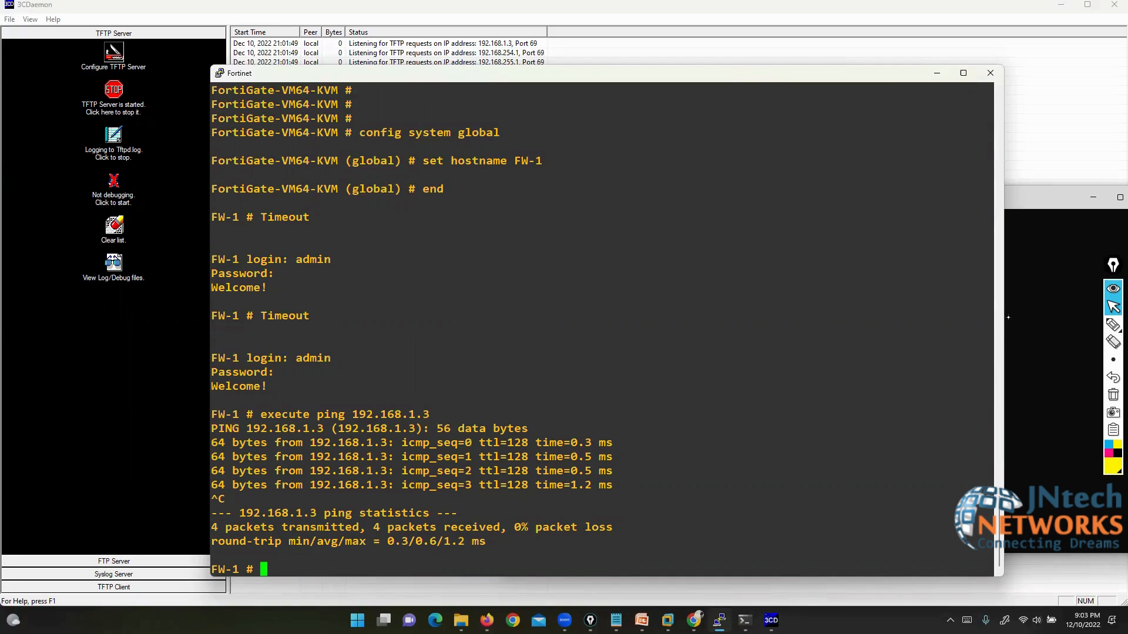
Step: Sketch two boxes joined by a line over the terminal
left_click(1113, 324)
mouse_move(804, 101)
left_mouse_down()
mouse_move(831, 184)
mouse_move(804, 90)
left_mouse_up()
mouse_move(916, 498)
left_mouse_down()
mouse_move(946, 562)
mouse_move(911, 498)
left_mouse_up()
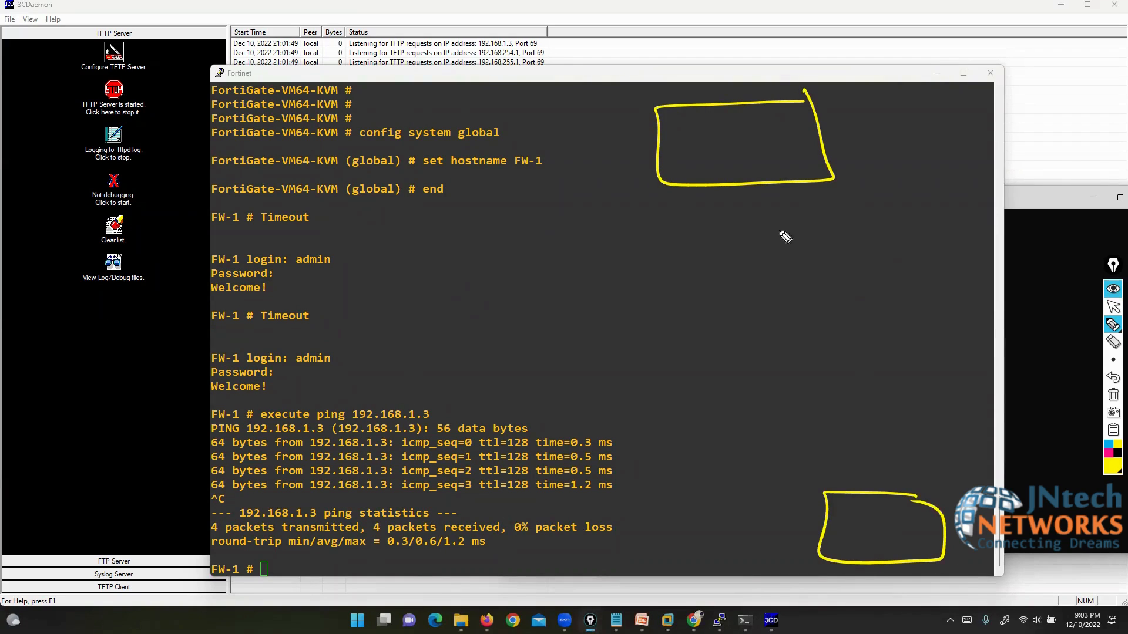
left_click_drag(710, 179, 737, 427)
left_click_drag(771, 472, 885, 513)
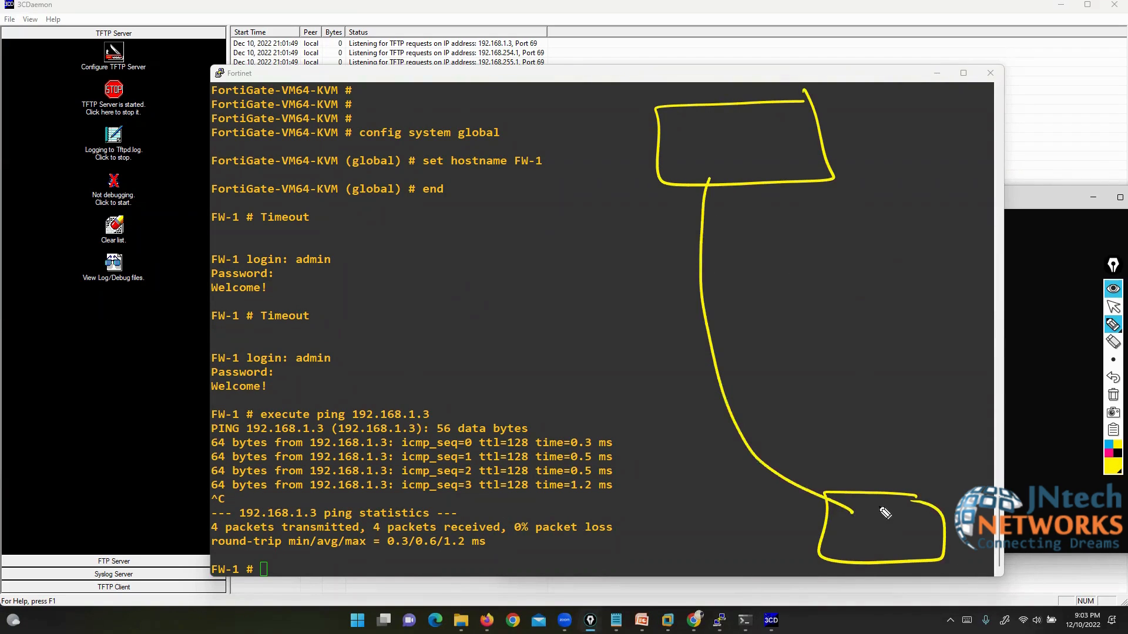
Step: Explore the 'execute backup config' help to find the tftp option and its file name argument
left_click(1113, 306)
left_click(716, 404)
type("execute backup")
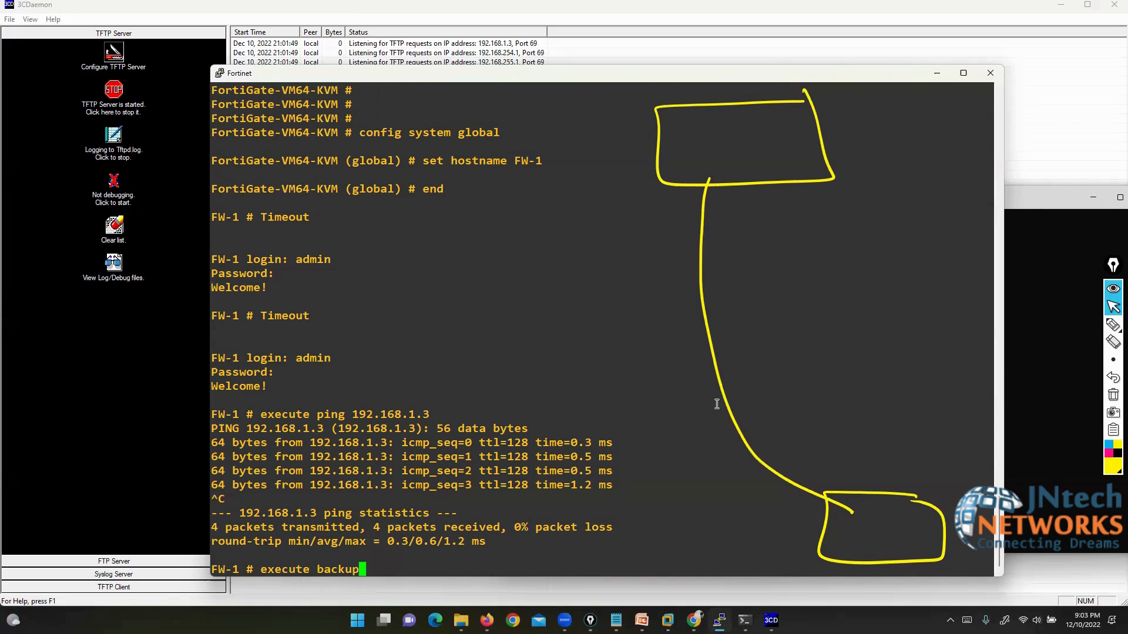
type(" config")
key("question")
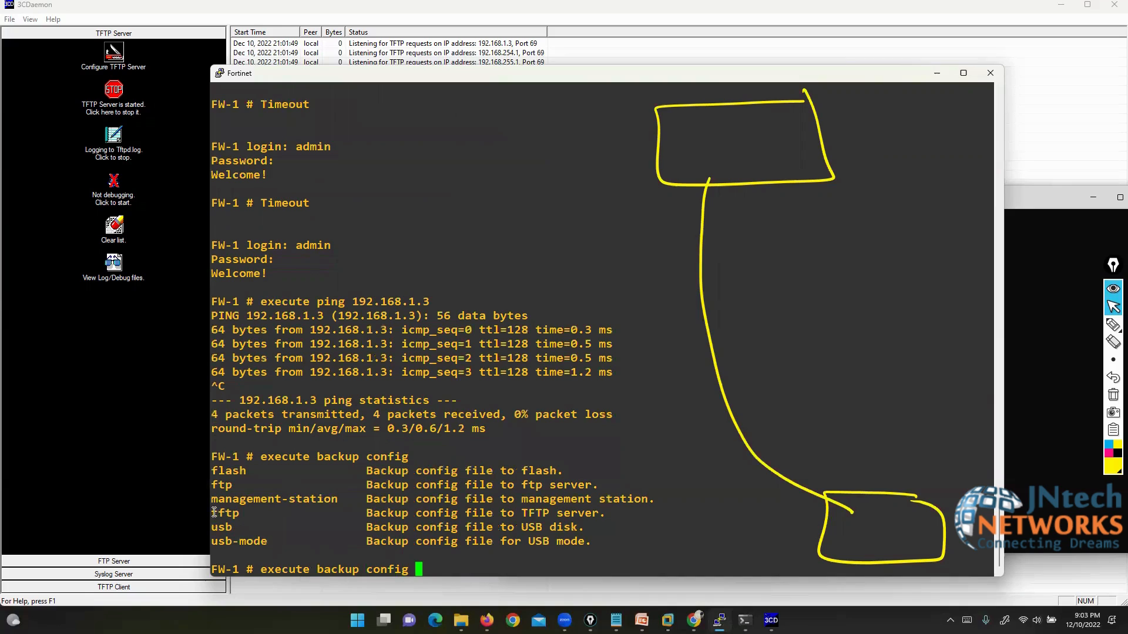
left_click_drag(215, 513, 598, 515)
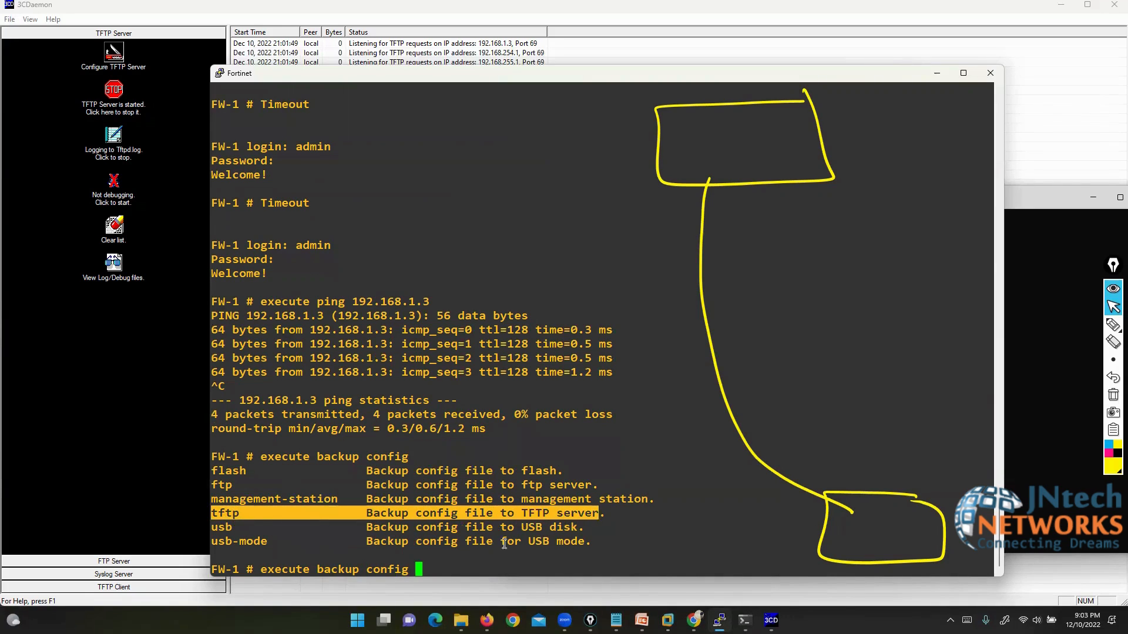
left_click(461, 571)
type("tftp")
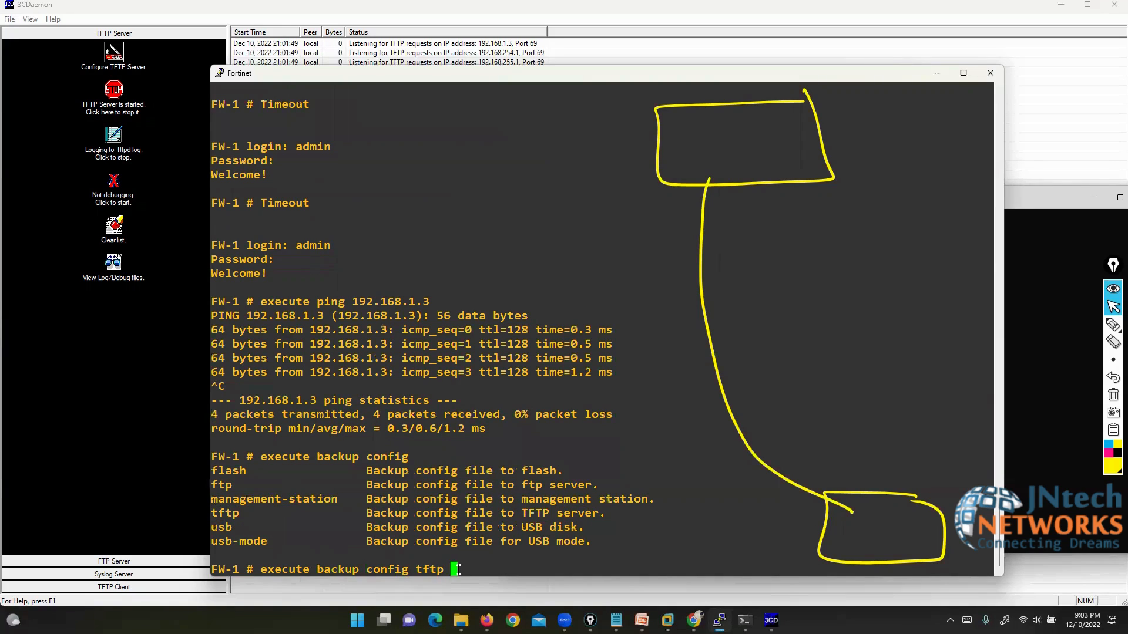
key("question")
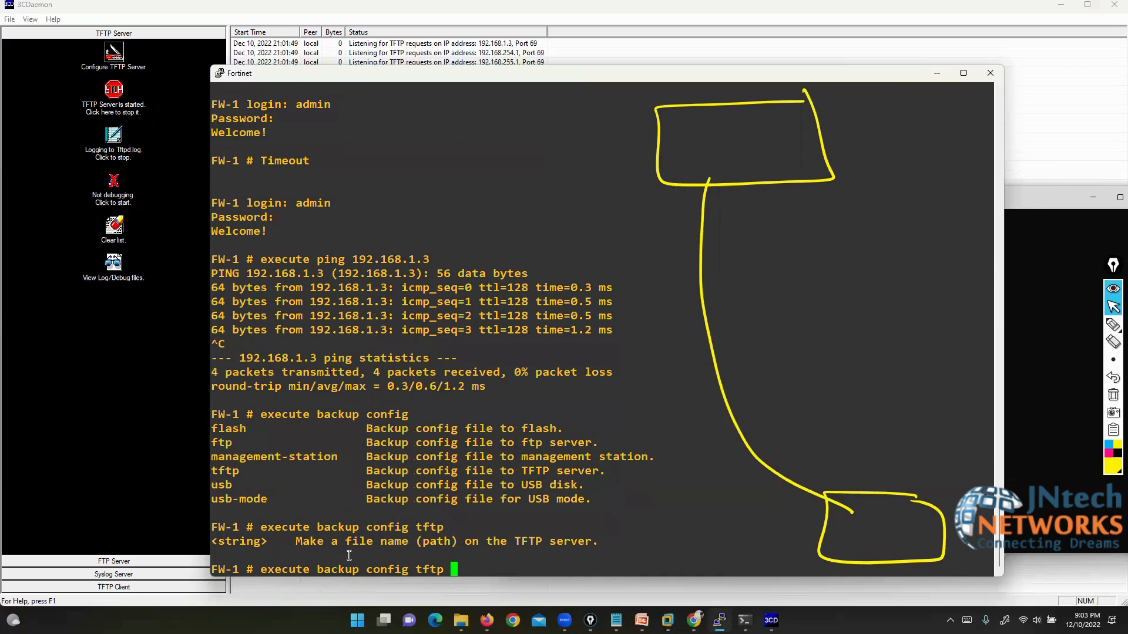
left_click_drag(292, 541, 418, 542)
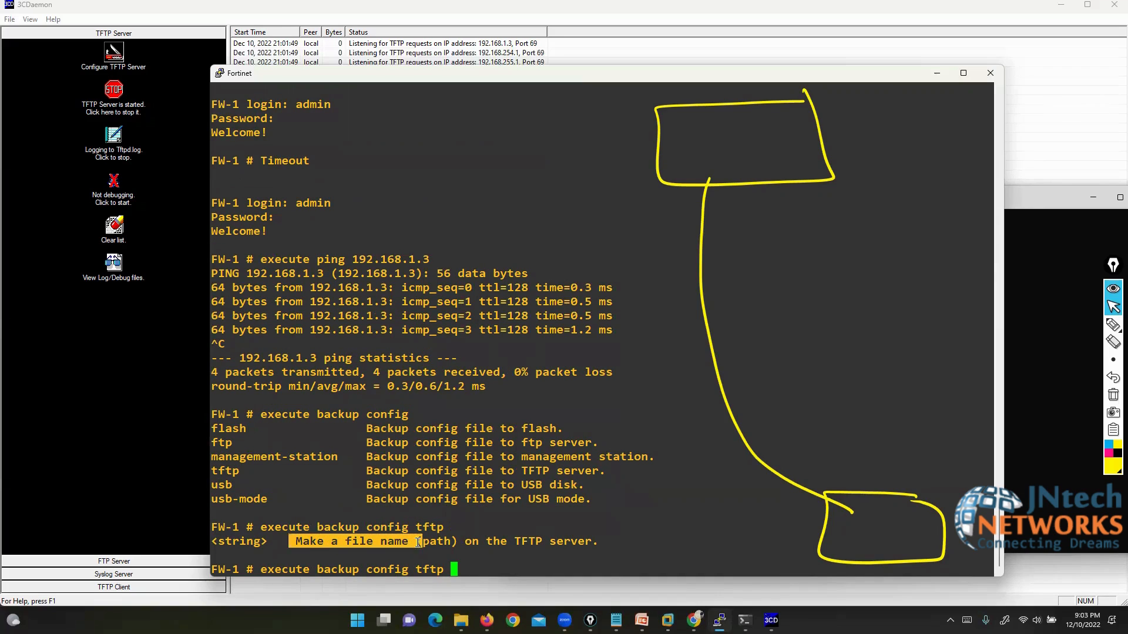
left_click(493, 569)
Step: Back up the config as FW11111.cfg to TFTP server 192.168.1.3 and highlight the success line
type("FW")
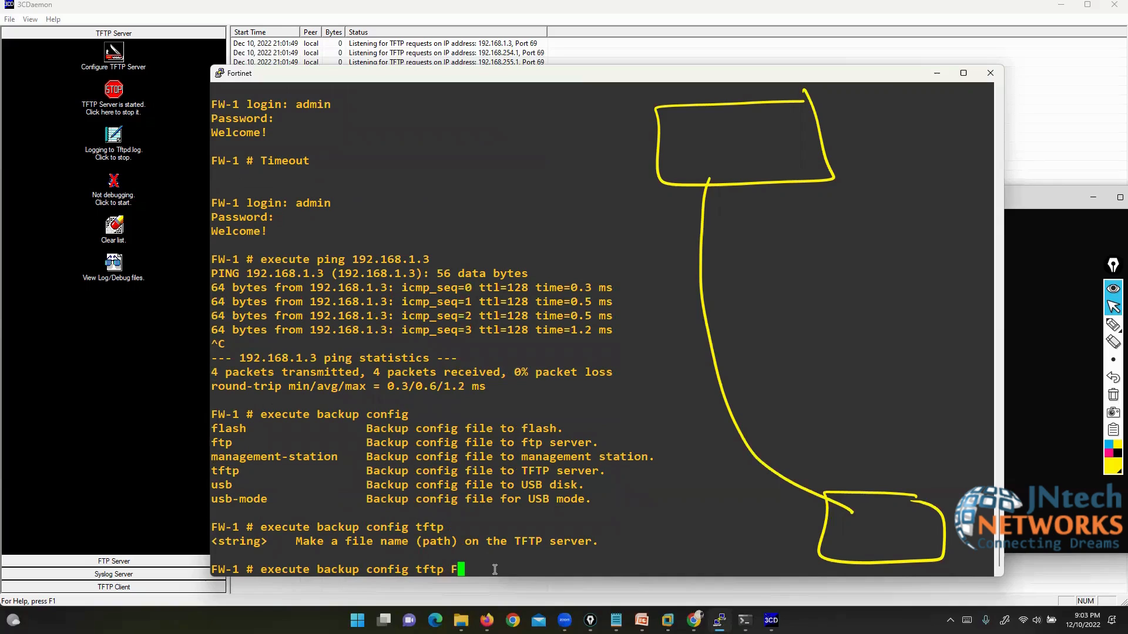
type("11111.cfg")
key("question")
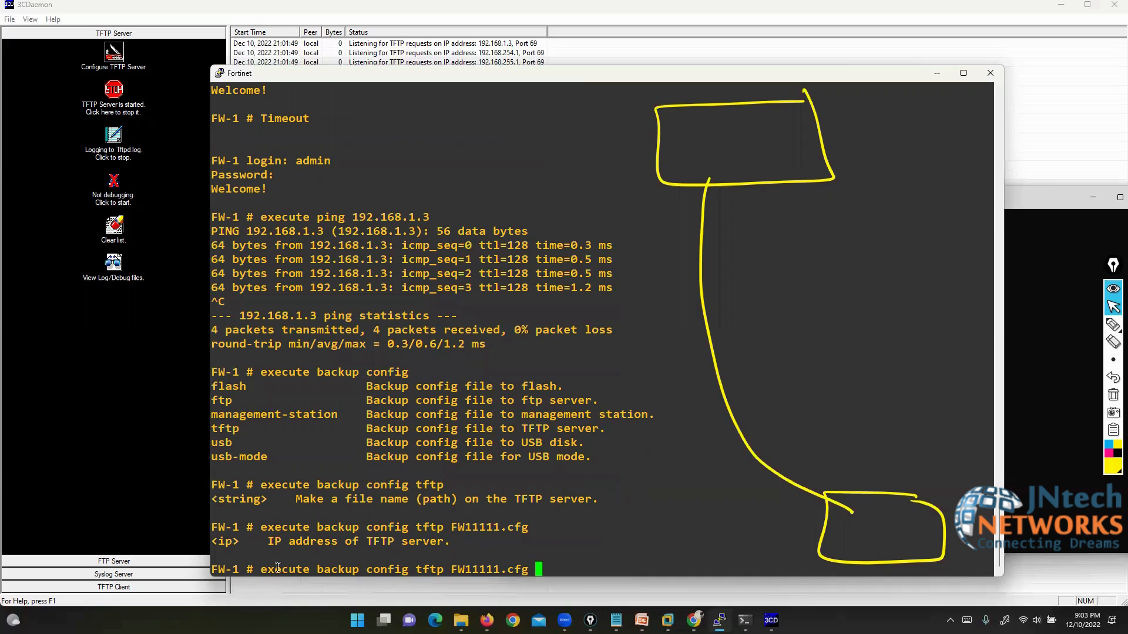
left_click_drag(263, 541, 513, 546)
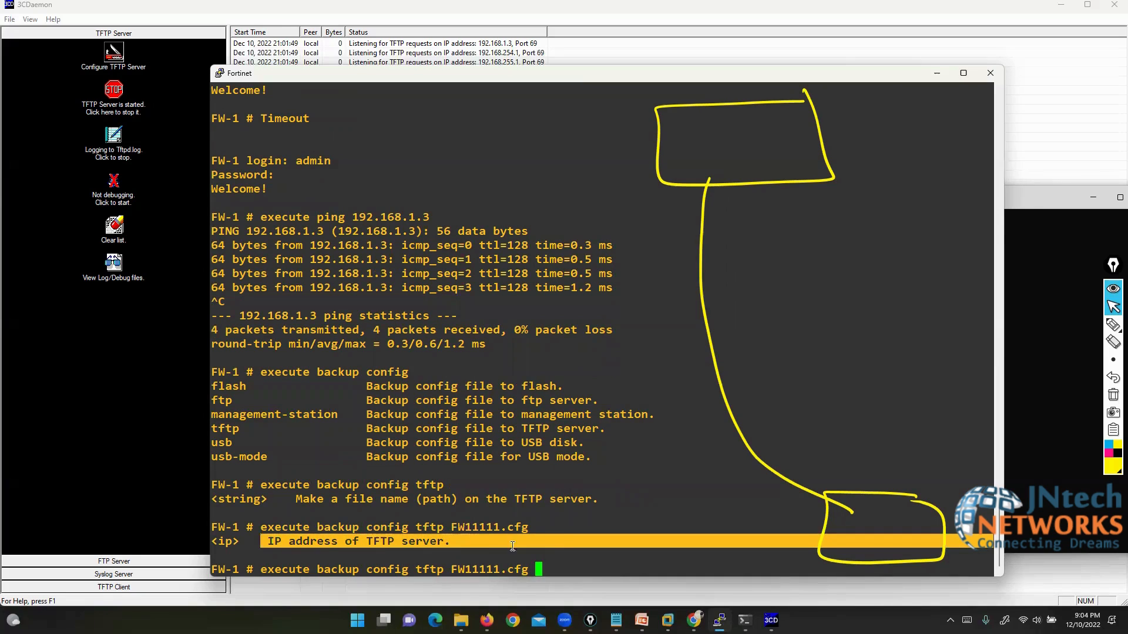
left_click(563, 570)
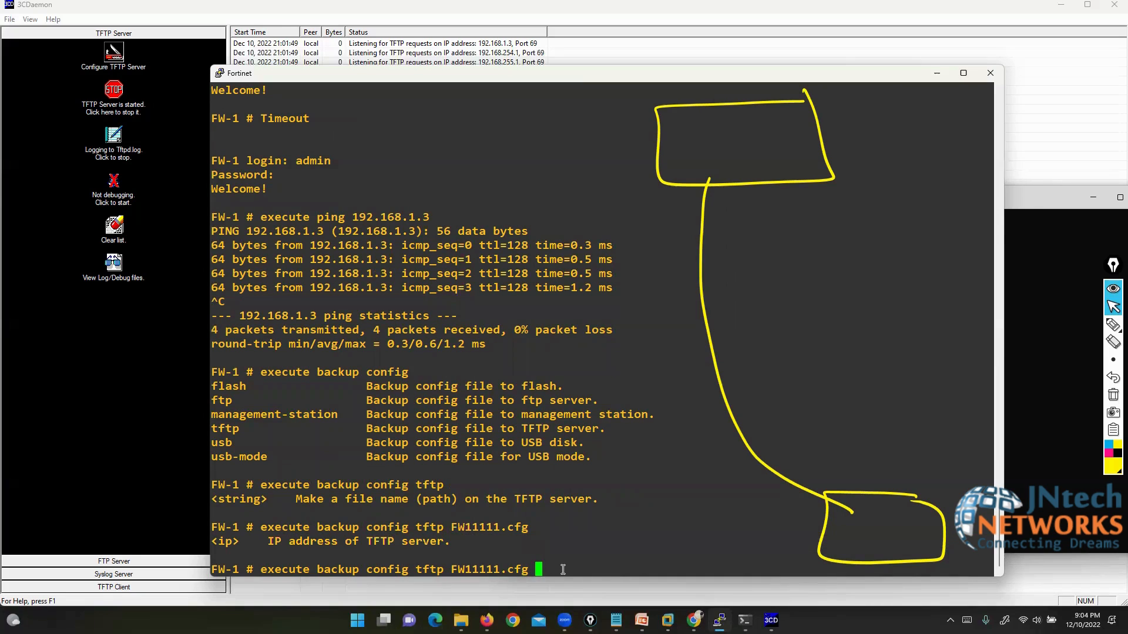
type("192.168.1.3")
key("Return")
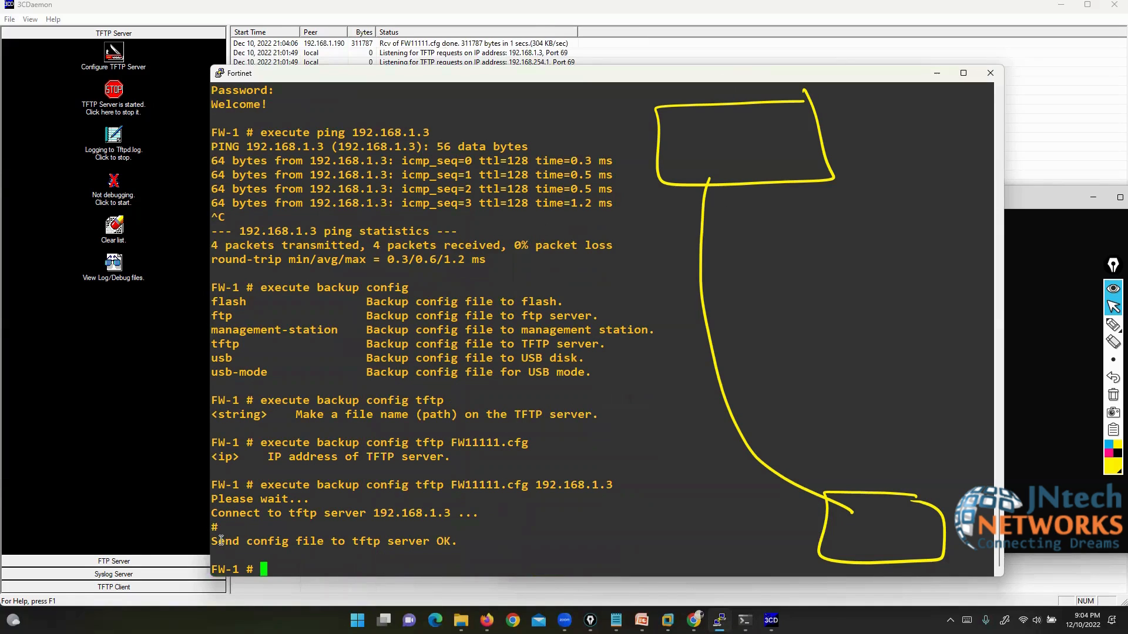
left_click_drag(218, 541, 452, 541)
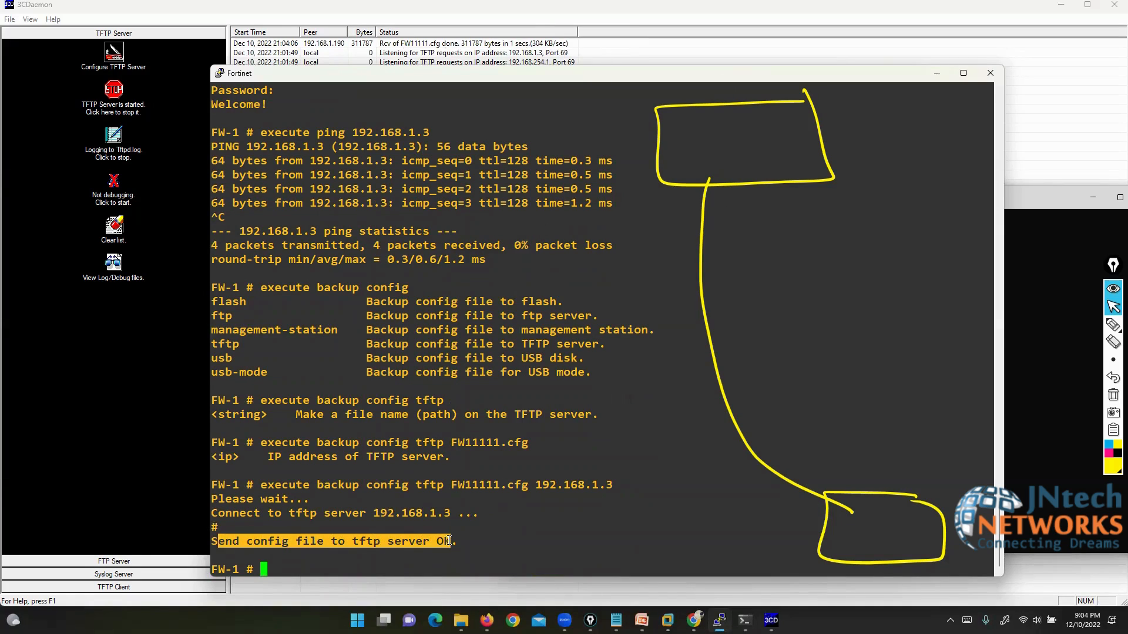
Step: Underline the peer 192.168.1.190 and the received-file status in the 3CDaemon log
left_click(1049, 137)
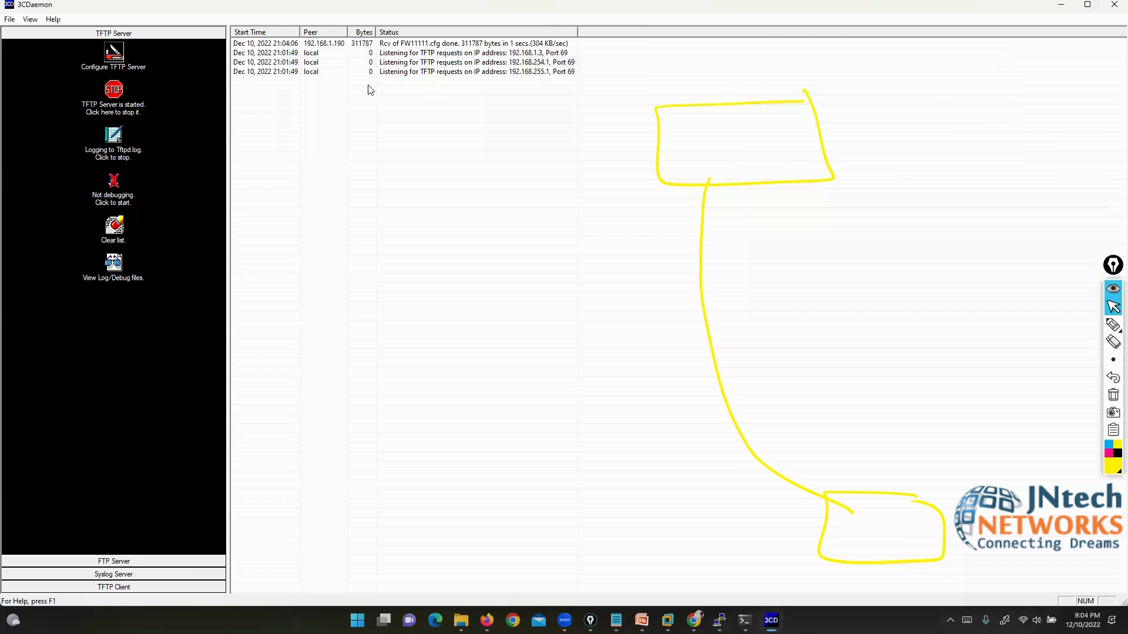
double_click(222, 8)
left_click(1112, 324)
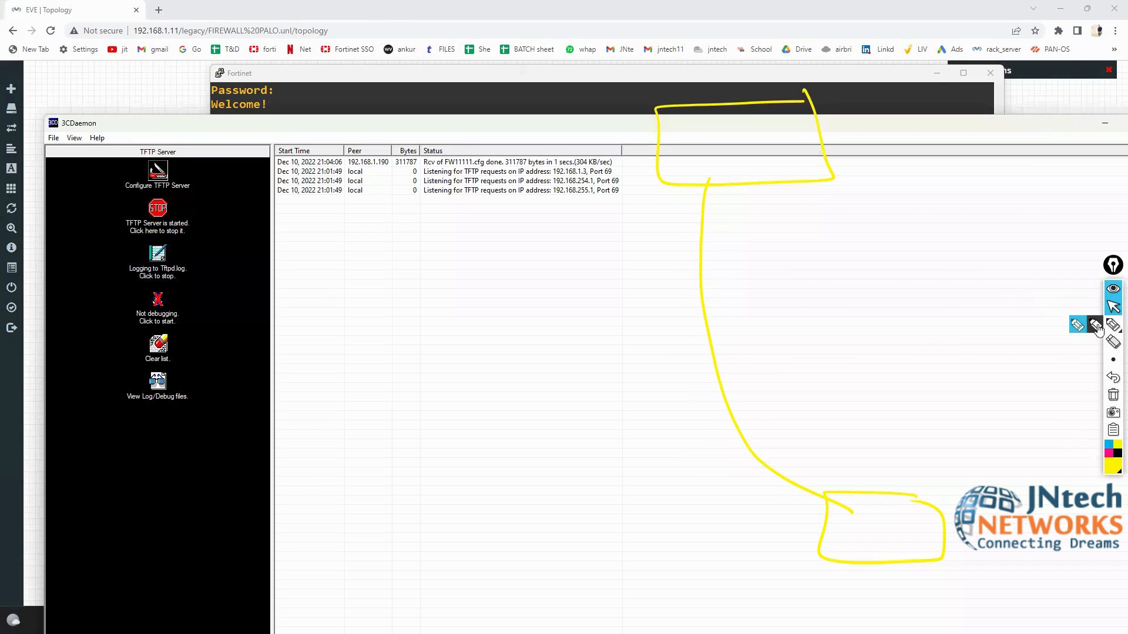
left_click_drag(225, 157, 271, 160)
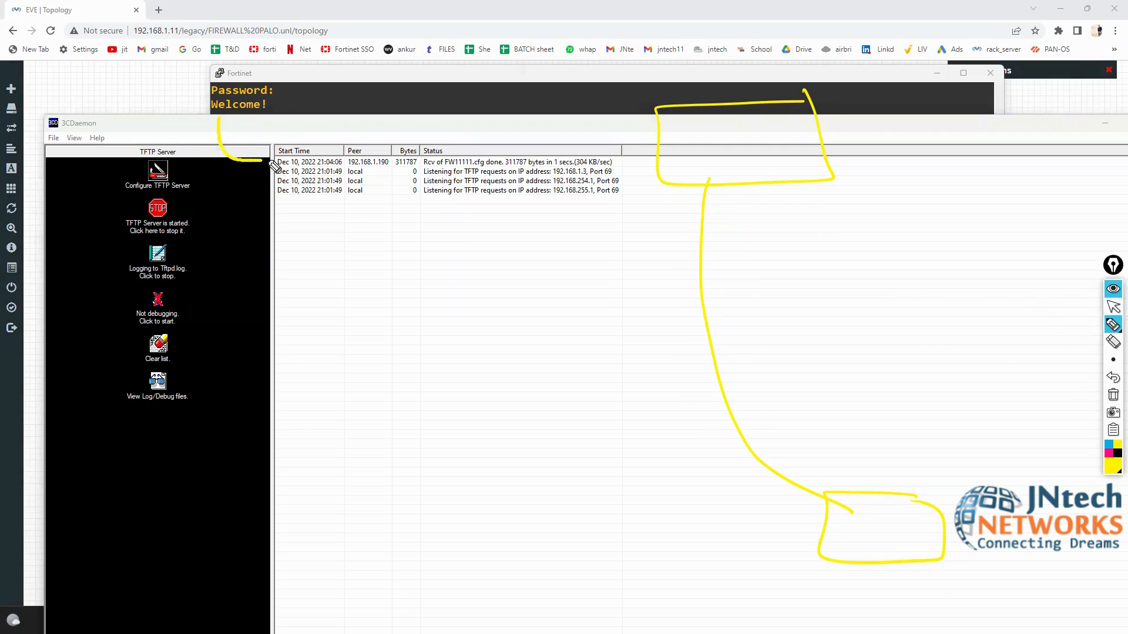
left_click_drag(346, 167, 385, 167)
mouse_move(402, 105)
left_mouse_down()
mouse_move(405, 137)
mouse_move(441, 151)
mouse_move(437, 166)
mouse_move(459, 152)
mouse_move(498, 152)
mouse_move(503, 163)
left_mouse_up()
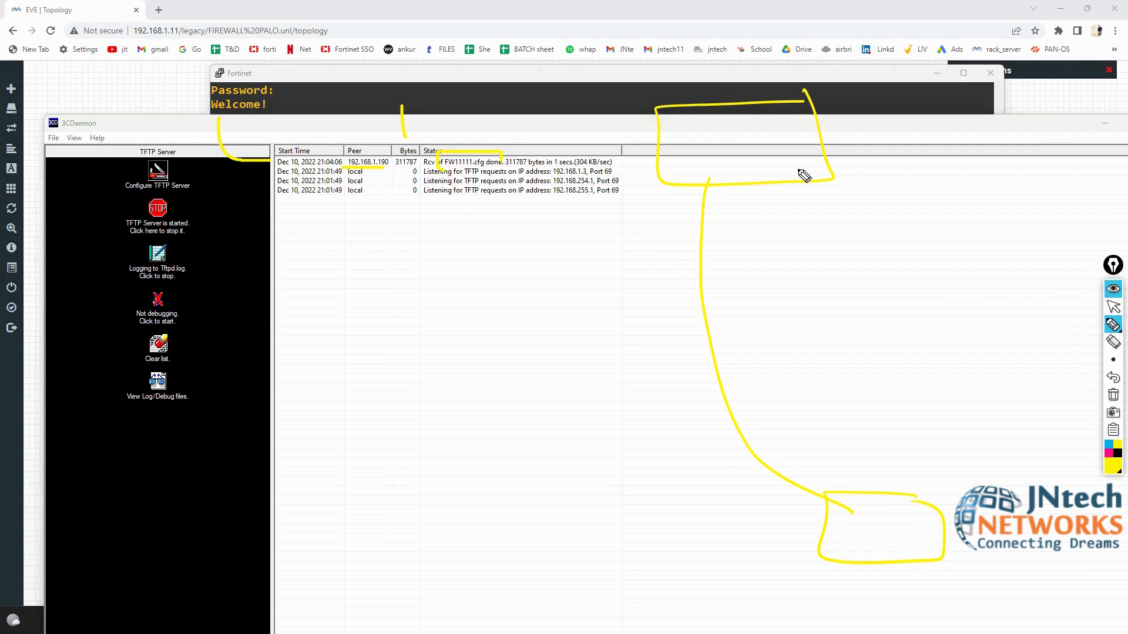
left_click(1112, 306)
Step: Open FW11111 from the PALO ALTO WILD FIRE folder to check the backup, then close it
key("super")
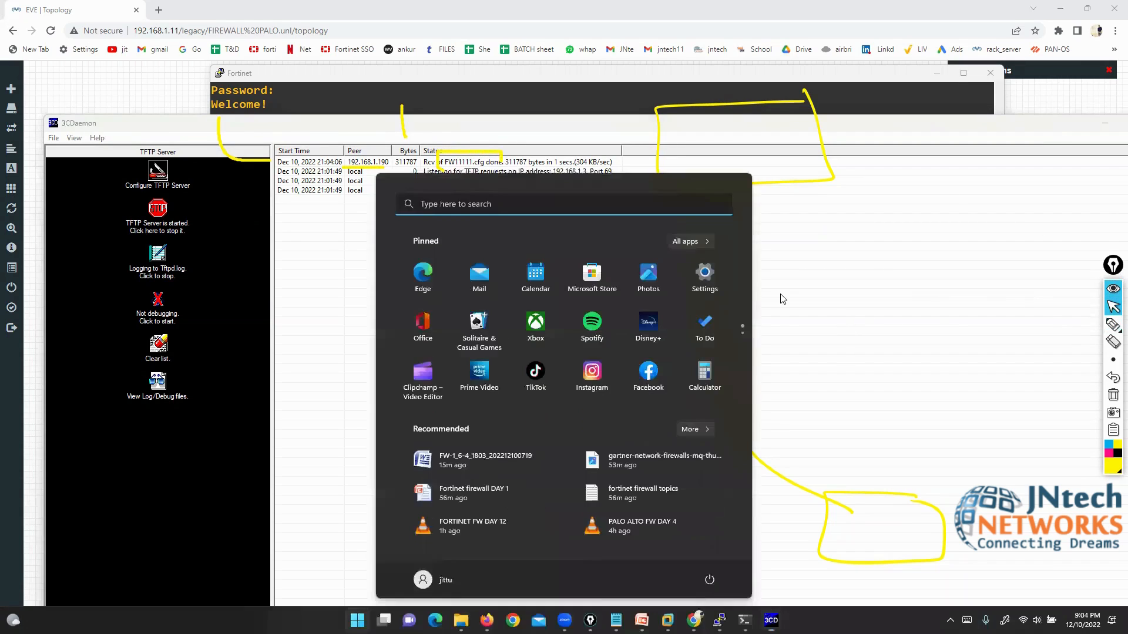
key("super")
left_click(590, 33)
key("super+d")
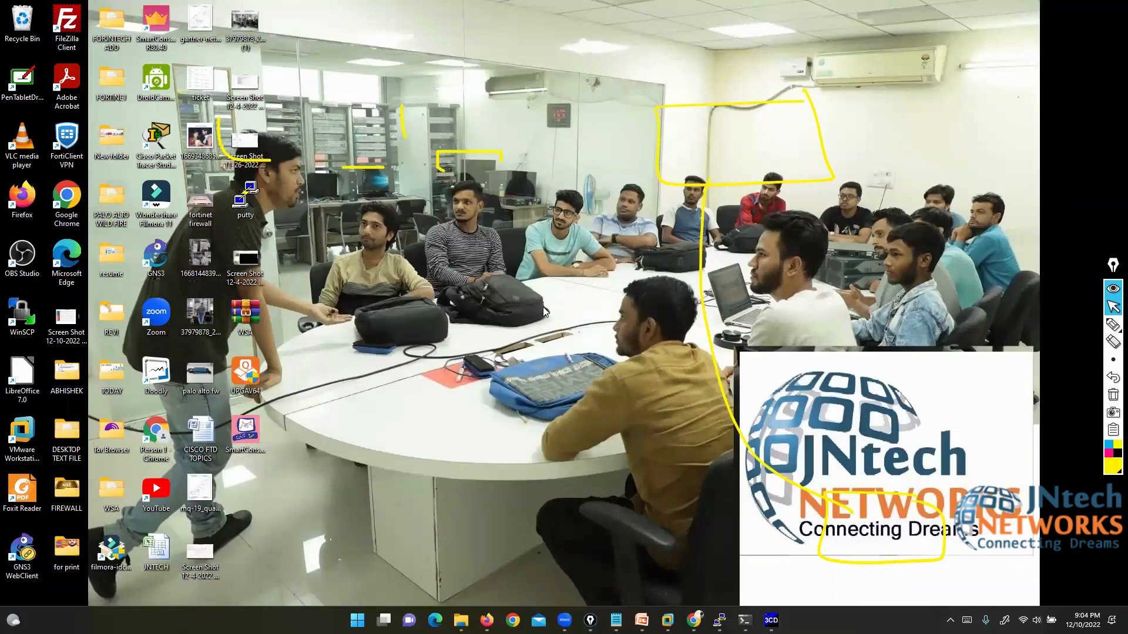
double_click(108, 197)
left_click_drag(647, 136, 399, 312)
double_click(652, 117)
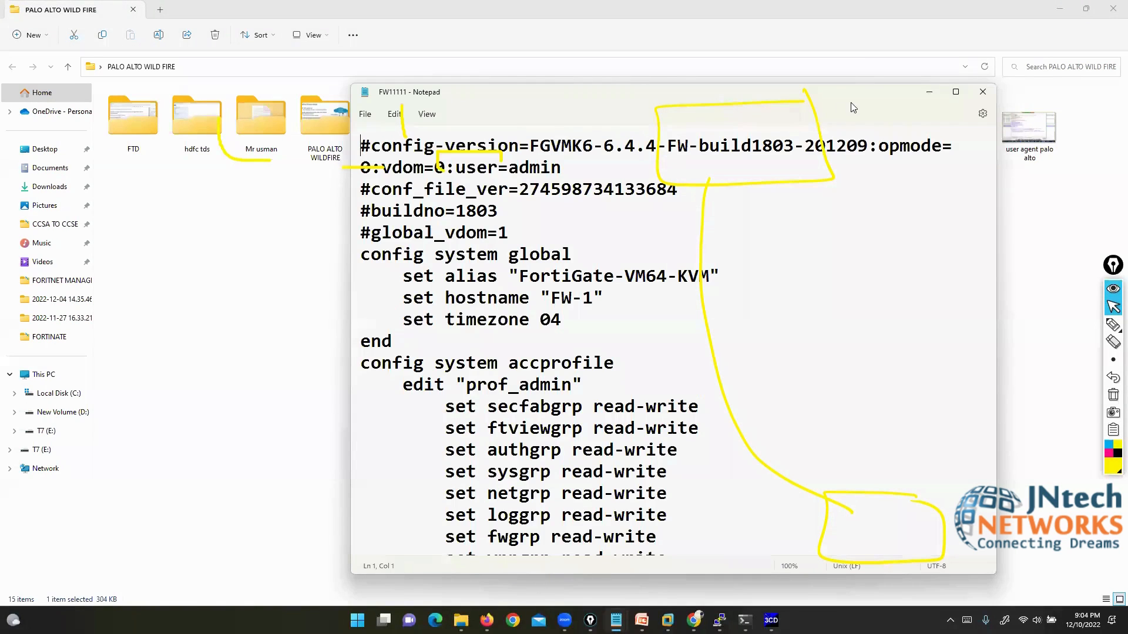
left_click(987, 95)
left_click(1111, 6)
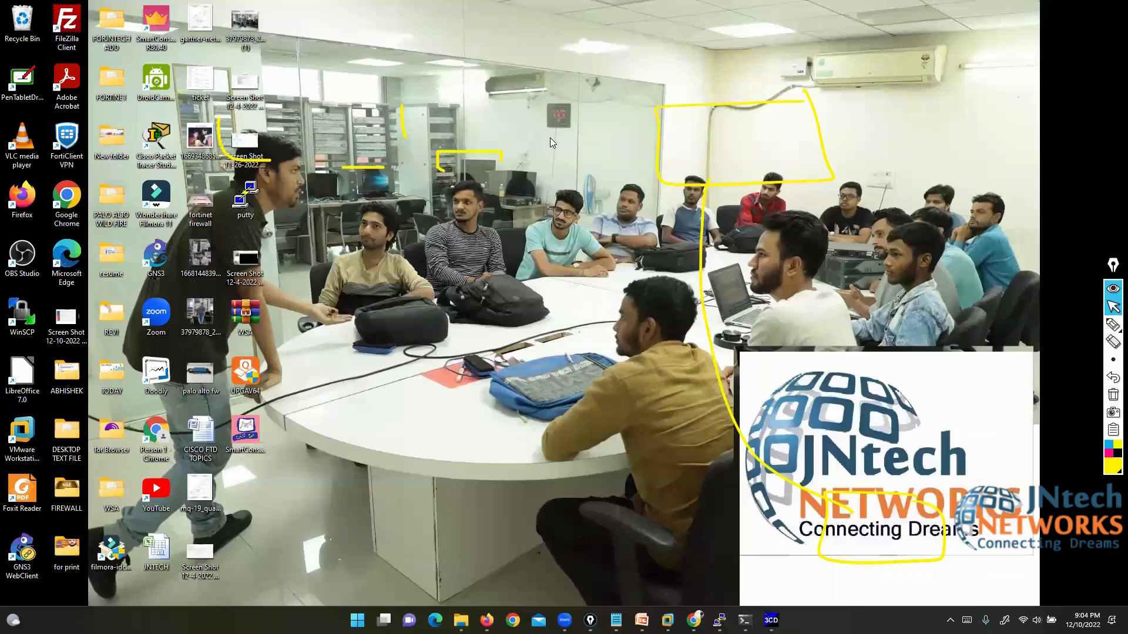
Step: Bring up the FortiGate backup page, then highlight the executed tftp backup command in PuTTY
left_click(694, 621)
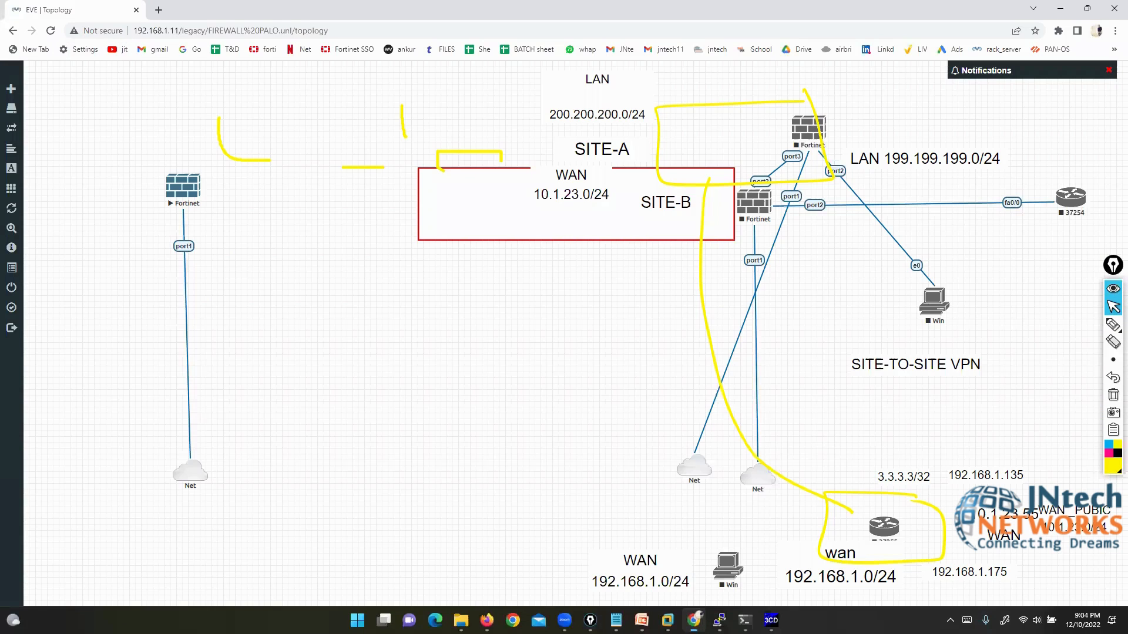
left_click(694, 620)
left_click(487, 620)
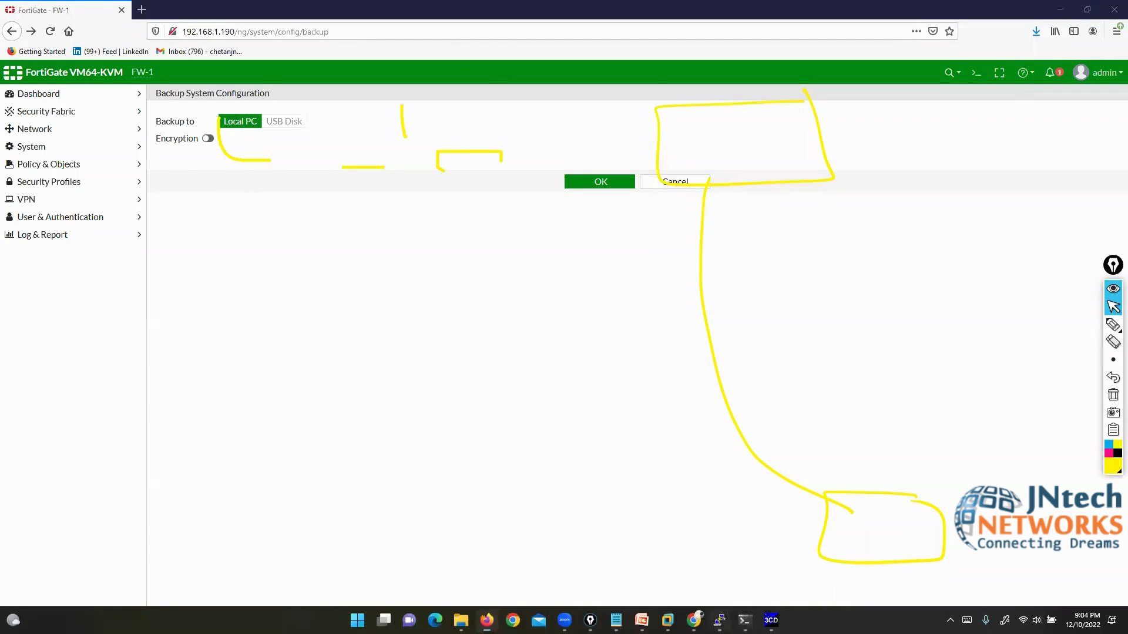
left_click(720, 620)
left_click_drag(260, 485, 605, 490)
left_click(461, 485)
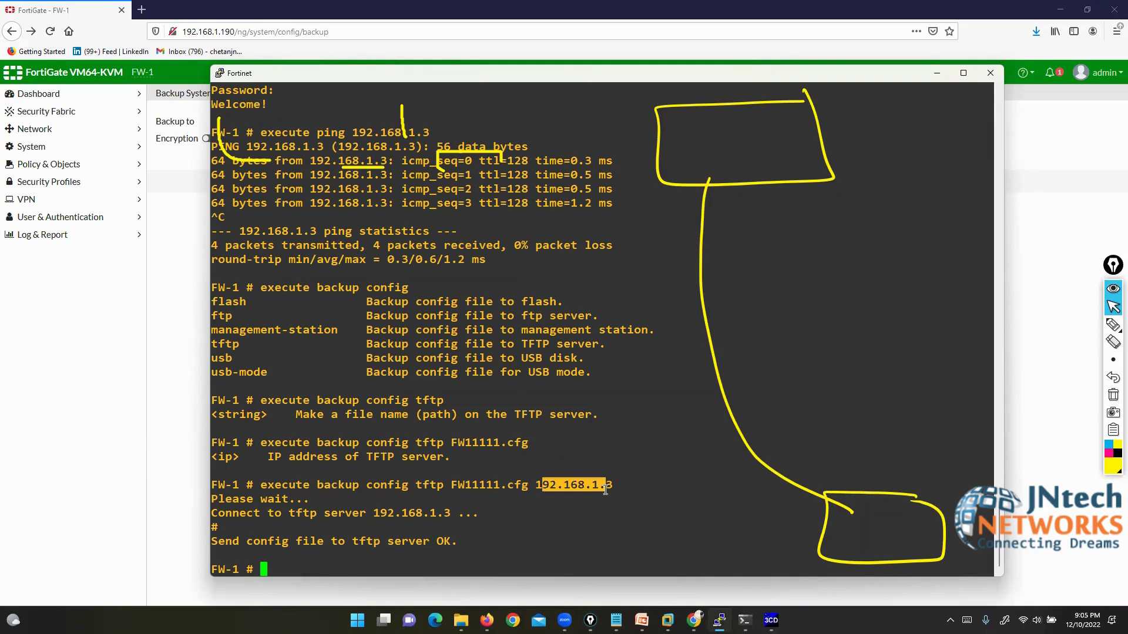
left_click(1113, 395)
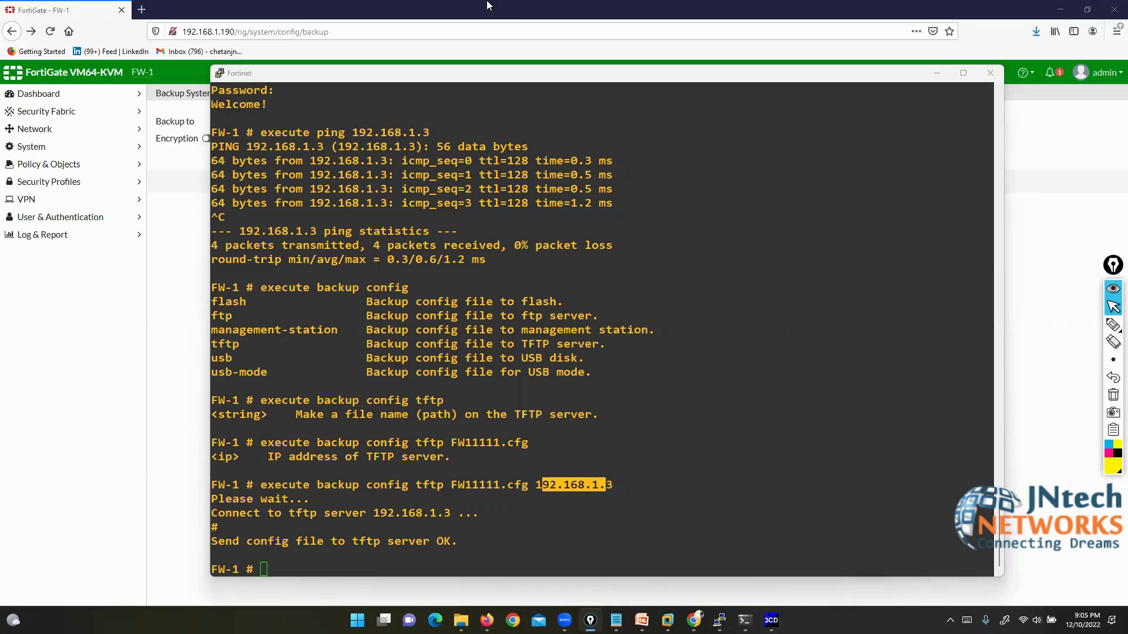
Step: Minimize the PuTTY session, highlight the Introduction and Initial Configuration topic, then minimize the notes
left_click(990, 74)
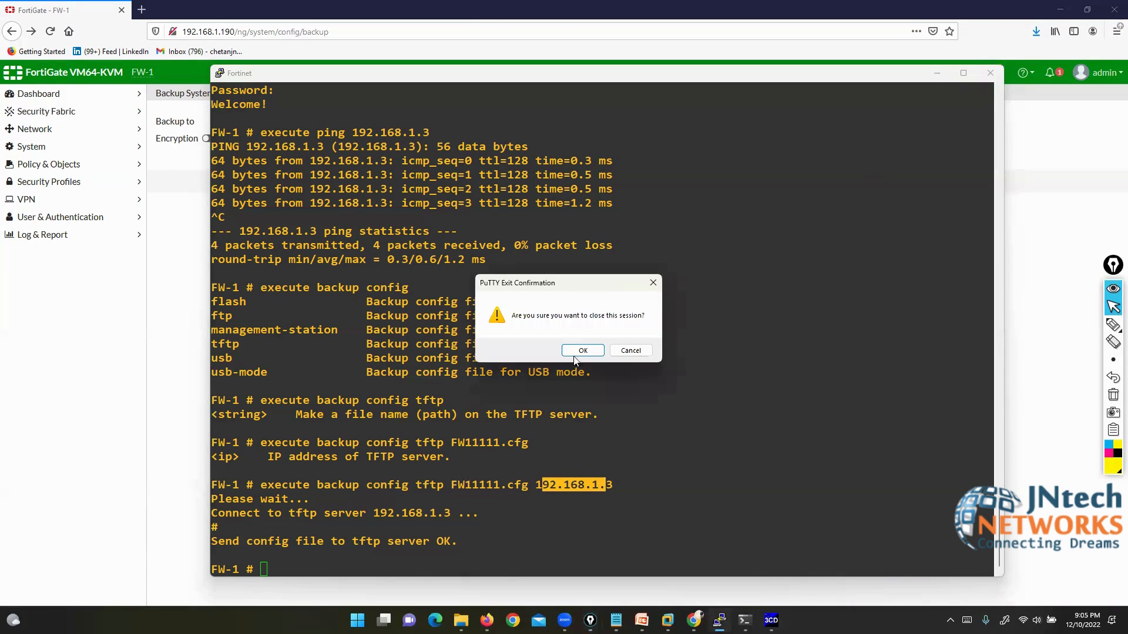
left_click(624, 351)
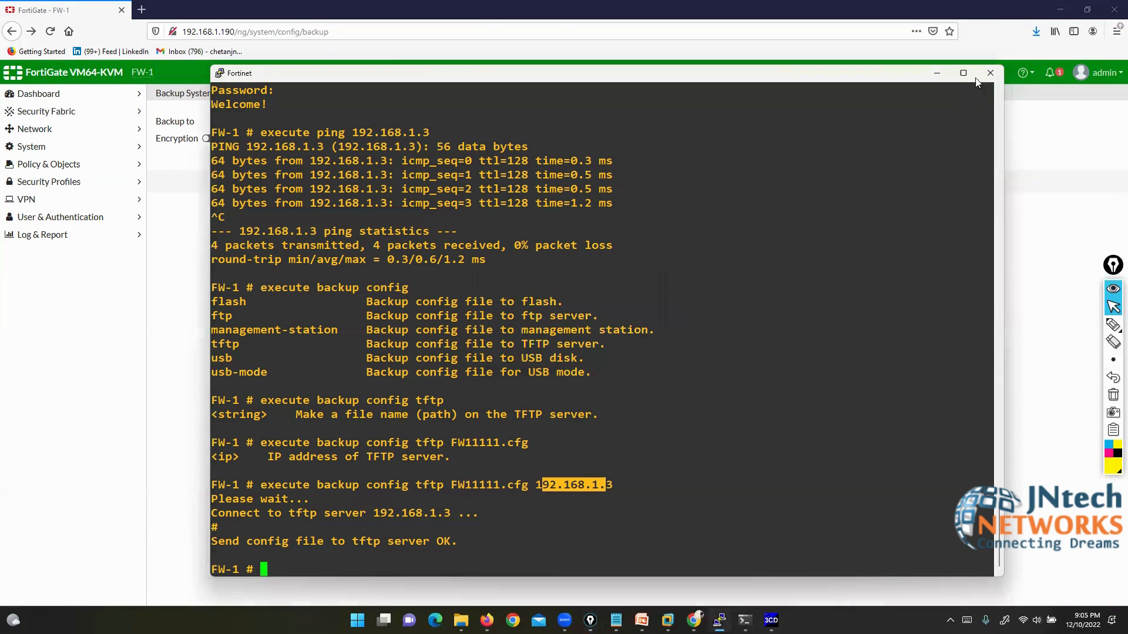
left_click(937, 74)
mouse_move(616, 620)
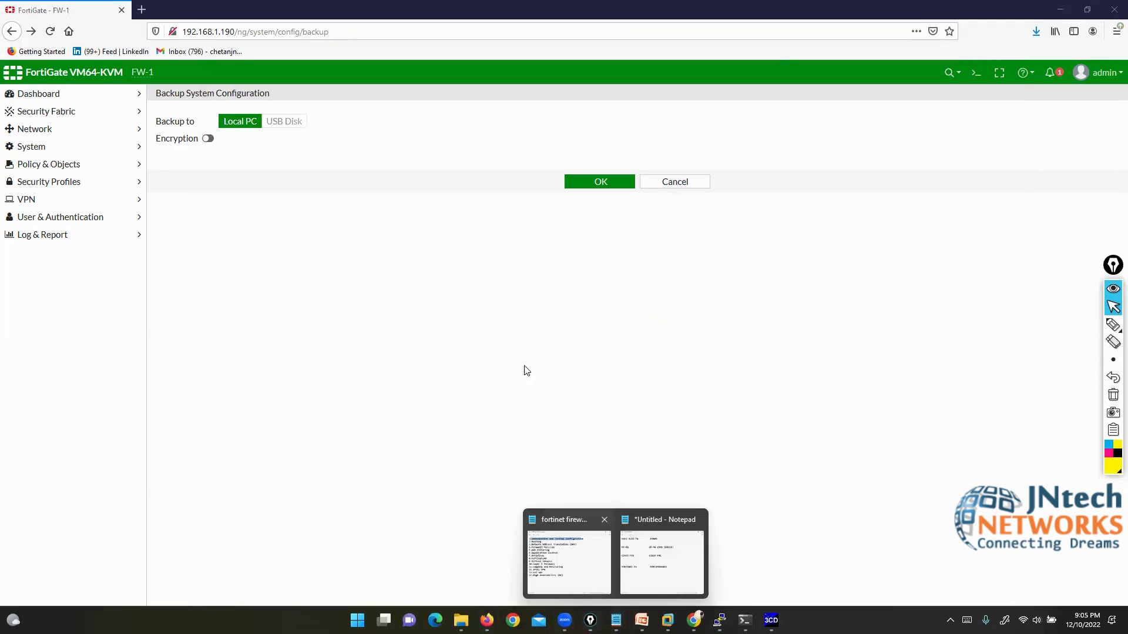
left_click(605, 564)
left_click_drag(179, 125, 565, 124)
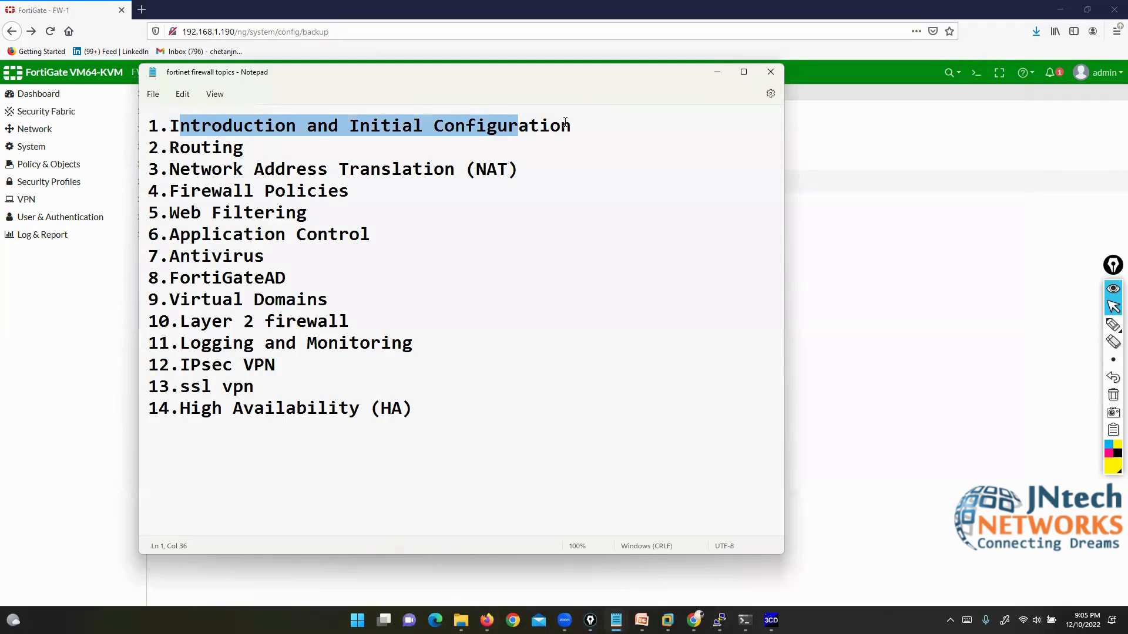
left_click(717, 72)
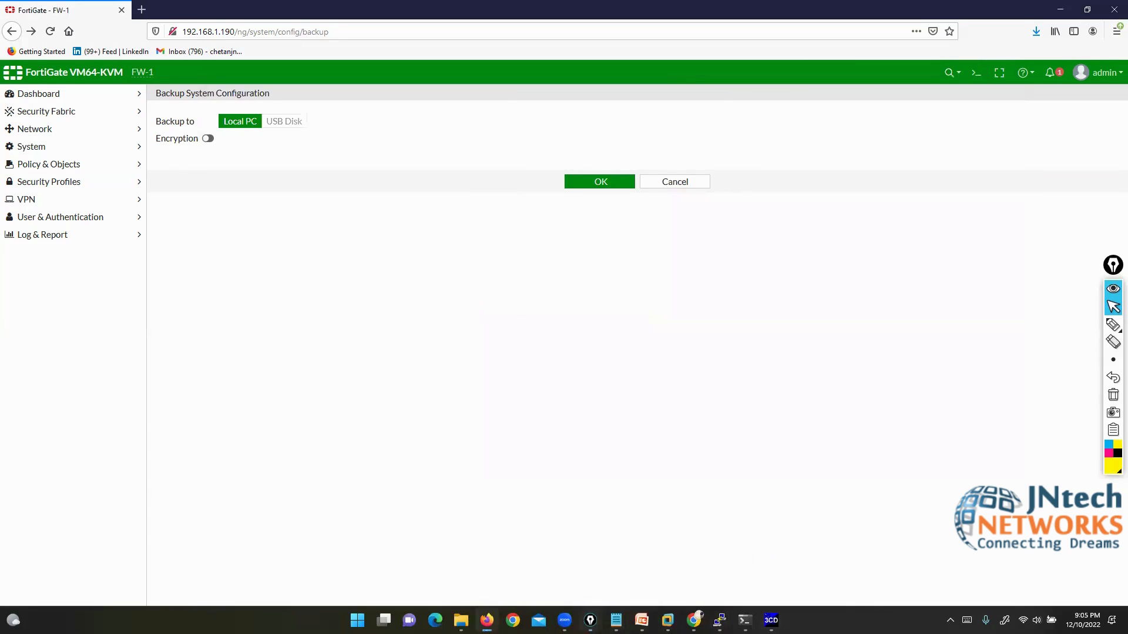
Step: Launch Paint from the Run dialog (ms) and fill the canvas black
mouse_move(719, 620)
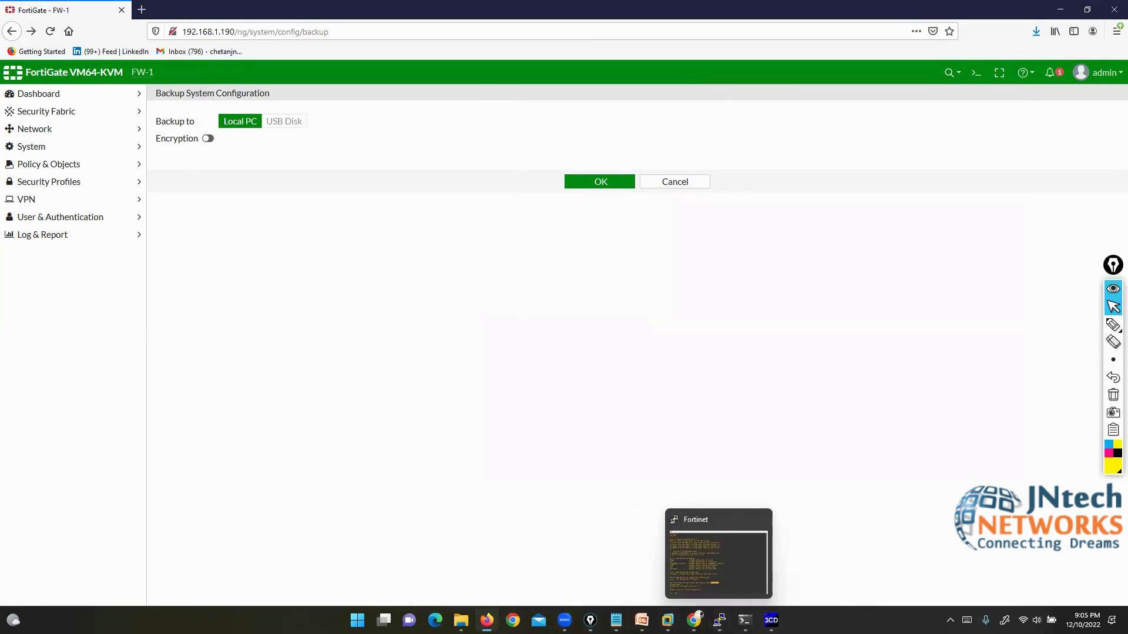
key("super+r")
type("ms")
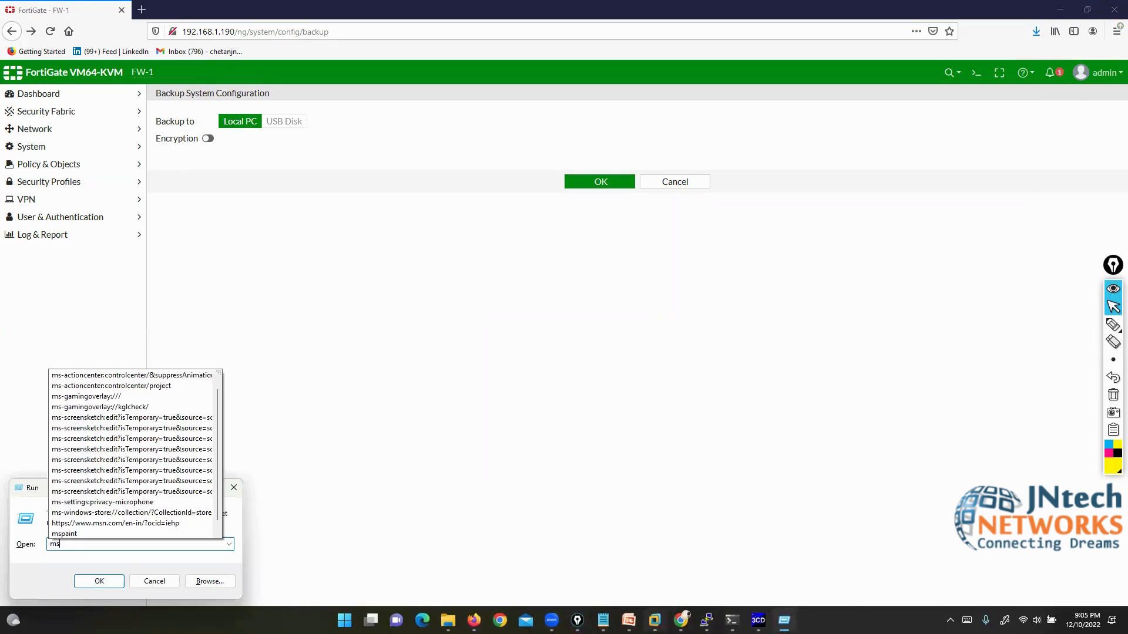
key("Up")
key("Up")
key("Return")
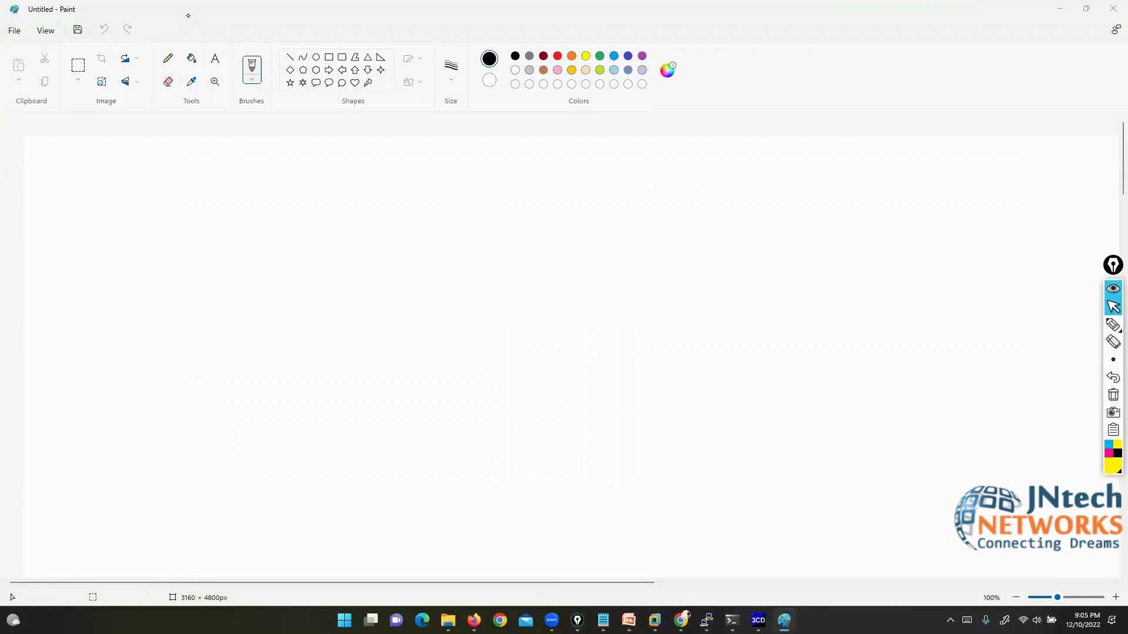
left_click(191, 59)
left_click(940, 268)
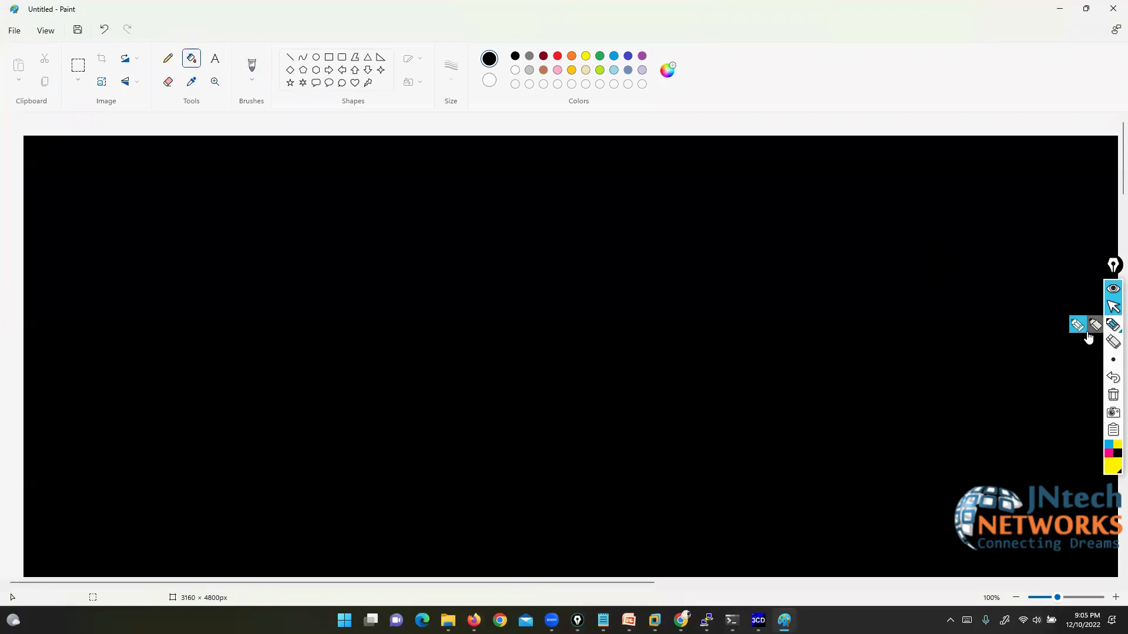
Step: Write a bracketed [RBAC] heading in yellow with the highlighter
left_click(1086, 329)
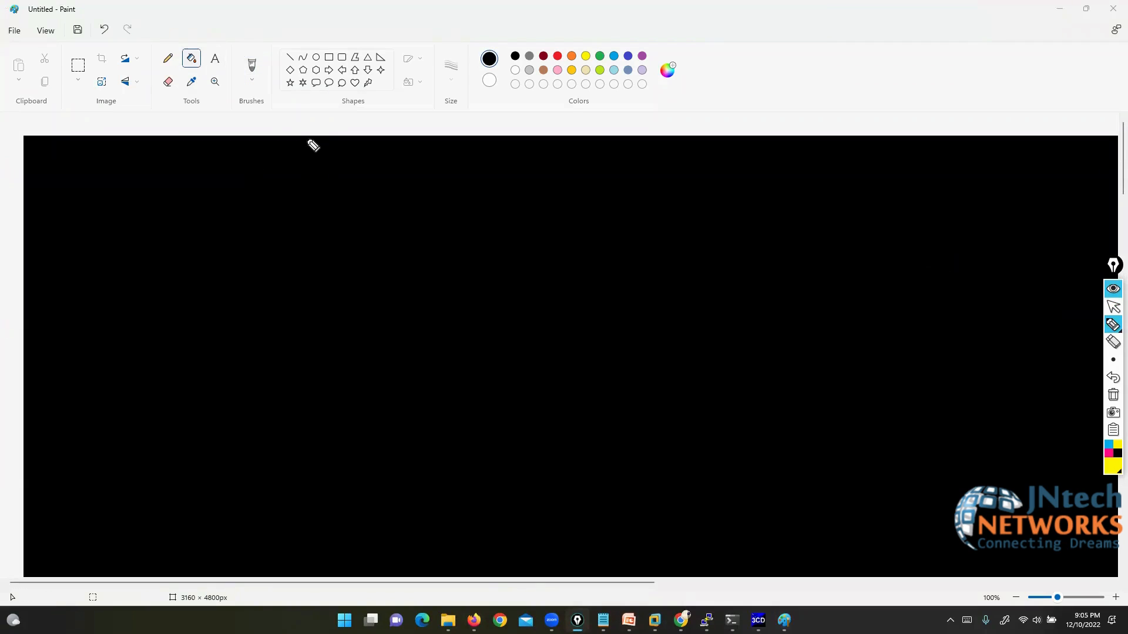
mouse_move(313, 145)
left_mouse_down()
mouse_move(396, 149)
mouse_move(432, 170)
mouse_move(424, 154)
left_mouse_up()
left_click_drag(464, 147, 464, 166)
left_click_drag(470, 128, 500, 191)
mouse_move(297, 118)
left_mouse_down()
mouse_move(276, 125)
mouse_move(291, 180)
left_mouse_up()
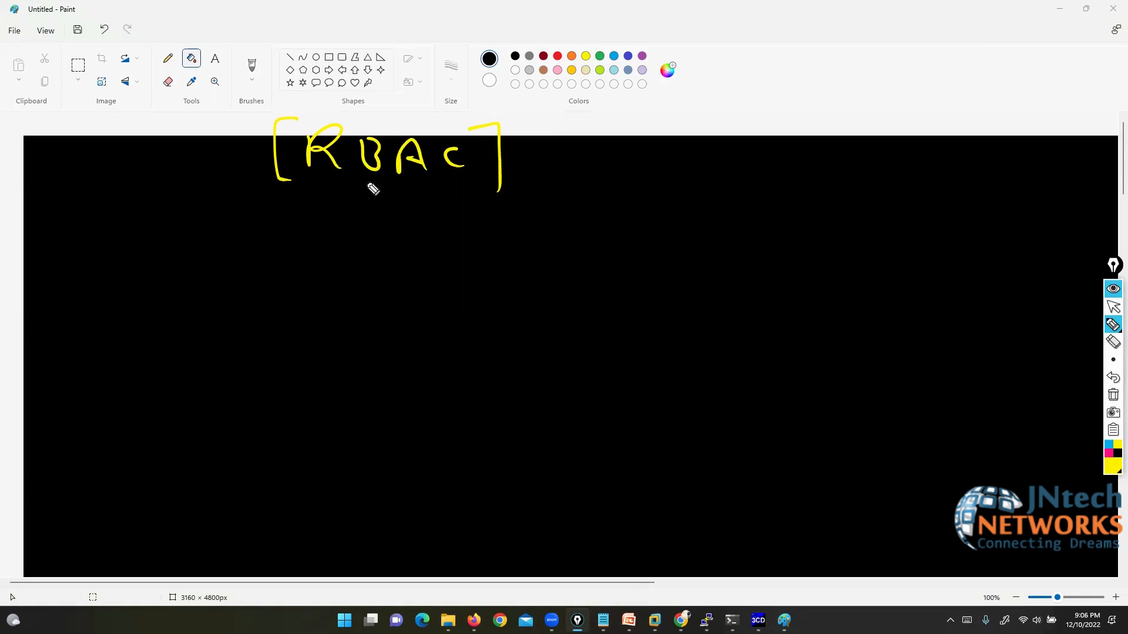
Step: Draw a yellow box labelled Fw to the right of the RBAC heading
mouse_move(830, 152)
left_mouse_down()
mouse_move(574, 154)
mouse_move(698, 244)
left_mouse_up()
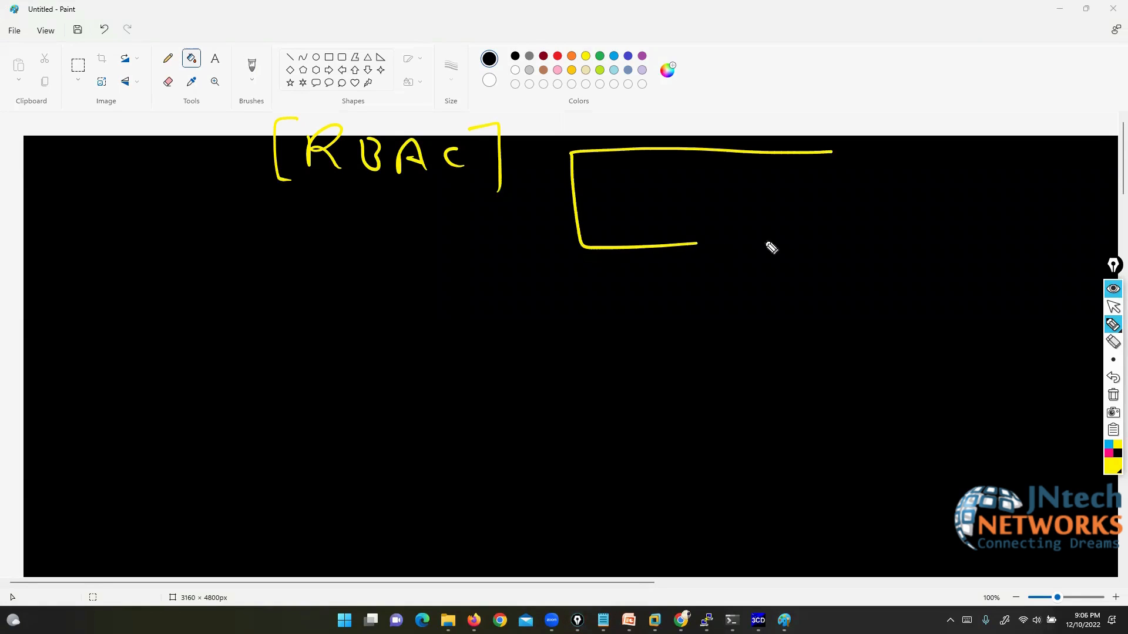
mouse_move(771, 247)
left_mouse_down()
mouse_move(881, 143)
mouse_move(817, 143)
left_mouse_up()
mouse_move(696, 159)
left_mouse_down()
mouse_move(699, 205)
mouse_move(730, 158)
left_mouse_up()
left_click_drag(694, 184, 764, 181)
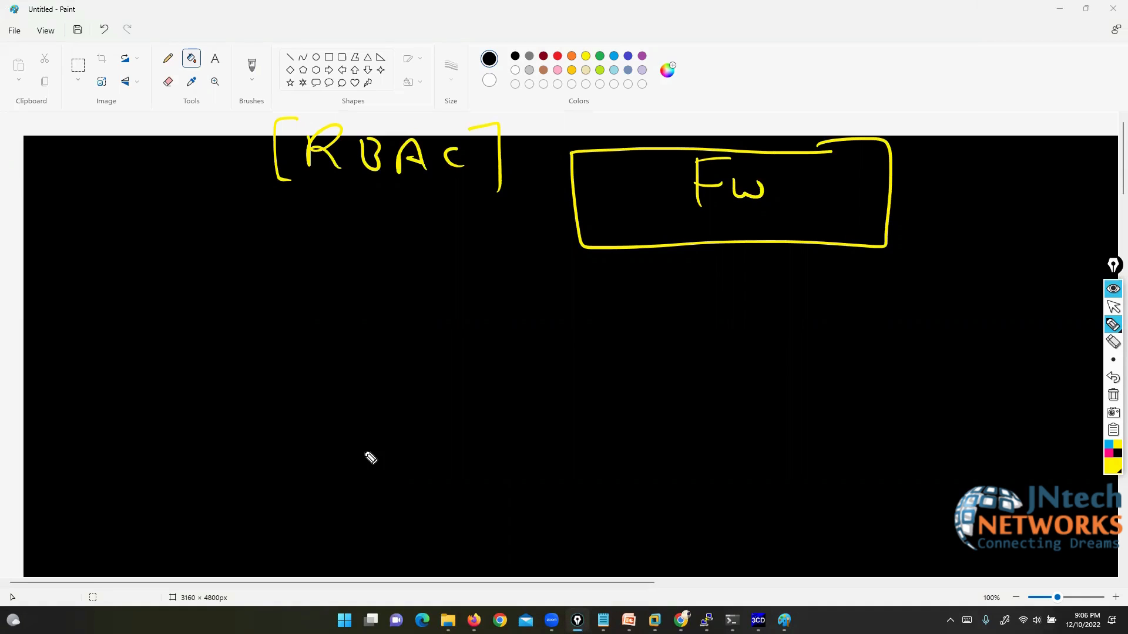
left_click(1113, 306)
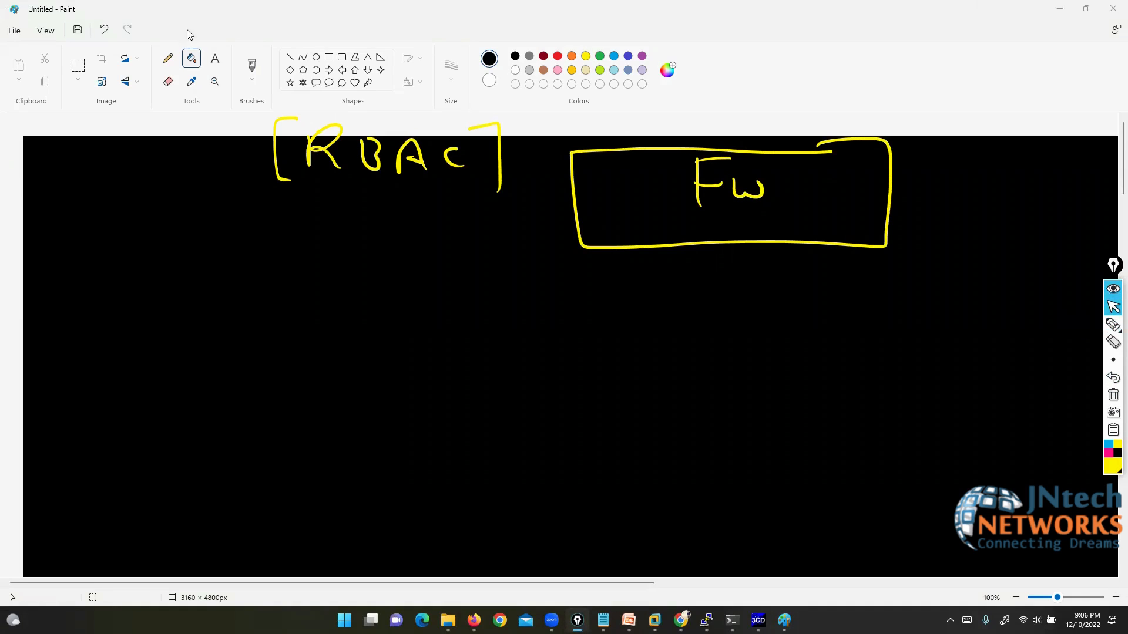
Step: Type administrator, admin1 and admin2 in red on separate lines below RBAC
left_click(294, 321)
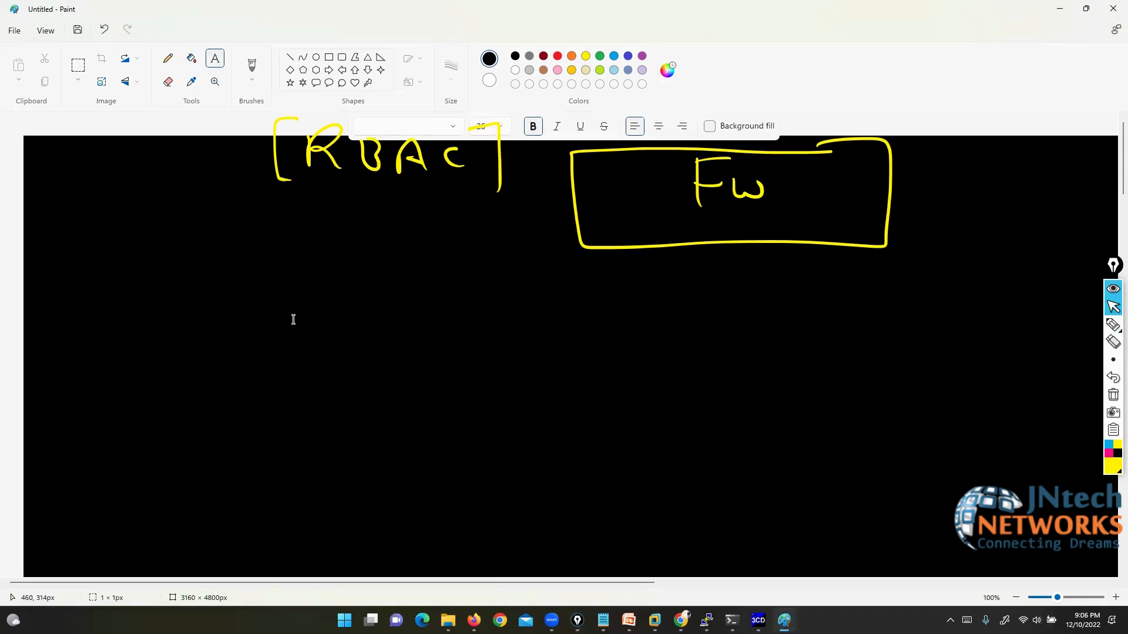
key("BackSpace")
key("BackSpace")
key("BackSpace")
key("BackSpace")
key("BackSpace")
key("BackSpace")
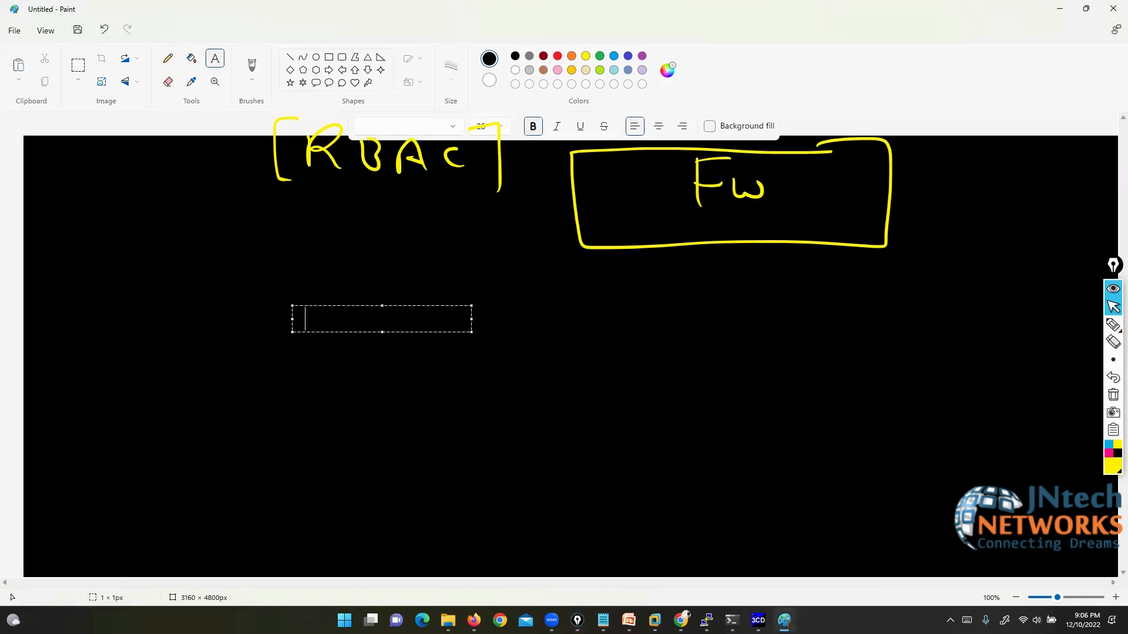
left_click(560, 57)
type("admi")
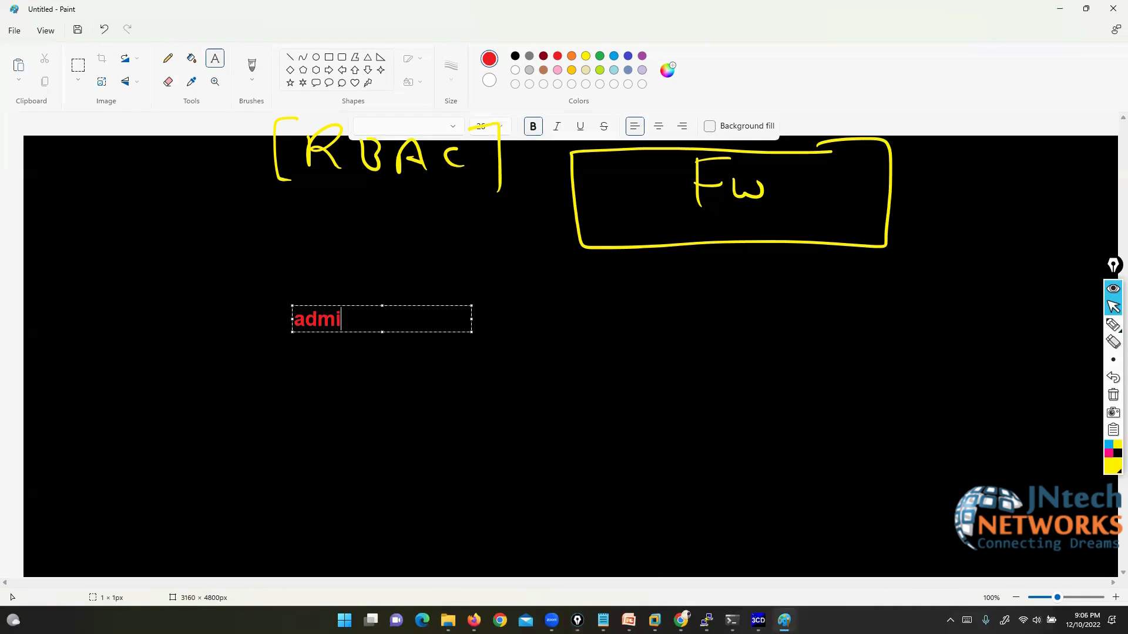
type("nistrator")
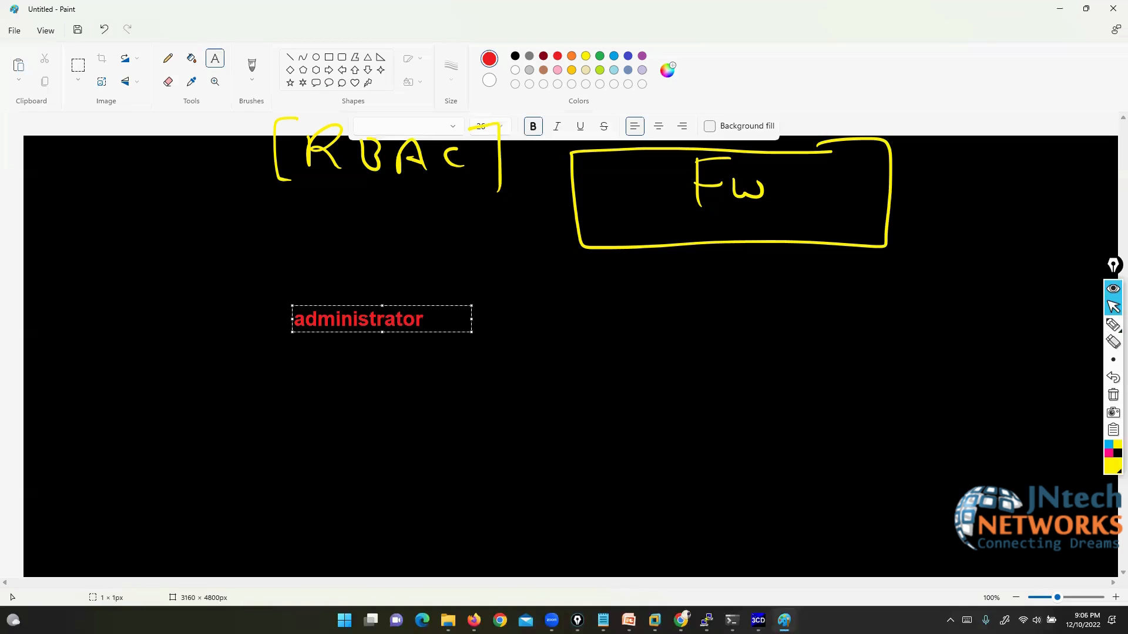
key("Return")
key("Return")
key("Return")
key("Return")
type("admin1")
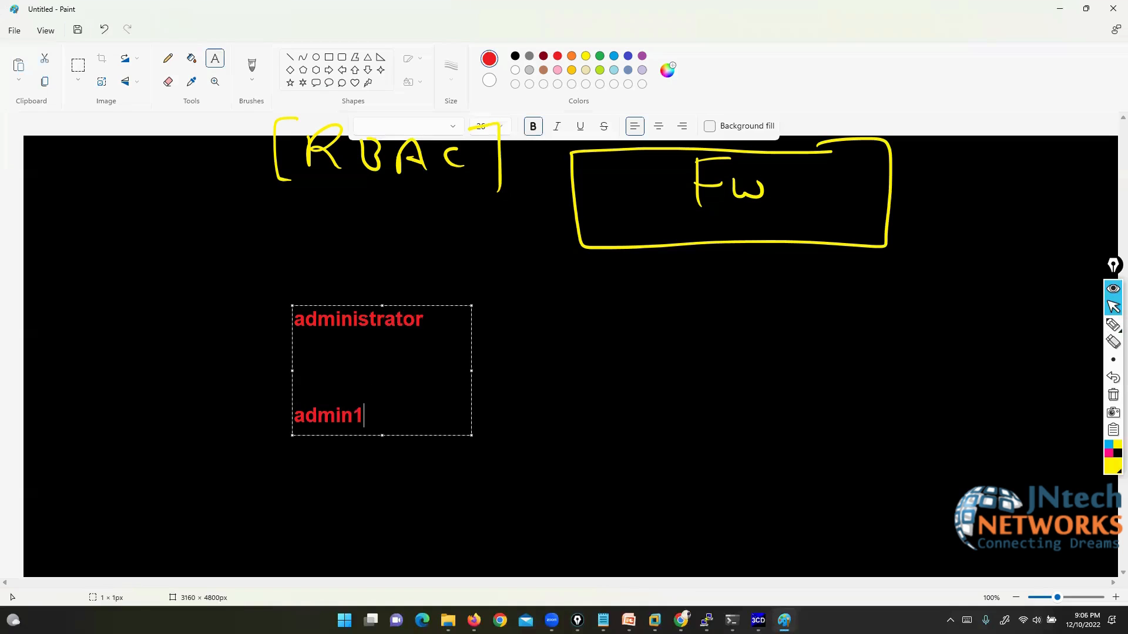
key("Return")
key("Return")
key("Return")
key("Return")
type("admin2")
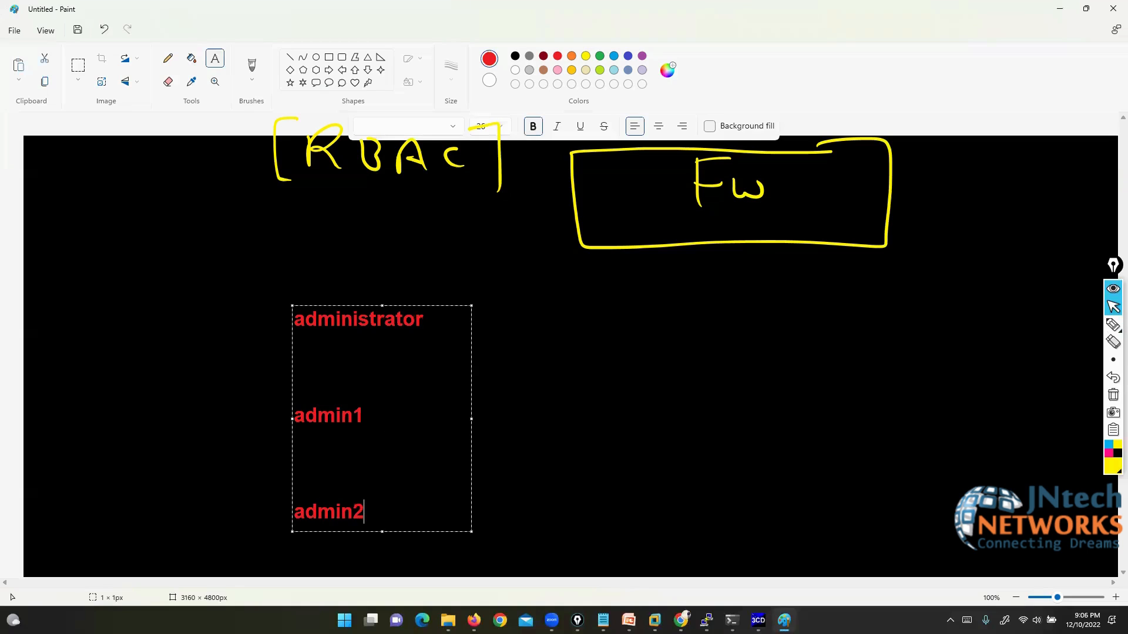
left_click(575, 363)
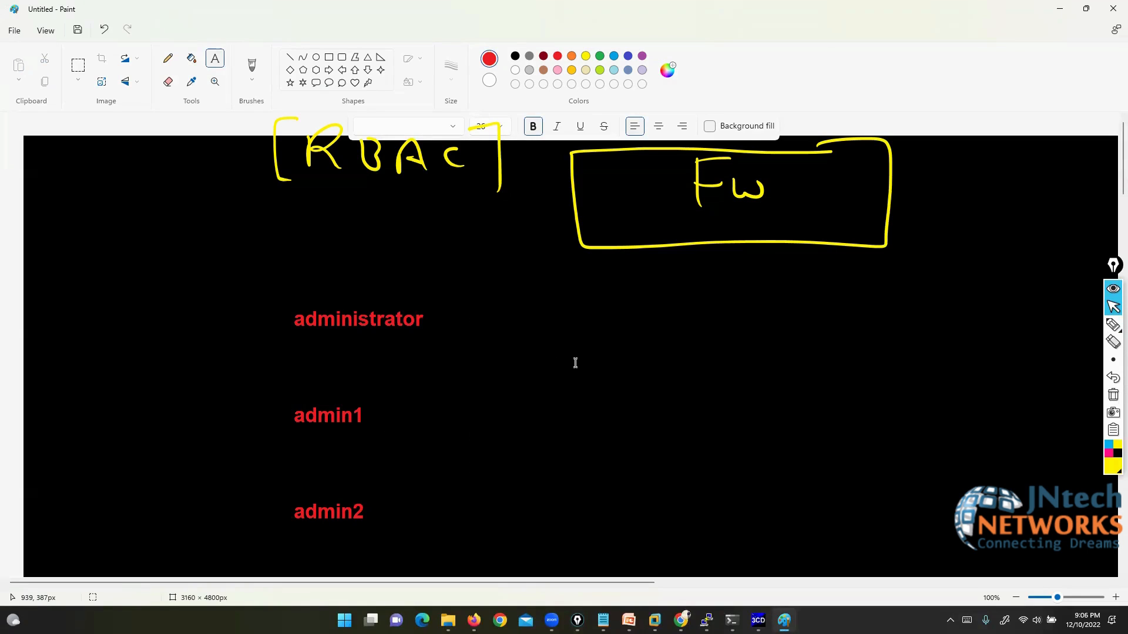
Step: Tick admin1 and admin2 and bracket admin1 in yellow
left_click(1113, 325)
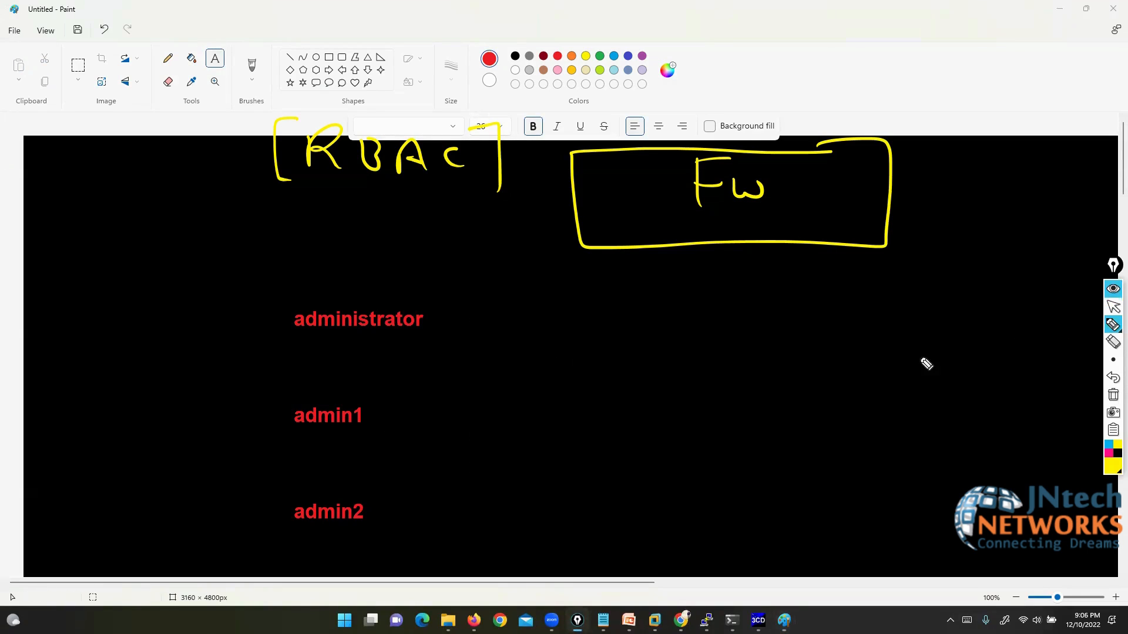
left_click_drag(257, 421, 281, 415)
mouse_move(263, 522)
left_mouse_down()
mouse_move(271, 515)
mouse_move(249, 517)
left_mouse_up()
mouse_move(353, 392)
left_mouse_down()
mouse_move(388, 406)
mouse_move(385, 436)
left_mouse_up()
mouse_move(253, 393)
left_mouse_down()
mouse_move(237, 415)
mouse_move(254, 438)
left_mouse_up()
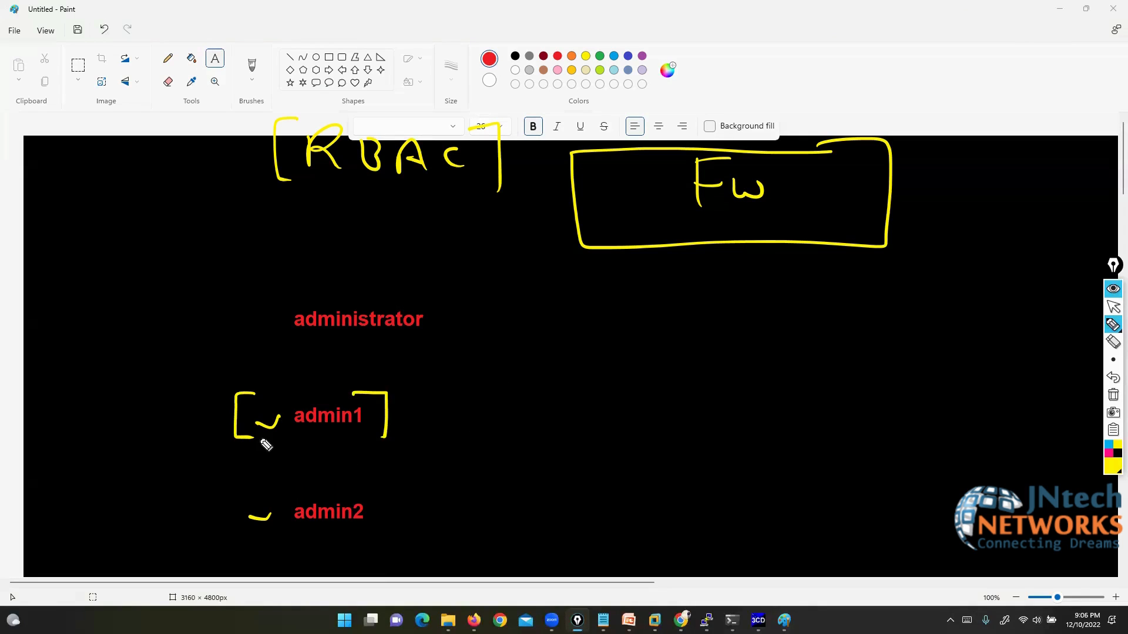
Step: Draw a curved arrow from admin1 to Fw, bracket admin2, then erase these marks
mouse_move(293, 398)
left_mouse_down()
mouse_move(315, 238)
mouse_move(554, 222)
mouse_move(541, 243)
left_mouse_up()
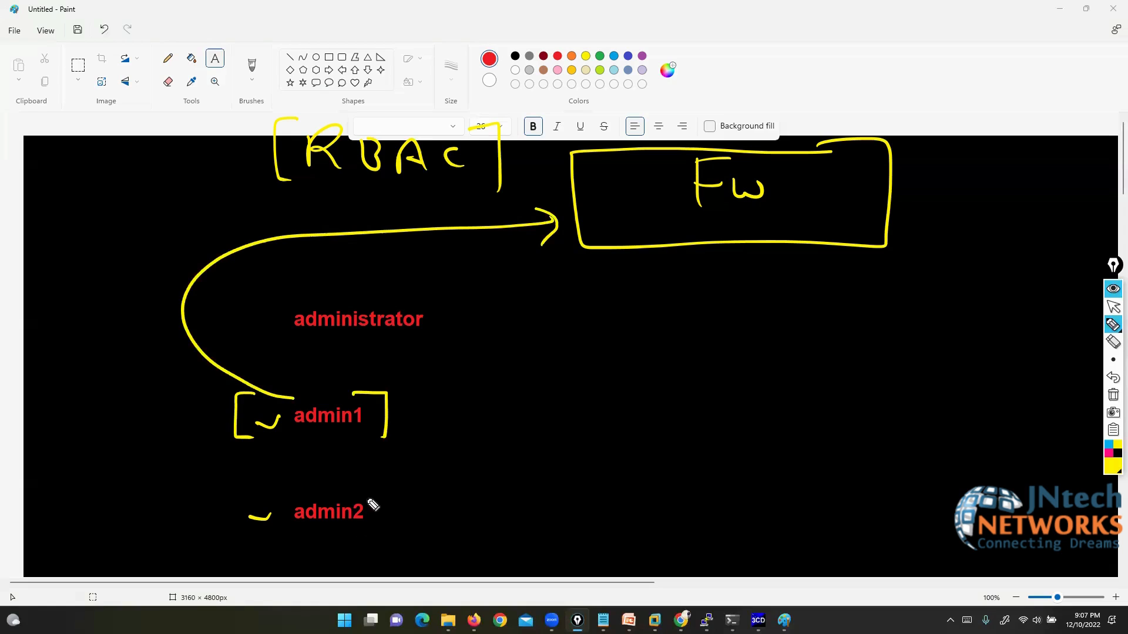
mouse_move(355, 486)
left_mouse_down()
mouse_move(388, 523)
mouse_move(381, 538)
left_mouse_up()
mouse_move(276, 487)
left_mouse_down()
mouse_move(242, 536)
mouse_move(257, 536)
left_mouse_up()
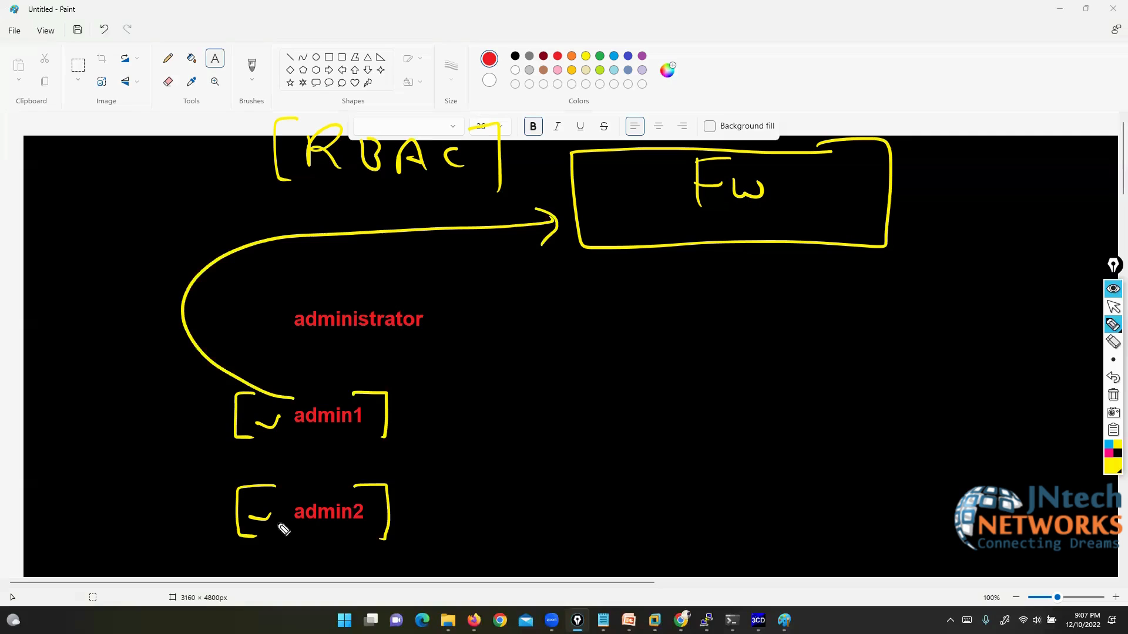
left_click(1113, 342)
mouse_move(212, 259)
left_mouse_down()
mouse_move(254, 466)
mouse_move(350, 428)
mouse_move(320, 527)
mouse_move(358, 449)
left_mouse_up()
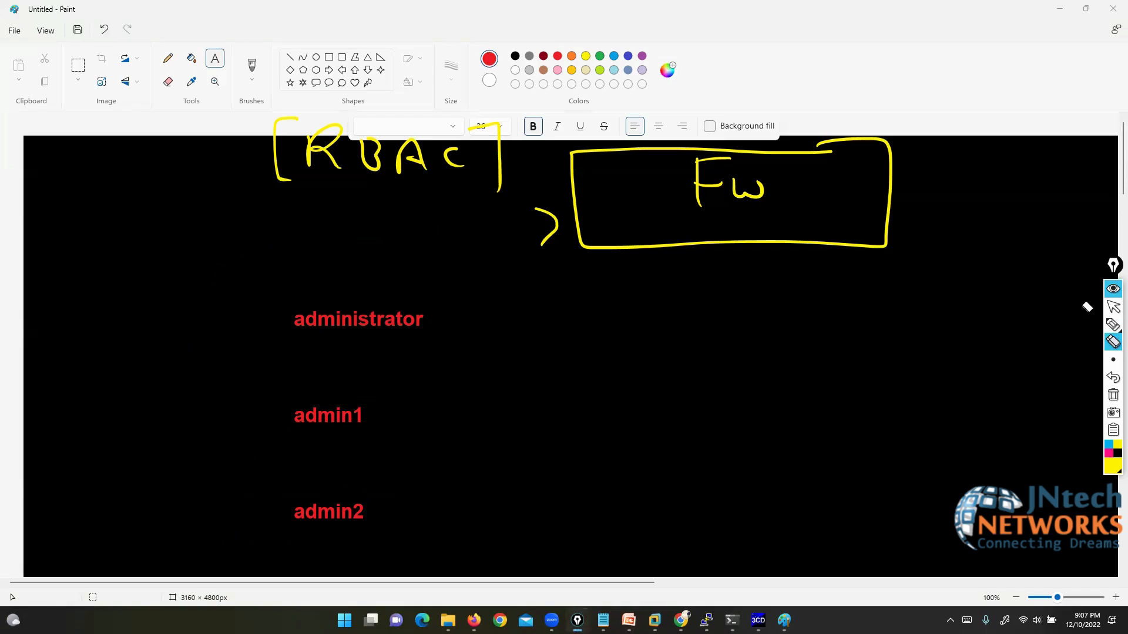
Step: Add a red admin_profile label to the right of administrator
left_click(1113, 307)
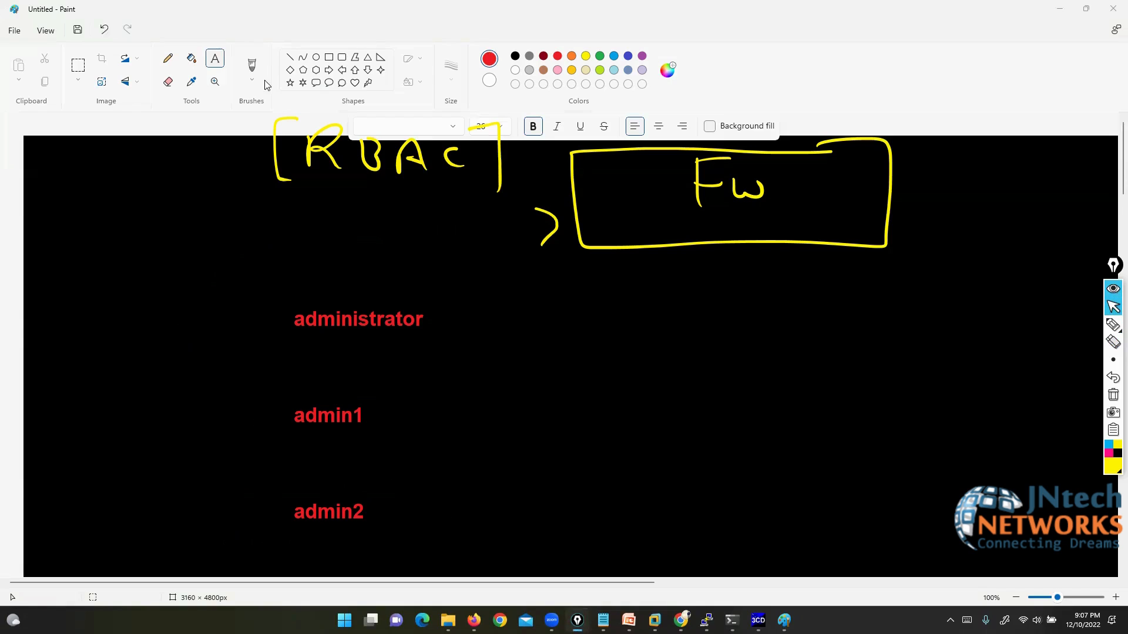
left_click(697, 318)
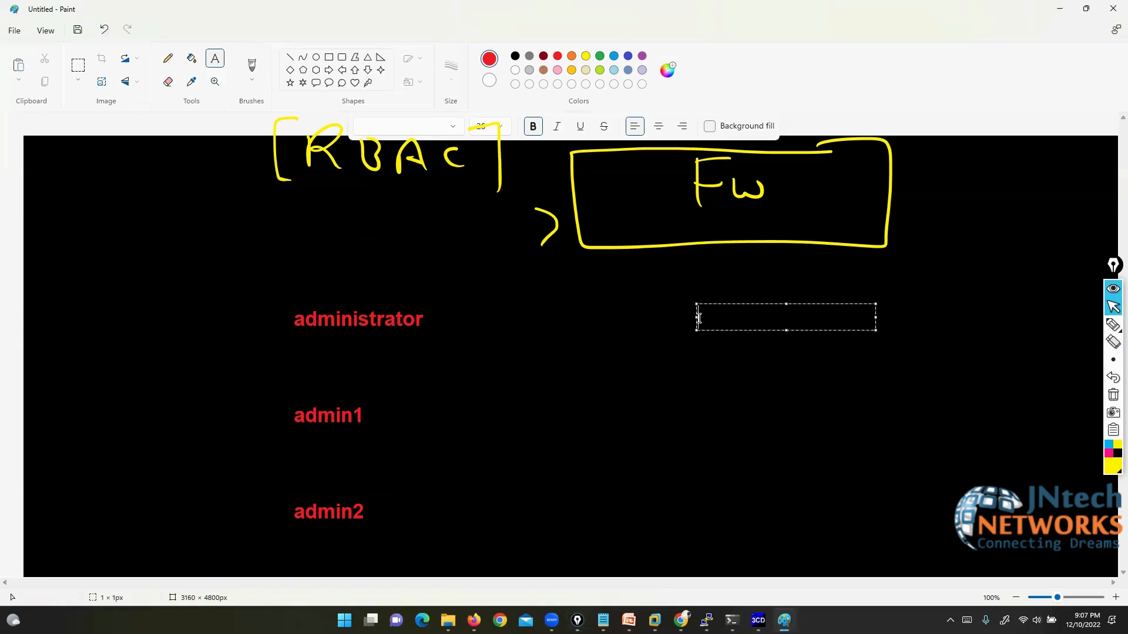
type("admin_f")
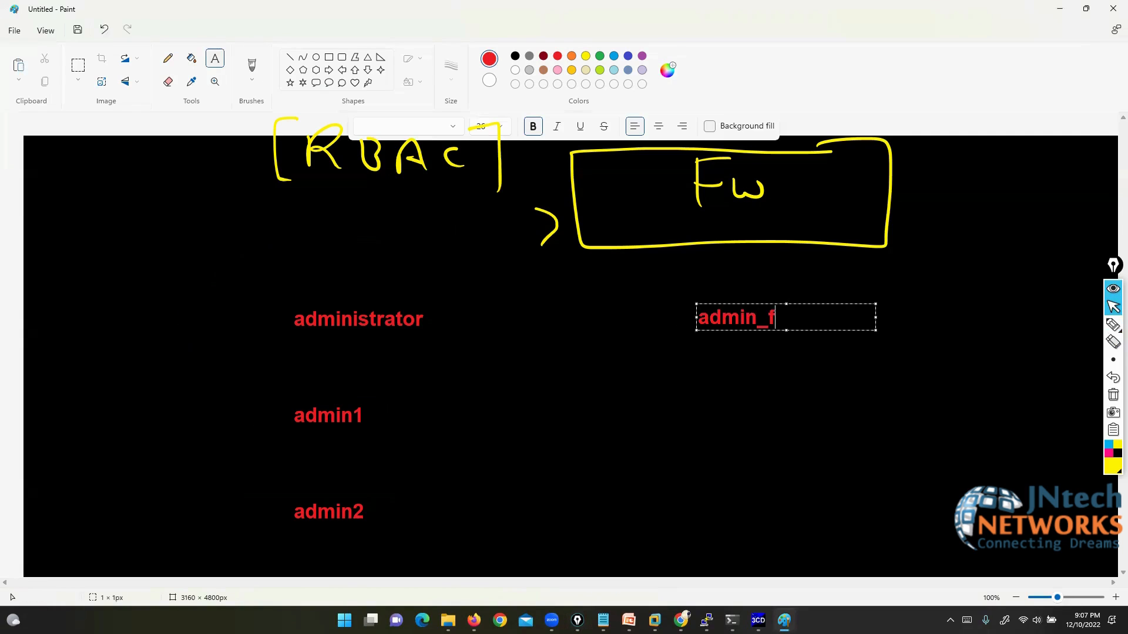
key("BackSpace")
type("profie")
key("BackSpace")
type("le")
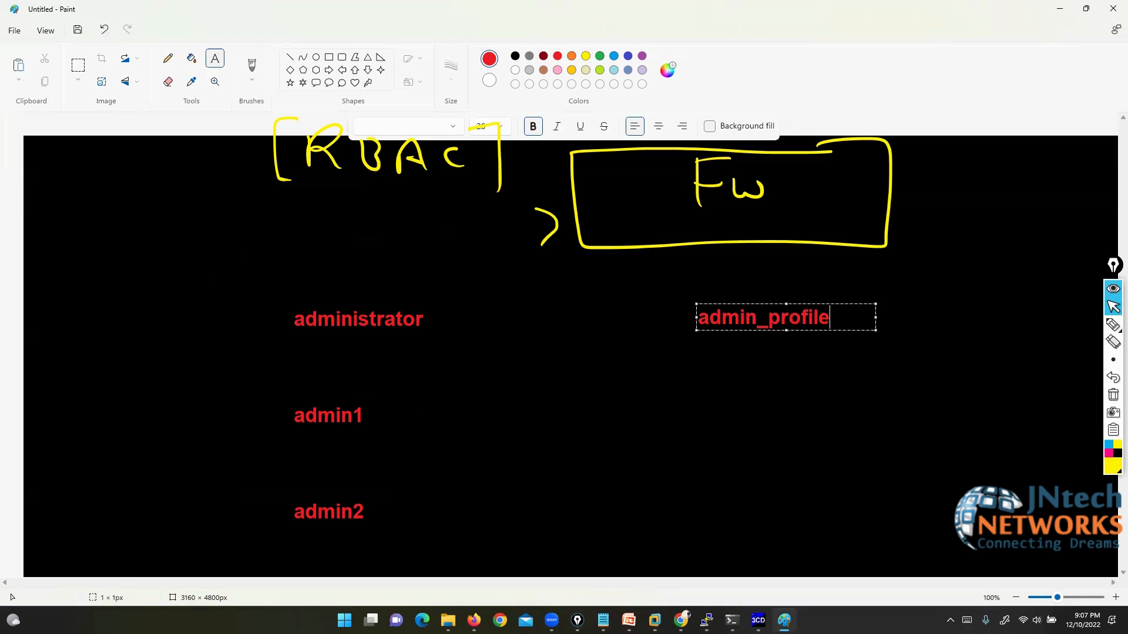
left_click(703, 398)
Step: Add a red L3ADMIN label beneath admin_profile
left_click(711, 410)
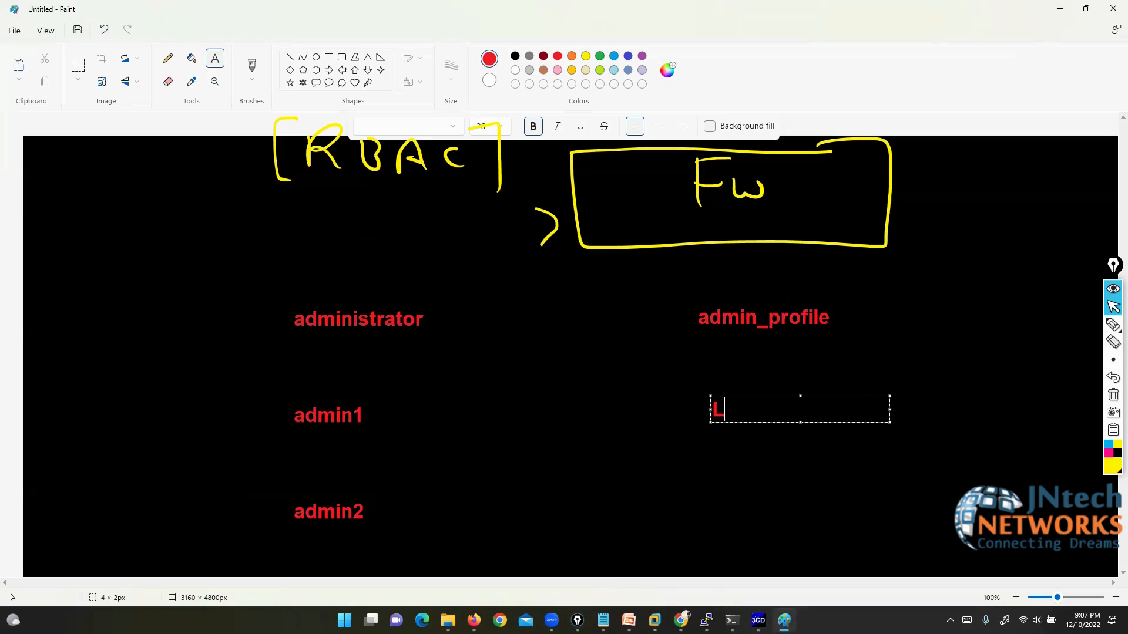
type("L3ADMIN")
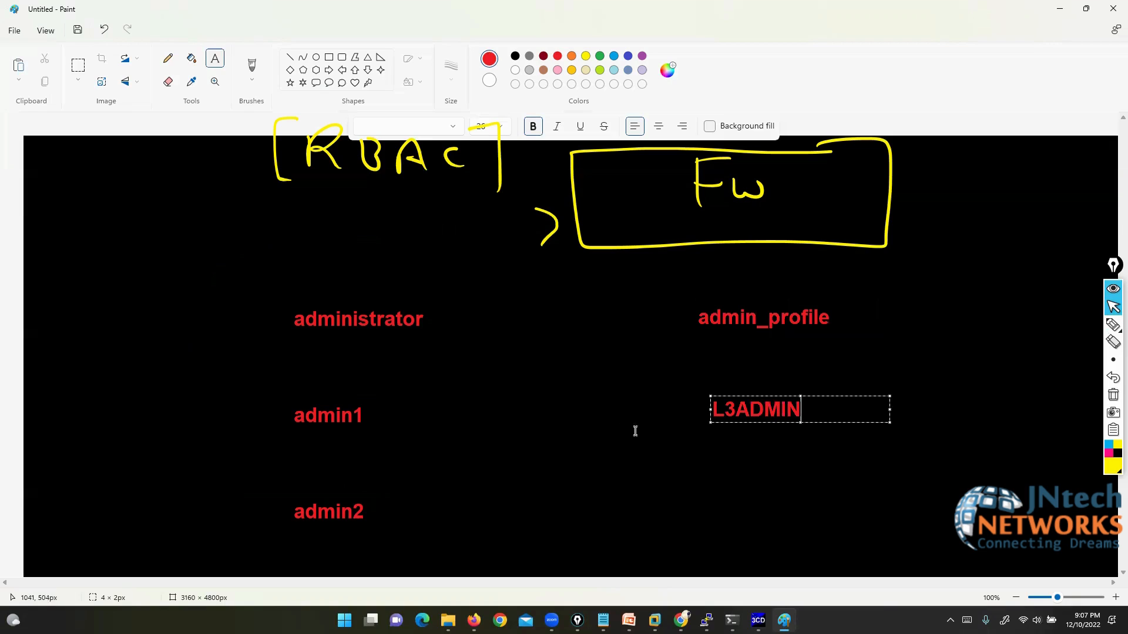
left_click(819, 460)
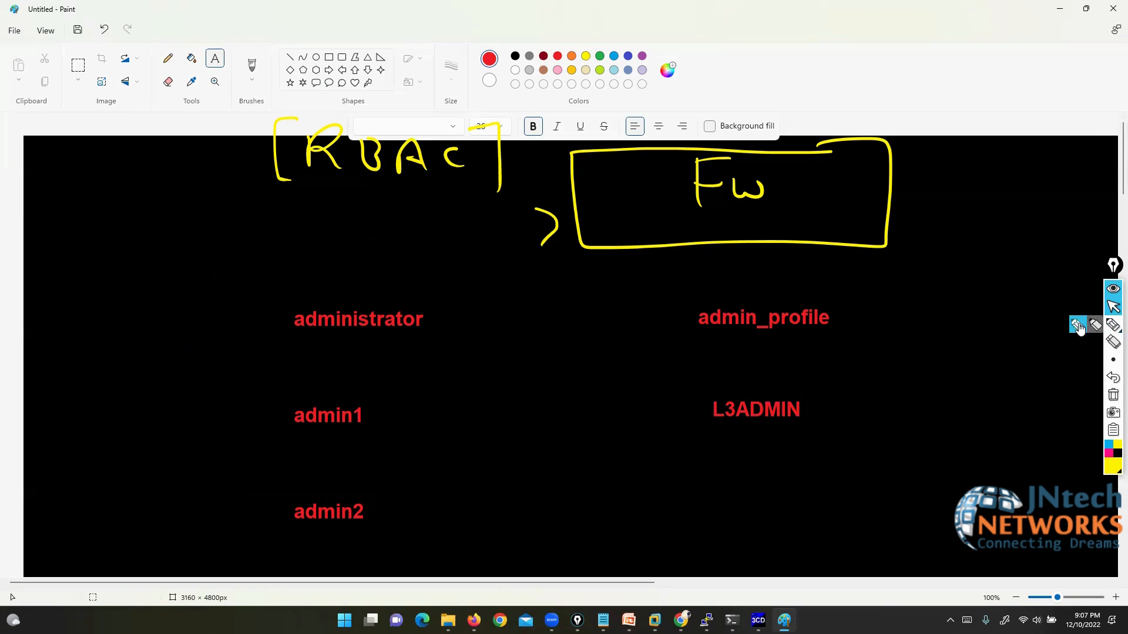
left_click(1113, 325)
Step: Bracket L3ADMIN with a boxed full Access note and link it to ticked admin1 and Fw
left_click_drag(797, 390, 819, 432)
mouse_move(707, 387)
left_mouse_down()
mouse_move(700, 433)
mouse_move(726, 435)
left_mouse_up()
mouse_move(818, 391)
left_mouse_down()
mouse_move(936, 352)
mouse_move(956, 363)
mouse_move(1039, 353)
mouse_move(1073, 364)
left_mouse_up()
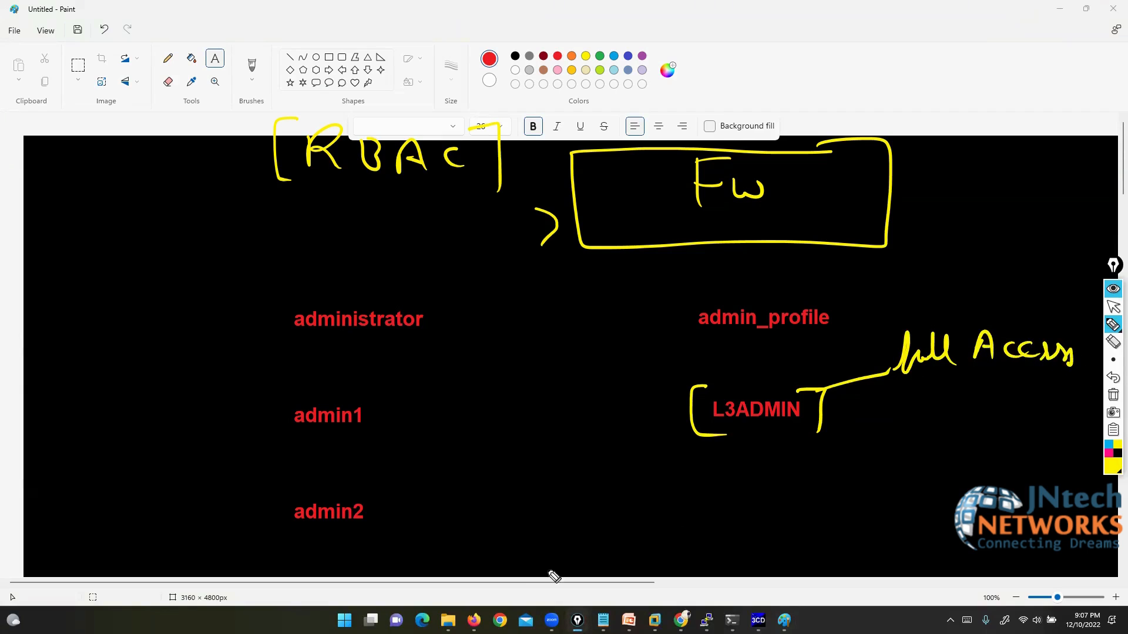
mouse_move(687, 407)
left_mouse_down()
mouse_move(438, 413)
mouse_move(399, 395)
mouse_move(284, 390)
mouse_move(323, 438)
mouse_move(403, 400)
mouse_move(503, 302)
mouse_move(578, 257)
mouse_move(575, 272)
left_mouse_up()
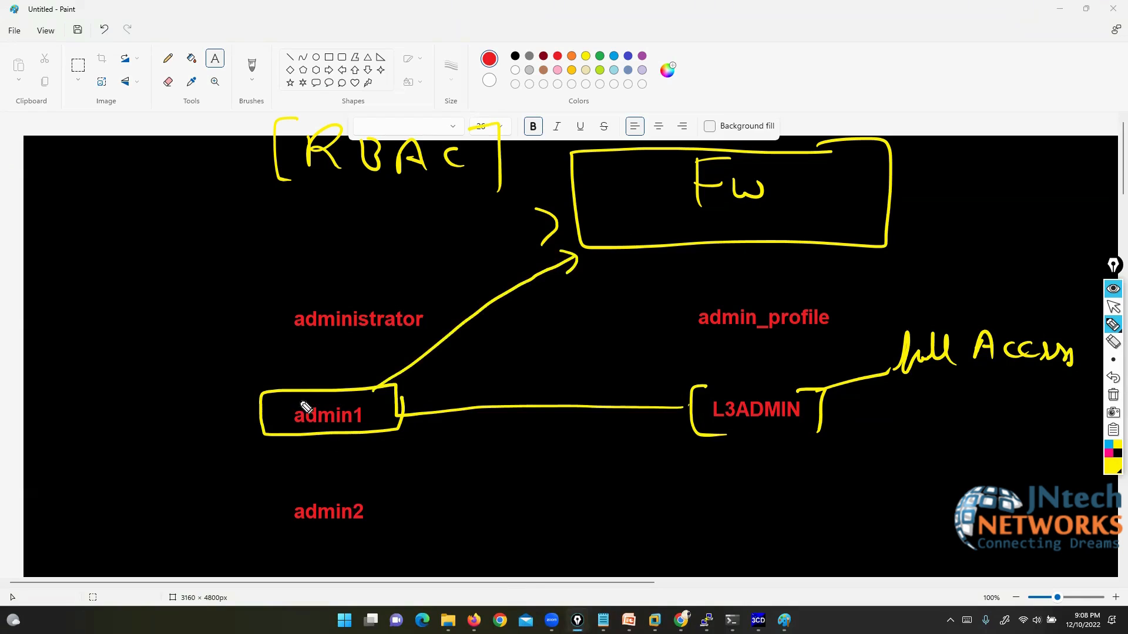
left_click_drag(273, 410, 306, 400)
mouse_move(973, 307)
left_mouse_down()
mouse_move(989, 397)
mouse_move(1074, 310)
mouse_move(966, 318)
left_mouse_up()
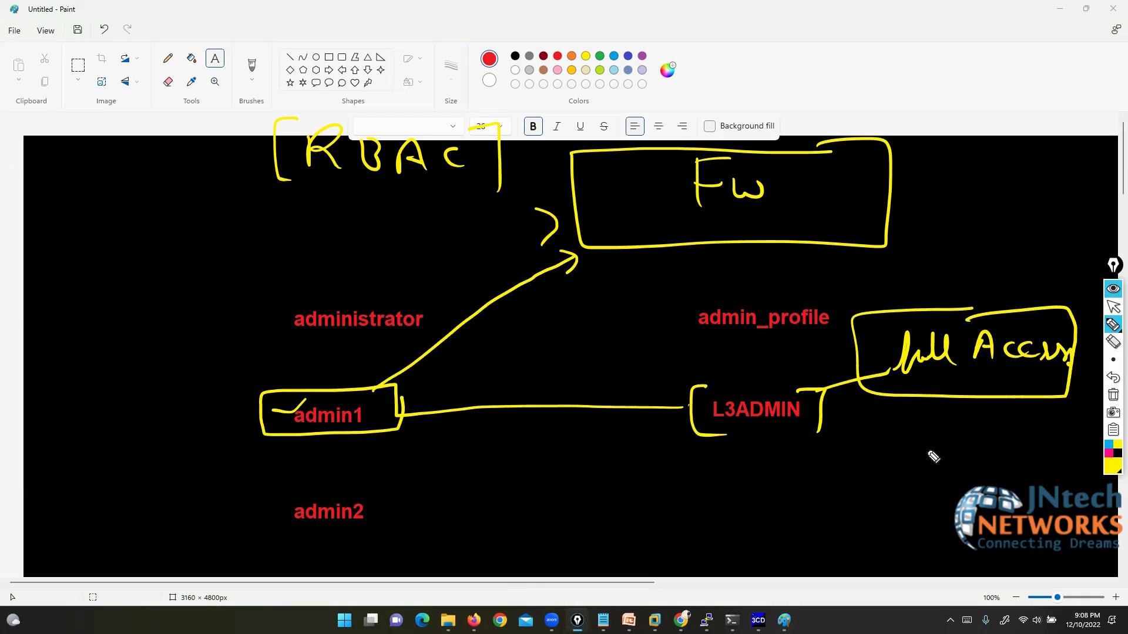
Step: Add a red L1ADMIN label below L3ADMIN
left_click(1112, 306)
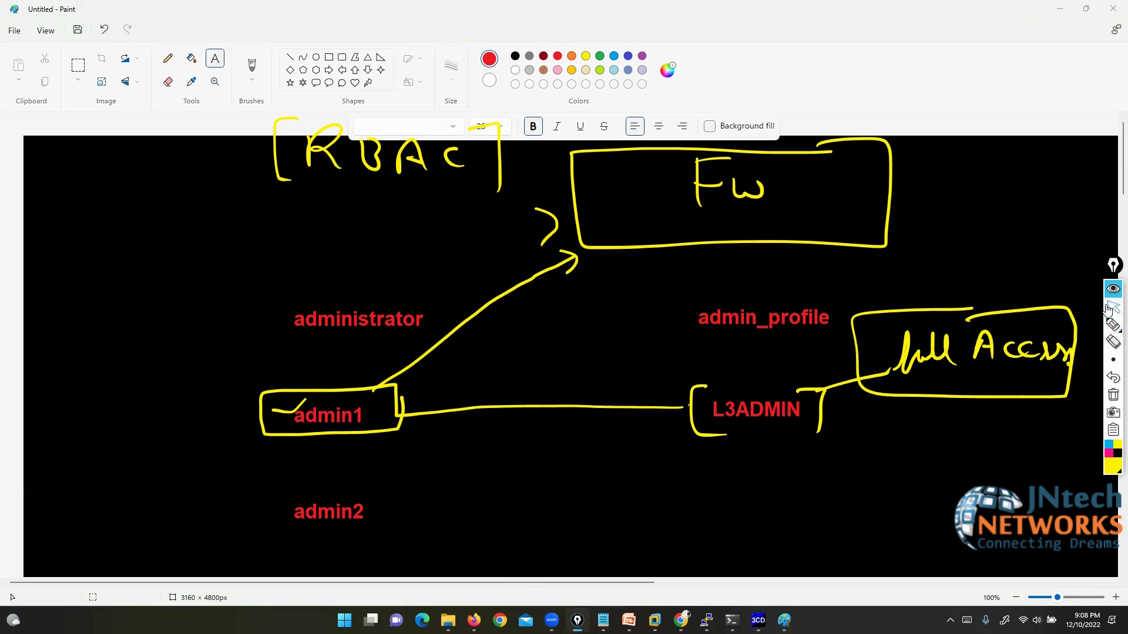
left_click(713, 507)
type("L1ADMIN")
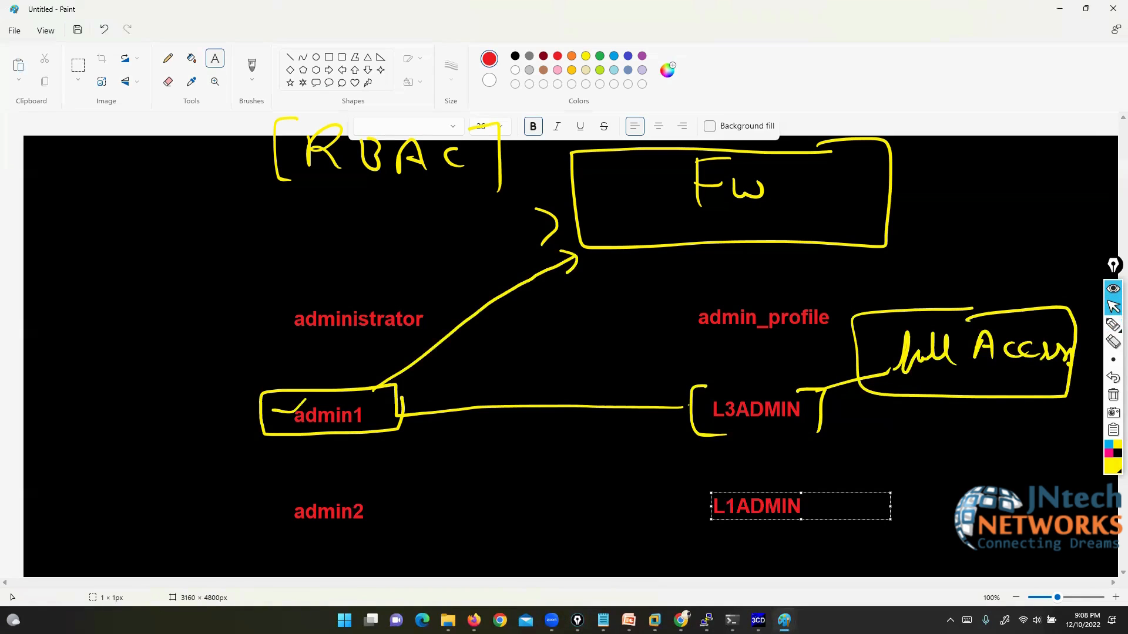
left_click(975, 460)
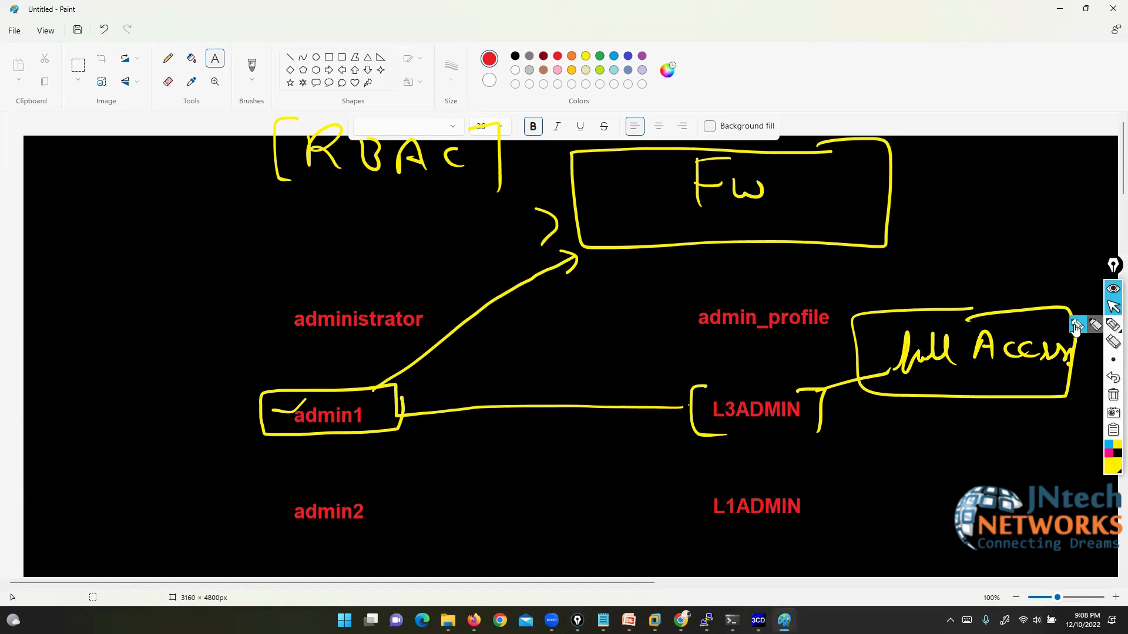
Step: Bracket L1ADMIN and draw a line to a bracketed read-only note
left_click(1113, 324)
left_click_drag(801, 481, 818, 536)
left_click_drag(708, 484, 720, 536)
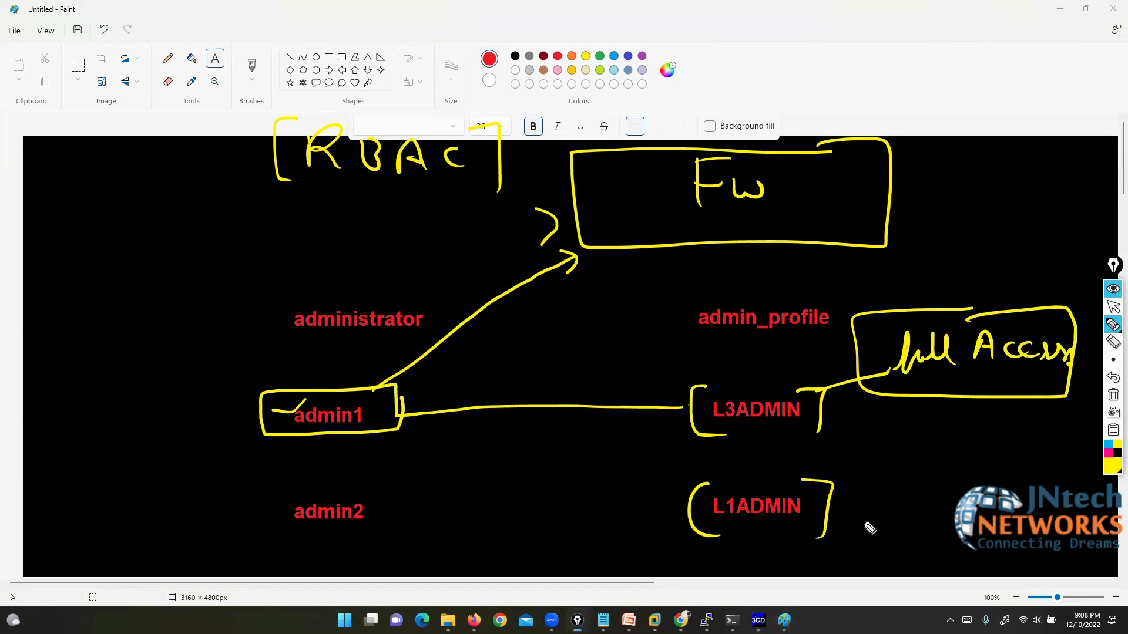
left_click_drag(828, 508, 1085, 513)
mouse_move(925, 467)
left_mouse_down()
mouse_move(898, 538)
mouse_move(921, 553)
left_mouse_up()
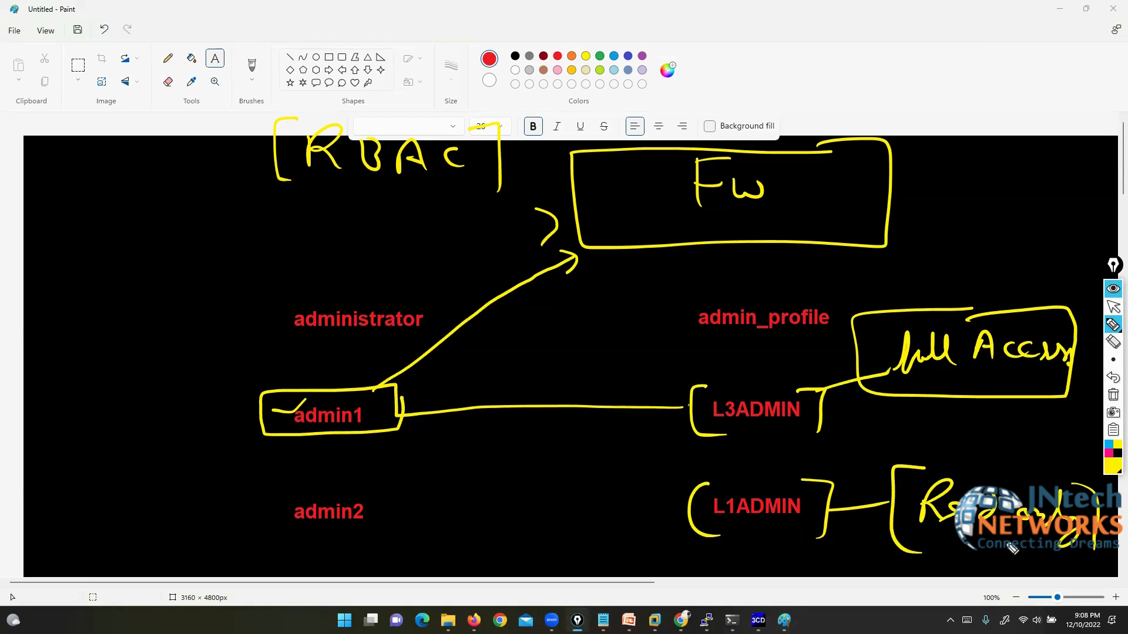
Step: Link L1ADMIN to bracketed admin2, circle RBAC, then clear all annotations
mouse_move(664, 508)
left_mouse_down()
mouse_move(396, 514)
mouse_move(357, 503)
mouse_move(343, 533)
left_mouse_up()
mouse_move(295, 497)
left_mouse_down()
mouse_move(306, 531)
mouse_move(207, 523)
left_mouse_up()
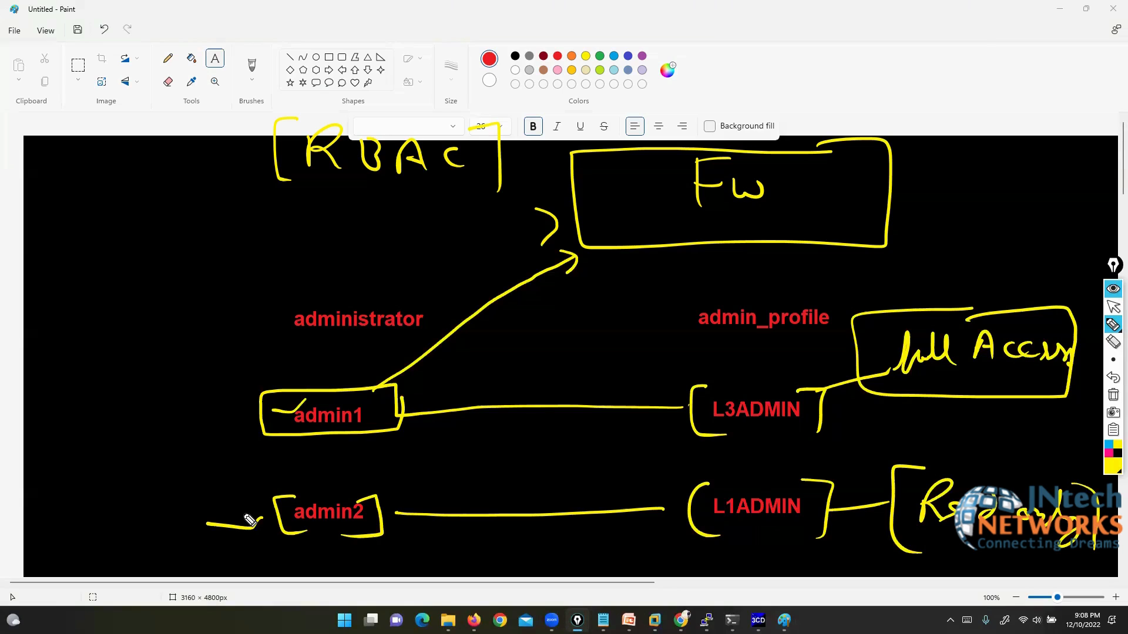
mouse_move(480, 118)
left_mouse_down()
mouse_move(259, 114)
mouse_move(329, 238)
mouse_move(475, 115)
left_mouse_up()
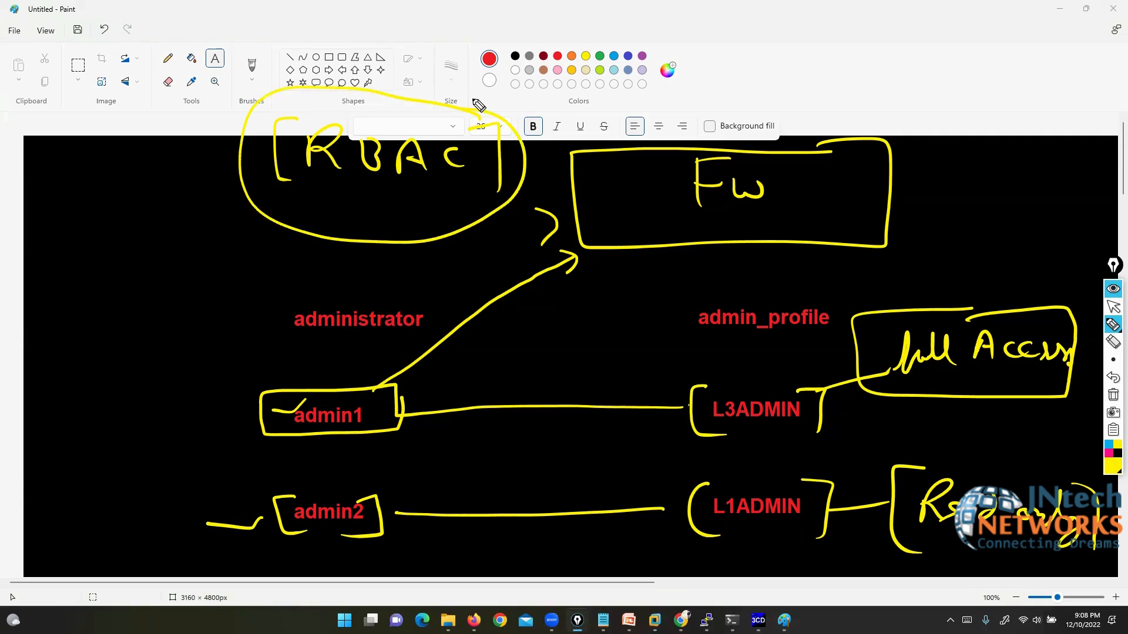
left_click(1111, 397)
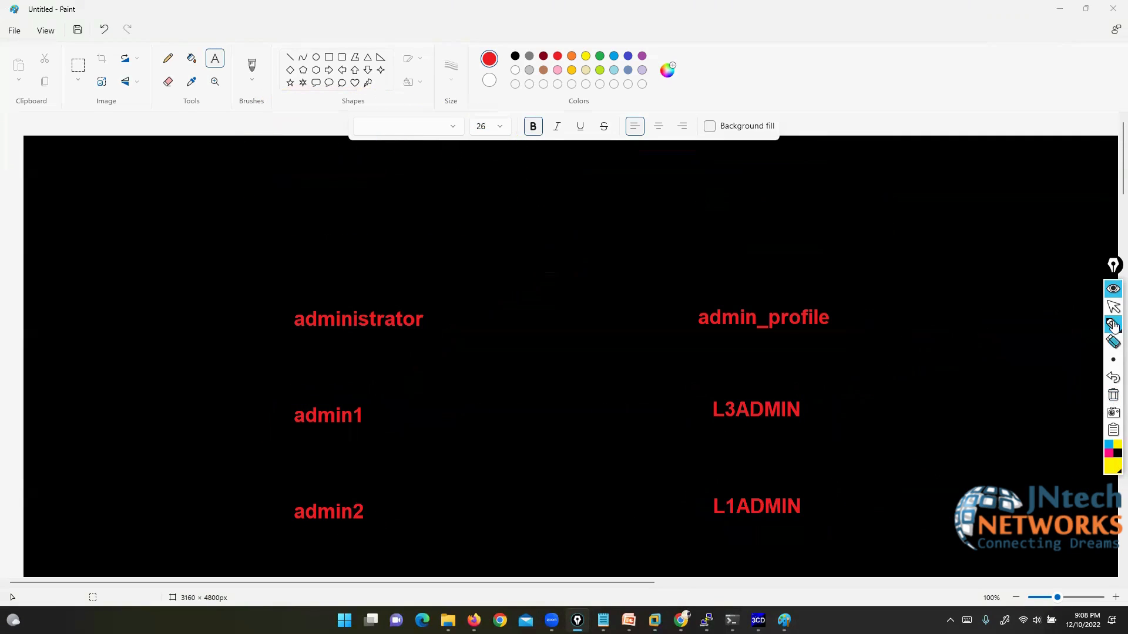
left_click(1113, 306)
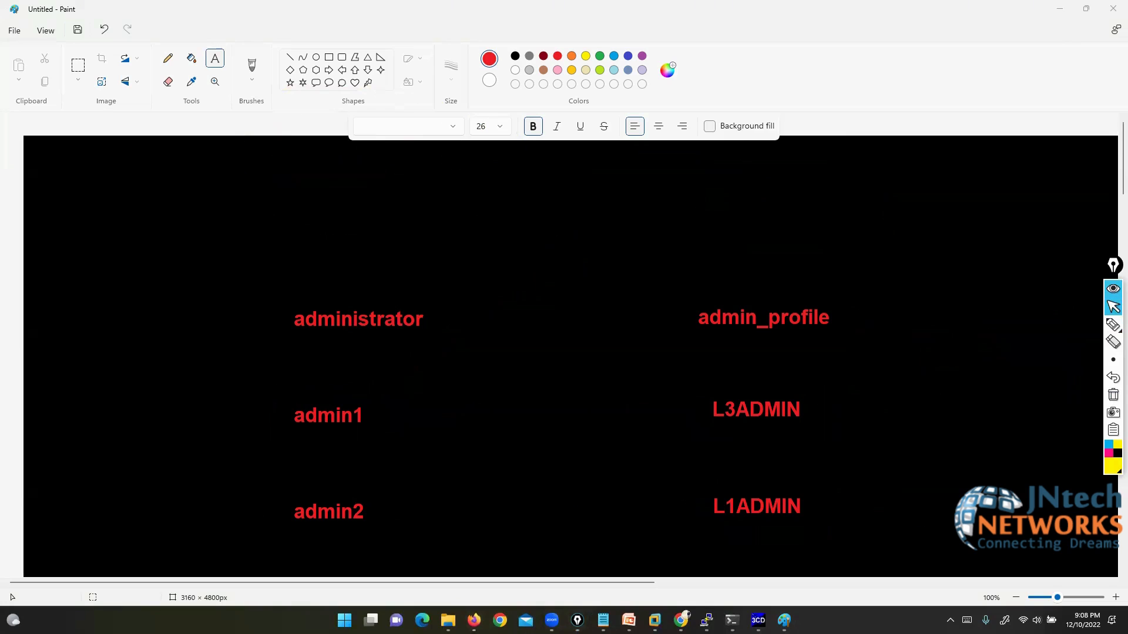
Step: Switch to FortiGate, expand System, and mark the Administrators and Admin Profiles entries
left_click(474, 620)
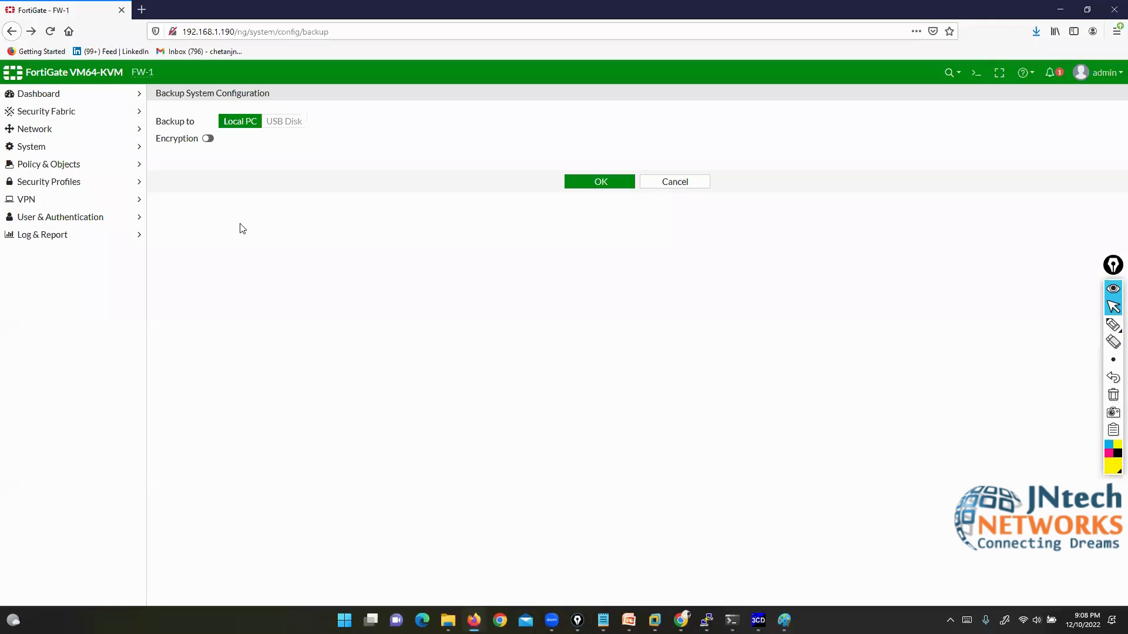
left_click(48, 151)
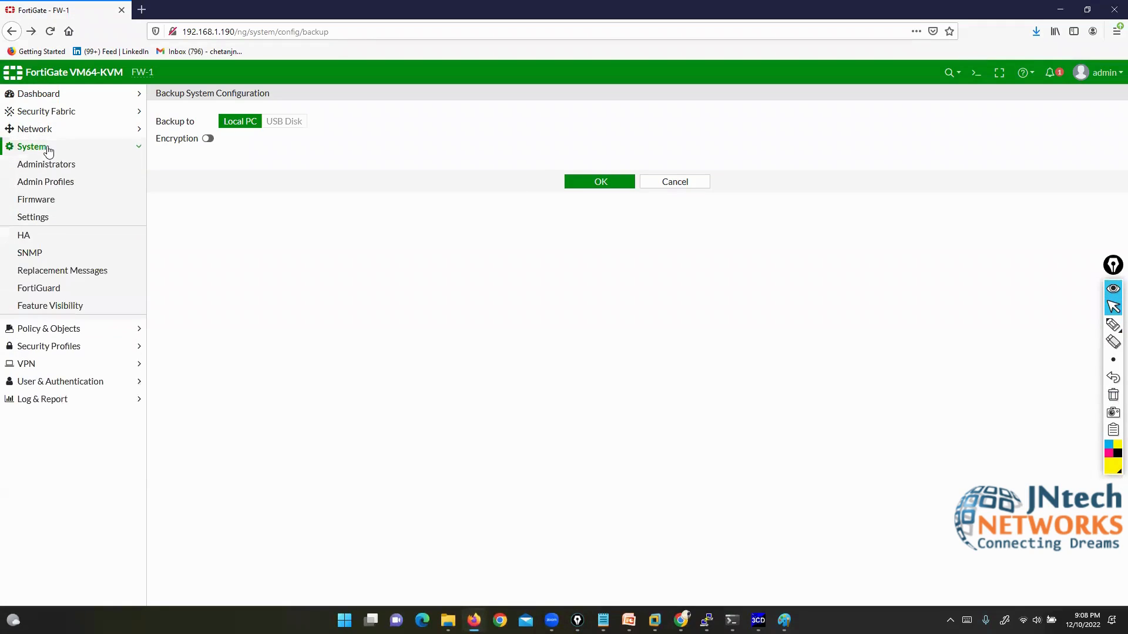
left_click(1106, 326)
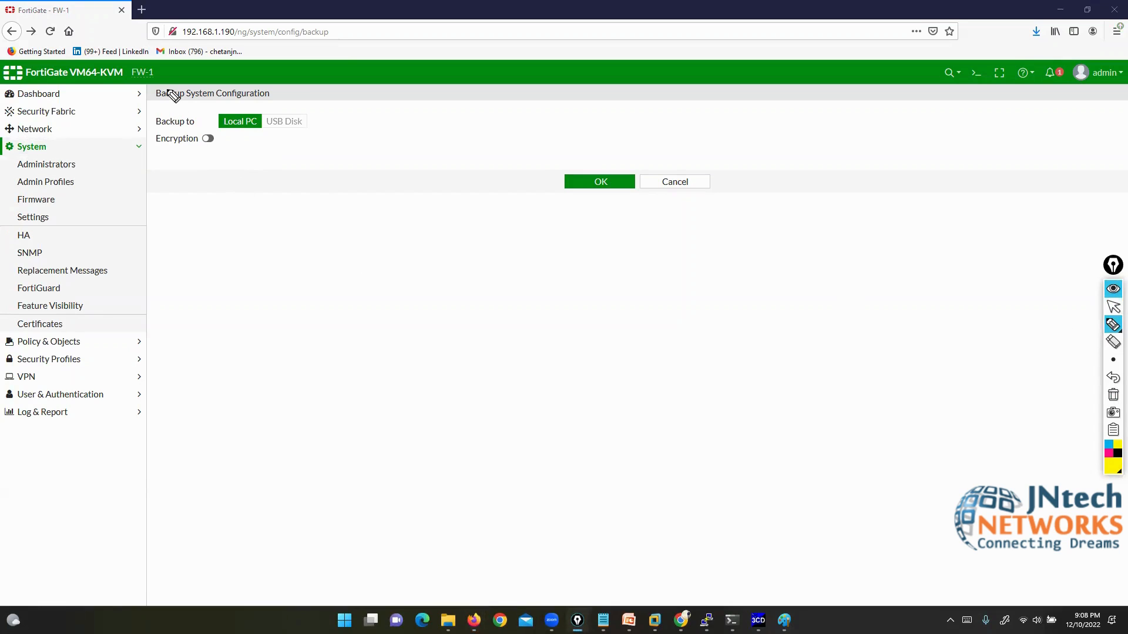
mouse_move(167, 90)
left_mouse_down()
mouse_move(129, 146)
mouse_move(83, 164)
mouse_move(226, 294)
left_mouse_up()
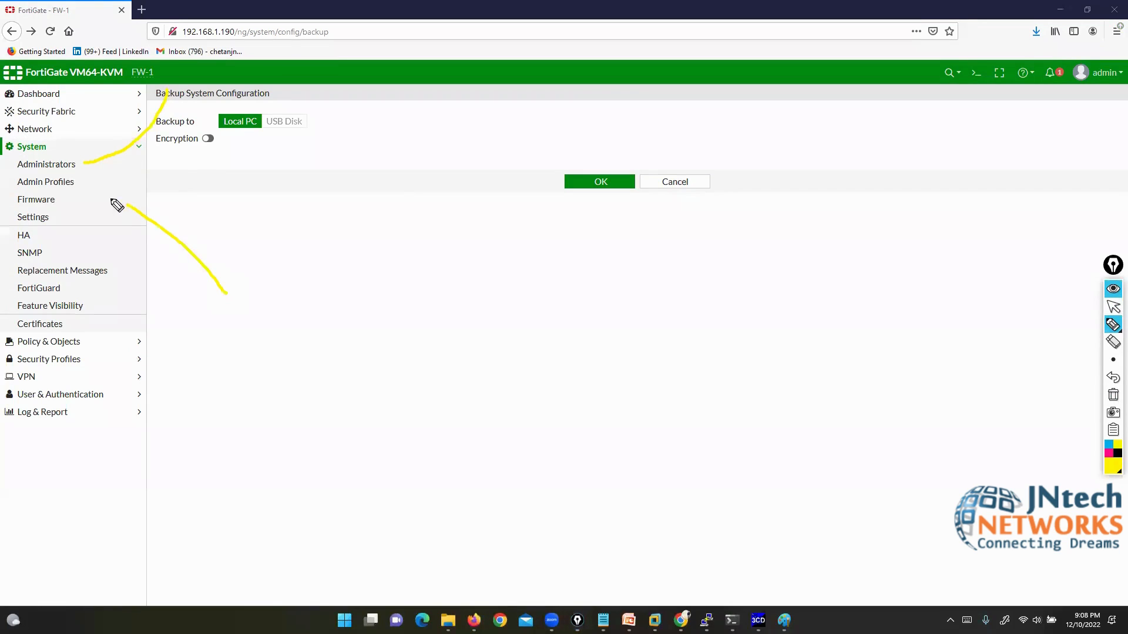
left_click(1113, 306)
Step: Open the Administrators list and set the annotation colour to dark magenta
left_click(52, 164)
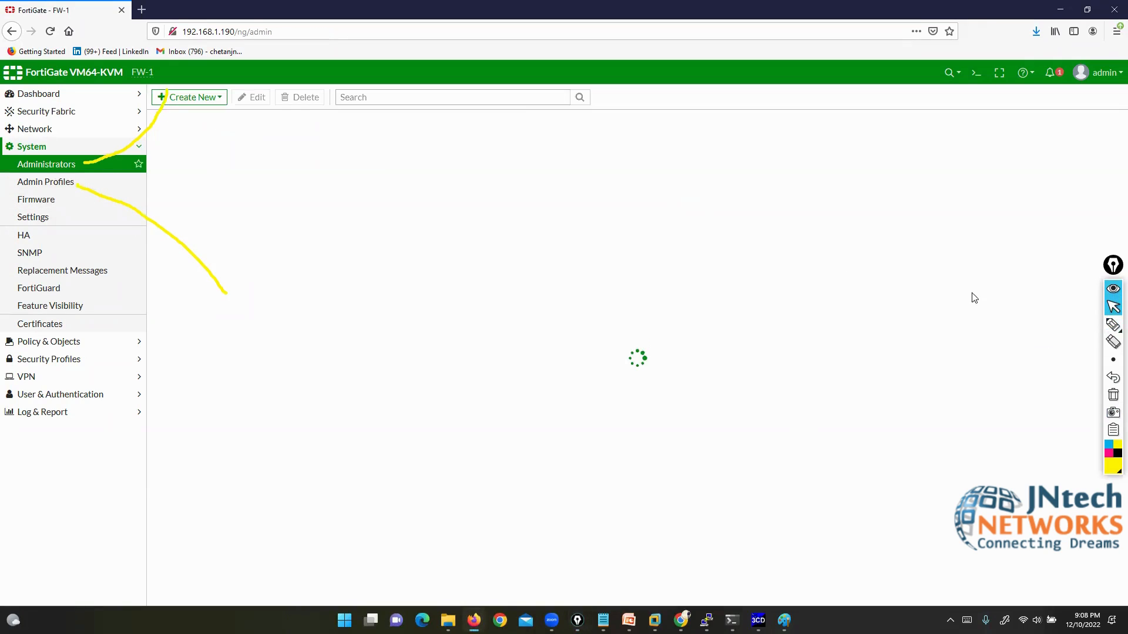
left_click(1113, 394)
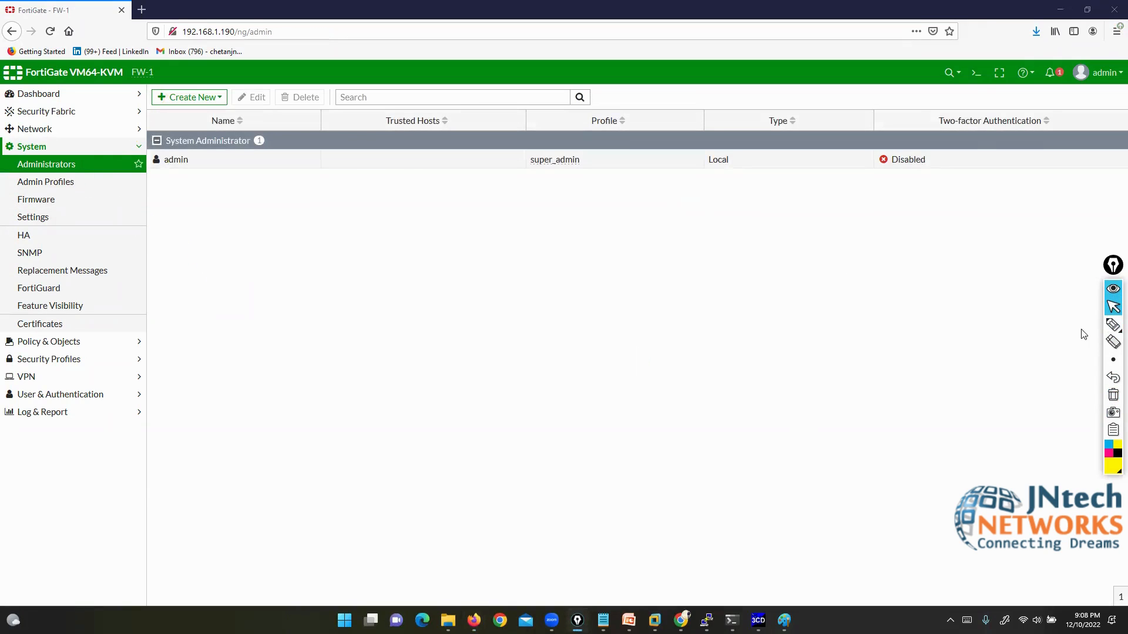
mouse_move(1103, 335)
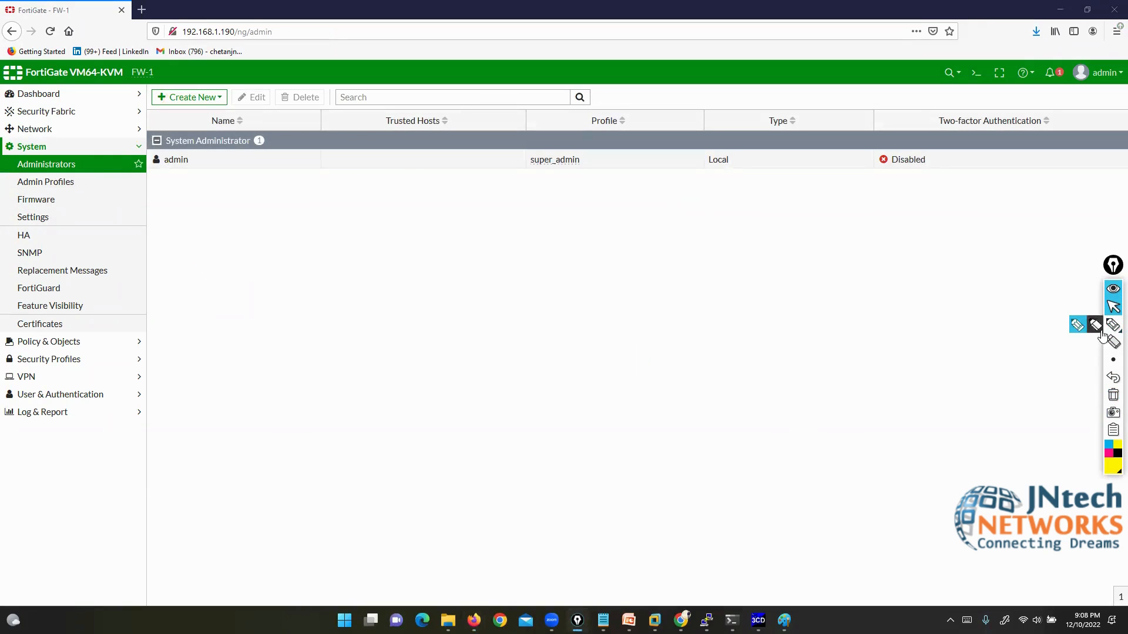
left_click(1107, 451)
mouse_move(1104, 444)
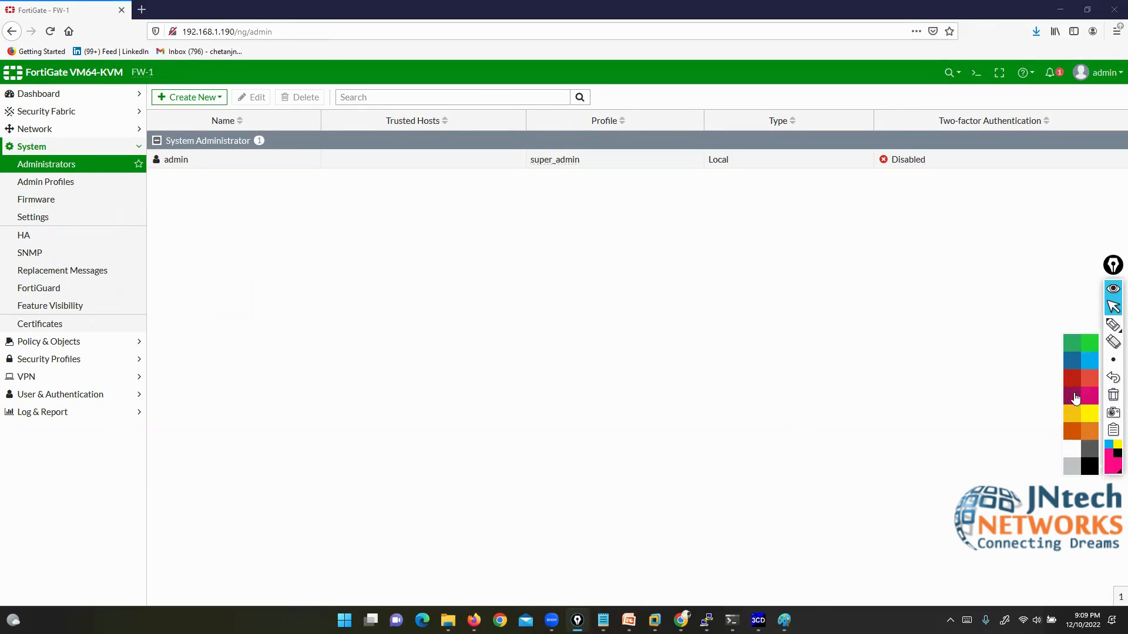
left_click(1074, 397)
Step: Link the admin account to super_admin, box its Local type, then open Admin Profiles
left_click(1077, 326)
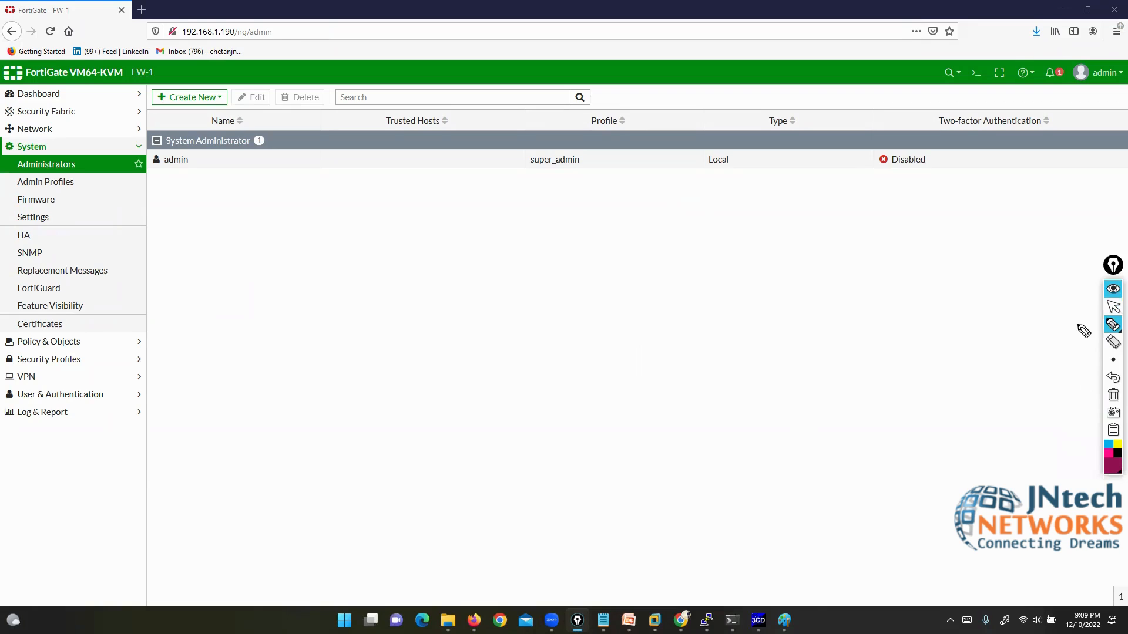
mouse_move(181, 148)
left_mouse_down()
mouse_move(148, 152)
mouse_move(193, 184)
mouse_move(181, 147)
mouse_move(318, 228)
mouse_move(555, 221)
mouse_move(554, 181)
mouse_move(593, 154)
mouse_move(512, 154)
mouse_move(555, 183)
left_mouse_up()
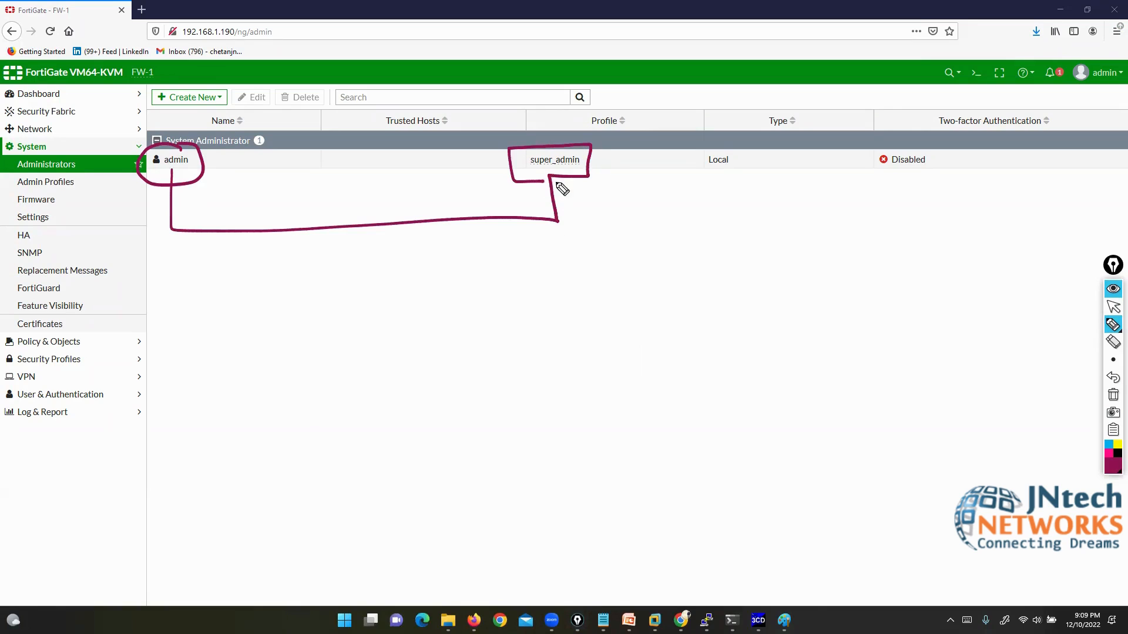
mouse_move(780, 102)
left_mouse_down()
mouse_move(695, 191)
mouse_move(811, 121)
mouse_move(781, 105)
left_mouse_up()
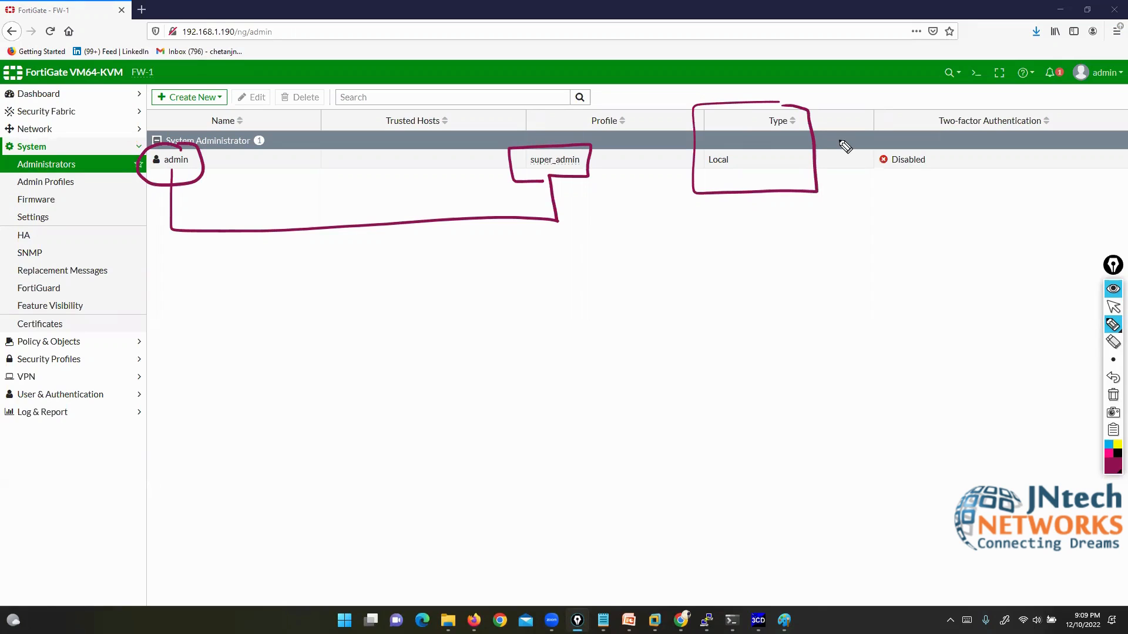
left_click(1113, 395)
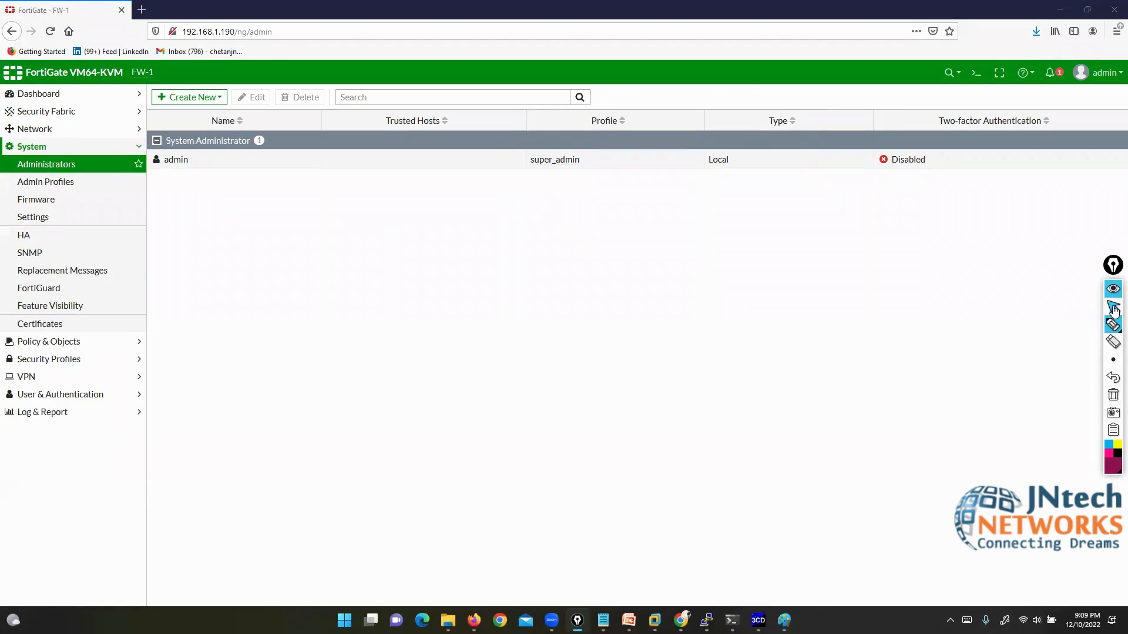
left_click(1113, 308)
left_click(53, 183)
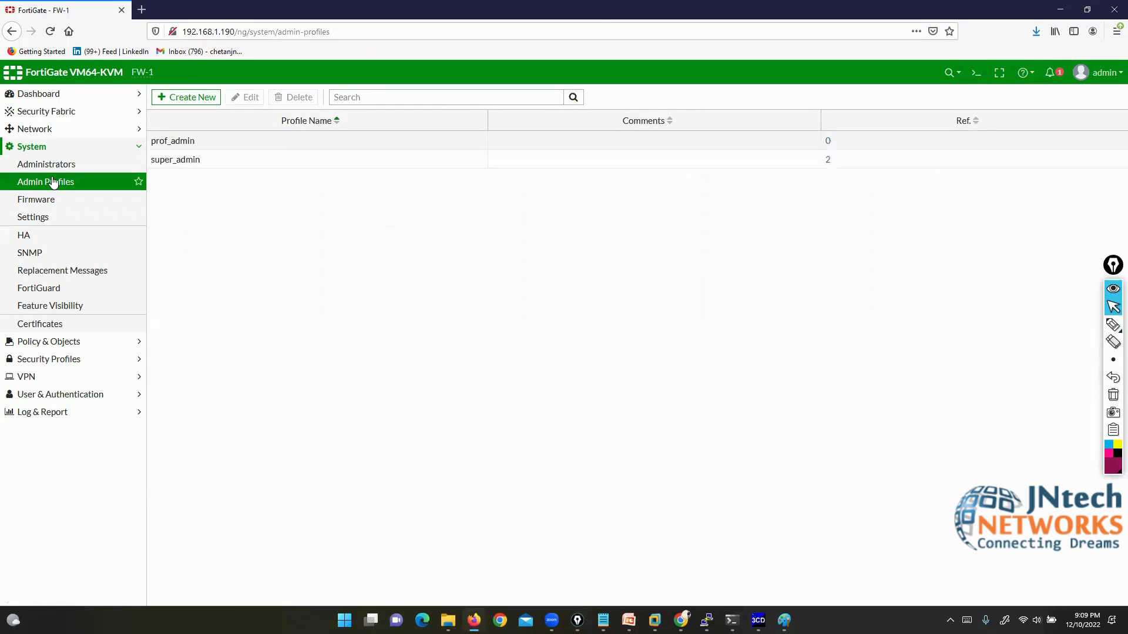
key("alt+Tab")
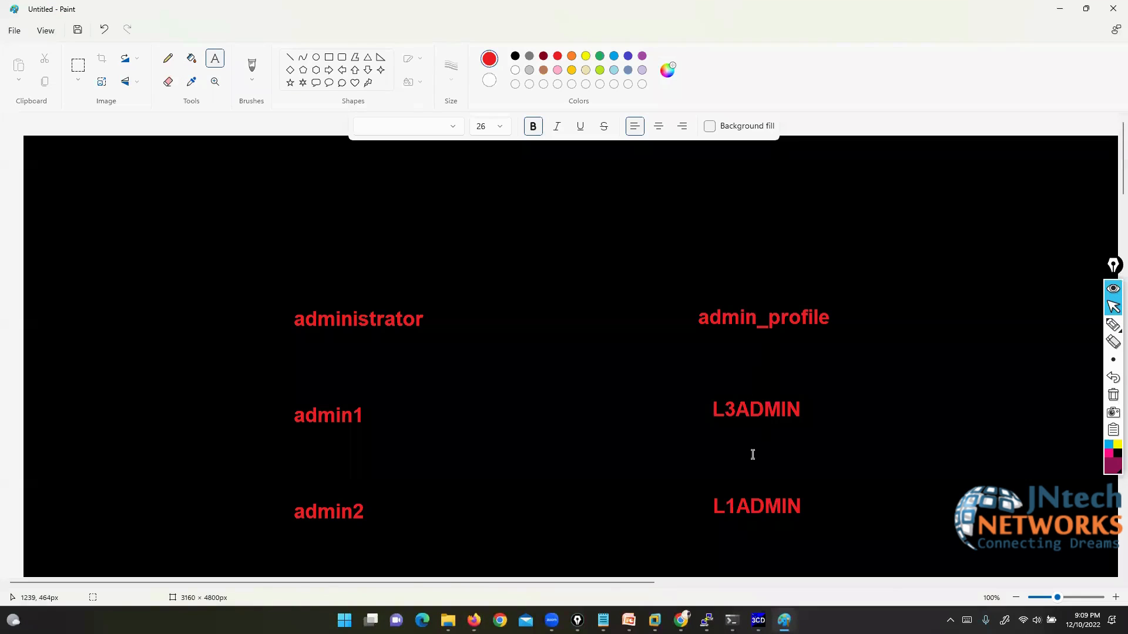
left_click(1060, 10)
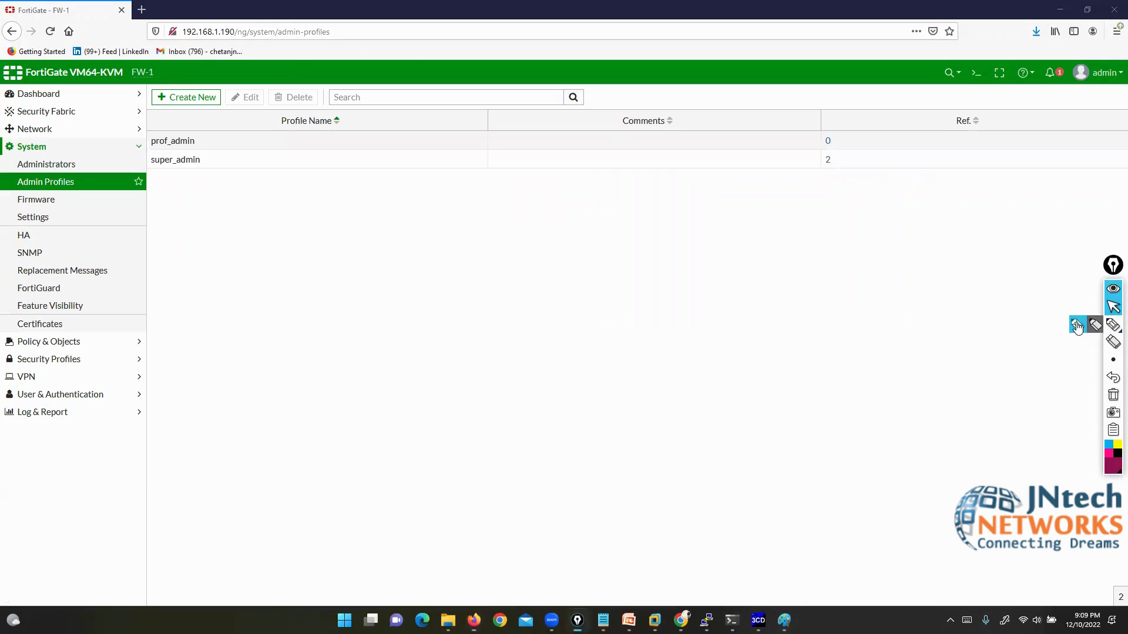
left_click(1113, 324)
mouse_move(295, 70)
left_mouse_down()
mouse_move(256, 136)
mouse_move(209, 143)
left_mouse_up()
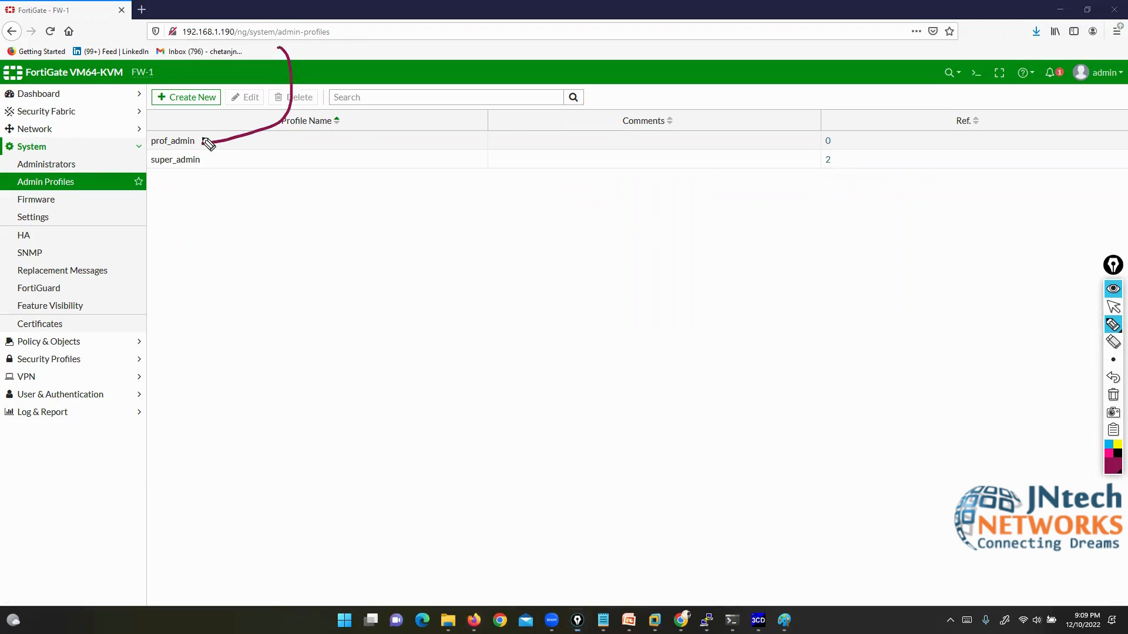
mouse_move(213, 352)
left_mouse_down()
mouse_move(194, 194)
mouse_move(174, 191)
mouse_move(214, 194)
left_mouse_up()
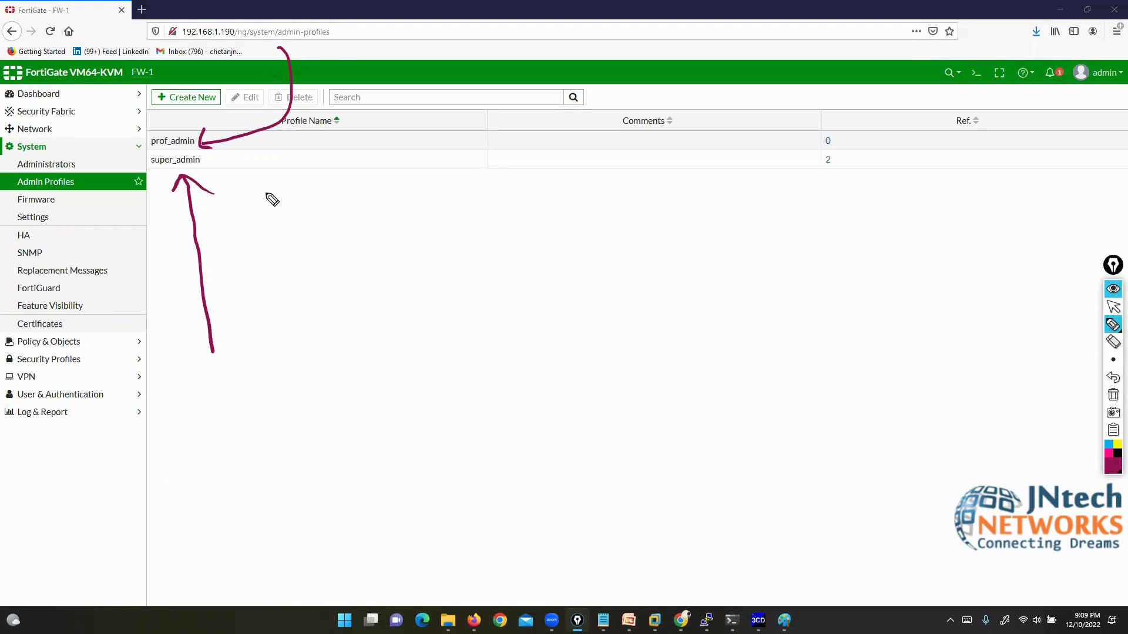
left_click(1113, 397)
left_click(1111, 307)
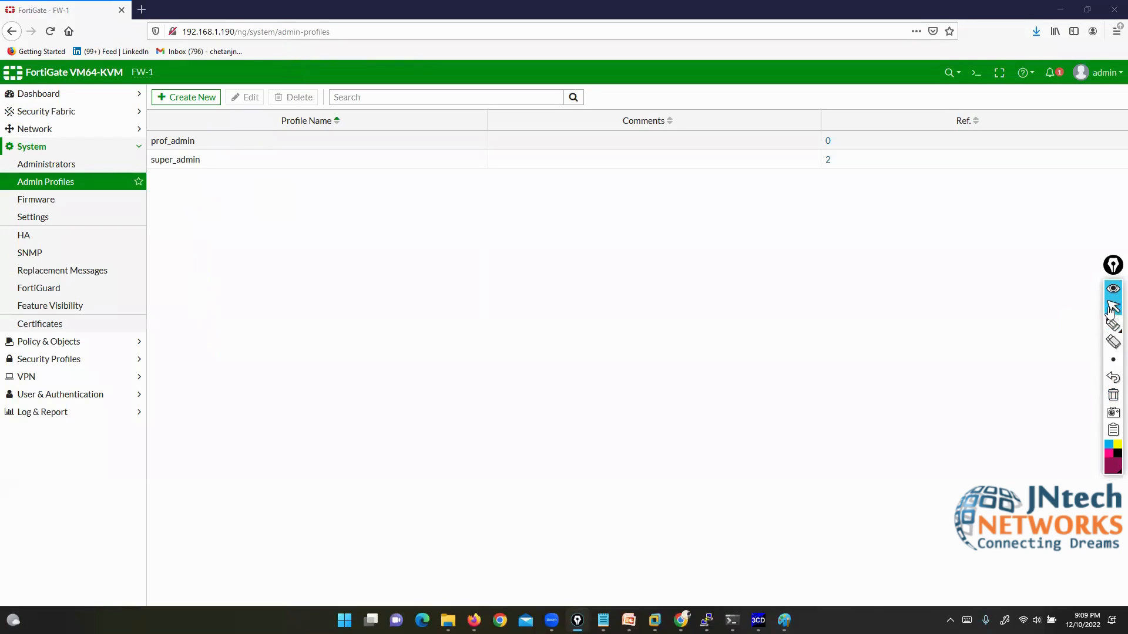
left_click(226, 161)
mouse_move(1113, 327)
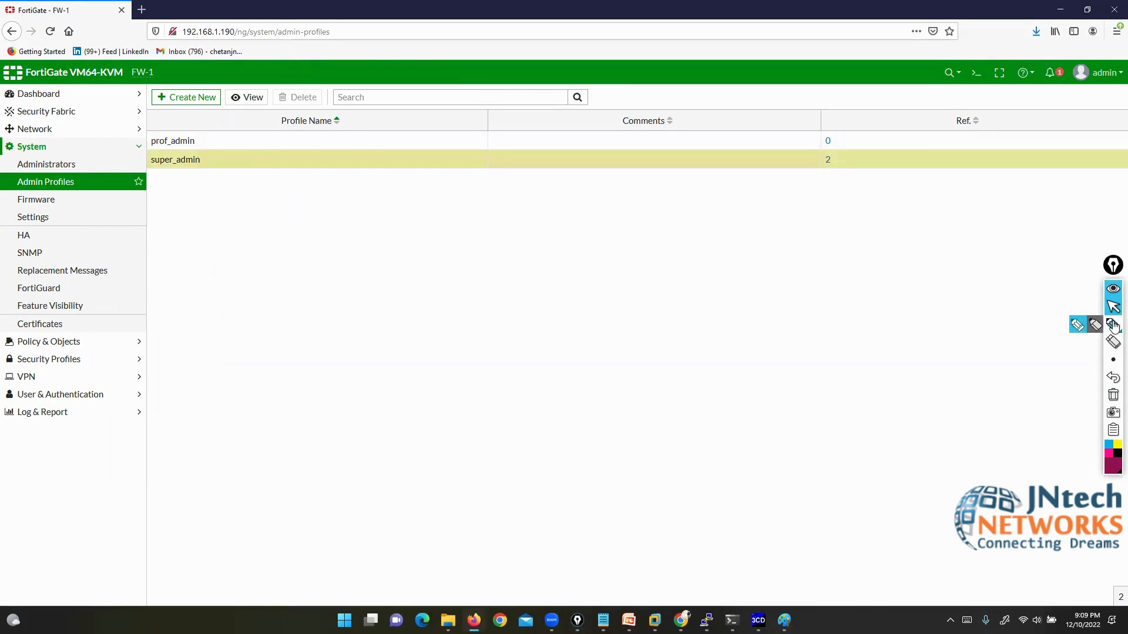
left_click(1077, 325)
mouse_move(254, 83)
left_mouse_down()
mouse_move(252, 114)
mouse_move(281, 83)
left_mouse_up()
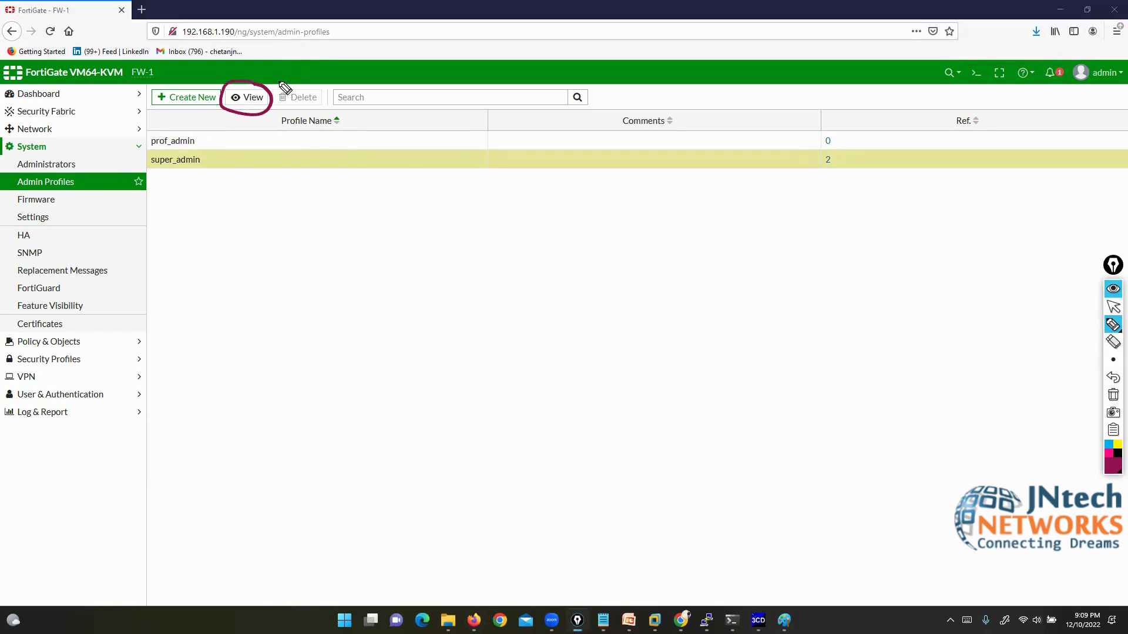
left_click(1113, 306)
Step: Open super_admin and link its Network, System and Security Profile rows to menu sections
left_click(252, 99)
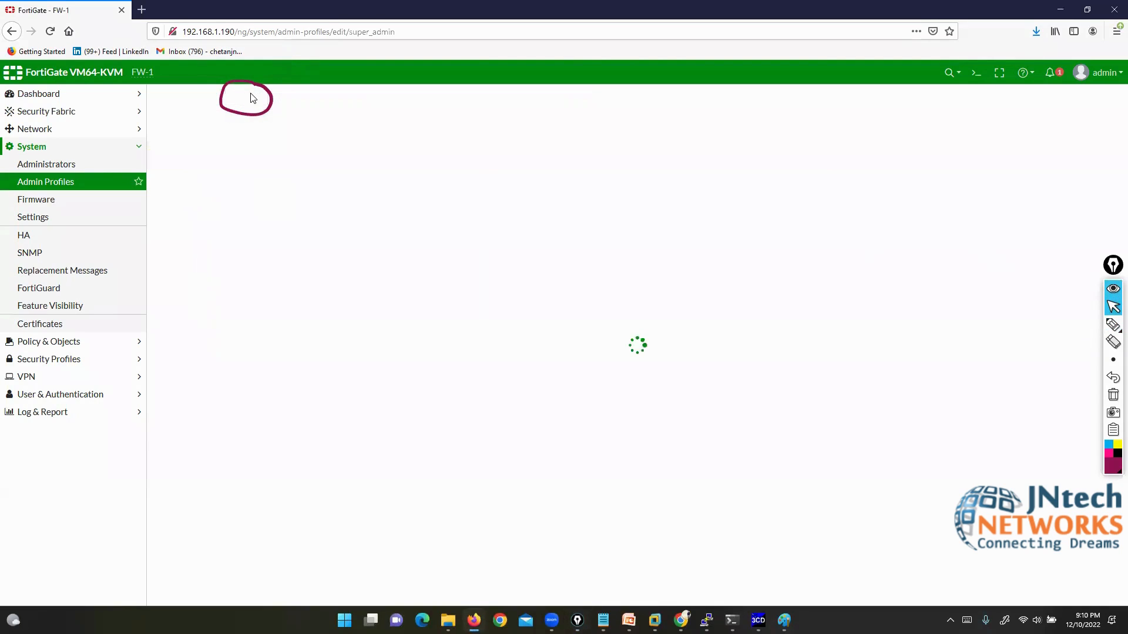
left_click(1113, 324)
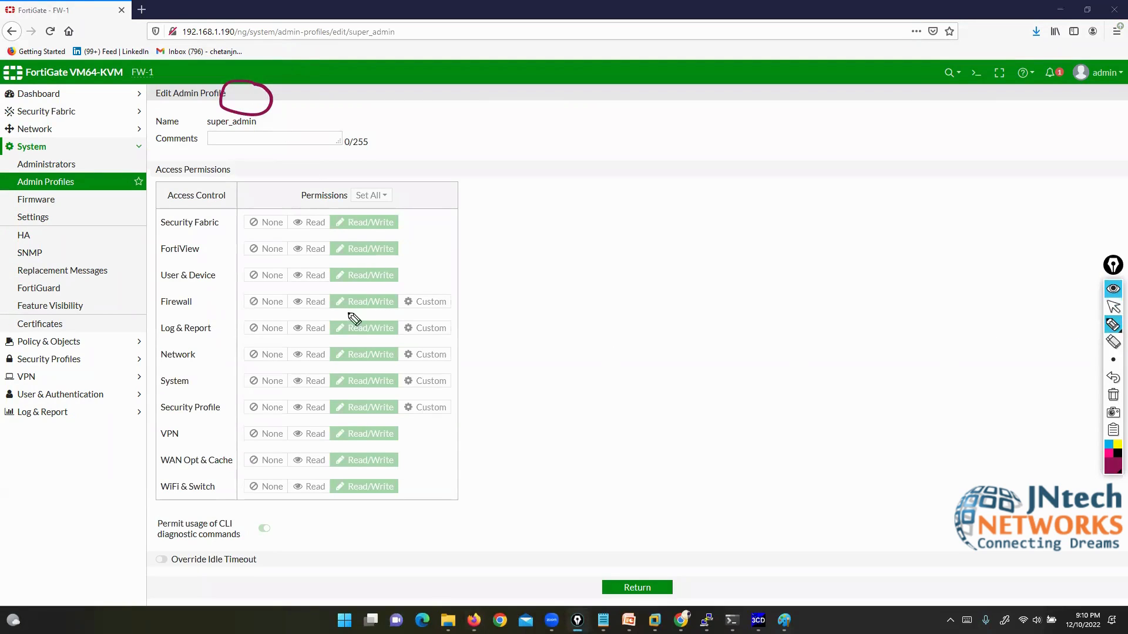
mouse_move(224, 205)
left_mouse_down()
mouse_move(105, 336)
mouse_move(135, 524)
mouse_move(279, 459)
left_mouse_up()
mouse_move(283, 380)
left_mouse_down()
mouse_move(241, 203)
mouse_move(213, 214)
left_mouse_up()
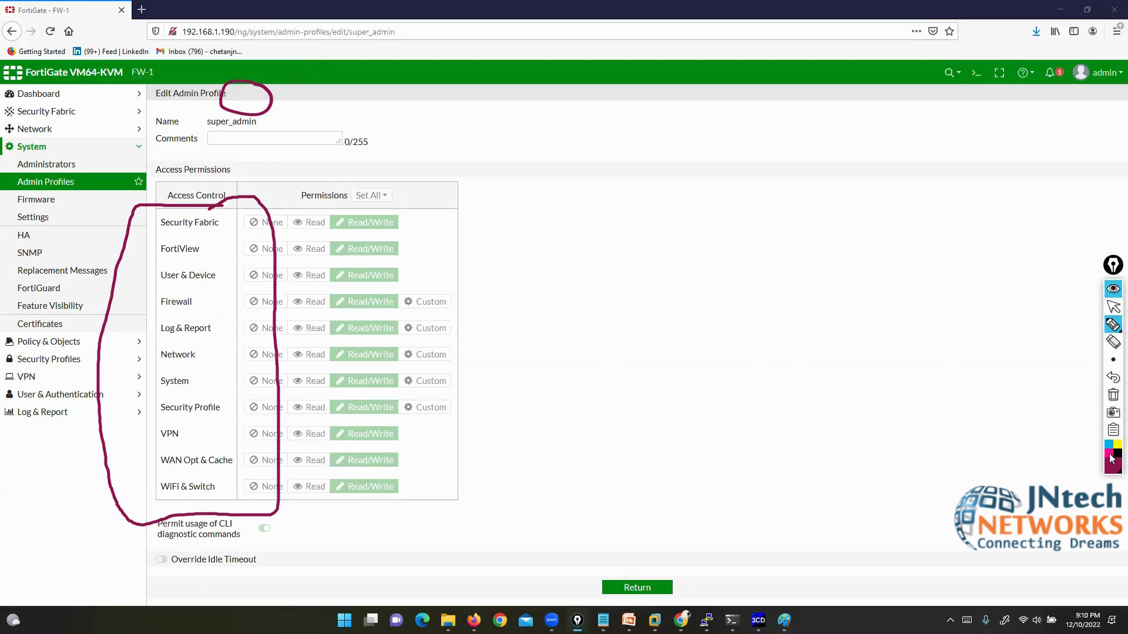
left_click(1114, 377)
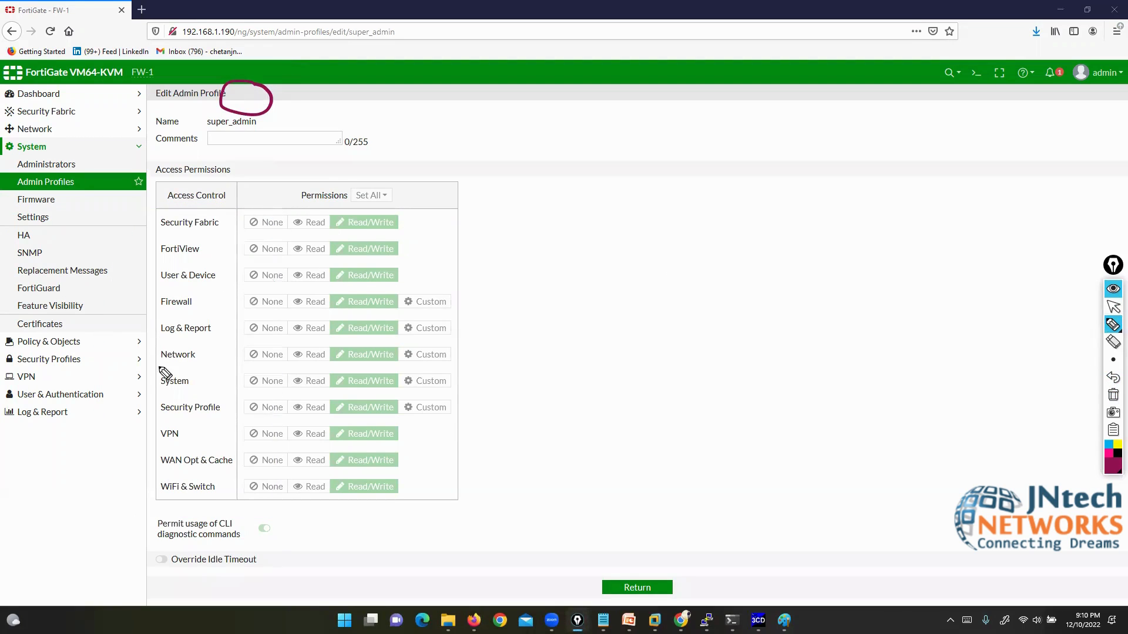
left_click_drag(157, 354, 60, 140)
left_click_drag(157, 382, 37, 156)
left_click_drag(159, 418, 73, 351)
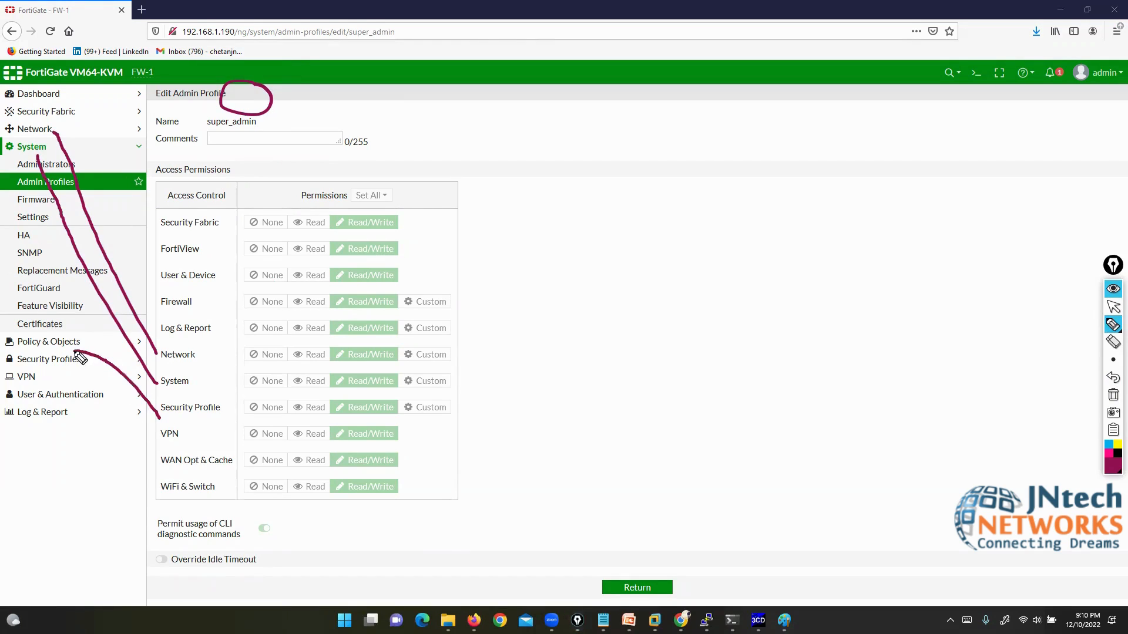
left_click(1113, 395)
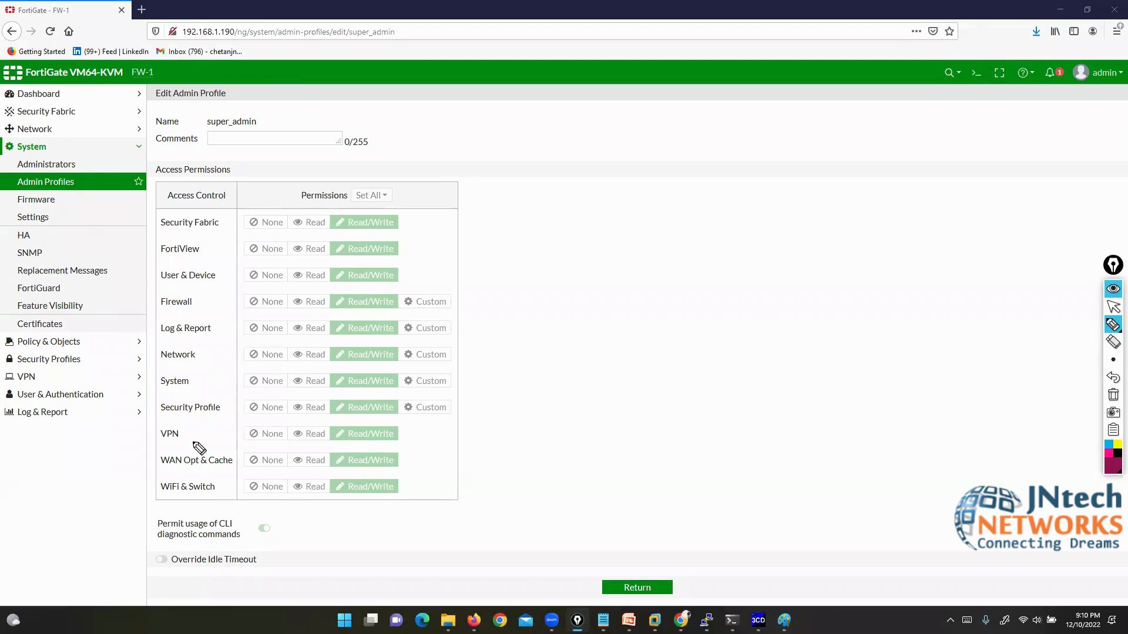
Step: Mark the super_admin name and its Read/Write column, then return to the list
mouse_move(210, 111)
left_mouse_down()
mouse_move(195, 124)
mouse_move(209, 136)
mouse_move(265, 109)
mouse_move(271, 140)
mouse_move(249, 141)
left_mouse_up()
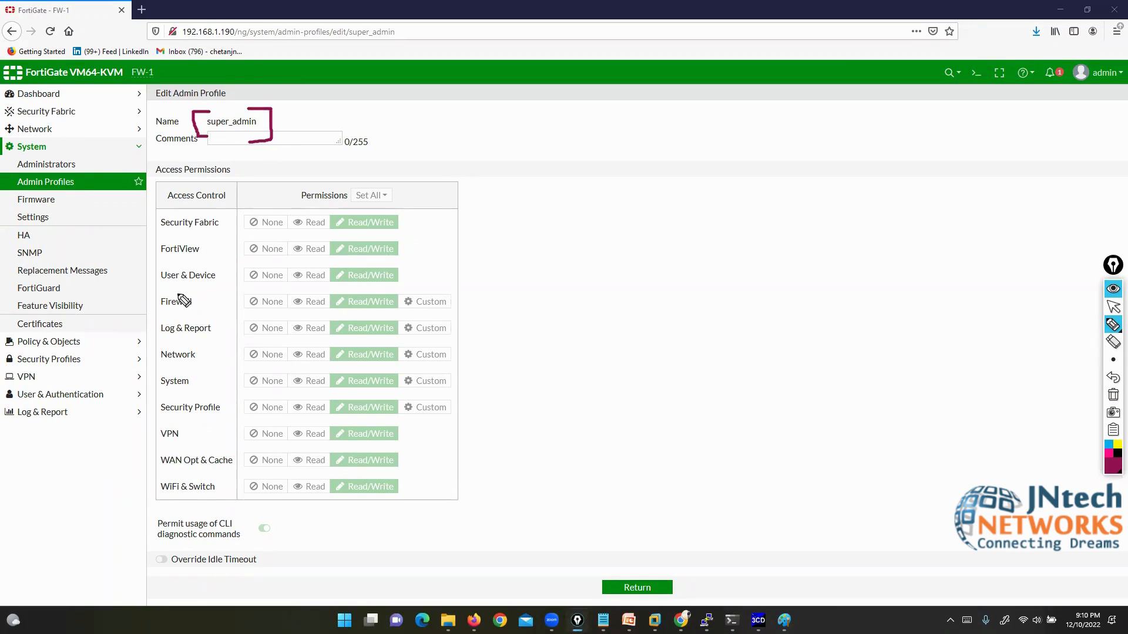
mouse_move(397, 210)
left_mouse_down()
mouse_move(399, 454)
mouse_move(353, 506)
mouse_move(323, 442)
mouse_move(323, 235)
mouse_move(365, 203)
mouse_move(402, 233)
left_mouse_up()
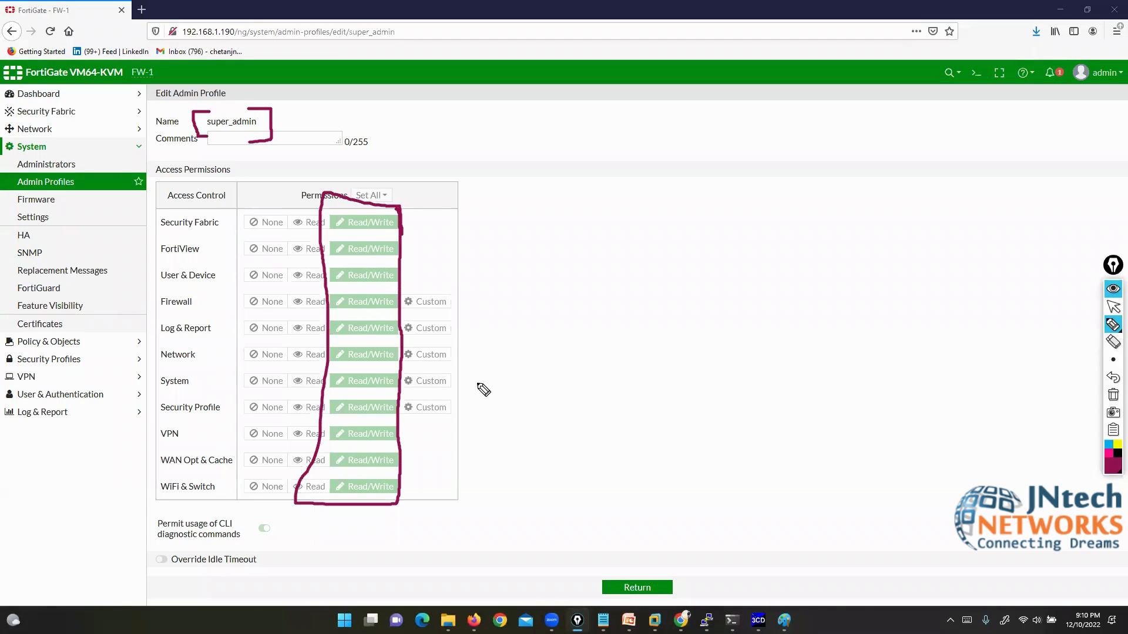
left_click(1113, 307)
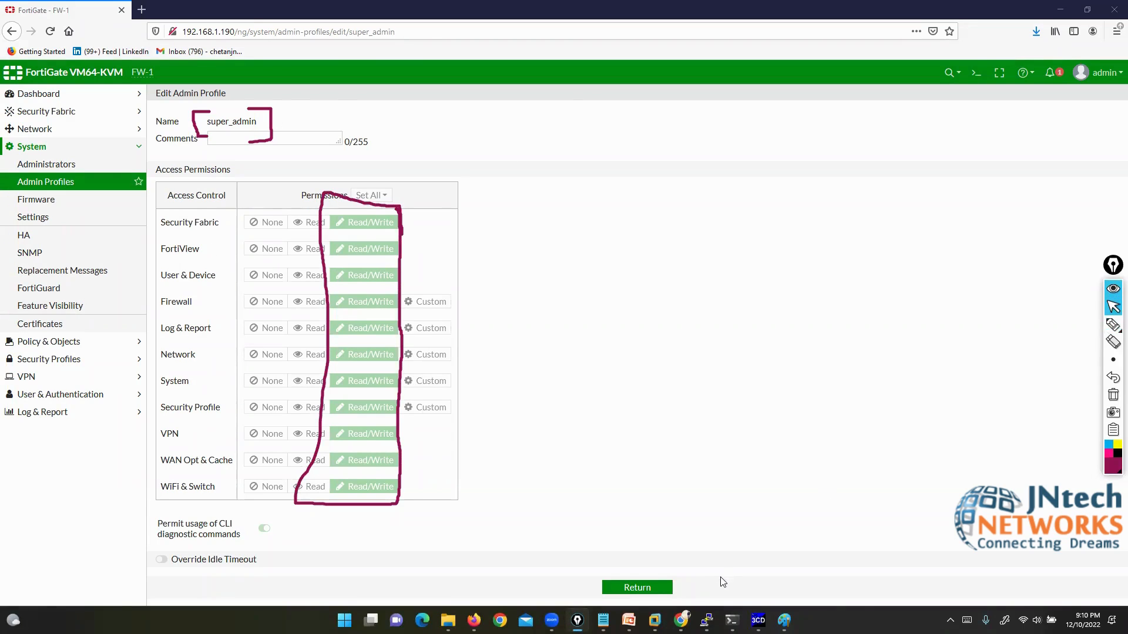
left_click(636, 587)
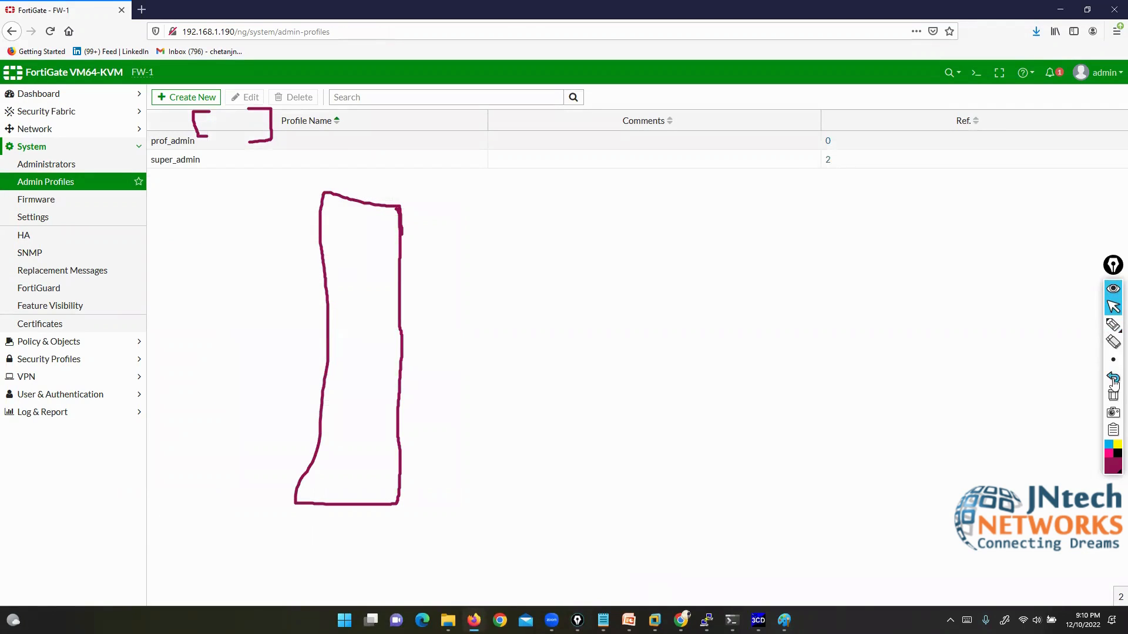
left_click(1113, 394)
left_click(207, 147)
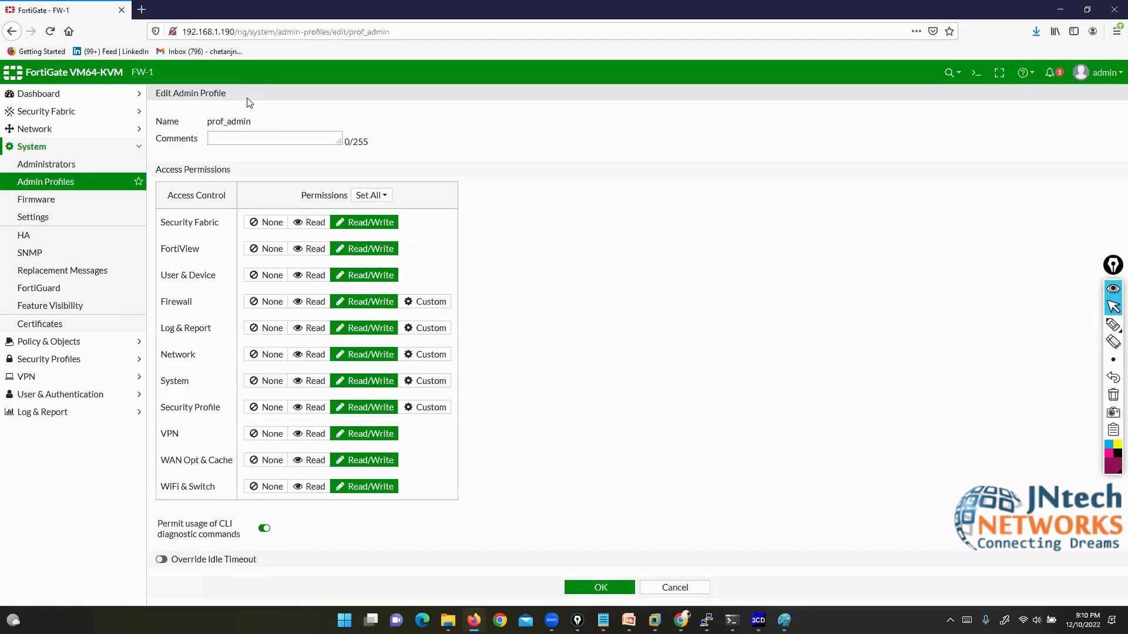
left_click(315, 276)
left_click(428, 301)
left_click(314, 327)
left_click(355, 354)
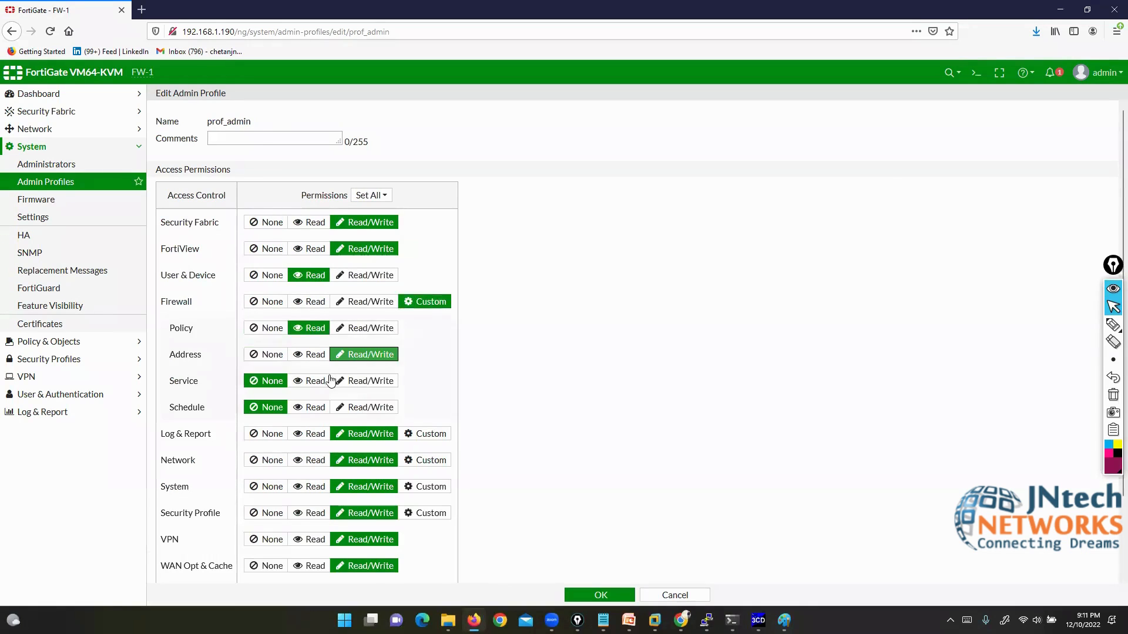
left_click(329, 380)
left_click(266, 434)
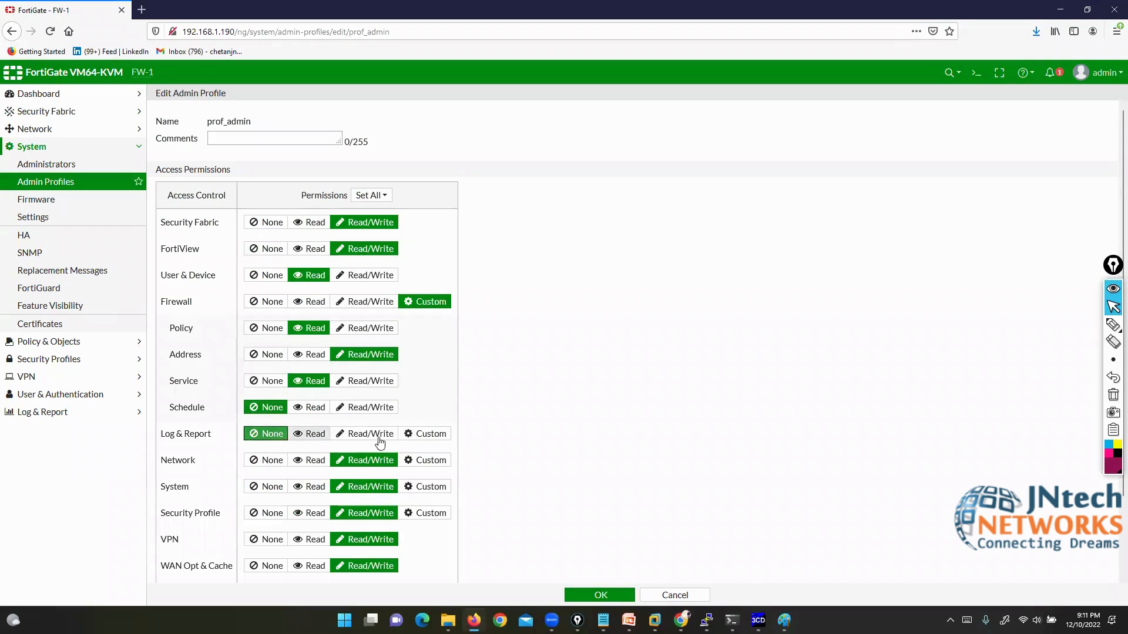
left_click(438, 434)
left_click(364, 487)
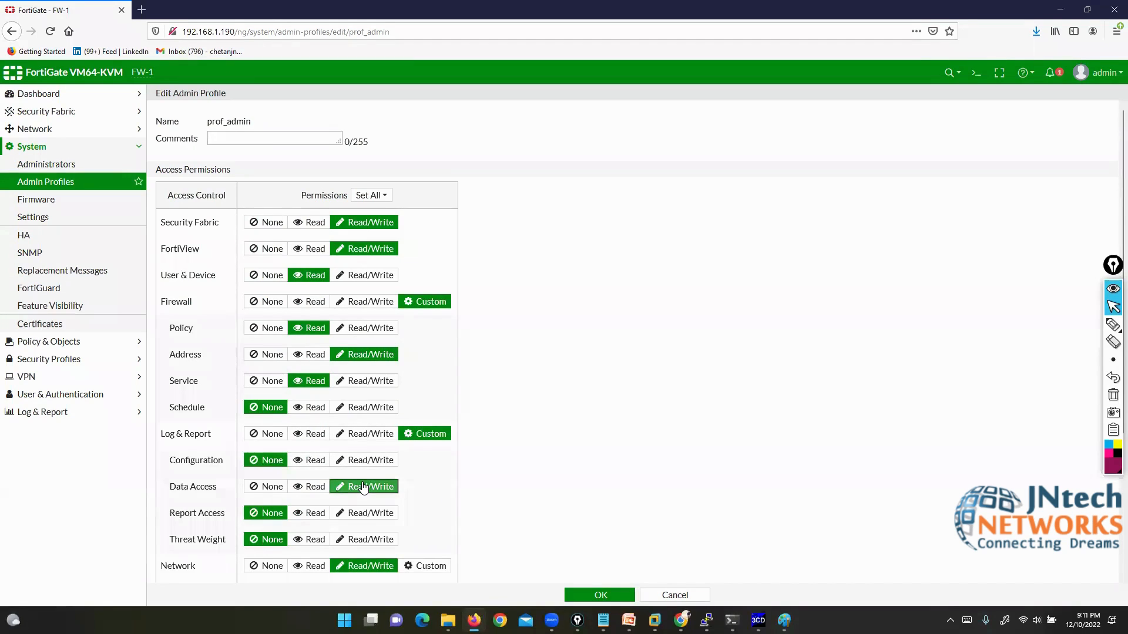
left_click(675, 596)
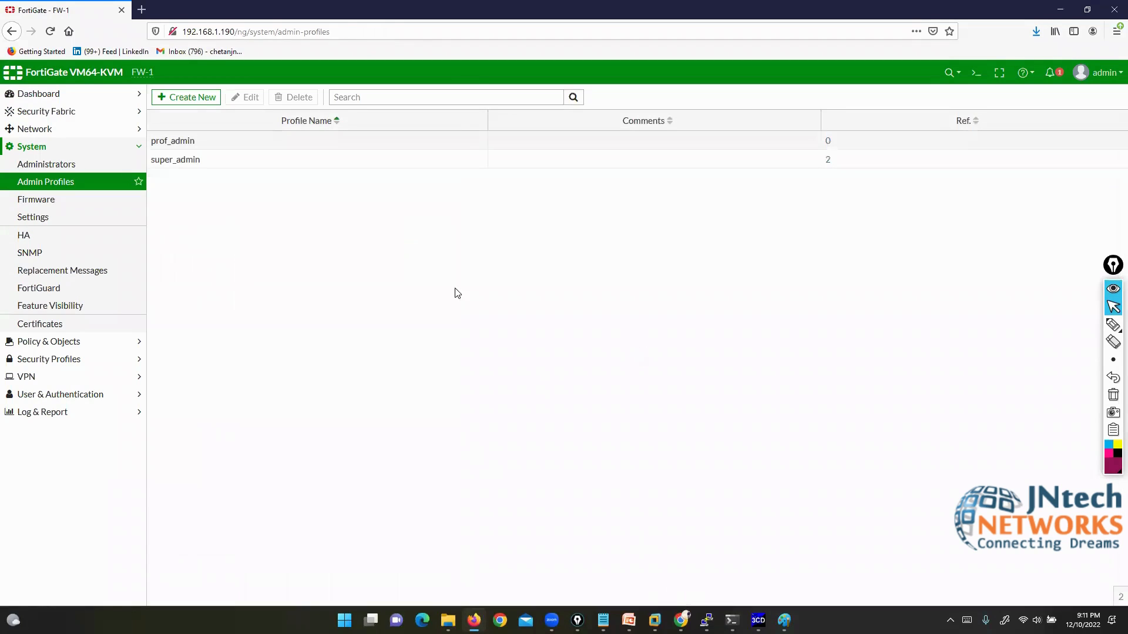
left_click(225, 167)
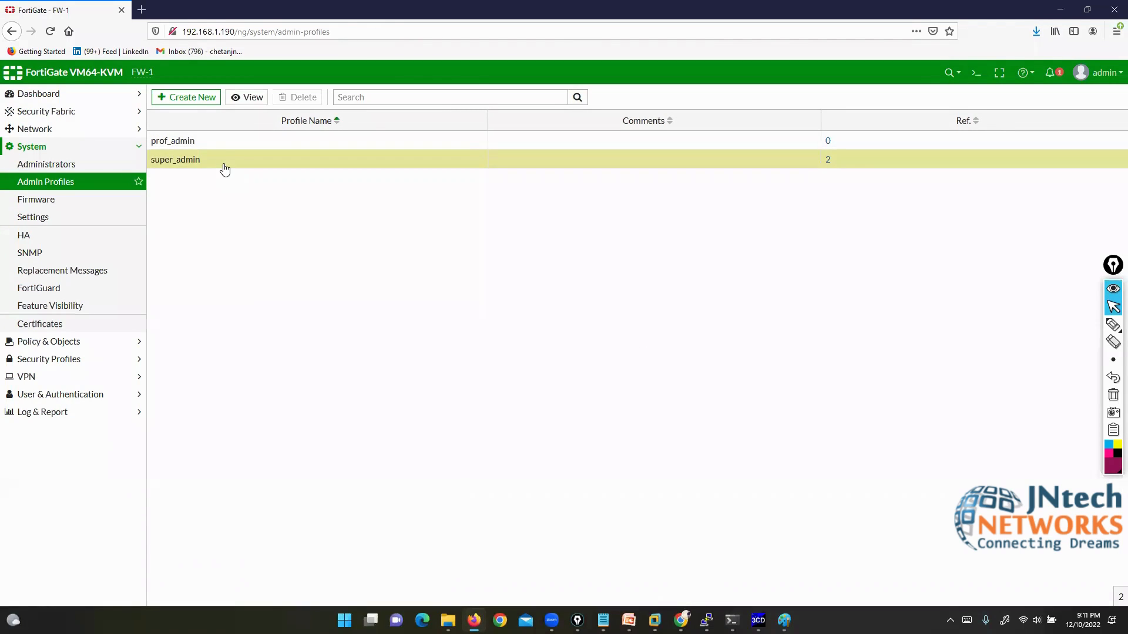
left_click(212, 144)
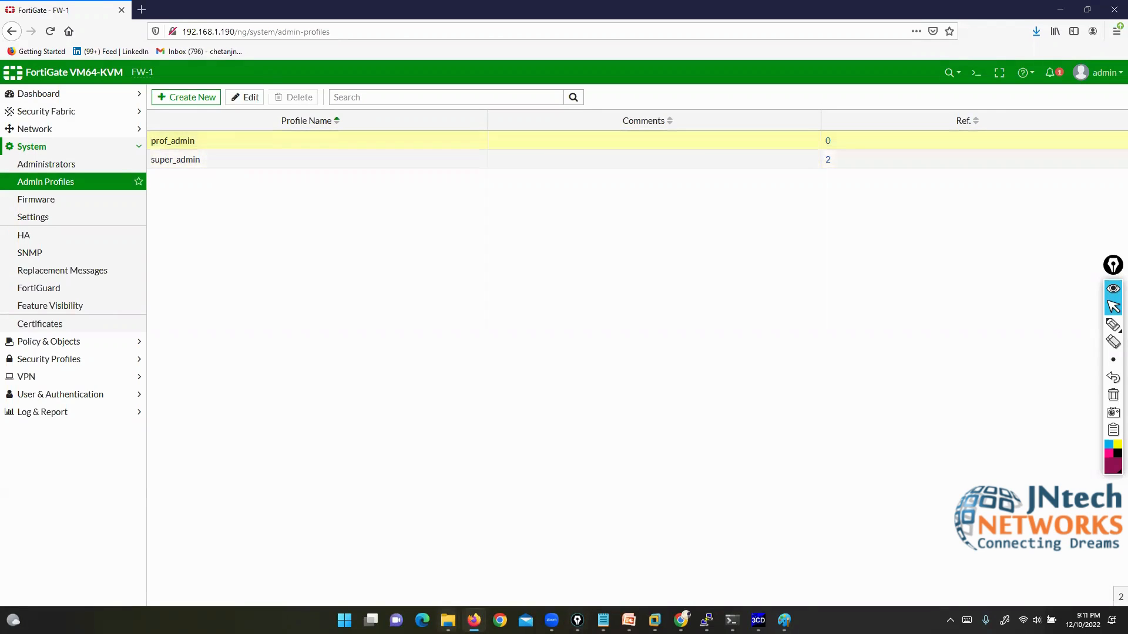
mouse_move(1112, 325)
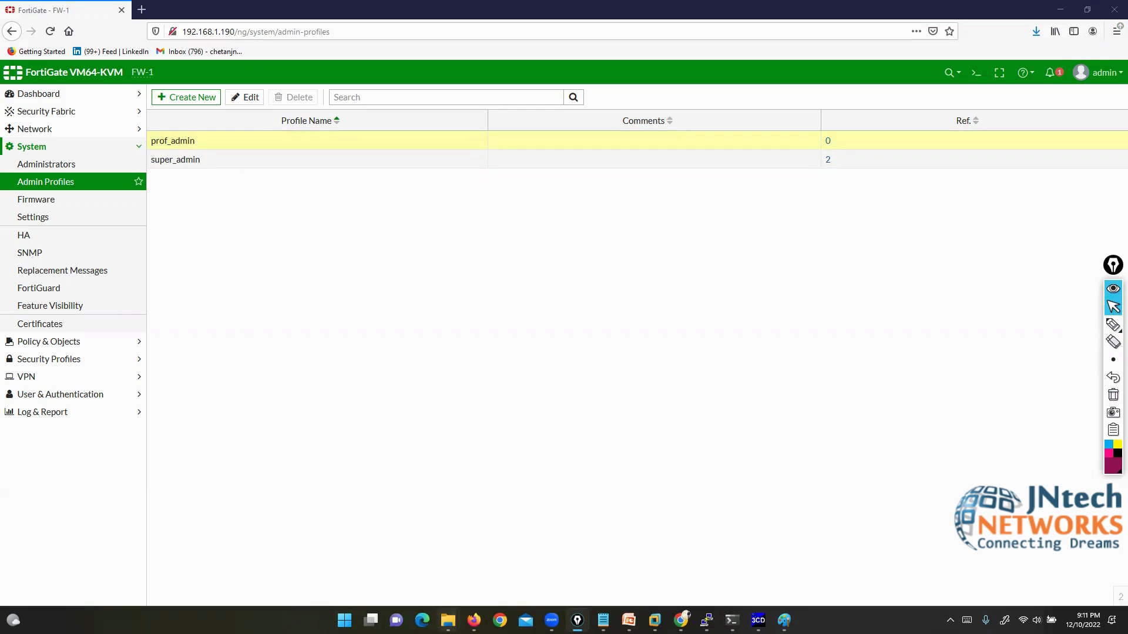
mouse_move(448, 620)
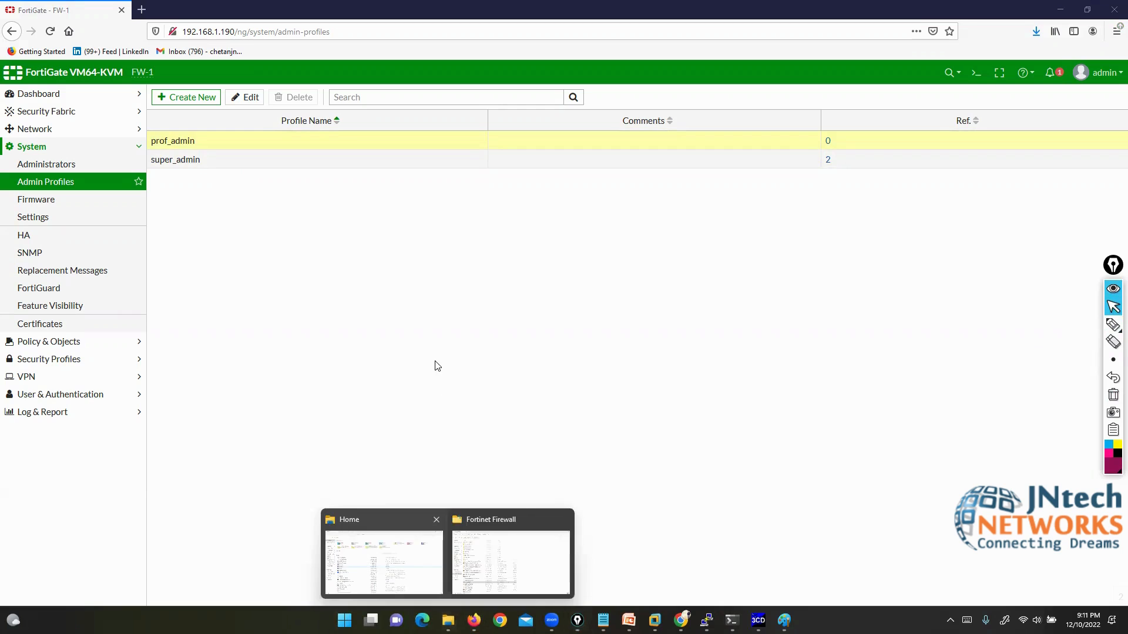
Step: In the Fortinet Firewall folder window, navigate into FORTINET GATE > day1
left_click(495, 565)
key("Up")
key("Up")
key("Up")
key("Up")
key("Up")
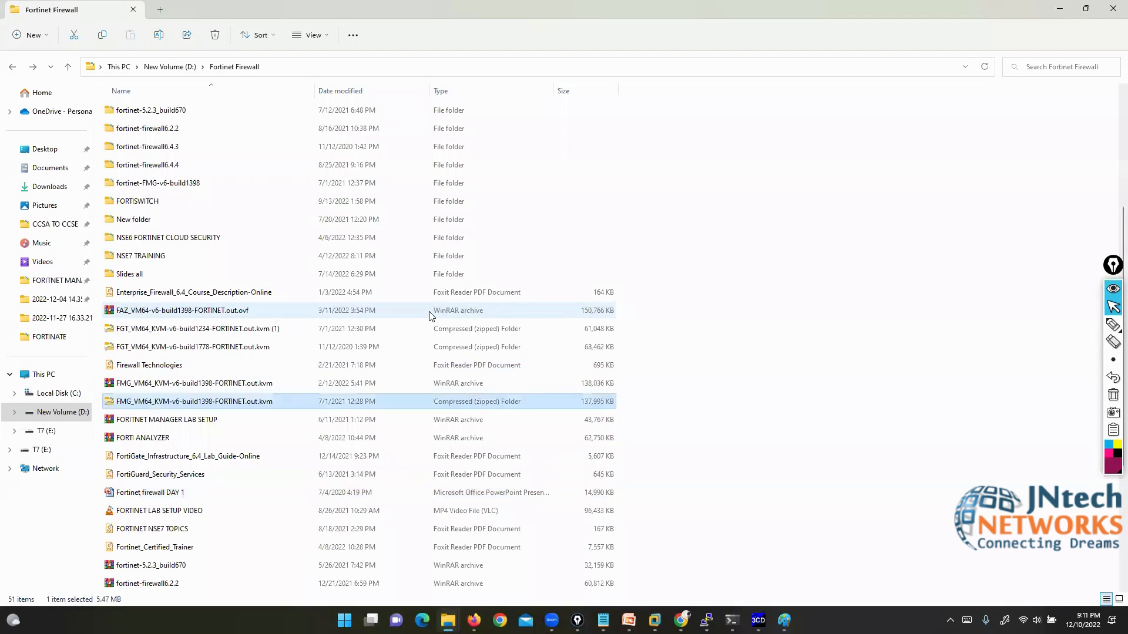
key("Up")
key("Up")
key("Up")
key("Up")
key("Up")
key("Up")
key("Up")
key("Up")
key("Up")
key("Up")
key("Up")
key("Up")
key("Up")
key("Up")
key("Up")
key("Up")
key("Up")
key("Up")
key("Up")
key("Up")
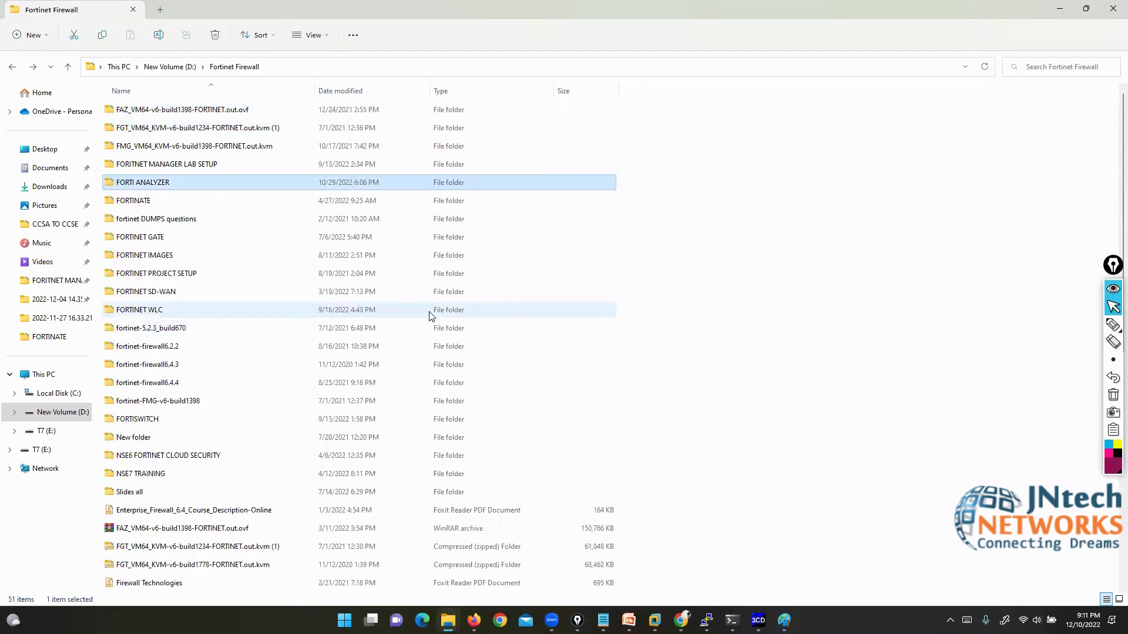
key("Down")
key("Down")
key("Down")
key("Return")
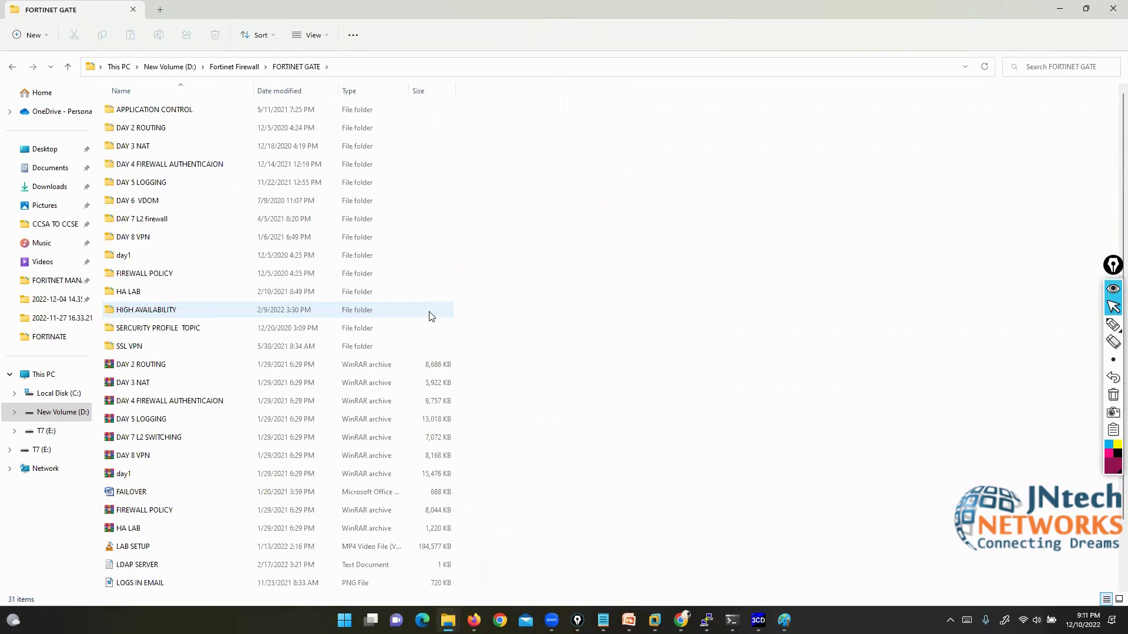
key("Down")
key("Down")
key("Down")
key("Down")
key("Down")
key("Down")
key("Down")
key("Down")
key("Return")
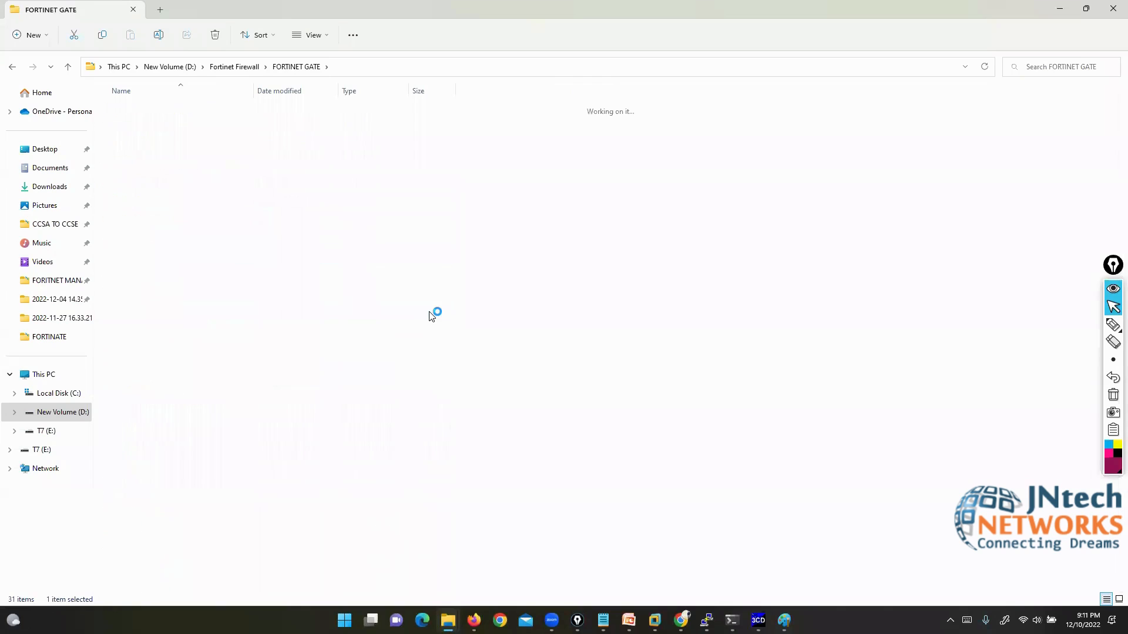
Step: Open slide 13, the profile hierarchy slide, then bring the day1 folder back to front
key("Right")
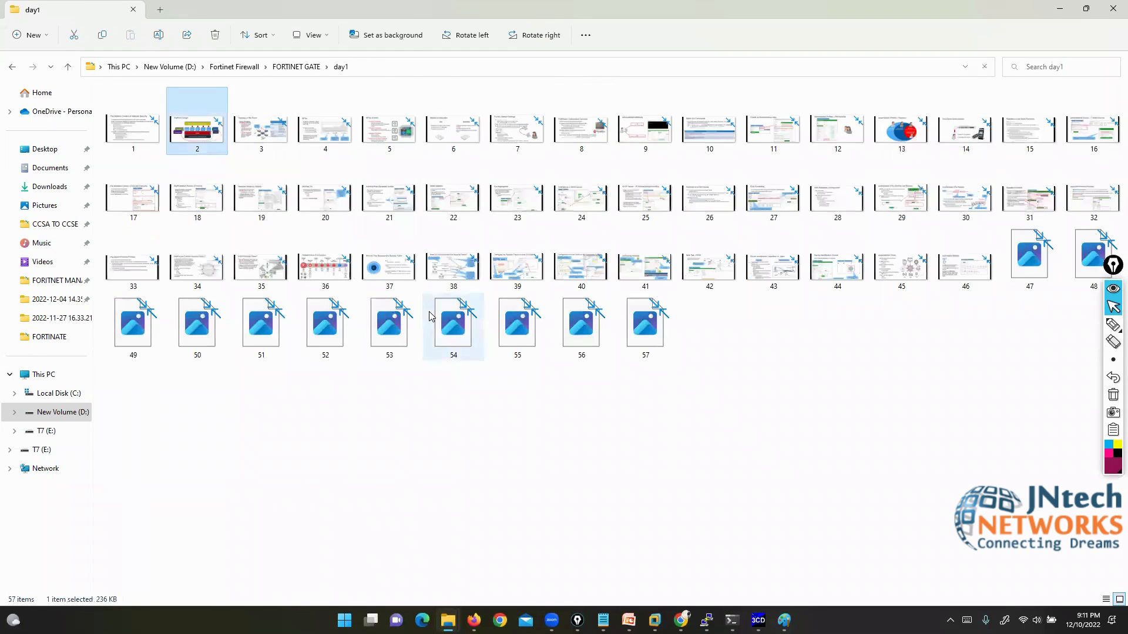
key("Right")
key("Right")
key("Right")
key("Right")
key("Right")
key("Right")
key("Right")
key("Right")
key("Right")
key("Right")
key("Right")
key("Return")
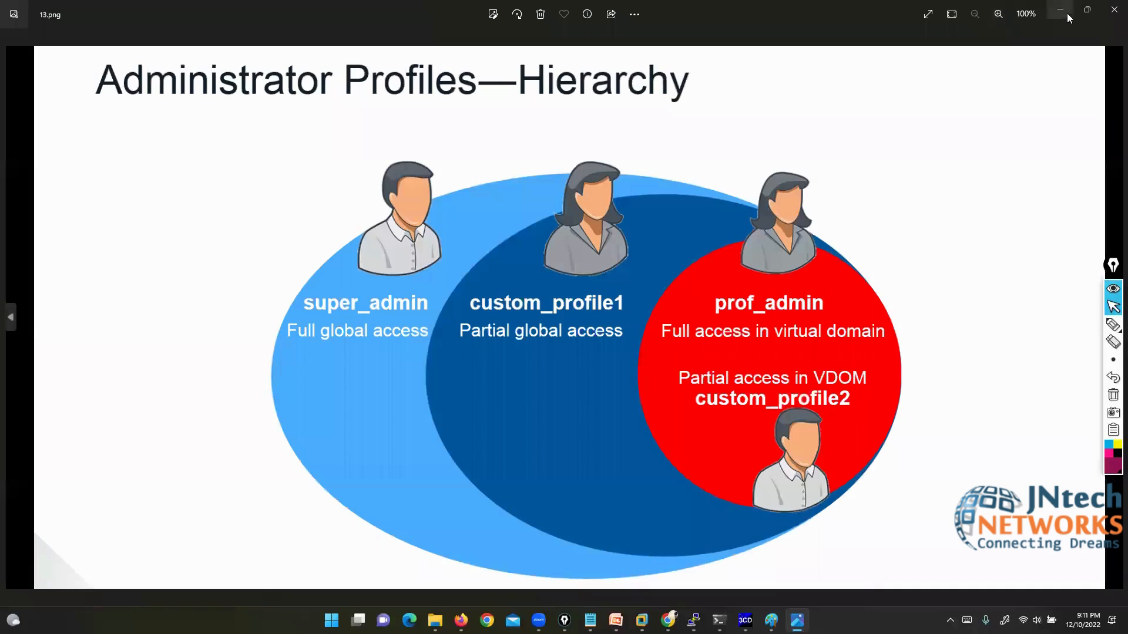
left_click(1090, 8)
left_click(1114, 8)
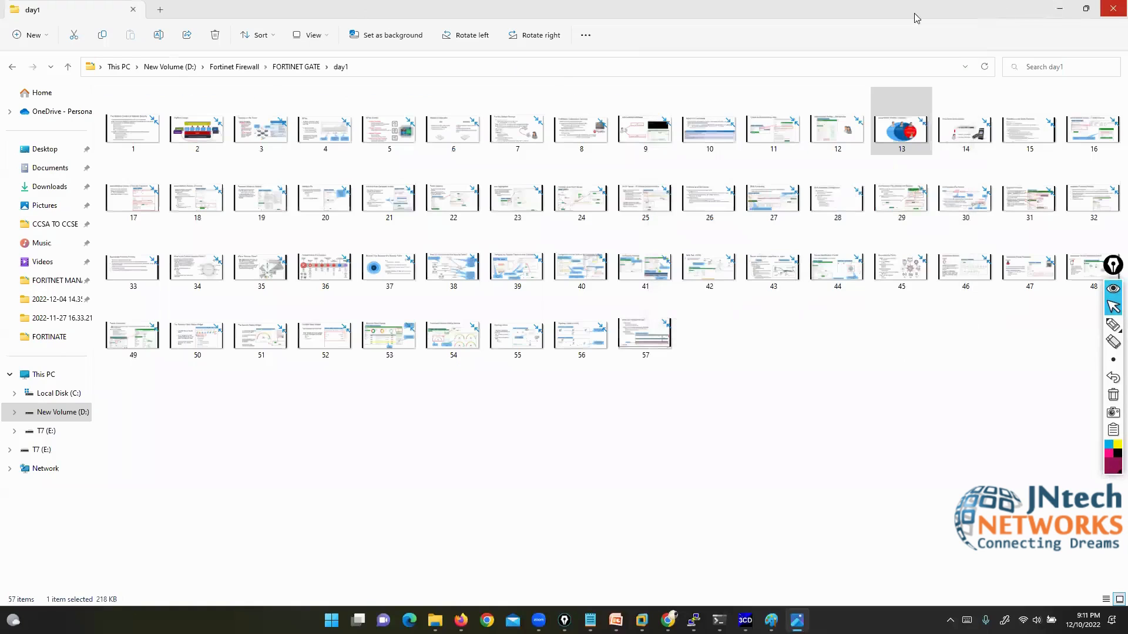
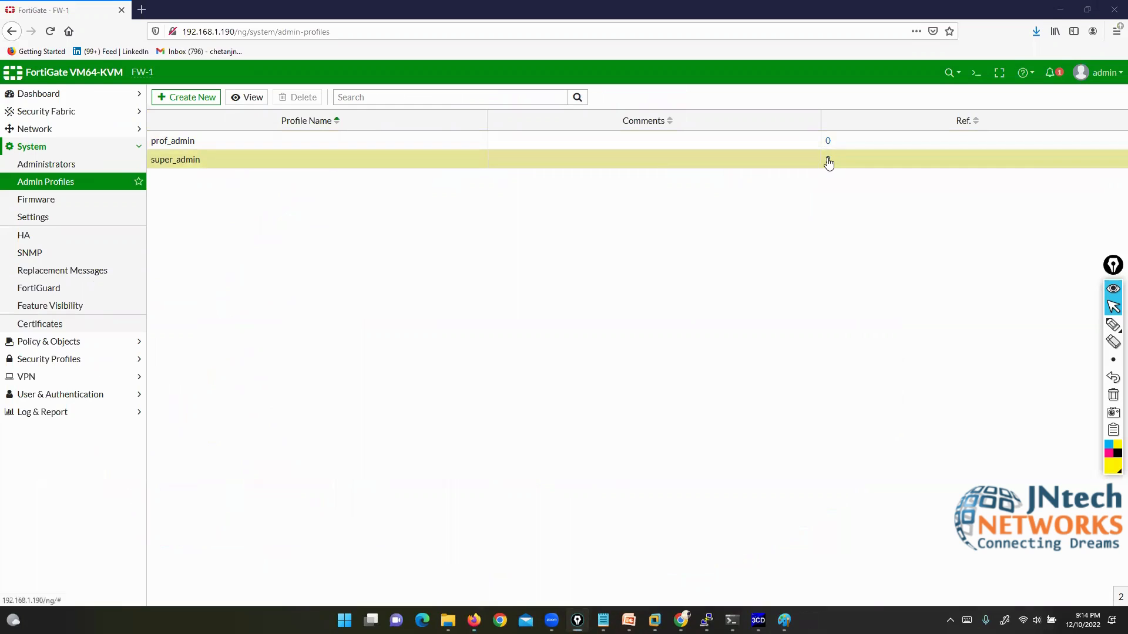
left_click(824, 158)
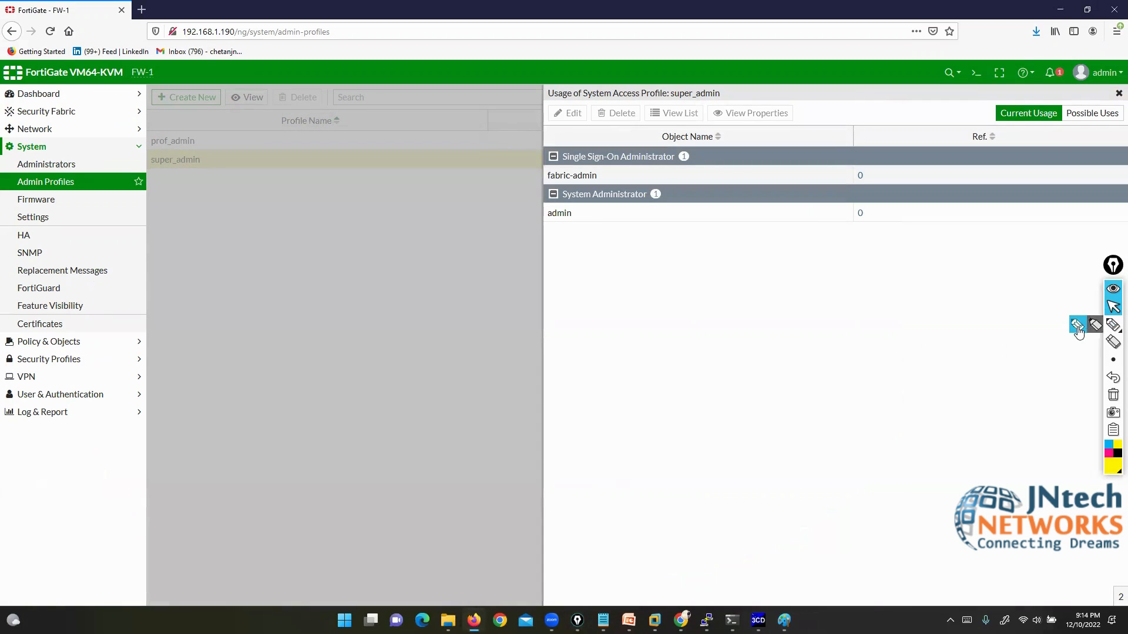
left_click(1096, 326)
mouse_move(152, 170)
left_mouse_down()
mouse_move(205, 170)
mouse_move(188, 156)
mouse_move(151, 156)
mouse_move(196, 183)
left_mouse_up()
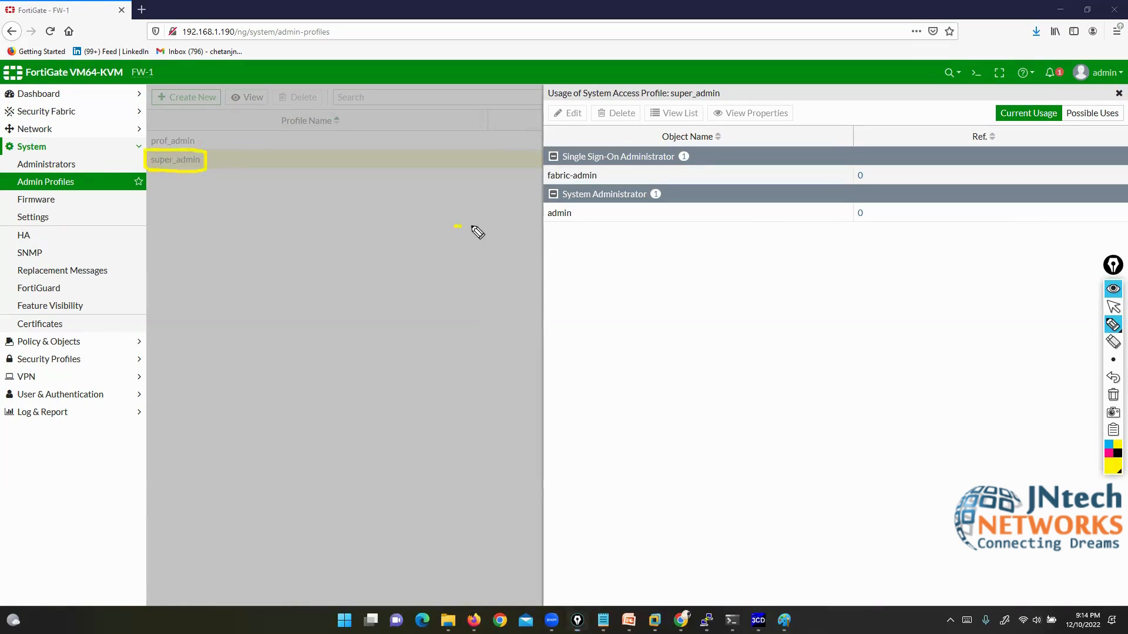
left_click_drag(454, 226, 544, 217)
left_click_drag(540, 99, 557, 145)
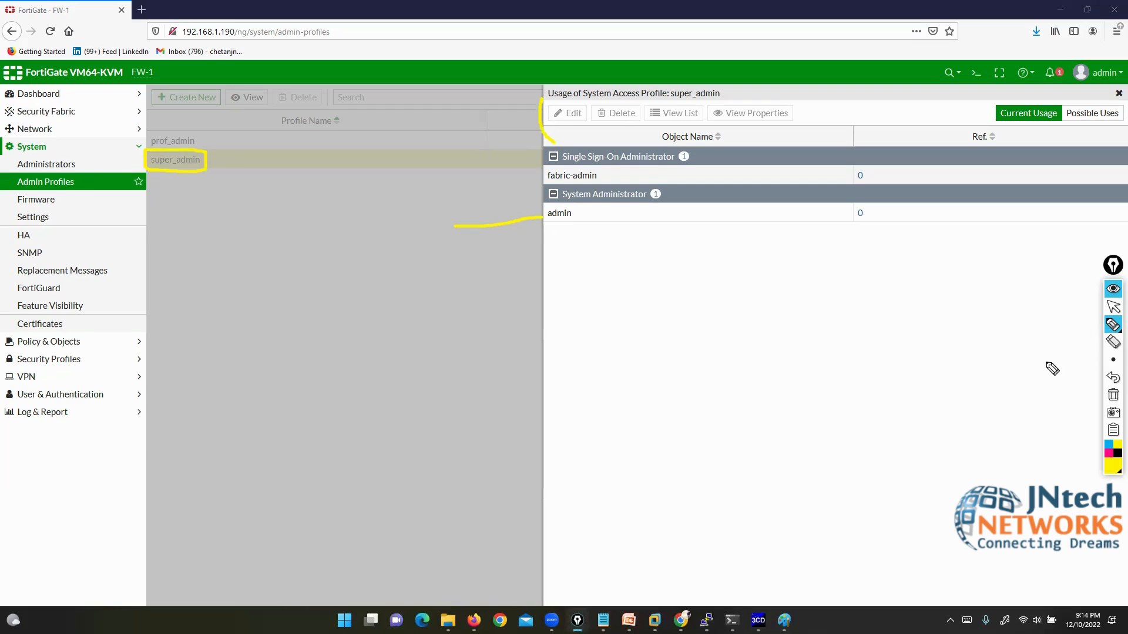
left_click(1113, 394)
left_click(1114, 306)
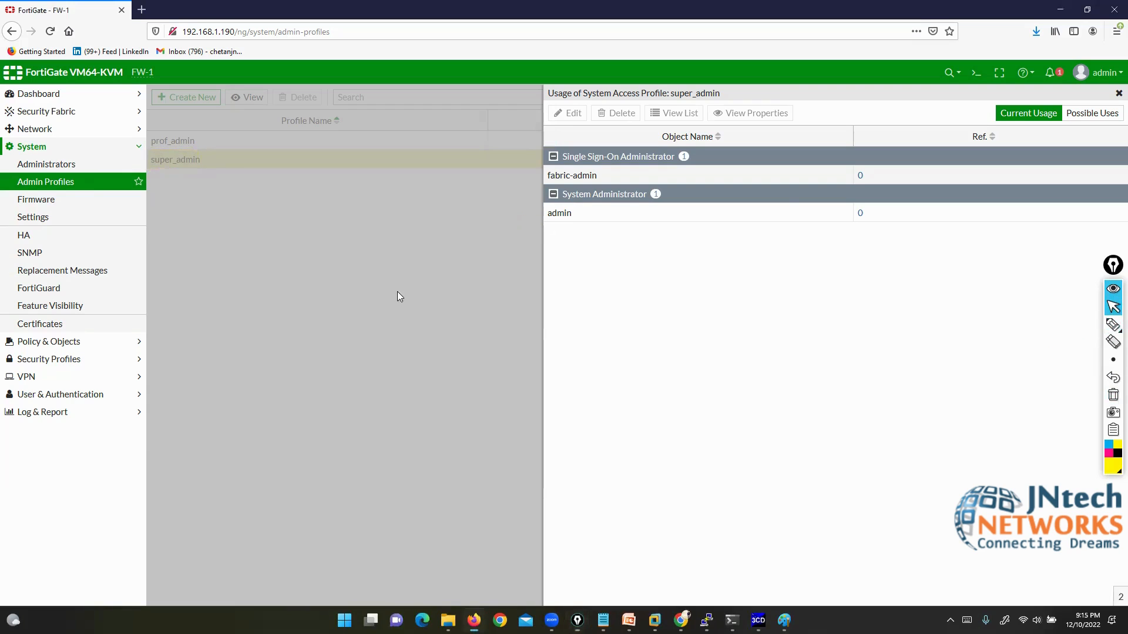
left_click(1118, 94)
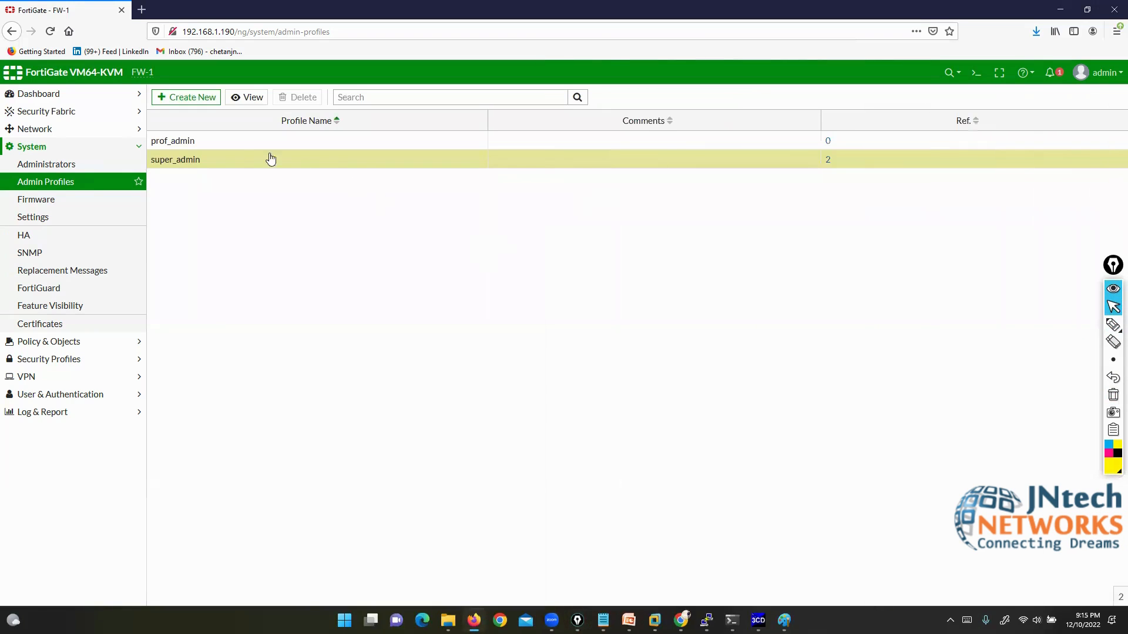
left_click(212, 142)
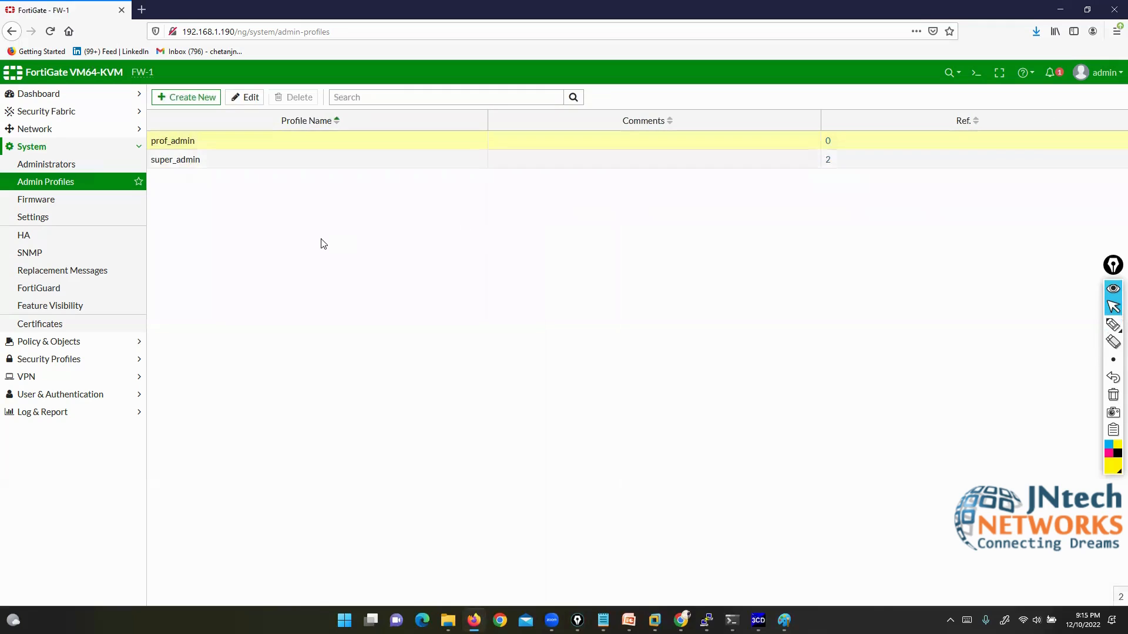
Step: Create admin profile L3ADMIN with Set All to Read/Write and save it
left_click(185, 97)
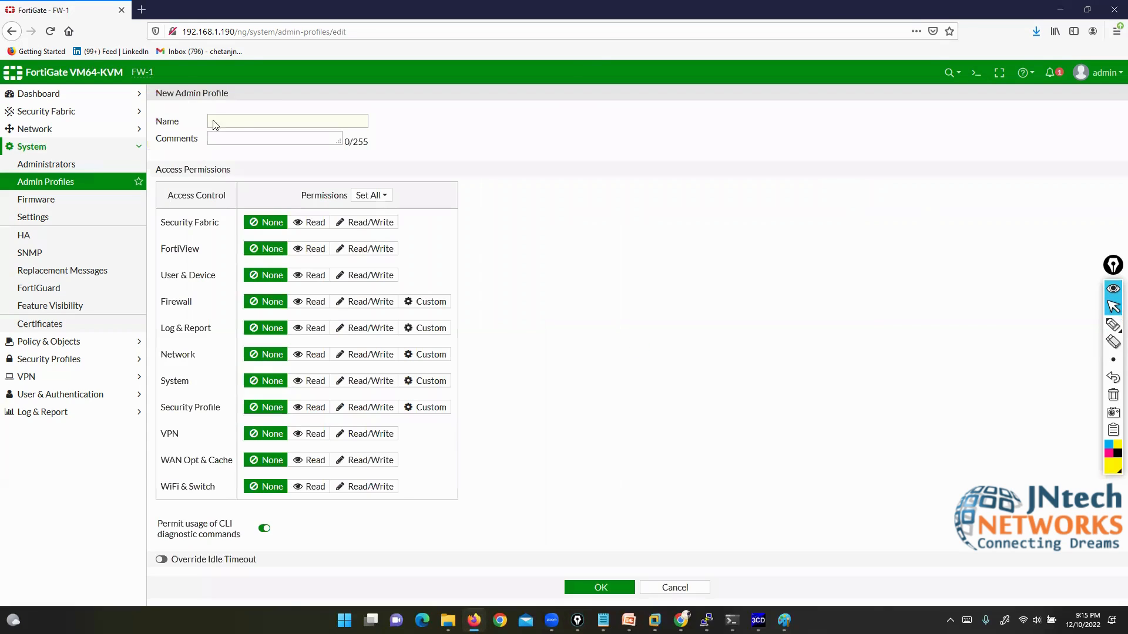
left_click(239, 122)
type("L3ADMIN")
left_click(370, 195)
left_click(389, 246)
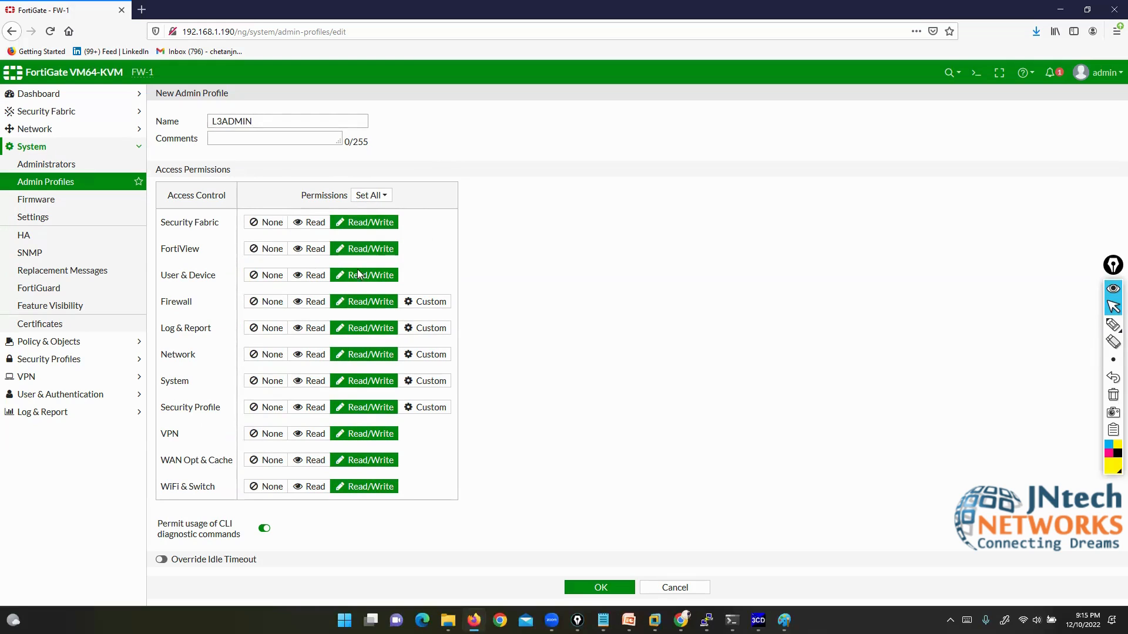
left_click(592, 589)
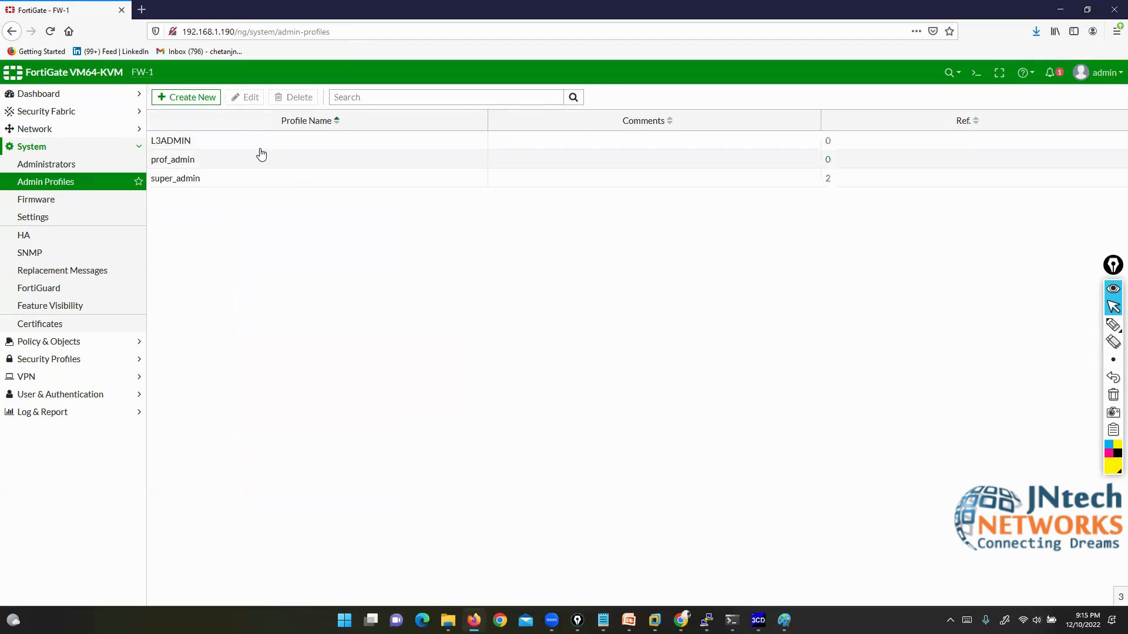
left_click(242, 142)
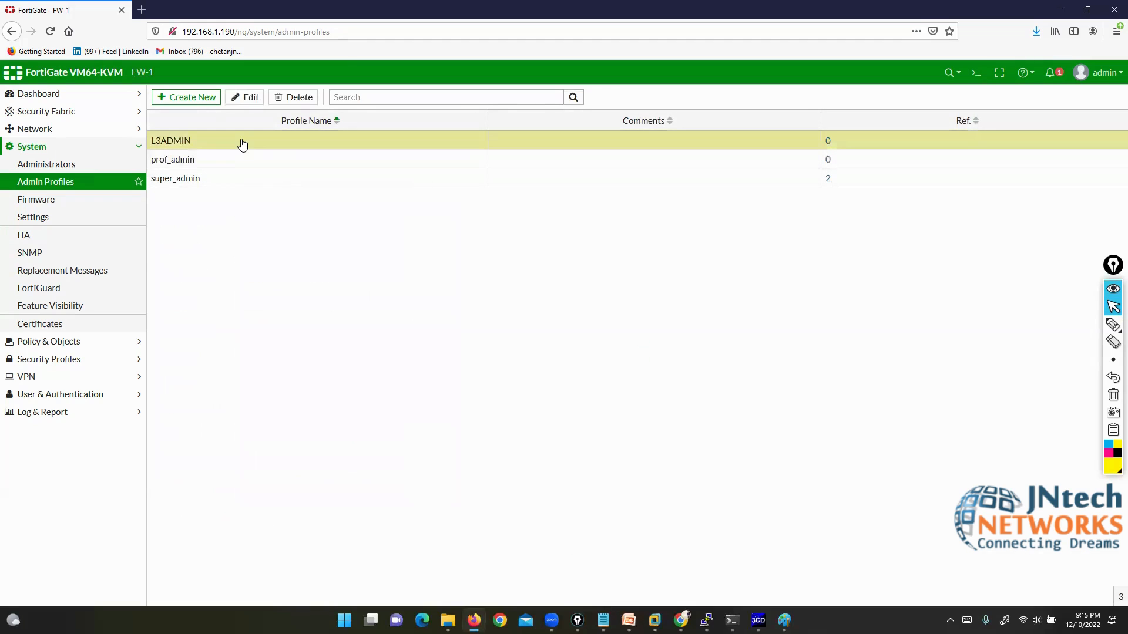
Step: Create admin profile L1ADMIN with Set All to Read and save it
left_click(182, 96)
left_click(231, 124)
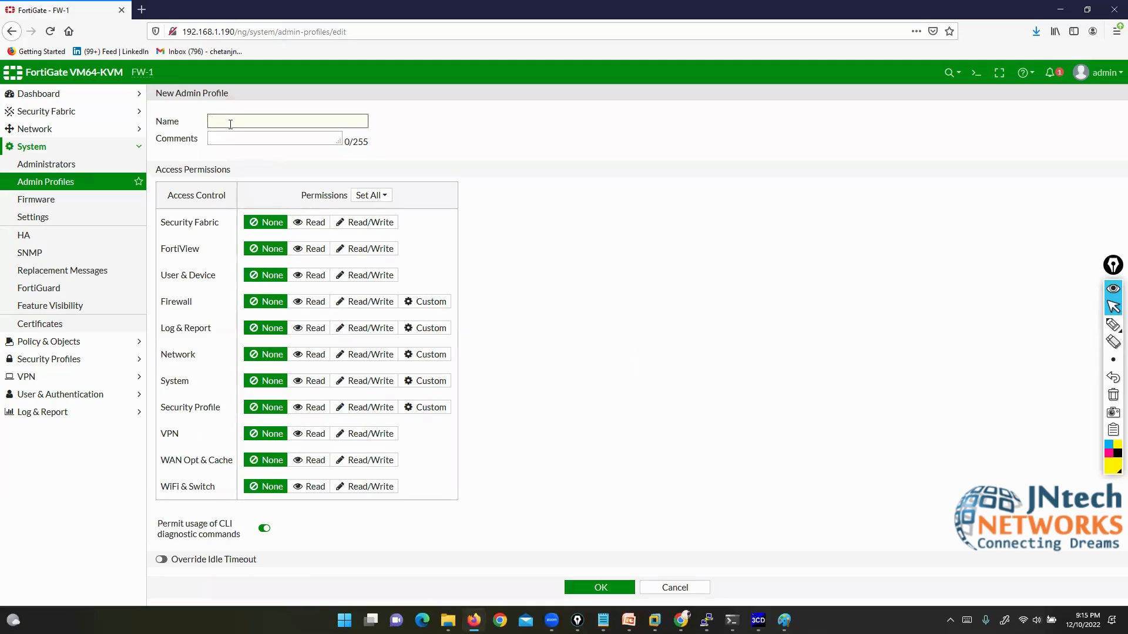
type("L1ADMIN")
left_click(379, 196)
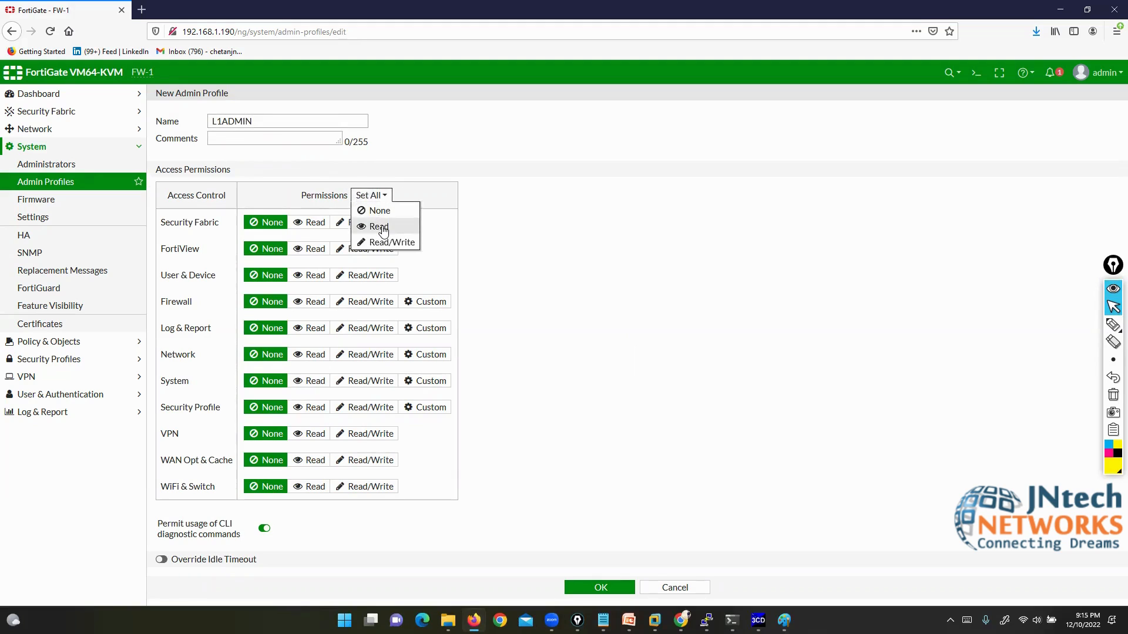
left_click(379, 228)
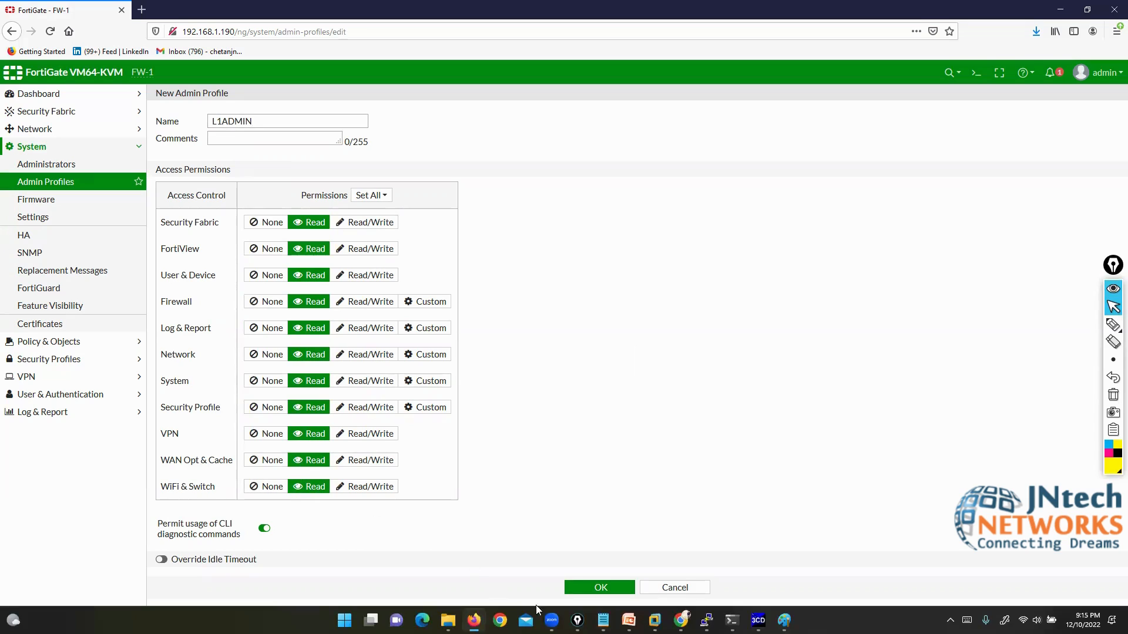
left_click(593, 589)
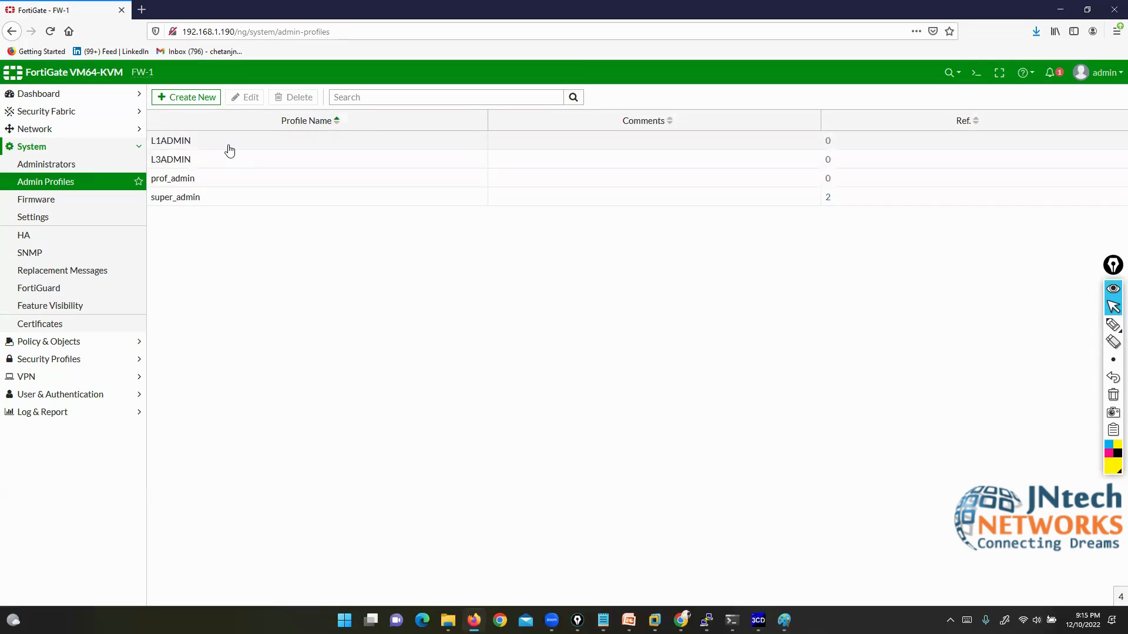
Step: Review the prof_admin, super_admin, L1ADMIN and L3ADMIN profiles, then go to System > Administrators
left_click(241, 177)
left_click(244, 197)
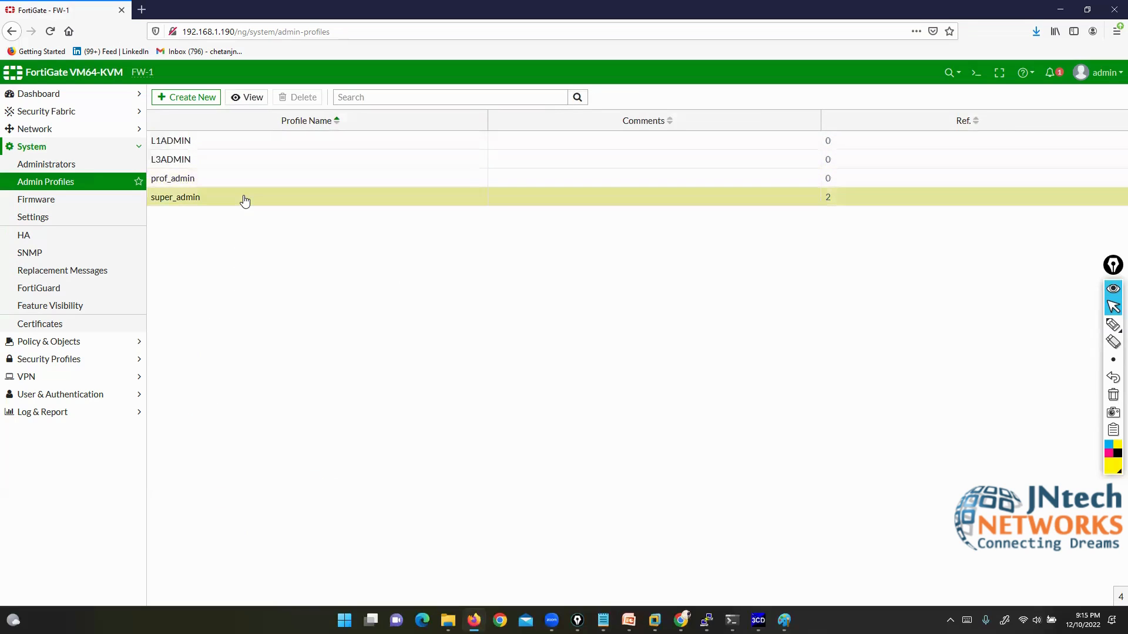
left_click(219, 147)
left_click(217, 163)
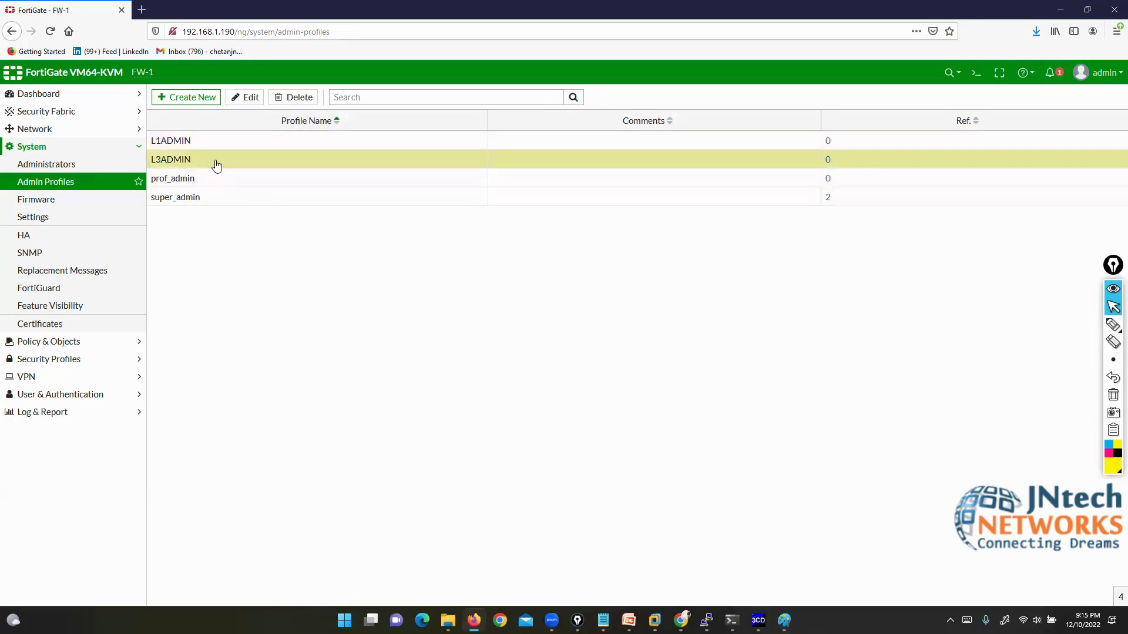
left_click(49, 164)
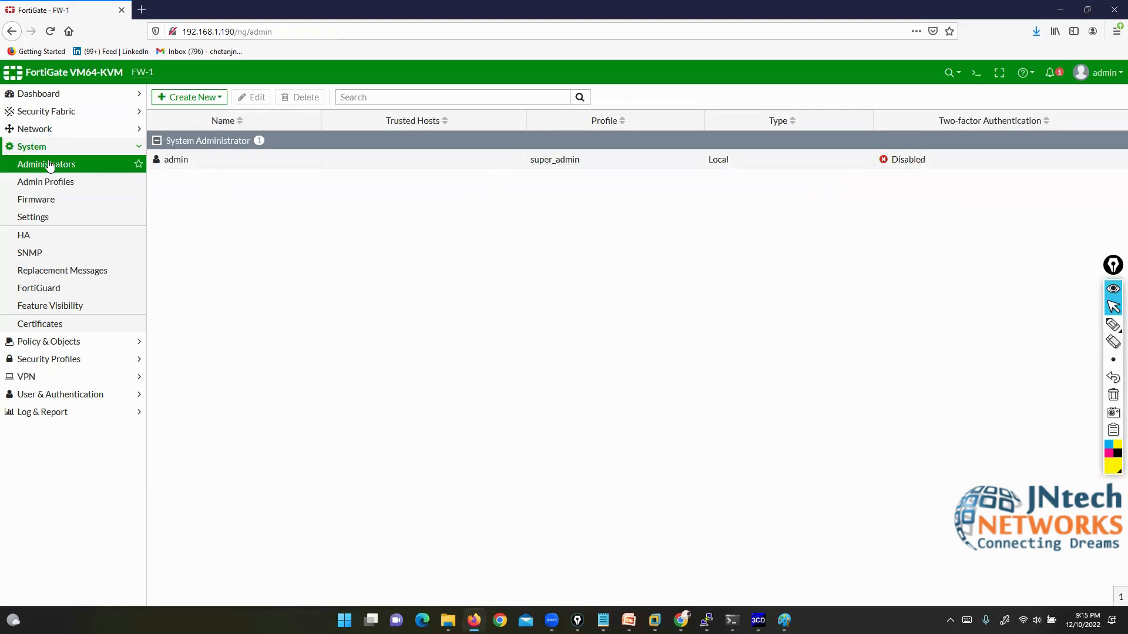
Step: Start a new Administrator account and set its username to admin1
left_click(203, 98)
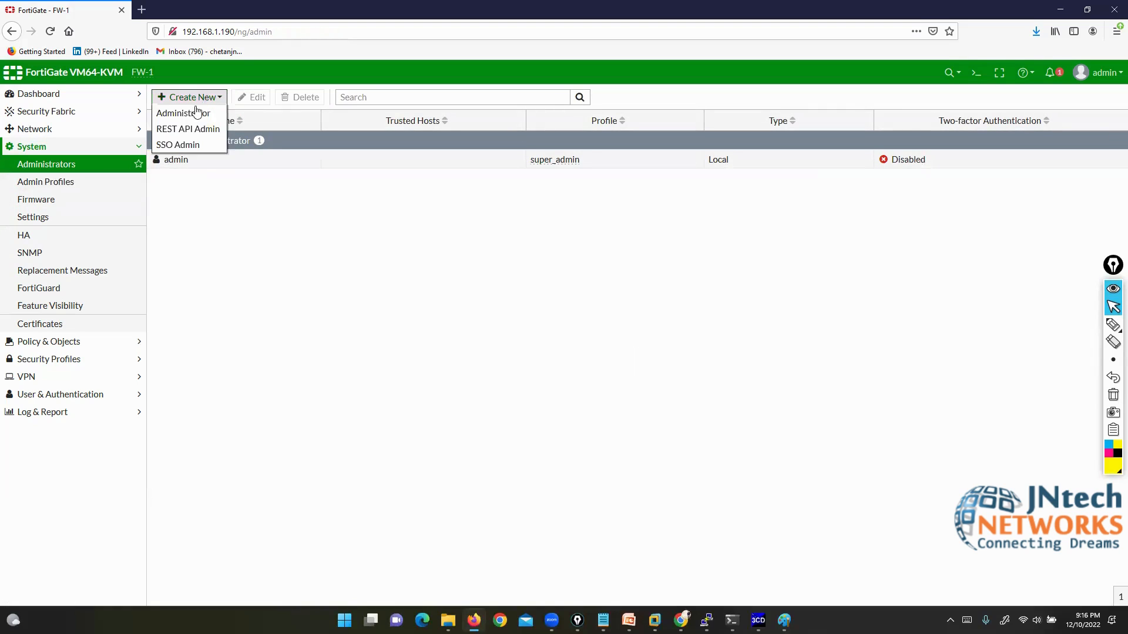
left_click(196, 113)
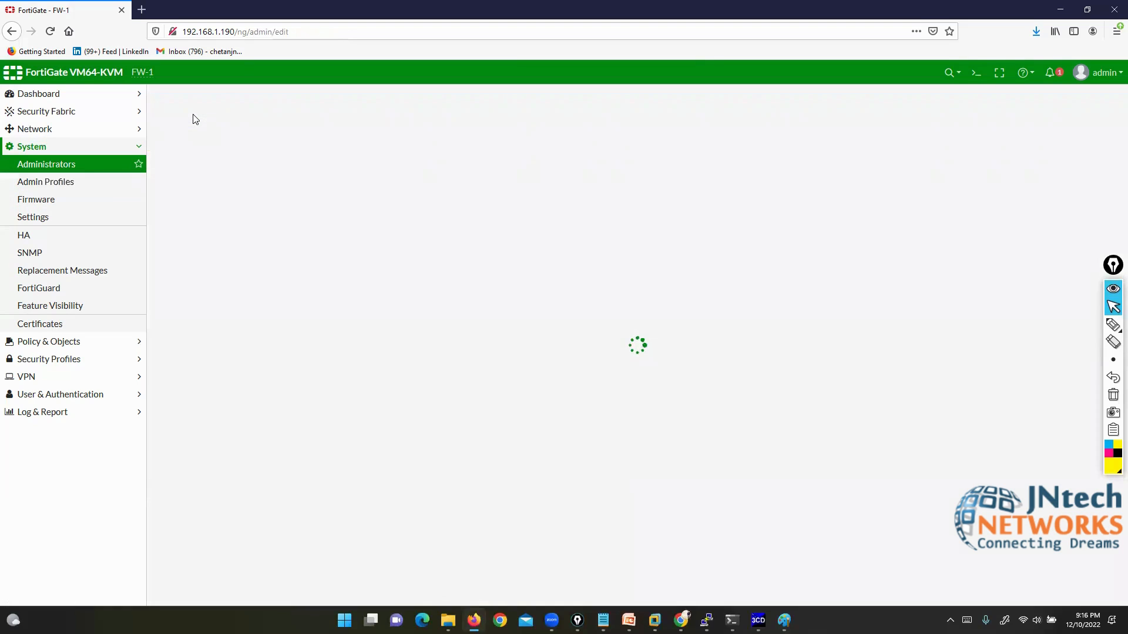
left_click_drag(299, 121, 247, 121)
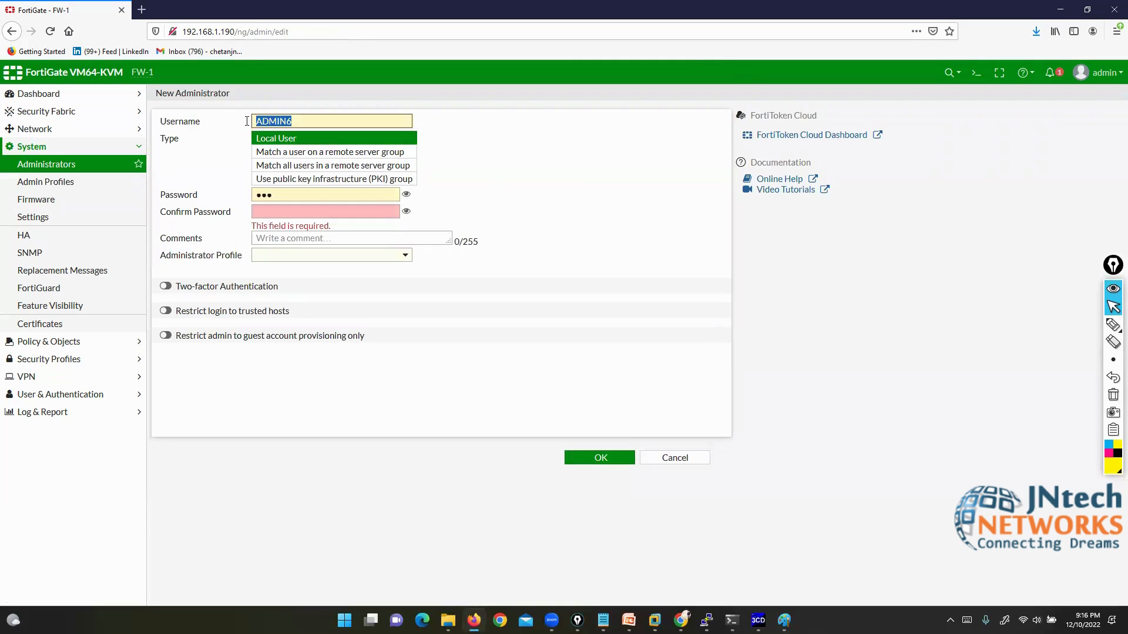
type("ADMIN1")
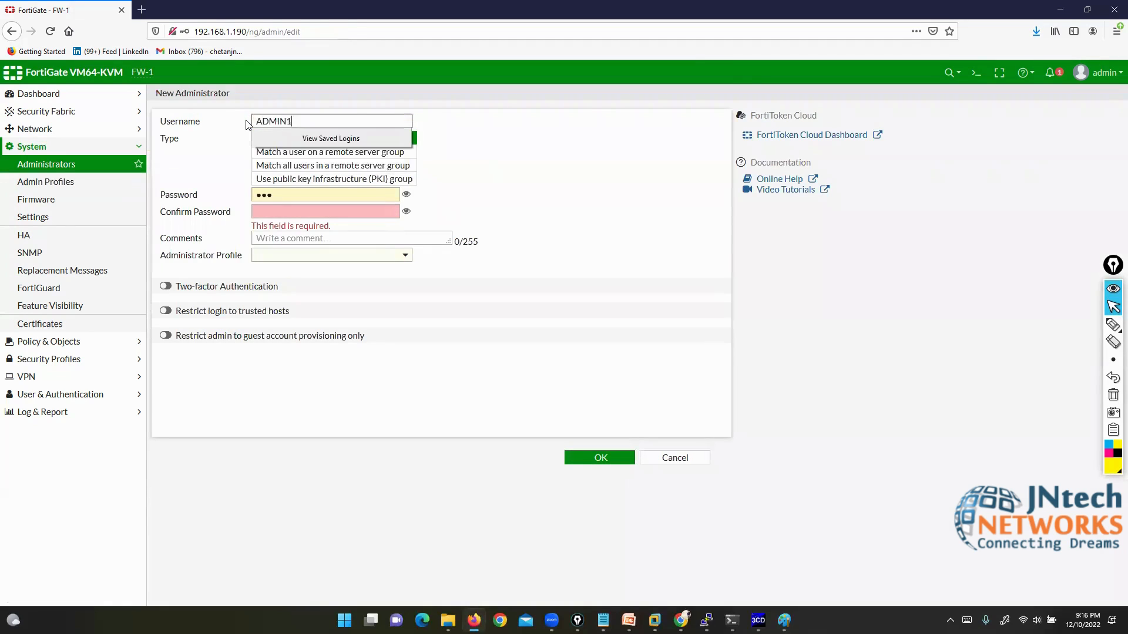
key("BackSpace")
key("BackSpace")
key("BackSpace")
key("BackSpace")
key("BackSpace")
key("BackSpace")
type("admin1")
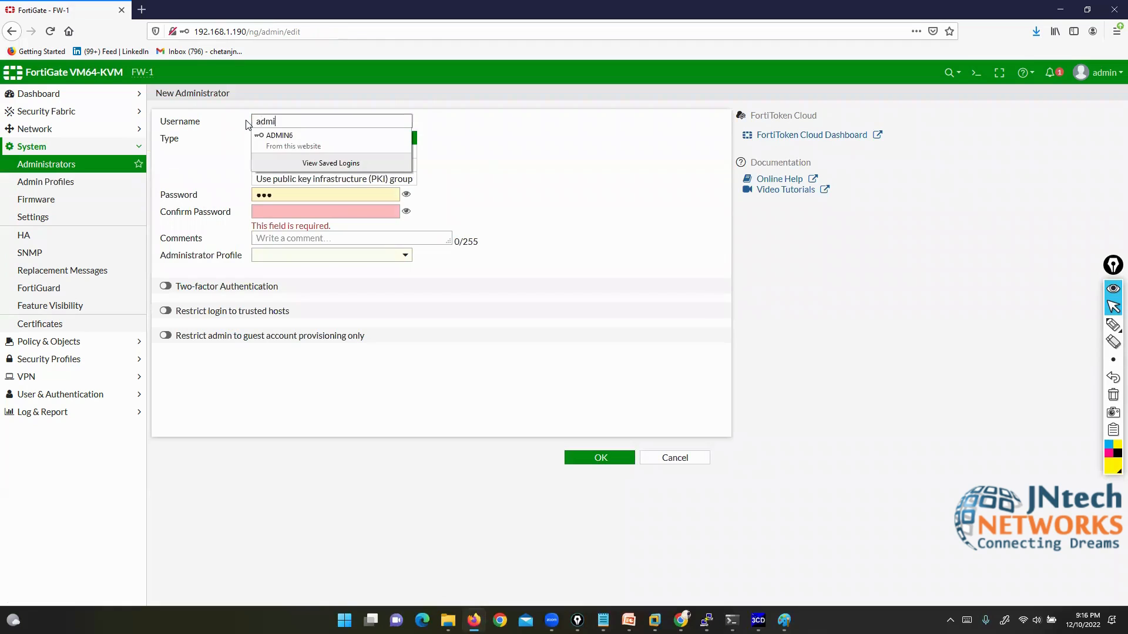
left_click(330, 8)
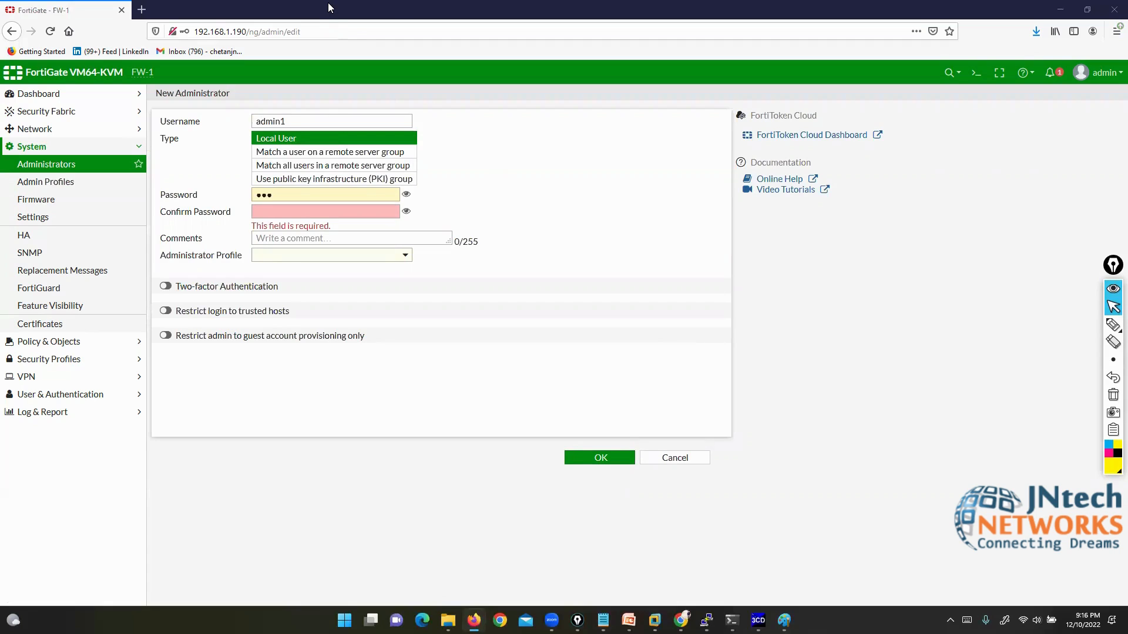
Step: Highlight the account Type, briefly try remote server group, keep Local User, then show the topics notes
left_click(1113, 324)
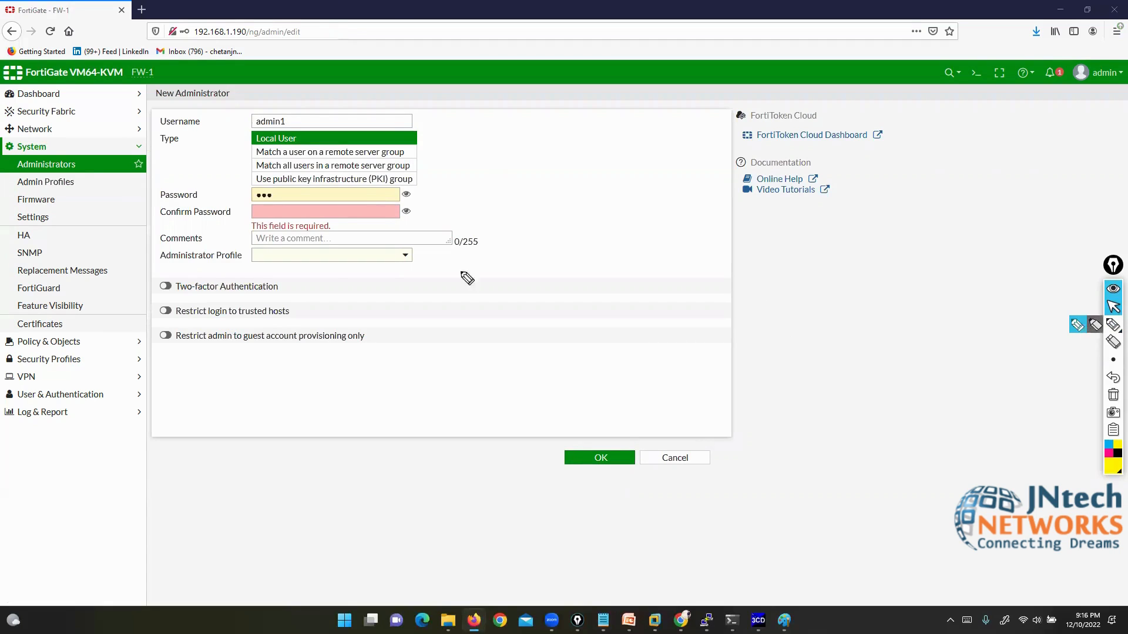
mouse_move(155, 147)
left_mouse_down()
mouse_move(244, 139)
mouse_move(294, 115)
mouse_move(242, 121)
left_mouse_up()
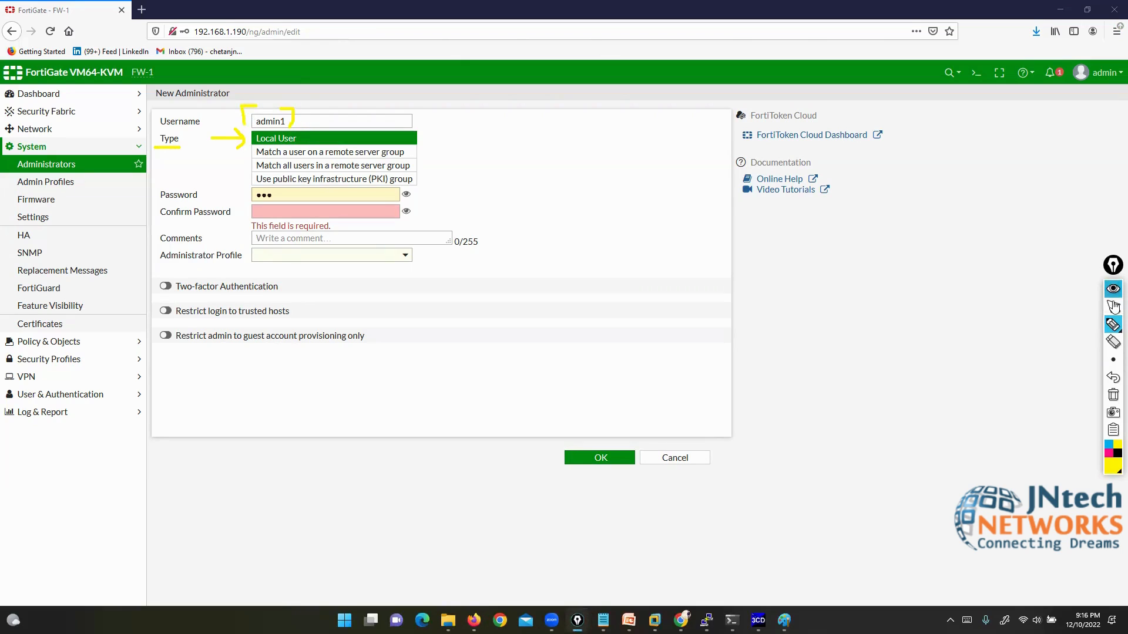
left_click(1113, 306)
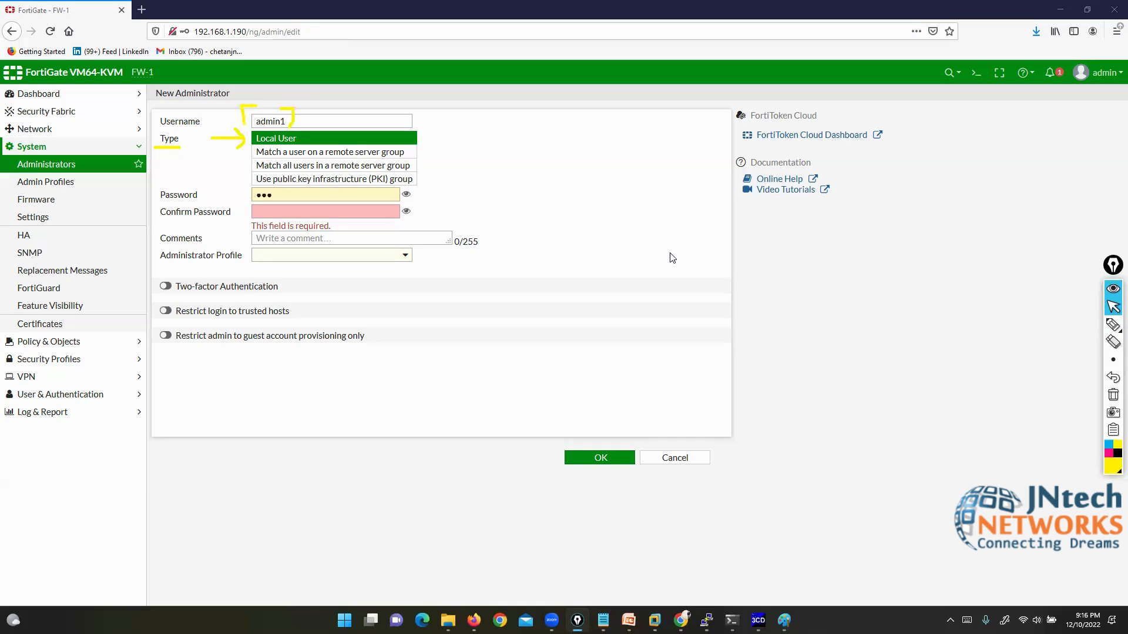
left_click(336, 154)
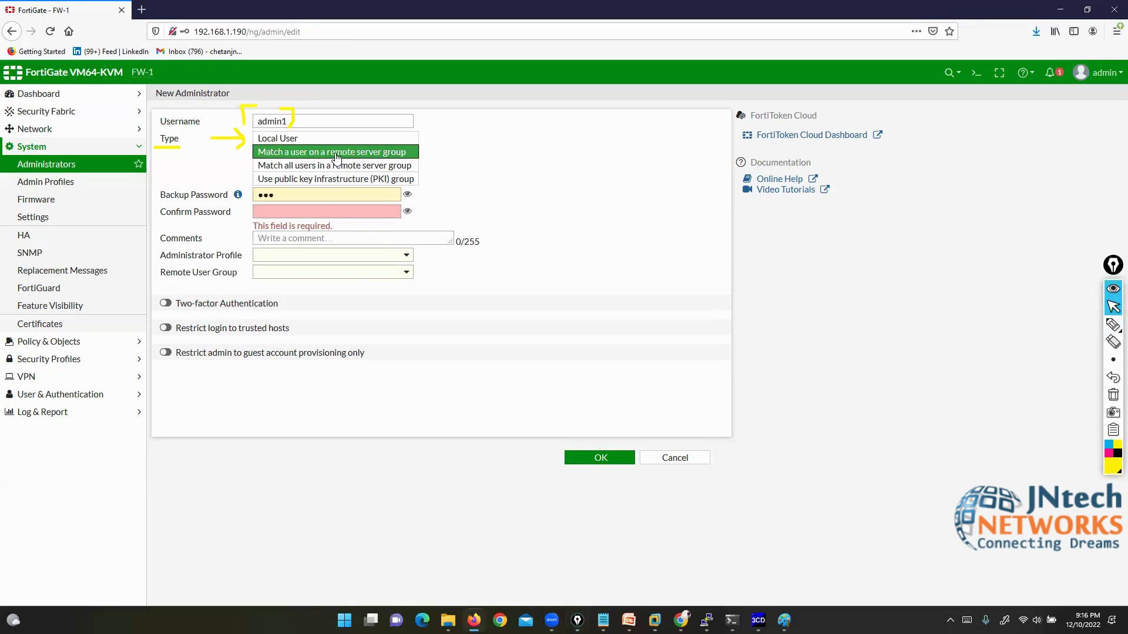
left_click(322, 140)
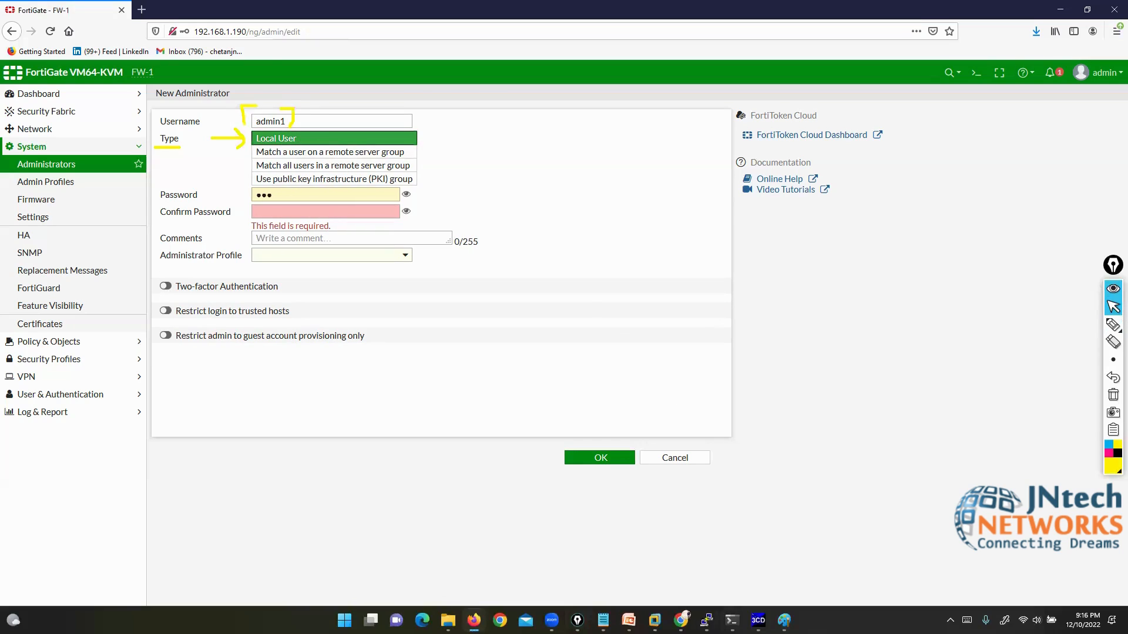
mouse_move(603, 620)
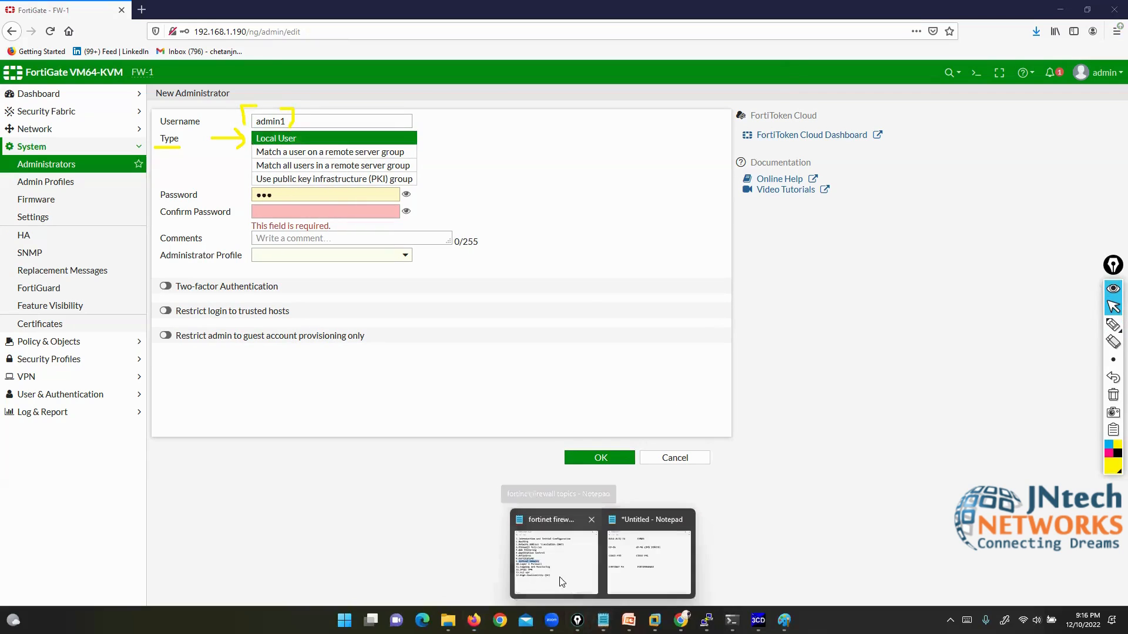
left_click(547, 551)
left_click(302, 395)
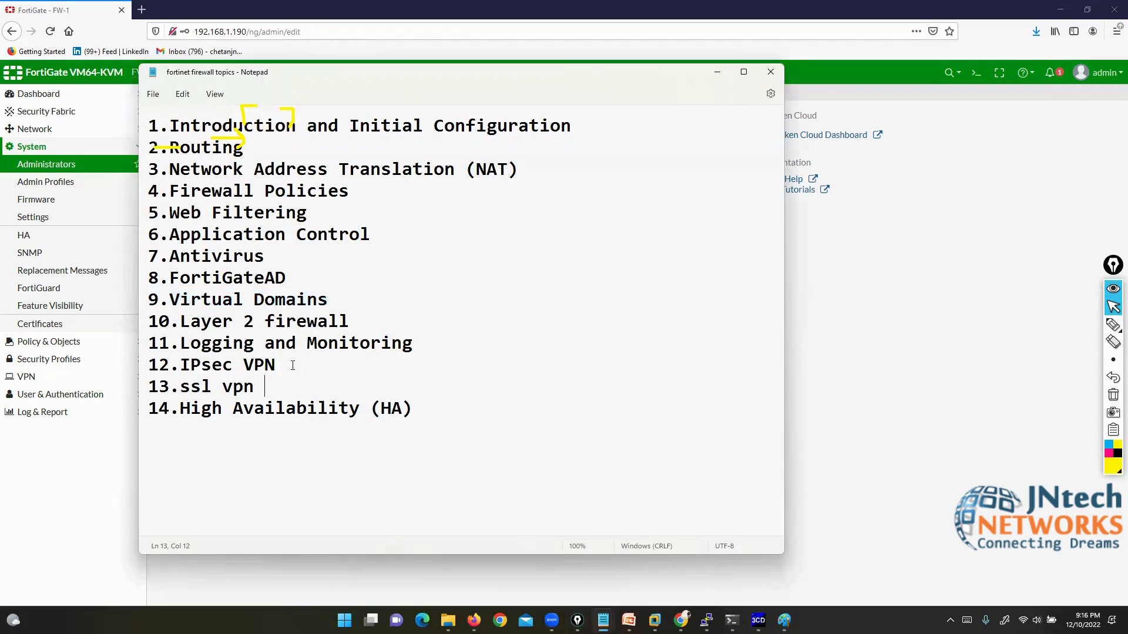
left_click_drag(149, 277, 291, 277)
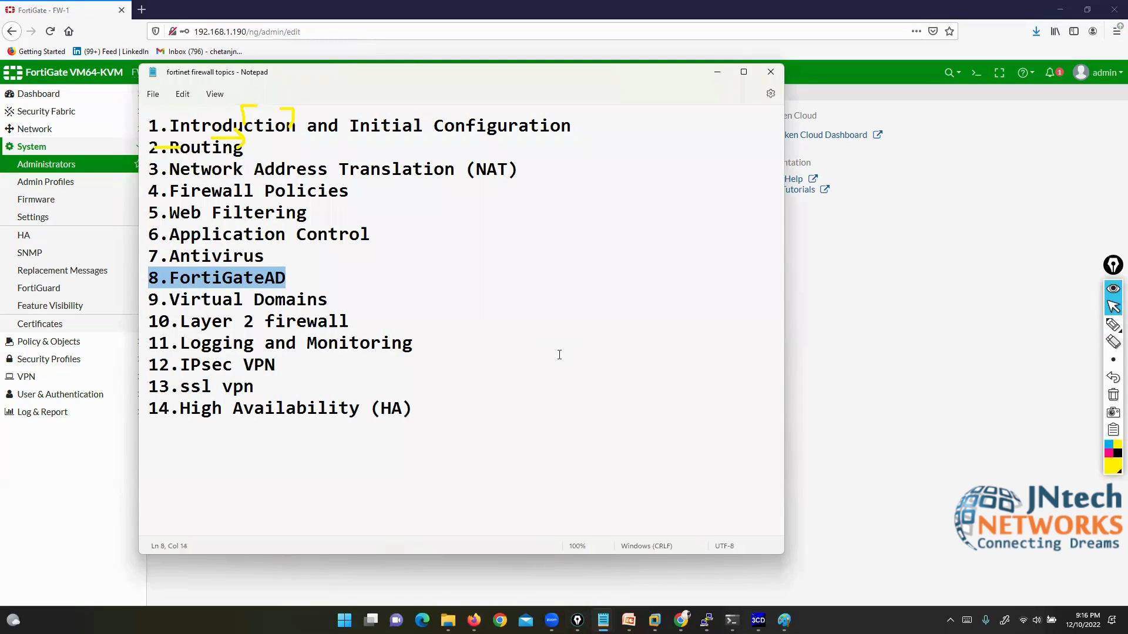
left_click_drag(159, 278, 293, 280)
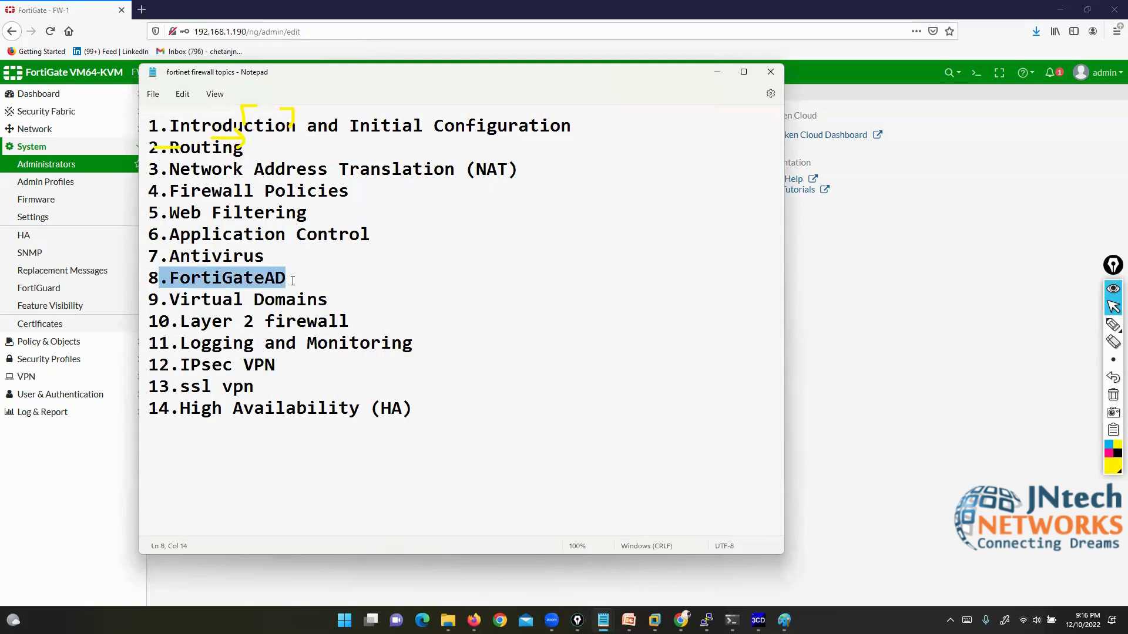
left_click(718, 74)
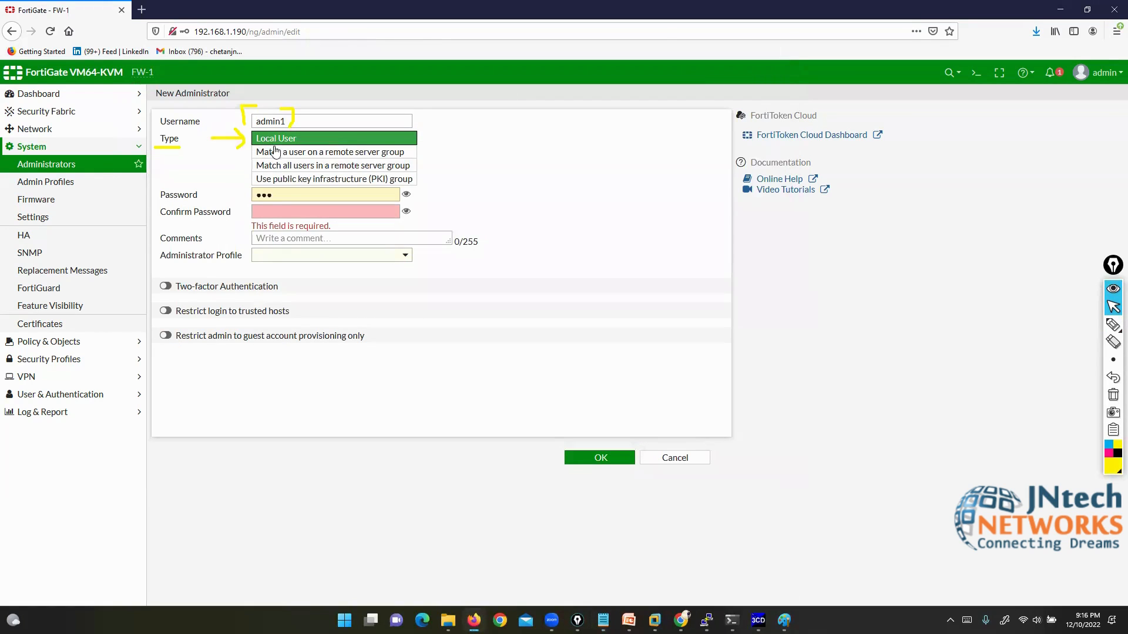
Step: Enter and confirm admin1's password and assign it the L3ADMIN administrator profile
key("Tab")
type("●●●")
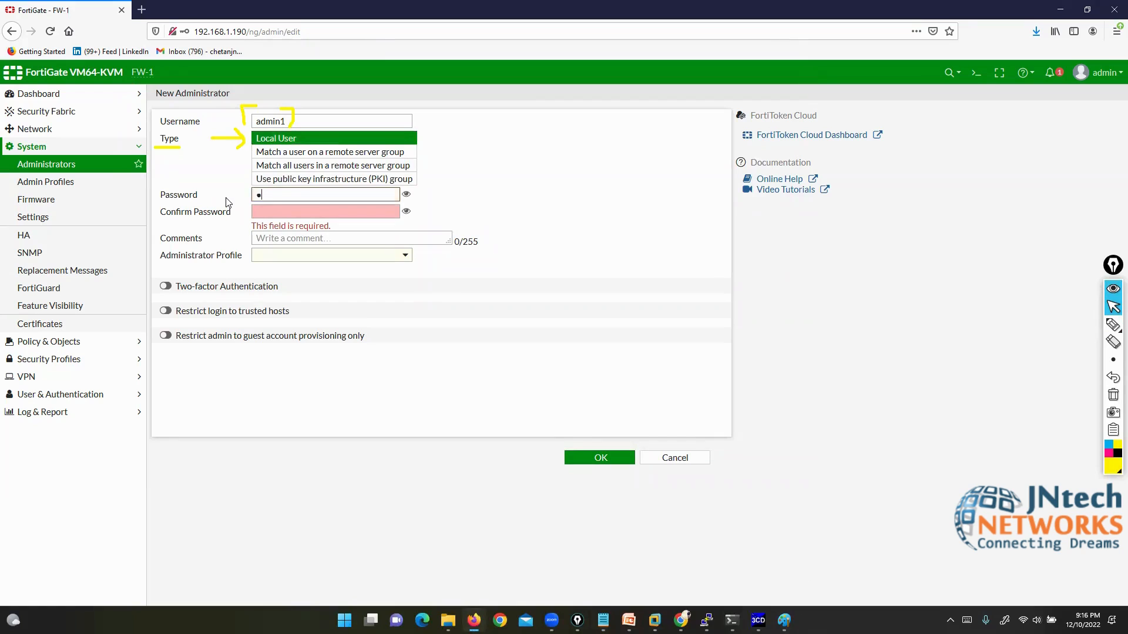
left_click(267, 213)
type("●")
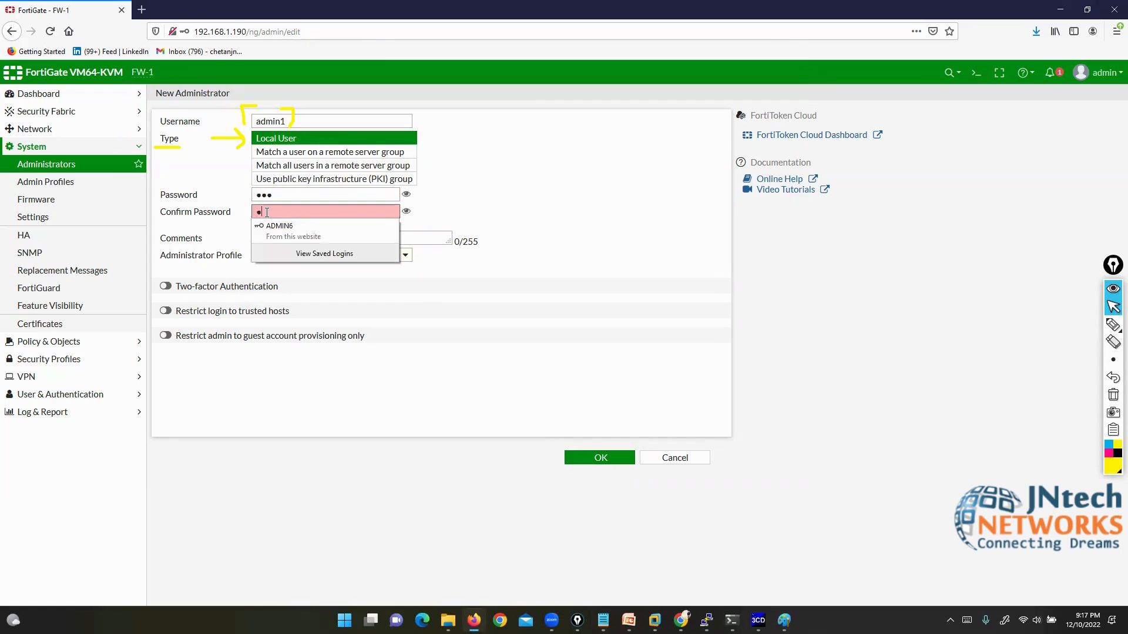
type("●●")
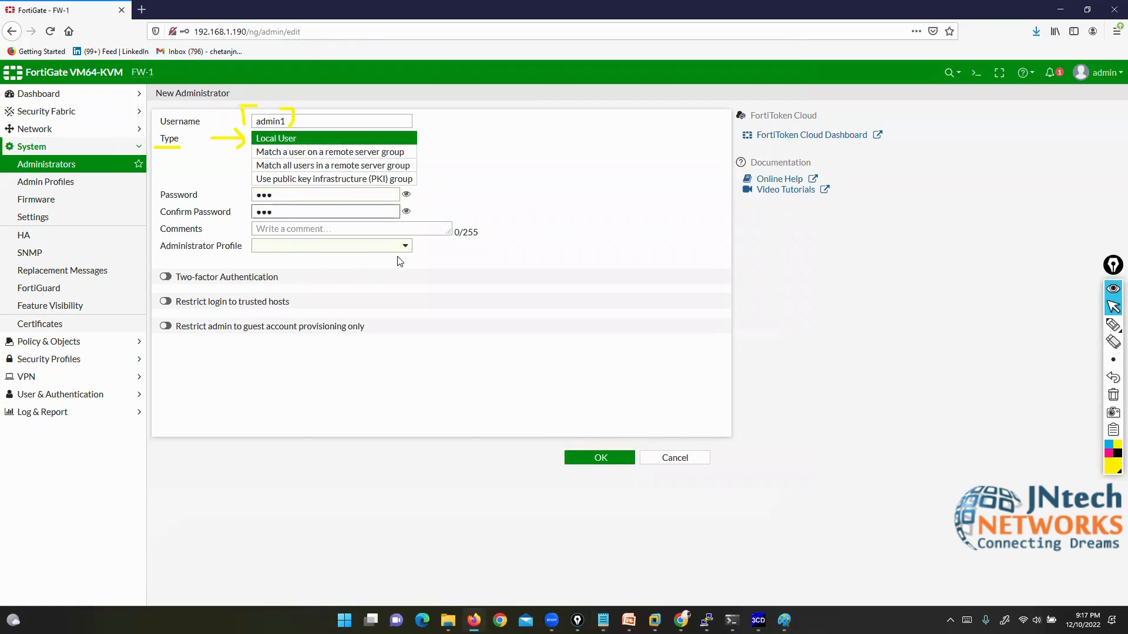
left_click(399, 249)
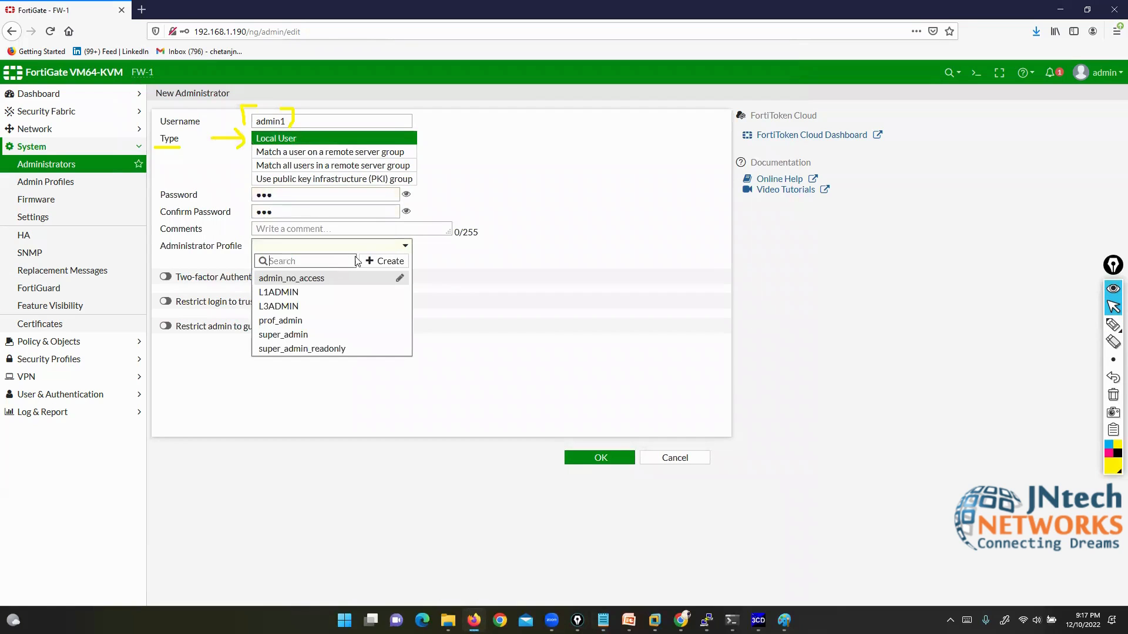
left_click(315, 305)
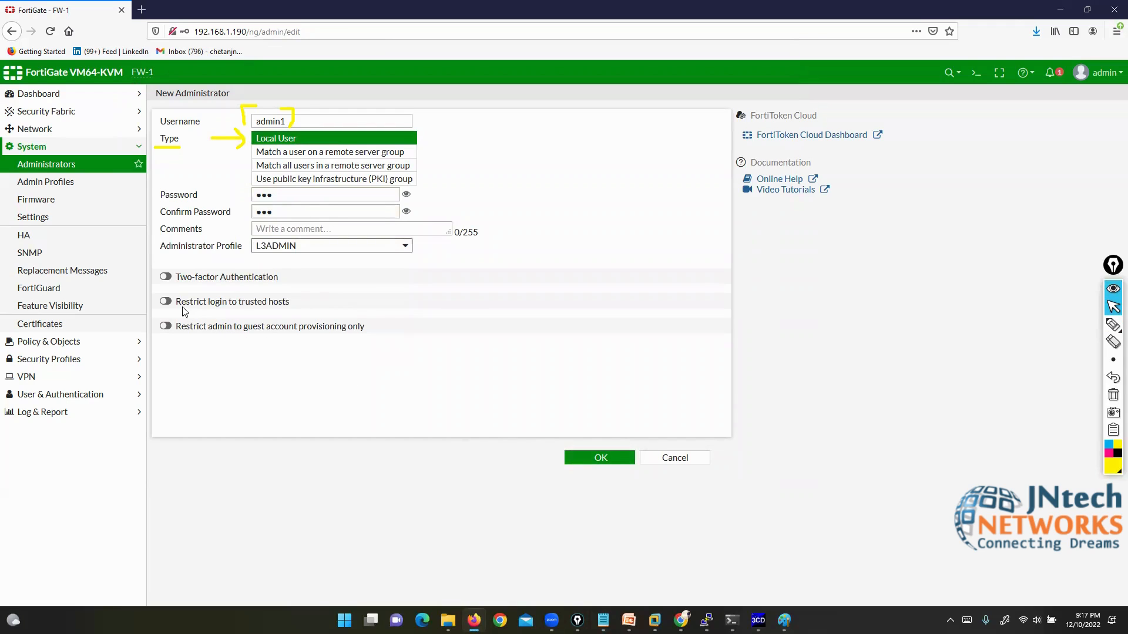
left_click_drag(178, 305, 293, 305)
Step: Enable trusted-host login restriction and try 192.168.1.3/32 as Trusted Host 1, adjusting its prefix
left_click(166, 301)
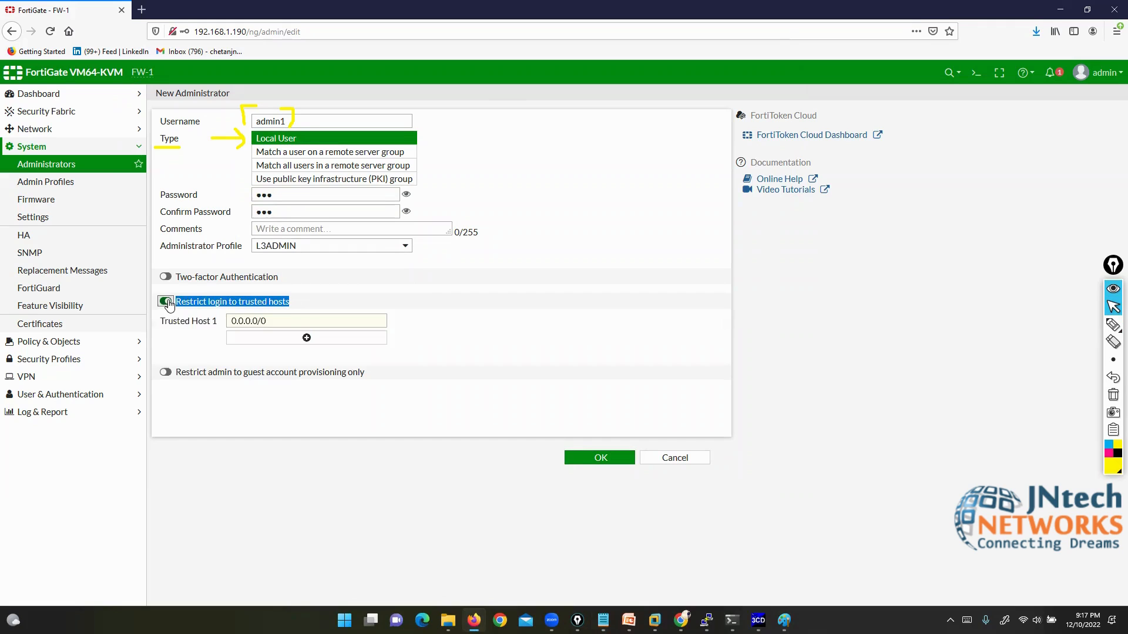
left_click_drag(268, 321, 220, 319)
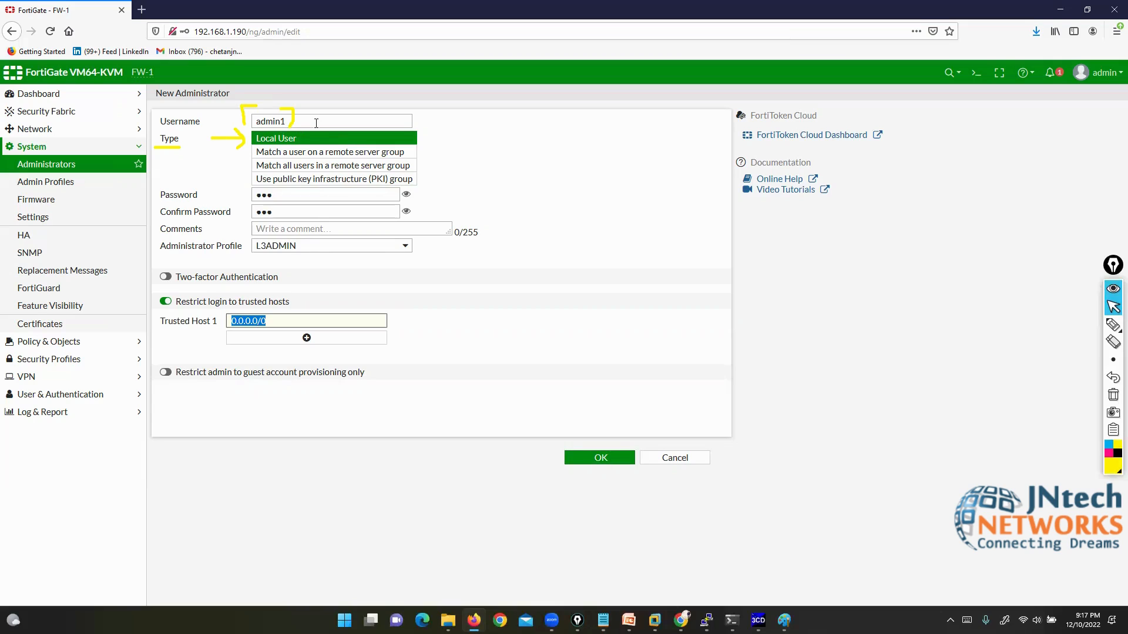
type("192.168")
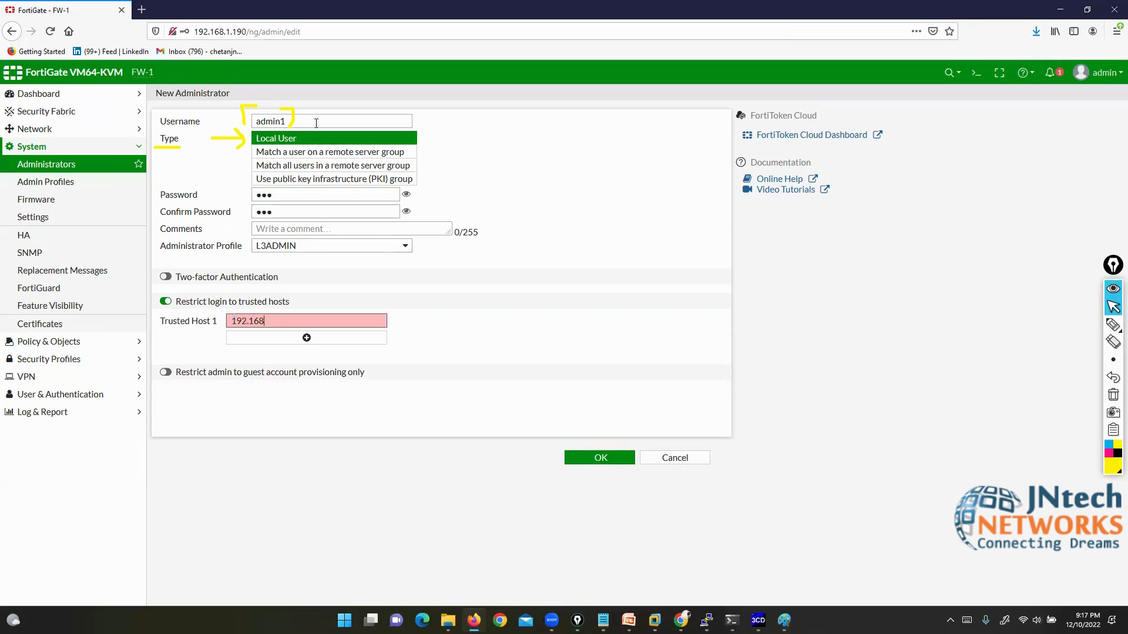
type(".1.3/32")
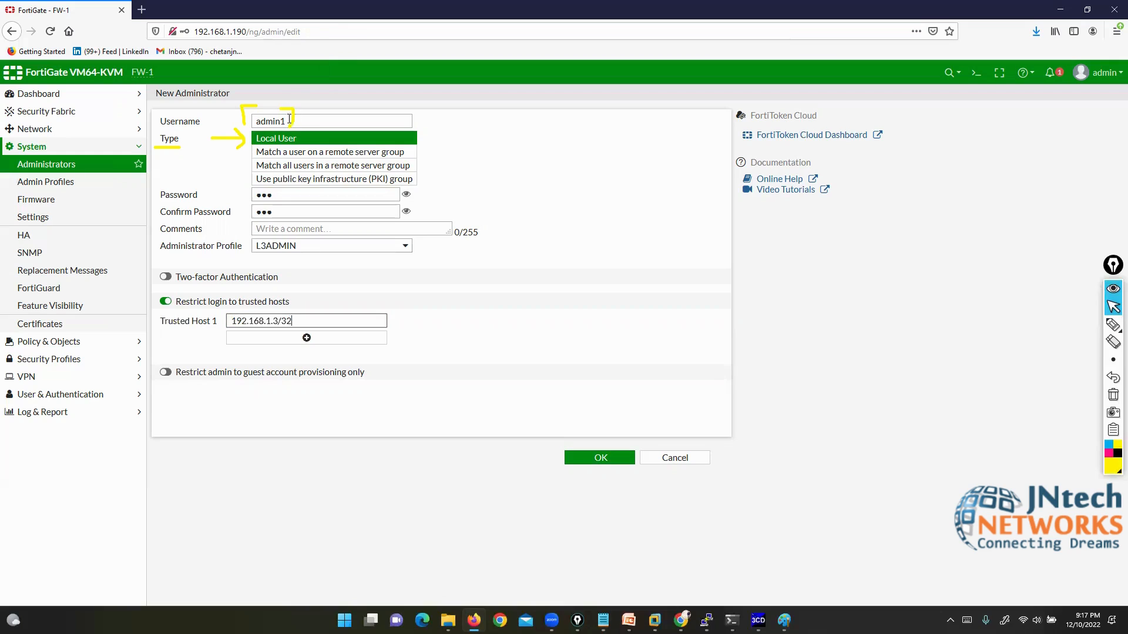
double_click(292, 121)
left_click(298, 321)
key("BackSpace")
key("BackSpace")
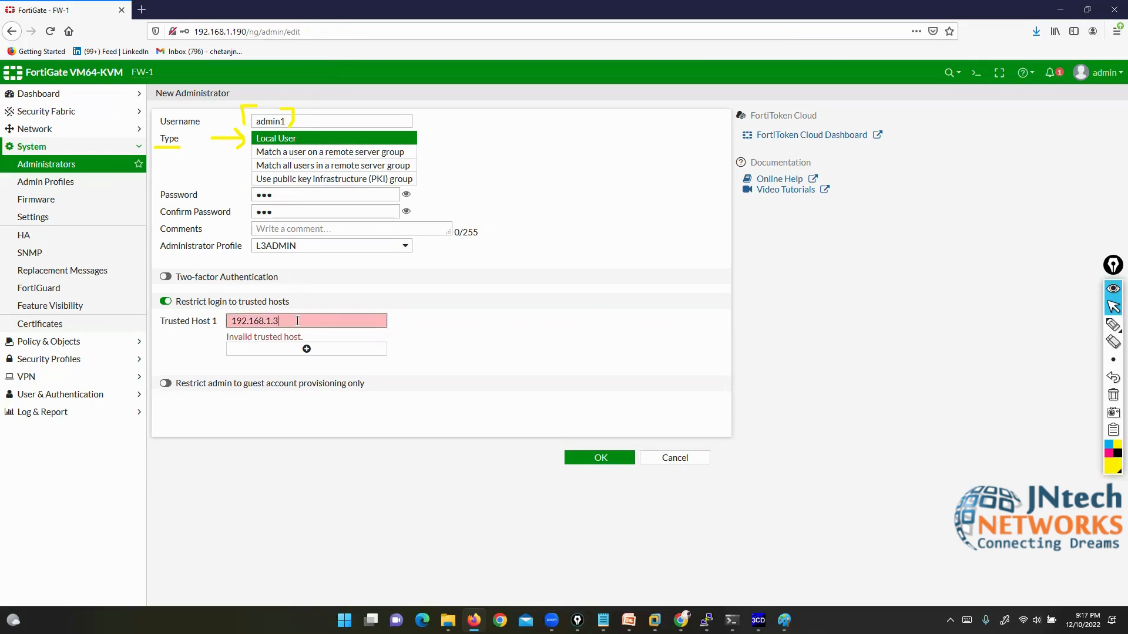
type("/24")
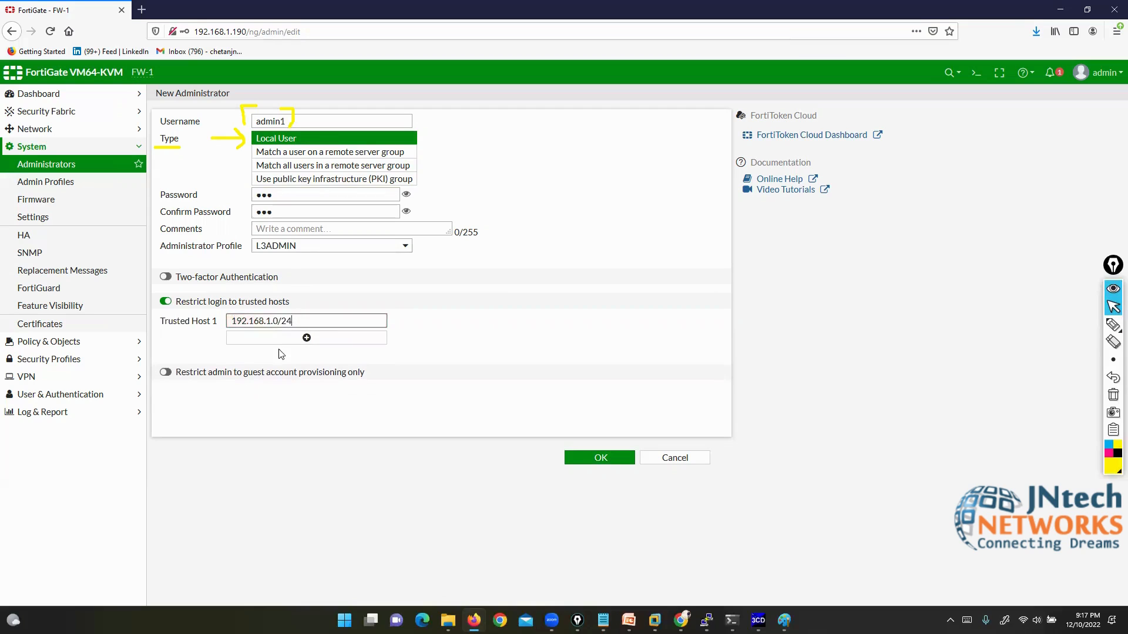
Step: Add a second trusted host, then disable the restriction and save admin1 without storing the login
left_click(278, 341)
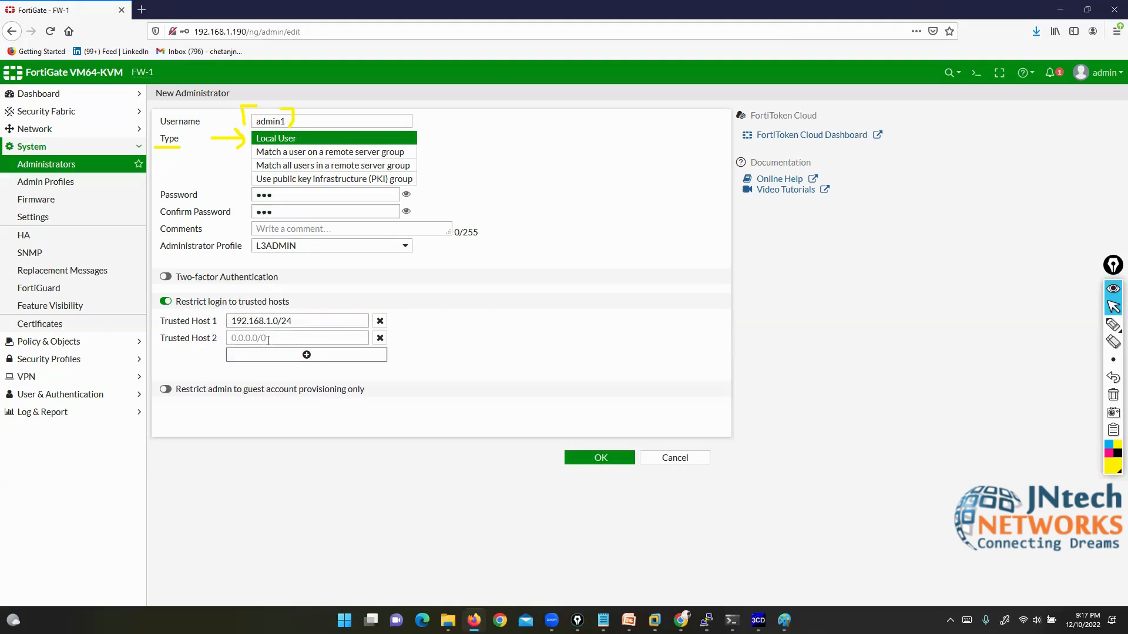
left_click(167, 302)
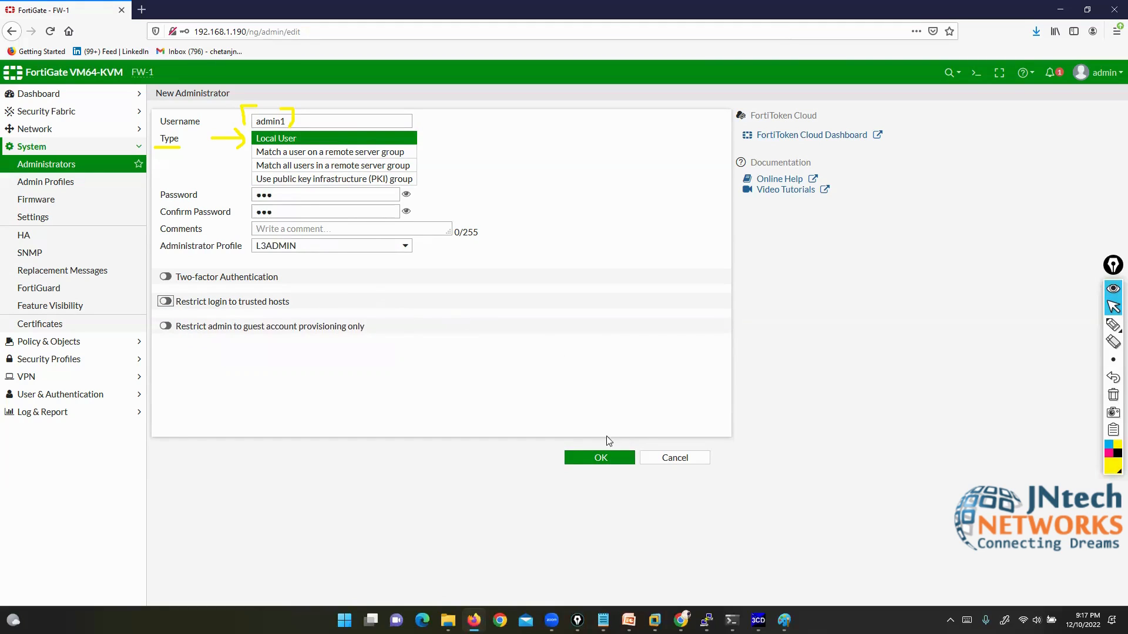
left_click(608, 462)
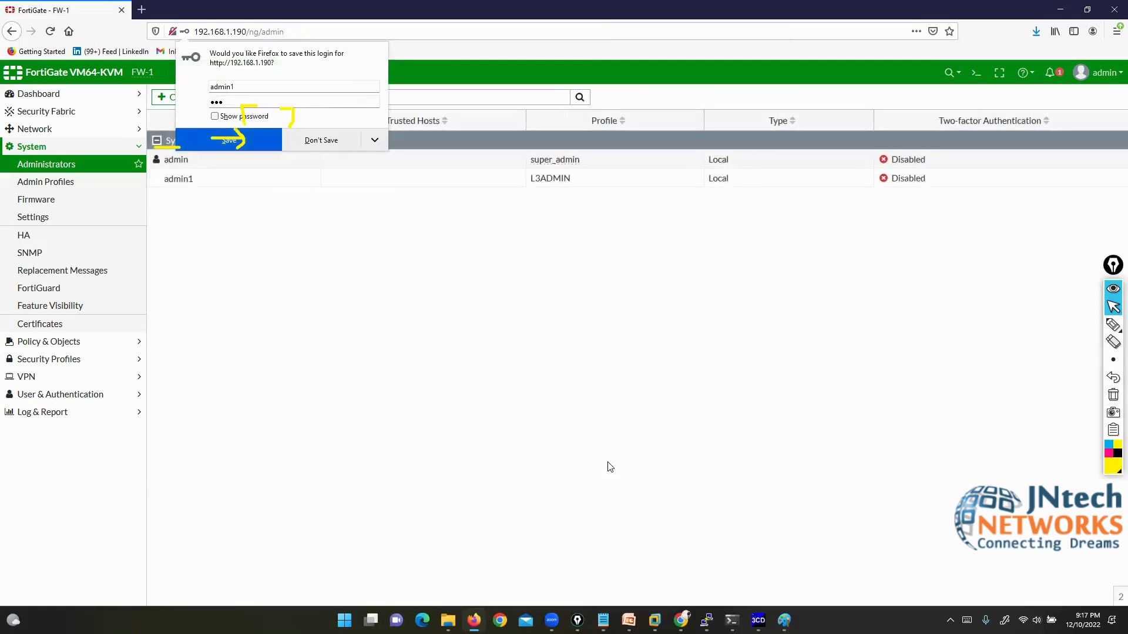
left_click(320, 140)
Step: Start a new administrator named admin2 and enter its password and confirmation
left_click(1112, 392)
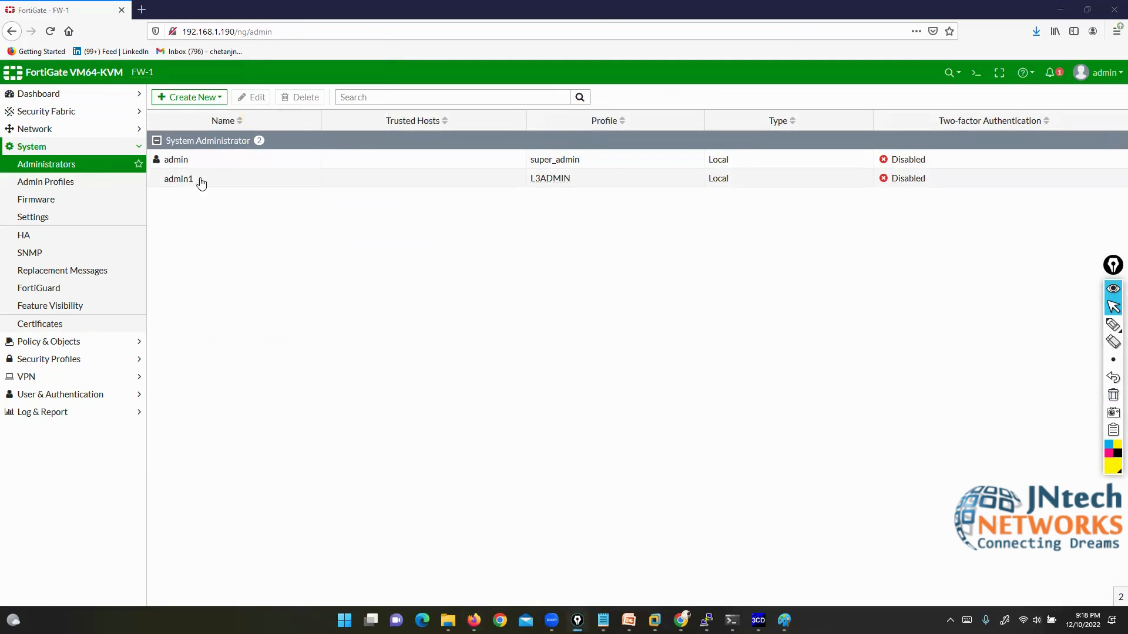
left_click(184, 183)
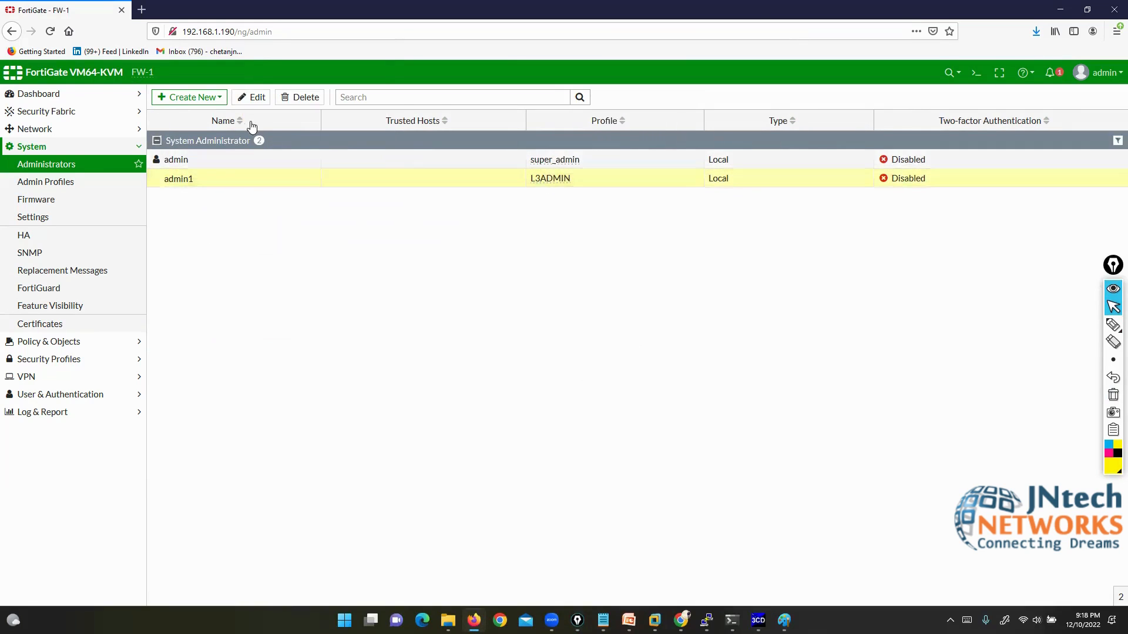
left_click(190, 97)
left_click(176, 112)
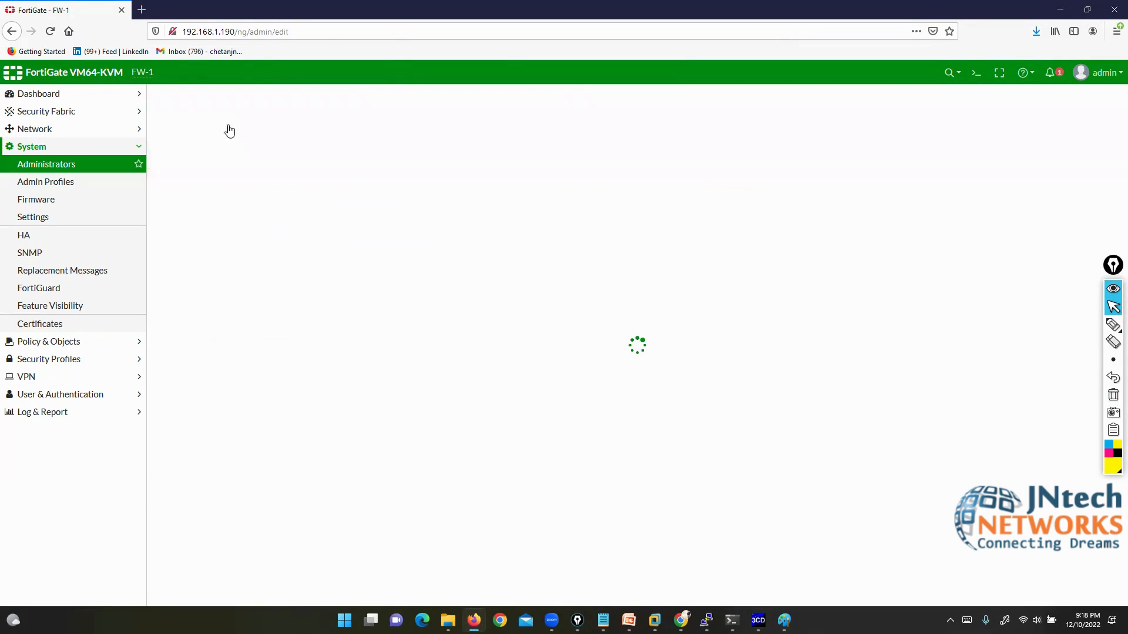
left_click_drag(294, 118, 222, 120)
type("admin2")
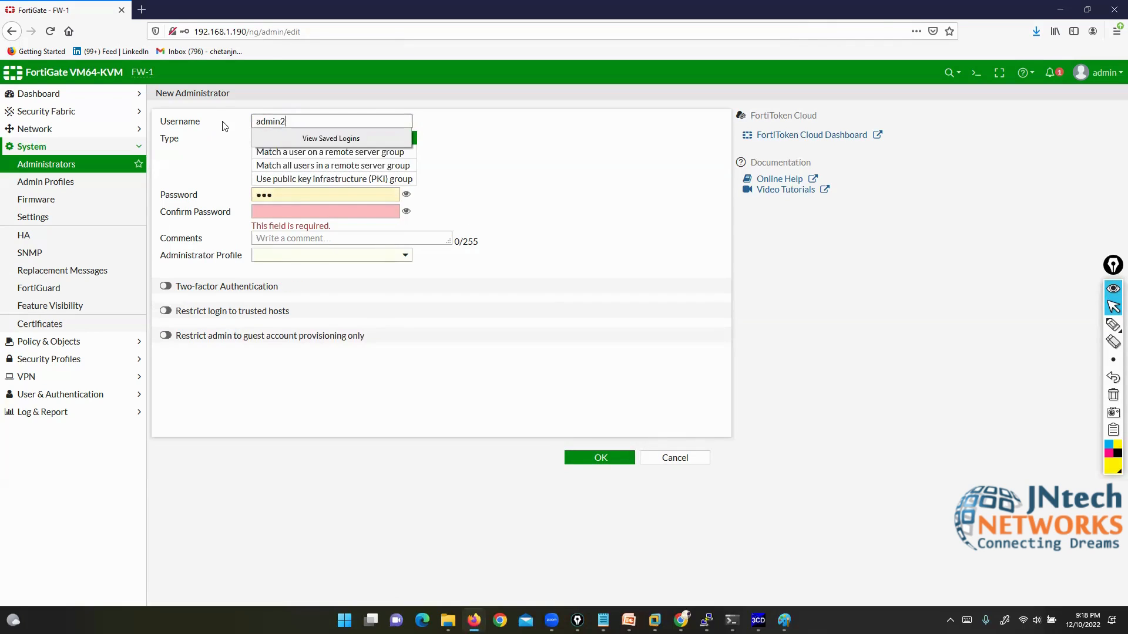
left_click(282, 195)
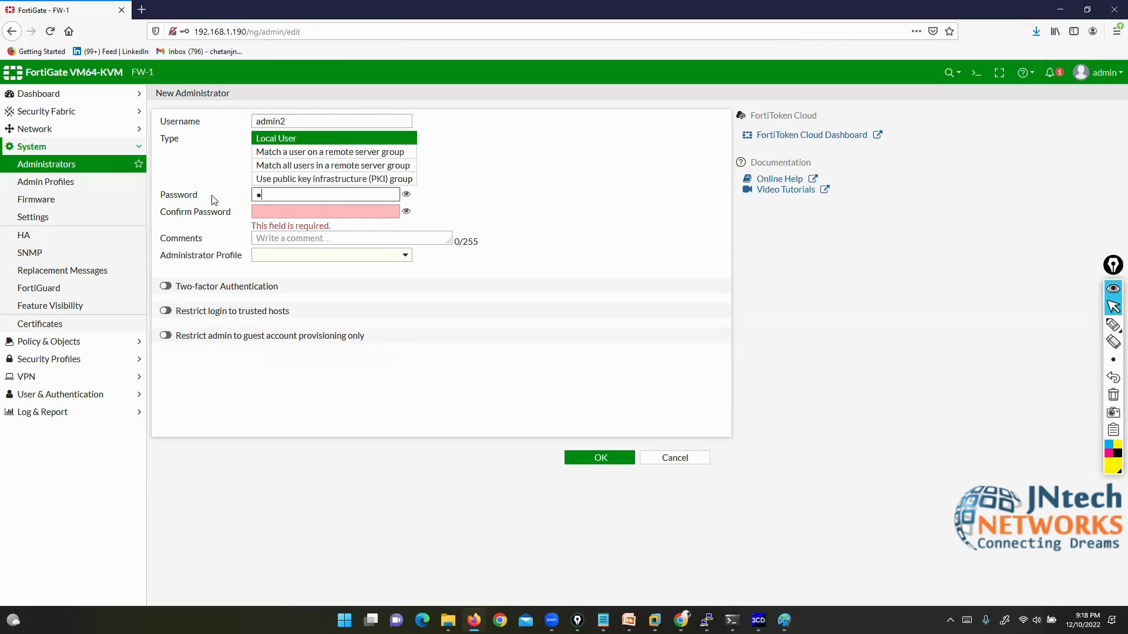
left_click(264, 212)
type("123")
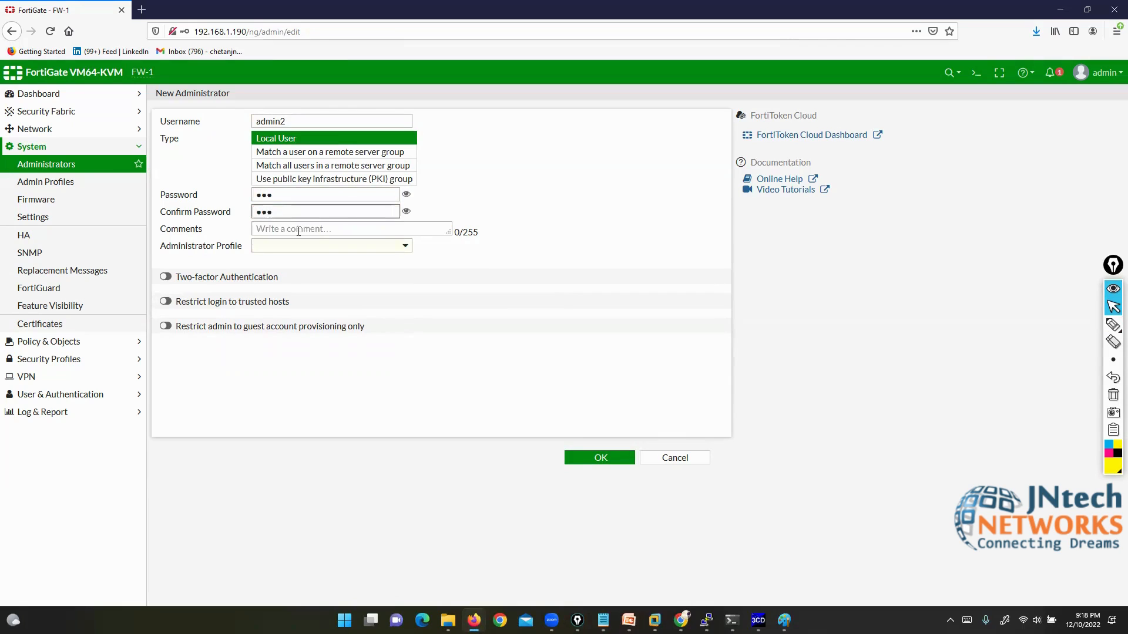
Step: Assign admin2 the L1ADMIN profile, save it, and review admin1 and admin2 in the list
left_click(328, 247)
left_click(283, 295)
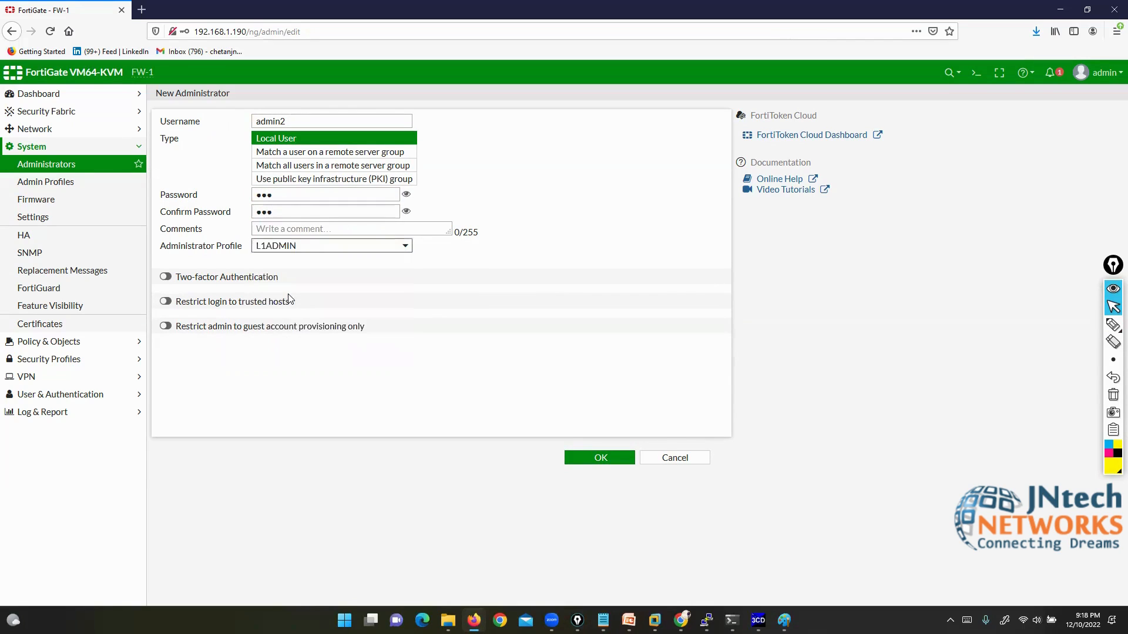
left_click(577, 458)
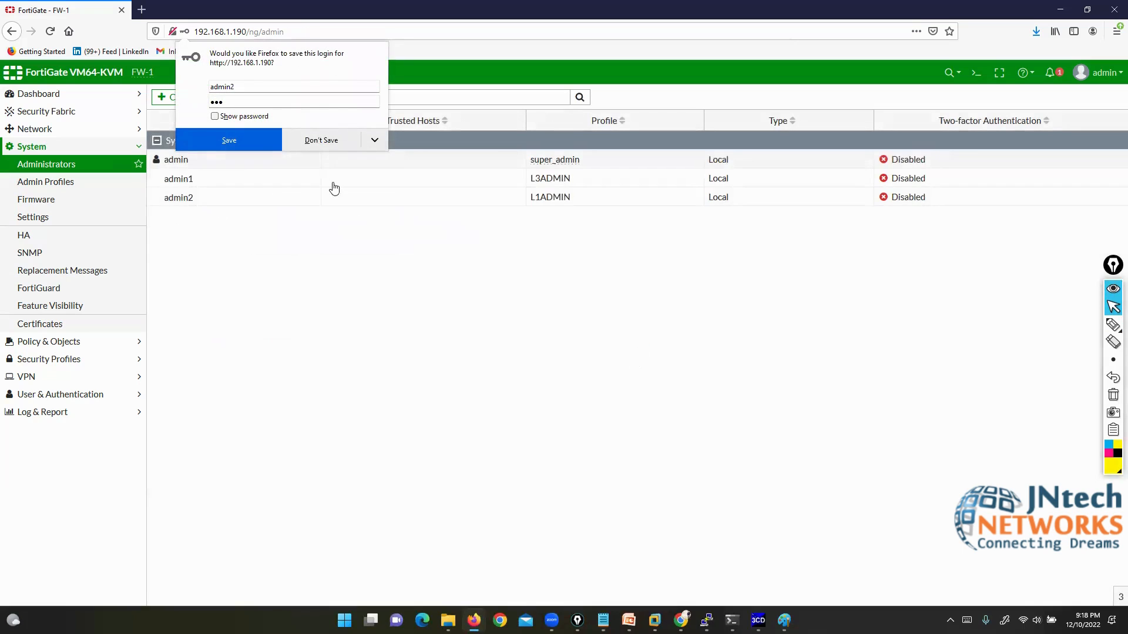
left_click(306, 141)
left_click(244, 178)
left_click(244, 197)
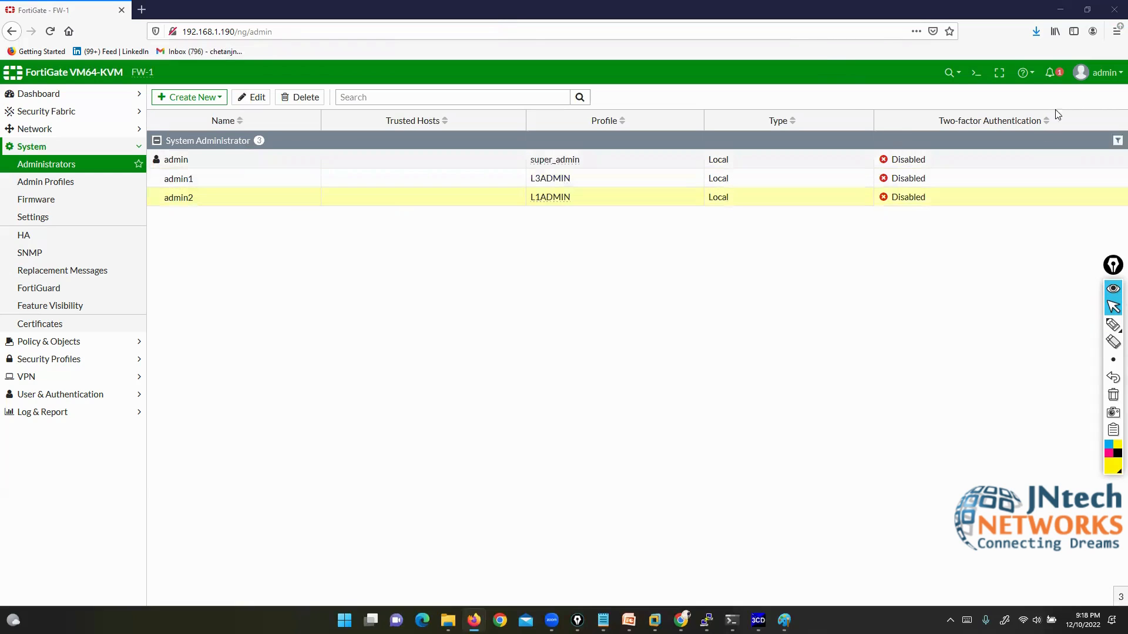
left_click(1100, 72)
Step: Log out and sign in as admin1, skipping the setup prompt and FortiOS 6.4.4 welcome dialog
left_click(1061, 184)
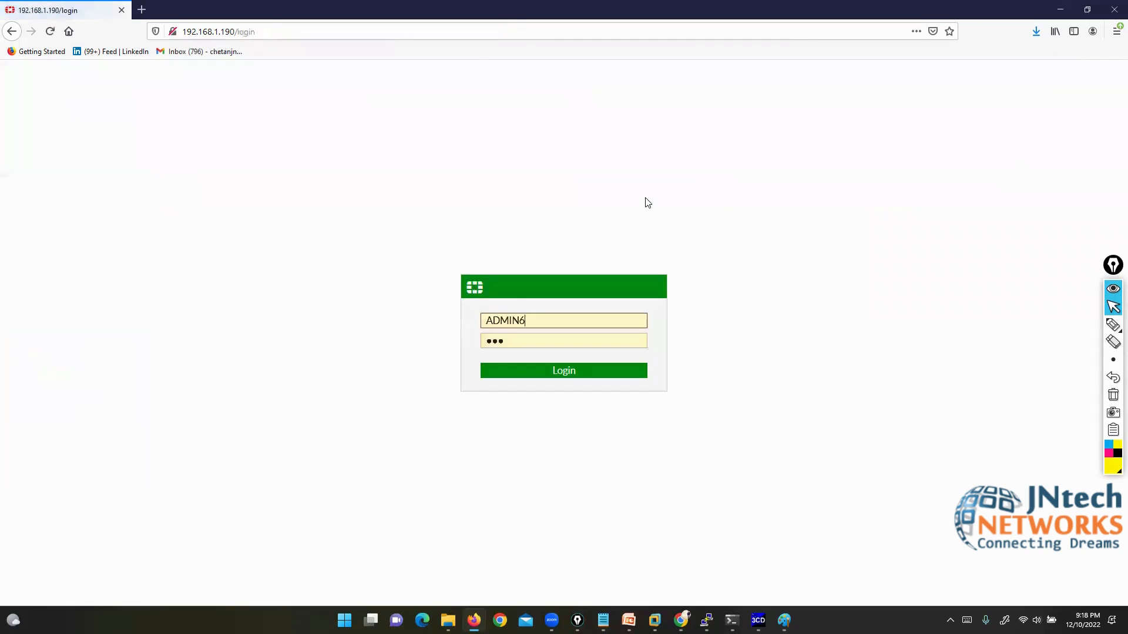
left_click_drag(547, 319, 462, 319)
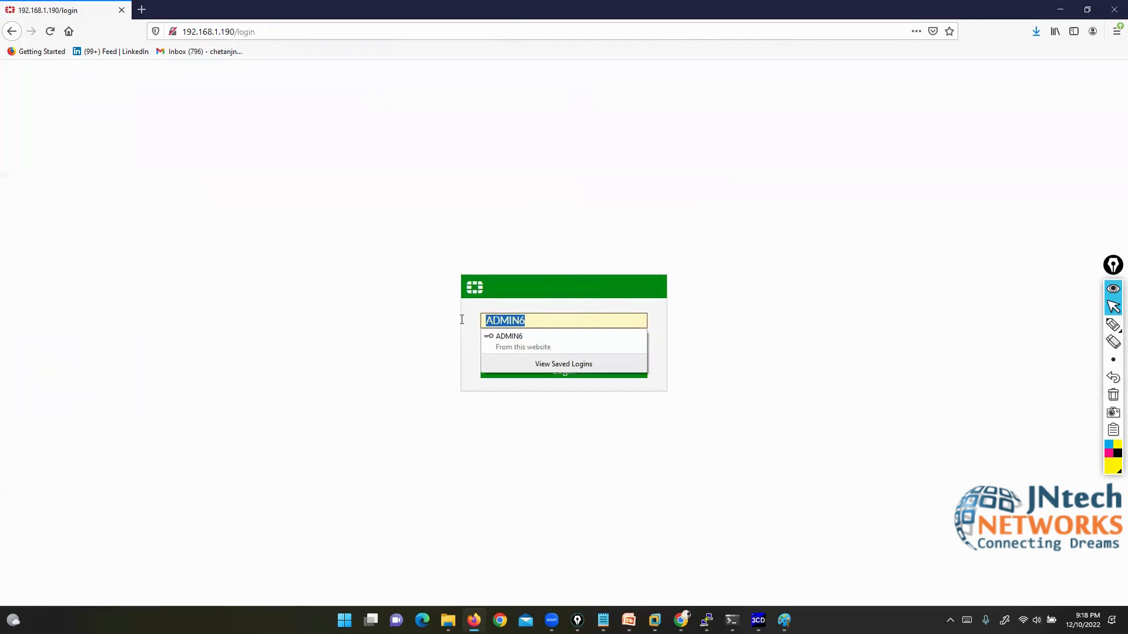
type("admin1")
key("Tab")
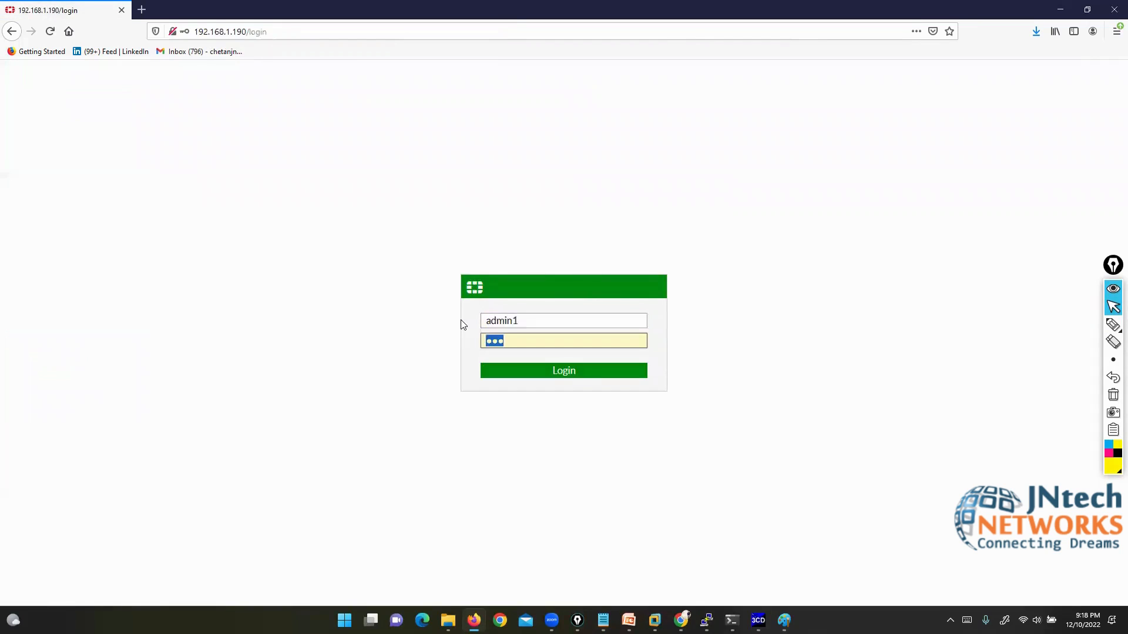
type("123")
key("Return")
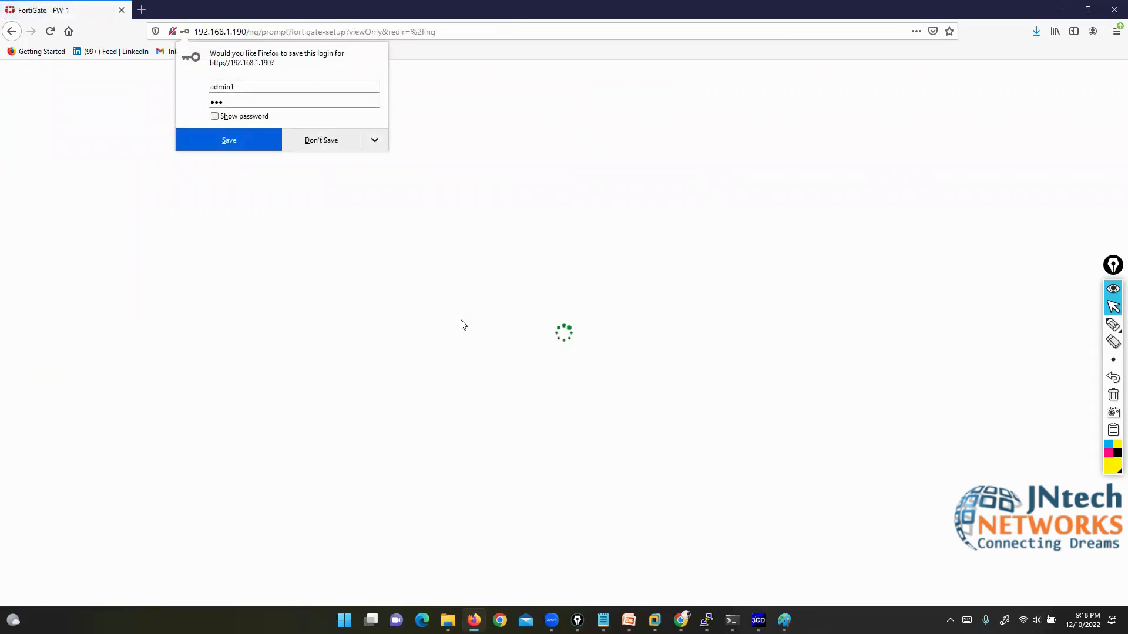
left_click(311, 138)
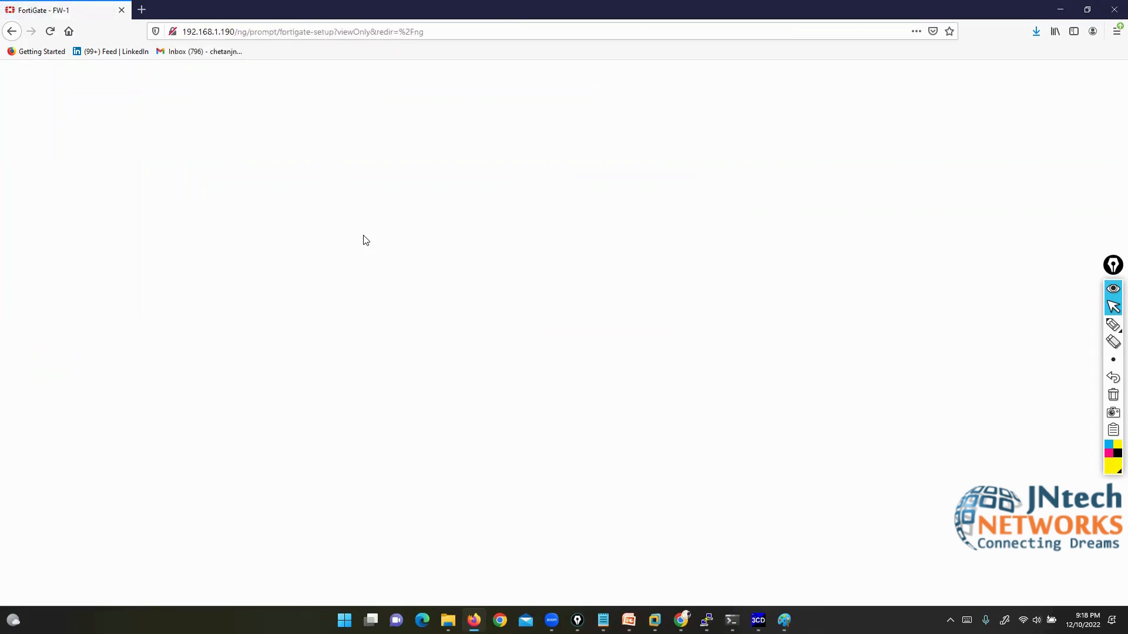
left_click(590, 399)
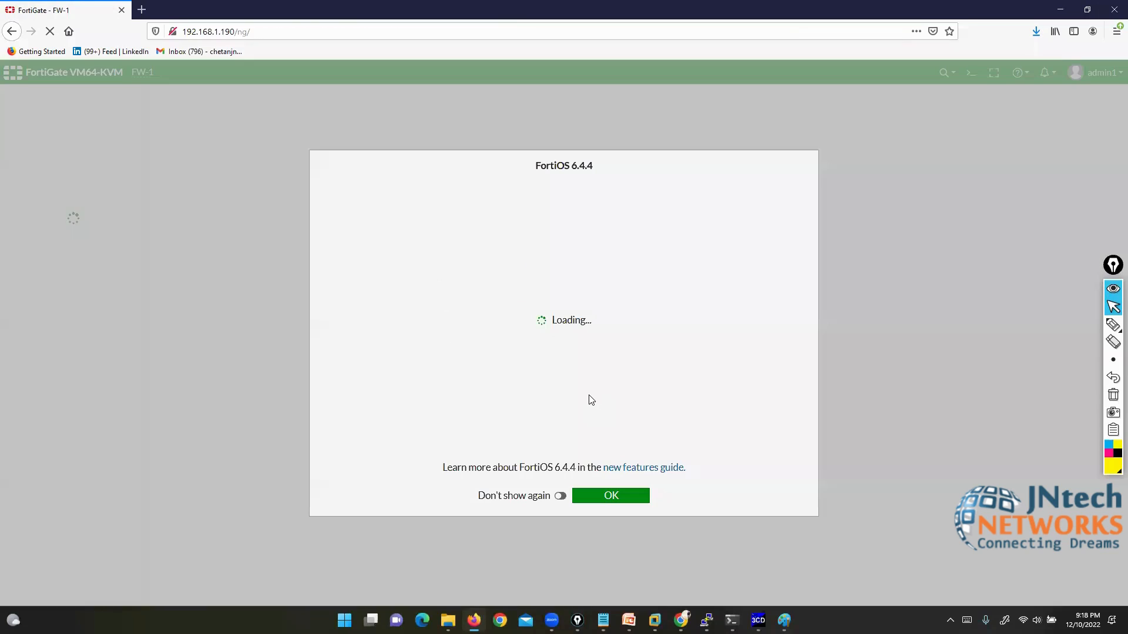
left_click(620, 496)
Step: Annotate the dashboard entry showing admin1 signed in with the L3ADMIN profile
mouse_move(1113, 326)
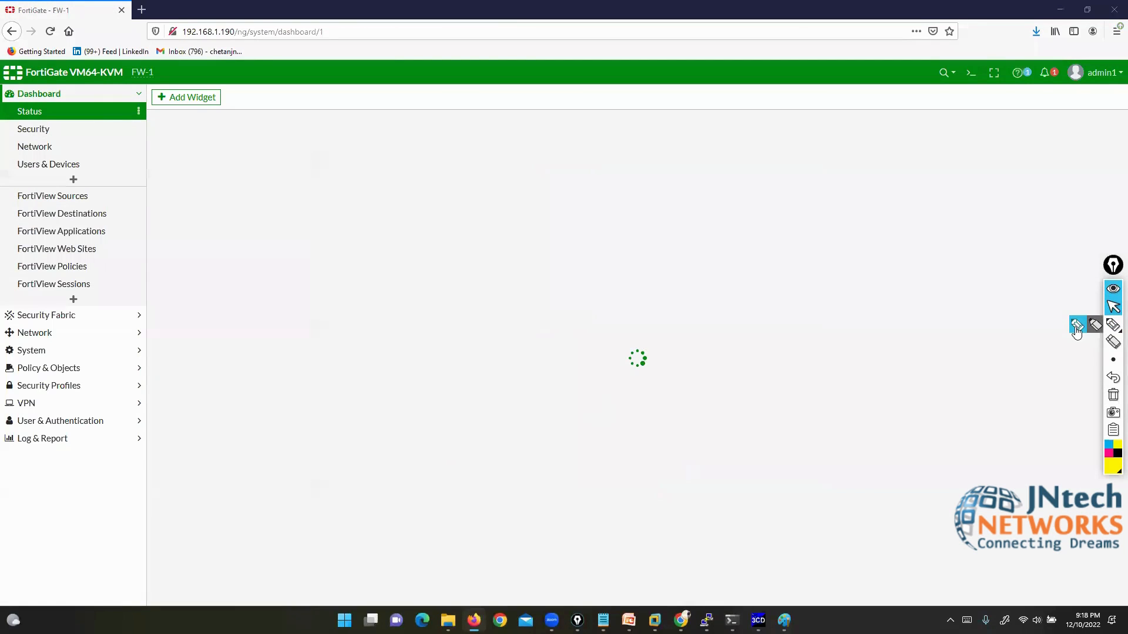
left_click(1096, 327)
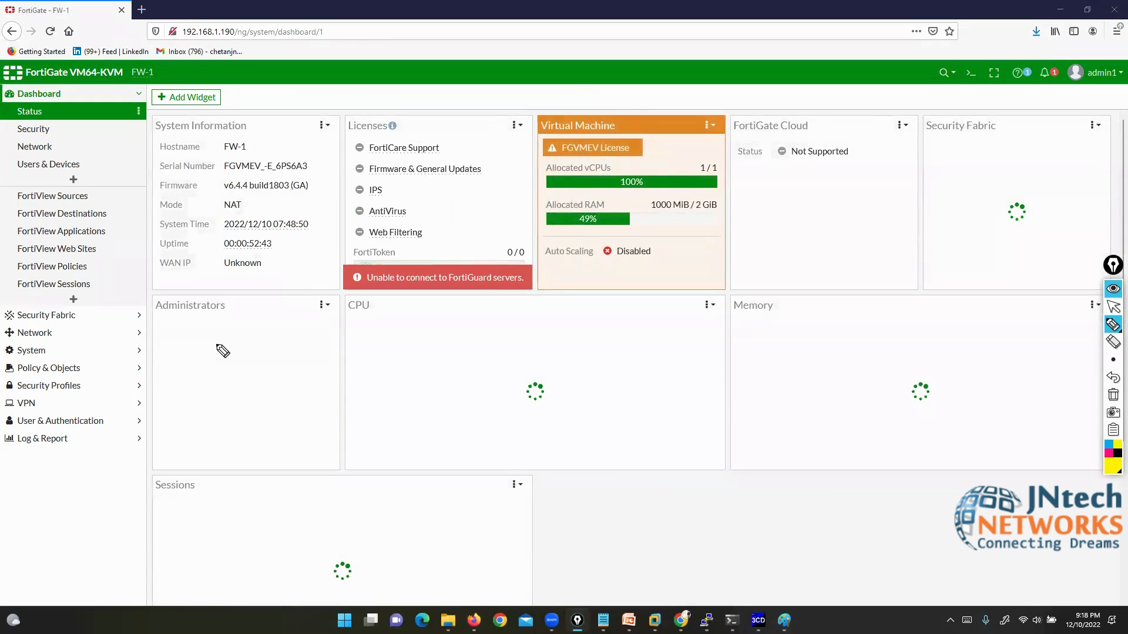
mouse_move(184, 358)
left_mouse_down()
mouse_move(226, 358)
mouse_move(241, 339)
mouse_move(192, 340)
mouse_move(195, 360)
left_mouse_up()
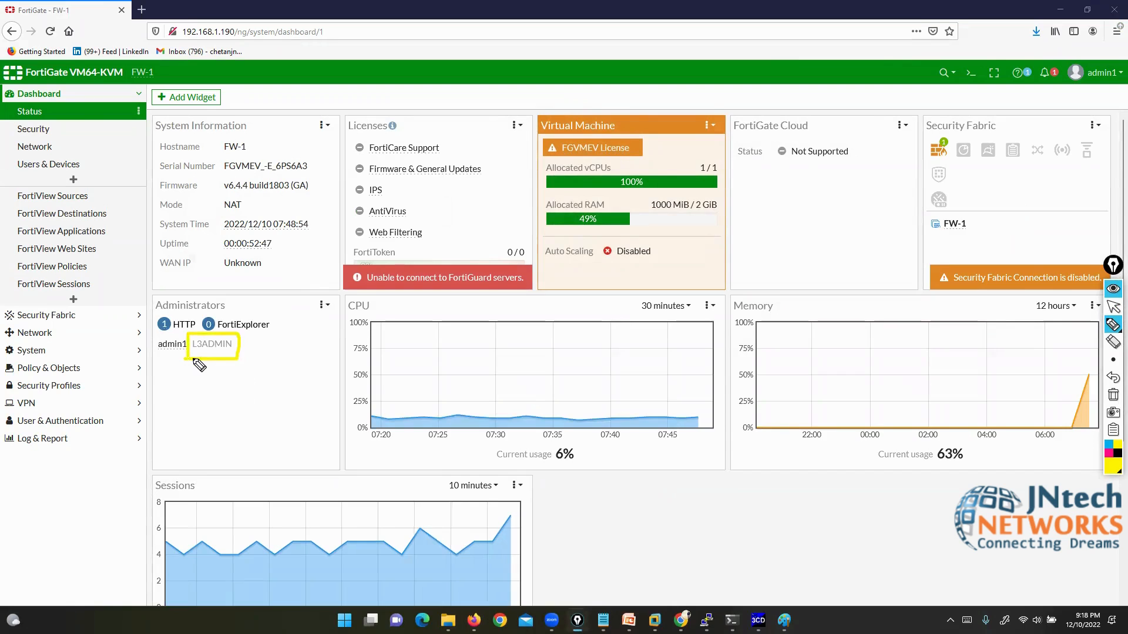
left_click_drag(146, 405, 166, 356)
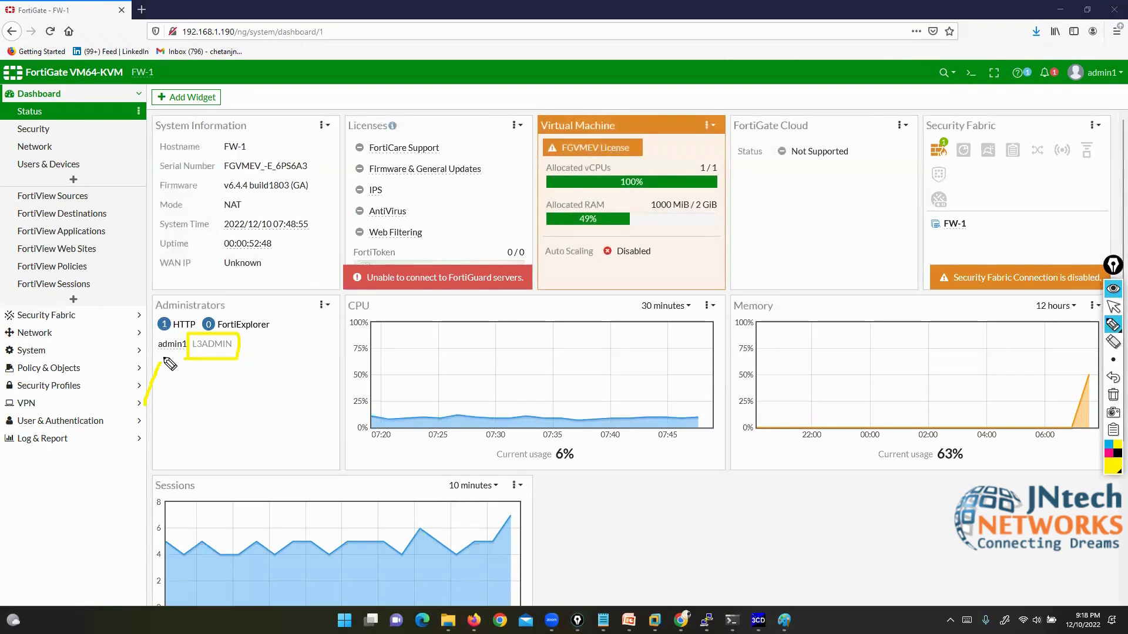
left_click(1113, 394)
left_click(1113, 306)
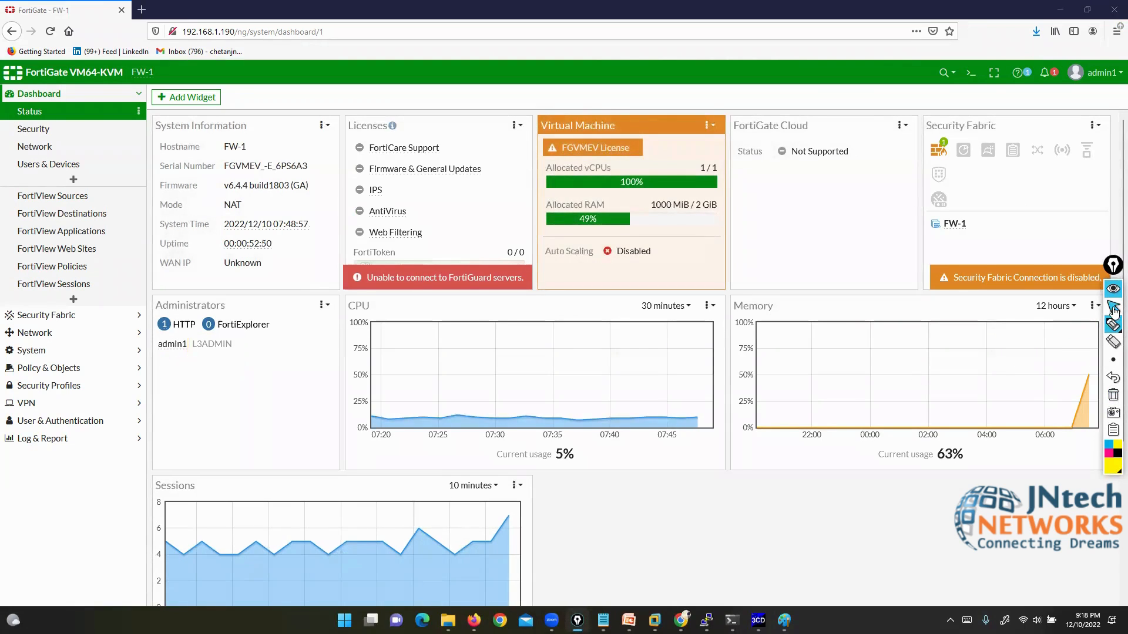
Step: Open port2 for editing under Network > Interfaces and start a new firewall policy
left_click(47, 335)
left_click(52, 151)
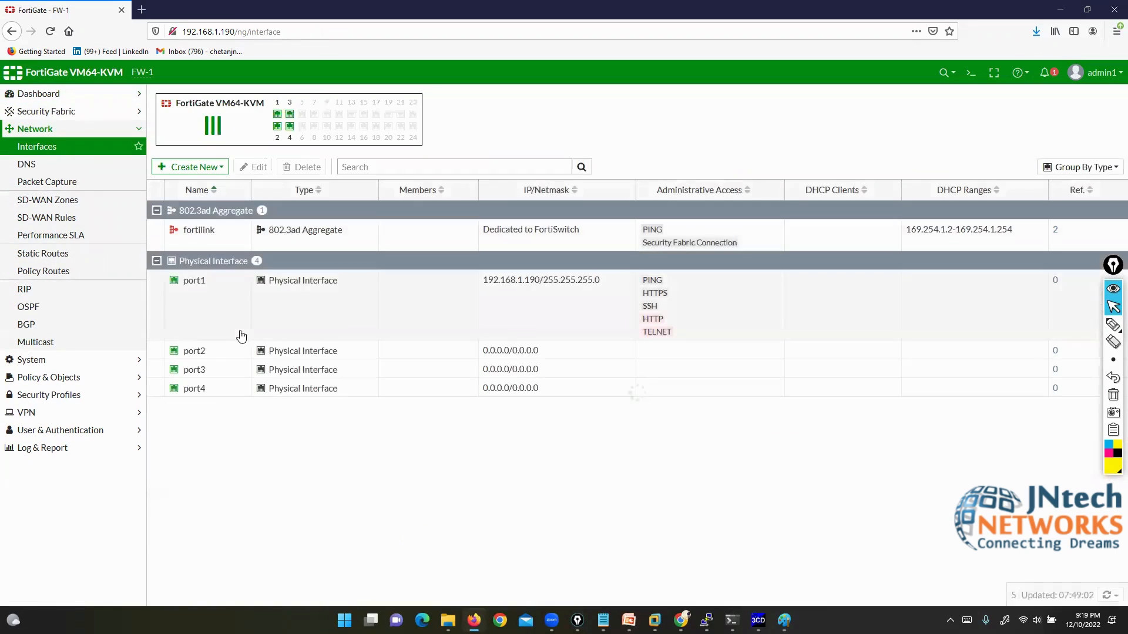
left_click(231, 353)
left_click(253, 167)
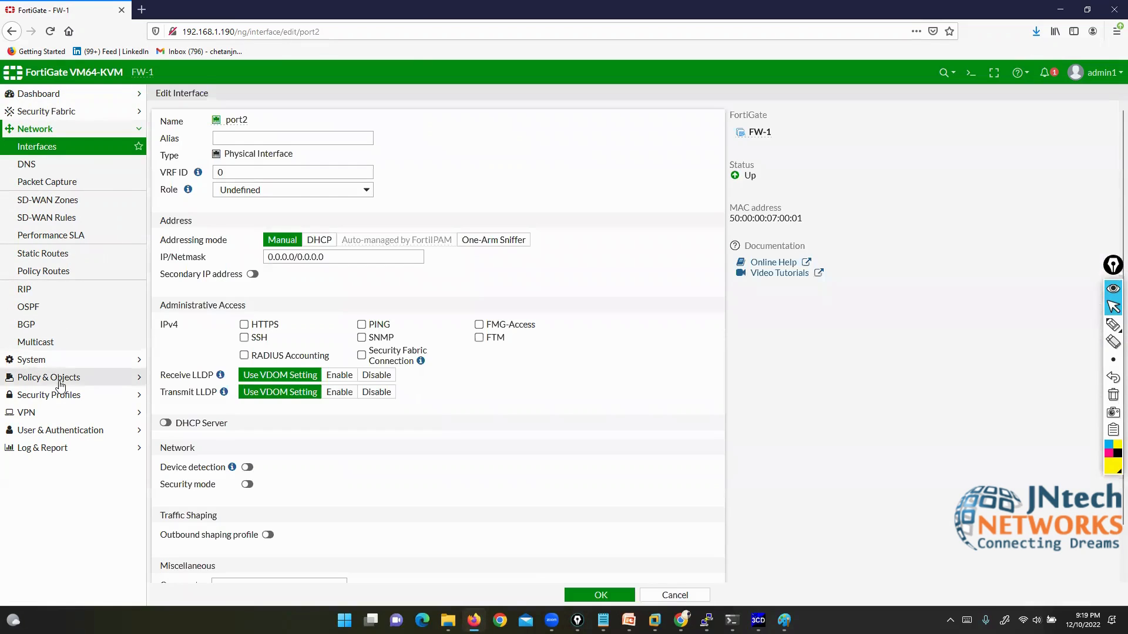
left_click(53, 378)
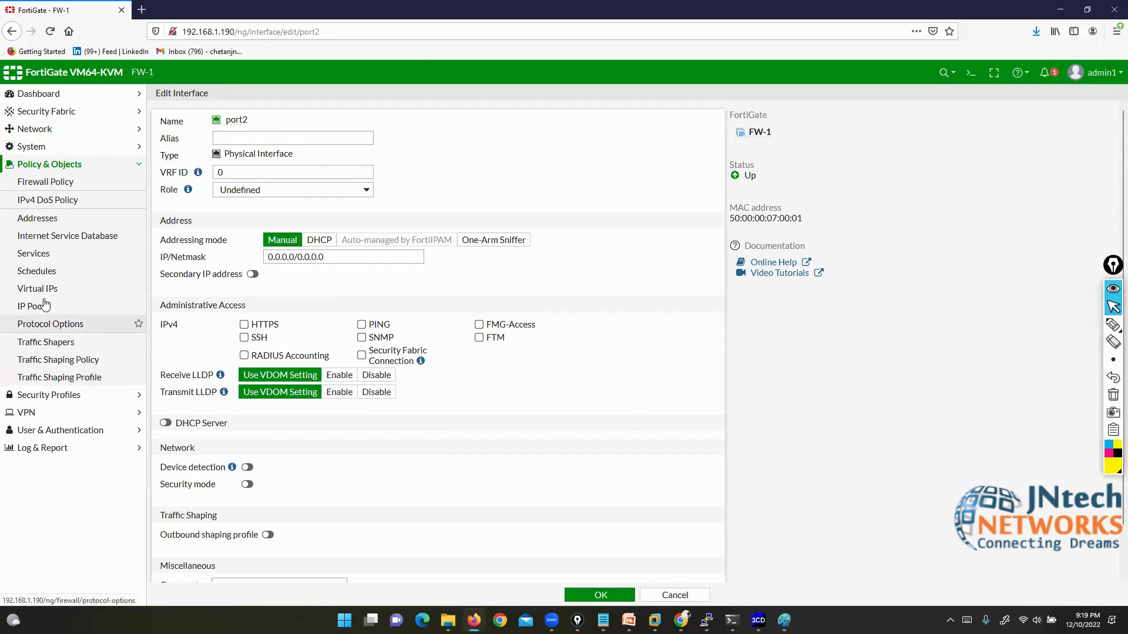
left_click(36, 182)
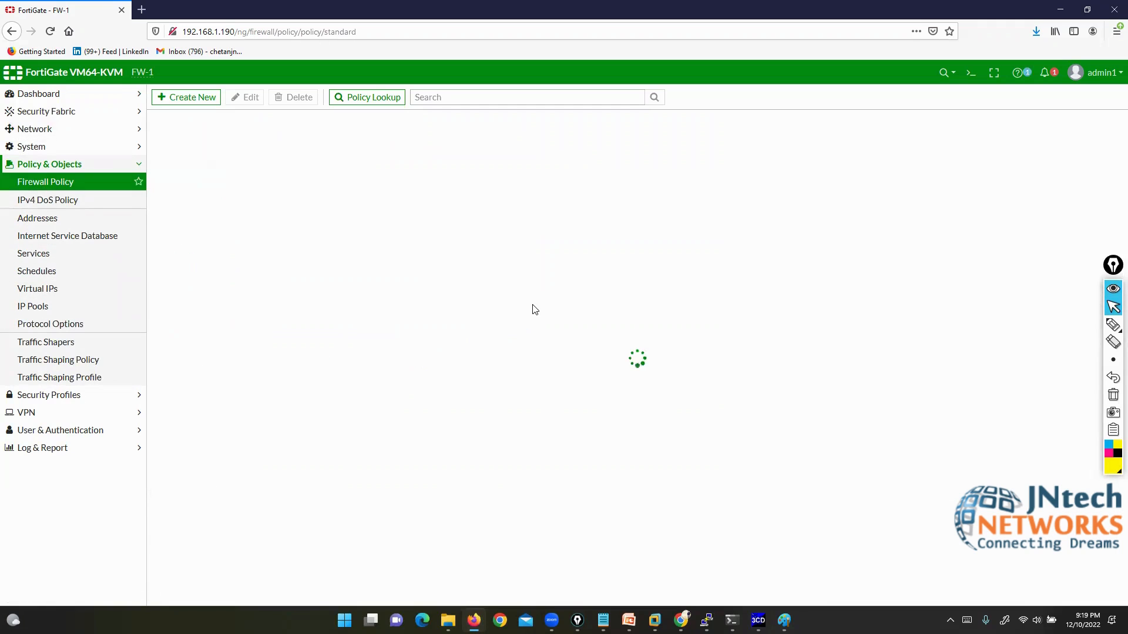
left_click(172, 97)
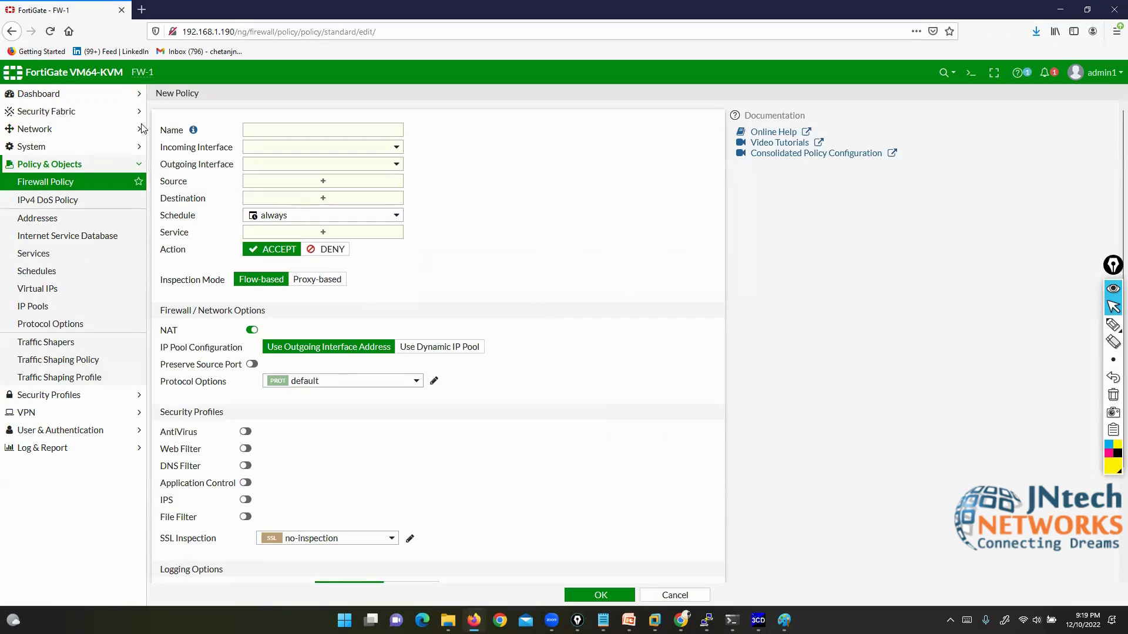
Step: Check the Create New administrator options under System > Administrators, then log out of admin1
left_click(52, 148)
left_click(52, 164)
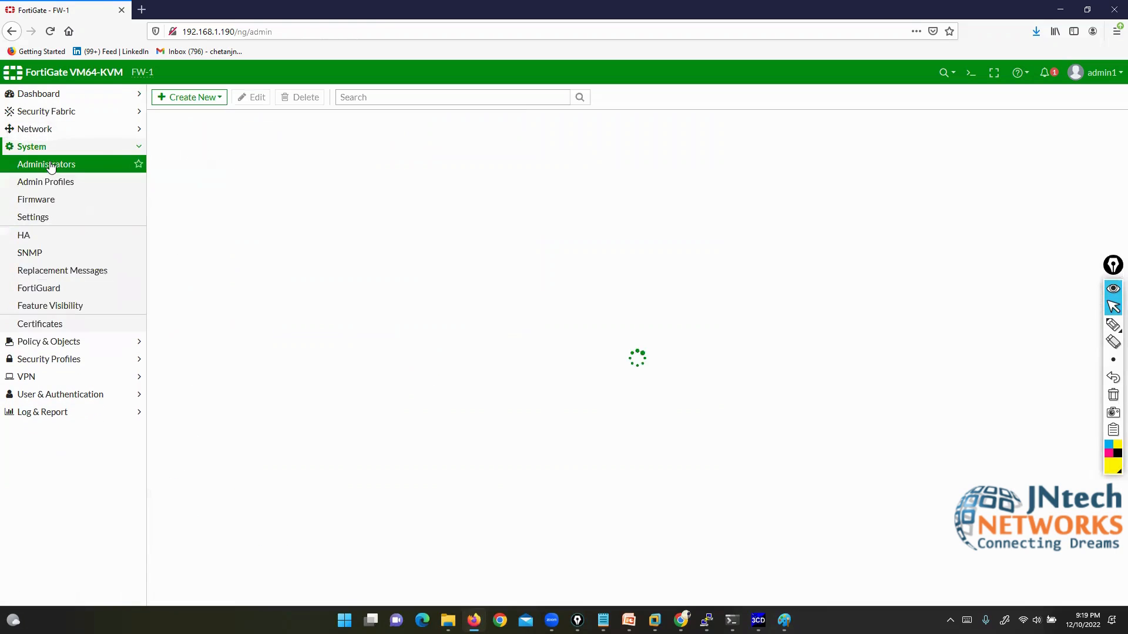
left_click(185, 97)
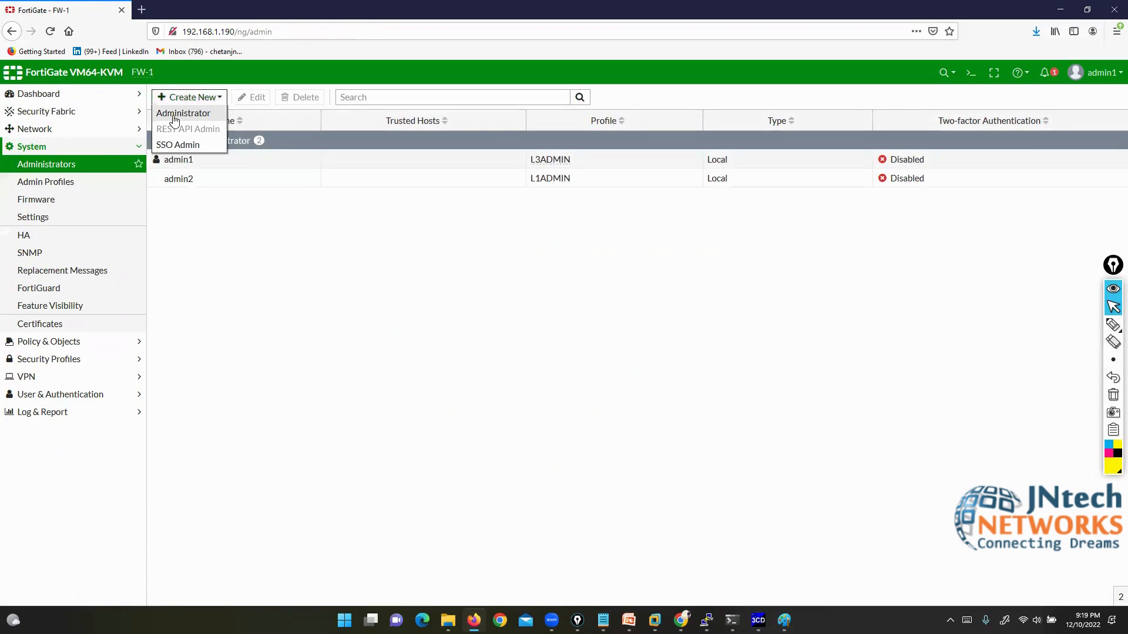
left_click(409, 374)
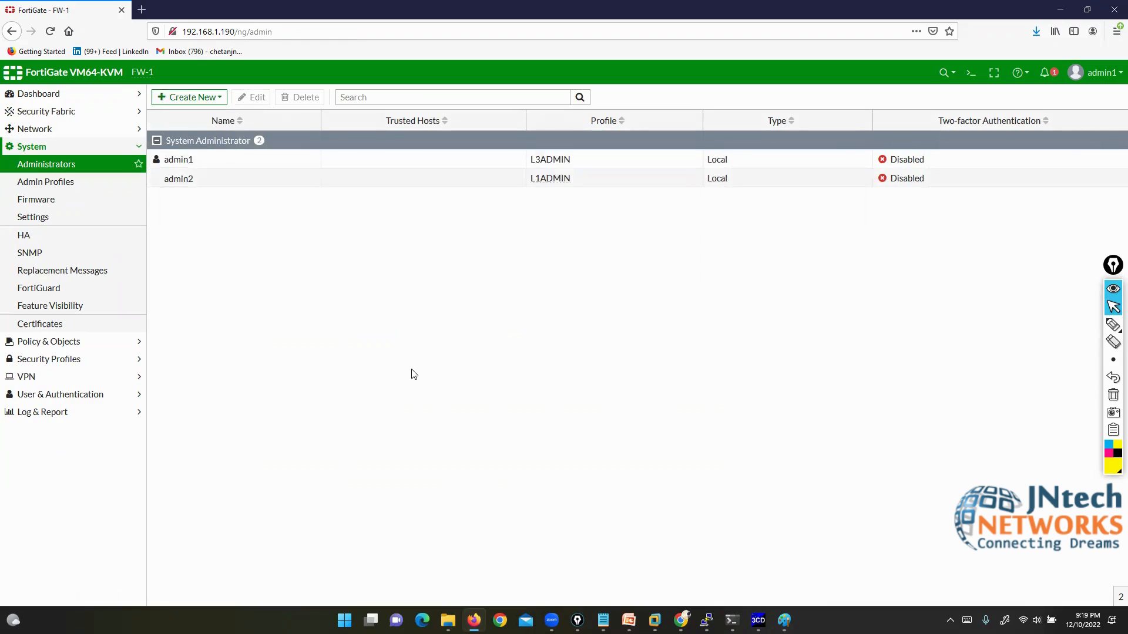
left_click(1095, 73)
left_click(1057, 185)
Step: Sign in as admin2, declining the browser save and skipping the setup and welcome dialogs
left_click_drag(526, 321, 443, 320)
type("admin2")
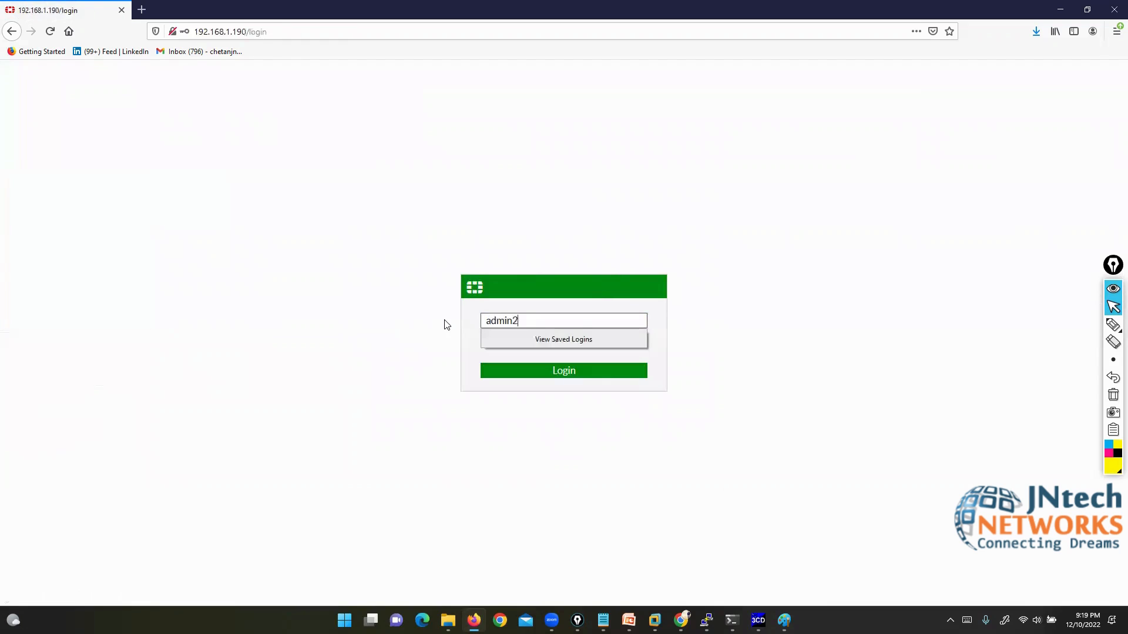
key("Tab")
type("123")
key("Return")
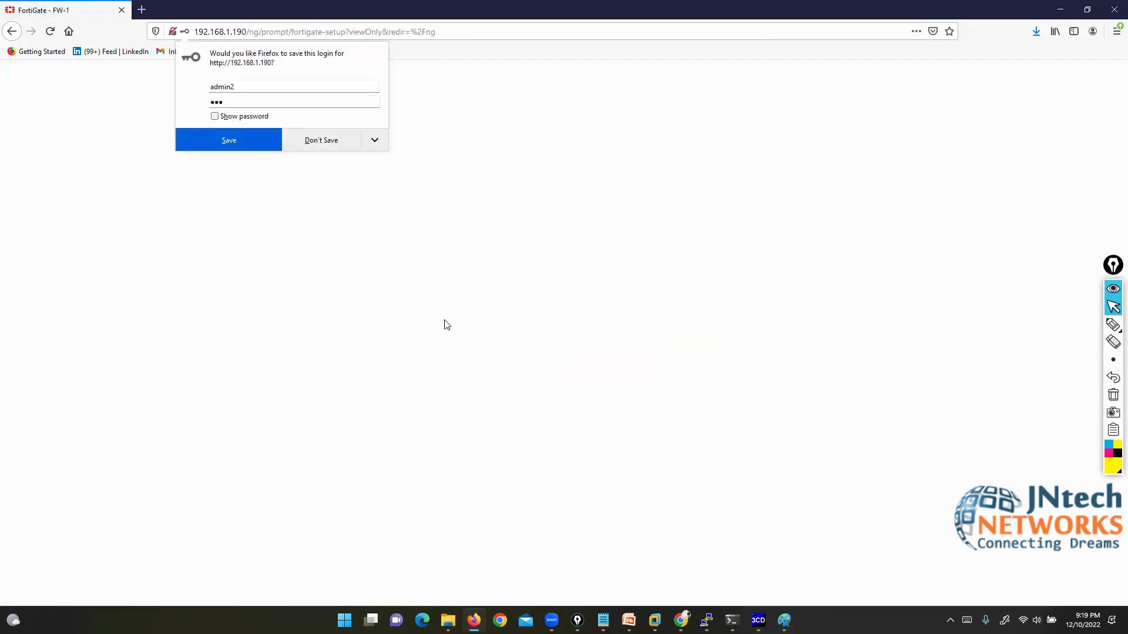
left_click(321, 140)
left_click(626, 394)
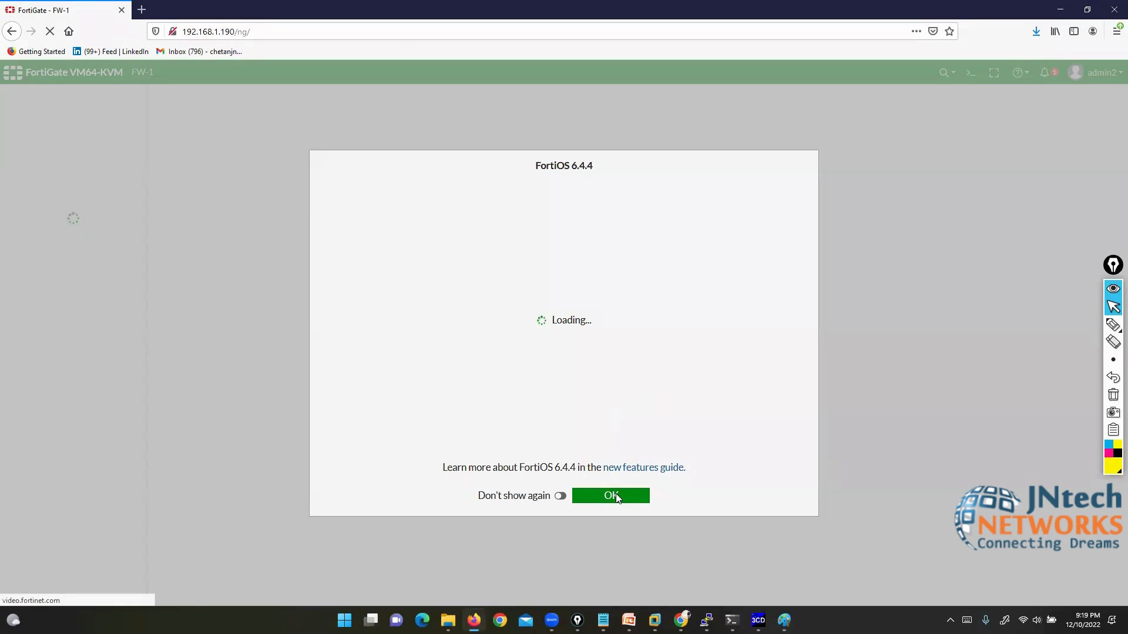
left_click(617, 497)
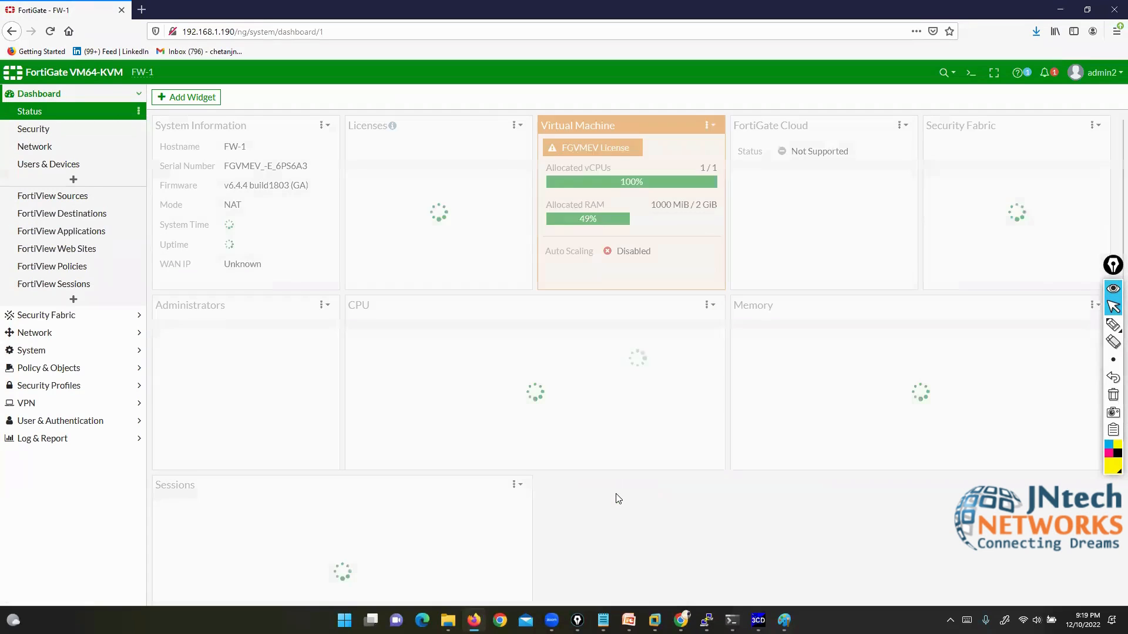
Step: Highlight admin2 and its L1ADMIN profile on the dashboard, then clear the annotations
mouse_move(1113, 326)
left_click(1077, 324)
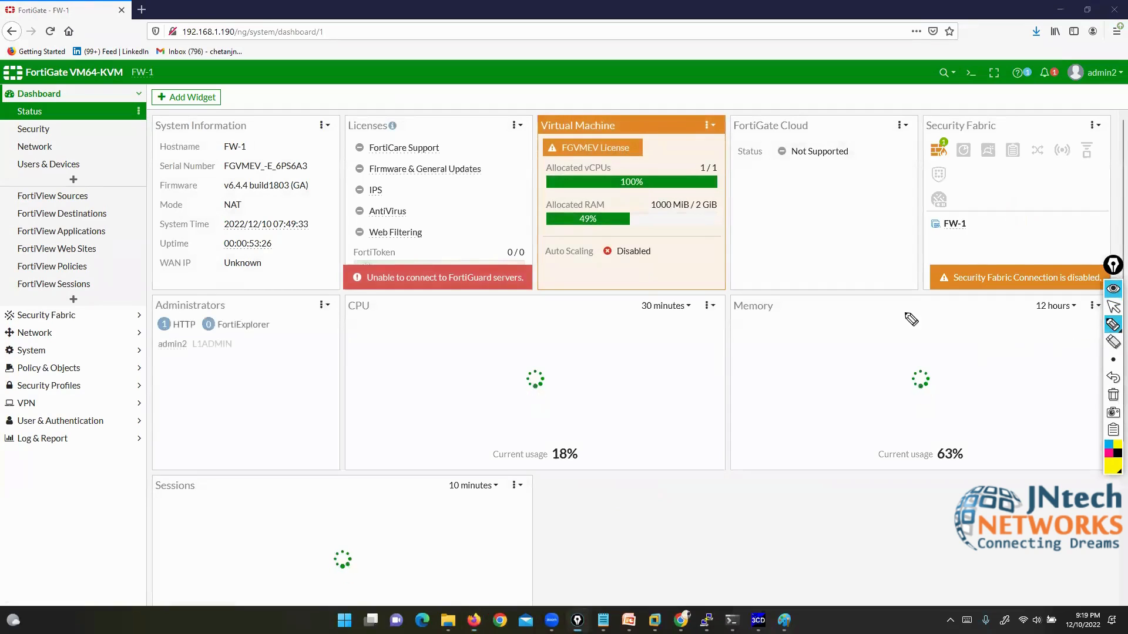
mouse_move(151, 354)
left_mouse_down()
mouse_move(176, 354)
mouse_move(199, 412)
left_mouse_up()
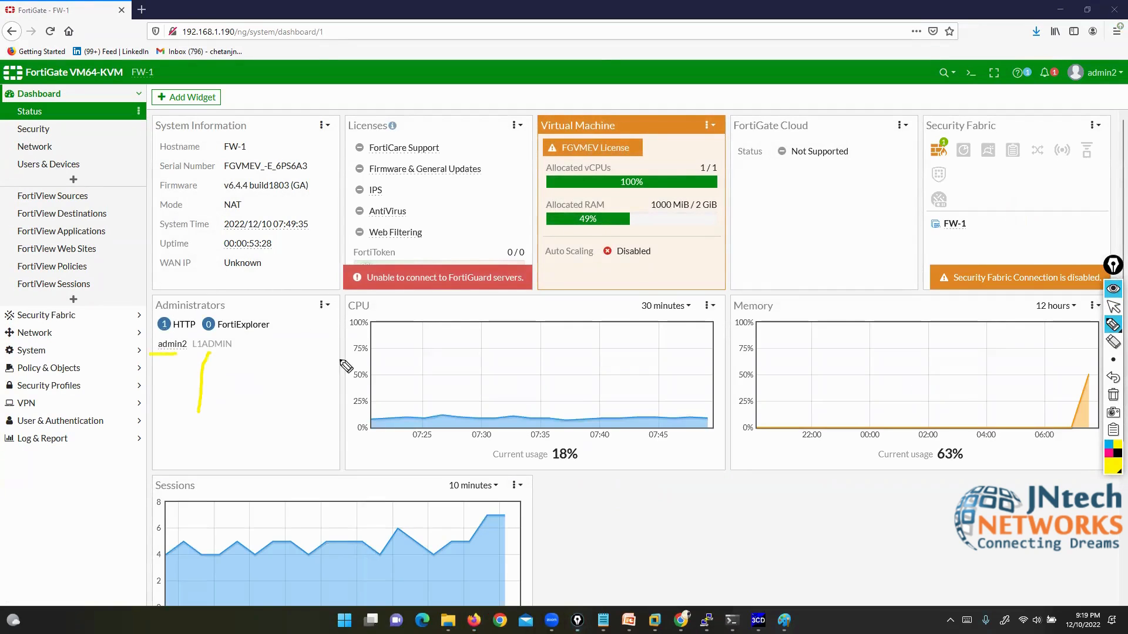
left_click(1113, 306)
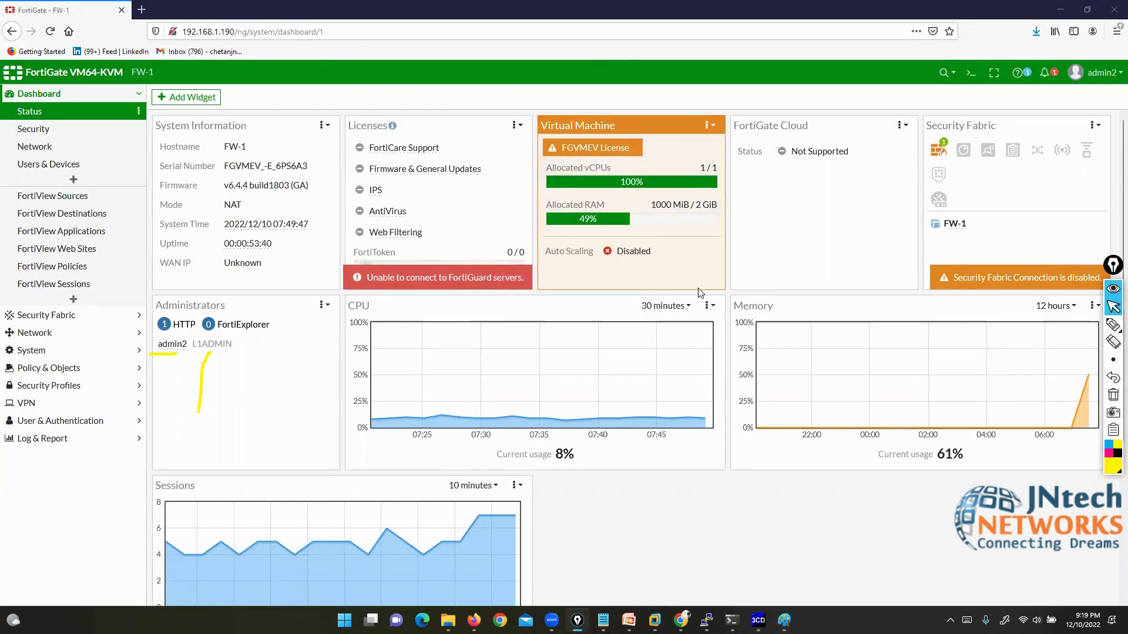
left_click(1113, 395)
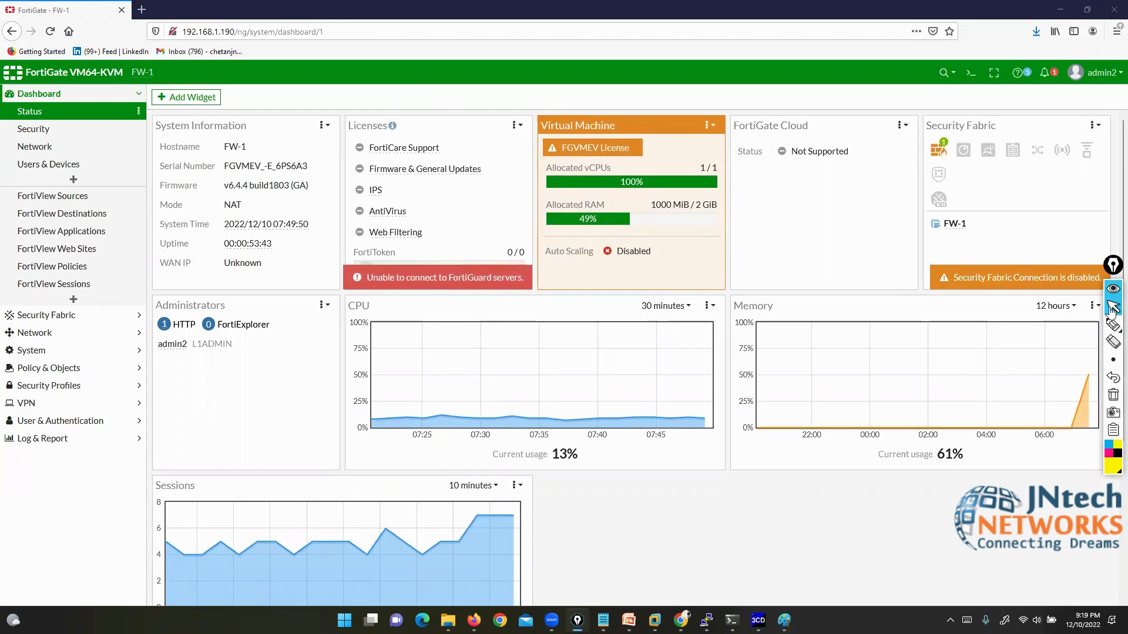
left_click(1095, 72)
Step: Select port2 under Network > Interfaces, then view the Firewall Policy list showing only Implicit Deny
left_click(24, 332)
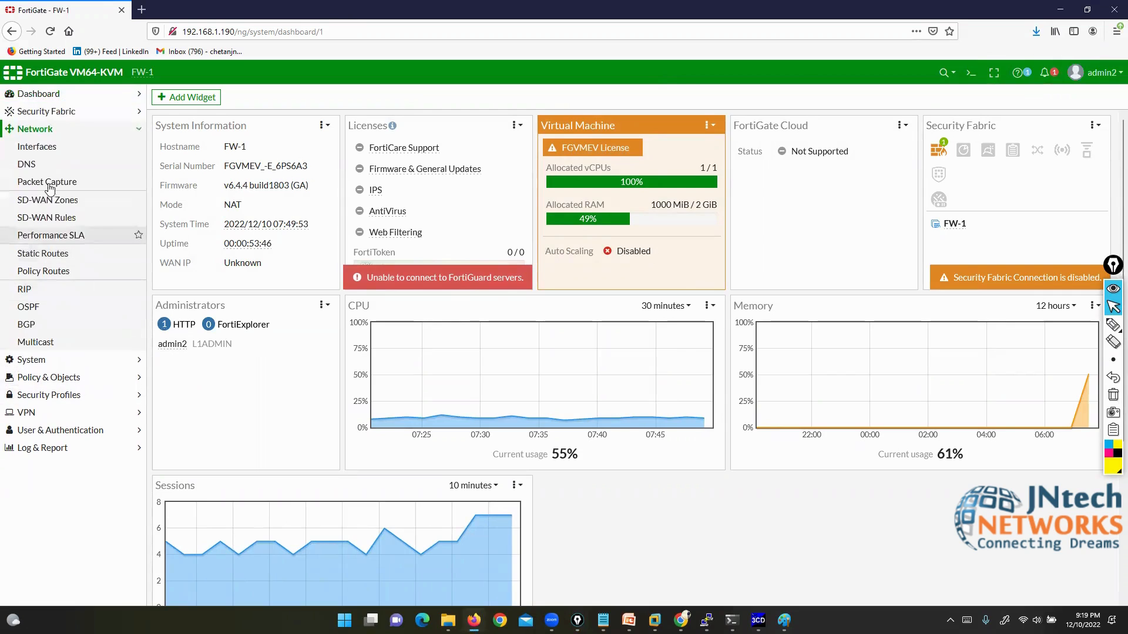
left_click(56, 152)
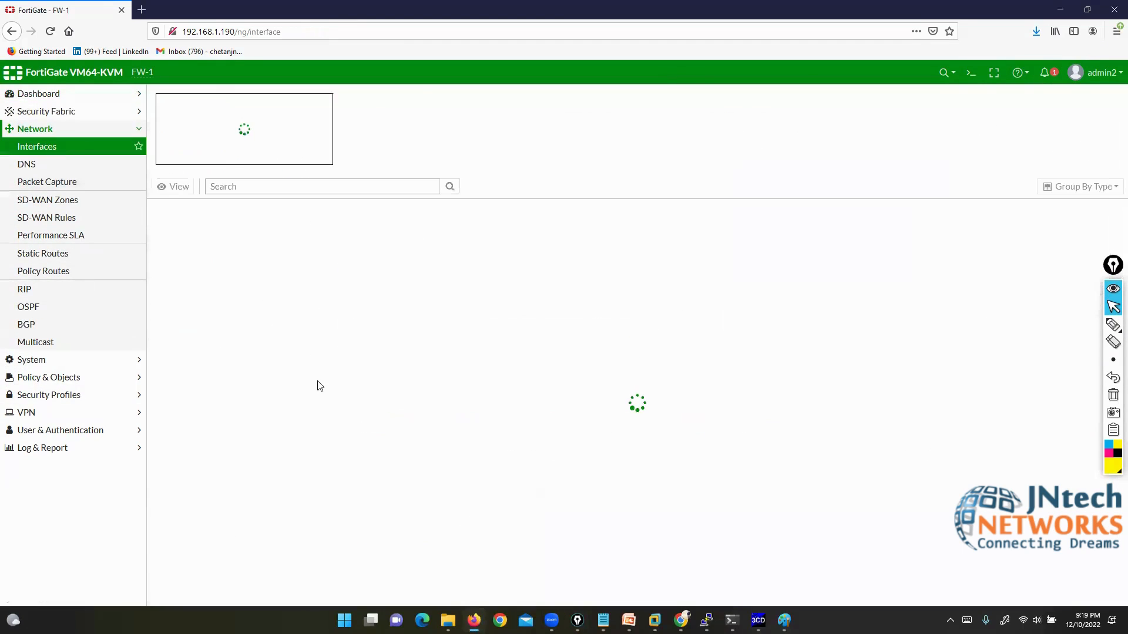
left_click(191, 353)
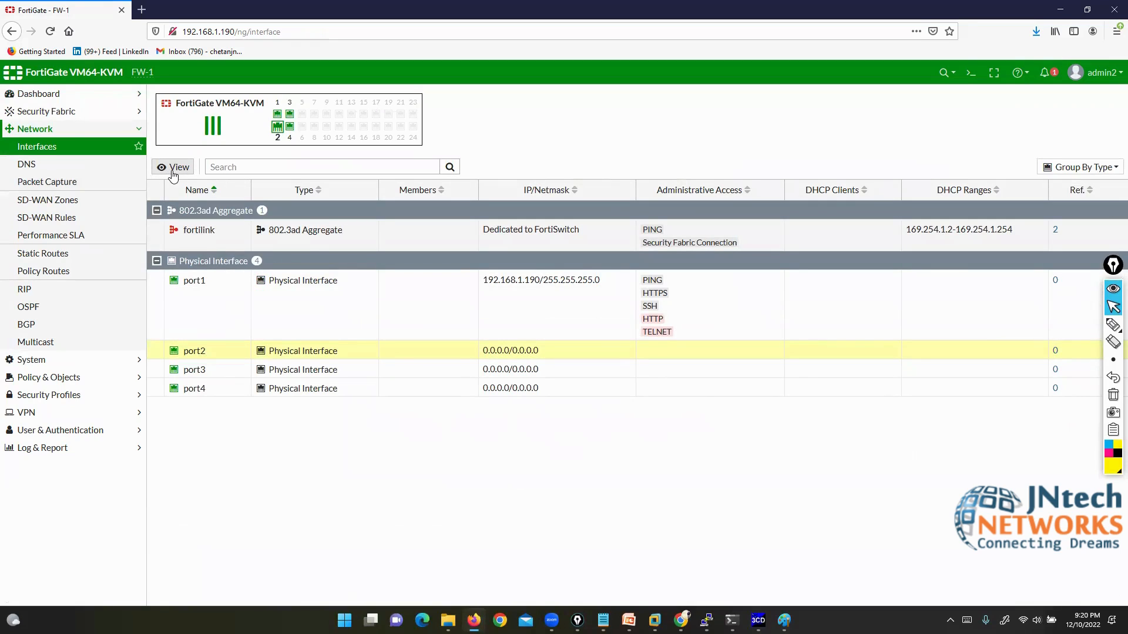
left_click(49, 379)
left_click(88, 183)
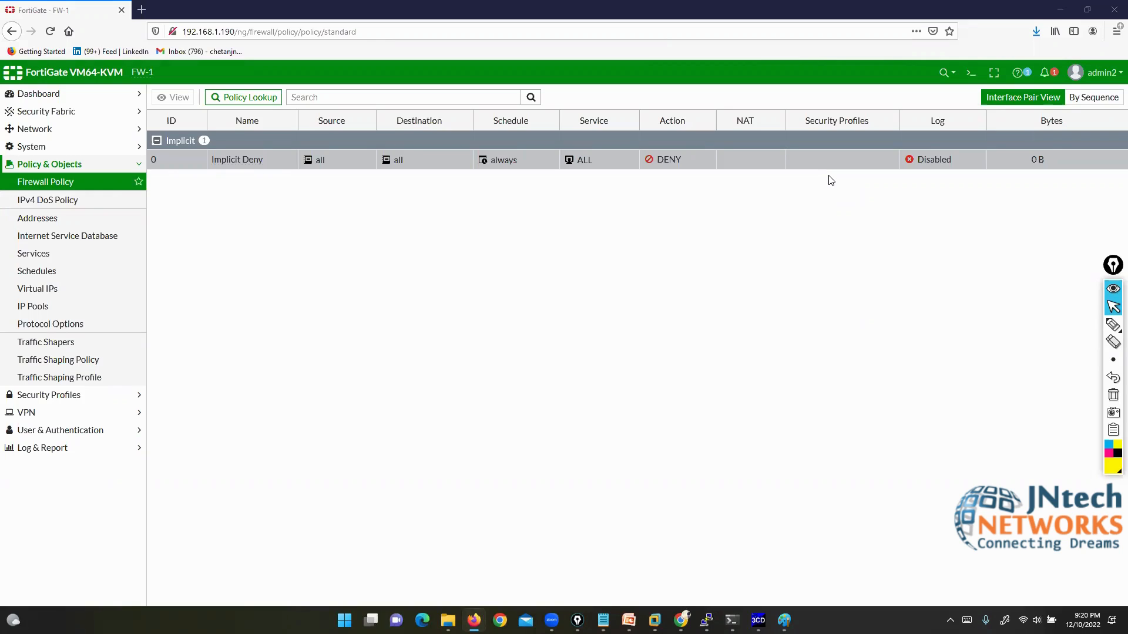
key("XF86AudioRaiseVolume")
key("XF86AudioRaiseVolume")
key("XF86AudioRaiseVolume")
key("XF86AudioRaiseVolume")
key("XF86AudioRaiseVolume")
key("XF86AudioRaiseVolume")
key("XF86AudioRaiseVolume")
key("XF86AudioRaiseVolume")
Step: Log out of the admin2 session and enter admin1 as the login username
left_click(1097, 72)
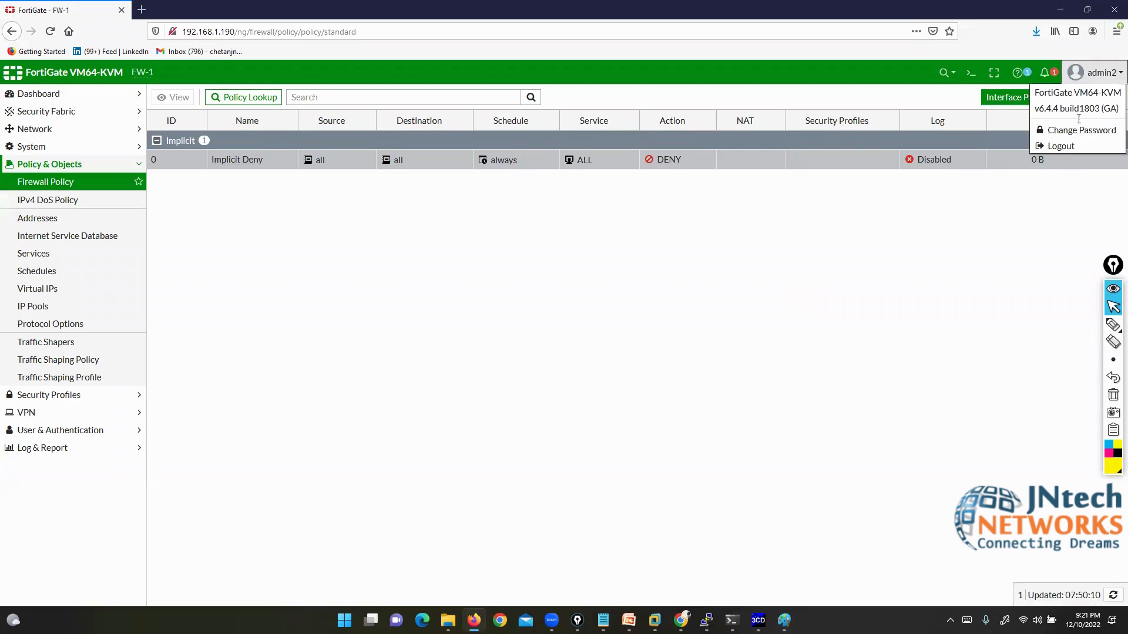
left_click(1057, 146)
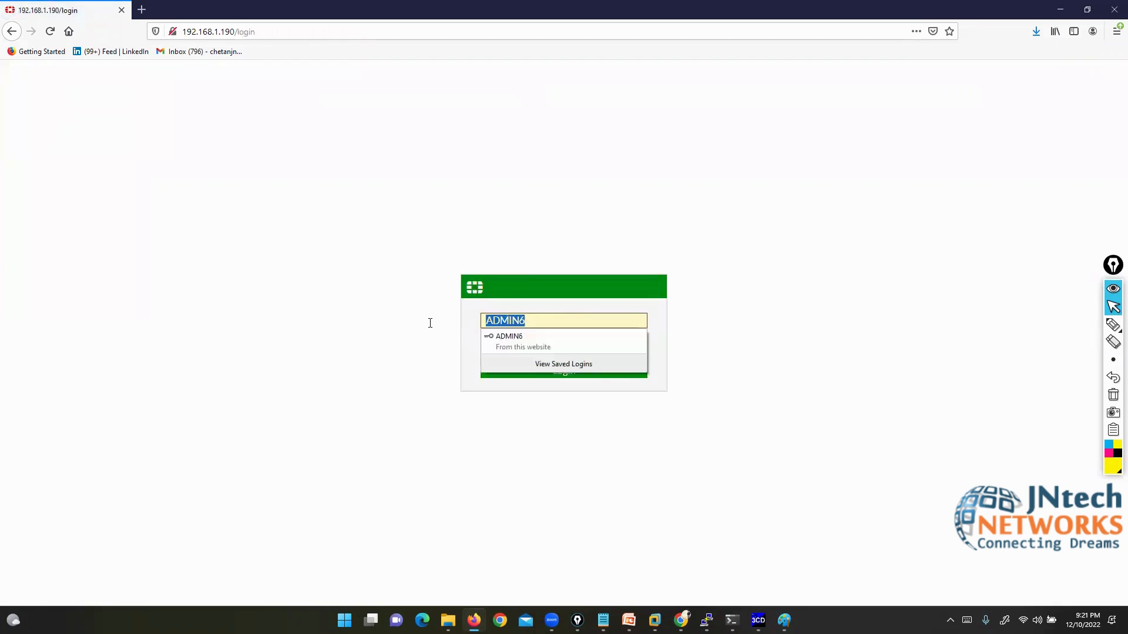
type("admin")
key("Tab")
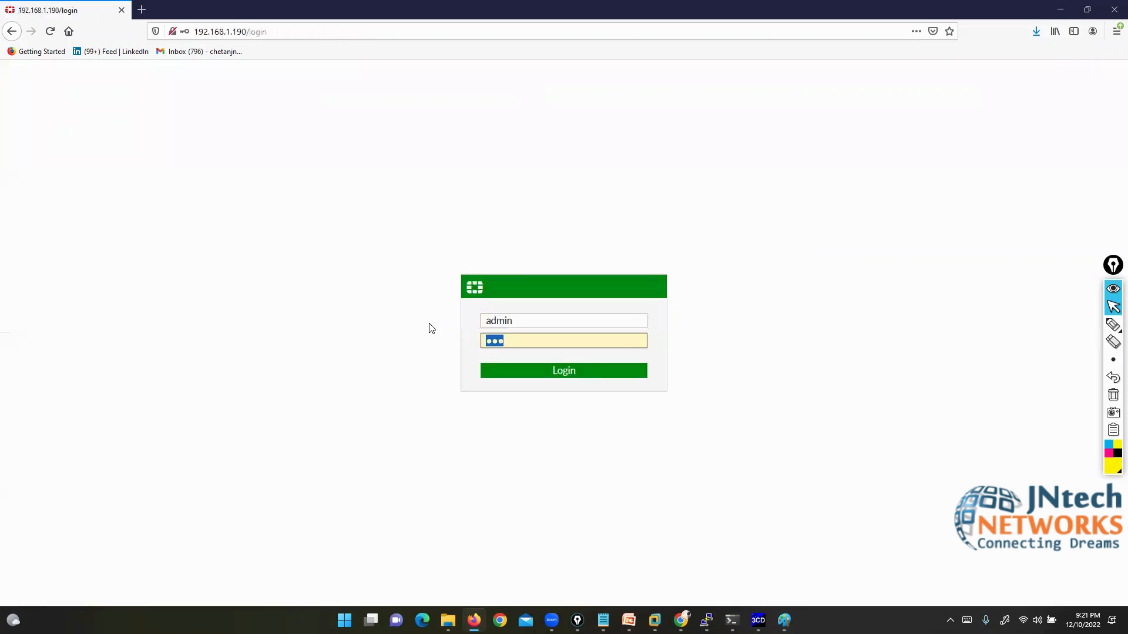
type("a")
key("shift+Tab")
key("Right")
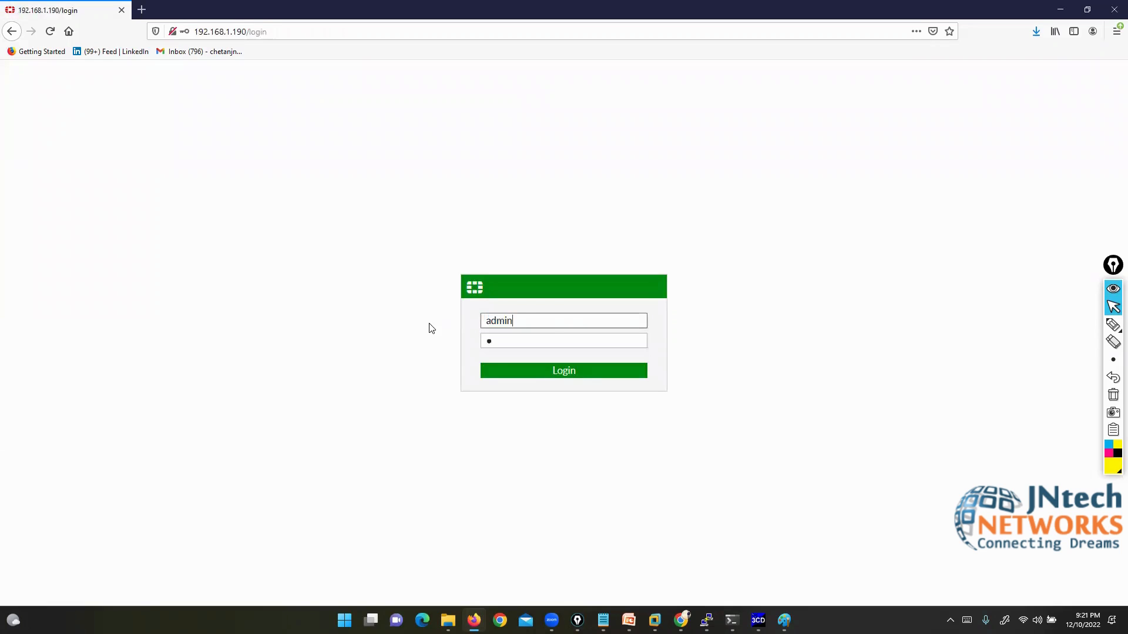
type("1")
Step: Enter admin1's password, sign in, and dismiss the browser prompt and FortiOS 6.4.4 dialog
key("Tab")
type("abc")
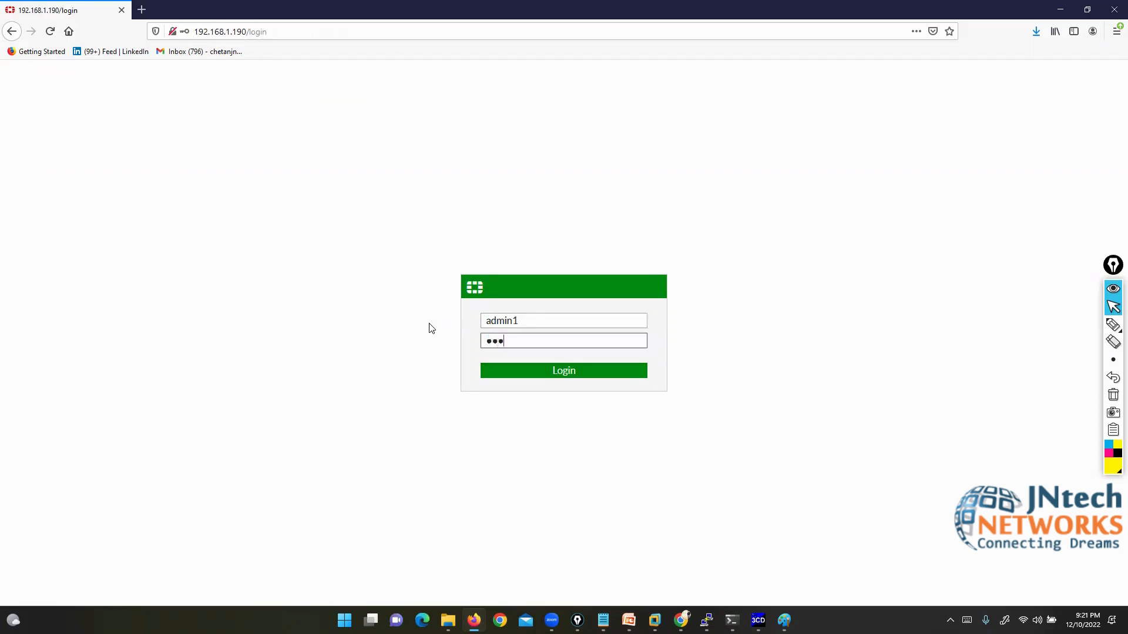
key("Return")
left_click(315, 141)
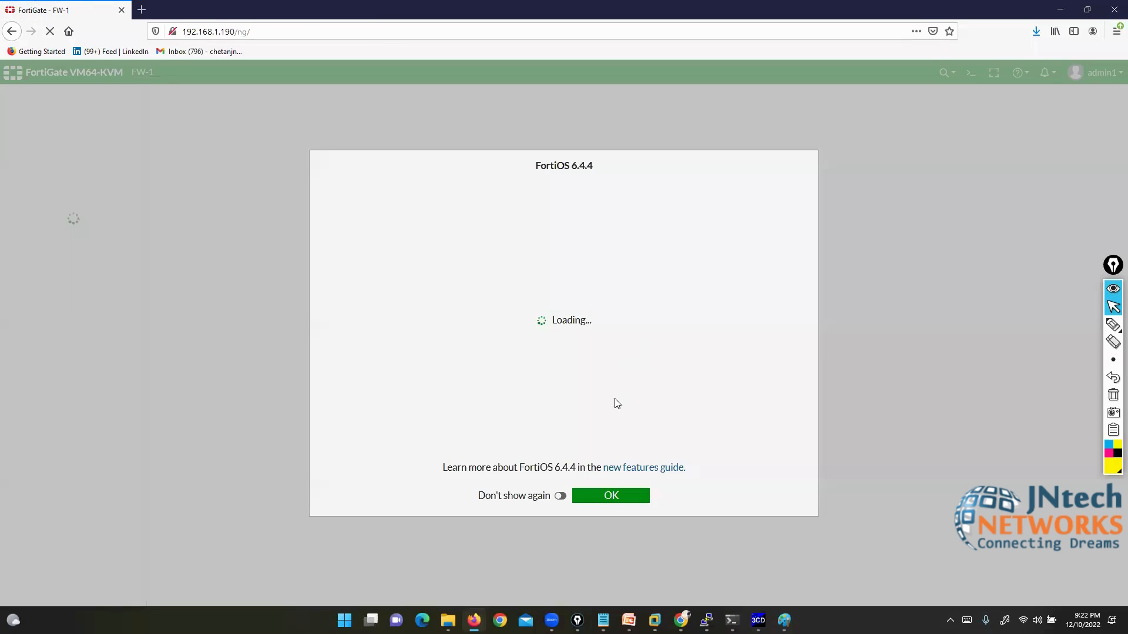
left_click(611, 497)
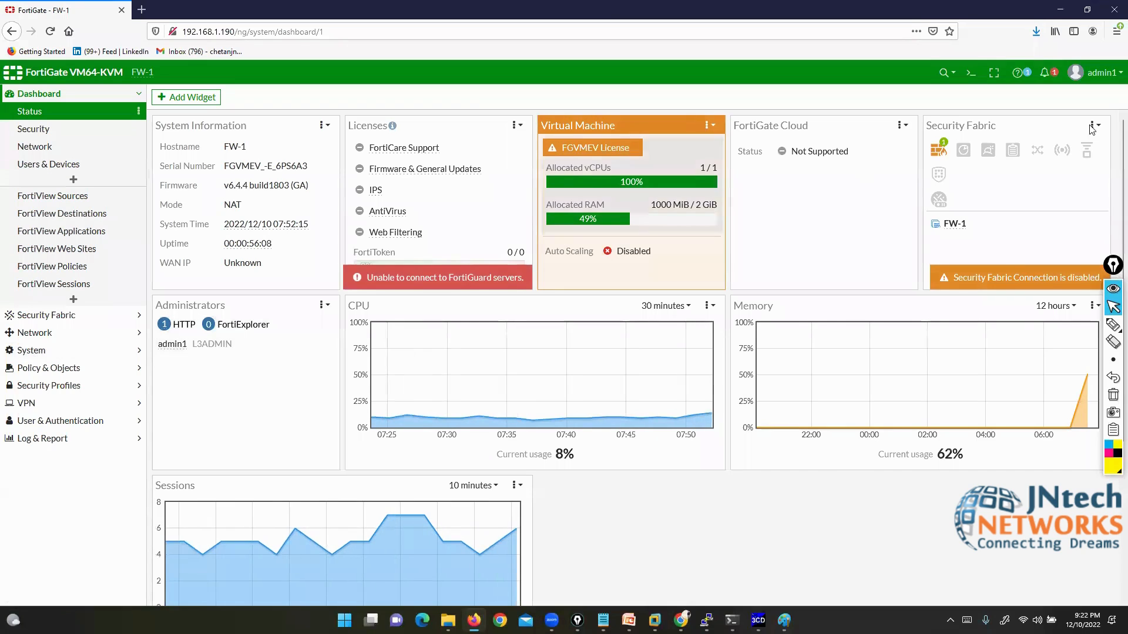
left_click(1095, 72)
Step: Log out of admin1 and sign back in as admin with its password, declining to save the login
left_click(1062, 184)
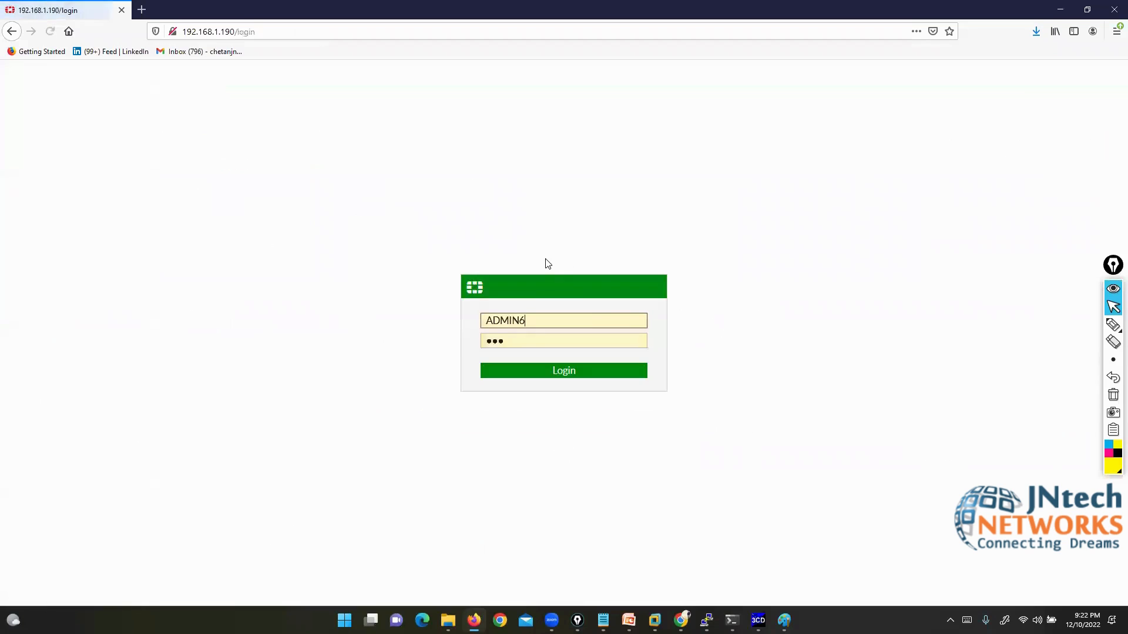
key("BackSpace")
key("BackSpace")
key("BackSpace")
key("BackSpace")
key("BackSpace")
key("BackSpace")
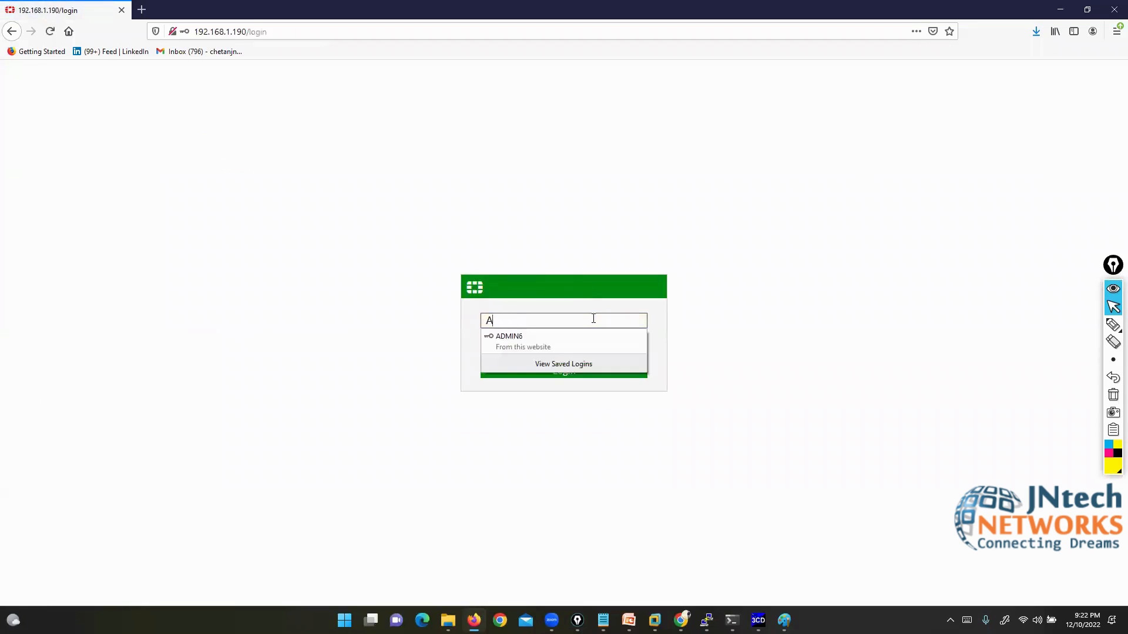
type("ADMIN")
key("BackSpace")
key("BackSpace")
key("BackSpace")
key("BackSpace")
key("BackSpace")
type("admin")
key("Tab")
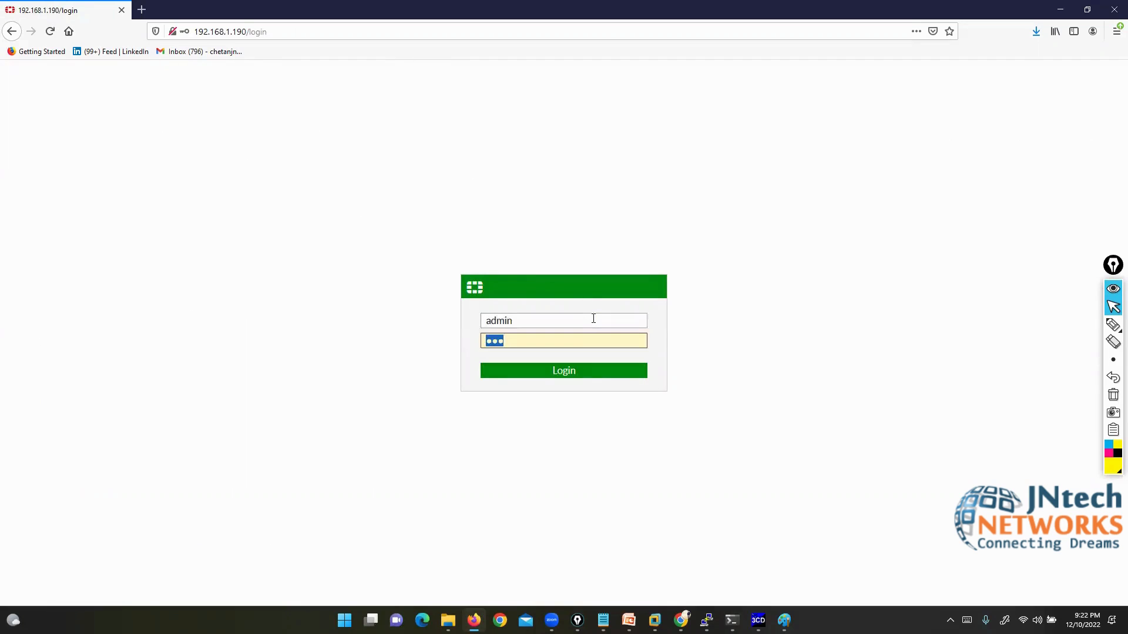
type("123")
key("Return")
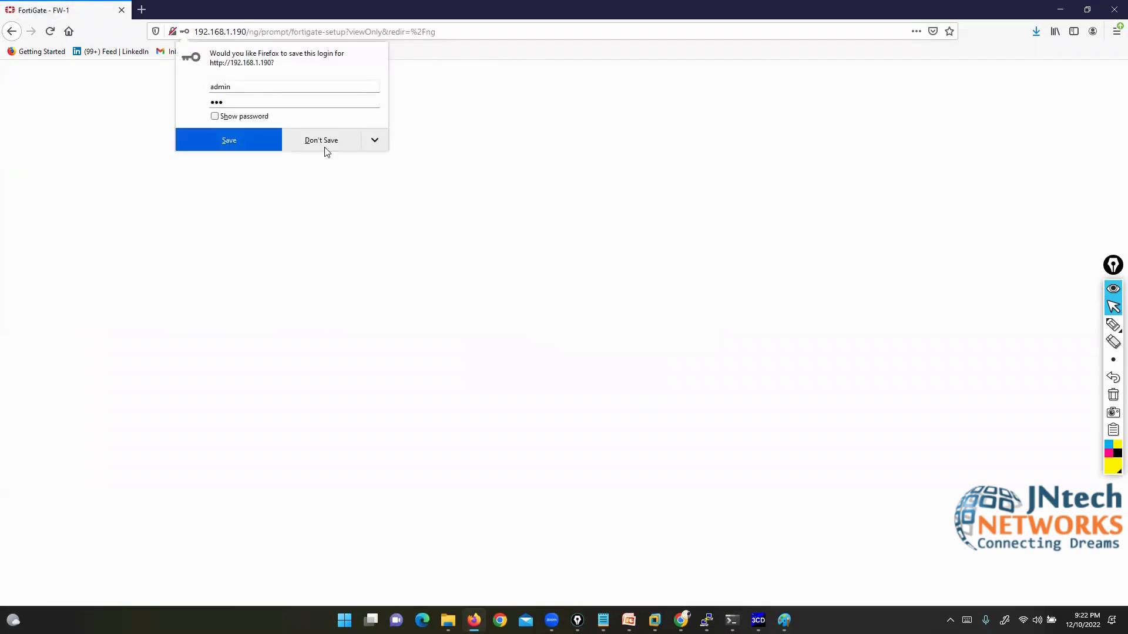
left_click(324, 145)
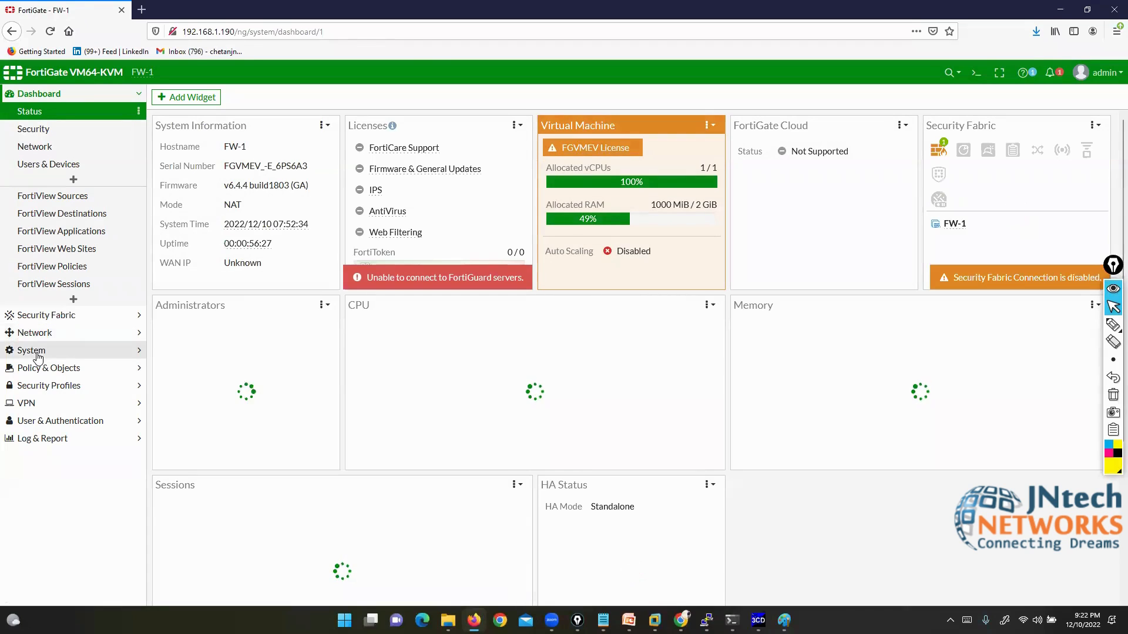
left_click(35, 335)
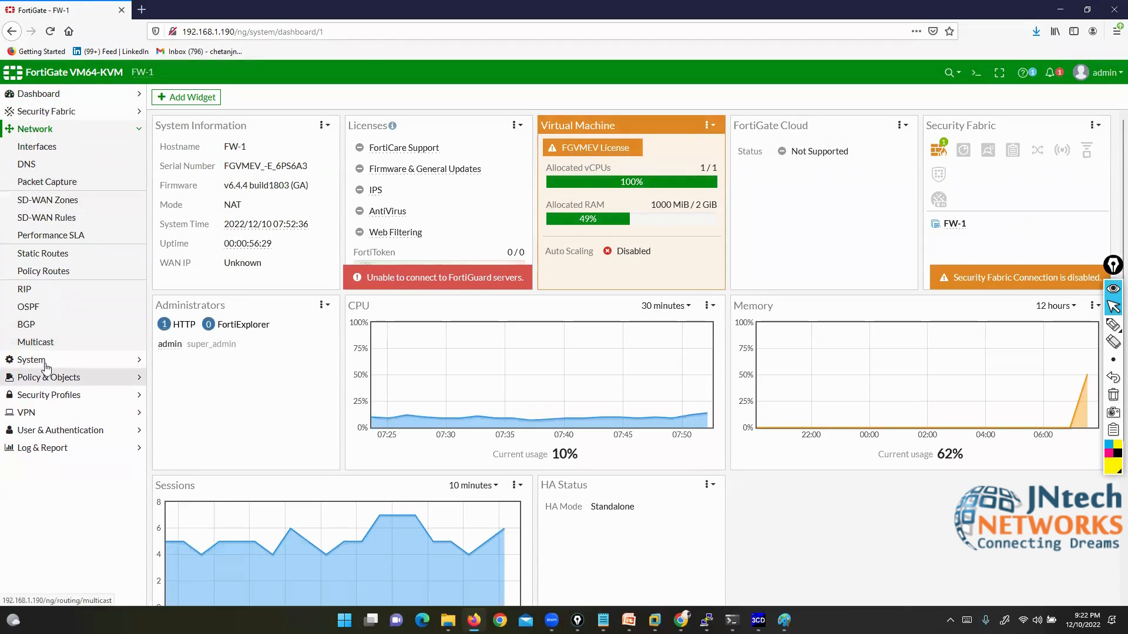
Step: View the super_admin profile's permissions under System > Admin Profiles, then return to the list
left_click(36, 352)
left_click(75, 181)
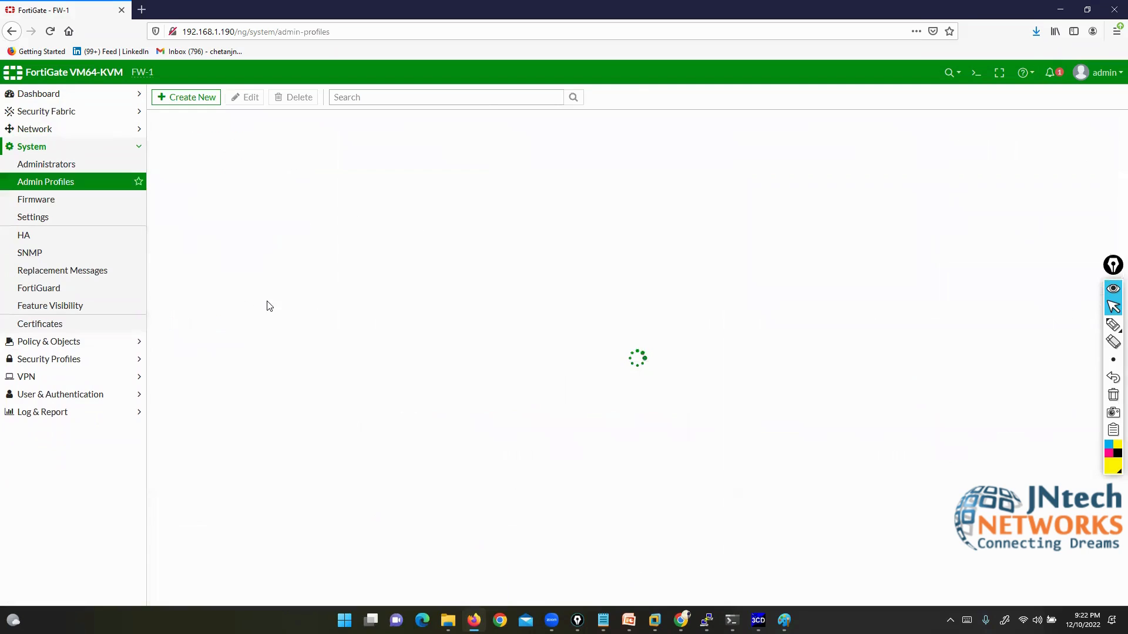
left_click(179, 204)
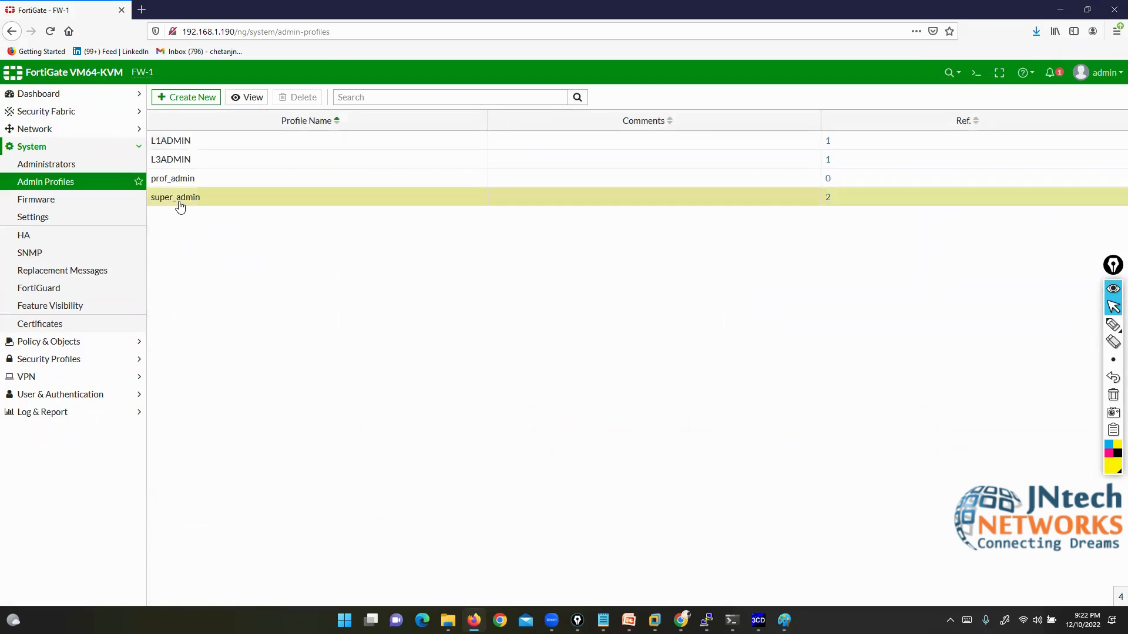
left_click(247, 95)
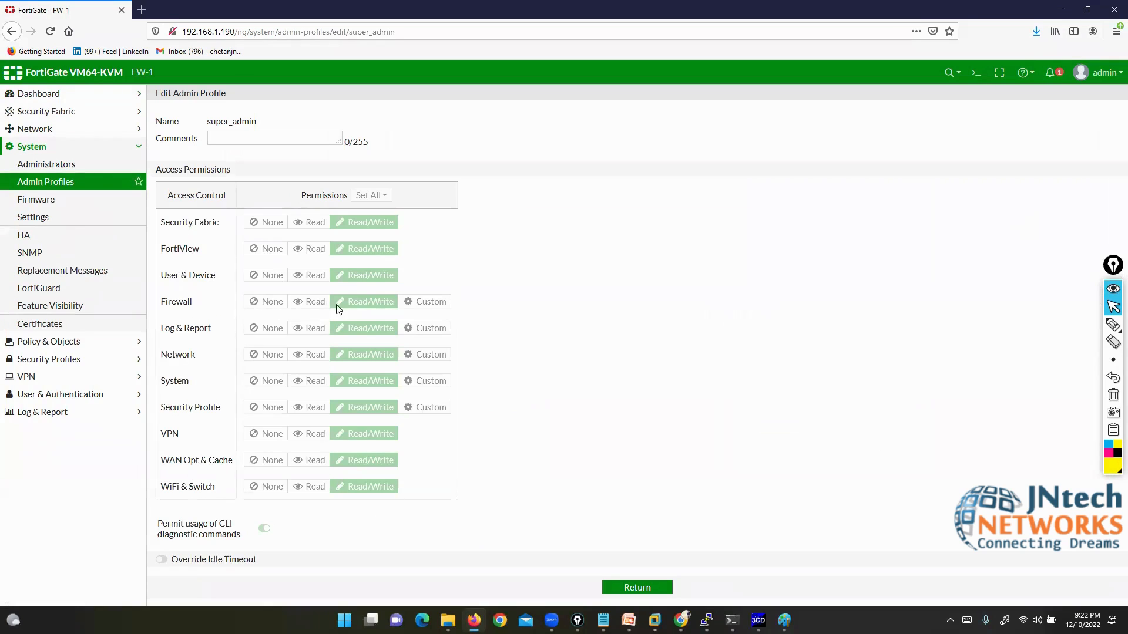
left_click(649, 587)
Step: Open the L3ADMIN profile's permissions and close it without changes
left_click(182, 160)
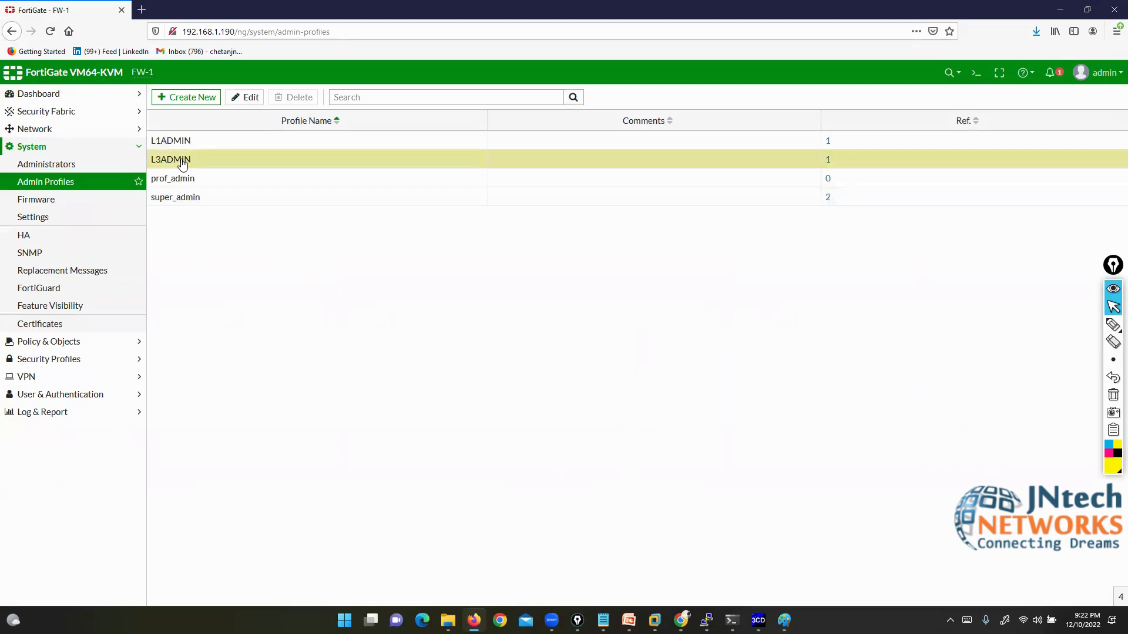
left_click(251, 97)
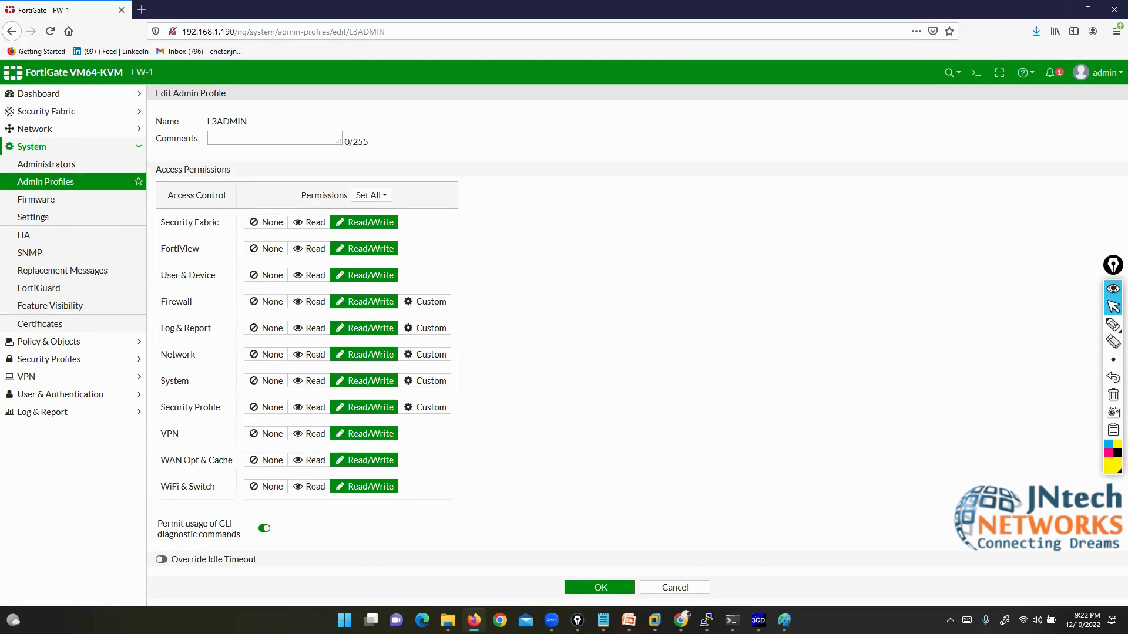
left_click(675, 588)
left_click(200, 202)
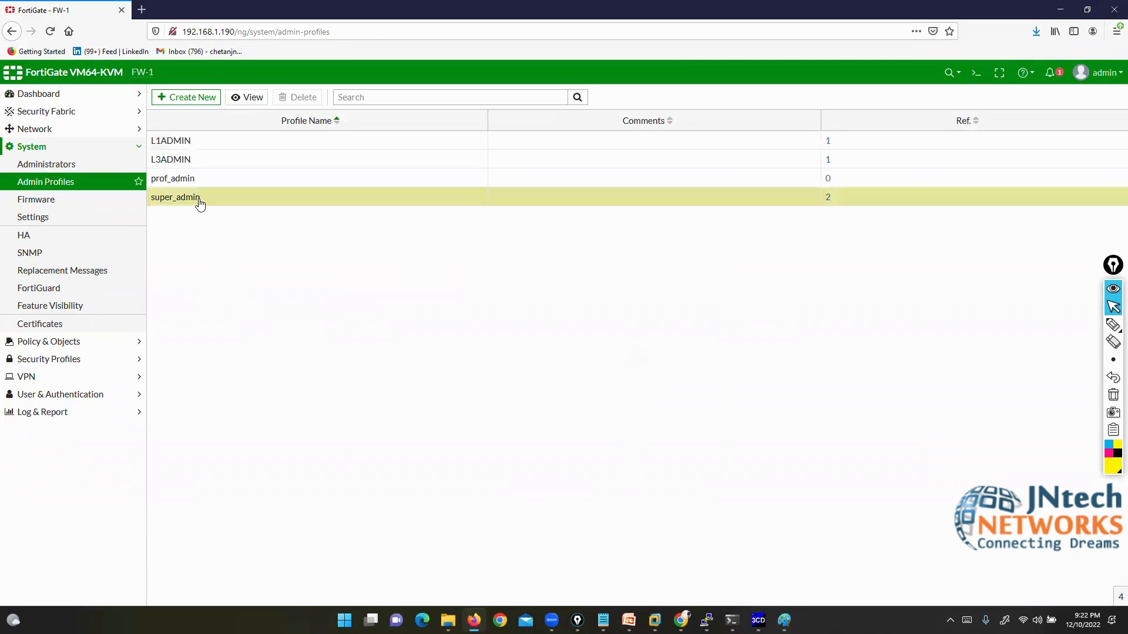
left_click(200, 161)
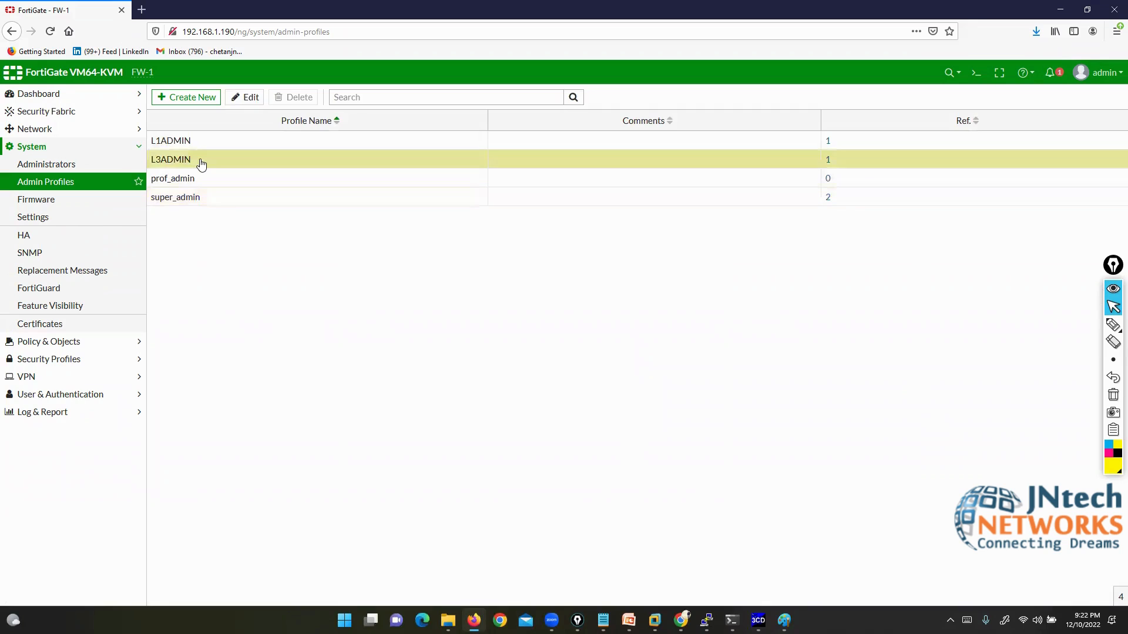
left_click(1097, 72)
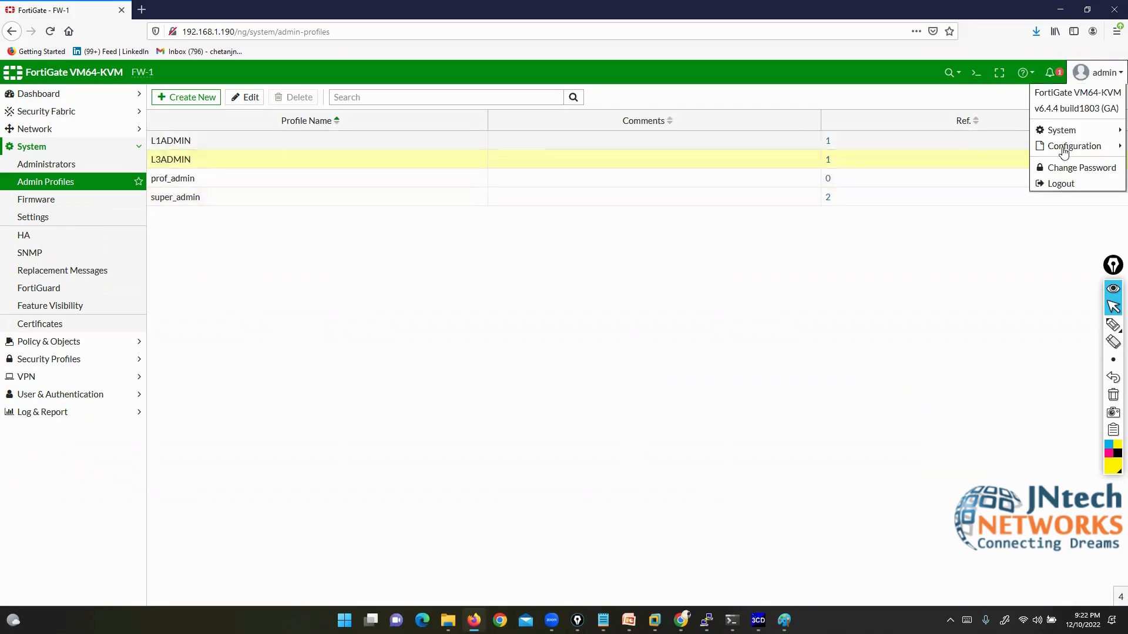
Step: Sign in as admin1, declining to save the login and dismissing the FortiOS 6.4.4 welcome dialog
left_click(1061, 186)
key("BackSpace")
key("BackSpace")
key("BackSpace")
key("BackSpace")
key("BackSpace")
key("BackSpace")
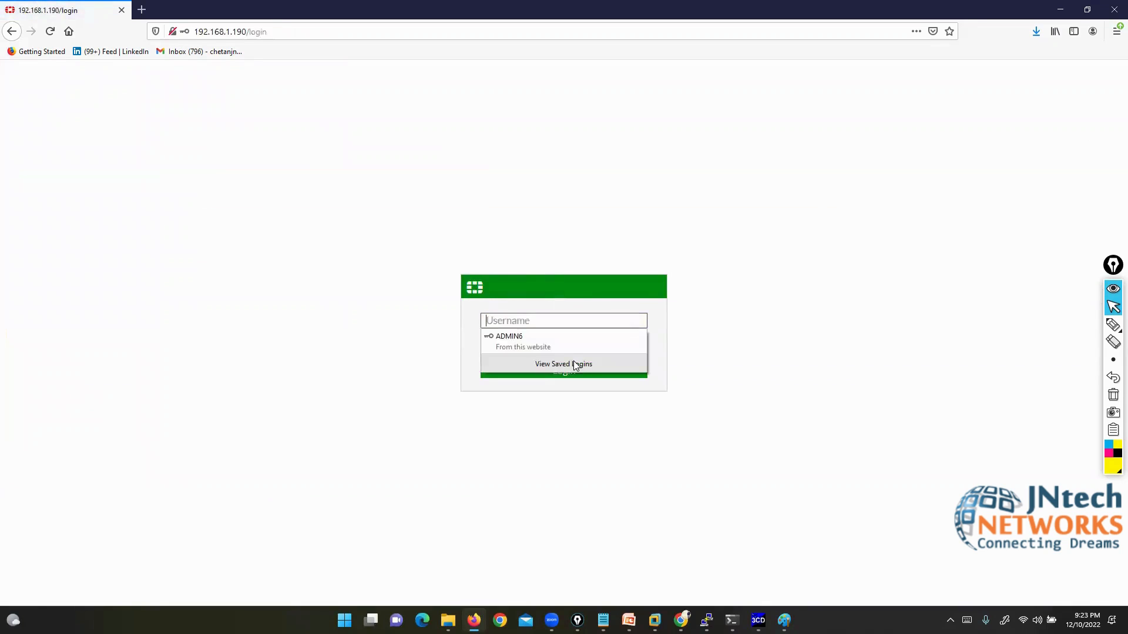
type("admin1")
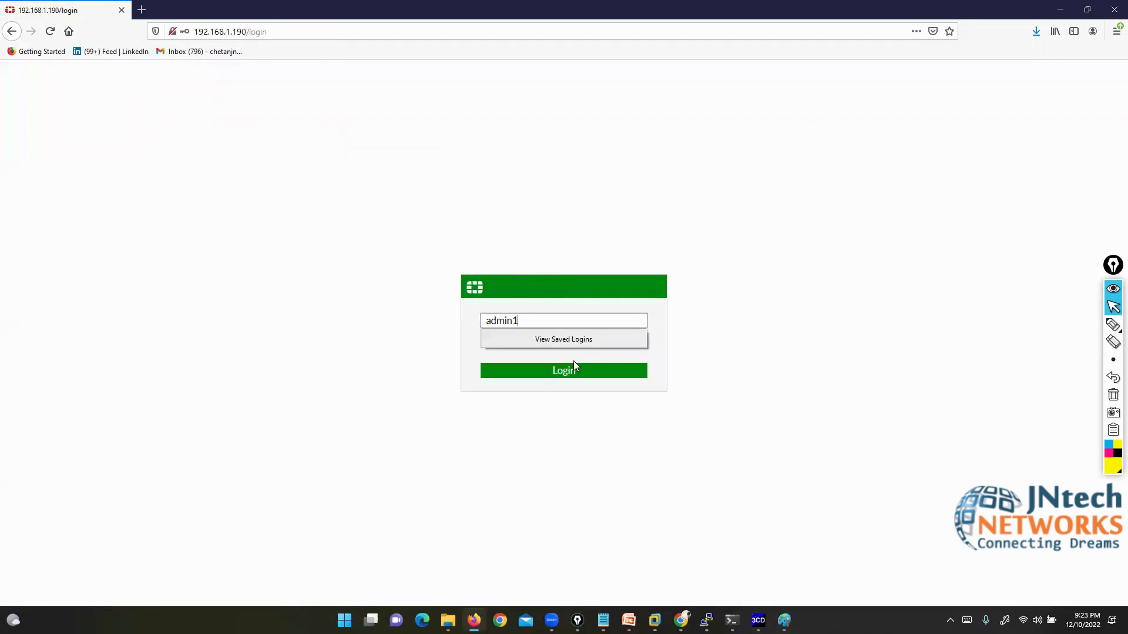
key("Tab")
type("123")
key("Return")
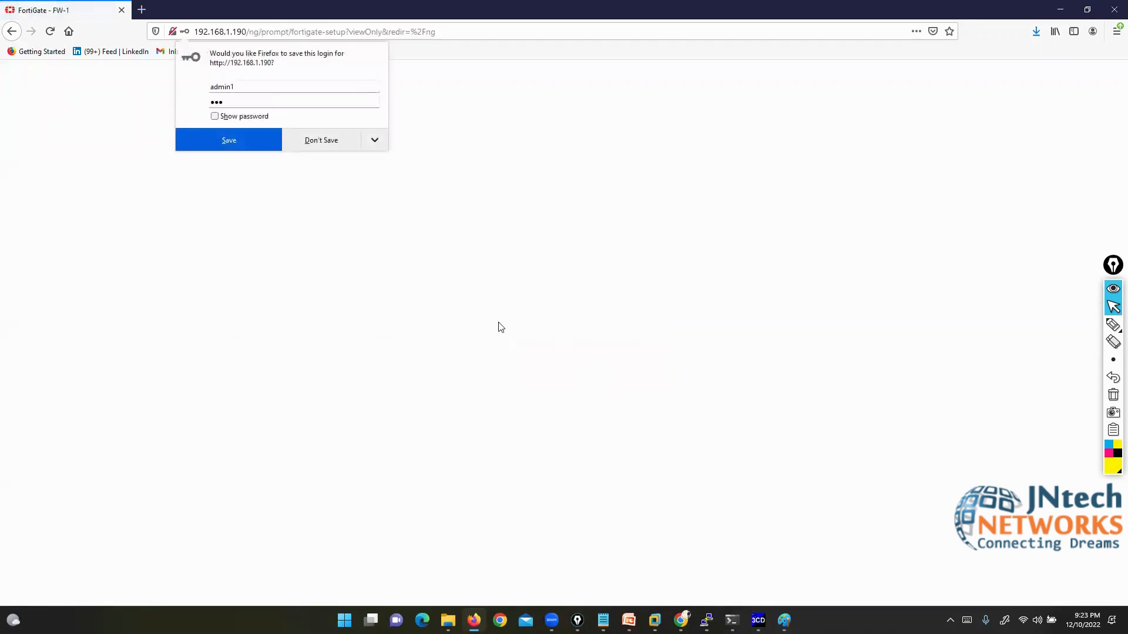
left_click(320, 141)
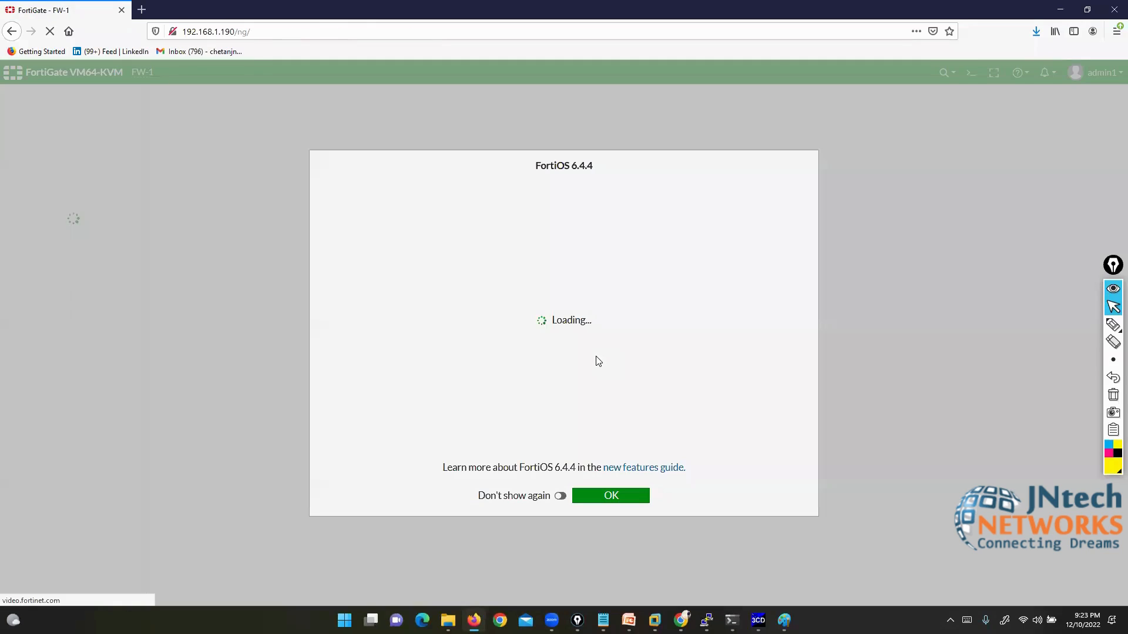
left_click(598, 497)
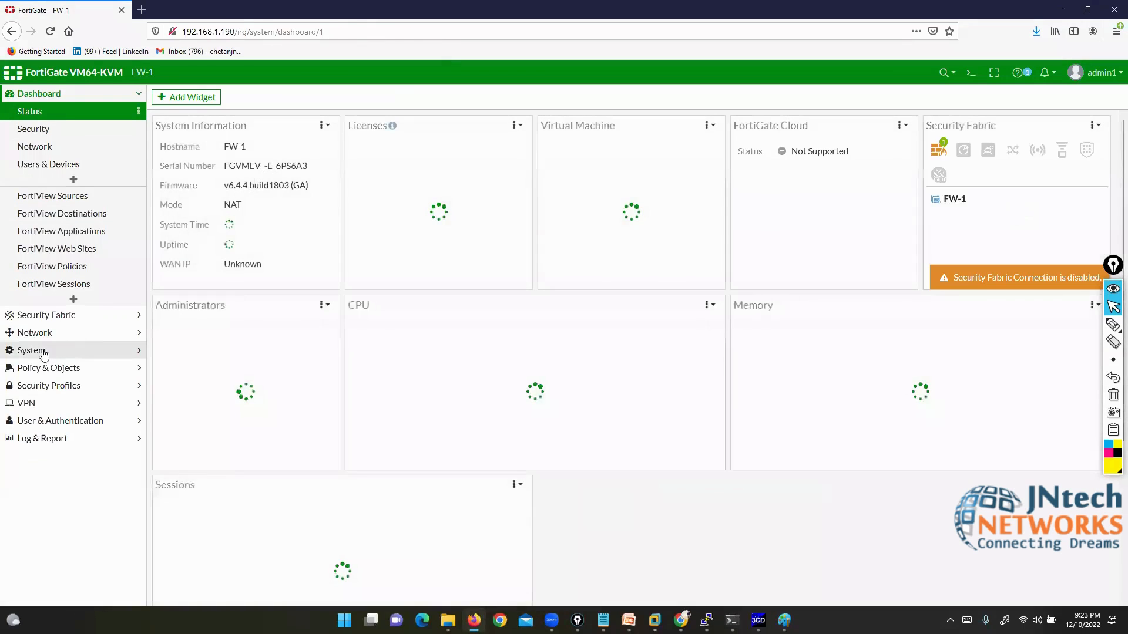
Step: View the System > Administrators list showing admin1 (L3ADMIN) and admin2 (L1ADMIN)
left_click(43, 346)
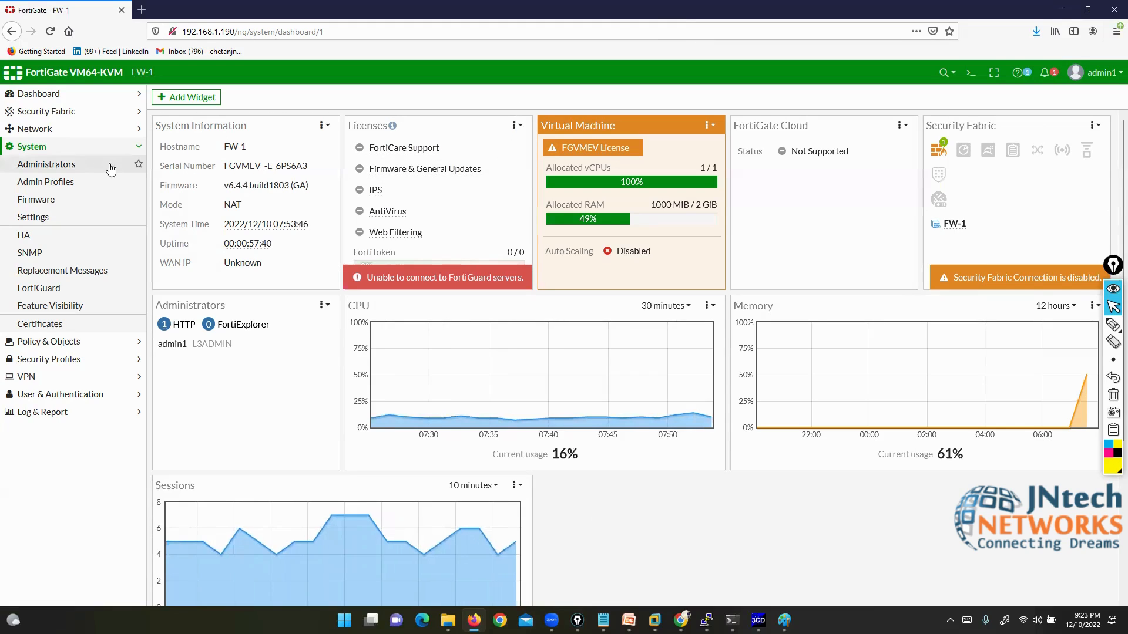
left_click(55, 170)
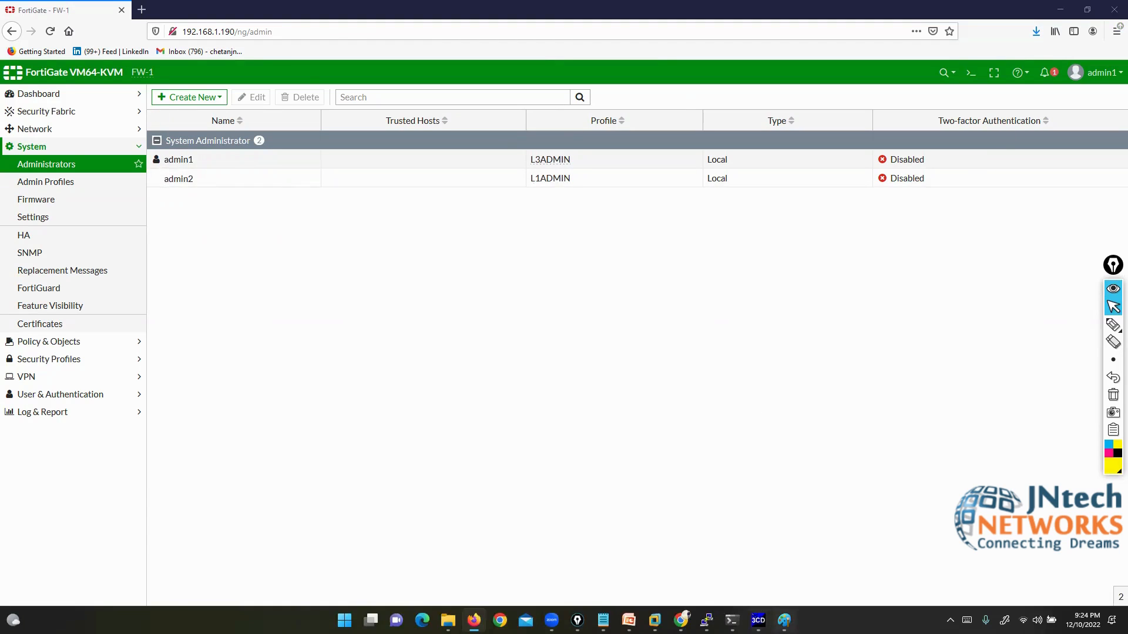
left_click(784, 619)
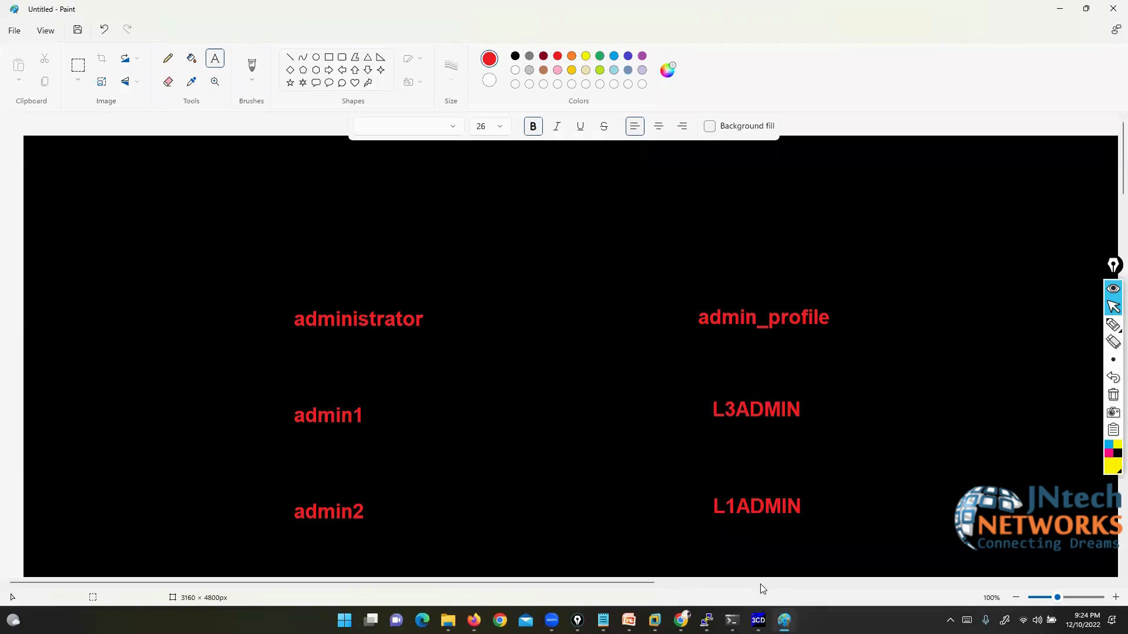
Step: Handwrite an [RBAC] label above the administrator and admin_profile recap
left_click(1113, 325)
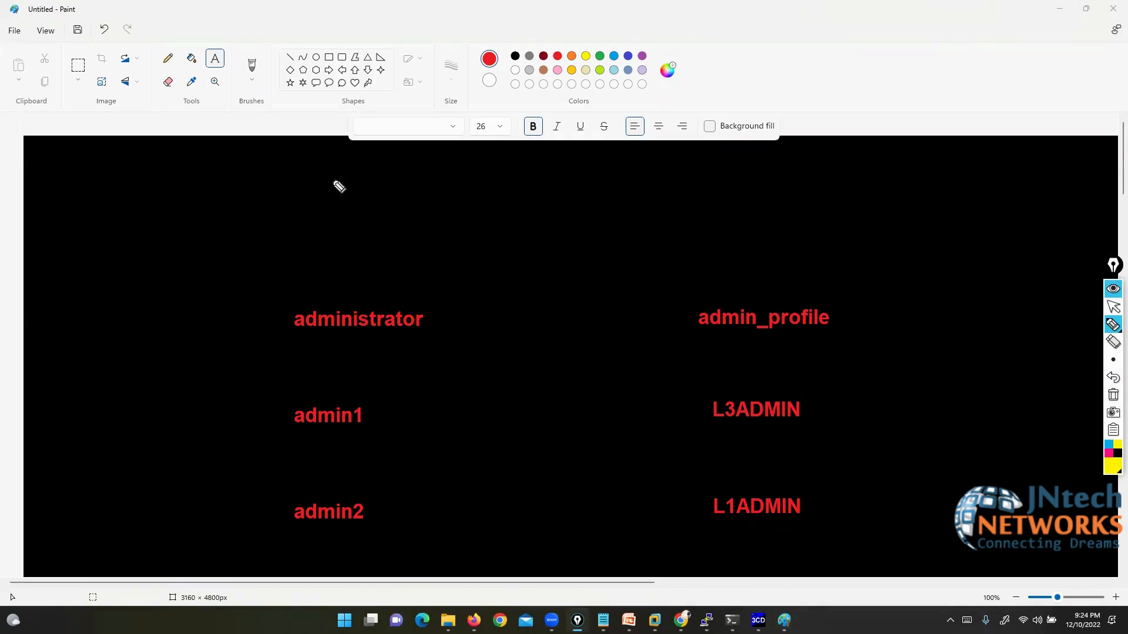
mouse_move(276, 157)
left_mouse_down()
mouse_move(272, 199)
mouse_move(310, 192)
left_mouse_up()
mouse_move(338, 156)
left_mouse_down()
mouse_move(397, 190)
mouse_move(437, 183)
left_mouse_up()
mouse_move(448, 144)
left_mouse_down()
mouse_move(493, 141)
mouse_move(485, 221)
left_mouse_up()
left_click_drag(272, 125, 267, 205)
mouse_move(341, 166)
left_mouse_down()
mouse_move(355, 176)
mouse_move(348, 197)
left_mouse_up()
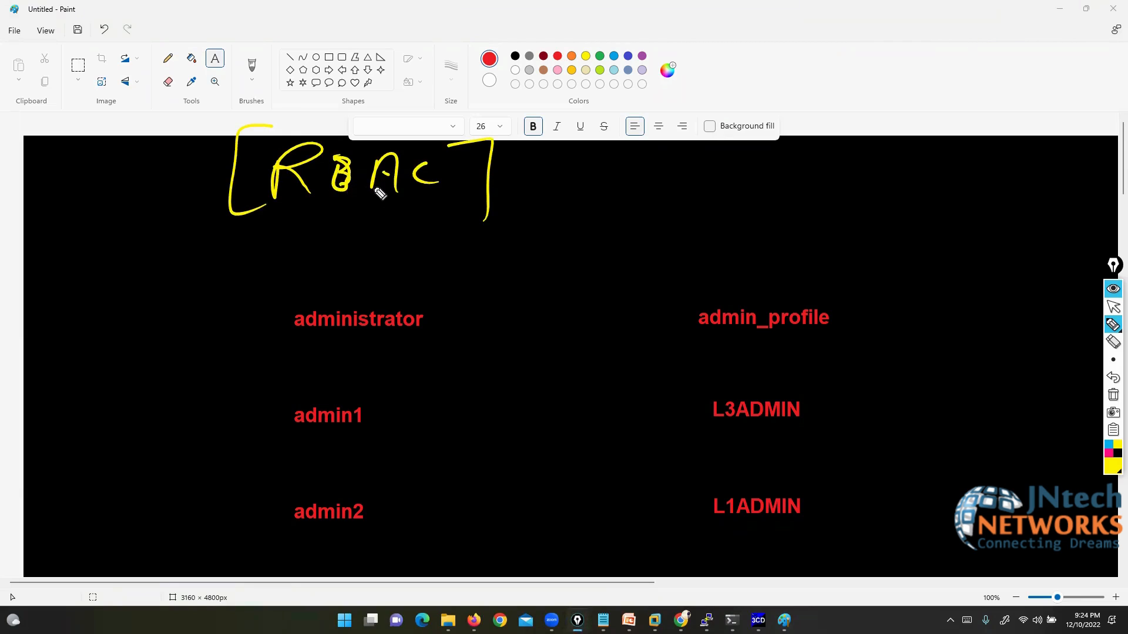
Step: Erase the RBAC annotation, exit drawing mode and bring the fortinet firewall topics notes forward
left_click(1113, 396)
left_click(1114, 306)
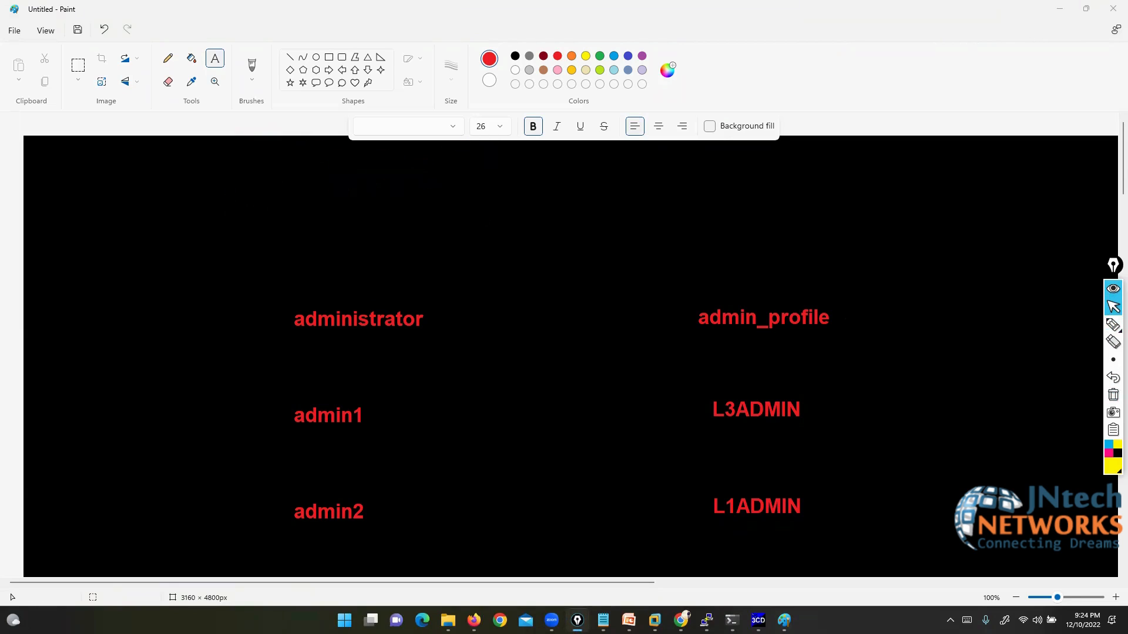
mouse_move(603, 620)
left_click(584, 574)
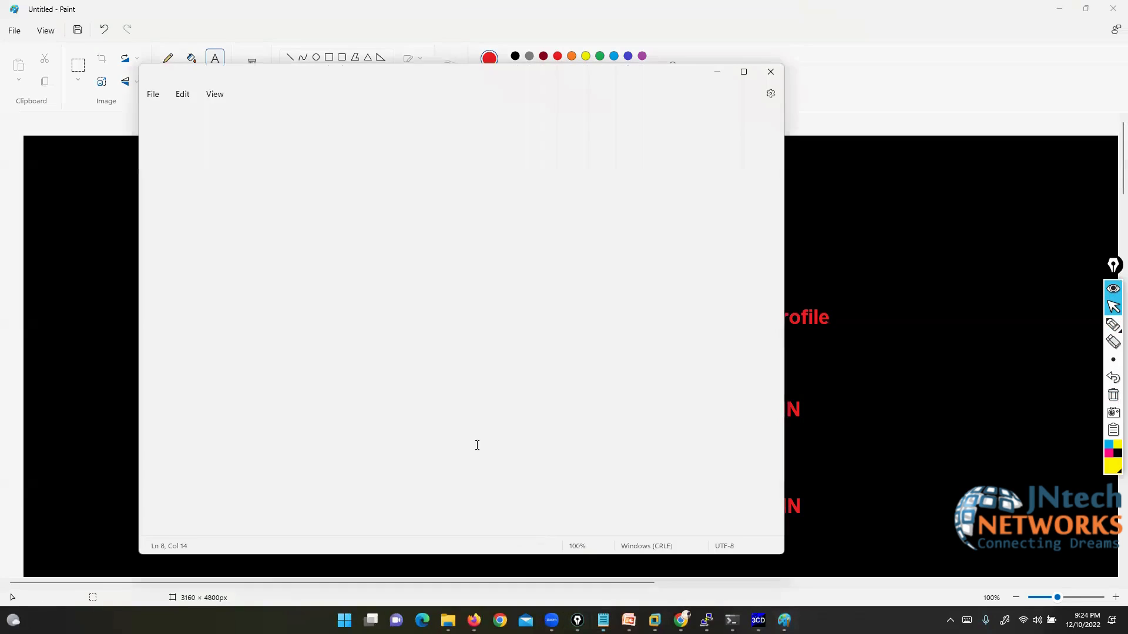
Step: Select the first topic, '1.Introduction and Initial Configuration', and draw an arrow from it
key("ctrl+Home")
left_click_drag(149, 126, 591, 130)
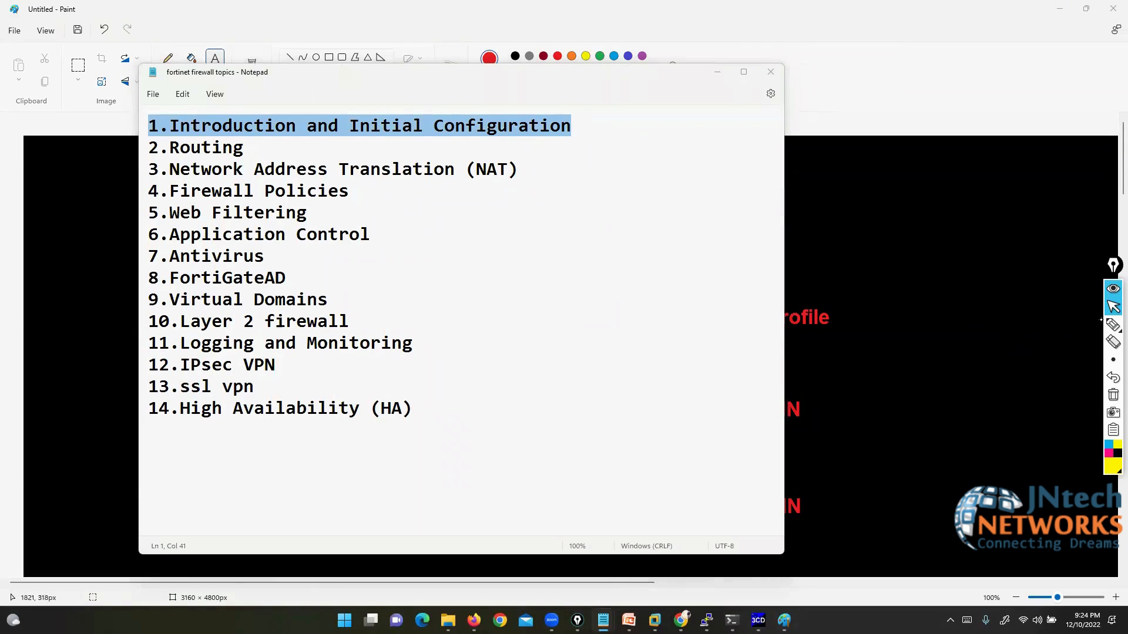
left_click(1112, 324)
mouse_move(573, 126)
left_mouse_down()
mouse_move(643, 141)
mouse_move(670, 339)
mouse_move(875, 365)
mouse_move(862, 376)
left_mouse_up()
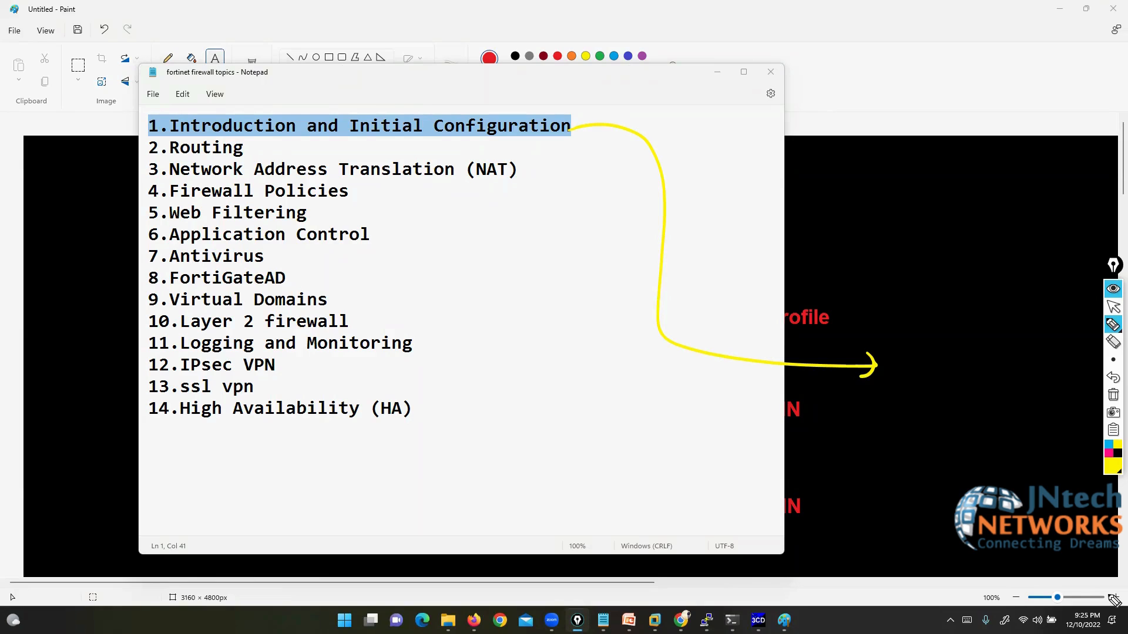
Step: Clear the arrow annotation and bring the Paint recap back to front
left_click(1113, 395)
left_click(1113, 307)
left_click(953, 394)
left_click(952, 394)
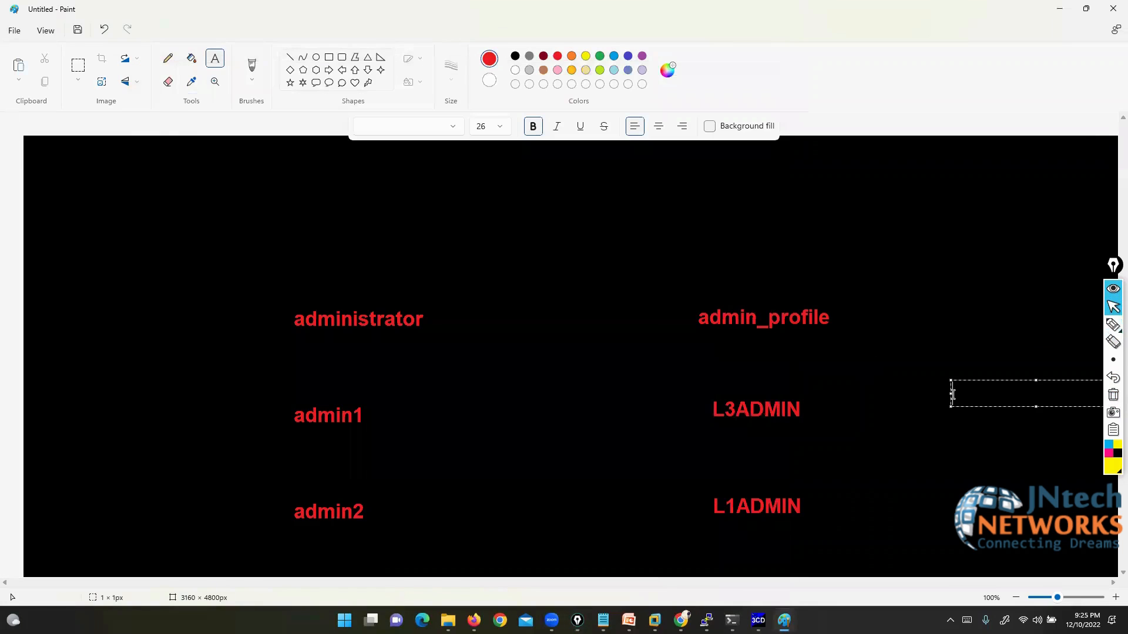
Step: Show the desktop with Win+D, then move up to the Documents › Zoom folder in the file-open dialog
key("super+d")
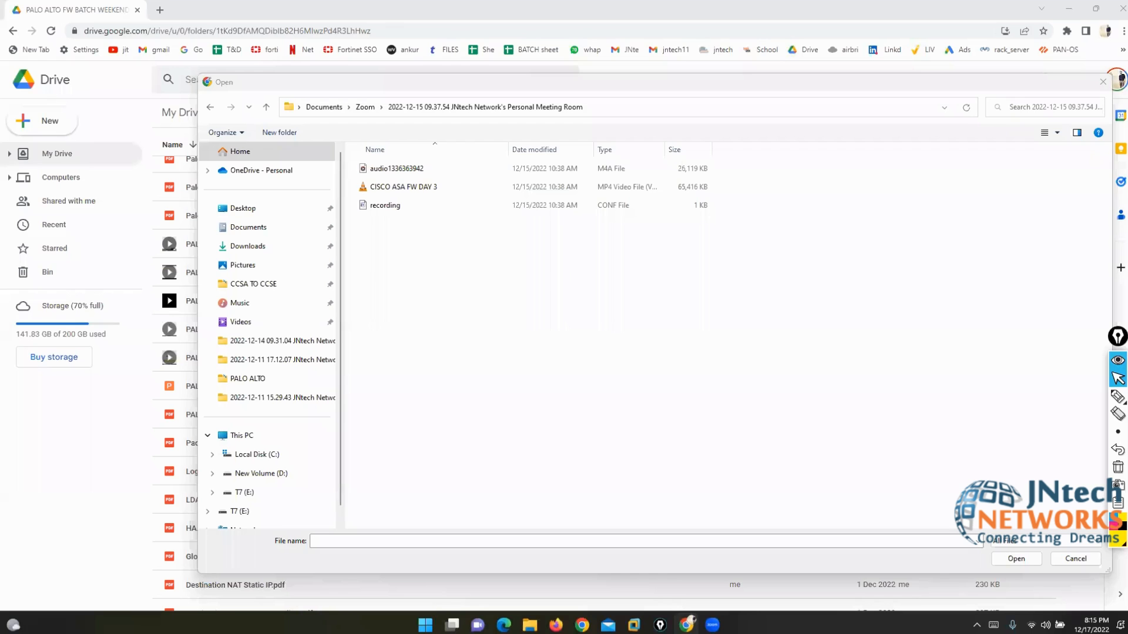
left_click(491, 408)
key("BackSpace")
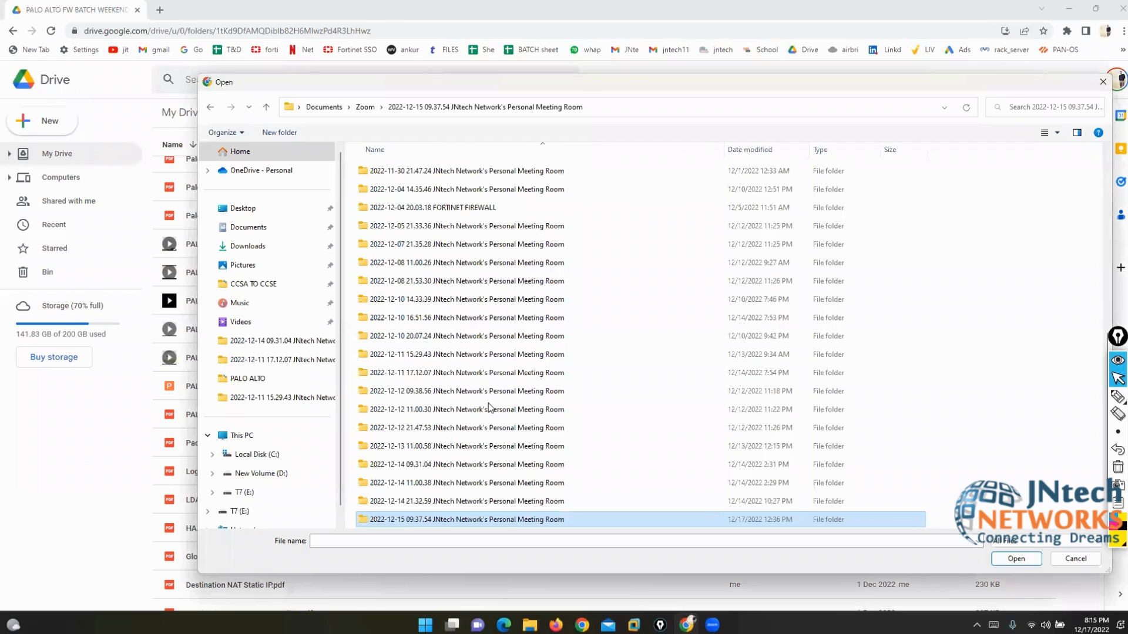
left_click(1093, 69)
left_click(523, 360)
key("Down")
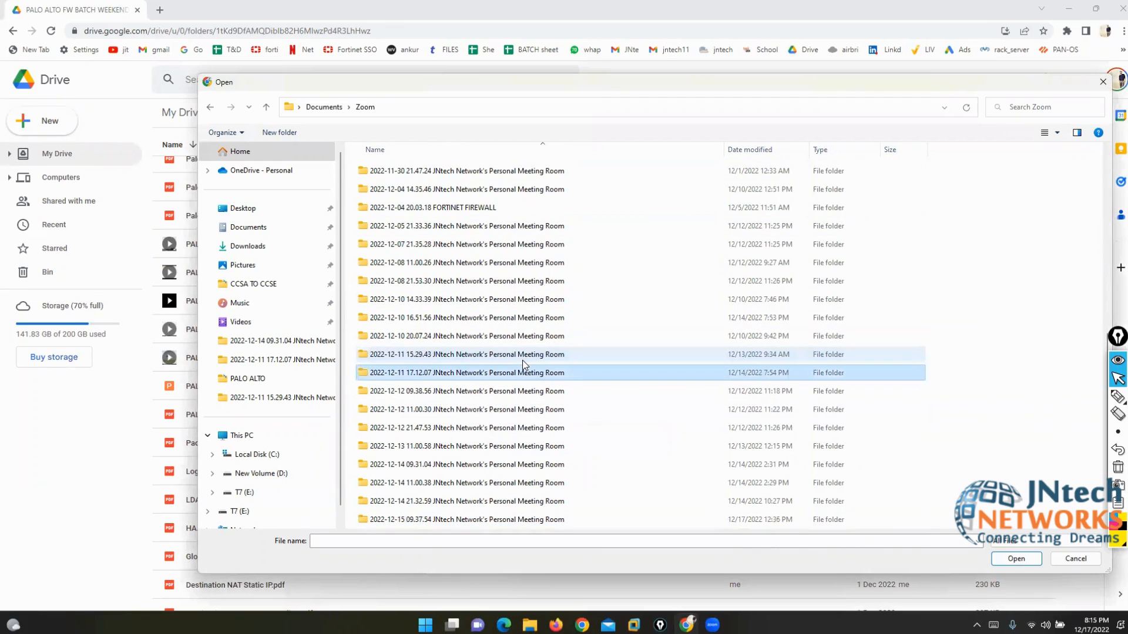
key("Down")
key("Down")
key("Down")
key("Down")
key("Down")
key("Down")
key("Down")
key("Down")
key("Down")
key("Down")
key("Down")
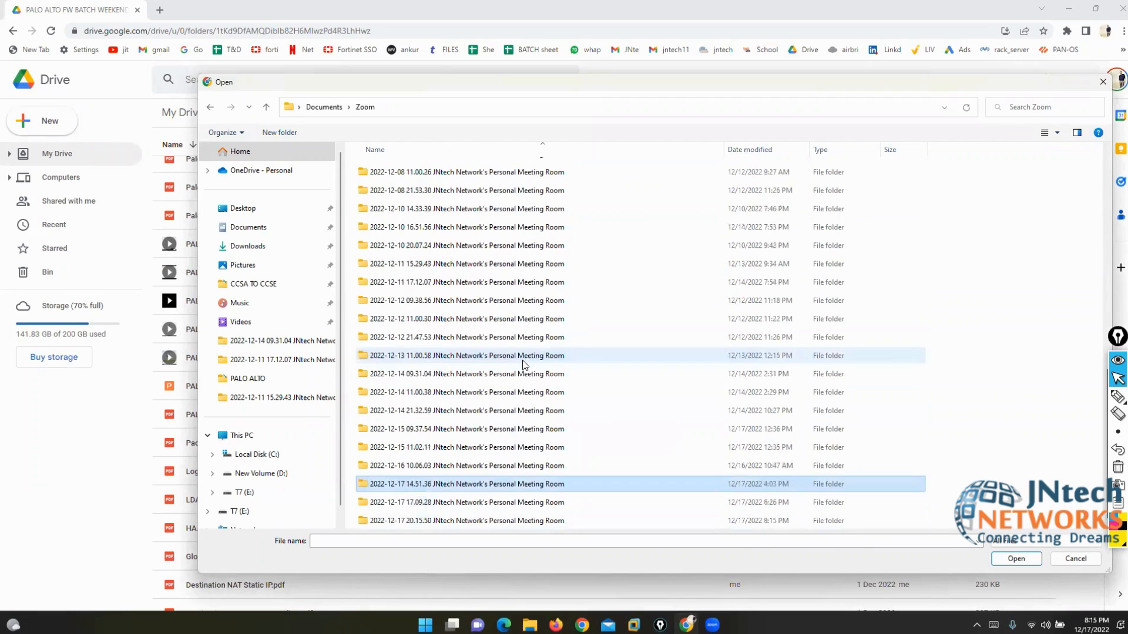
key("Return")
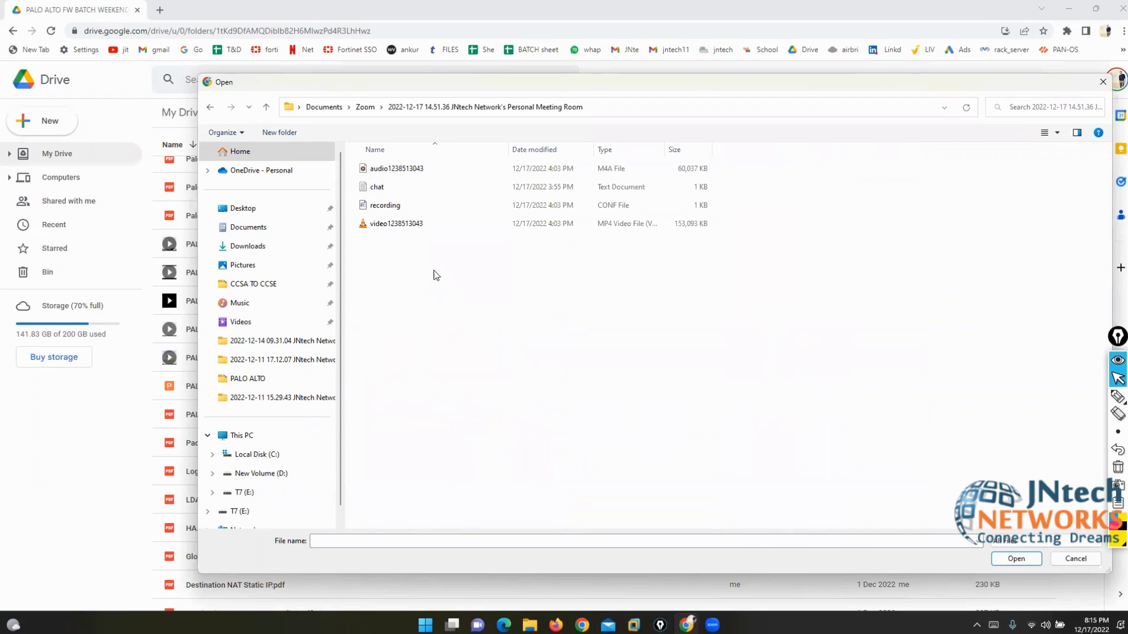
left_click(403, 227)
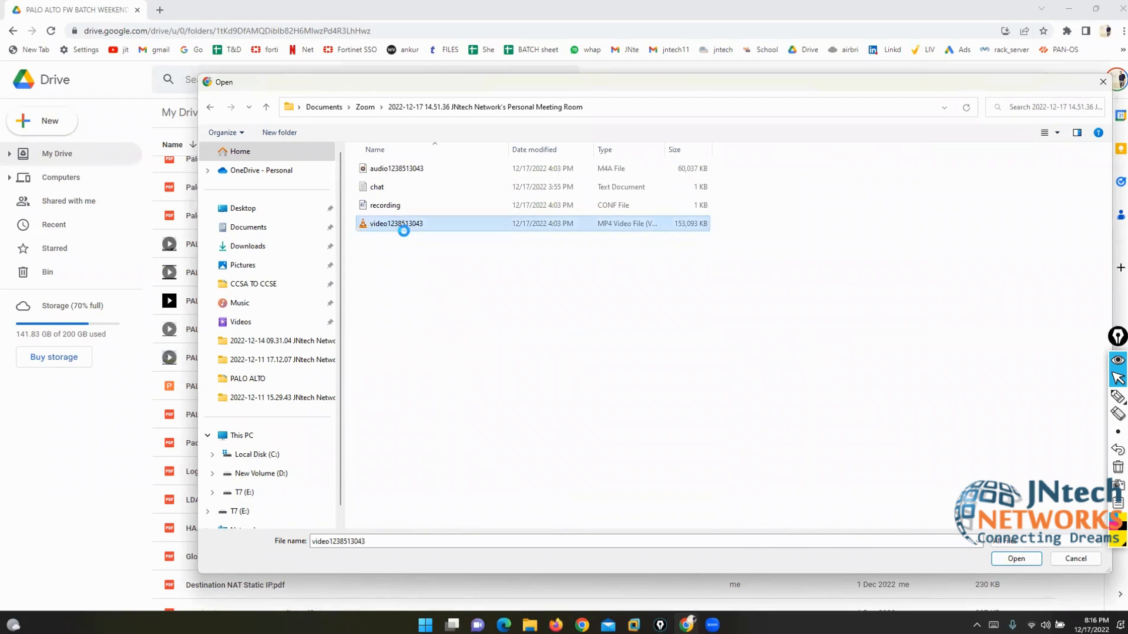
right_click(404, 233)
left_click(418, 250)
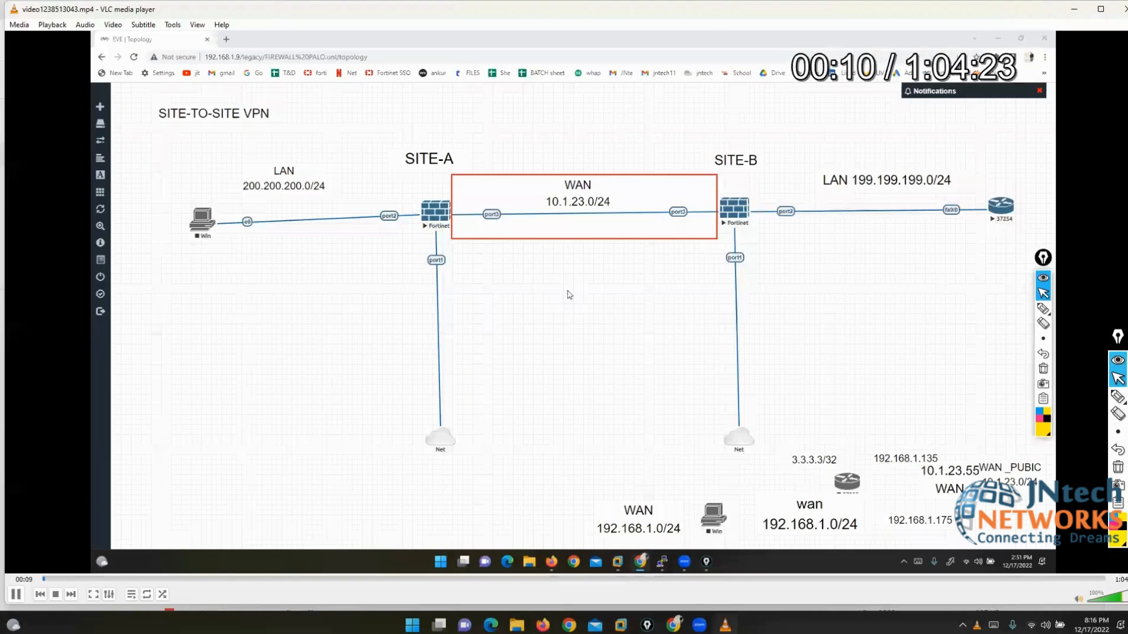
key("Right")
key("Right")
key("Right")
key("Right")
key("Right")
key("Right")
key("Right")
key("Right")
key("Right")
key("Right")
key("Right")
key("Right")
key("Right")
key("Right")
key("Right")
key("Right")
key("Right")
key("Right")
key("Right")
key("Right")
key("alt+F4")
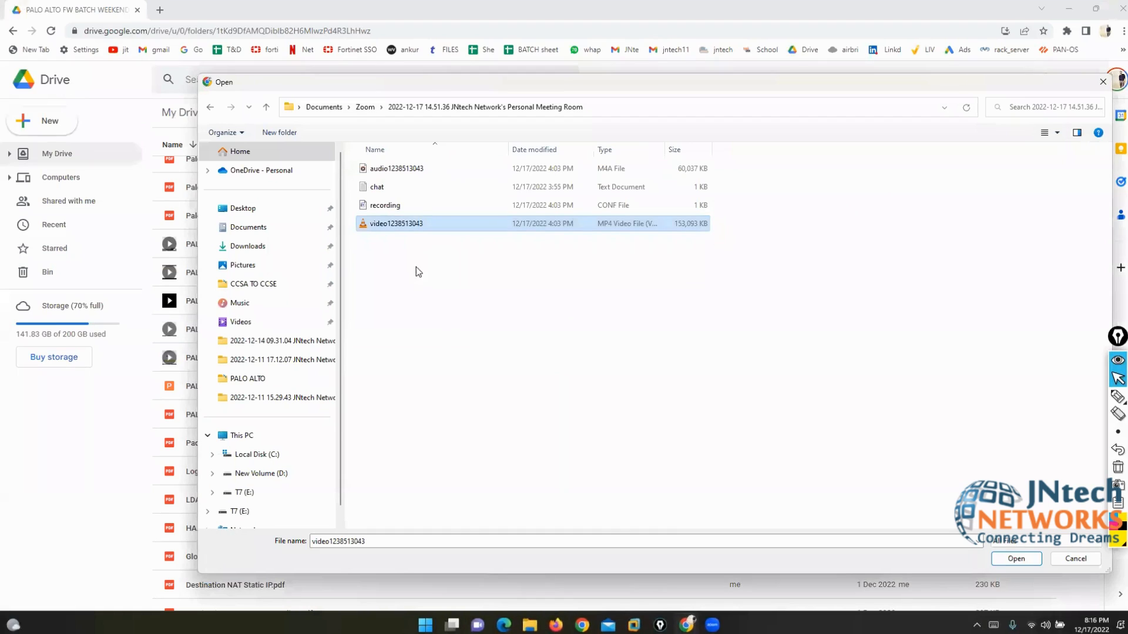
Step: Cancel the upload and open the FORTINET FW WEEKEND BATCH 04/12/2022 folder from the batch list
left_click(461, 343)
left_click_drag(699, 87, 617, 55)
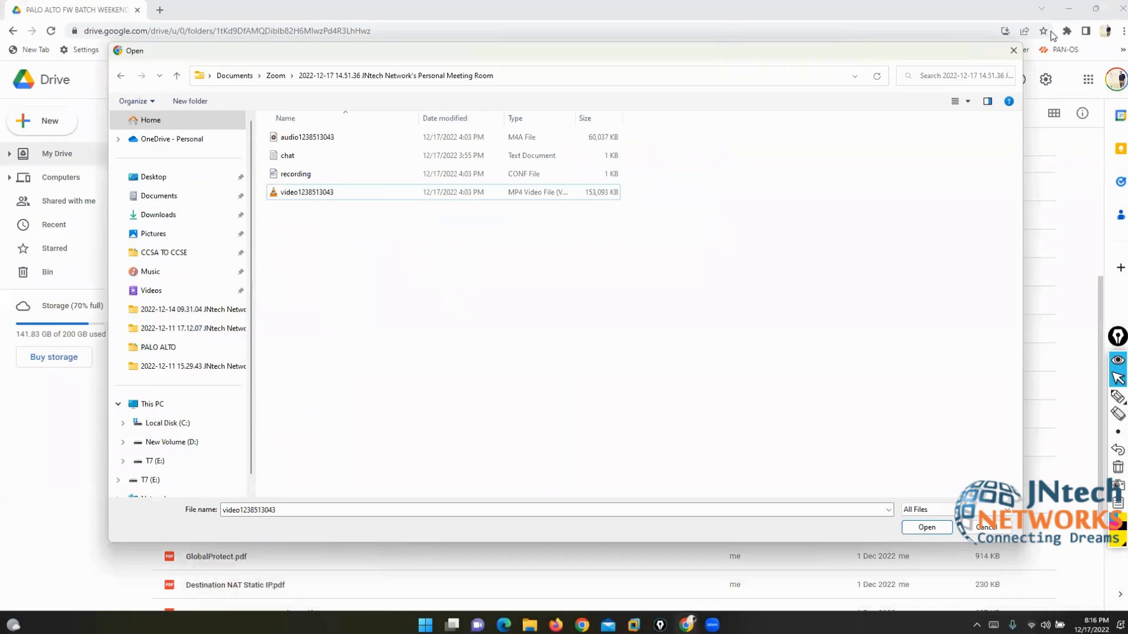
left_click(1016, 50)
left_click(330, 115)
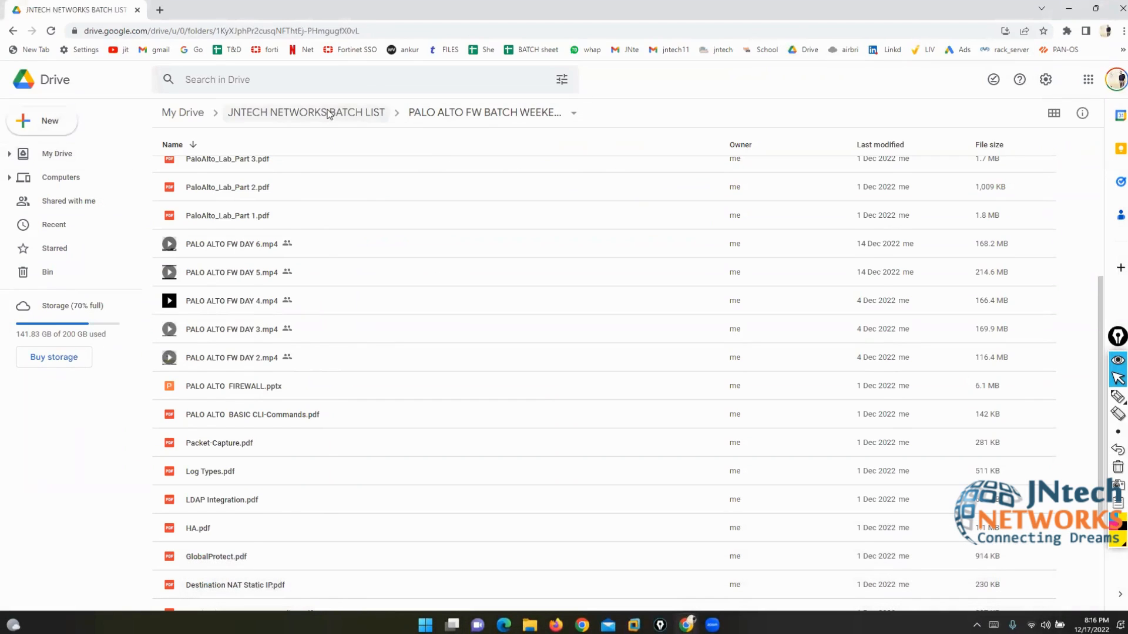
scroll(346, 418, "down", 5)
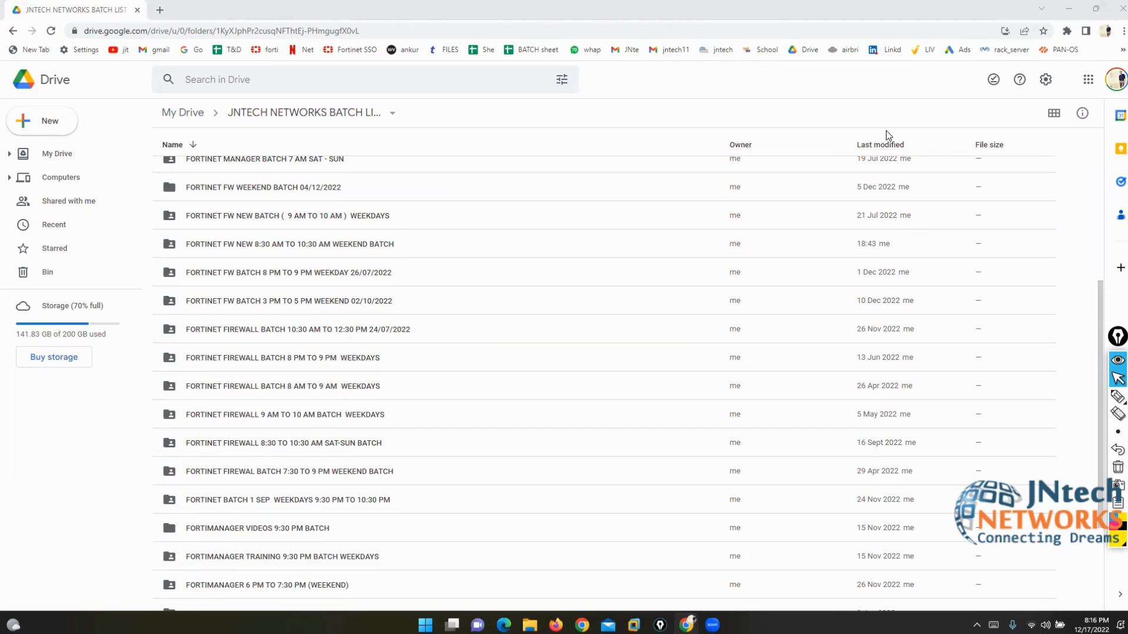
scroll(515, 388, "down", 1)
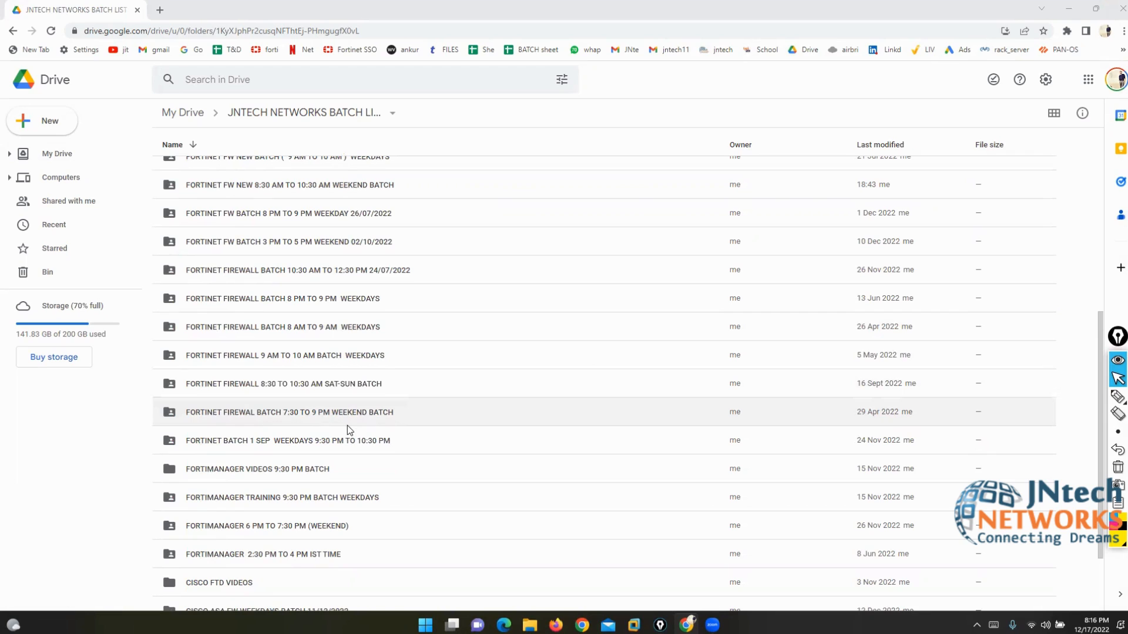
scroll(347, 429, "up", 1)
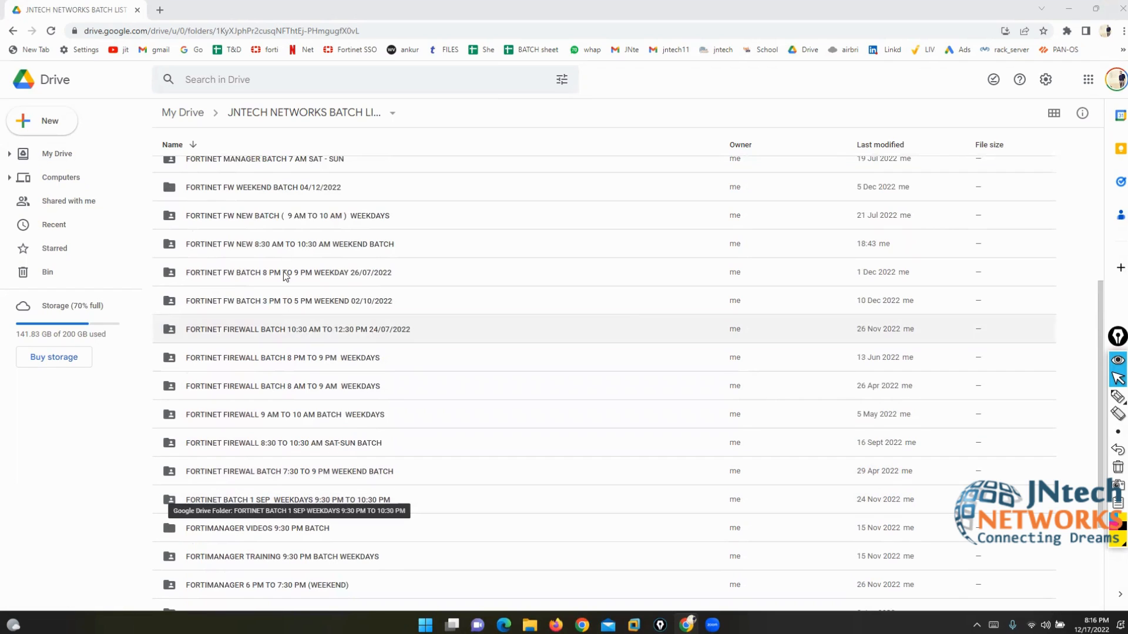
double_click(281, 192)
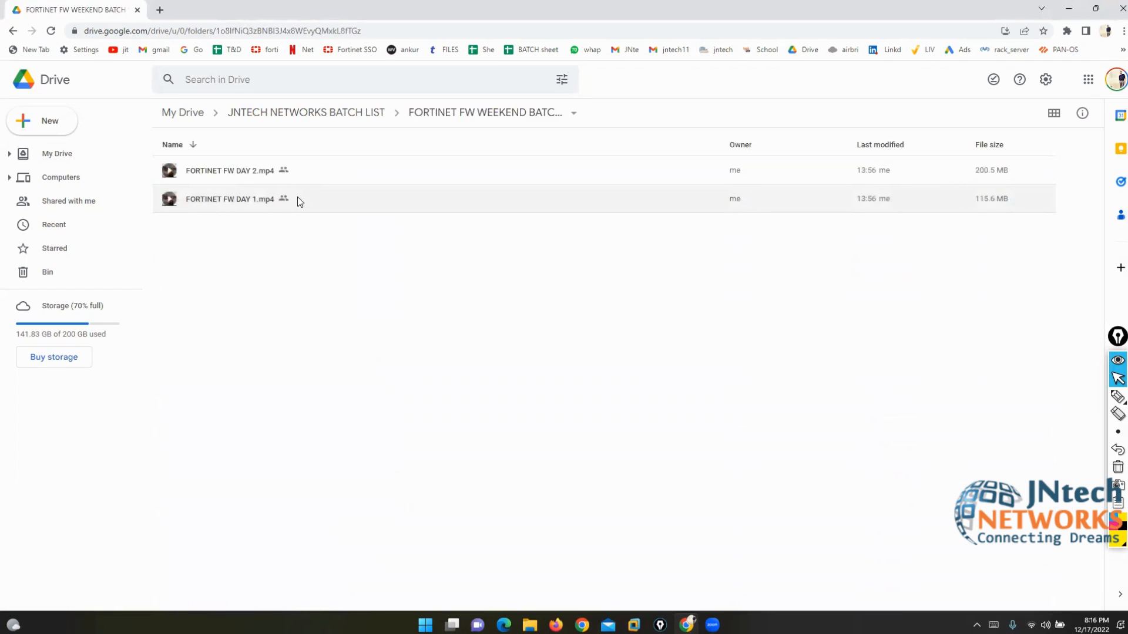
left_click(1122, 8)
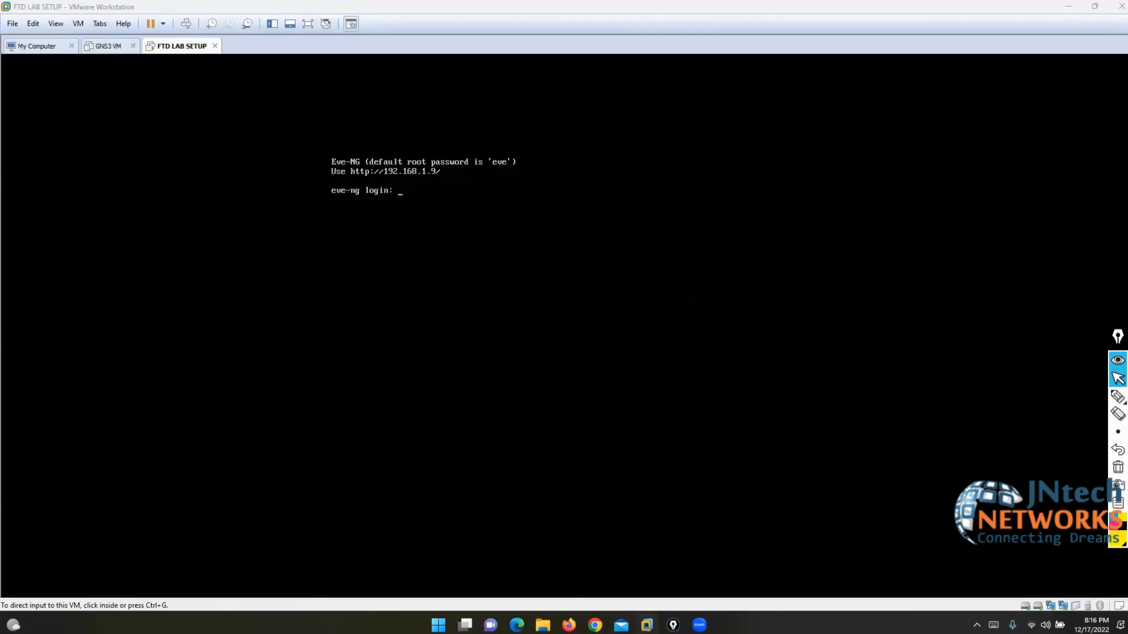
Step: Load the EVE-NG server at 192.168.1.9 in a new browser window and log in as admin
left_click(595, 625)
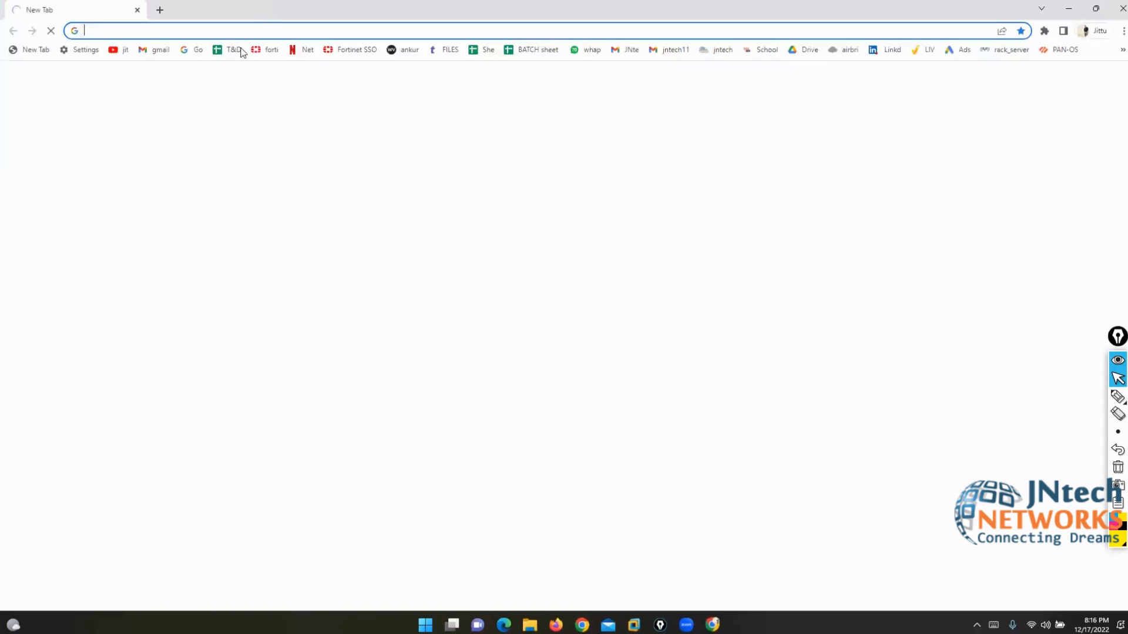
type("192.168.1.1")
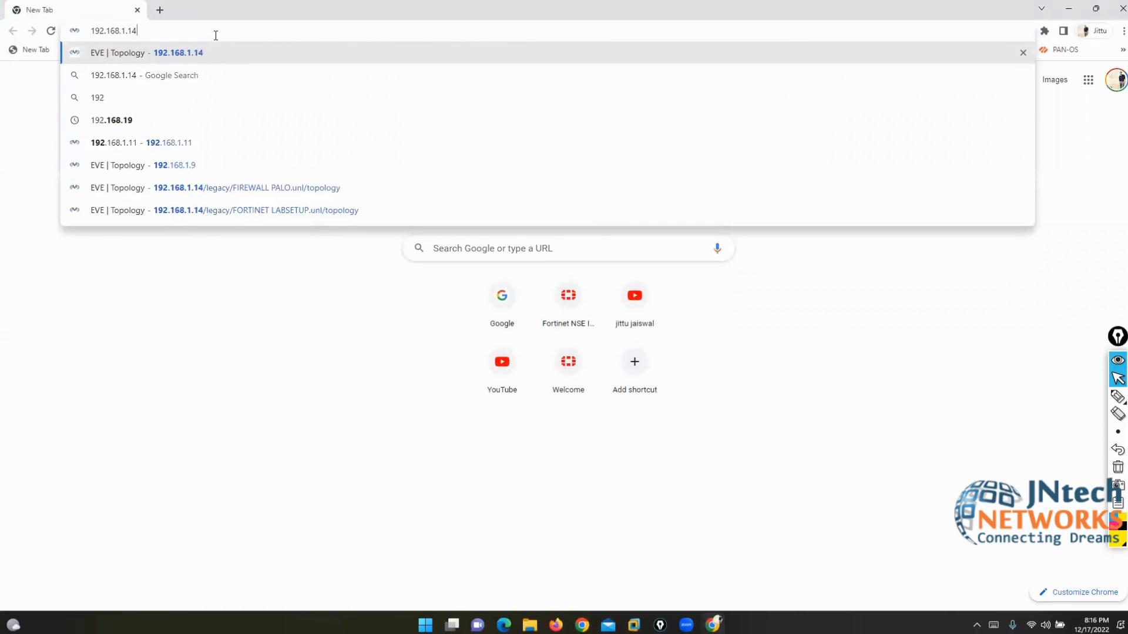
key("BackSpace")
type("9")
key("Return")
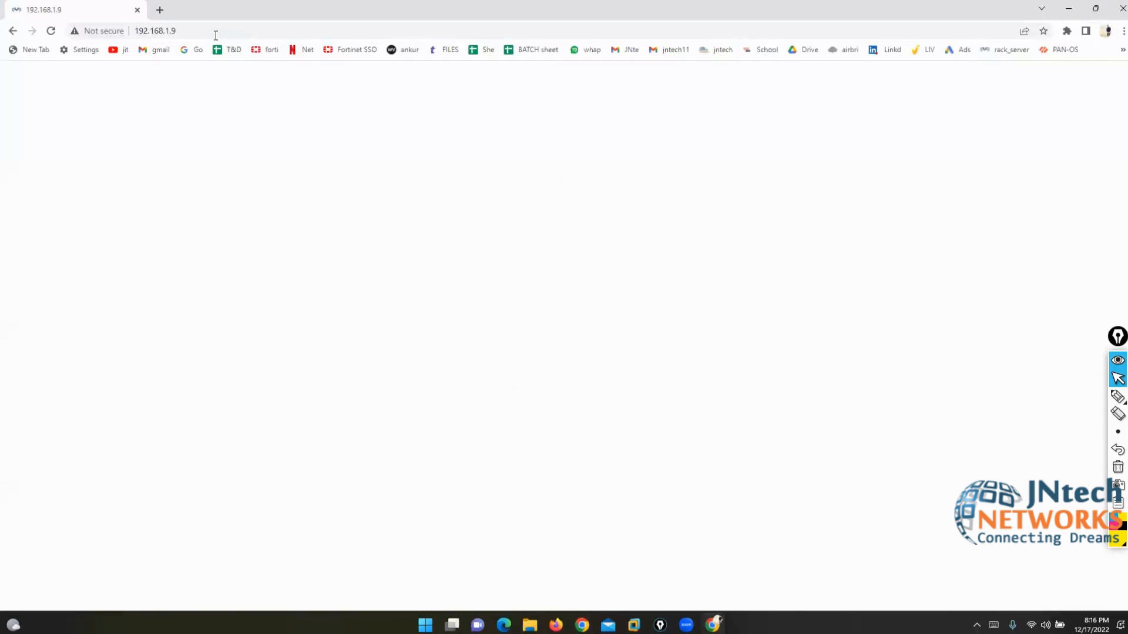
type("admin")
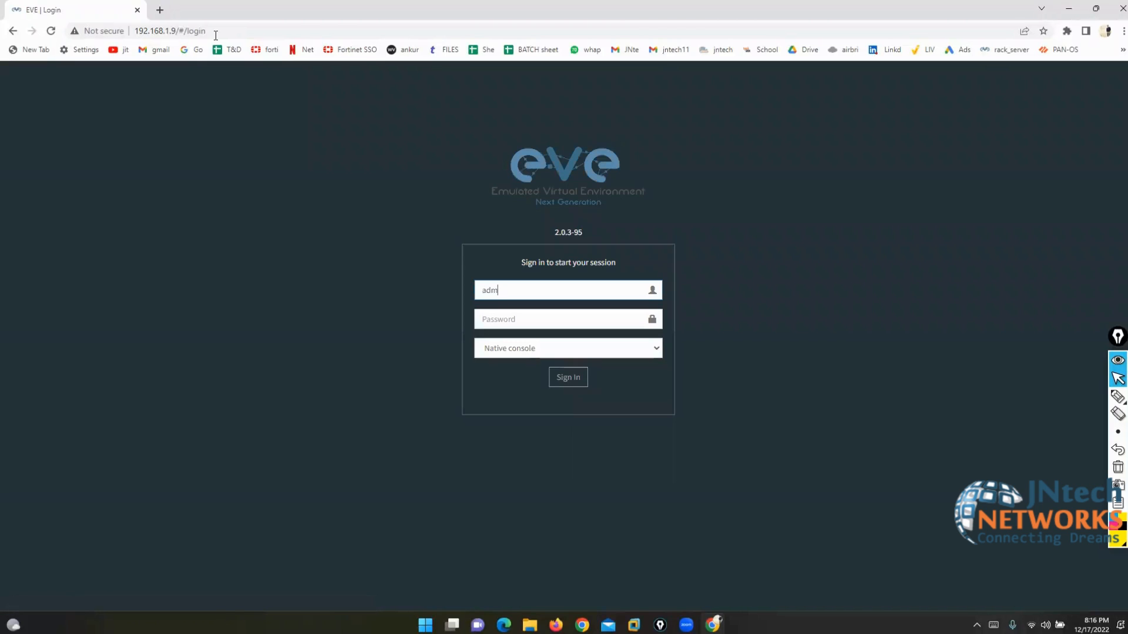
key("Tab")
type("eve")
key("Return")
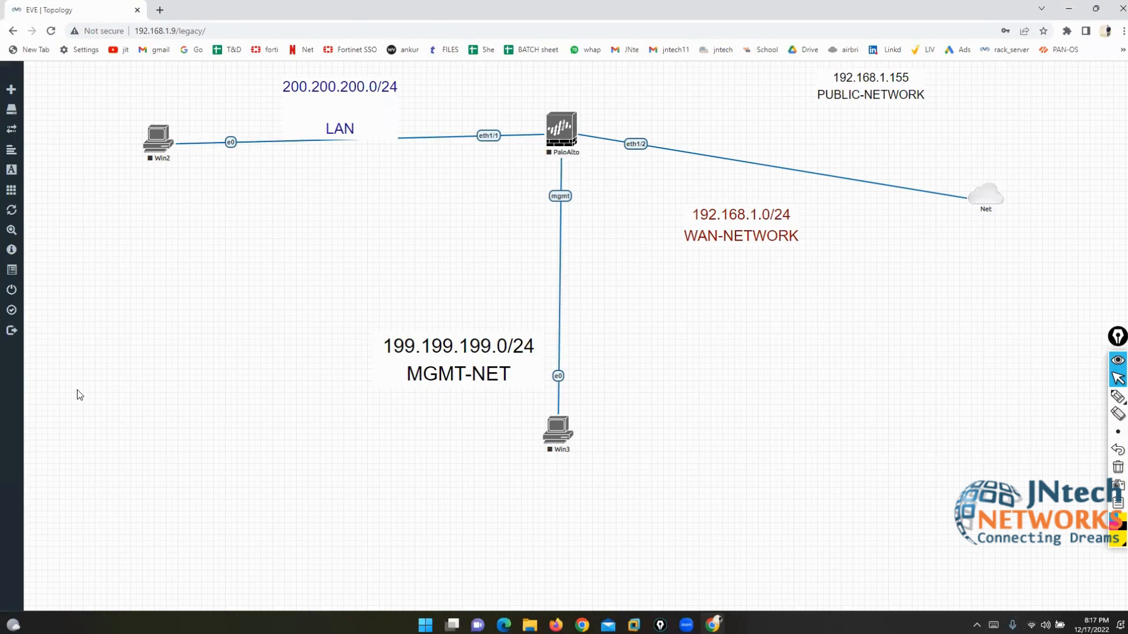
Step: Close the current lab, open FIREWALL PALO.unl, and move the SITE-B router slightly lower
mouse_move(24, 335)
left_click(29, 292)
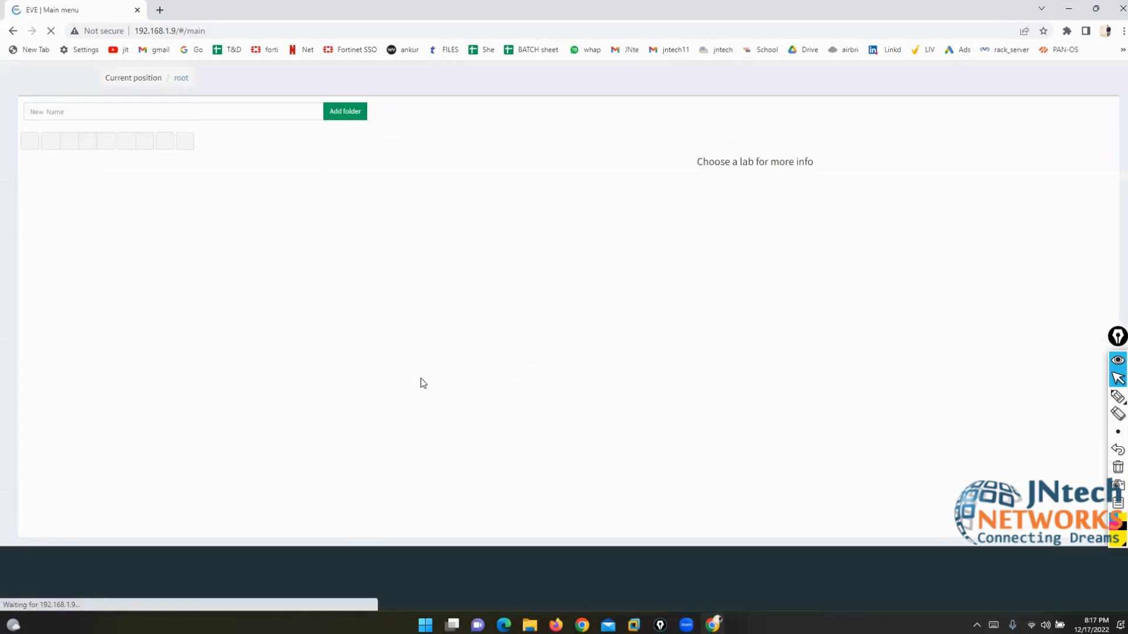
left_click(104, 298)
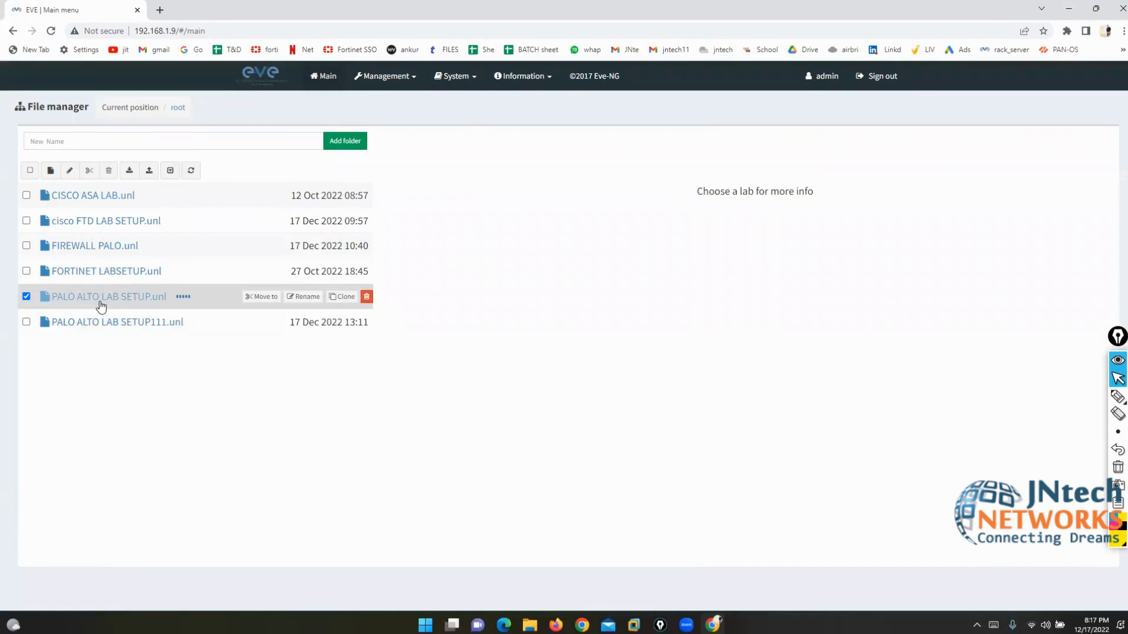
double_click(105, 272)
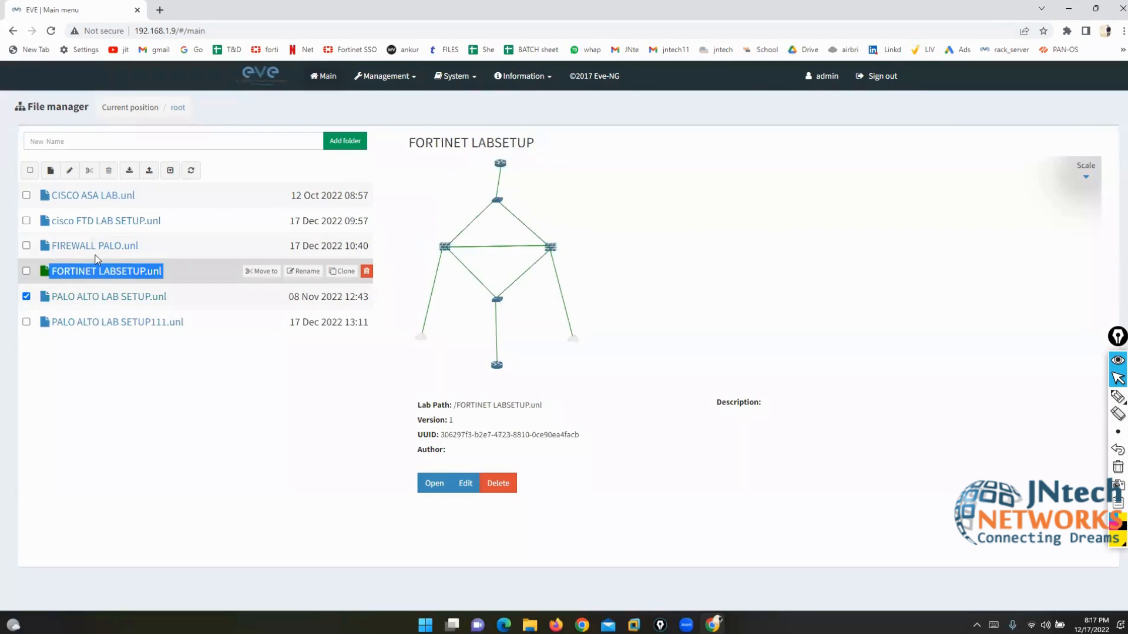
double_click(75, 246)
left_click(420, 483)
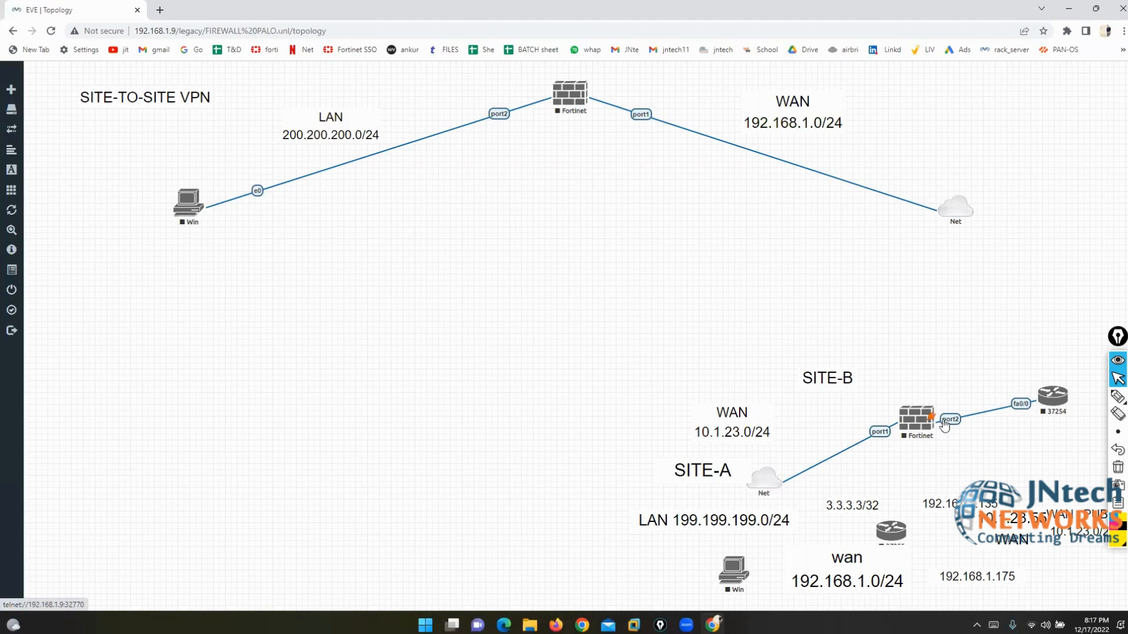
left_click_drag(1058, 414, 1073, 442)
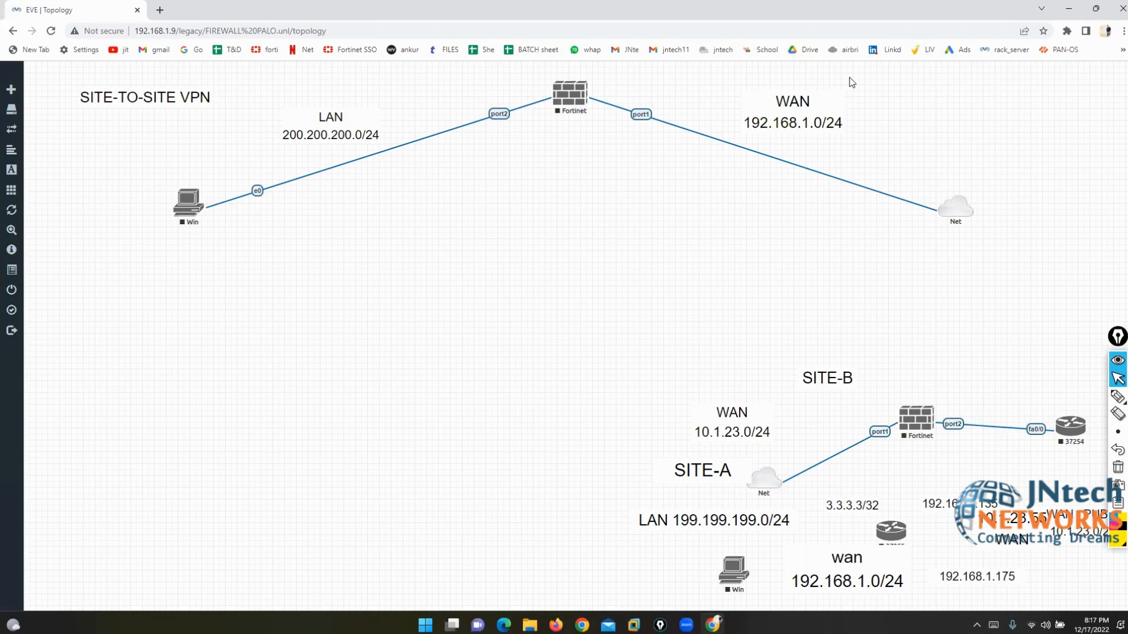
key("alt+Tab")
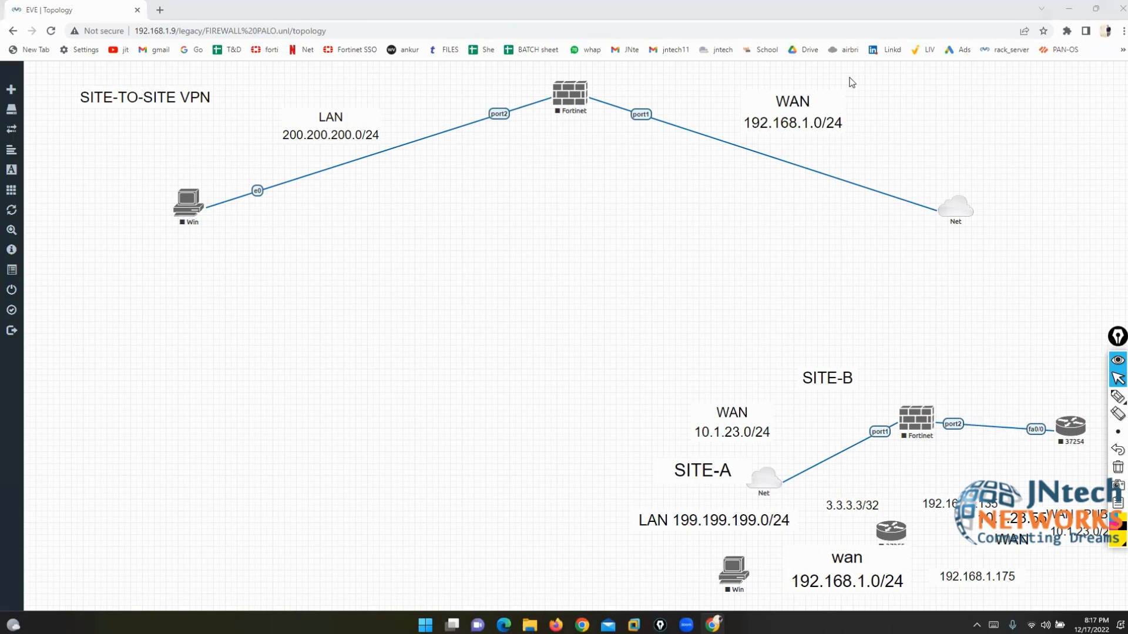
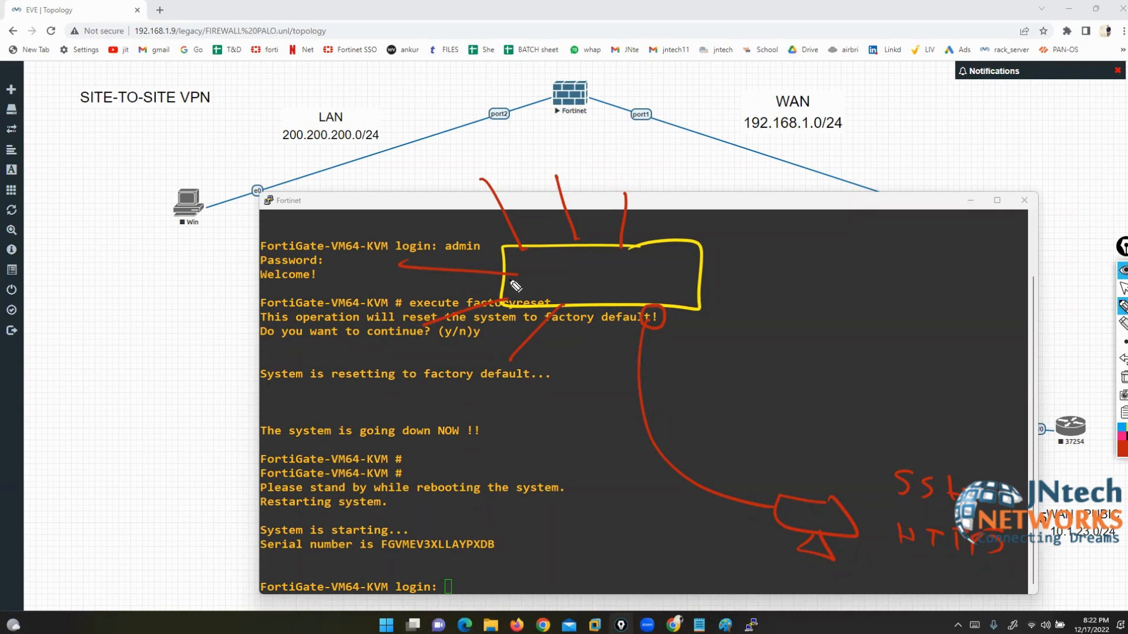
Step: Wipe the old ink, maximize the FortiGate console and wake it to show fresh login prompts
left_click(1124, 378)
left_click(1123, 292)
double_click(709, 204)
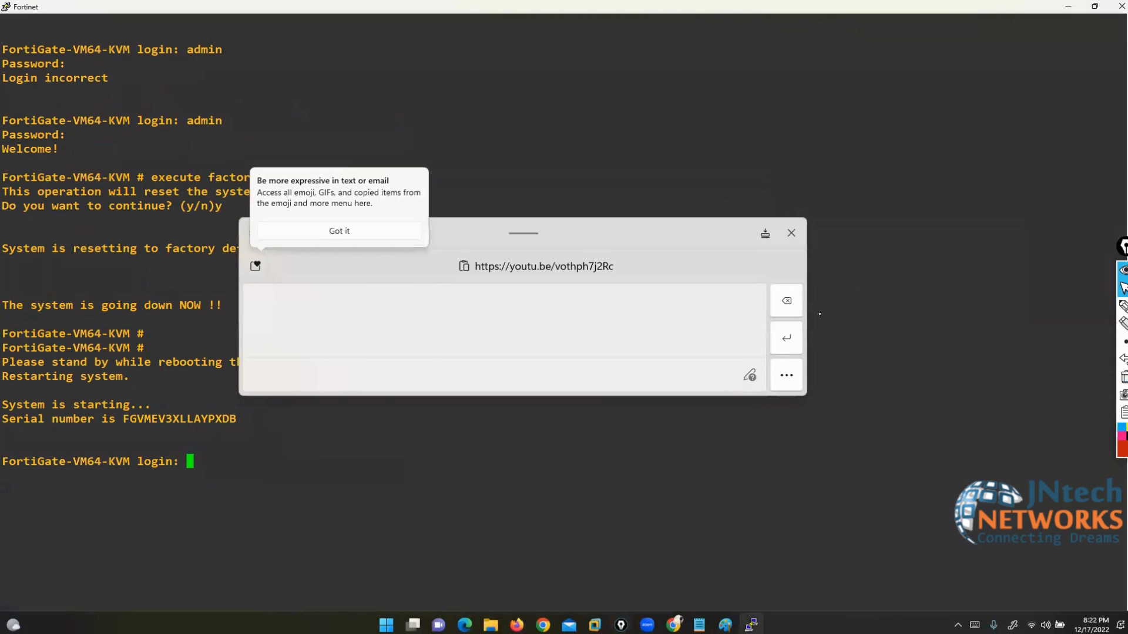
left_click(792, 233)
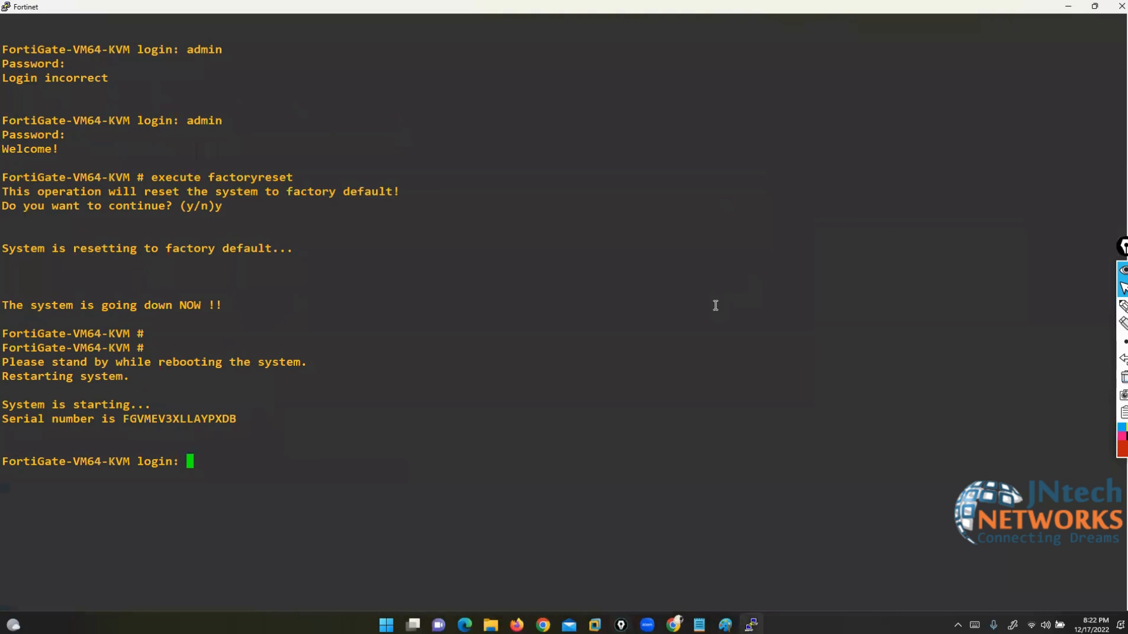
key("Return")
key("Return")
key("Return")
key("Return")
key("Return")
key("Return")
key("Return")
key("Return")
key("Return")
key("Return")
key("Return")
key("Return")
key("Return")
key("Return")
key("Return")
key("Return")
key("Return")
key("Return")
key("Return")
key("Return")
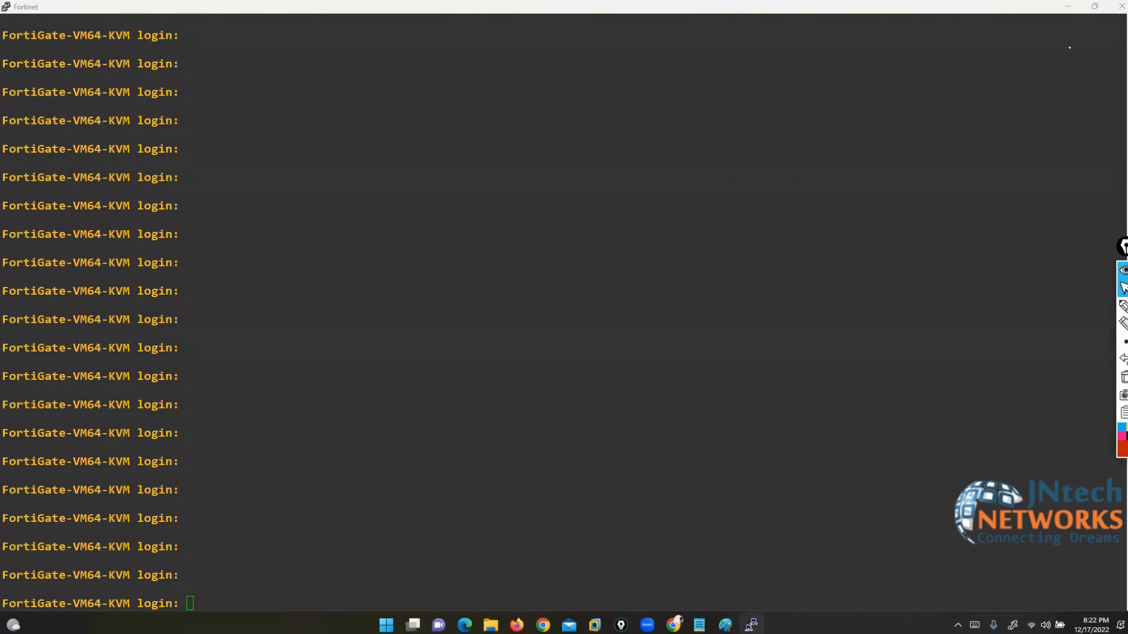
left_click(1123, 306)
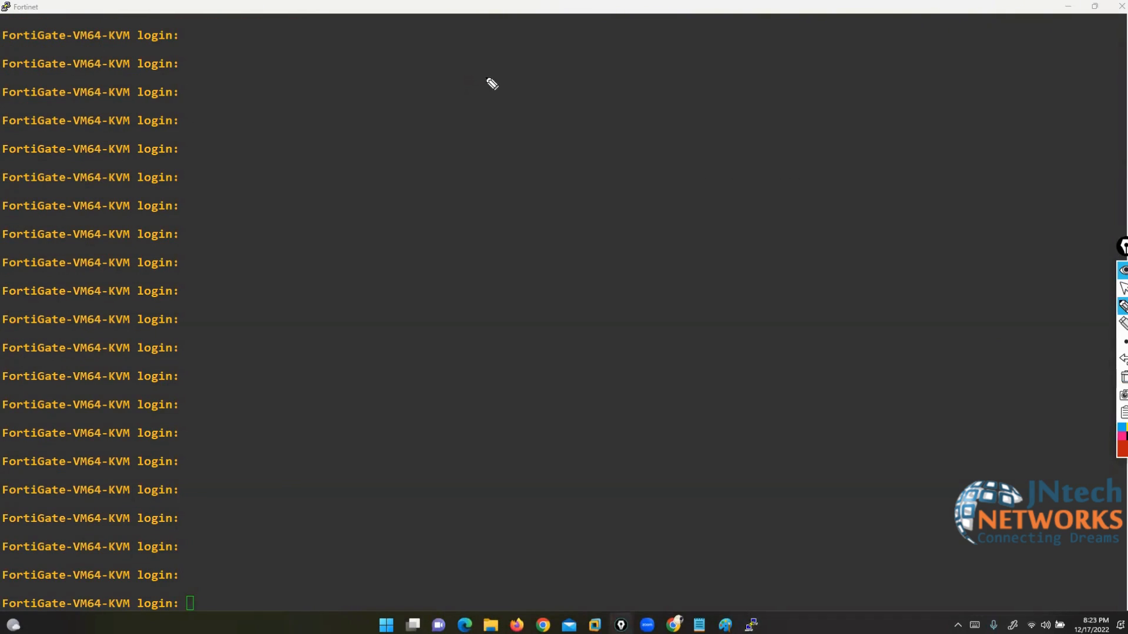
Step: Sketch a red FW box with a LAN link left, a zigzag WAN link right, and an upward line
mouse_move(599, 235)
left_mouse_down()
mouse_move(534, 238)
mouse_move(632, 303)
mouse_move(573, 231)
mouse_move(523, 276)
left_mouse_up()
left_click_drag(520, 253, 536, 256)
left_click_drag(546, 259, 569, 258)
left_click_drag(488, 268, 194, 250)
left_click_drag(629, 268, 925, 304)
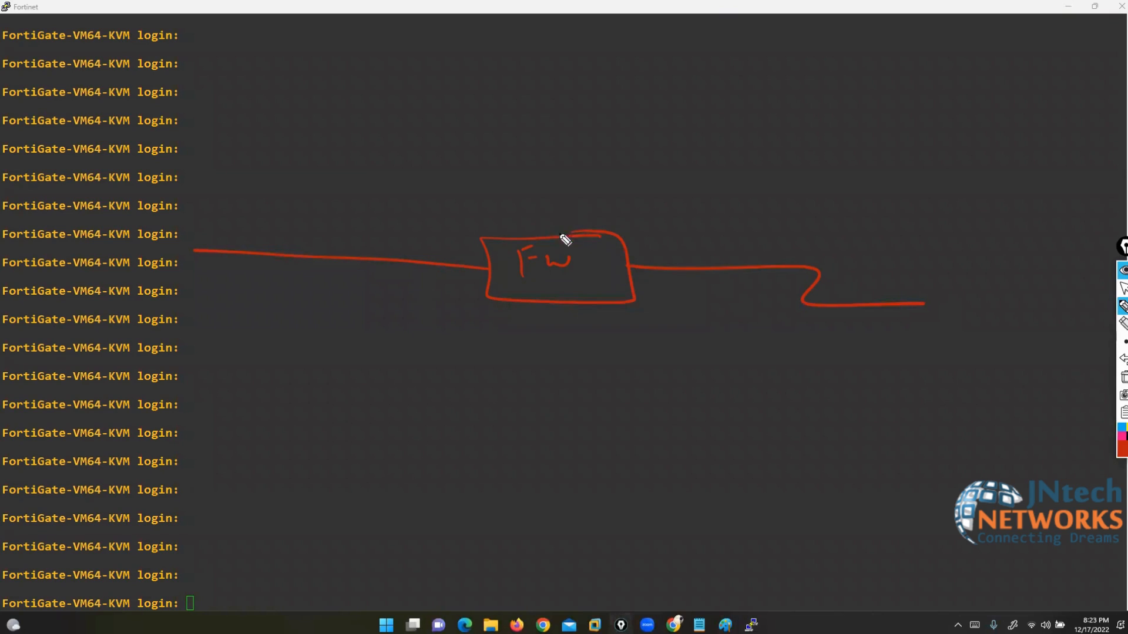
left_click_drag(563, 237, 542, 58)
Step: Label the links LAN, WAN and DMZ in red ink
mouse_move(264, 280)
left_mouse_down()
mouse_move(277, 302)
mouse_move(337, 287)
left_mouse_up()
mouse_move(822, 229)
left_mouse_down()
mouse_move(824, 246)
mouse_move(935, 236)
left_mouse_up()
mouse_move(431, 123)
left_mouse_down()
mouse_move(433, 147)
mouse_move(479, 146)
mouse_move(501, 131)
mouse_move(510, 148)
left_mouse_up()
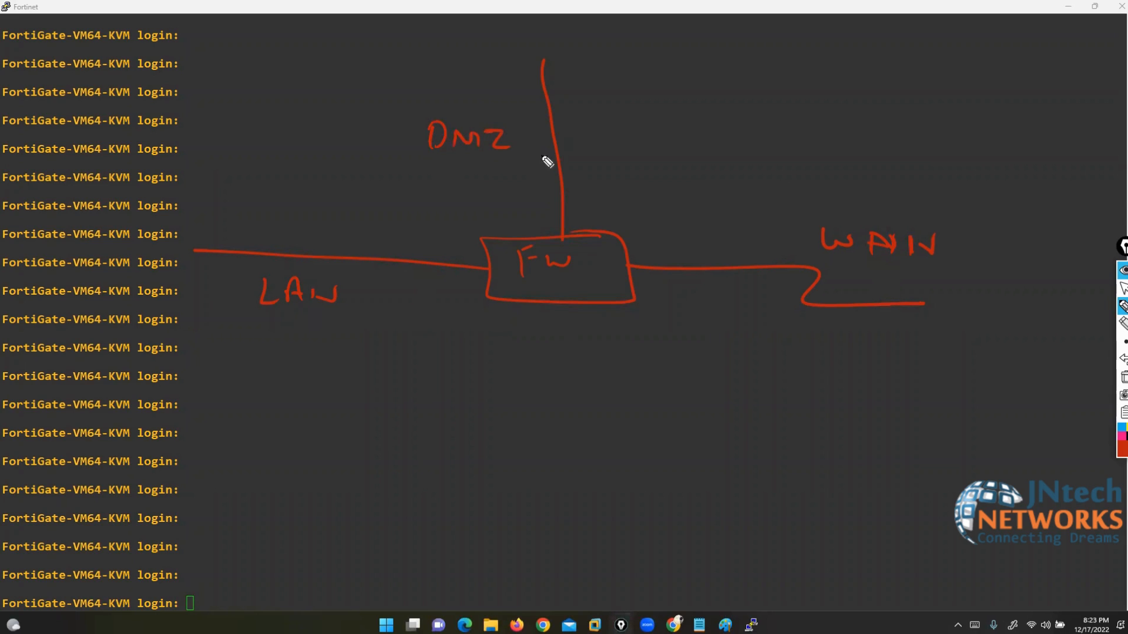
left_click(1122, 288)
left_click_drag(1122, 249, 1126, 333)
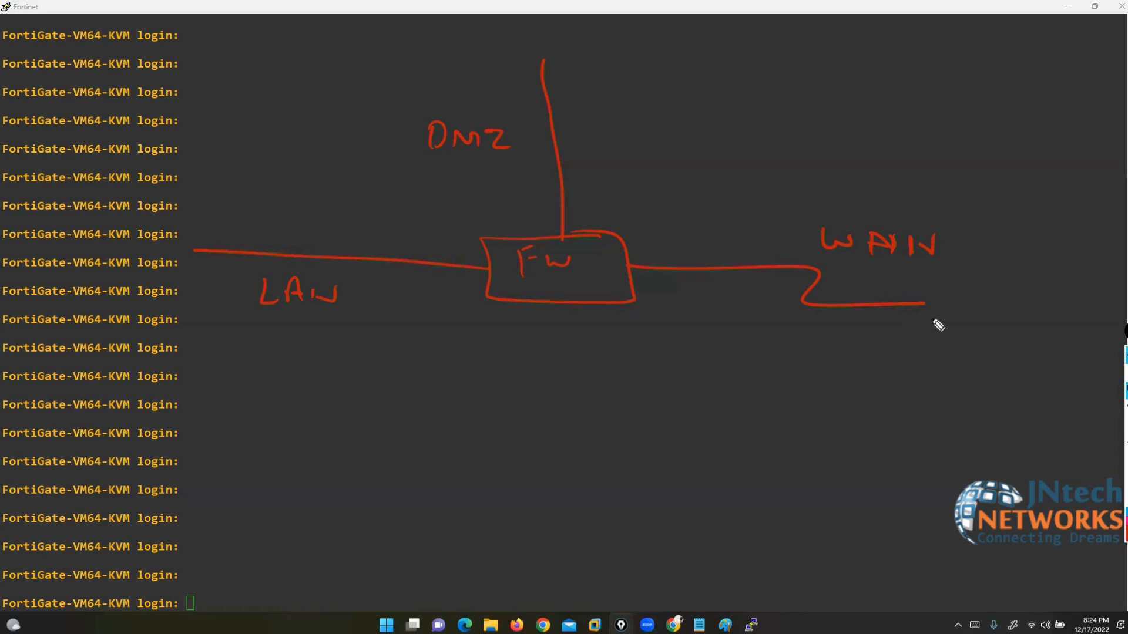
left_click(1122, 422)
left_click(1123, 409)
Step: Erase the DMZ label and branch, and switch the ink to yellow
mouse_move(440, 148)
left_mouse_down()
mouse_move(466, 133)
mouse_move(597, 178)
left_mouse_up()
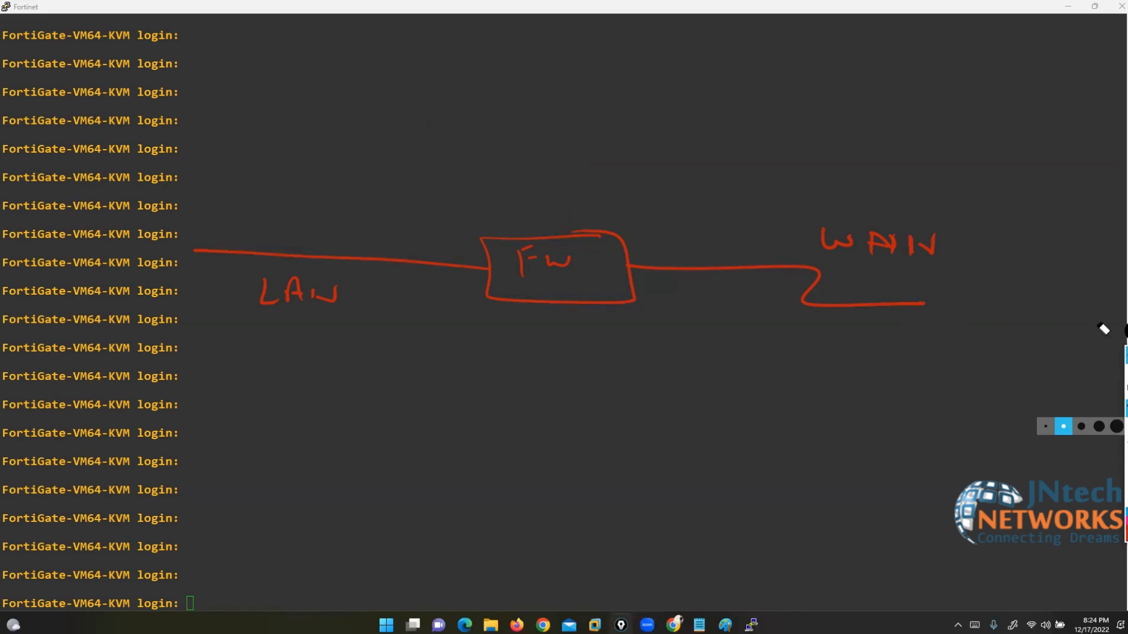
left_click(1122, 422)
left_click_drag(1123, 331, 1115, 323)
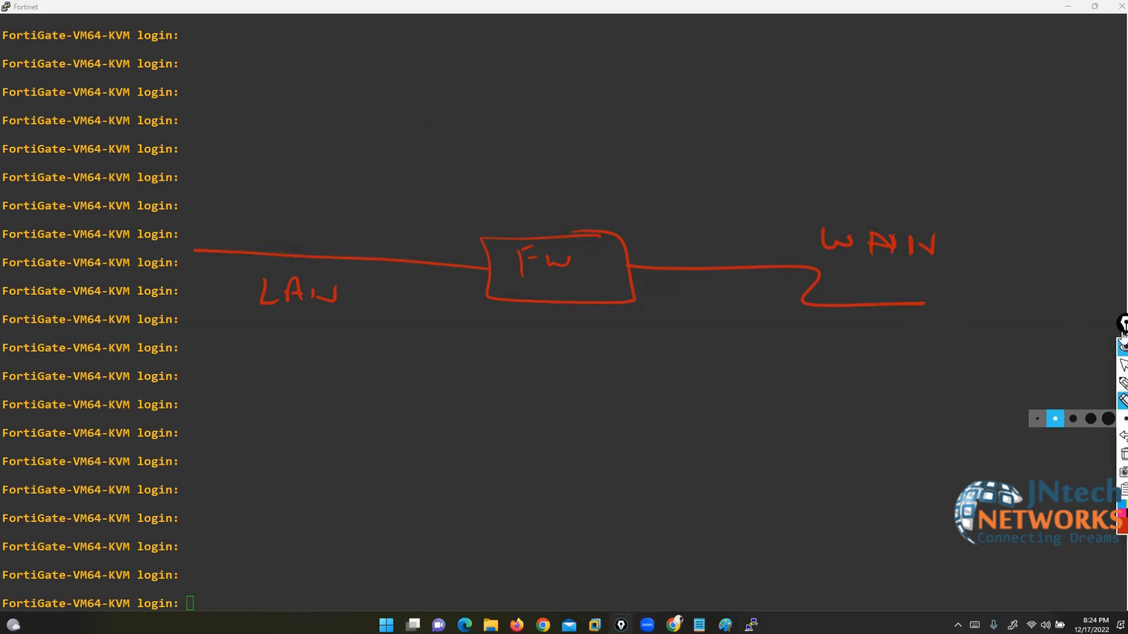
left_click(1126, 505)
left_click(1123, 384)
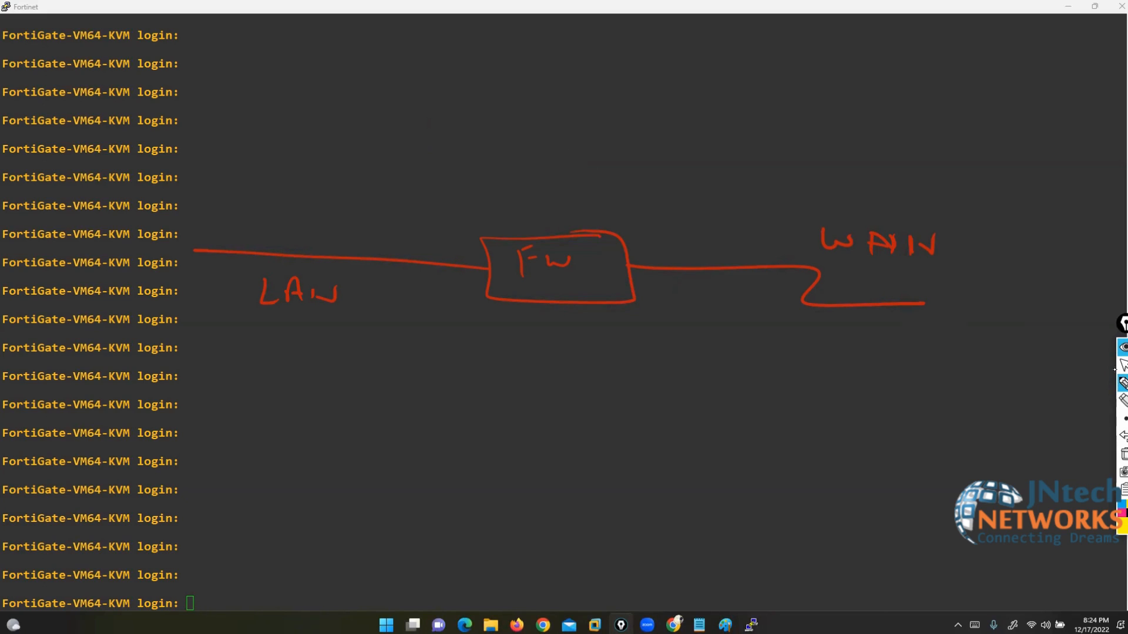
key("XF86AudioRaiseVolume")
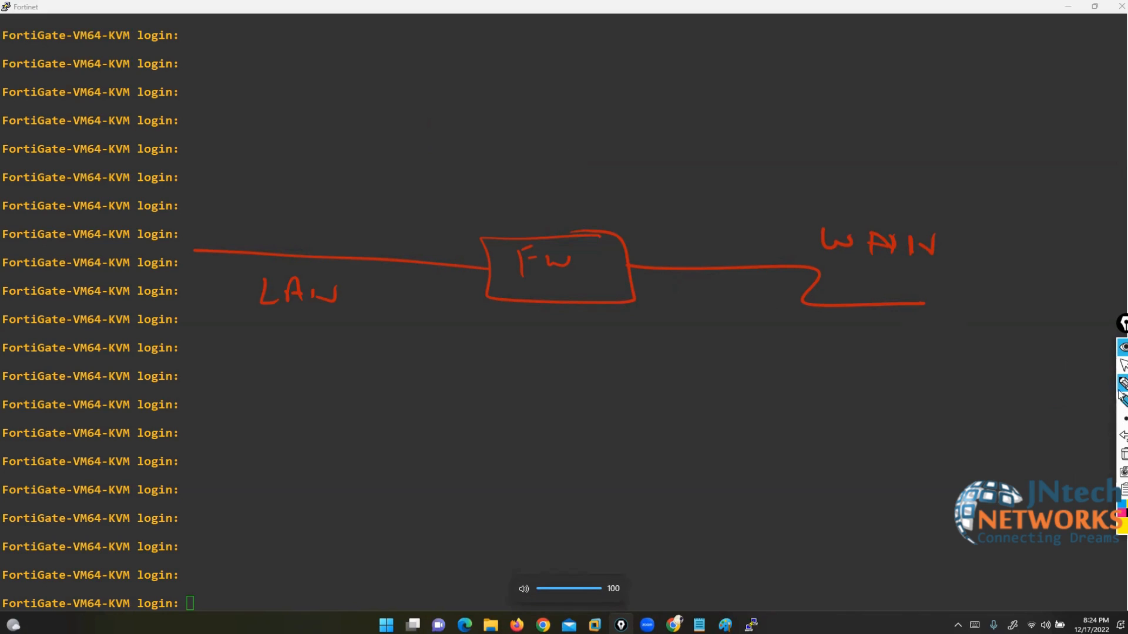
left_click(1123, 365)
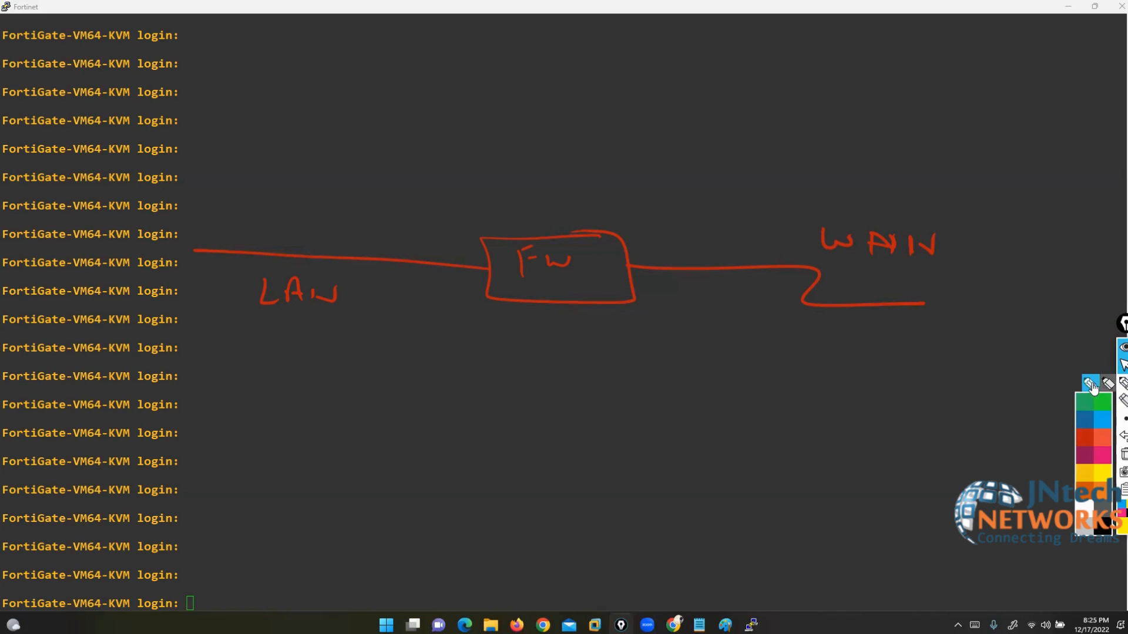
left_click(1101, 388)
Step: Draw a yellow SW switch on the LAN side with several host links and hosts, with Paint in front
mouse_move(206, 230)
left_mouse_down()
mouse_move(147, 271)
mouse_move(210, 230)
mouse_move(192, 253)
mouse_move(219, 251)
left_mouse_up()
left_click_drag(150, 232, 77, 128)
left_click_drag(144, 253, 66, 259)
mouse_move(174, 273)
left_mouse_down()
mouse_move(83, 330)
mouse_move(111, 392)
left_mouse_up()
left_click_drag(201, 295, 141, 427)
left_click_drag(219, 281, 246, 462)
mouse_move(246, 468)
left_mouse_down()
mouse_move(232, 497)
mouse_move(262, 470)
left_mouse_up()
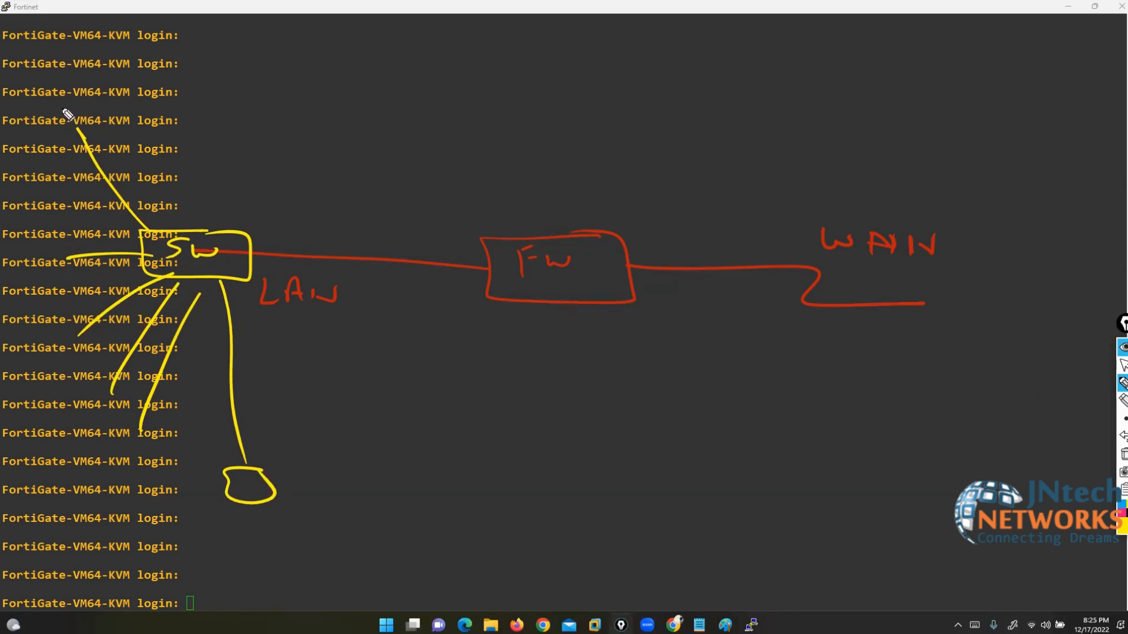
left_click_drag(80, 109, 91, 134)
mouse_move(76, 246)
left_mouse_down()
mouse_move(40, 245)
mouse_move(76, 347)
mouse_move(104, 372)
mouse_move(104, 423)
mouse_move(158, 472)
mouse_move(146, 433)
left_mouse_up()
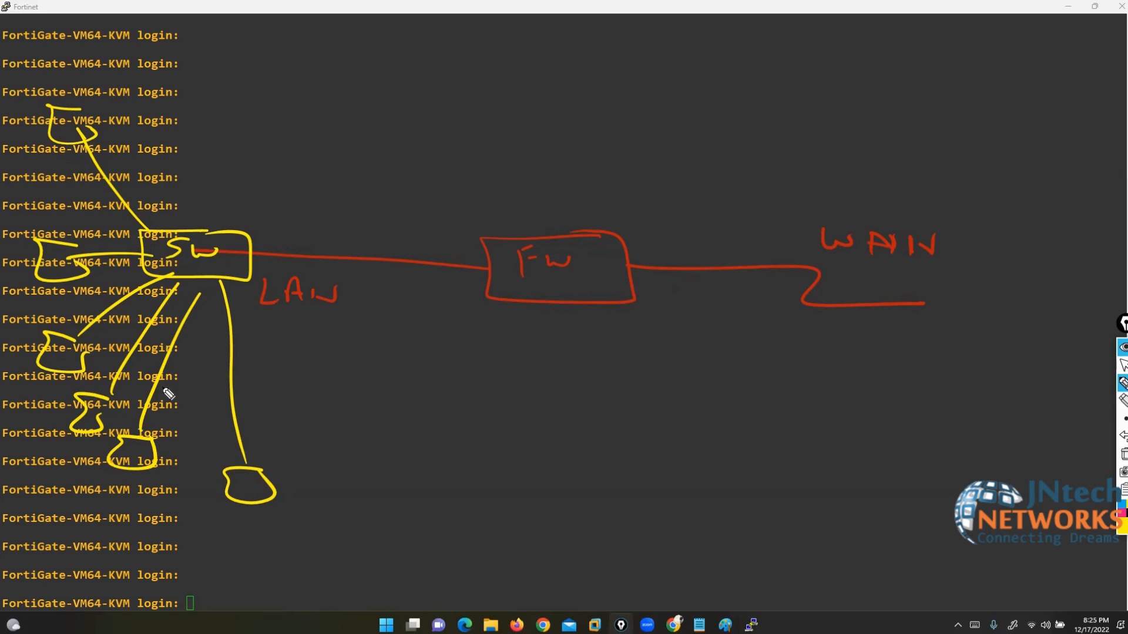
left_click(1122, 366)
left_click(725, 624)
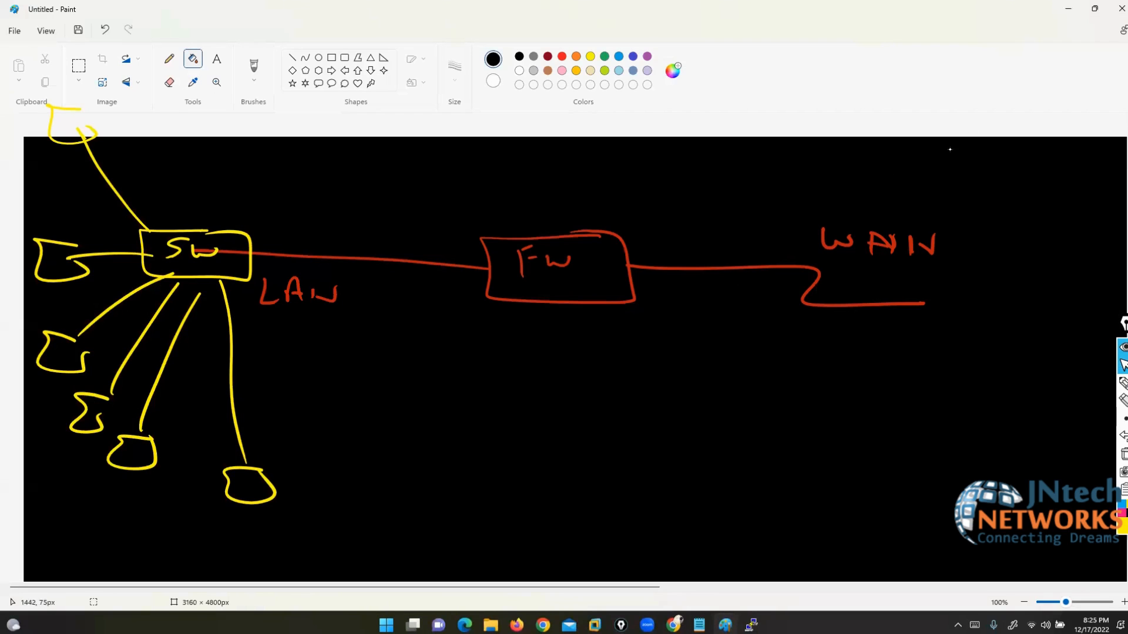
Step: Erase the top-left host and its link
left_click(1122, 383)
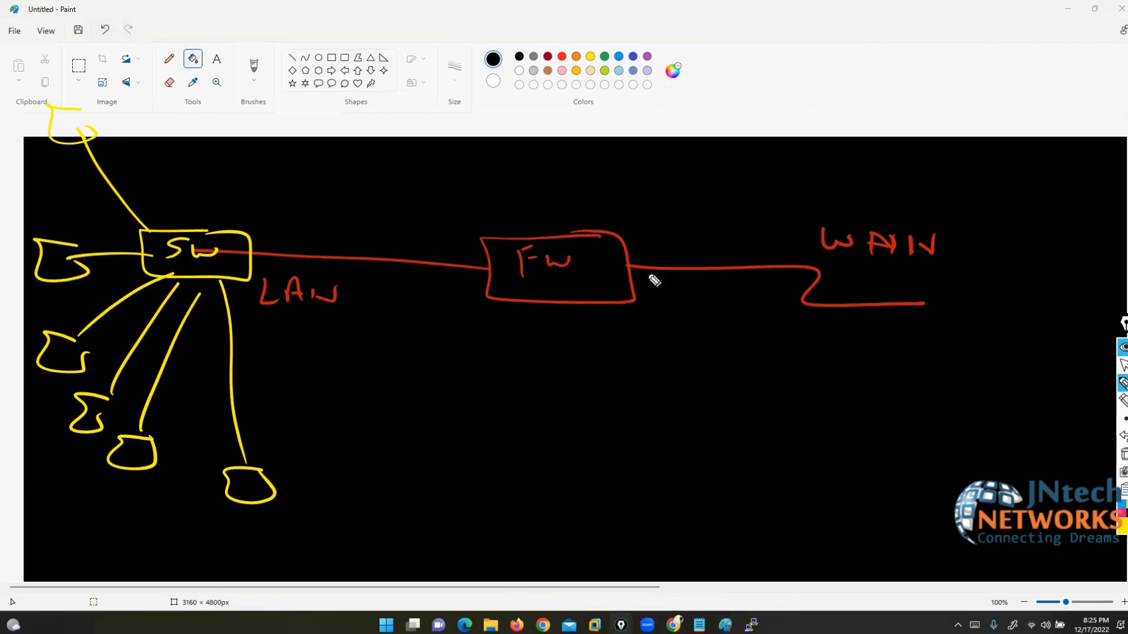
left_click(1122, 402)
left_click_drag(44, 130, 145, 196)
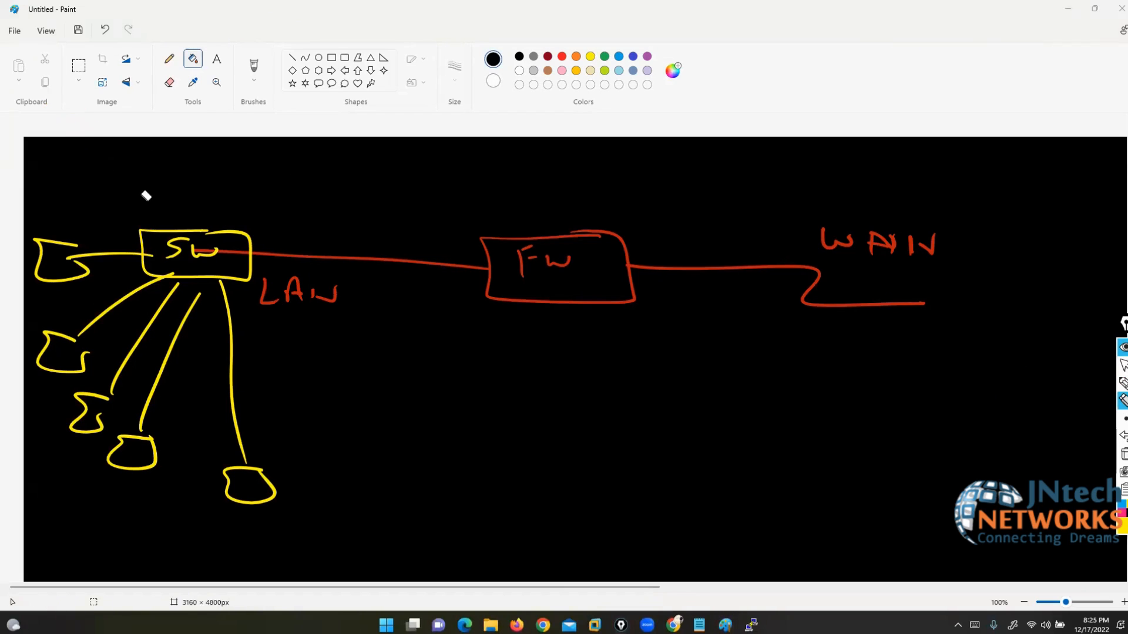
left_click(1122, 383)
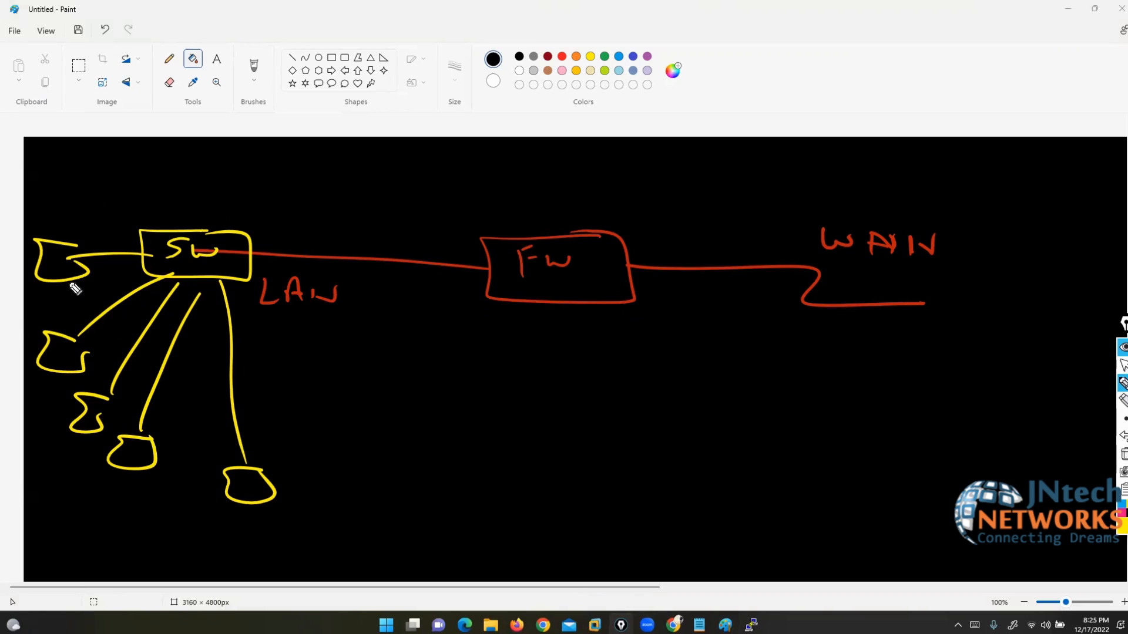
Step: Label the switch's hosts web, SnTP, Dns and FTP in yellow
left_click_drag(45, 206, 94, 222)
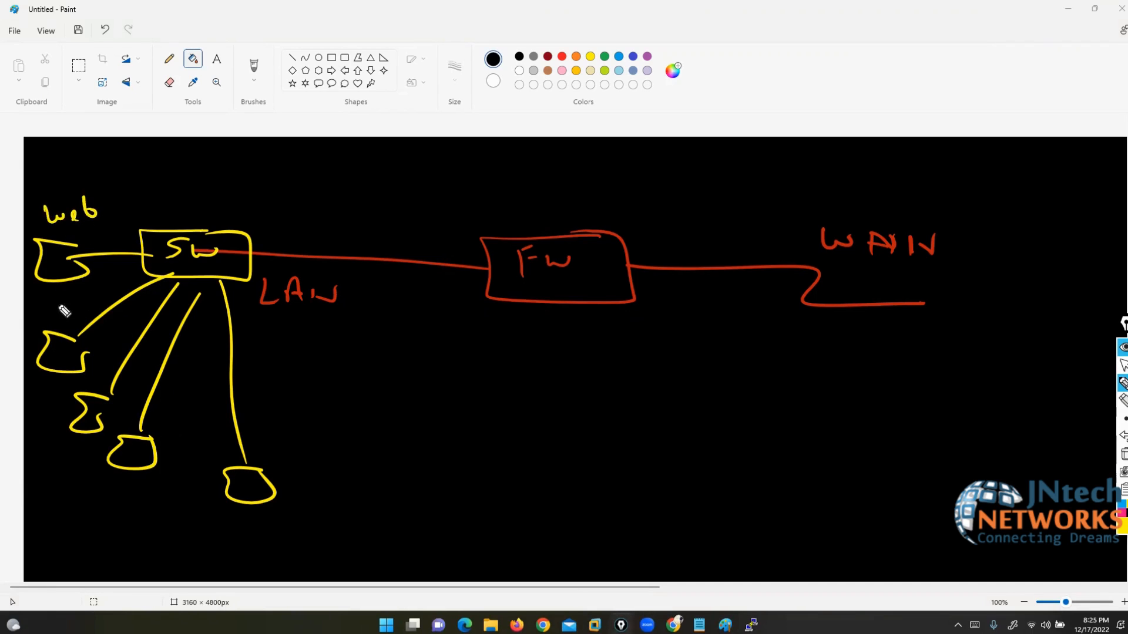
mouse_move(38, 304)
left_mouse_down()
mouse_move(28, 320)
mouse_move(59, 318)
mouse_move(74, 302)
left_mouse_up()
left_click(70, 307)
mouse_move(68, 303)
left_mouse_down()
mouse_move(69, 320)
mouse_move(86, 307)
left_mouse_up()
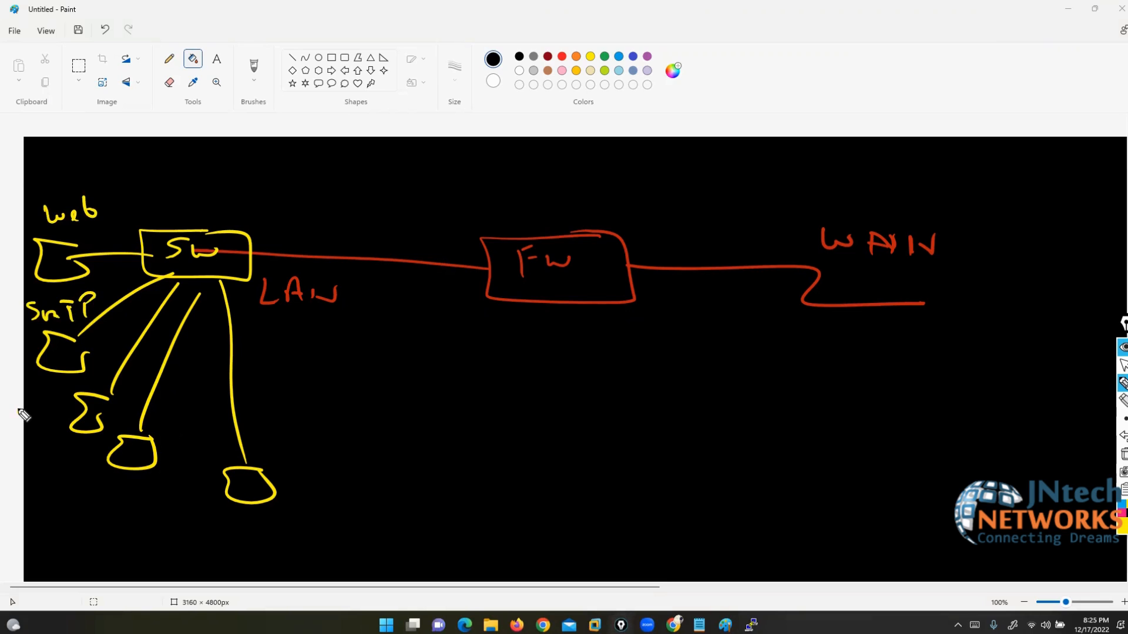
mouse_move(19, 410)
left_mouse_down()
mouse_move(21, 424)
mouse_move(46, 429)
left_mouse_up()
left_click_drag(55, 414, 50, 433)
left_click_drag(99, 489, 100, 510)
mouse_move(97, 489)
left_mouse_down()
mouse_move(114, 487)
mouse_move(112, 498)
left_mouse_up()
left_click_drag(124, 495, 147, 491)
left_click_drag(137, 495, 145, 515)
left_click_drag(146, 490, 147, 503)
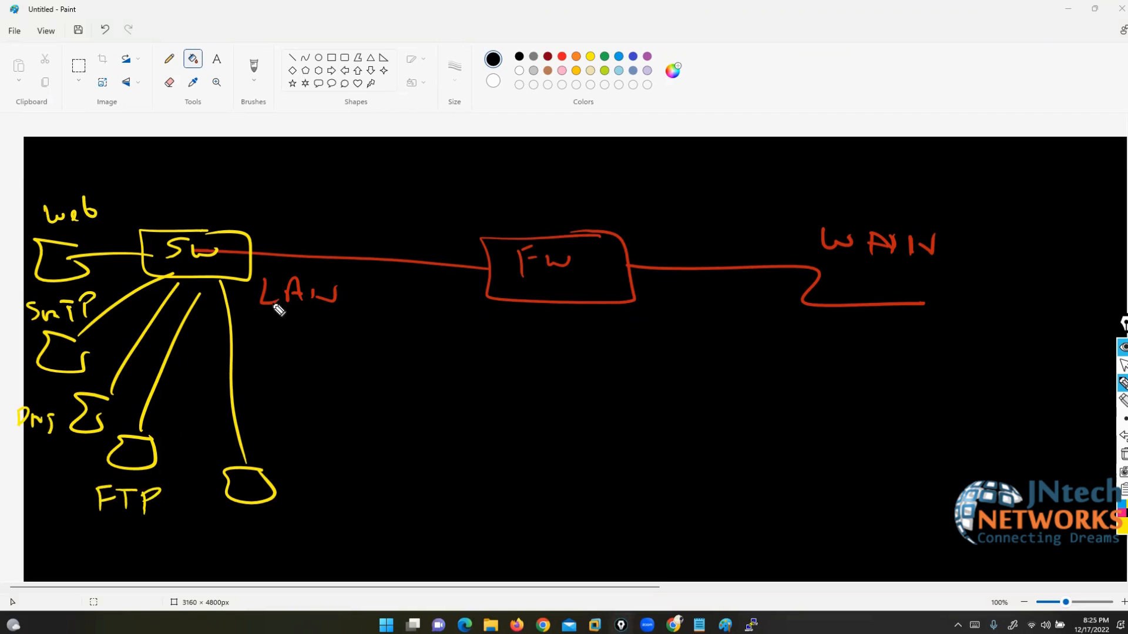
left_click_drag(310, 304, 335, 303)
Step: Add a lower-right link and three upward links topped with host shapes from the switch
mouse_move(237, 279)
left_mouse_down()
mouse_move(384, 464)
mouse_move(354, 491)
mouse_move(382, 462)
mouse_move(485, 416)
left_mouse_up()
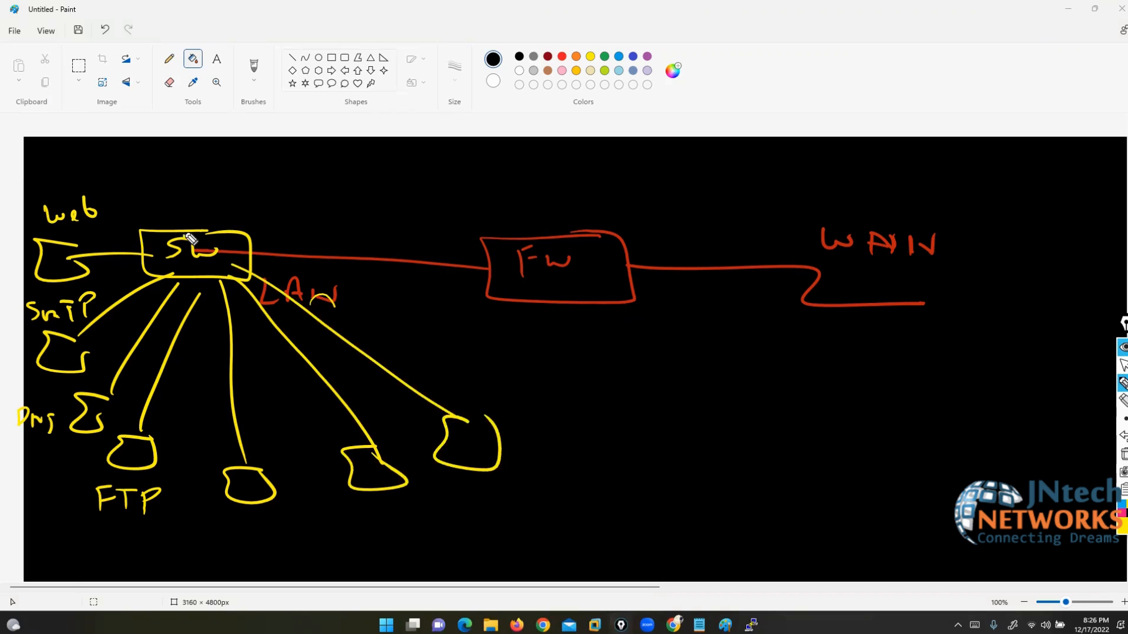
left_click_drag(179, 232, 130, 130)
mouse_move(209, 235)
left_mouse_down()
mouse_move(181, 101)
mouse_move(272, 100)
mouse_move(254, 92)
left_mouse_up()
left_click_drag(228, 91, 238, 98)
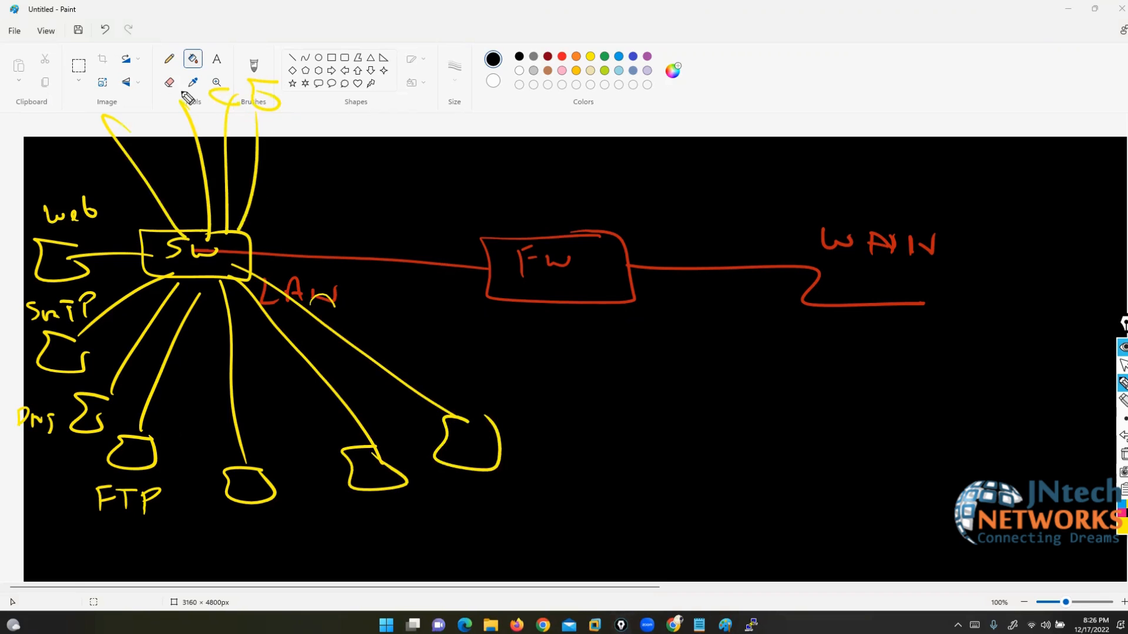
left_click_drag(165, 96, 180, 101)
left_click_drag(97, 100, 106, 102)
Step: Ring WAN as a cloud, circle the FTP and web hosts, and write [FP] above FW
mouse_move(849, 252)
left_mouse_down()
mouse_move(826, 342)
mouse_move(972, 259)
mouse_move(857, 253)
left_mouse_up()
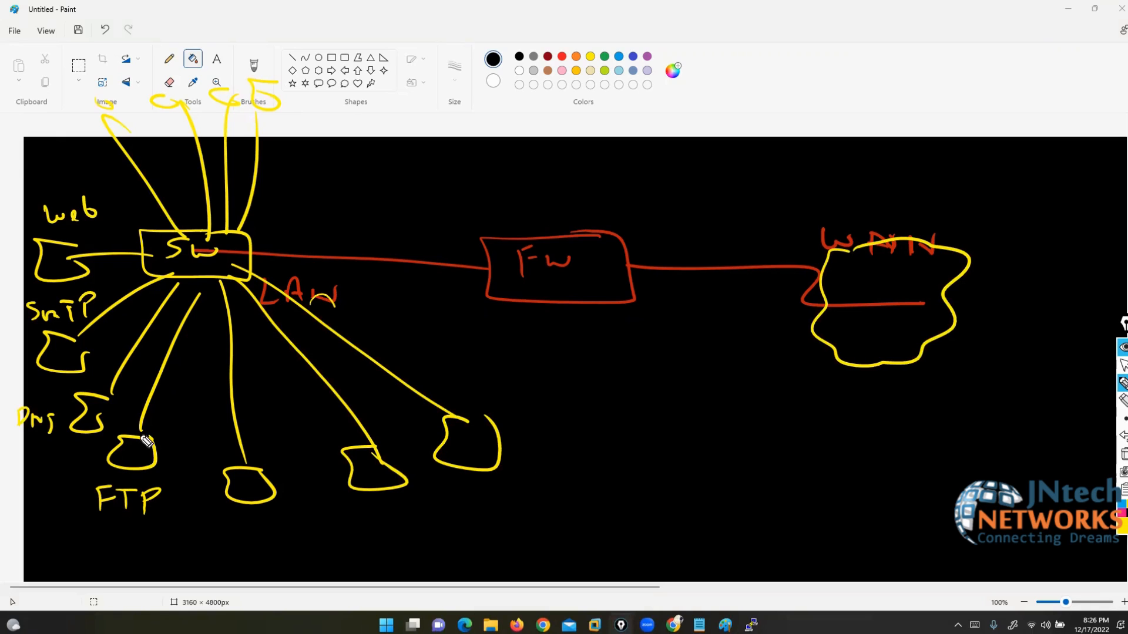
mouse_move(150, 435)
left_mouse_down()
mouse_move(115, 452)
mouse_move(106, 527)
mouse_move(152, 431)
left_mouse_up()
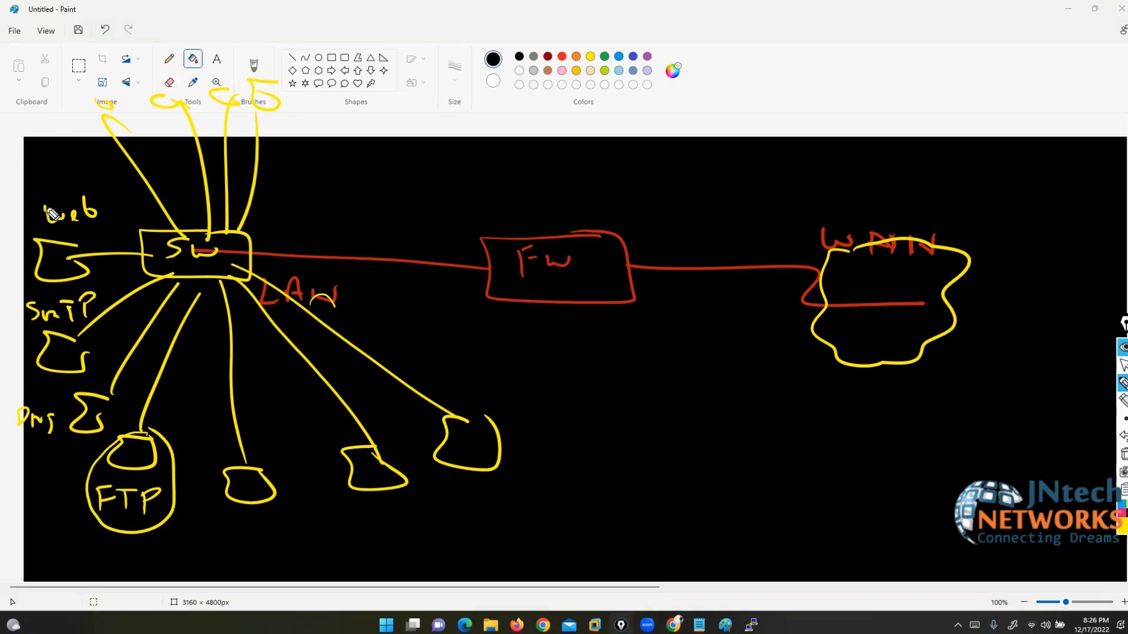
mouse_move(94, 194)
left_mouse_down()
mouse_move(56, 193)
mouse_move(33, 283)
mouse_move(99, 193)
mouse_move(92, 185)
left_mouse_up()
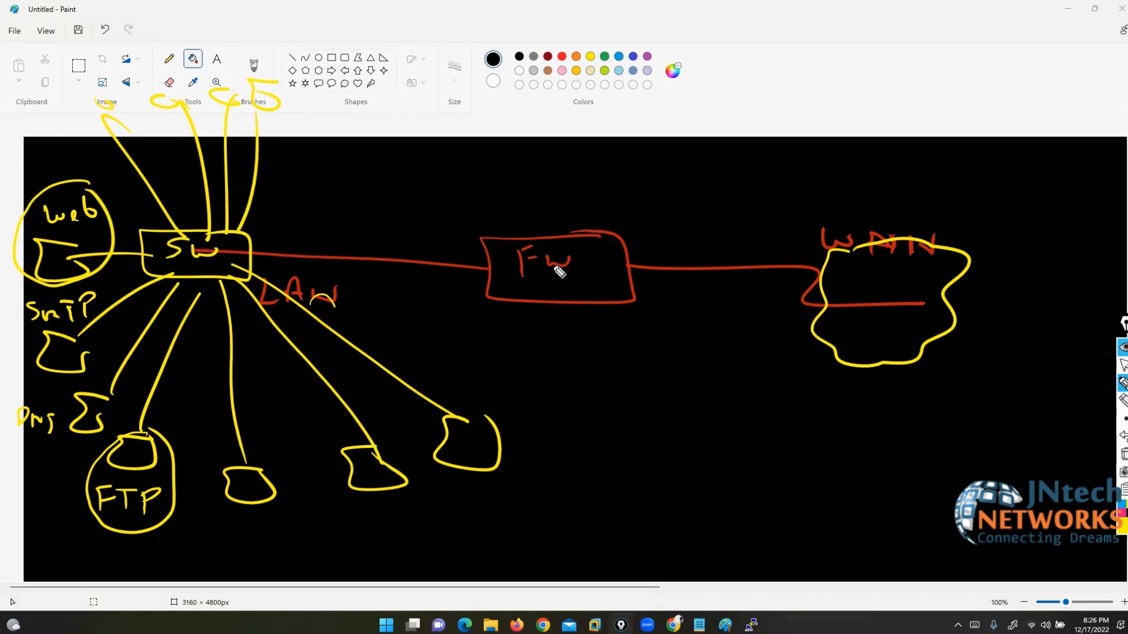
mouse_move(527, 150)
left_mouse_down()
mouse_move(529, 180)
mouse_move(541, 146)
left_mouse_up()
mouse_move(528, 164)
left_mouse_down()
mouse_move(571, 148)
mouse_move(564, 164)
left_mouse_up()
left_click_drag(582, 136, 588, 182)
left_click_drag(519, 132, 519, 182)
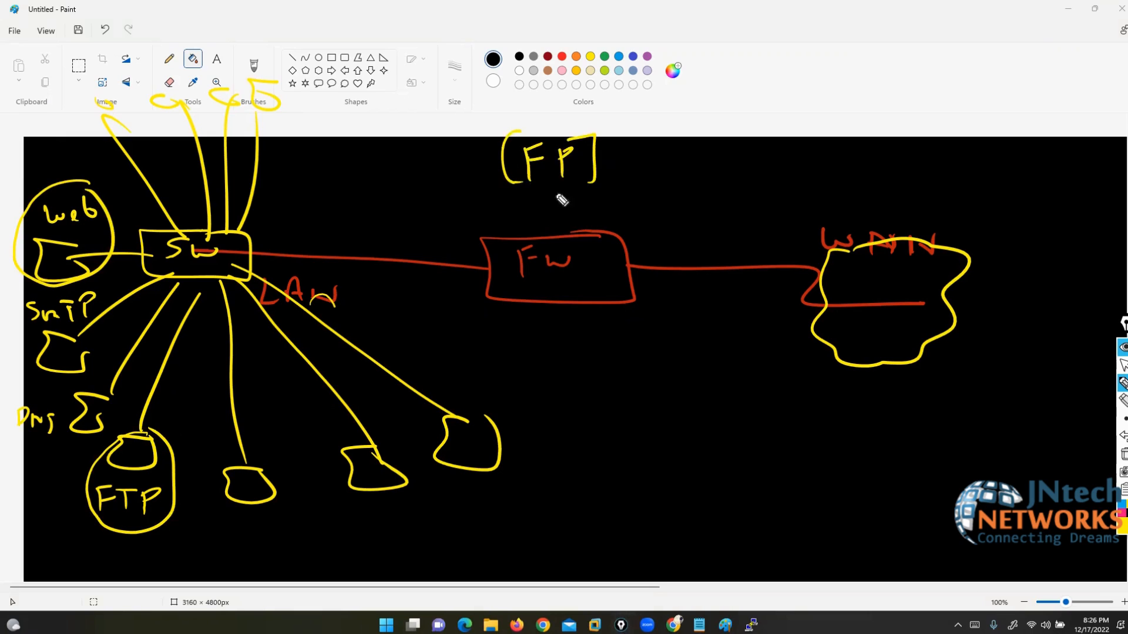
Step: Switch the ink to dark magenta and draw a curved arrow from WAN back to the switch
left_click(1122, 531)
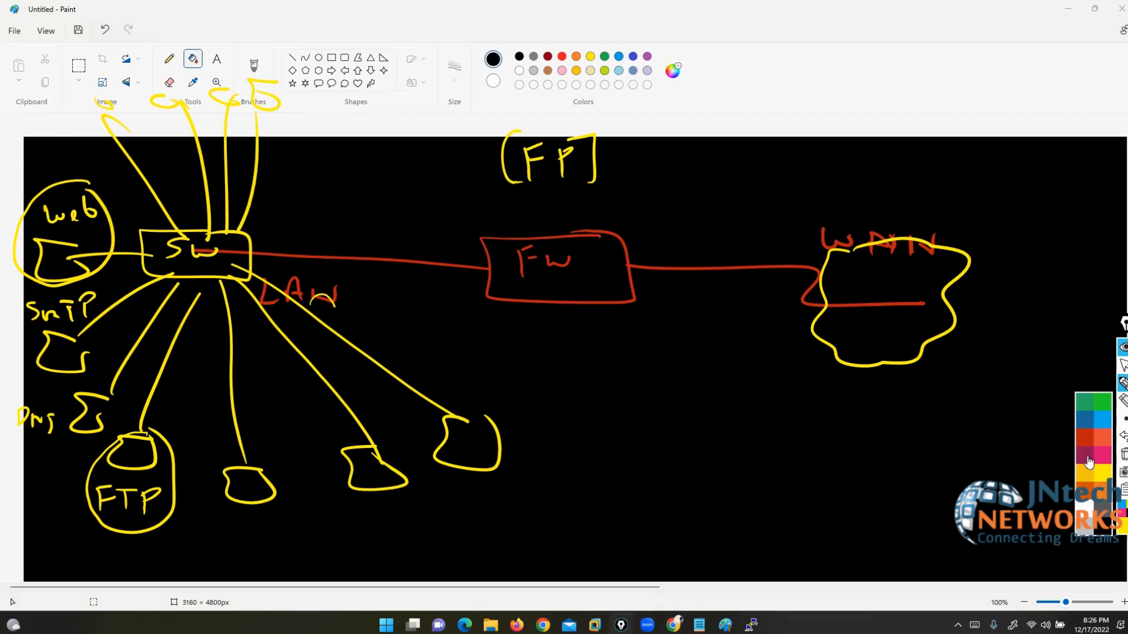
left_click(1088, 463)
mouse_move(999, 484)
left_mouse_down()
mouse_move(743, 238)
mouse_move(376, 219)
mouse_move(320, 231)
mouse_move(330, 248)
left_mouse_up()
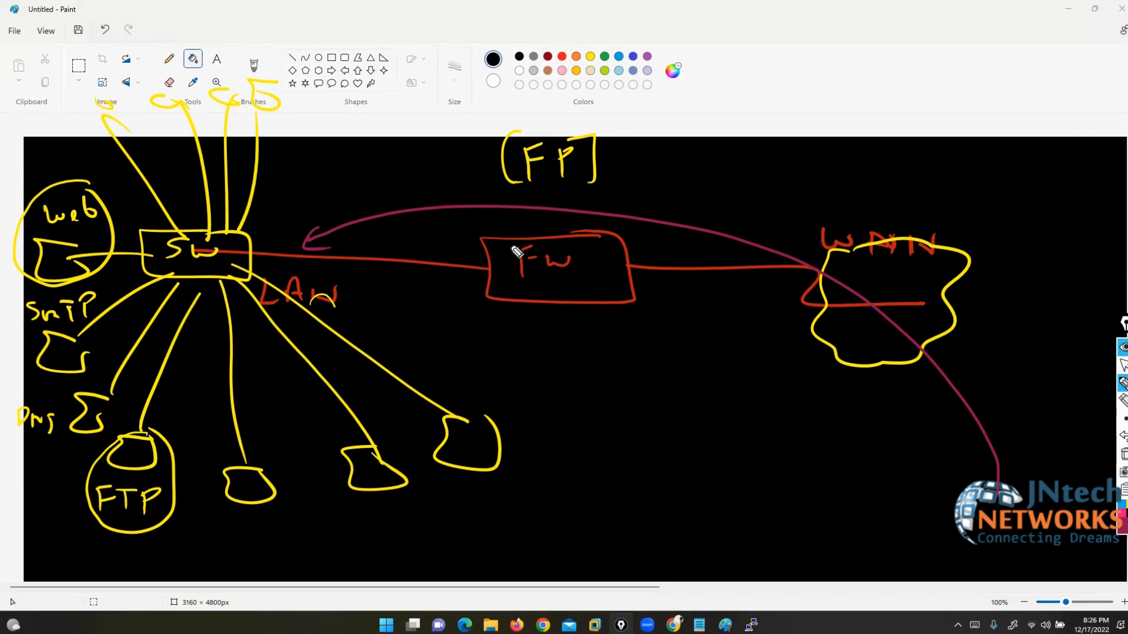
Step: Write a bracketed (SIP) note at the top and a DNAT note beside an arrow from [FP]
mouse_move(676, 69)
left_mouse_down()
mouse_move(675, 88)
mouse_move(728, 77)
mouse_move(727, 90)
left_mouse_up()
left_click_drag(672, 62, 672, 90)
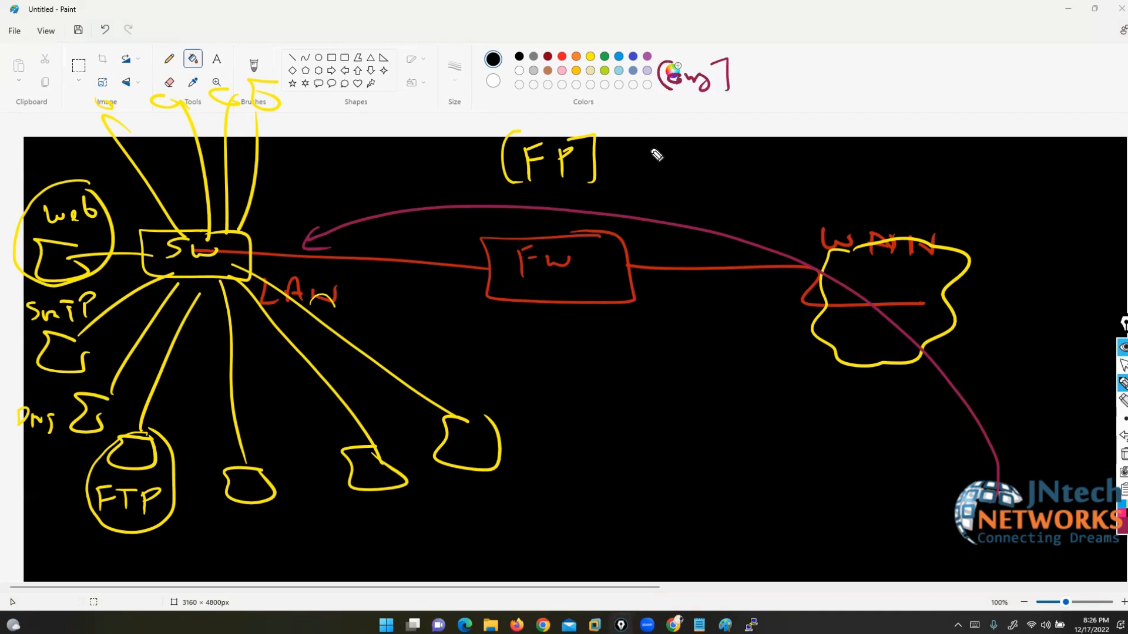
left_click_drag(620, 142, 660, 150)
left_click(1122, 400)
left_click(1123, 383)
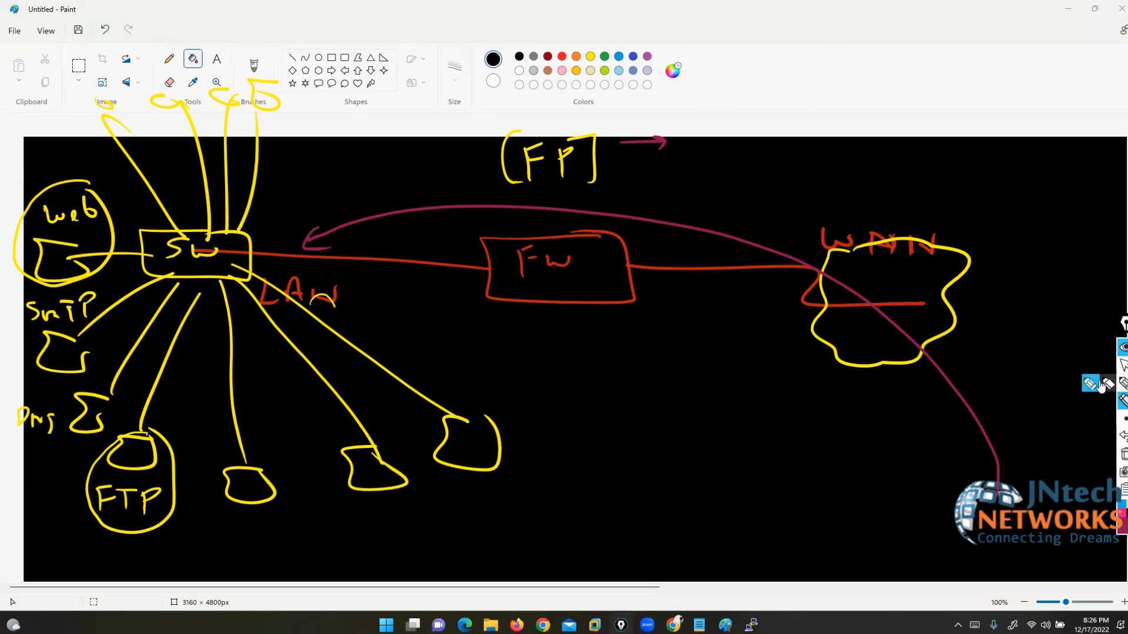
mouse_move(705, 86)
left_mouse_down()
mouse_move(693, 102)
mouse_move(728, 102)
left_mouse_up()
left_click_drag(753, 86, 757, 95)
left_click_drag(778, 74, 784, 112)
left_click_drag(692, 68, 704, 155)
left_click_drag(713, 147, 774, 155)
Step: Add check marks above web, beside SIP and beside the note next to FP
left_click_drag(661, 137, 671, 157)
left_click_drag(41, 182, 69, 162)
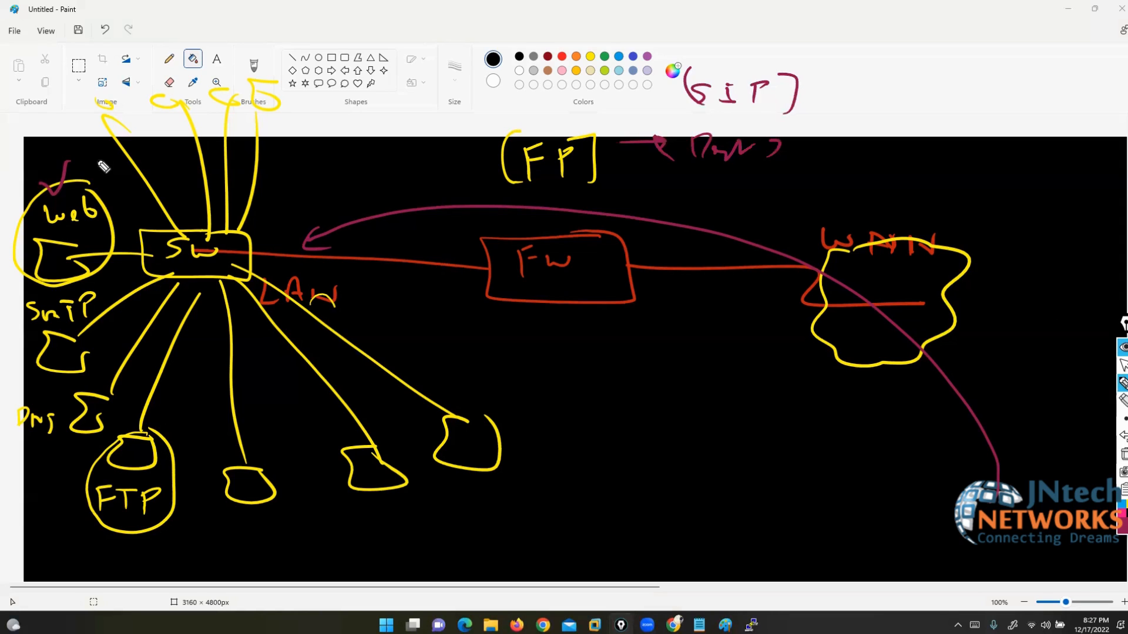
left_click_drag(815, 86, 849, 81)
left_click_drag(798, 151, 817, 147)
Step: Write 'Unt' inside the WAN cloud and add a second tick above Web
left_click_drag(839, 269, 855, 272)
left_click_drag(859, 288, 907, 277)
mouse_move(887, 297)
left_mouse_down()
mouse_move(925, 303)
mouse_move(937, 317)
left_mouse_up()
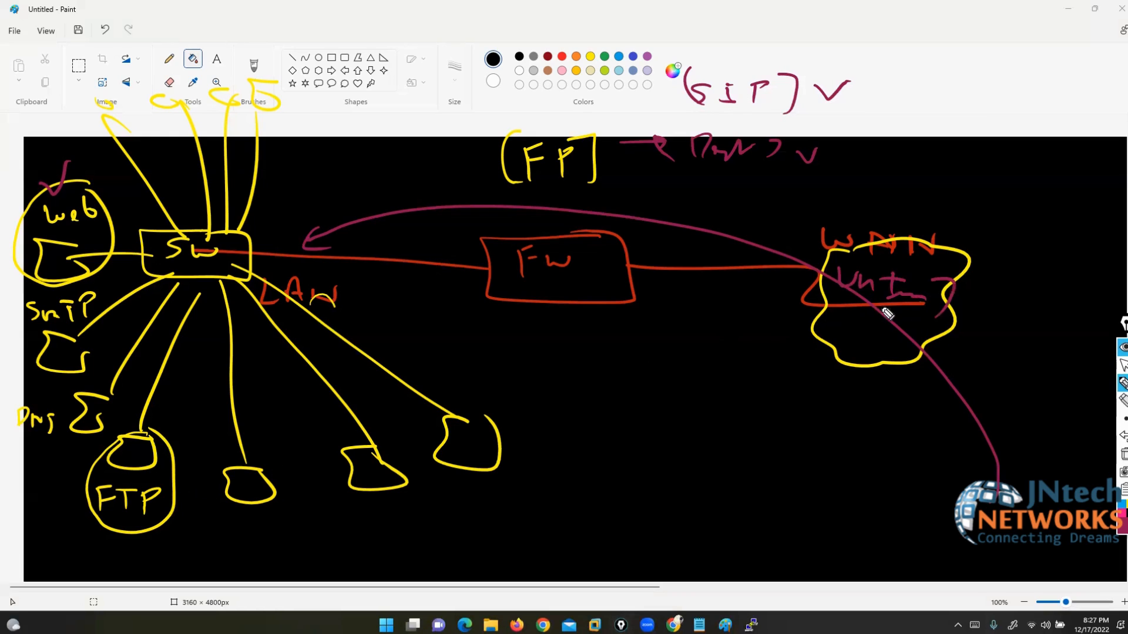
left_click_drag(814, 254, 821, 305)
mouse_move(997, 486)
left_mouse_down()
mouse_move(1028, 511)
mouse_move(1014, 520)
left_mouse_up()
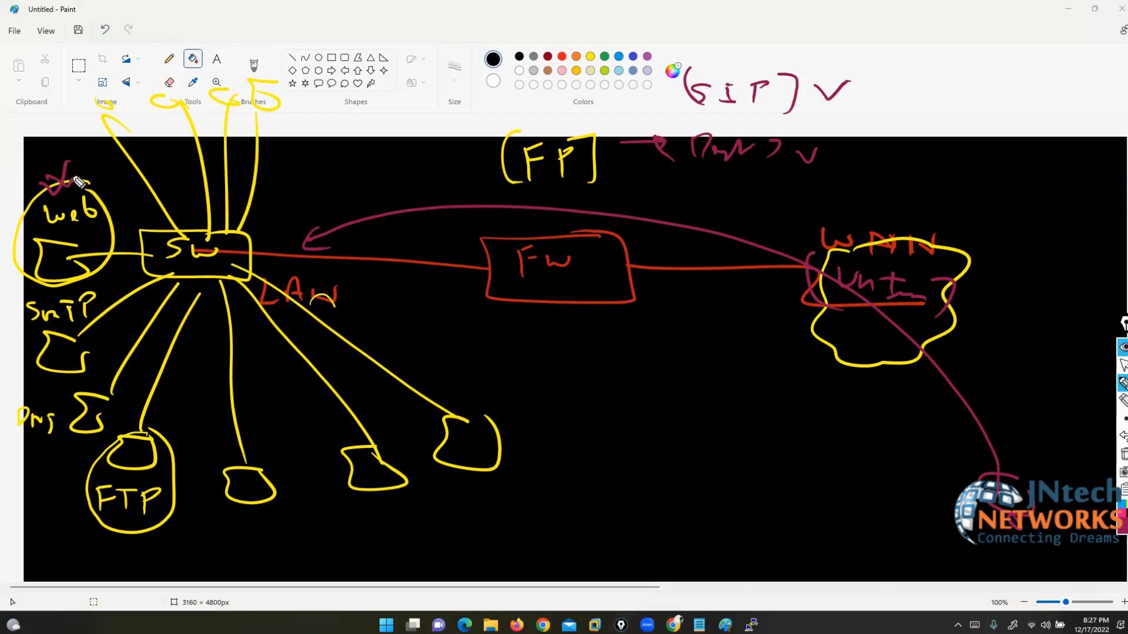
left_click_drag(78, 181, 82, 160)
Step: Circle FP in purple and draw paths from the firewall through SW to the servers
mouse_move(573, 125)
left_mouse_down()
mouse_move(574, 191)
mouse_move(585, 112)
left_mouse_up()
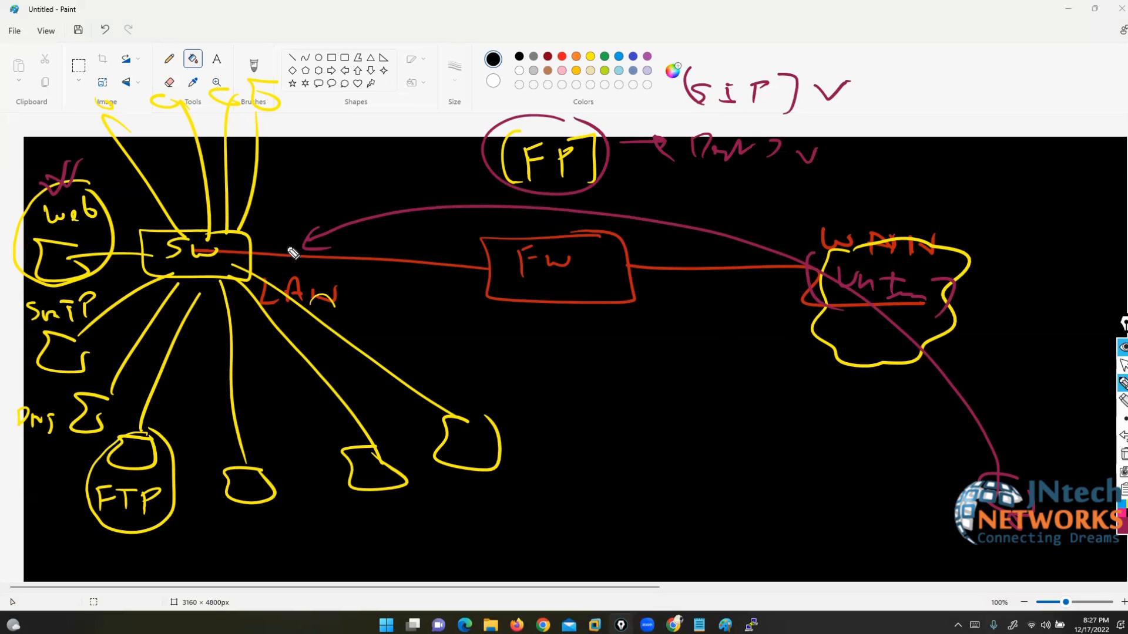
mouse_move(285, 254)
left_mouse_down()
mouse_move(311, 242)
mouse_move(108, 323)
left_mouse_up()
left_click_drag(335, 242, 116, 382)
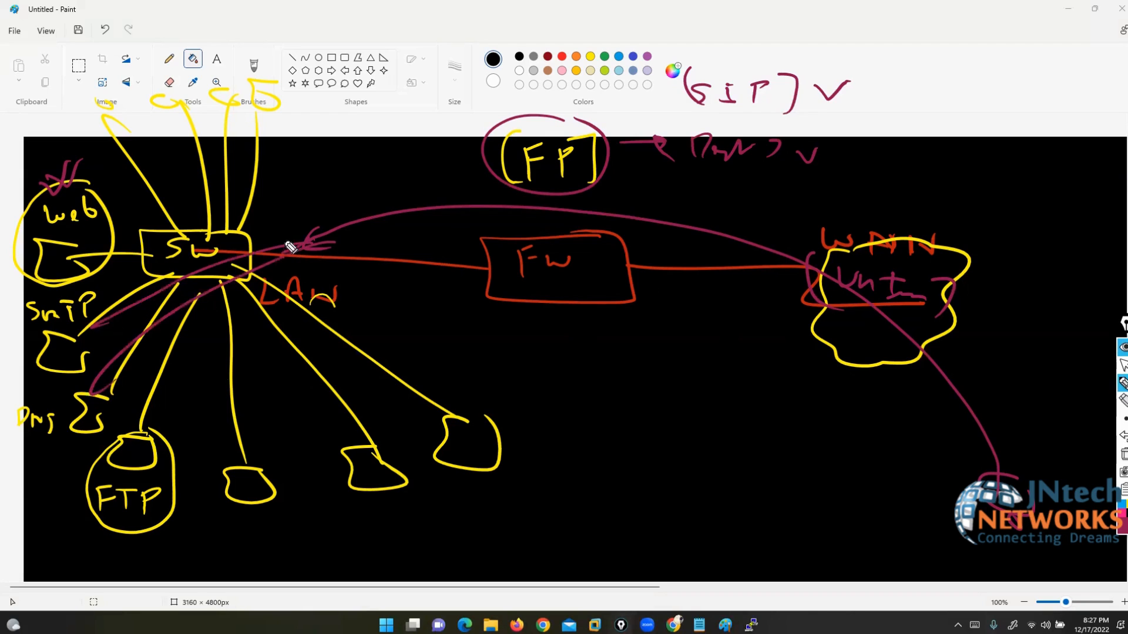
mouse_move(307, 224)
left_mouse_down()
mouse_move(71, 271)
mouse_move(351, 414)
left_mouse_up()
mouse_move(434, 364)
left_mouse_down()
mouse_move(238, 532)
mouse_move(463, 386)
left_mouse_up()
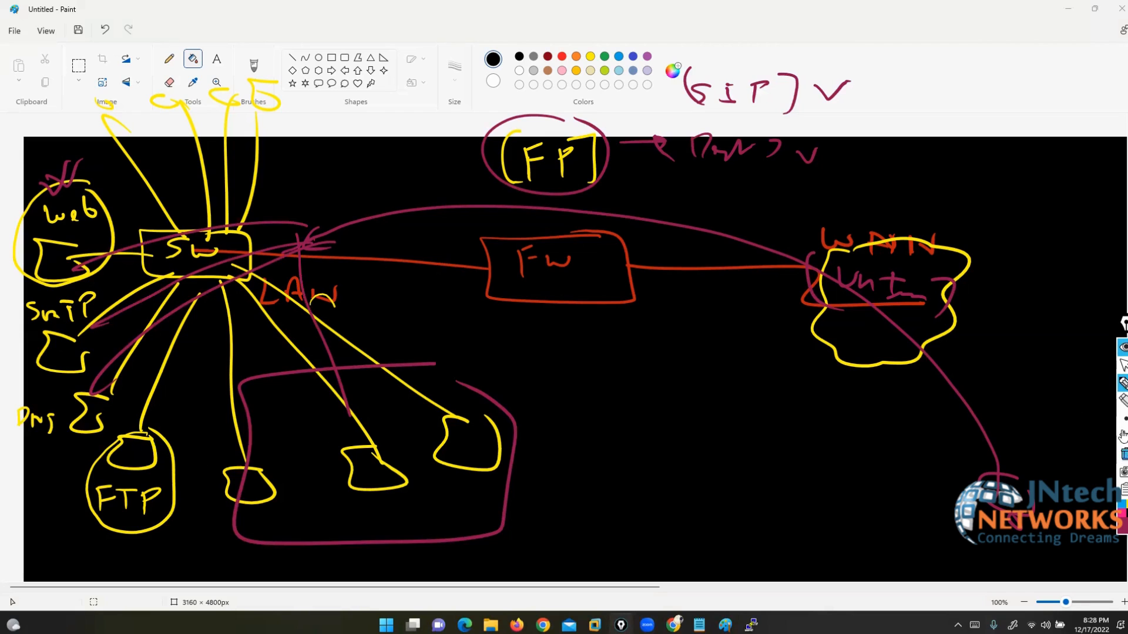
left_click(1123, 402)
mouse_move(228, 170)
left_mouse_down()
mouse_move(290, 178)
mouse_move(224, 429)
mouse_move(39, 448)
left_mouse_up()
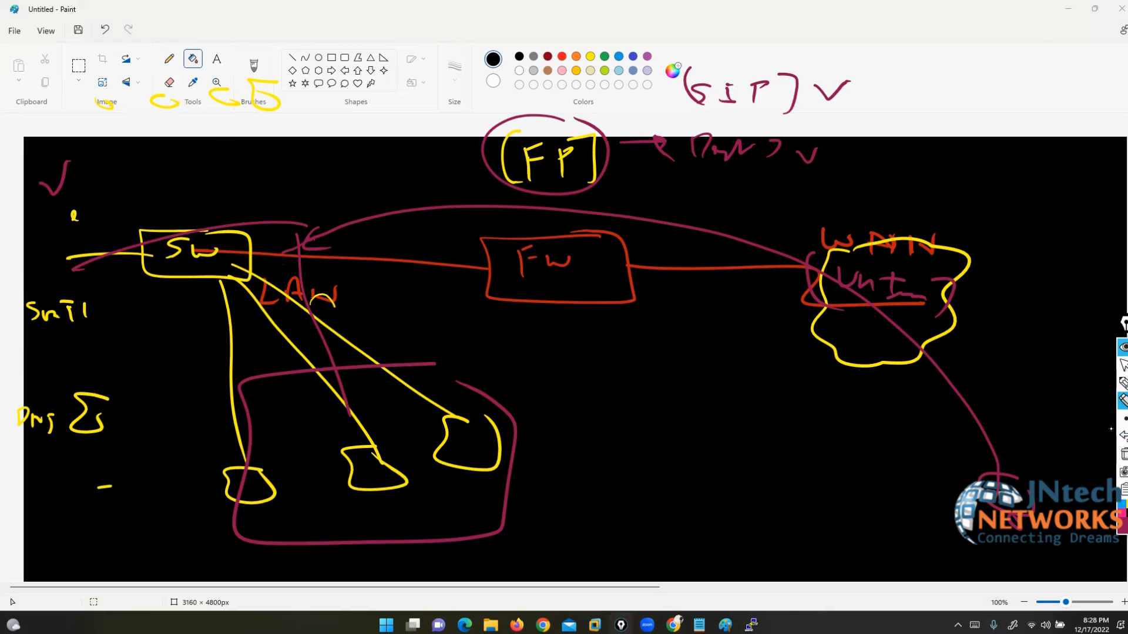
Step: Erase the SMTP and DNS servers, the FP and SIP notes, and the purple arcs near SW
mouse_move(80, 206)
left_mouse_down()
mouse_move(85, 295)
mouse_move(28, 320)
mouse_move(42, 320)
left_mouse_up()
left_click_drag(71, 427, 26, 431)
left_click_drag(121, 488, 94, 488)
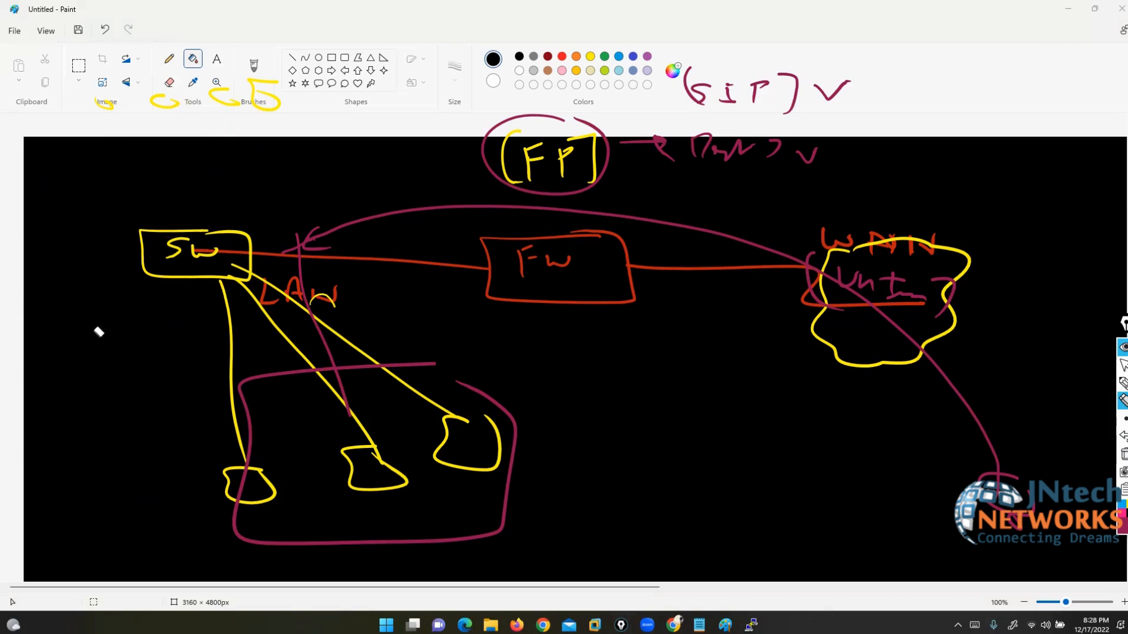
mouse_move(216, 101)
left_mouse_down()
mouse_move(103, 111)
mouse_move(302, 100)
left_mouse_up()
mouse_move(538, 157)
left_mouse_down()
mouse_move(730, 171)
mouse_move(660, 158)
mouse_move(747, 94)
mouse_move(823, 87)
left_mouse_up()
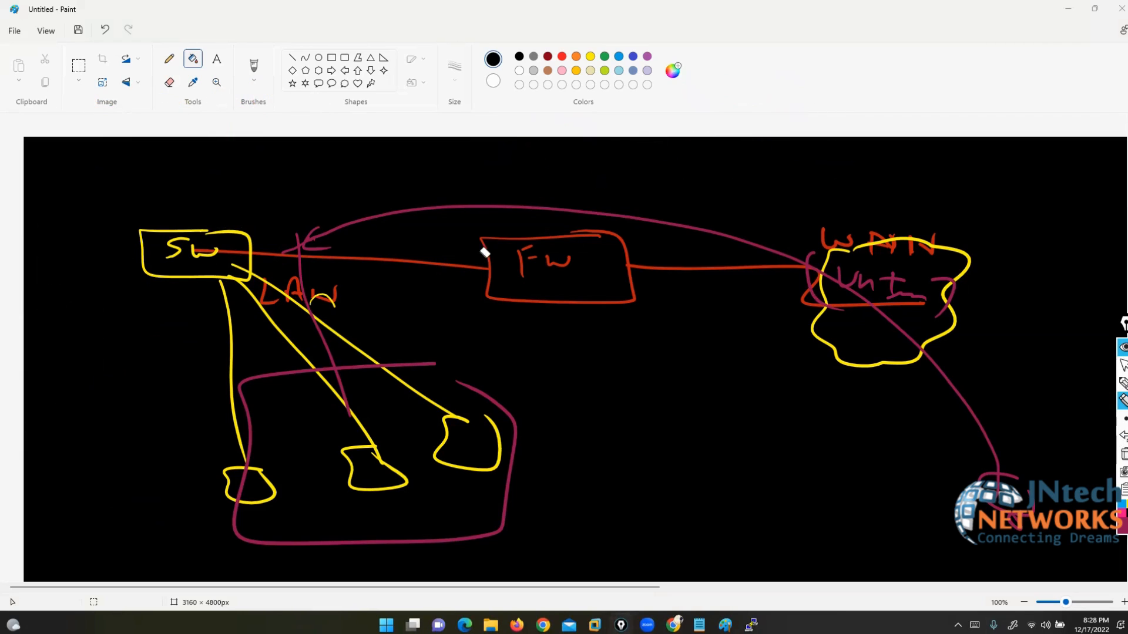
mouse_move(485, 253)
left_mouse_down()
mouse_move(420, 209)
mouse_move(320, 241)
mouse_move(447, 225)
left_mouse_up()
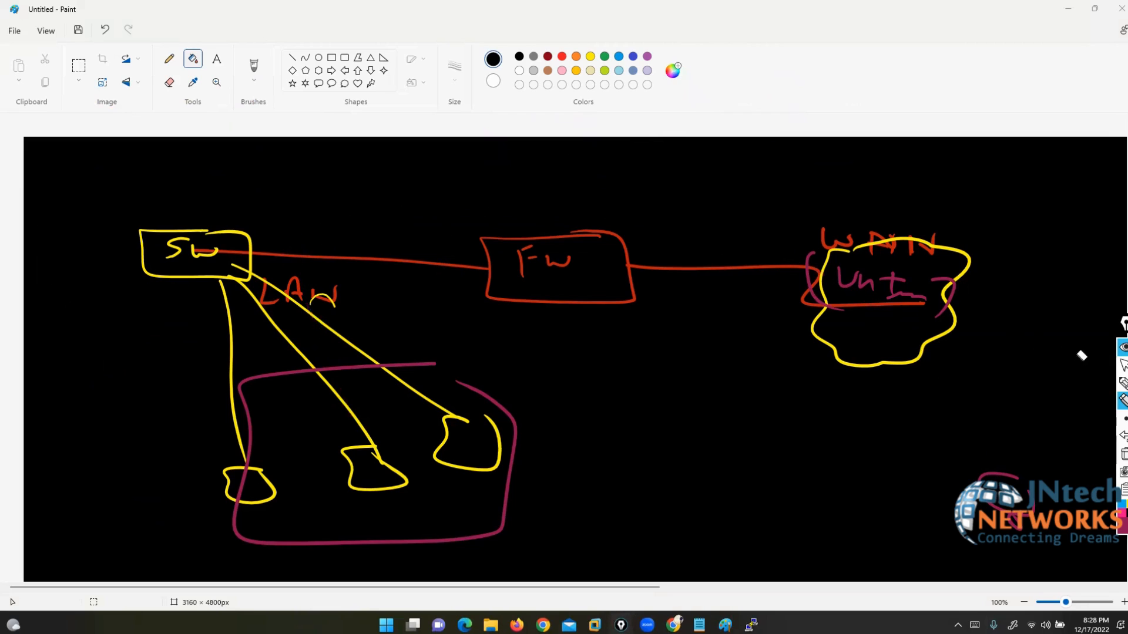
Step: Draw a purple DMZ switch above FW with links to several hosts
left_click(1123, 382)
mouse_move(544, 242)
left_mouse_down()
mouse_move(537, 54)
mouse_move(597, 100)
mouse_move(665, 119)
left_mouse_up()
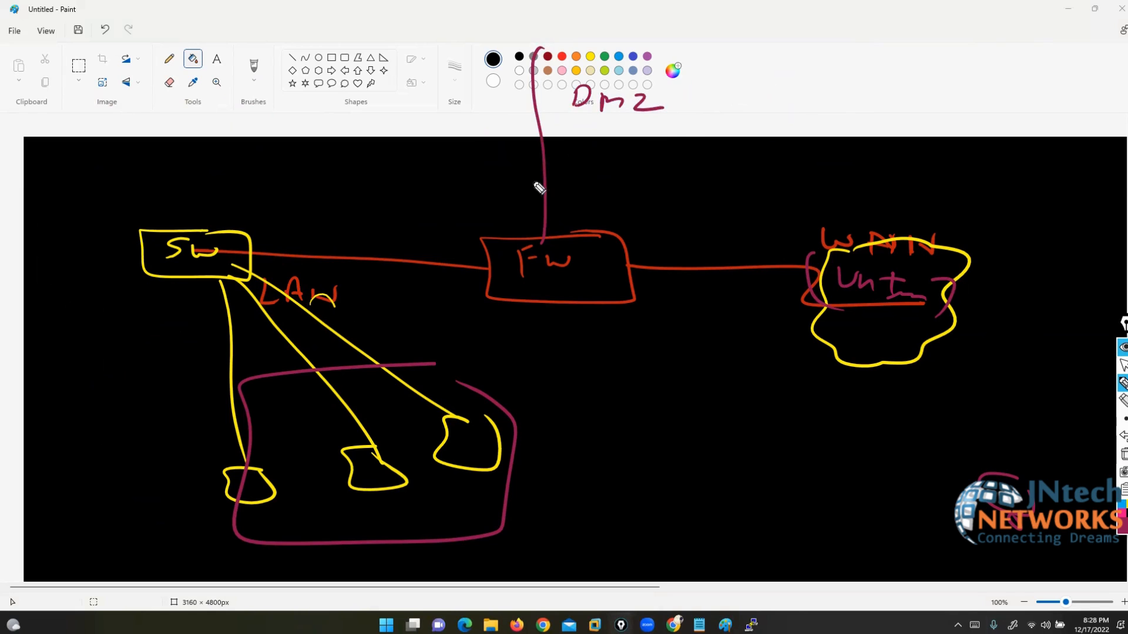
mouse_move(550, 33)
left_mouse_down()
mouse_move(588, 75)
mouse_move(532, 45)
mouse_move(546, 58)
mouse_move(570, 47)
left_mouse_up()
left_click_drag(490, 33, 341, 6)
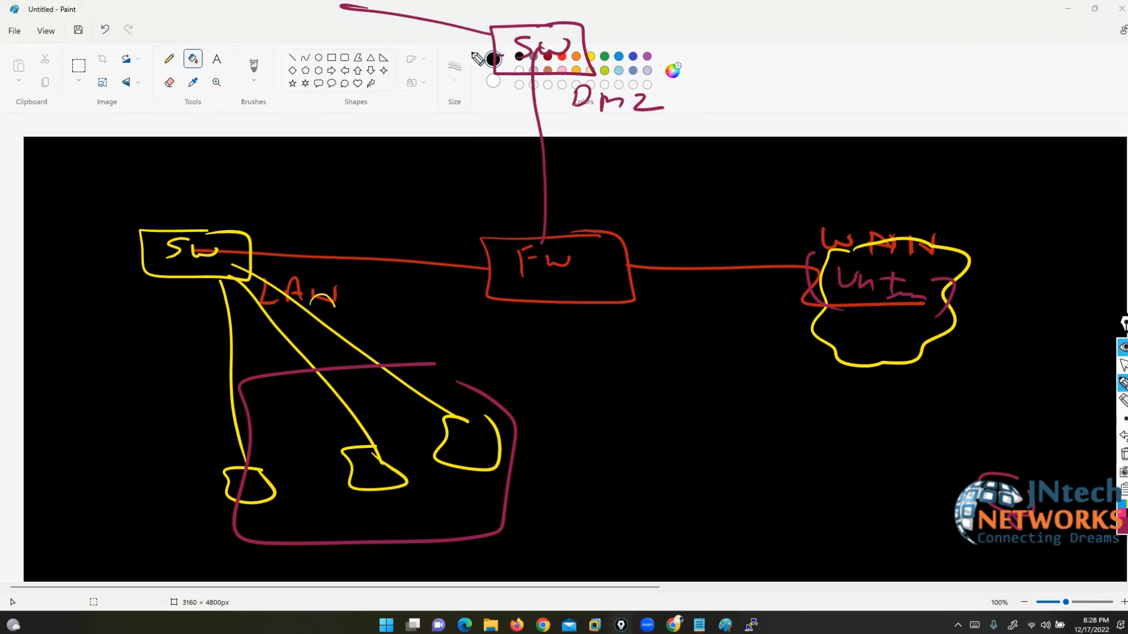
mouse_move(493, 55)
left_mouse_down()
mouse_move(326, 47)
mouse_move(385, 90)
left_mouse_up()
left_click_drag(498, 77, 437, 147)
mouse_move(329, 2)
left_mouse_down()
mouse_move(291, 7)
mouse_move(349, 7)
left_mouse_up()
mouse_move(323, 44)
left_mouse_down()
mouse_move(332, 70)
mouse_move(329, 47)
left_mouse_up()
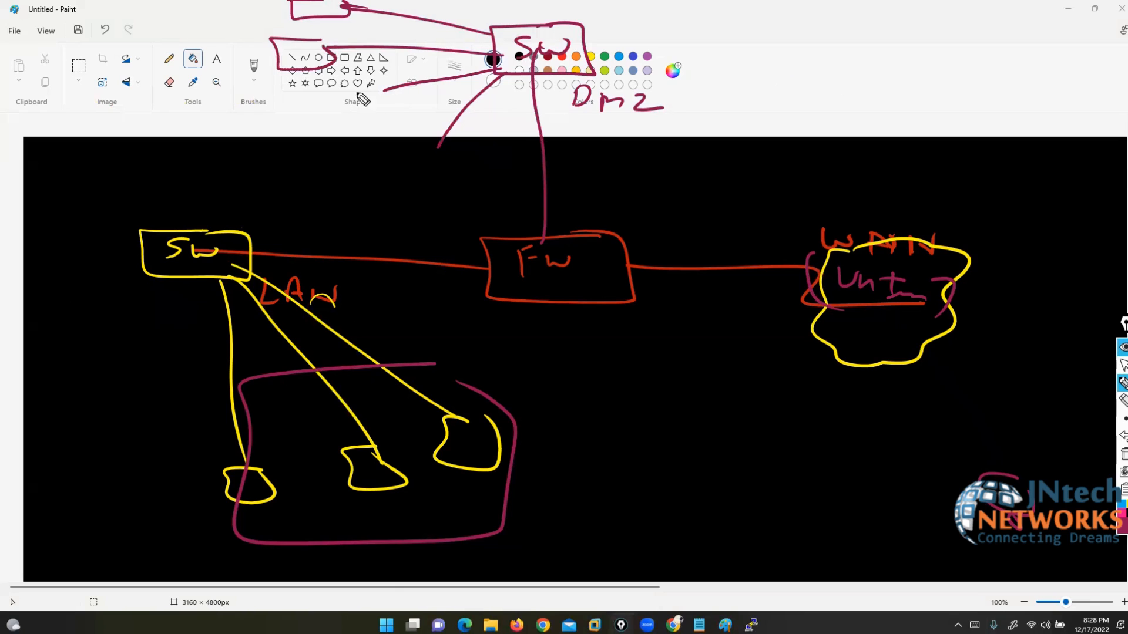
mouse_move(385, 89)
left_mouse_down()
mouse_move(361, 124)
mouse_move(388, 94)
left_mouse_up()
mouse_move(438, 147)
left_mouse_down()
mouse_move(449, 184)
mouse_move(447, 146)
left_mouse_up()
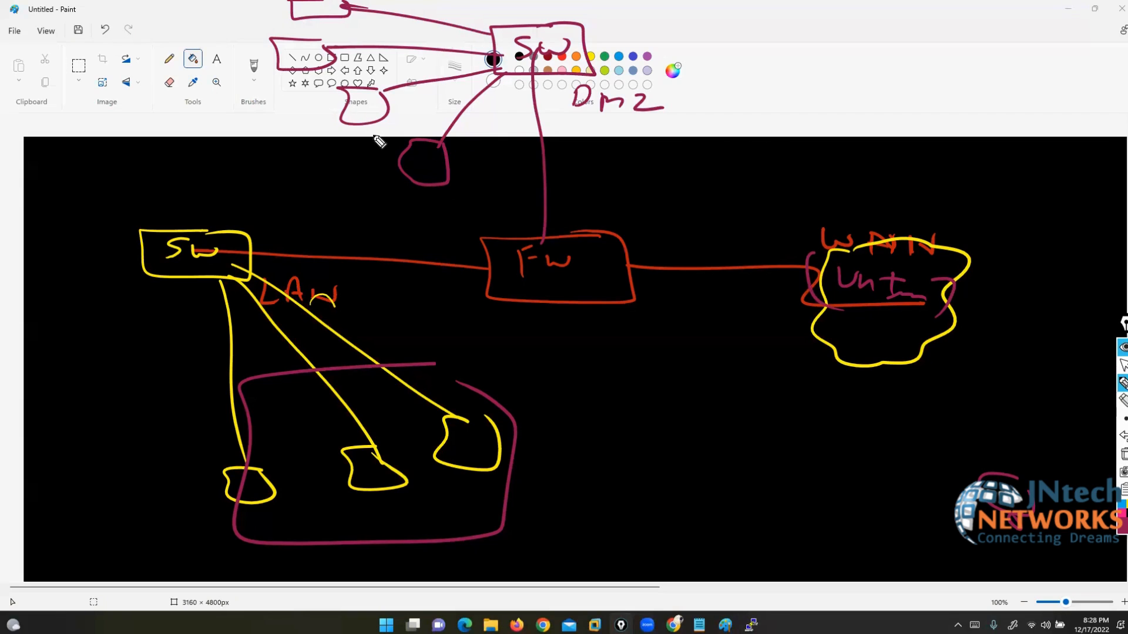
Step: Draw three purple hosts branching off the WAN cloud
left_click_drag(925, 341, 1051, 421)
left_click_drag(878, 363, 928, 487)
mouse_move(942, 303)
left_mouse_down()
mouse_move(1083, 357)
mouse_move(1090, 386)
left_mouse_up()
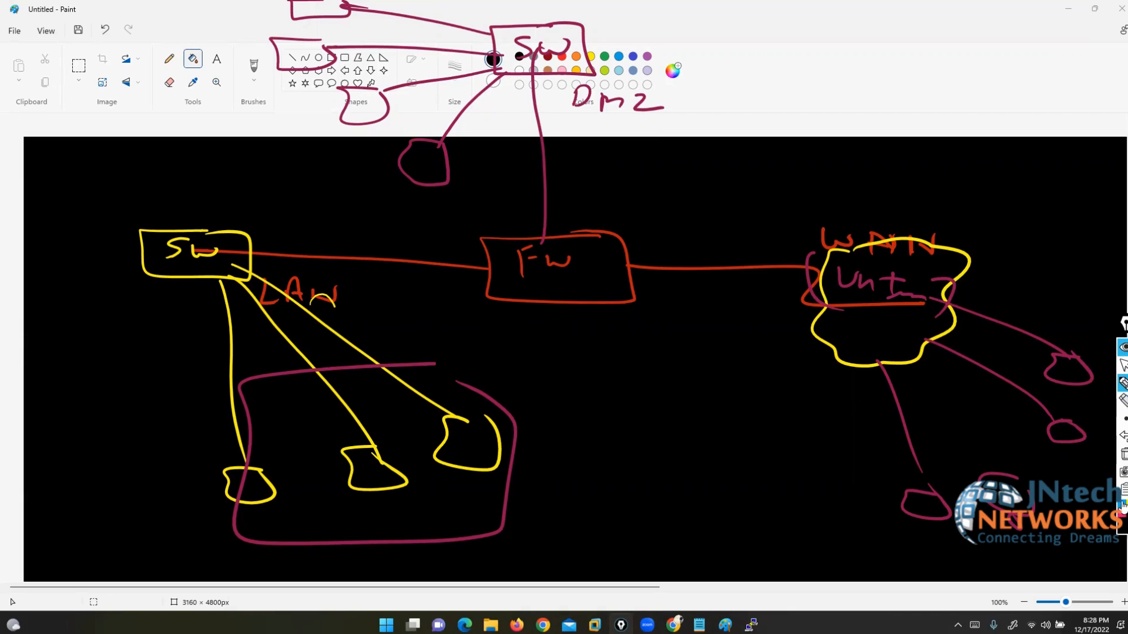
Step: Trace yellow traffic paths around WAN, through FW up to DMZ, and around the LAN side
left_click(1123, 508)
mouse_move(1026, 562)
left_mouse_down()
mouse_move(1025, 297)
mouse_move(662, 250)
left_mouse_up()
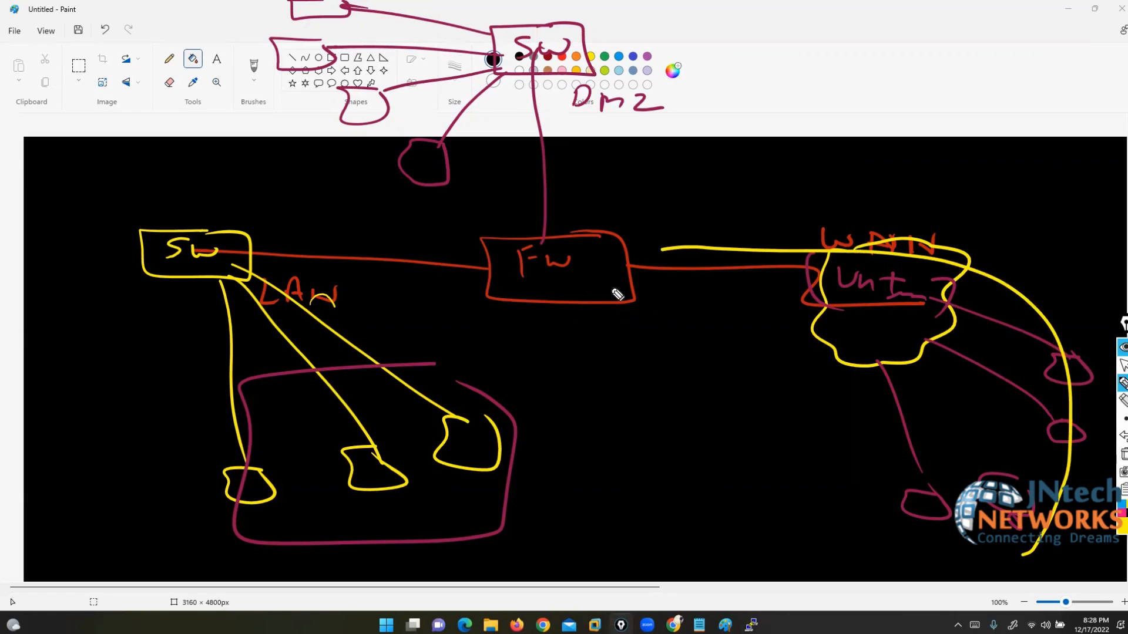
mouse_move(676, 251)
left_mouse_down()
mouse_move(638, 255)
mouse_move(551, 178)
mouse_move(543, 57)
left_mouse_up()
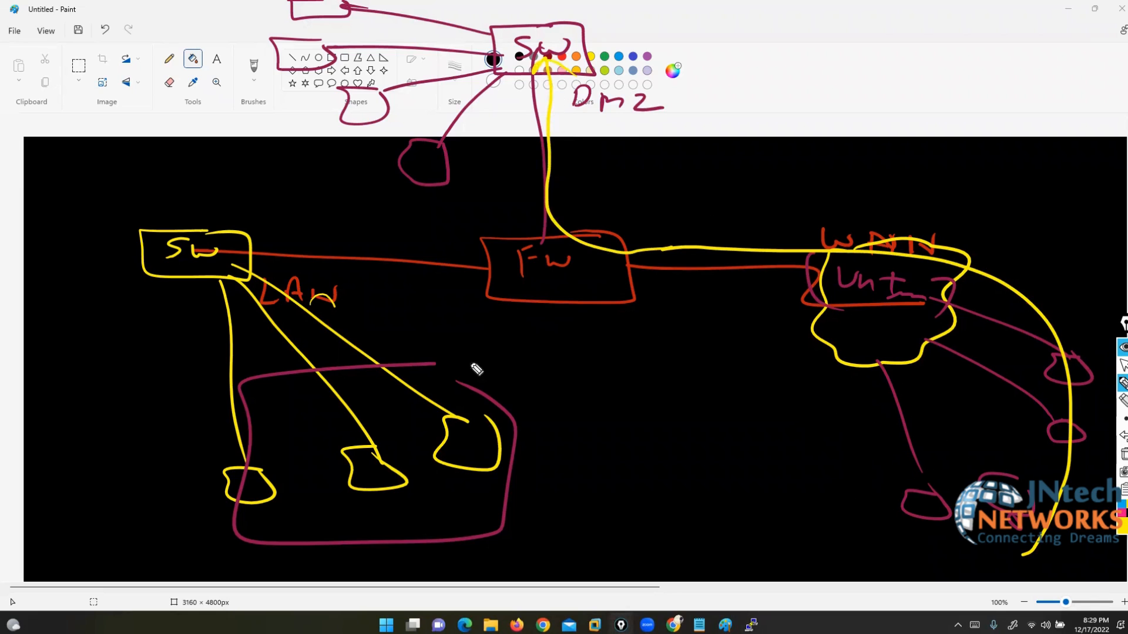
mouse_move(500, 356)
left_mouse_down()
mouse_move(320, 199)
mouse_move(8, 408)
mouse_move(390, 595)
mouse_move(497, 378)
mouse_move(498, 339)
left_mouse_up()
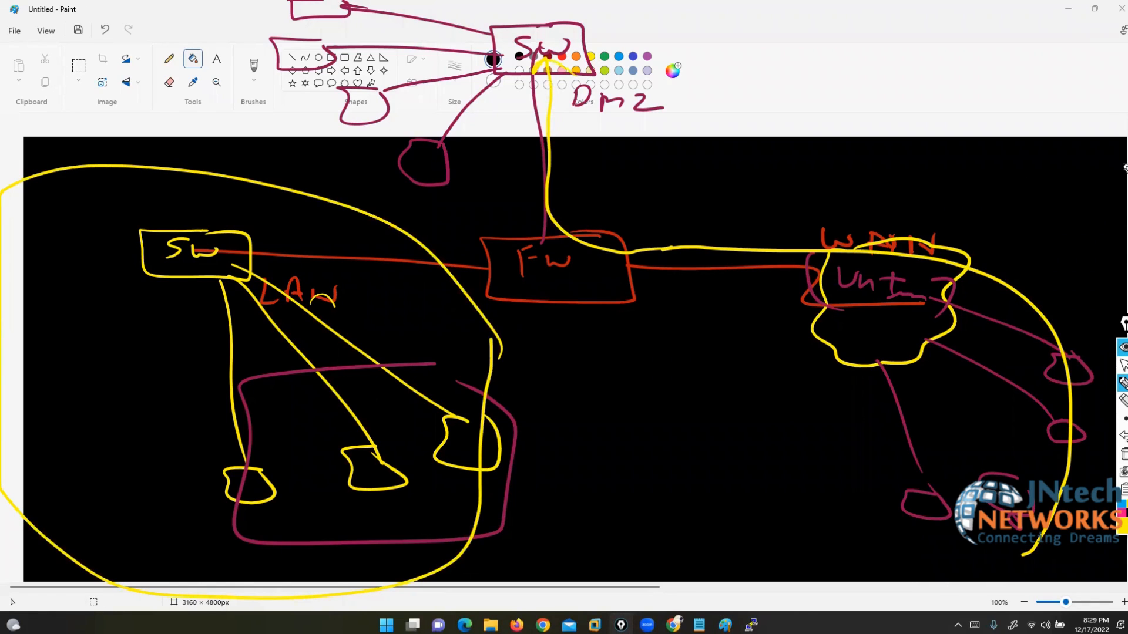
Step: Clear every ink annotation from the screen
left_click(1123, 365)
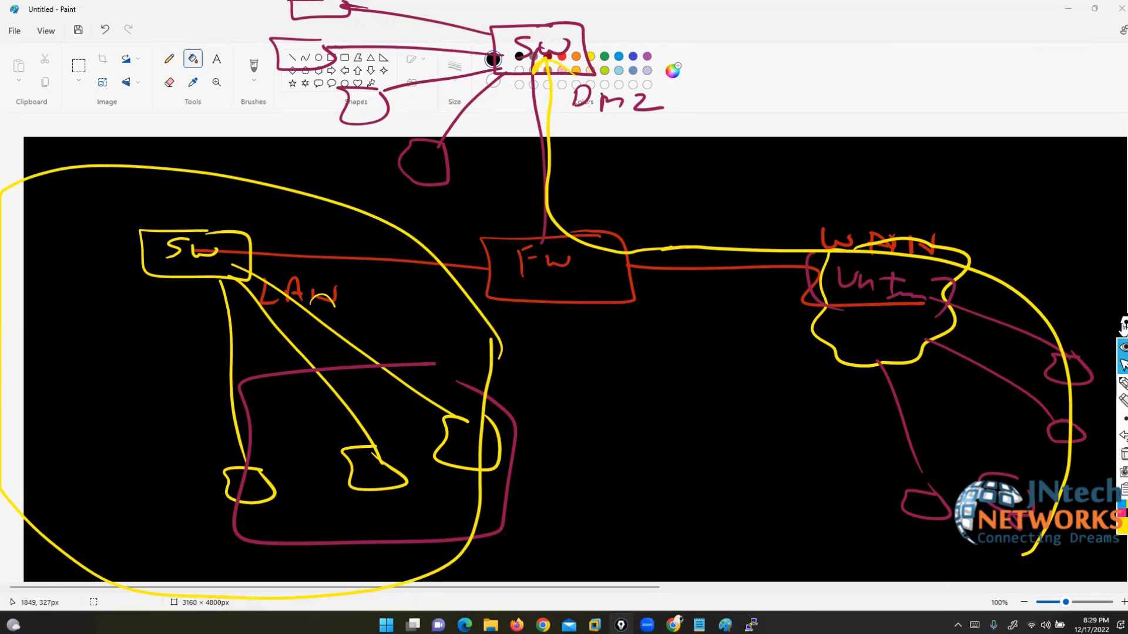
left_click_drag(1123, 324, 1118, 207)
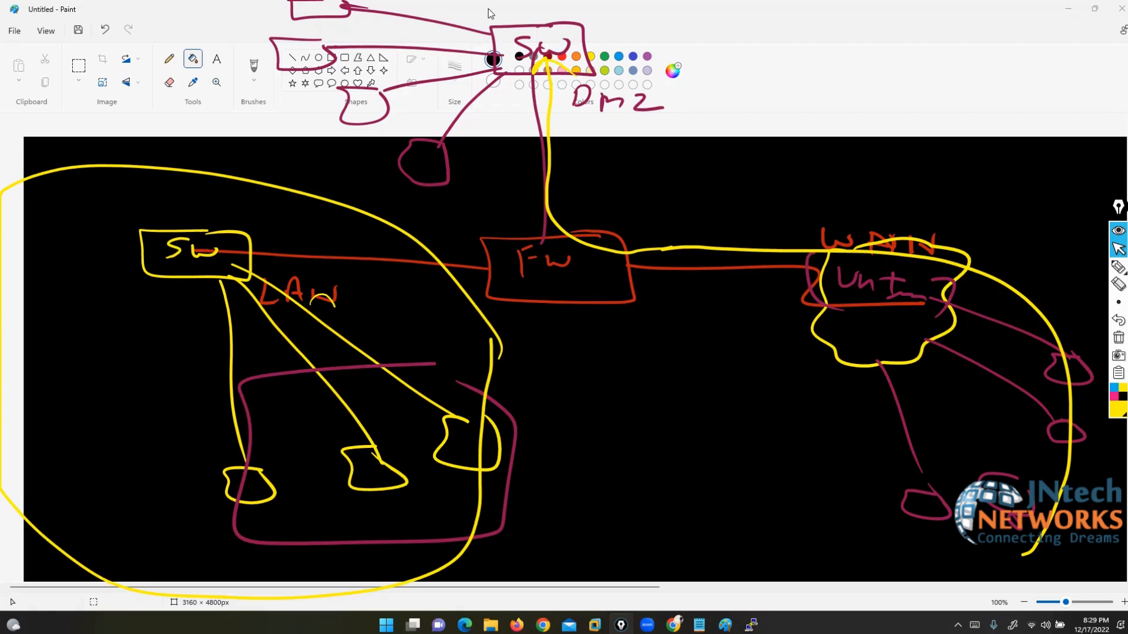
left_click(1119, 337)
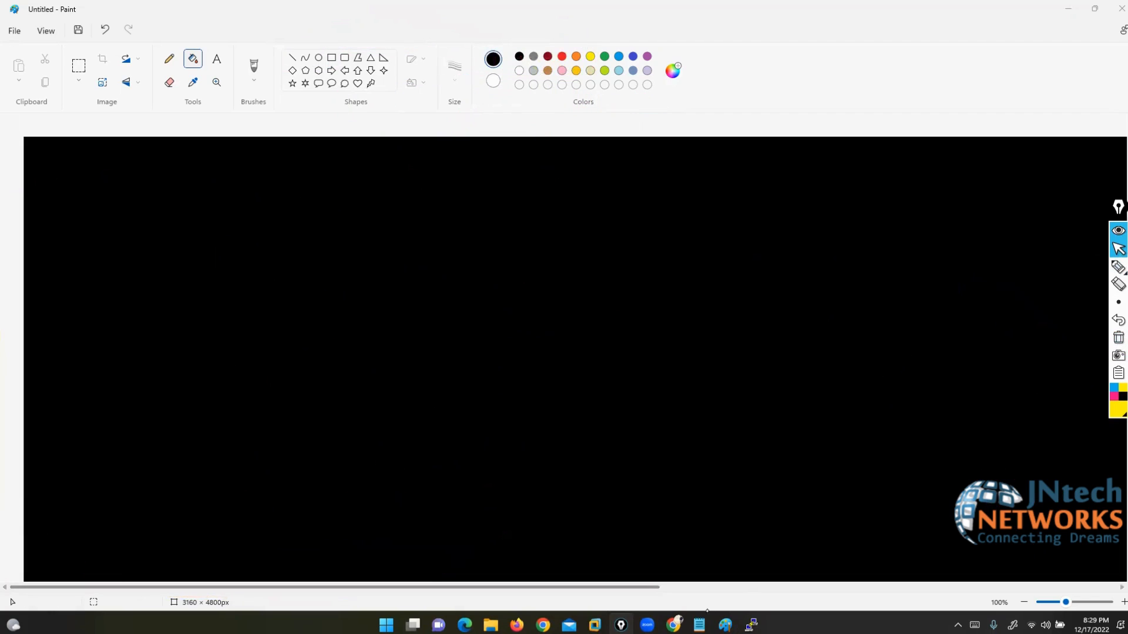
Step: Log in to the FortiGate console as admin and set the new password
left_click(674, 625)
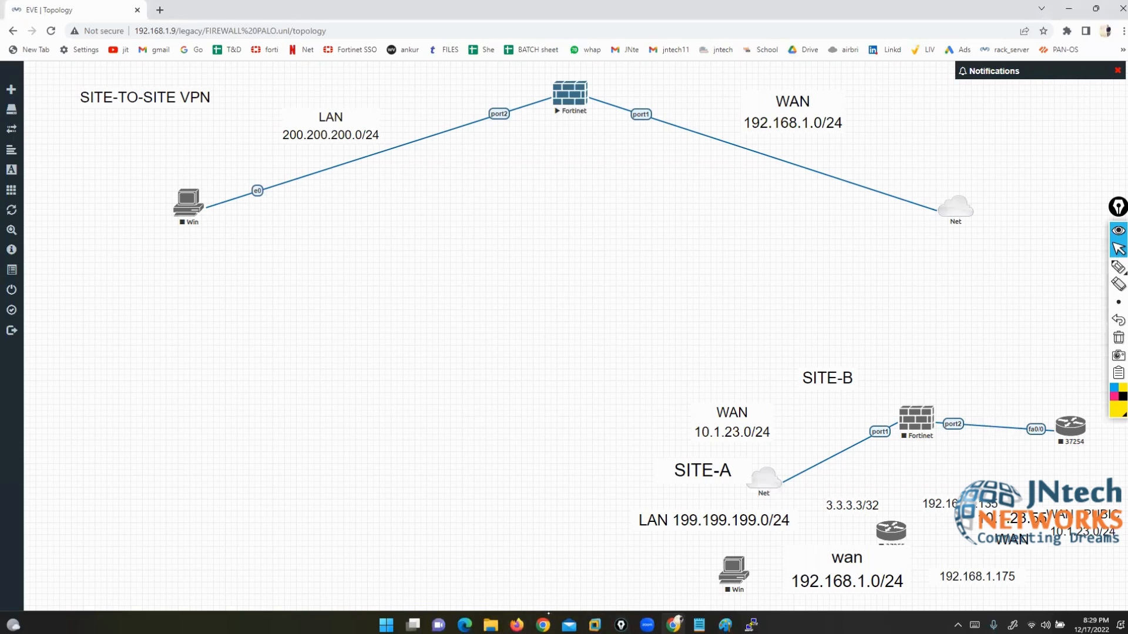
left_click(751, 625)
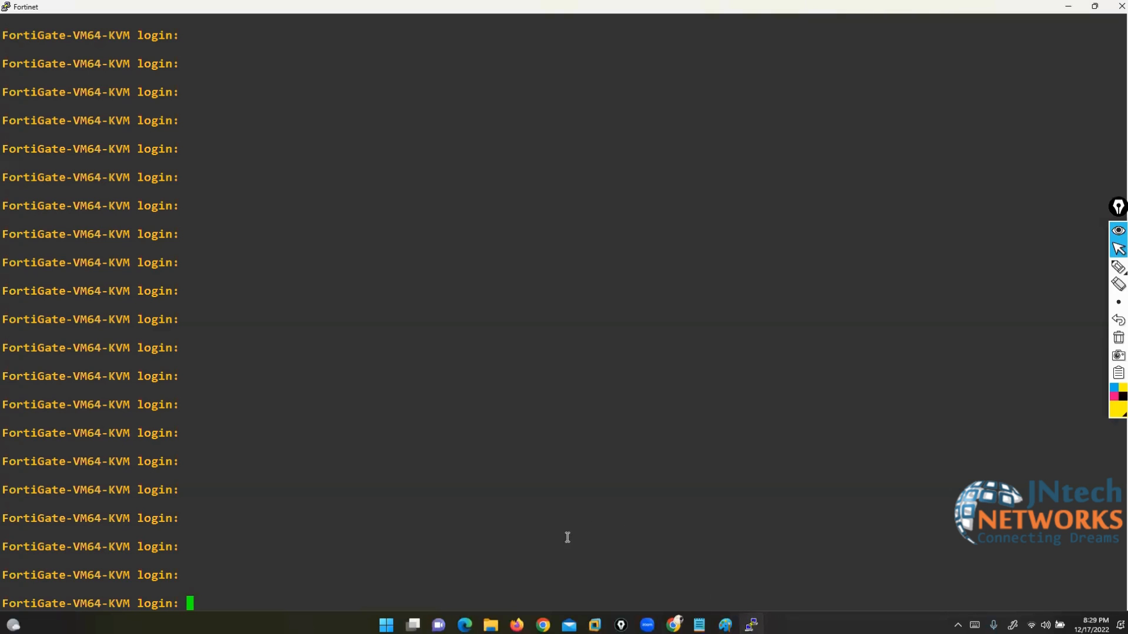
double_click(288, 10)
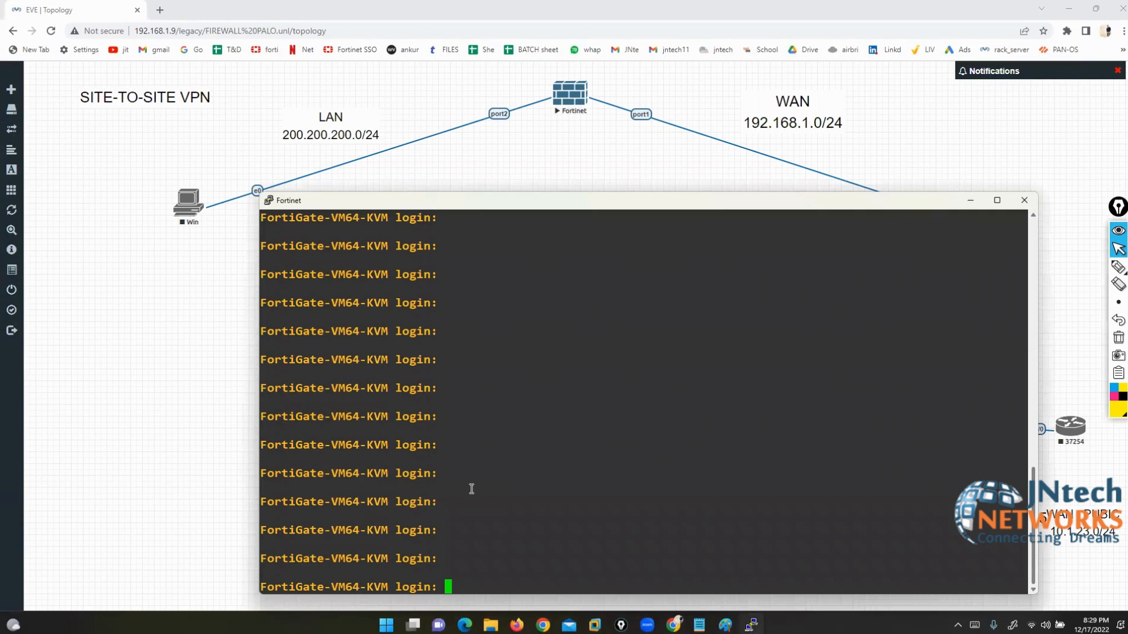
type("admin")
key("Return")
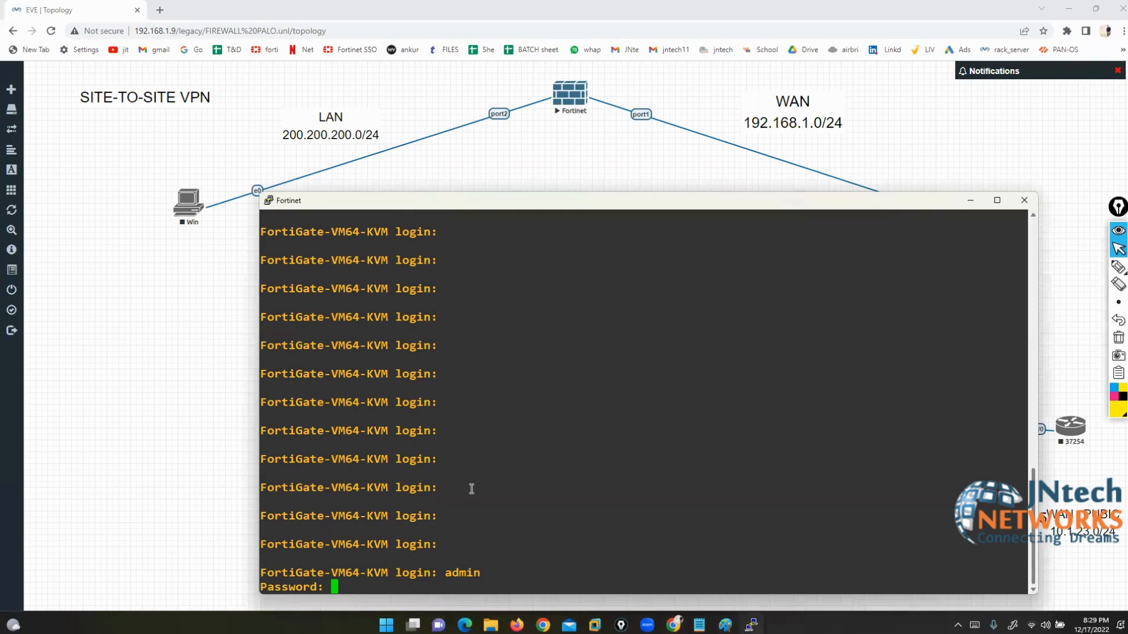
key("Return")
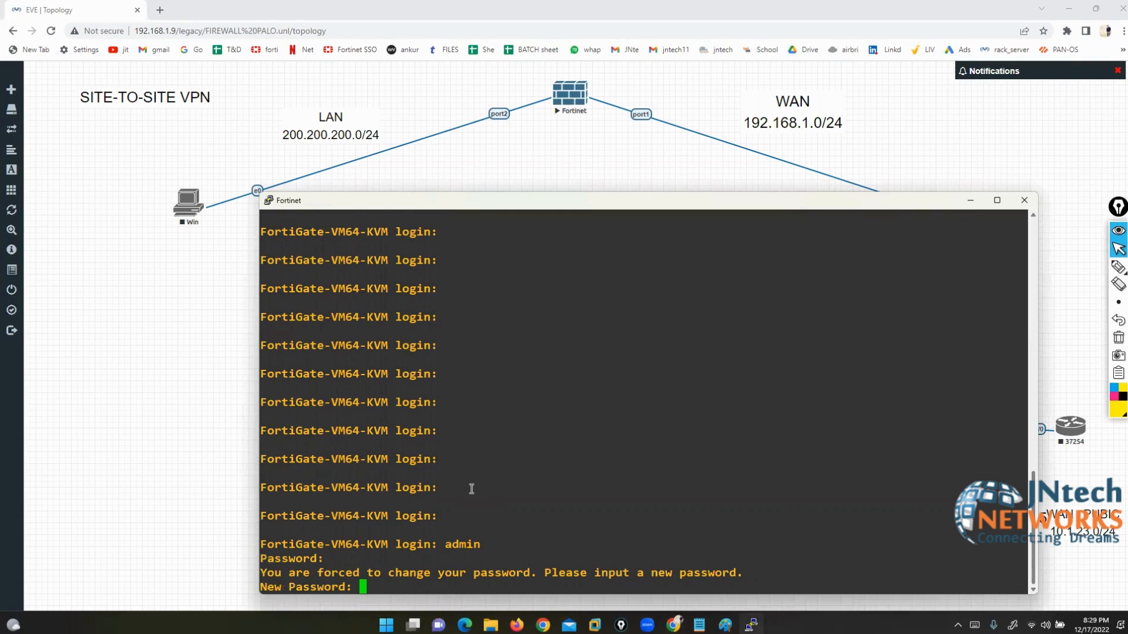
key("Return")
Step: Enter config system interface, edit port1 and set its mode to static
key("Return")
key("Return")
key("Return")
type("config system interface")
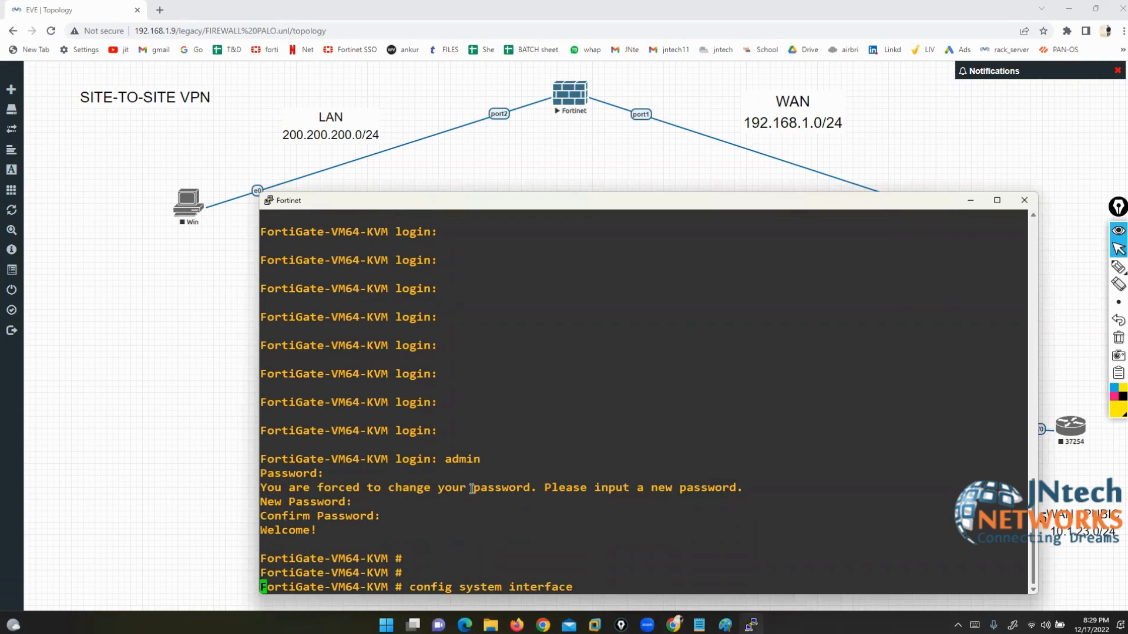
key("Return")
type("ed")
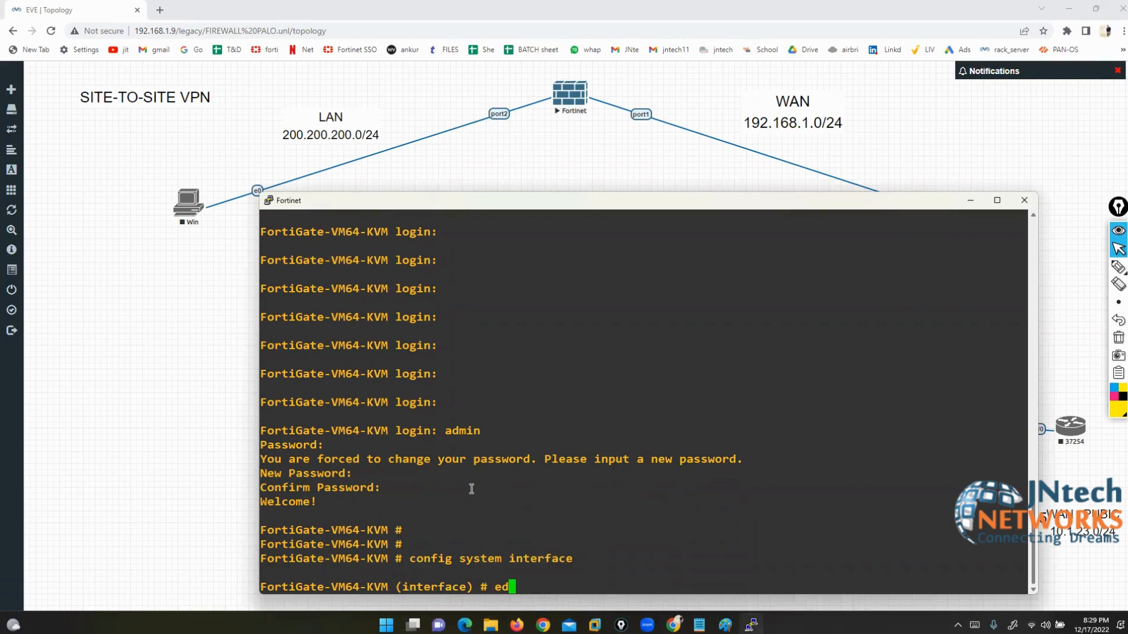
type("it port1")
key("Return")
type("set ")
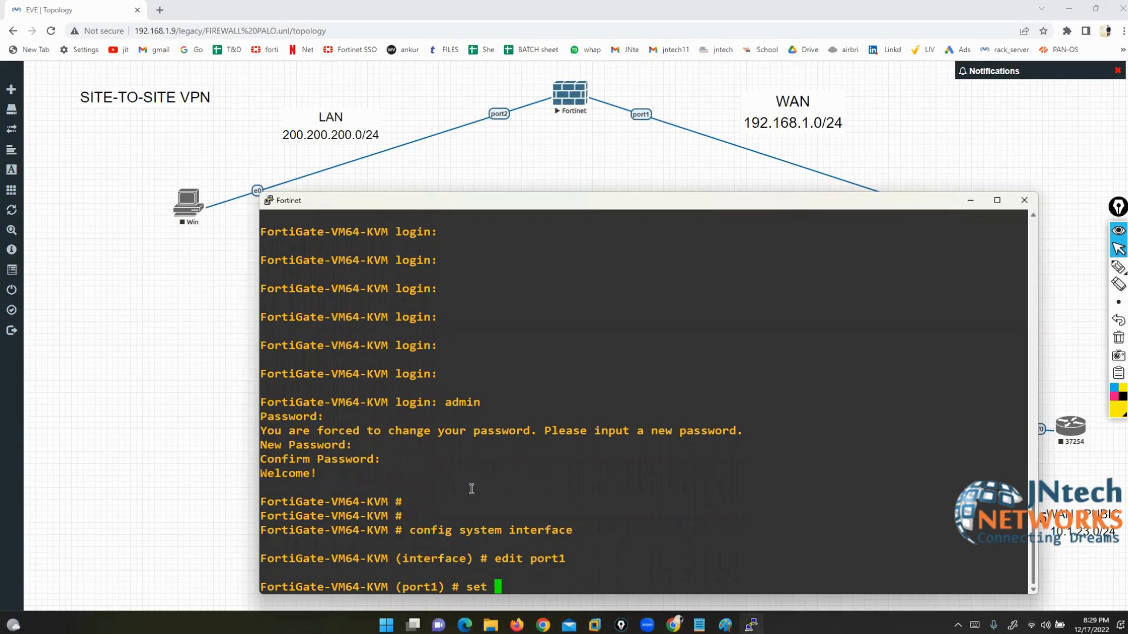
type("mode static")
key("Return")
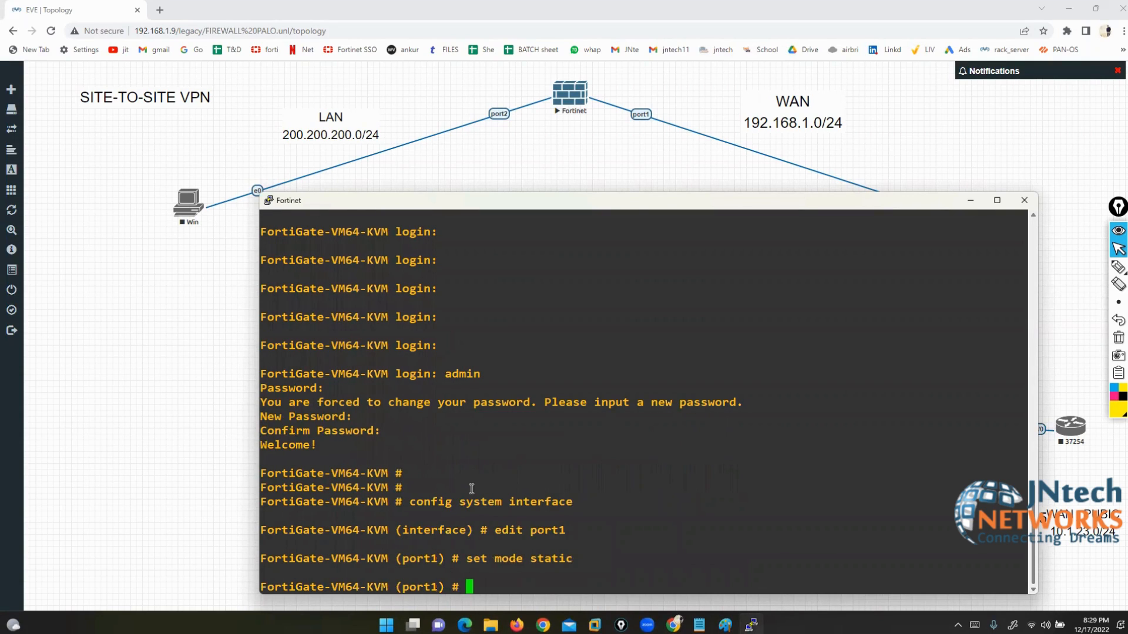
Step: Give port1 192.168.1.190/24 with HTTP, HTTPS, PING and SSH access, then end
type("set ip 192.168.1.190/")
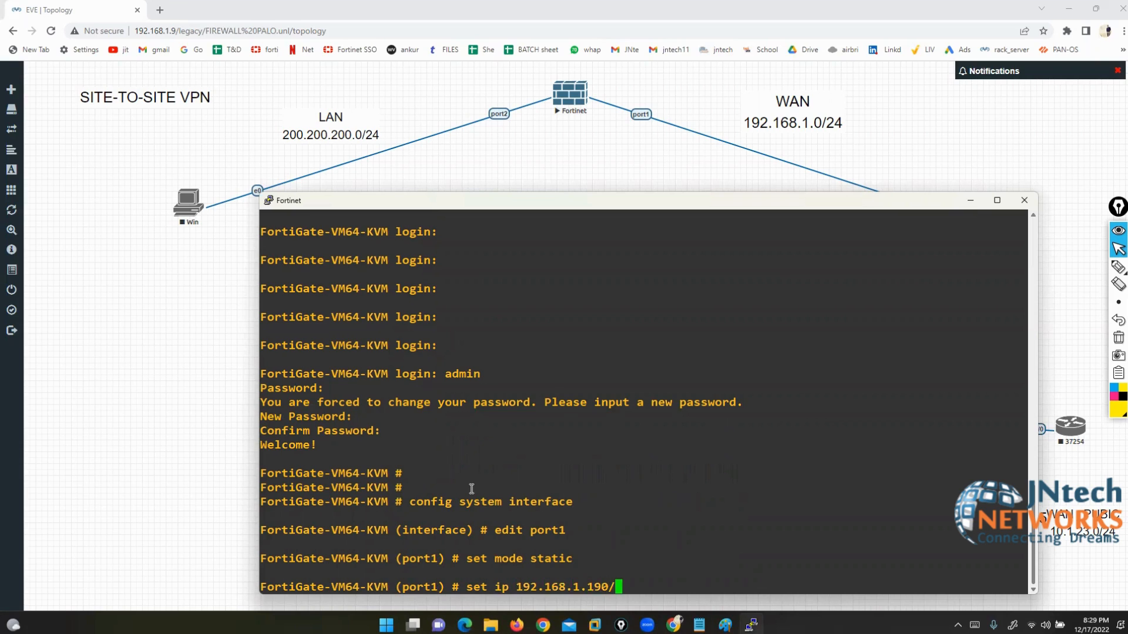
type("24")
key("Return")
type("set al")
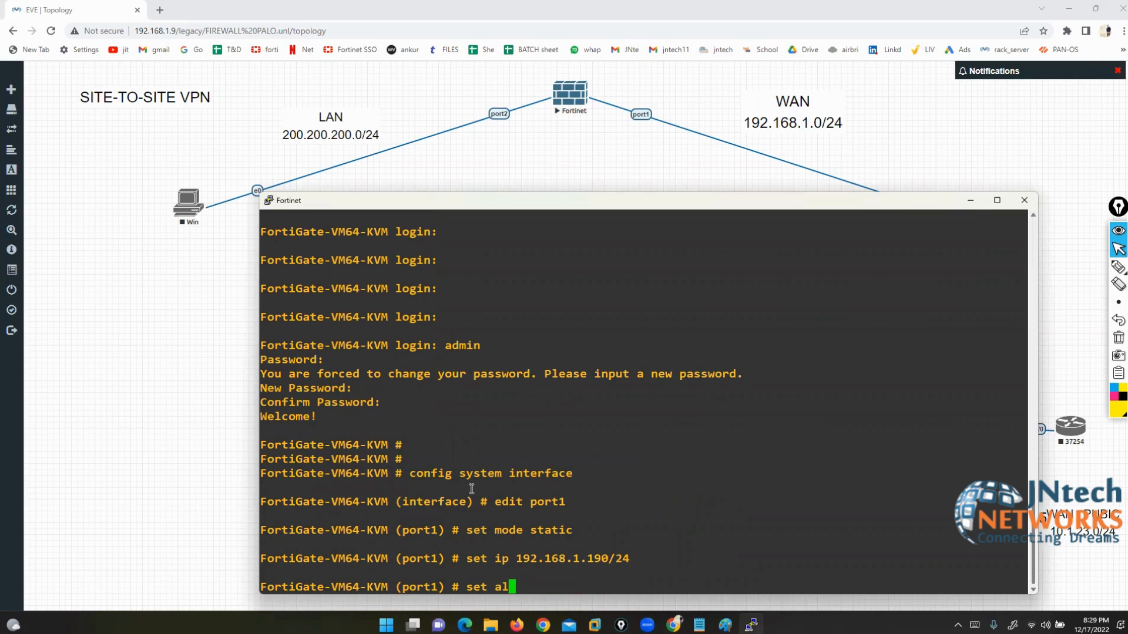
type("lowaccess http https ping")
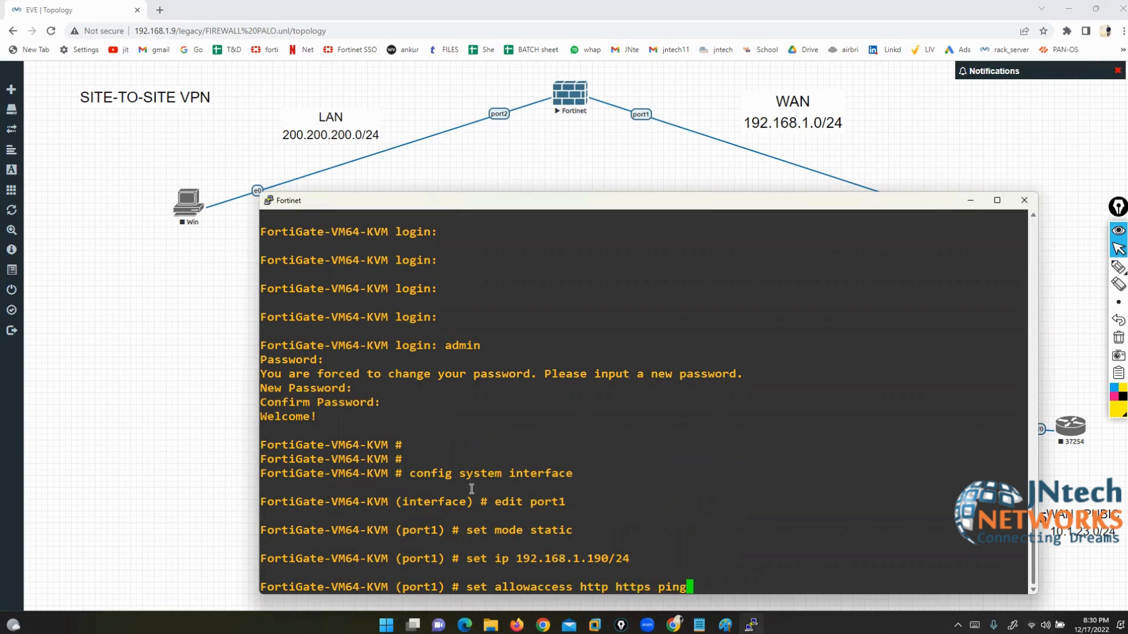
type(" ssh")
key("Return")
key("Return")
key("Return")
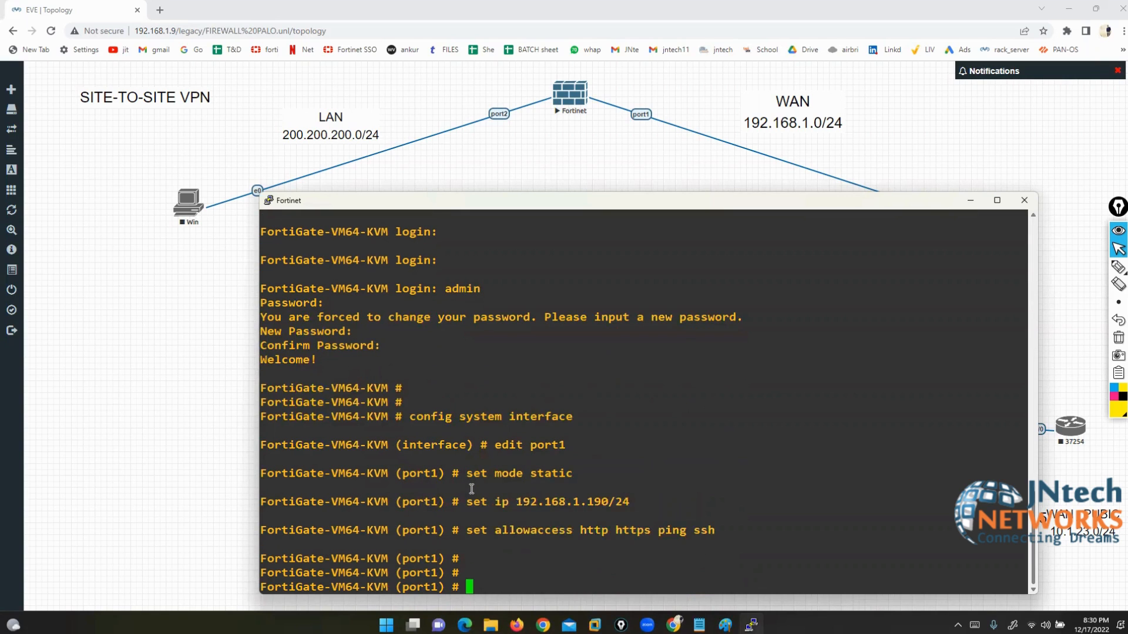
type("end")
key("Return")
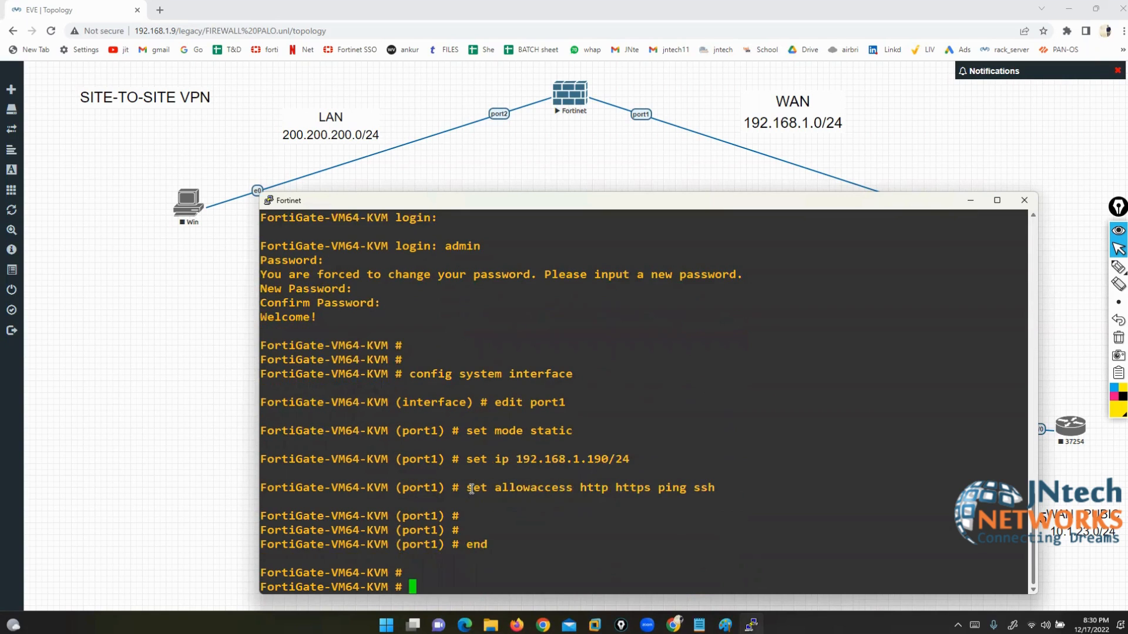
key("Return")
key("Return")
key("Return")
key("Return")
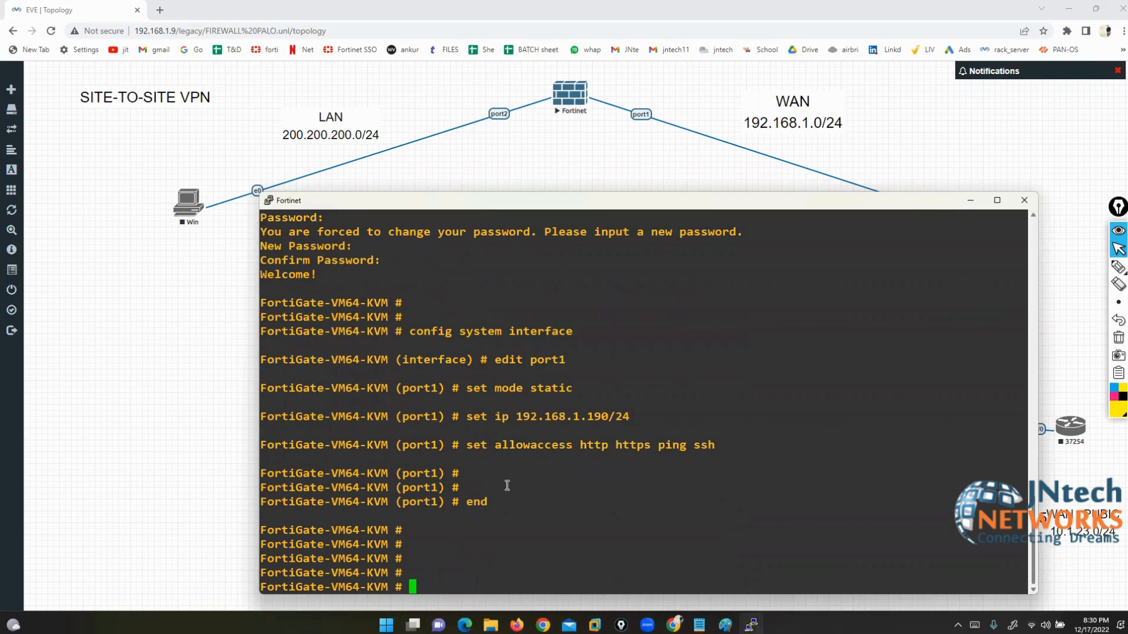
left_click(517, 625)
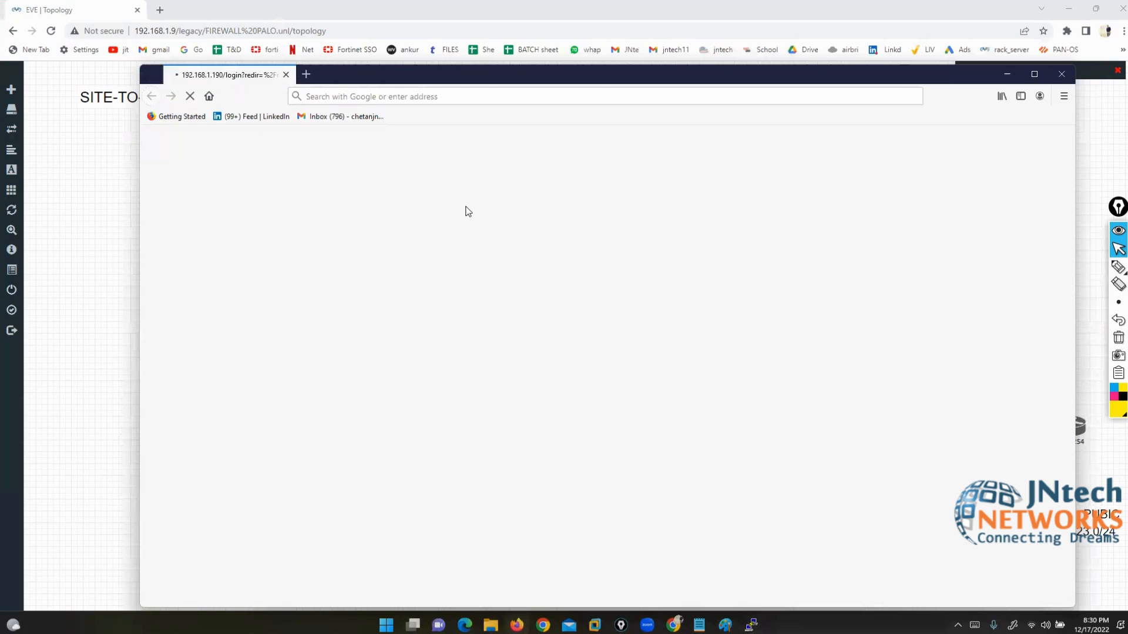
Step: Browse to 192.168.1.190 in a new tab and log in as admin with the password
left_click(306, 74)
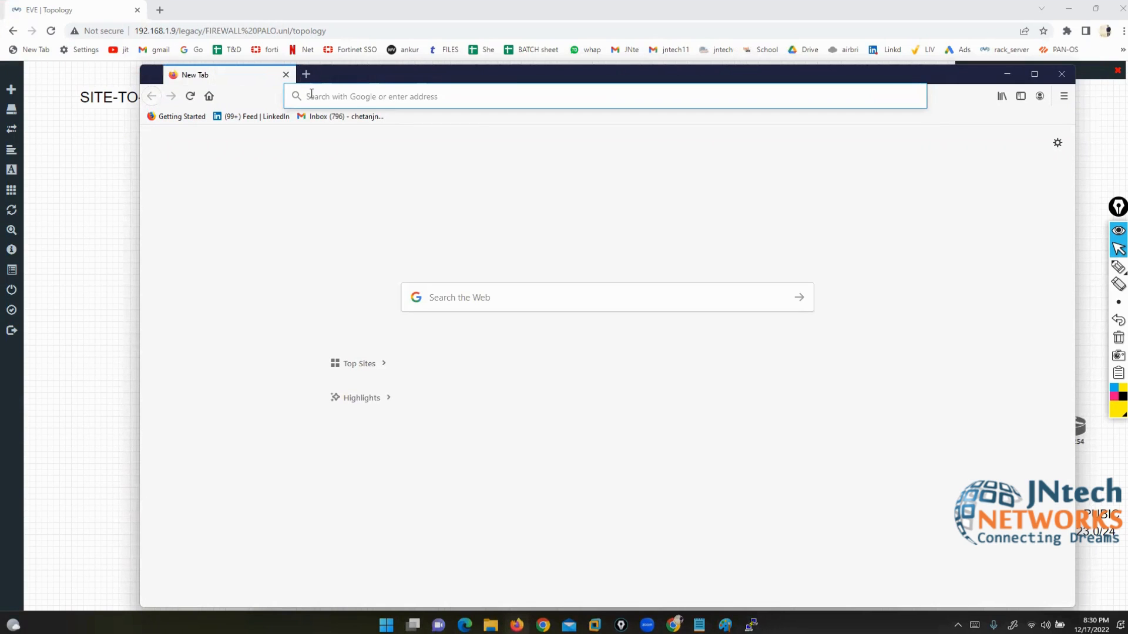
type("192.168.1.190/")
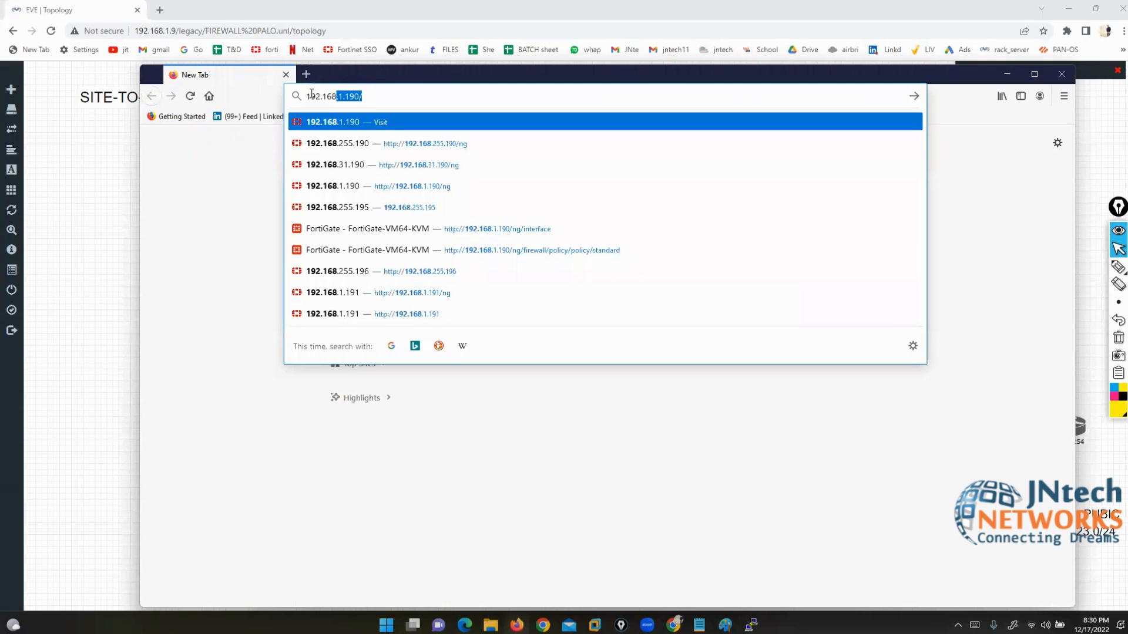
key("Return")
left_click(1032, 75)
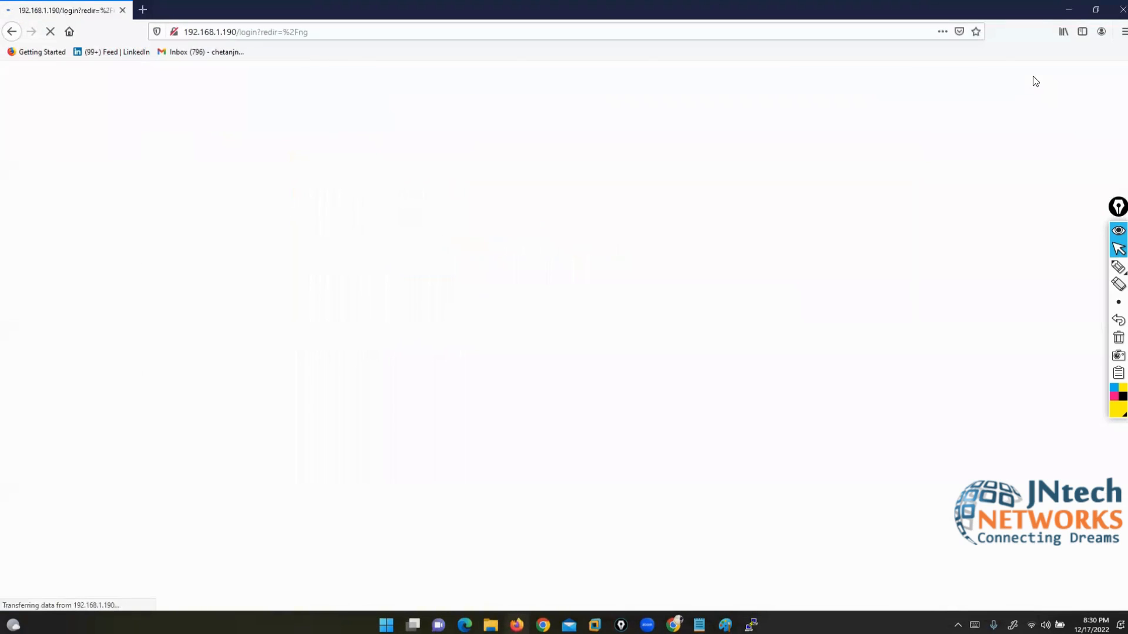
left_click_drag(539, 322, 460, 321)
type("admin")
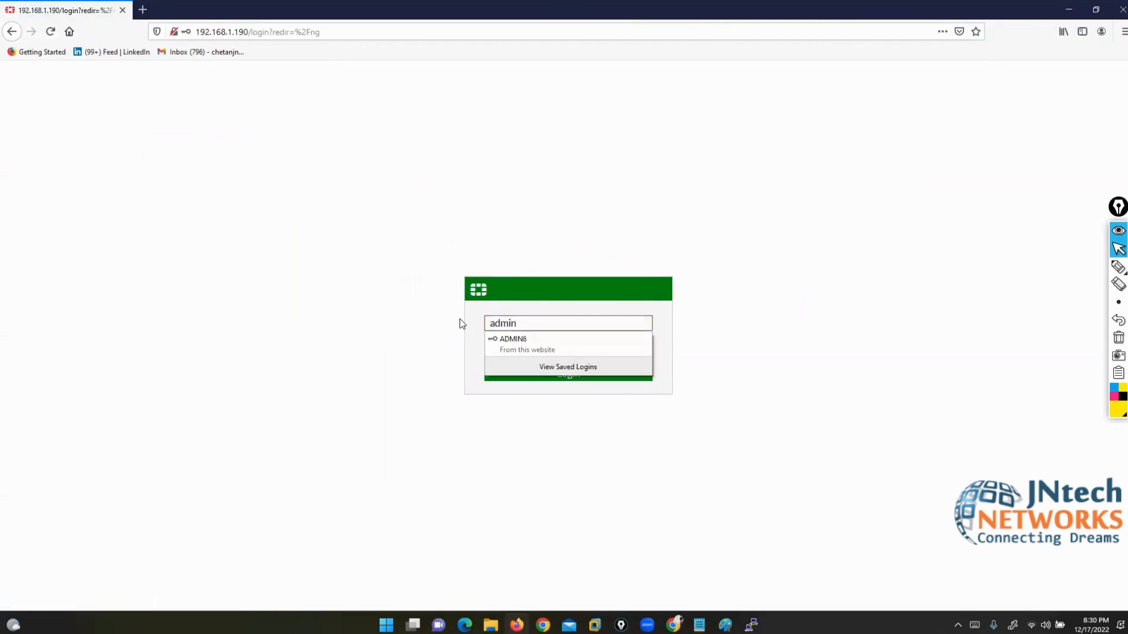
key("Tab")
type("123")
key("Return")
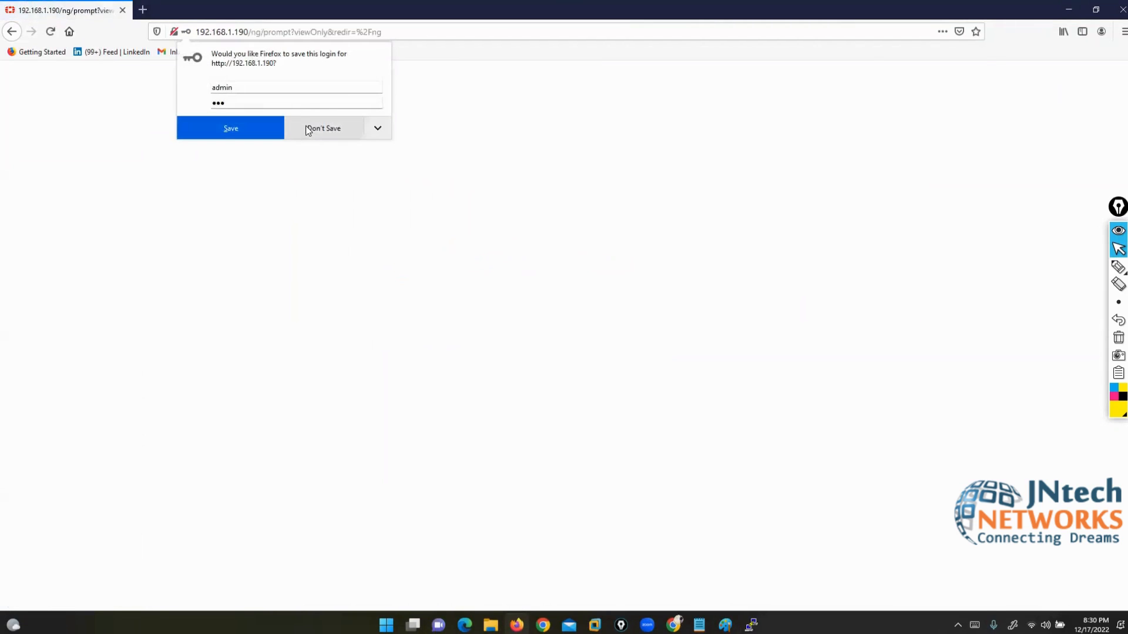
Step: Decline saving the login, dismiss the update notice, postpone setup and close the FortiOS 6.4.4 notice
left_click(312, 128)
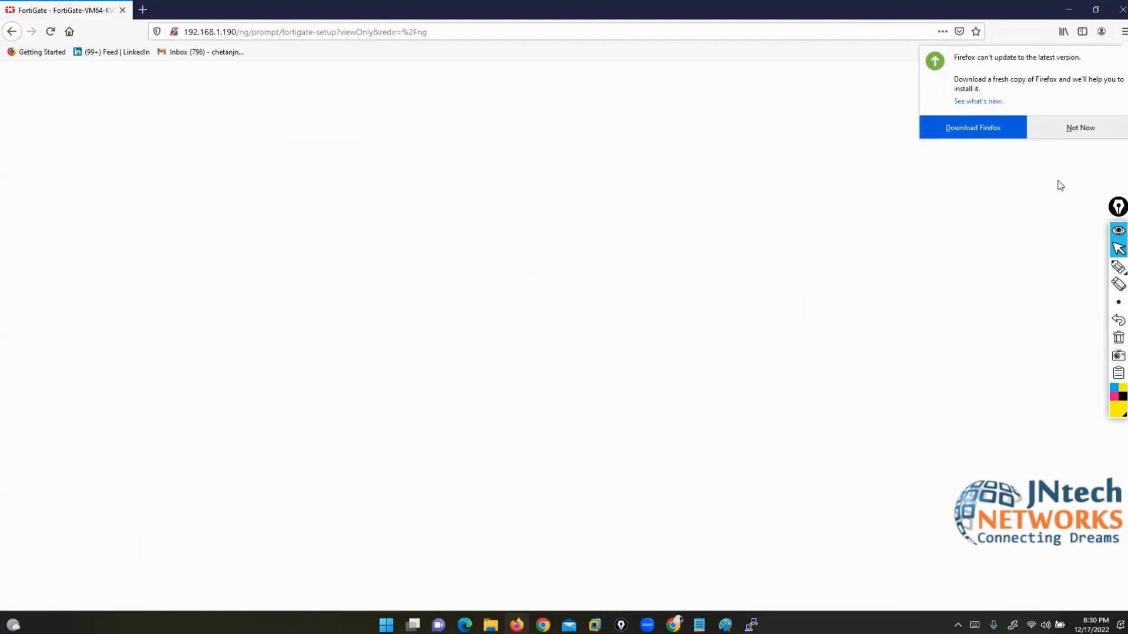
left_click(1078, 126)
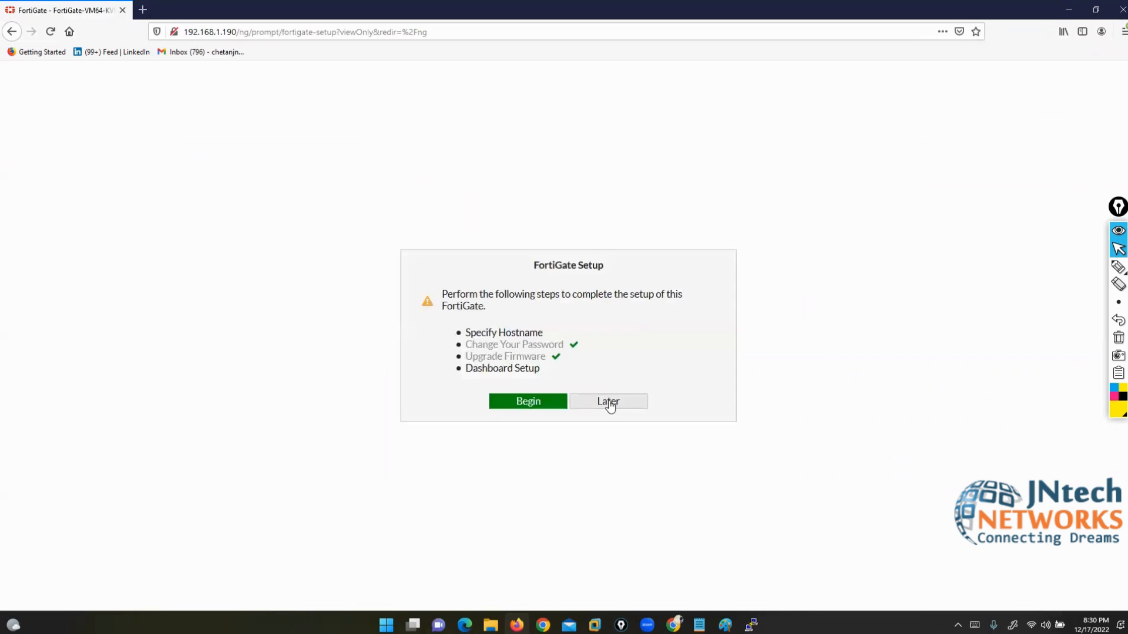
left_click(610, 404)
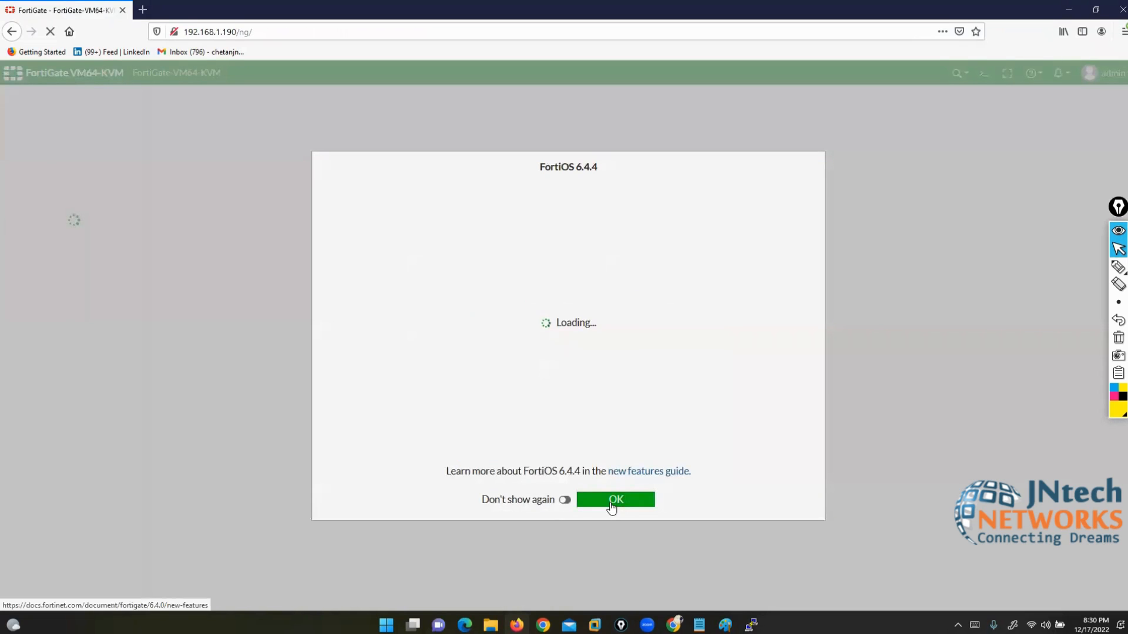
left_click(610, 501)
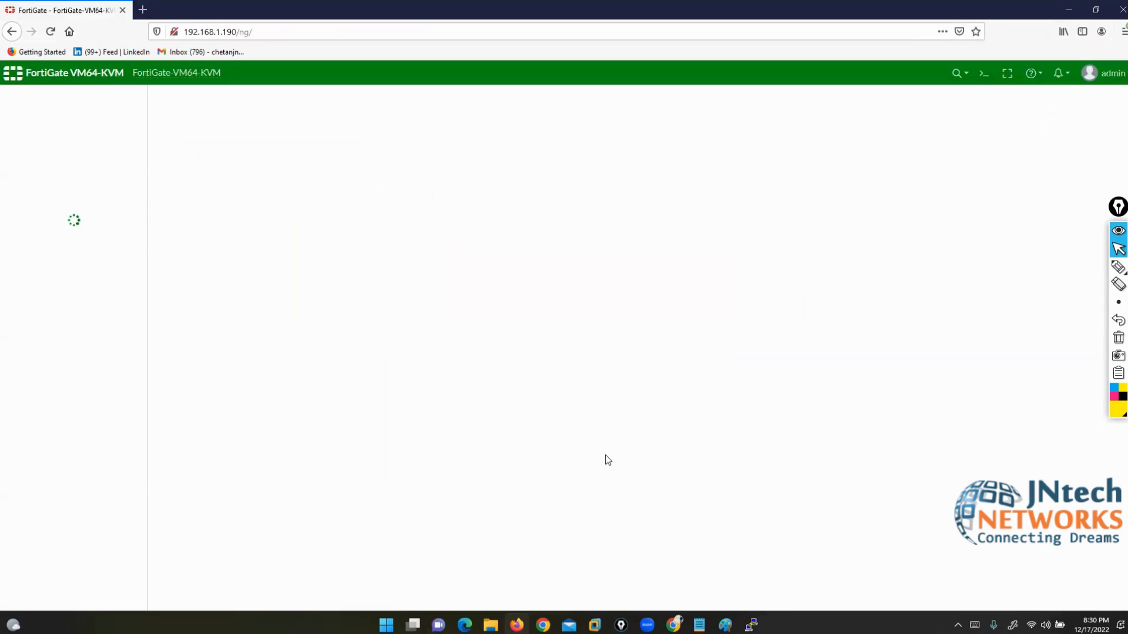
Step: Run show system interface in the console and highlight the port1–port4 configuration blocks
key("alt+Tab")
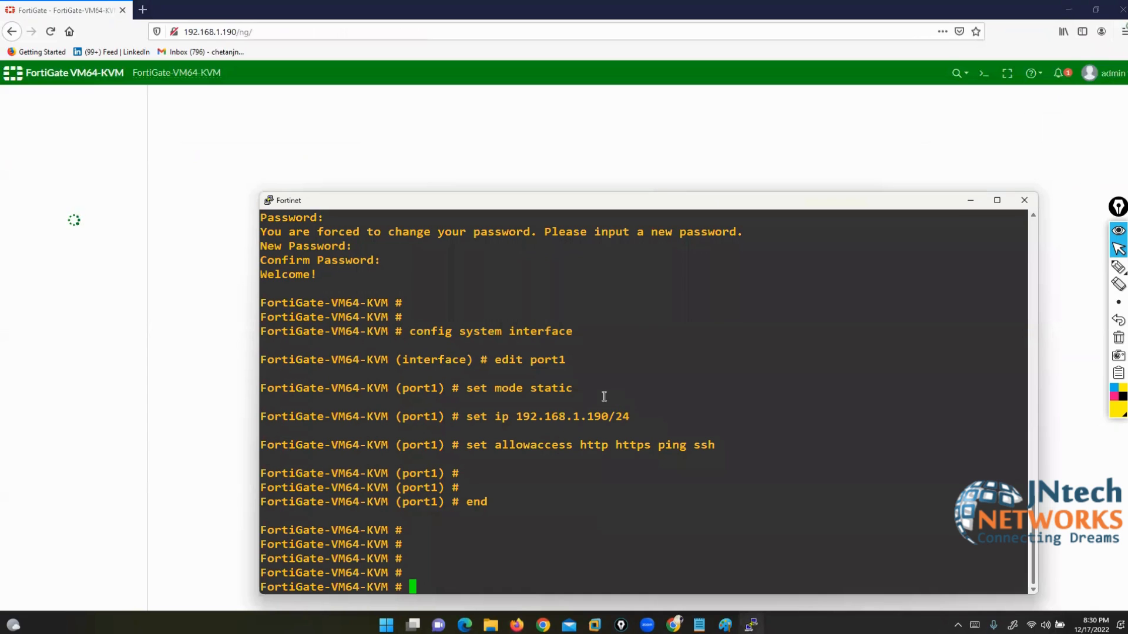
type("show system interface")
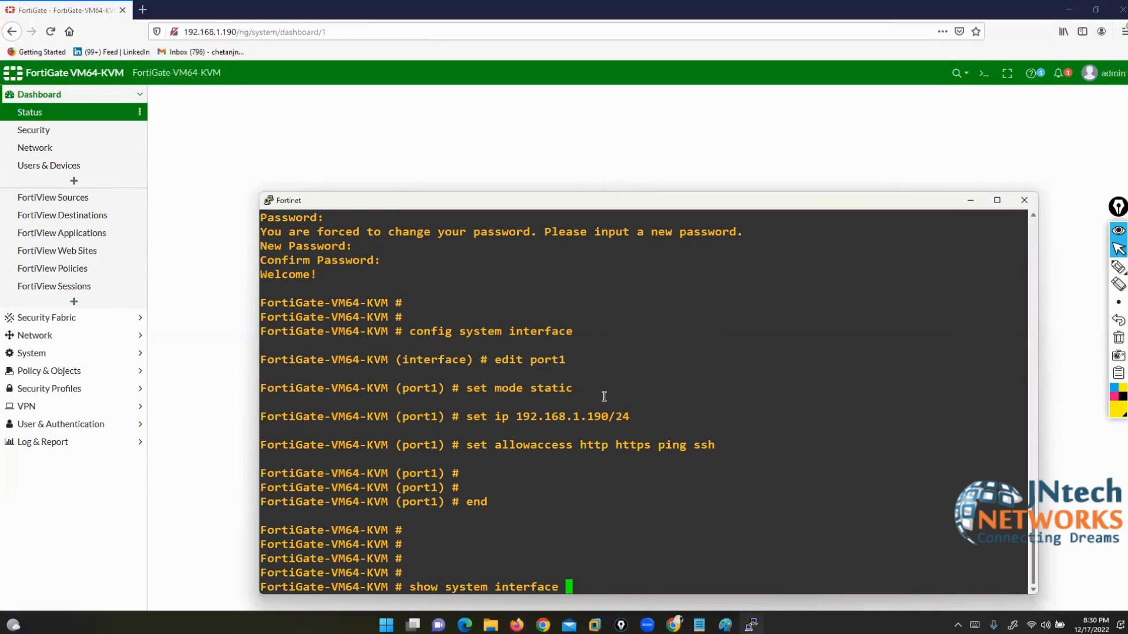
key("Return")
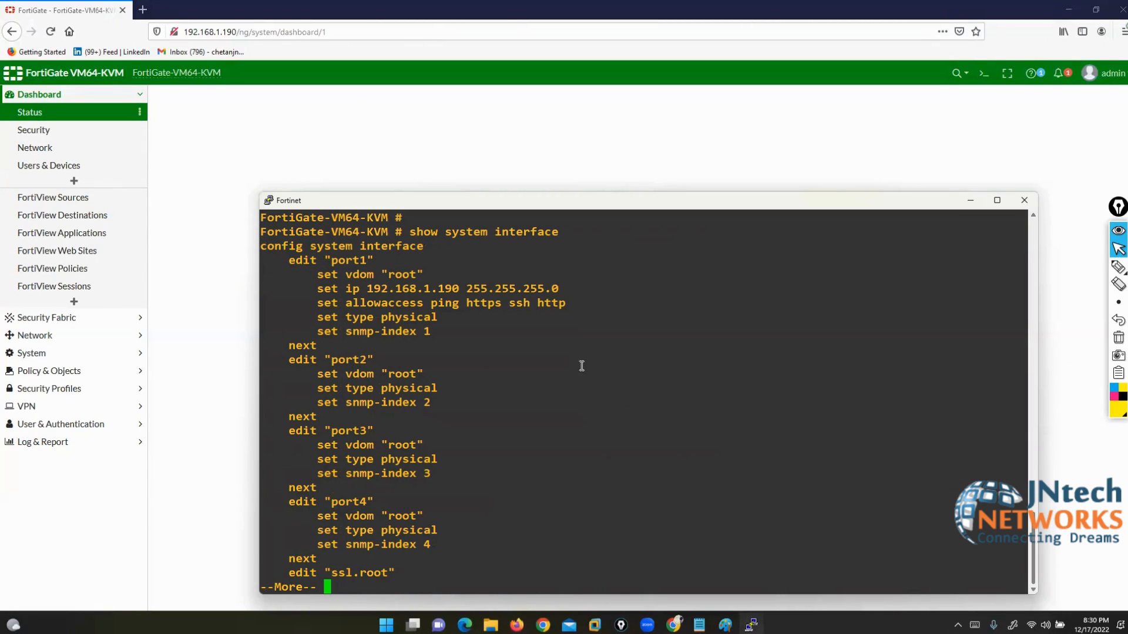
left_click_drag(326, 260, 531, 288)
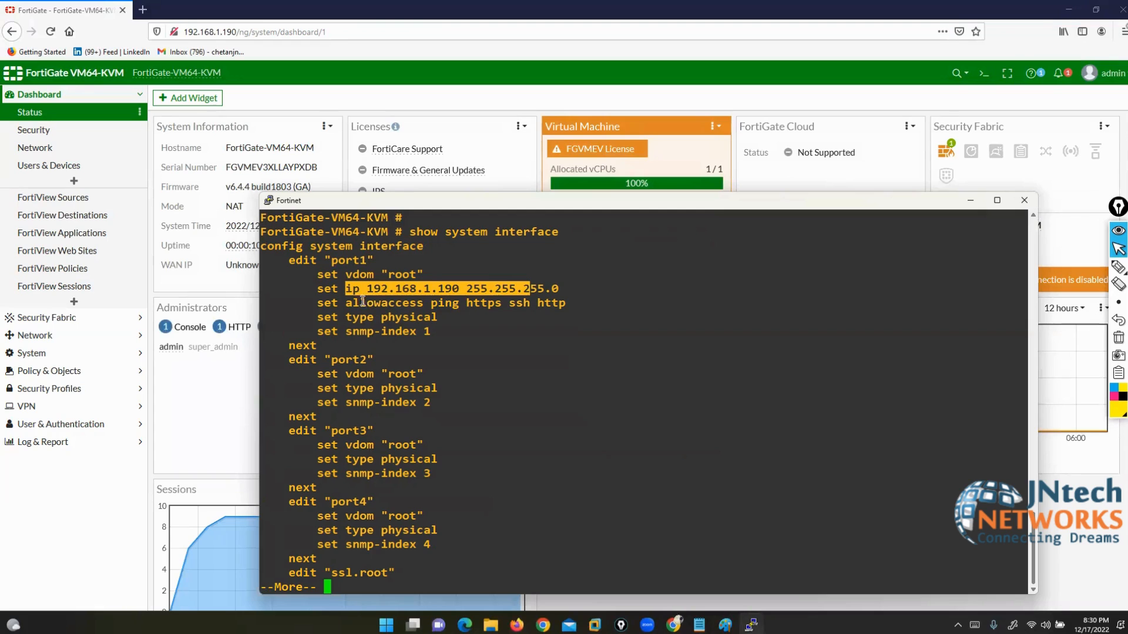
left_click_drag(360, 303, 515, 302)
left_click_drag(317, 260, 410, 332)
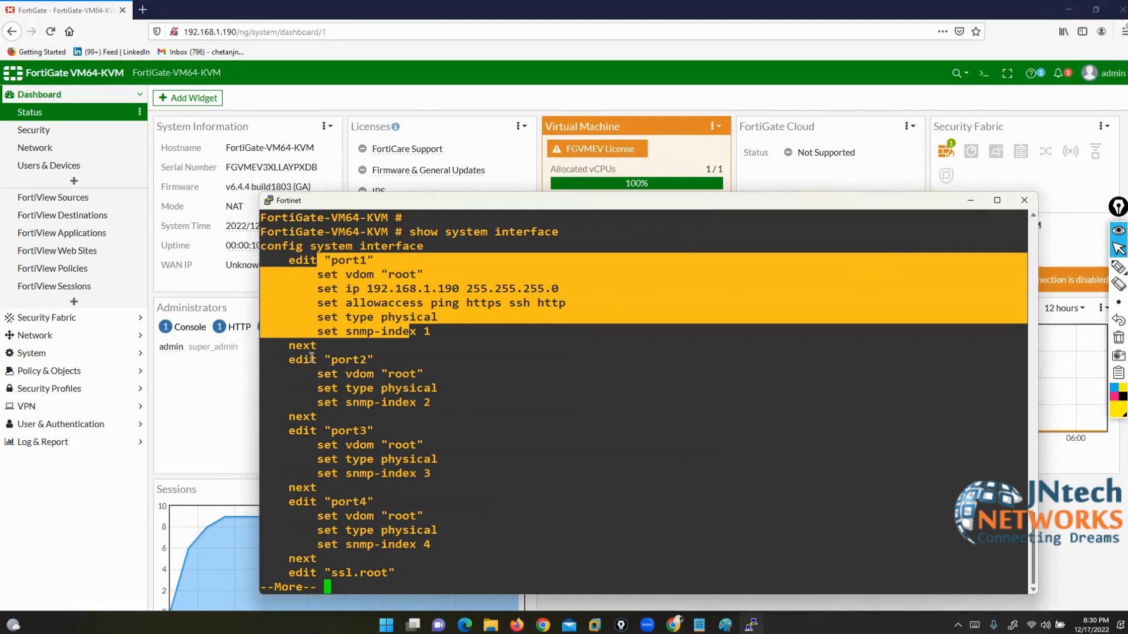
left_click_drag(309, 358, 398, 409)
left_click_drag(329, 432, 418, 477)
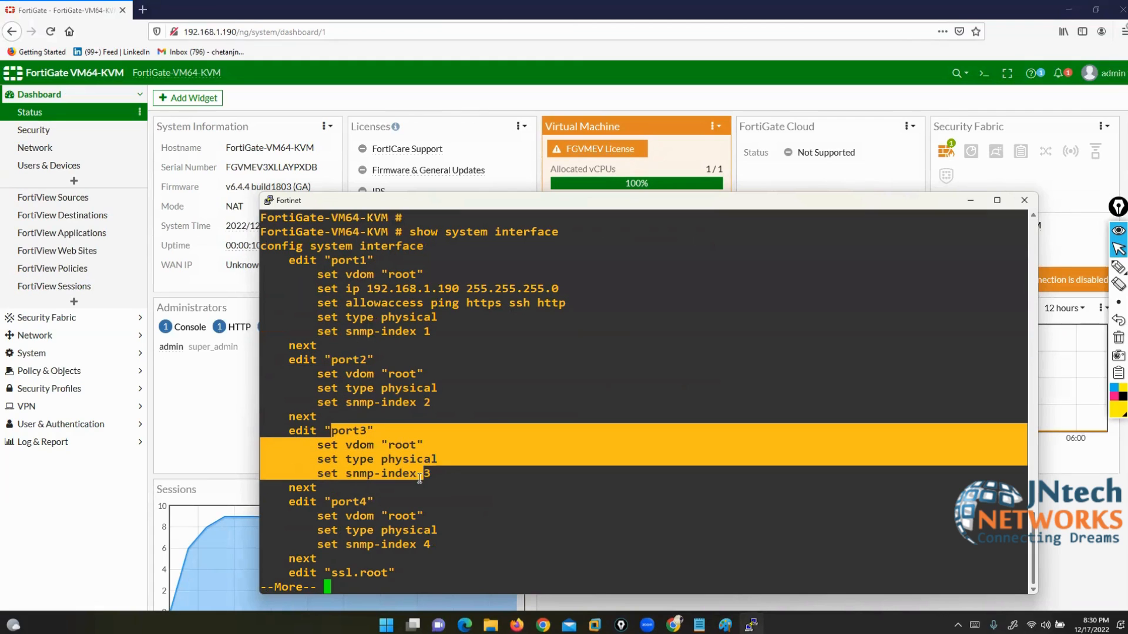
left_click_drag(327, 501, 400, 539)
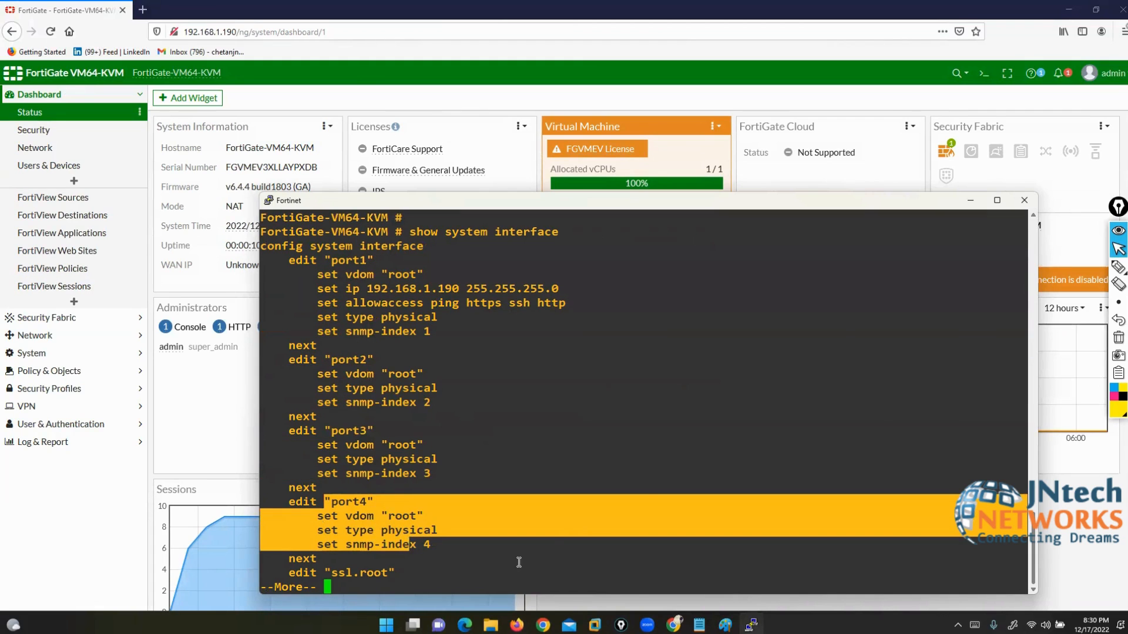
Step: Minimize the console and go to Network > Interfaces in the web GUI
left_click(970, 200)
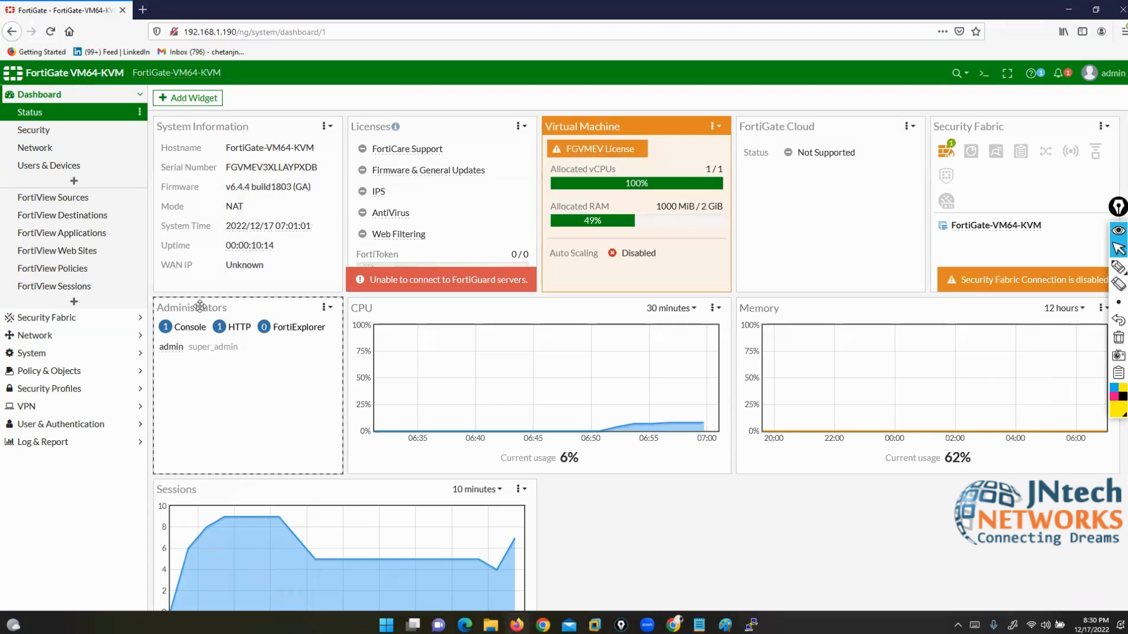
left_click(76, 335)
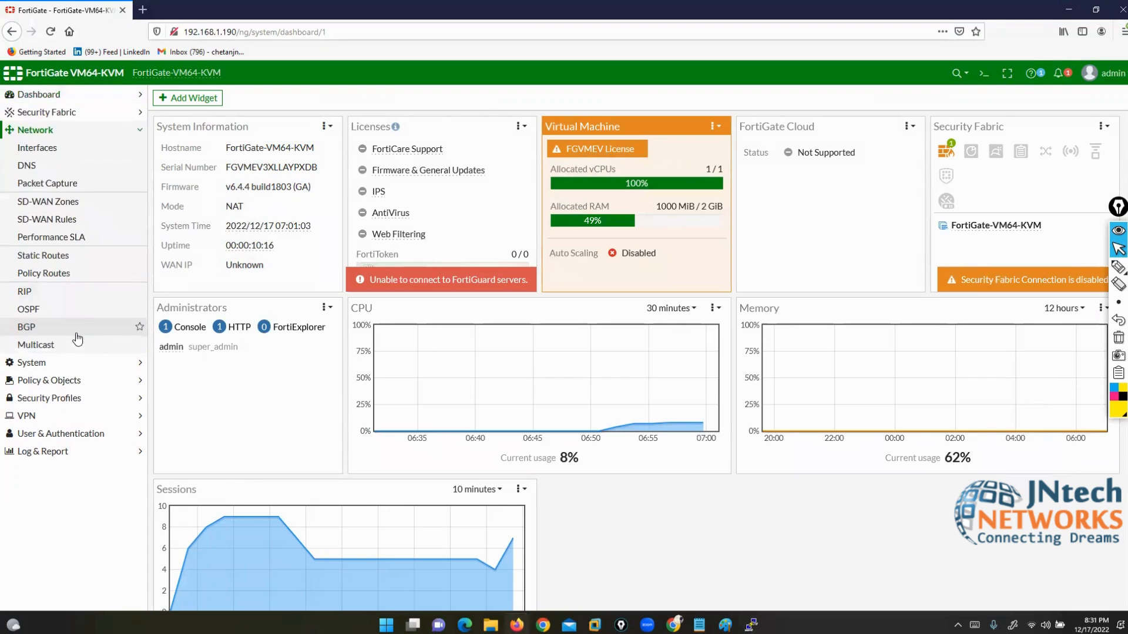
left_click(32, 149)
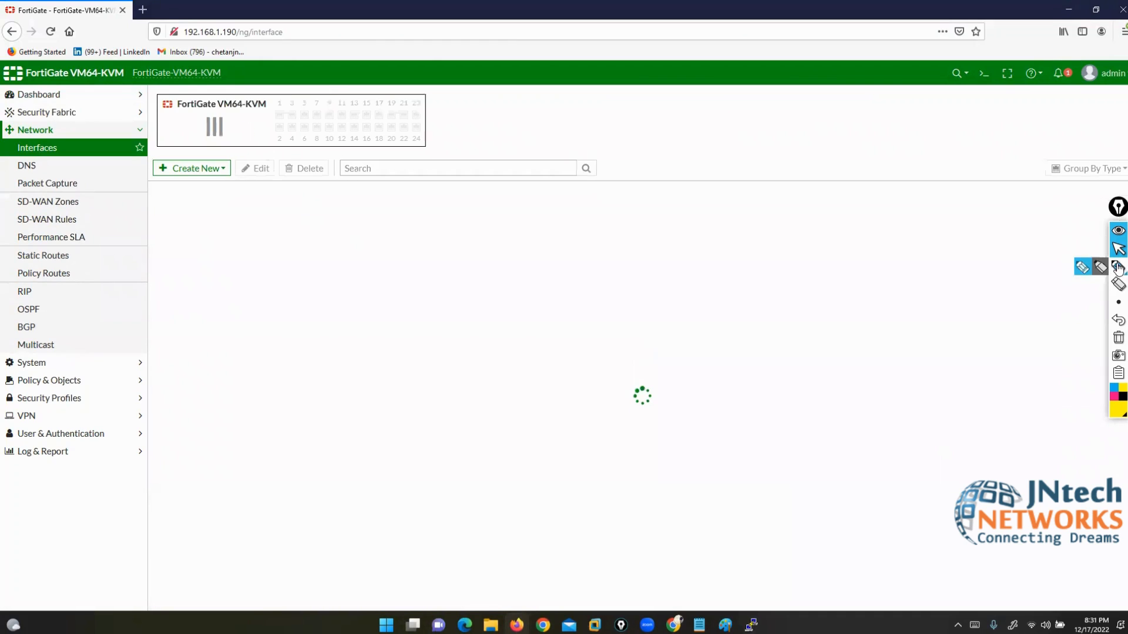
Step: Mark up the Physical Interface group with port1 and port2, erase it, then select the port1 and port2 rows
left_click(1119, 269)
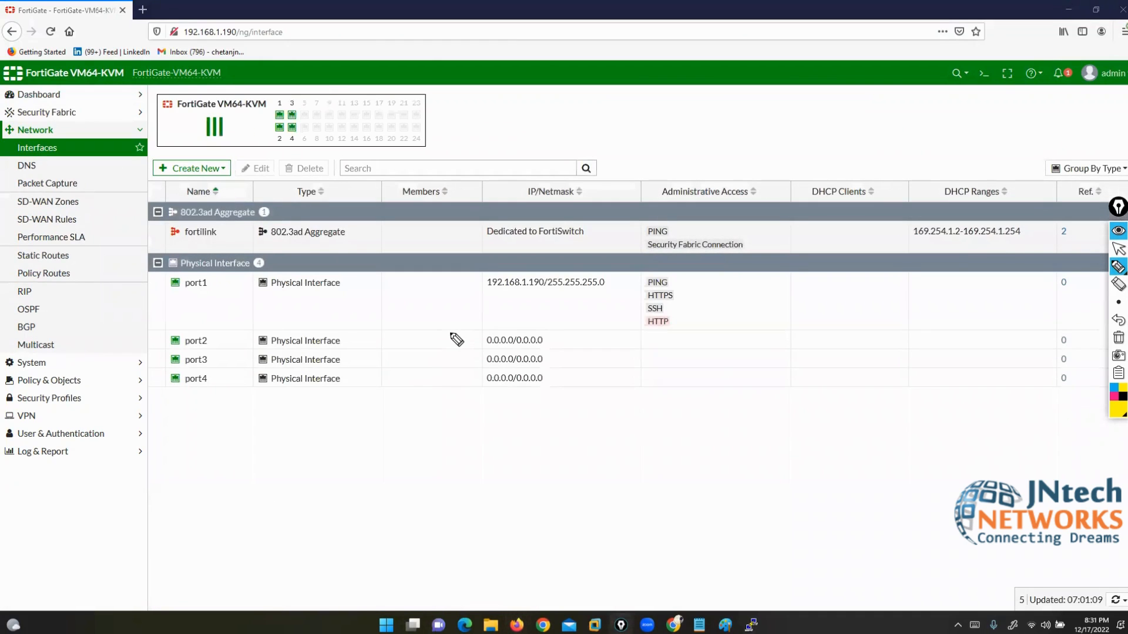
left_click_drag(272, 252, 274, 272)
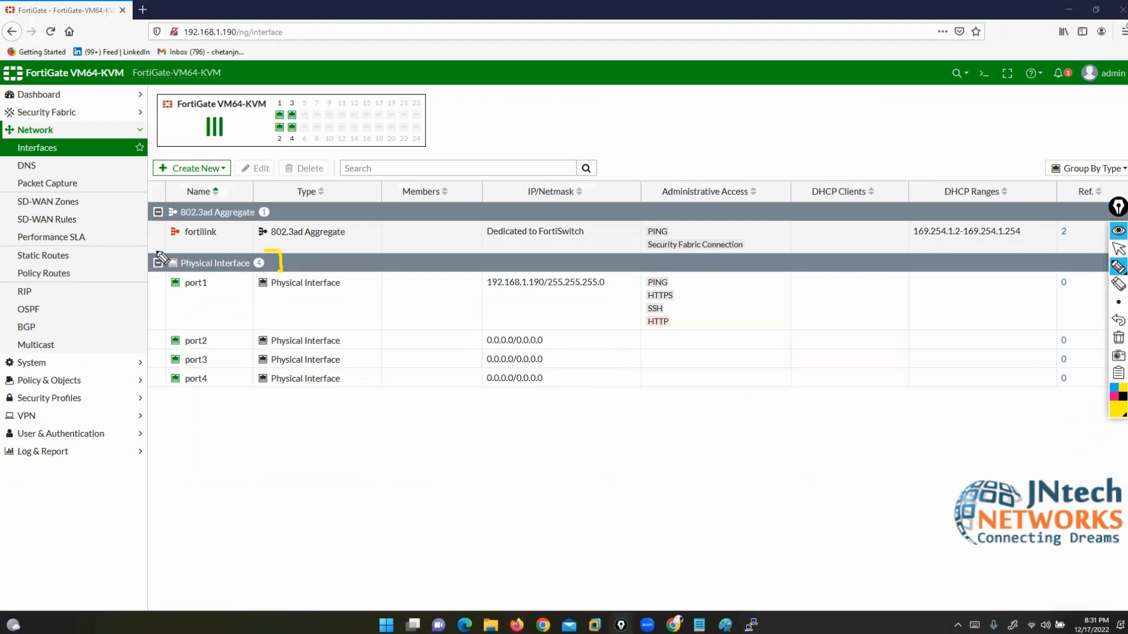
mouse_move(157, 253)
left_mouse_down()
mouse_move(129, 259)
mouse_move(149, 275)
left_mouse_up()
left_click_drag(207, 298, 220, 298)
left_click_drag(220, 339, 230, 386)
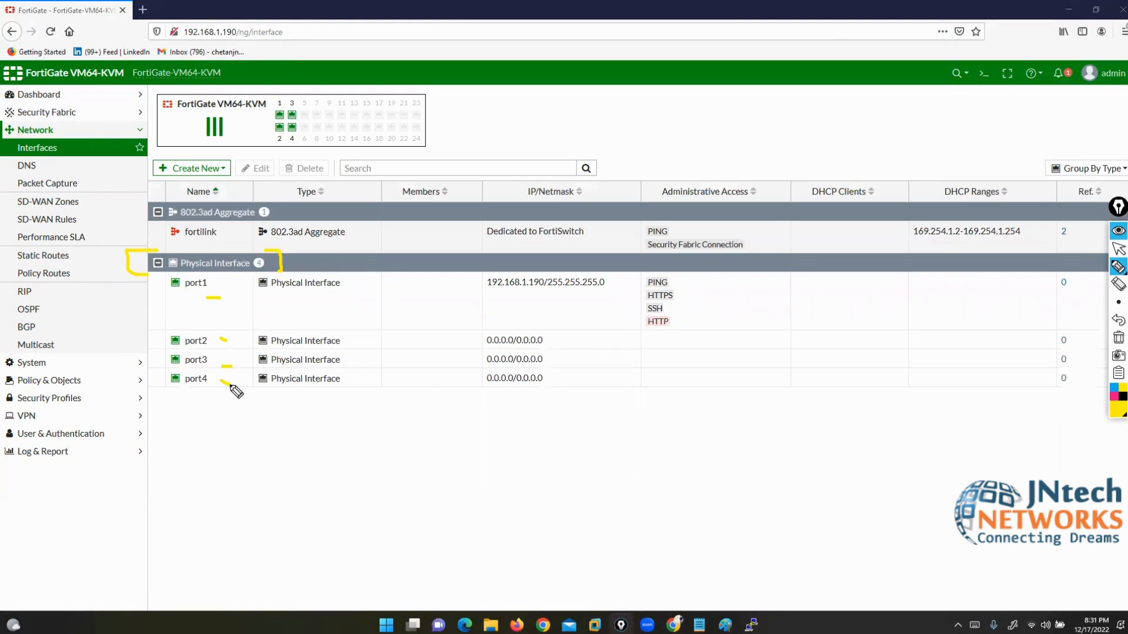
left_click(1119, 338)
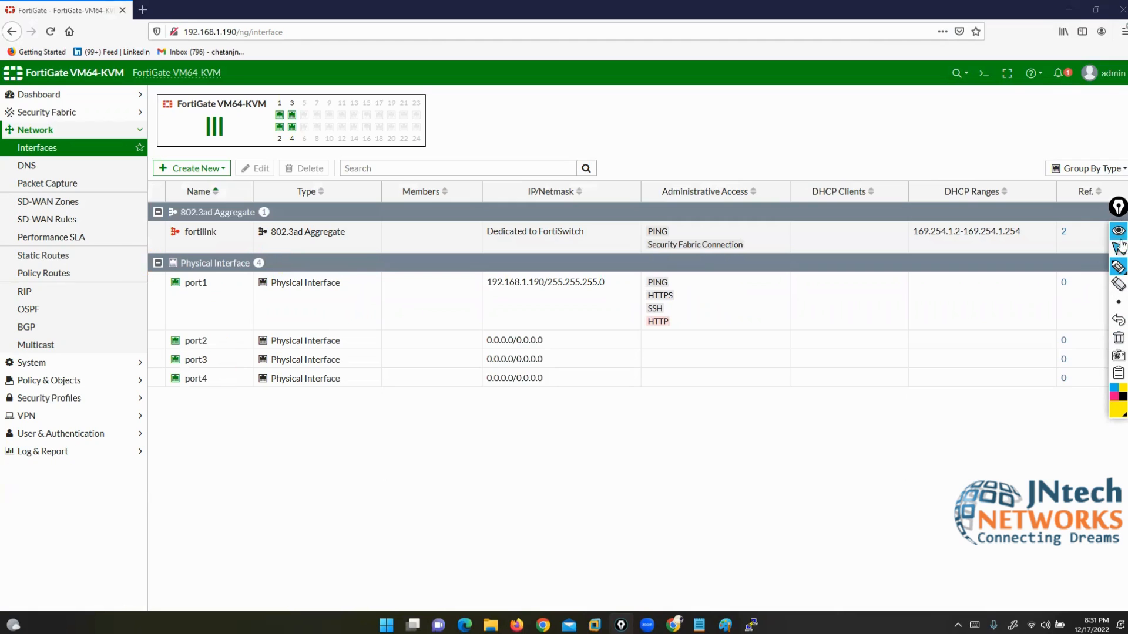
left_click(1118, 249)
left_click(202, 299)
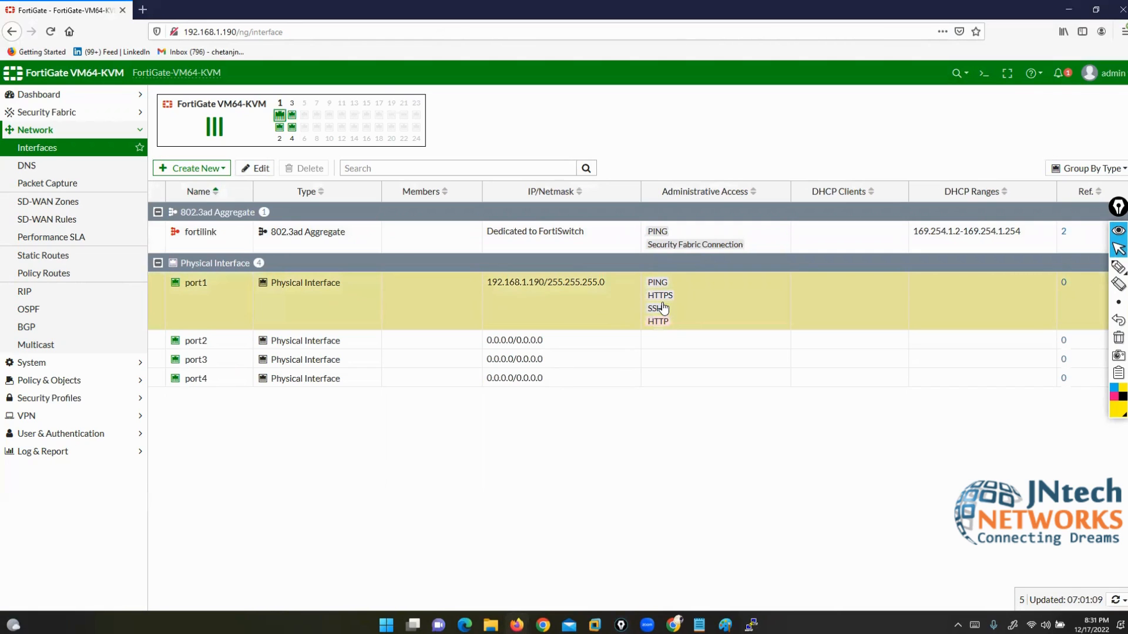
left_click(210, 346)
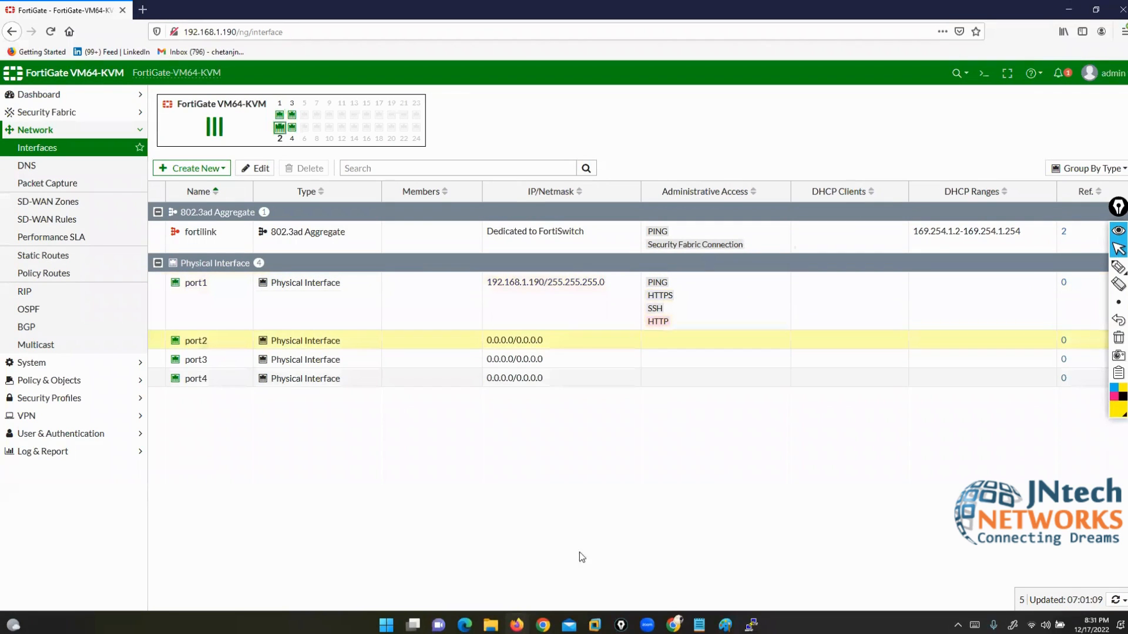
key("alt+Tab")
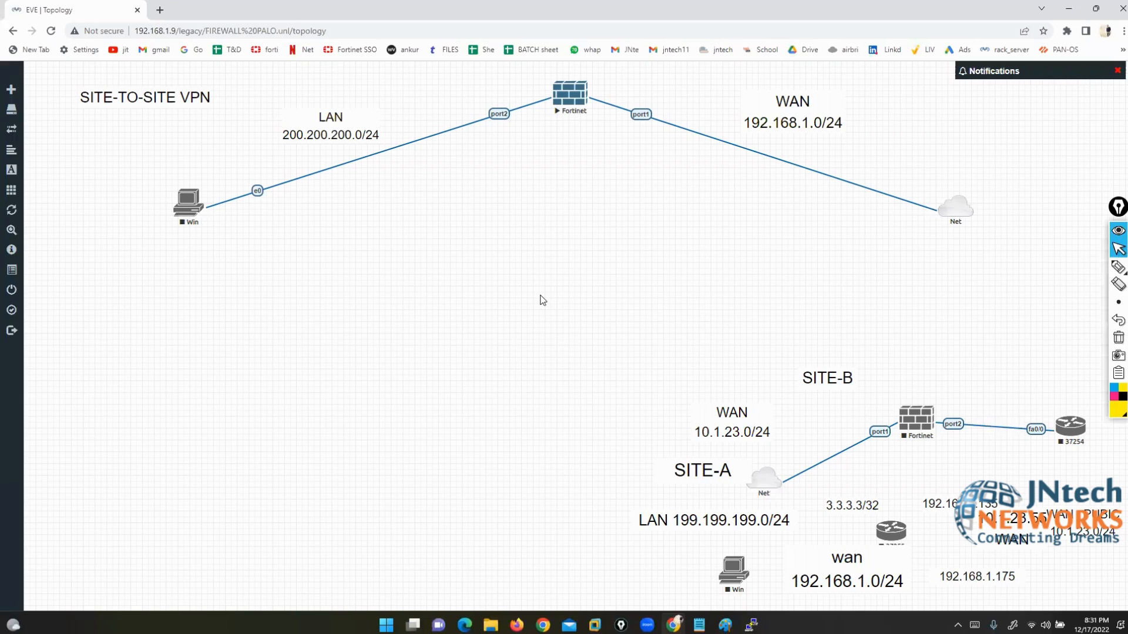
left_click(517, 622)
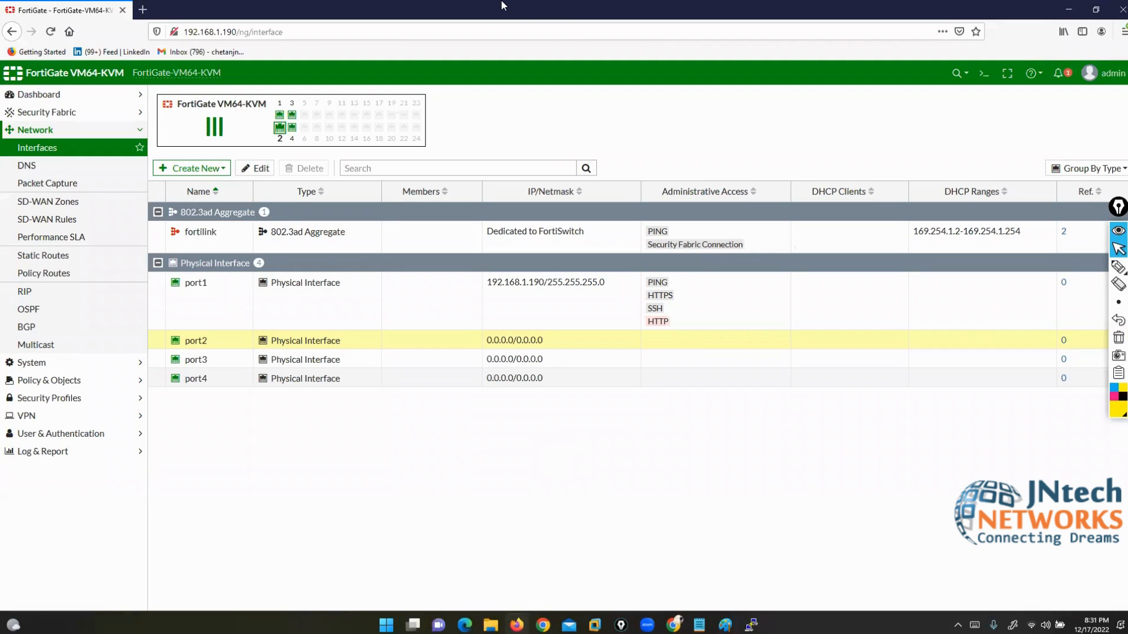
left_click_drag(1118, 209, 1123, 266)
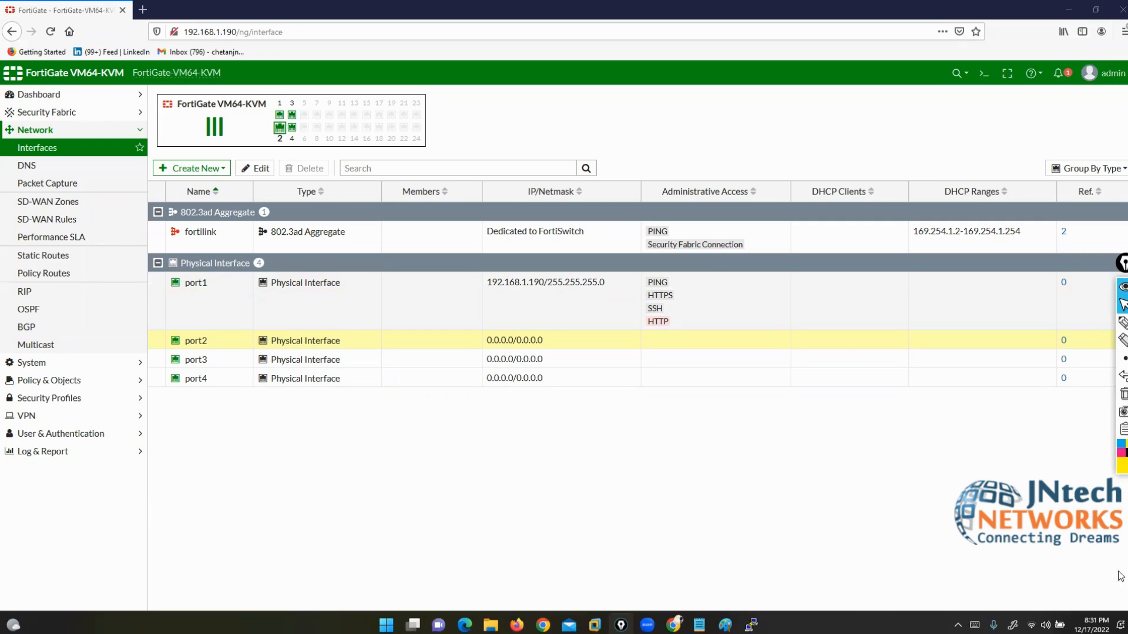
left_click(673, 624)
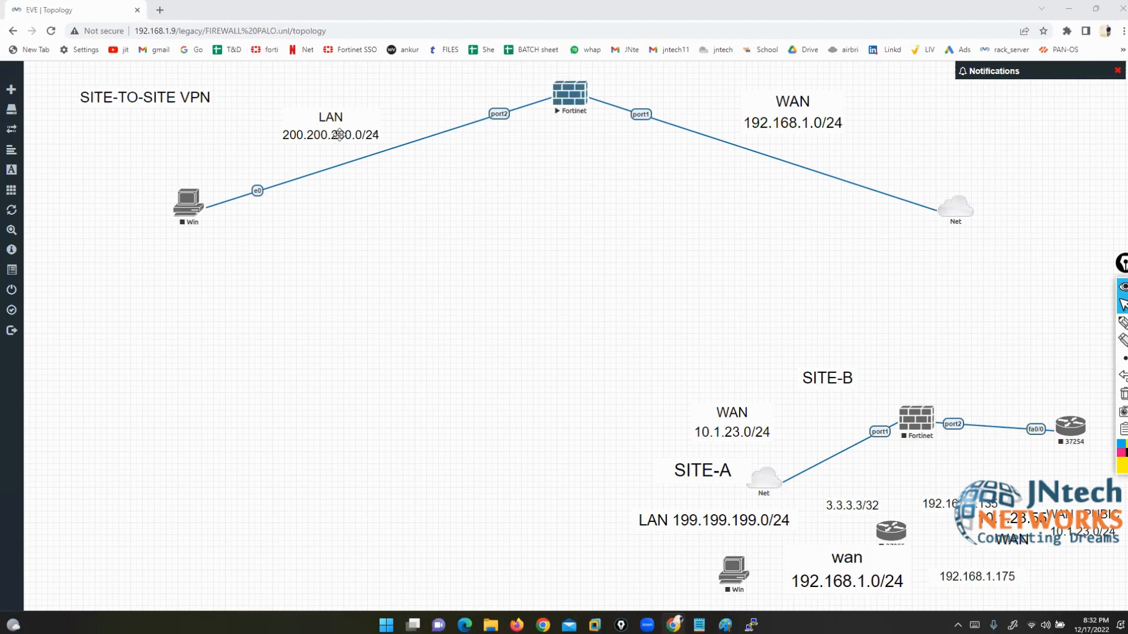
left_click(517, 625)
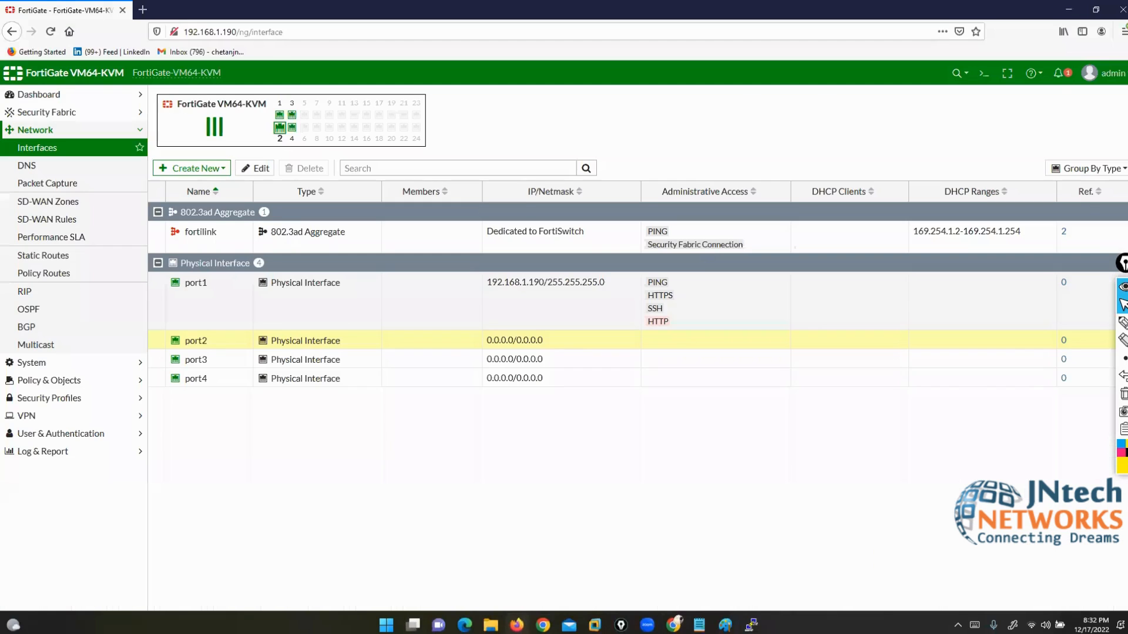
Step: Edit port2, give it the alias LAN and show the Role options
left_click(256, 170)
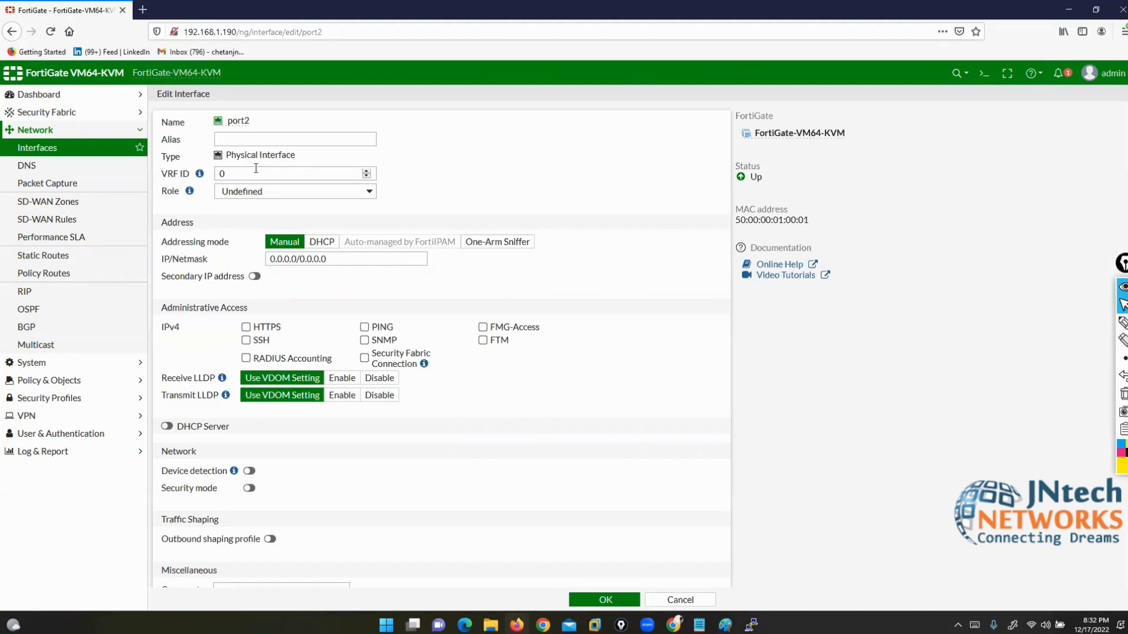
left_click_drag(161, 94, 249, 122)
left_click(411, 139)
left_click(256, 136)
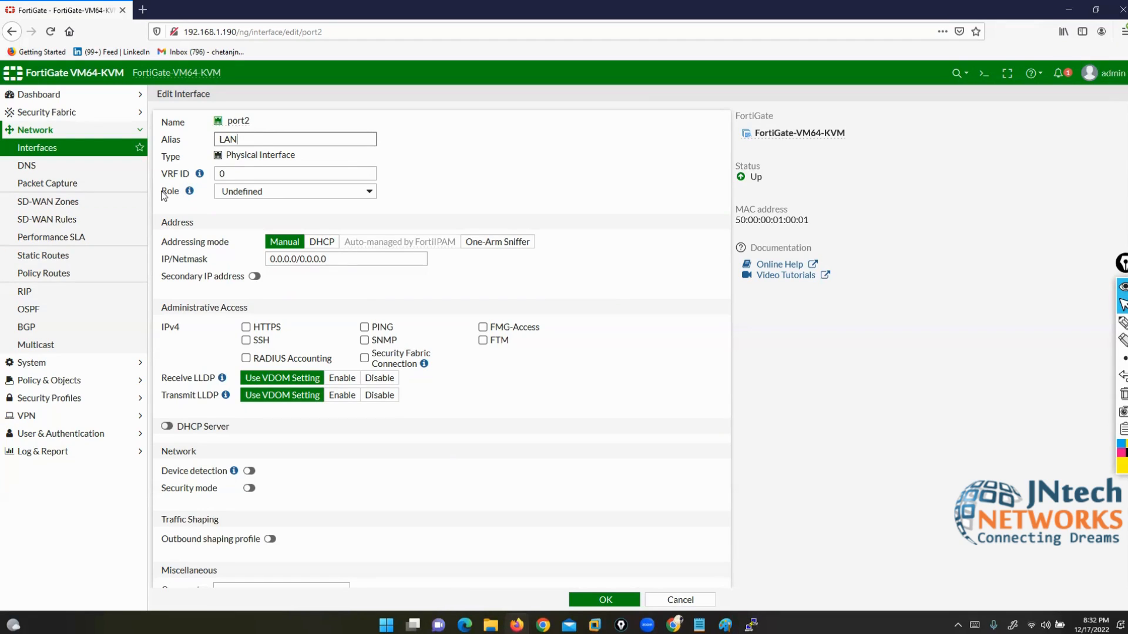
left_click_drag(163, 193, 181, 195)
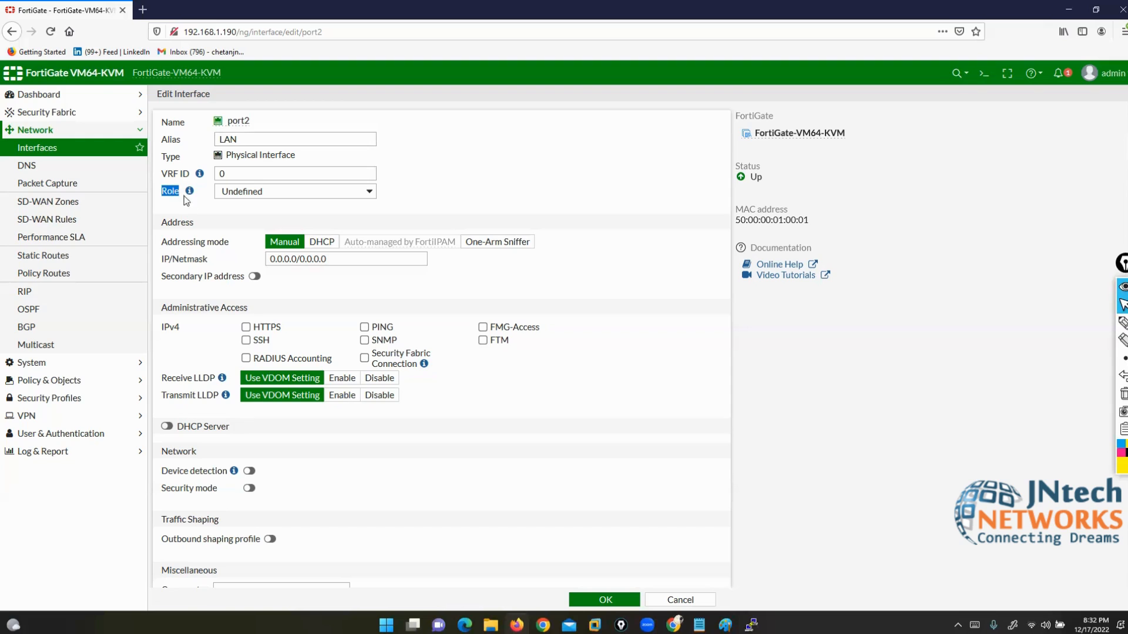
left_click(323, 194)
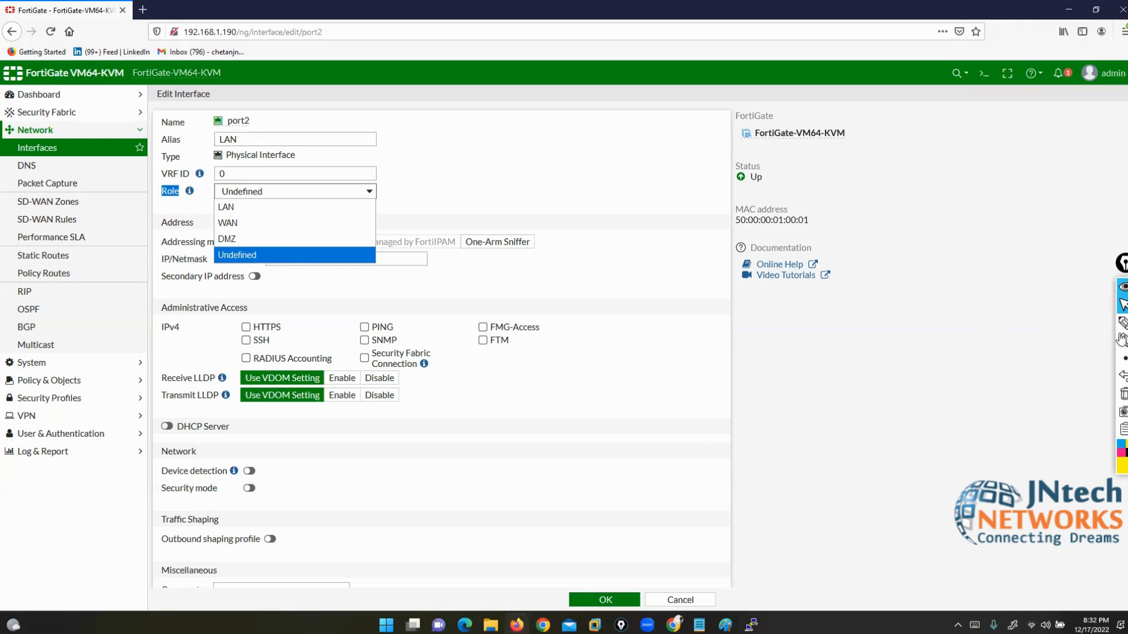
Step: Sketch an ASA firewall box with incoming links and a labelled interface
mouse_move(1122, 325)
left_click(1088, 330)
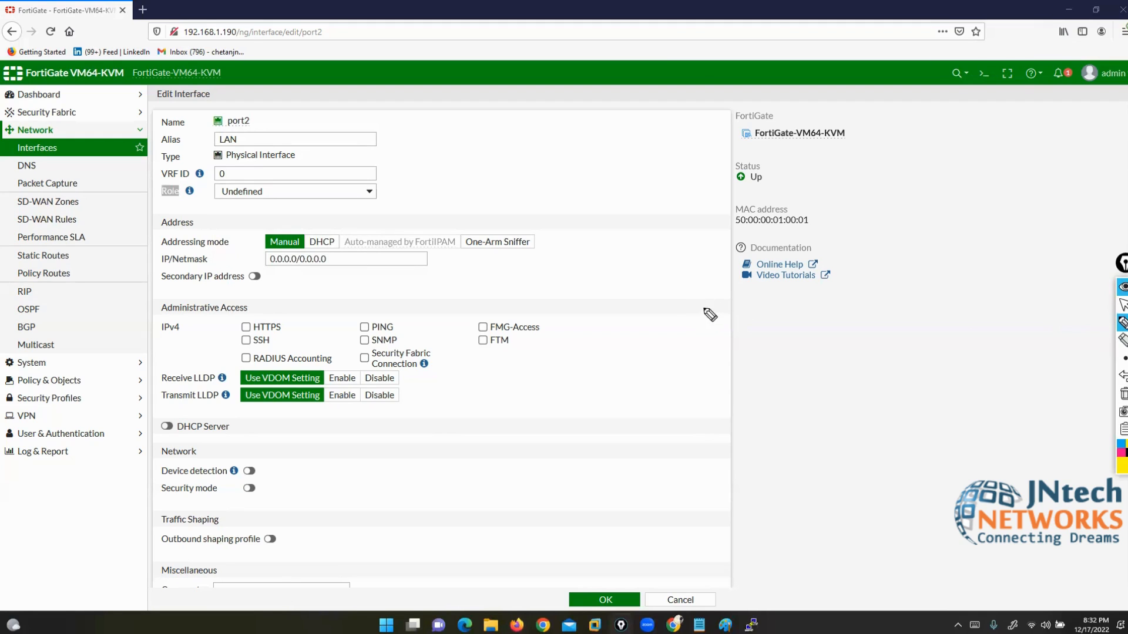
mouse_move(710, 312)
left_mouse_down()
mouse_move(650, 372)
mouse_move(692, 305)
left_mouse_up()
left_click_drag(641, 351, 713, 334)
left_click_drag(613, 339, 346, 347)
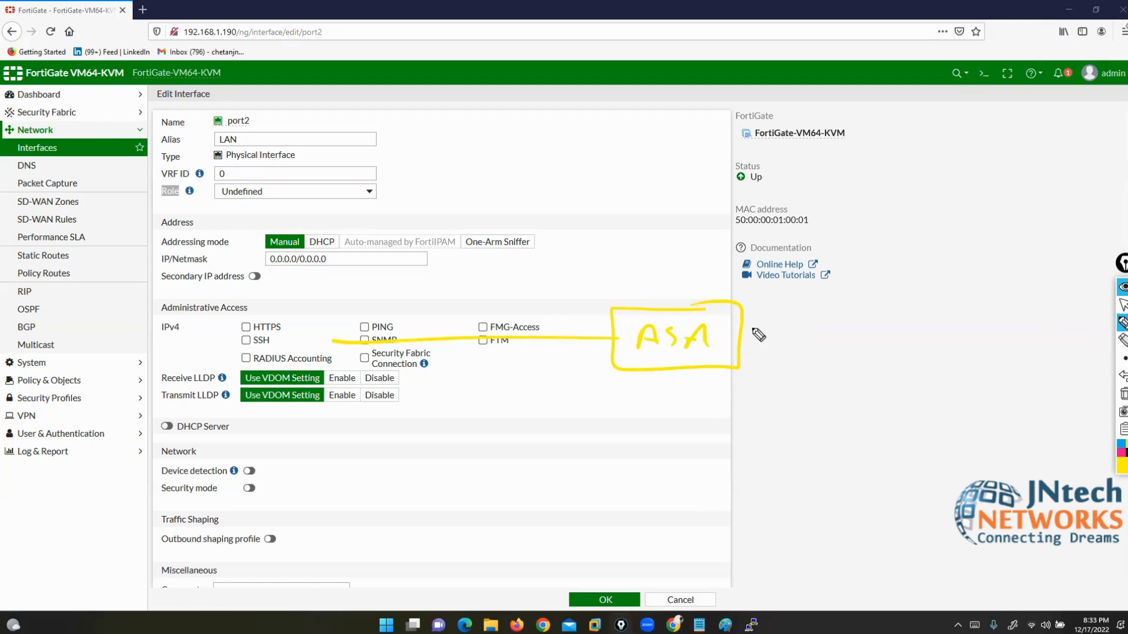
mouse_move(743, 333)
left_mouse_down()
mouse_move(894, 370)
mouse_move(1005, 367)
left_mouse_up()
mouse_move(569, 353)
left_mouse_down()
mouse_move(567, 372)
mouse_move(582, 351)
mouse_move(600, 372)
left_mouse_up()
left_click_drag(607, 373, 610, 378)
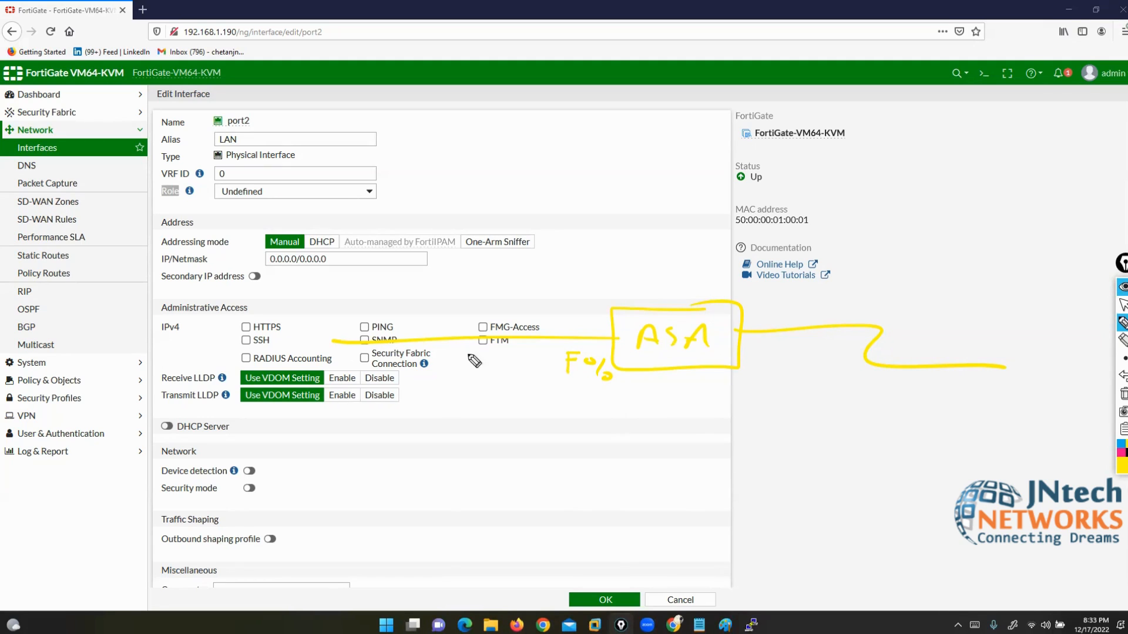
Step: Handwrite the interface name and VLAN number on the sketch, then erase all drawings
left_click_drag(423, 368, 438, 367)
mouse_move(430, 368)
left_mouse_down()
mouse_move(438, 387)
mouse_move(449, 369)
left_mouse_up()
mouse_move(450, 369)
left_mouse_down()
mouse_move(458, 383)
mouse_move(464, 369)
mouse_move(504, 381)
mouse_move(529, 401)
left_mouse_up()
mouse_move(415, 353)
left_mouse_down()
mouse_move(409, 394)
mouse_move(425, 393)
left_mouse_up()
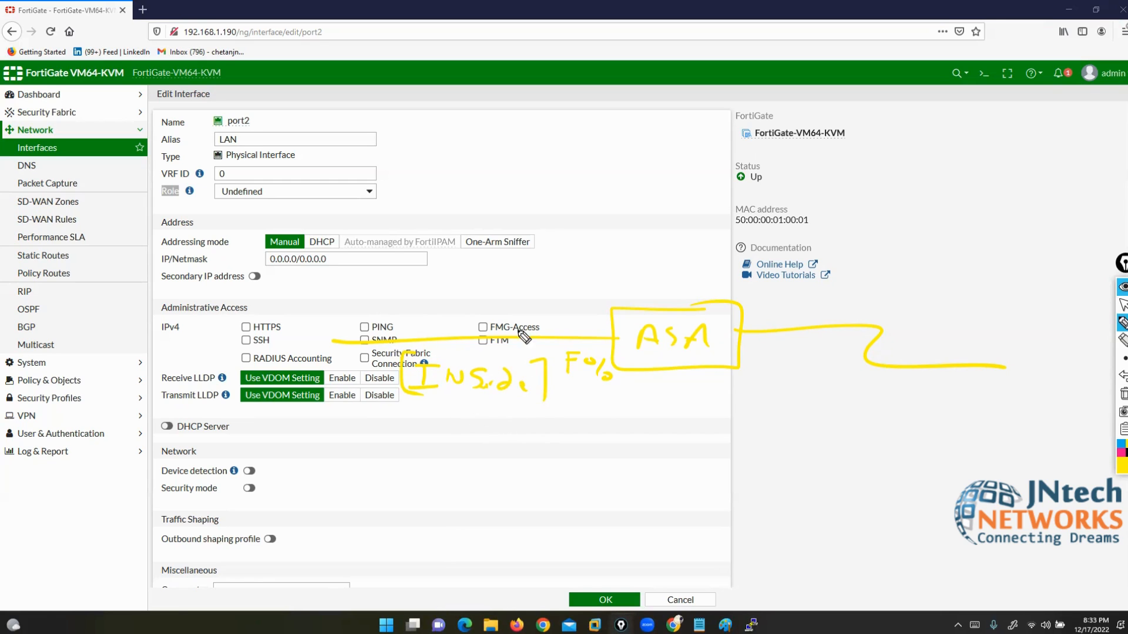
mouse_move(445, 294)
left_mouse_down()
mouse_move(450, 314)
mouse_move(493, 307)
left_mouse_up()
mouse_move(504, 287)
left_mouse_down()
mouse_move(438, 284)
mouse_move(500, 294)
left_mouse_up()
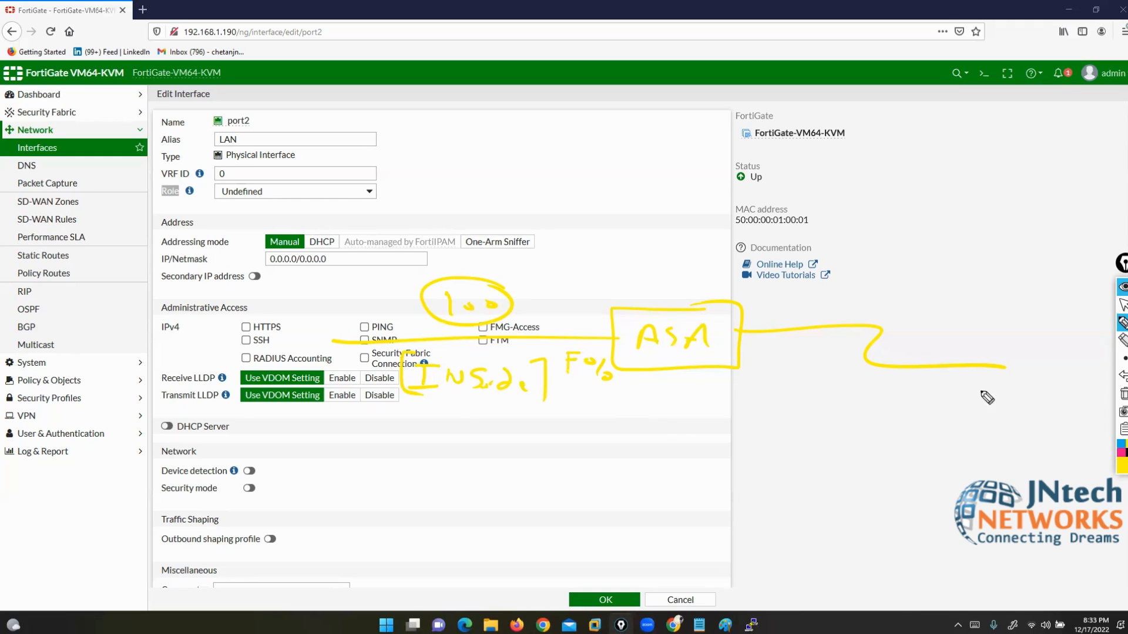
left_click(1123, 393)
left_click(1123, 305)
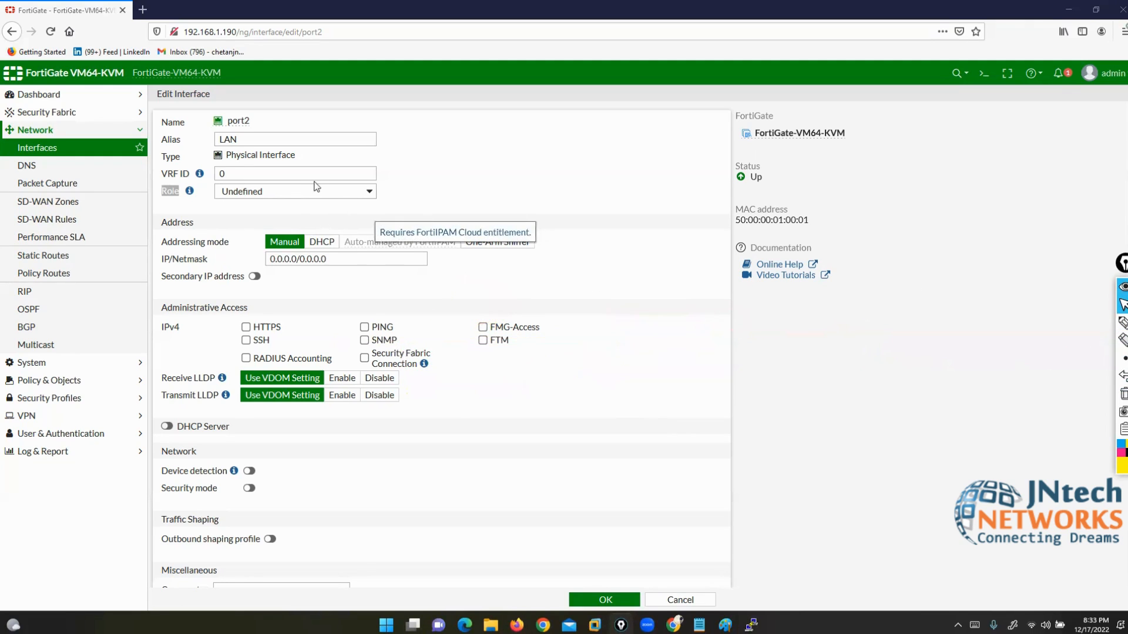
left_click(290, 195)
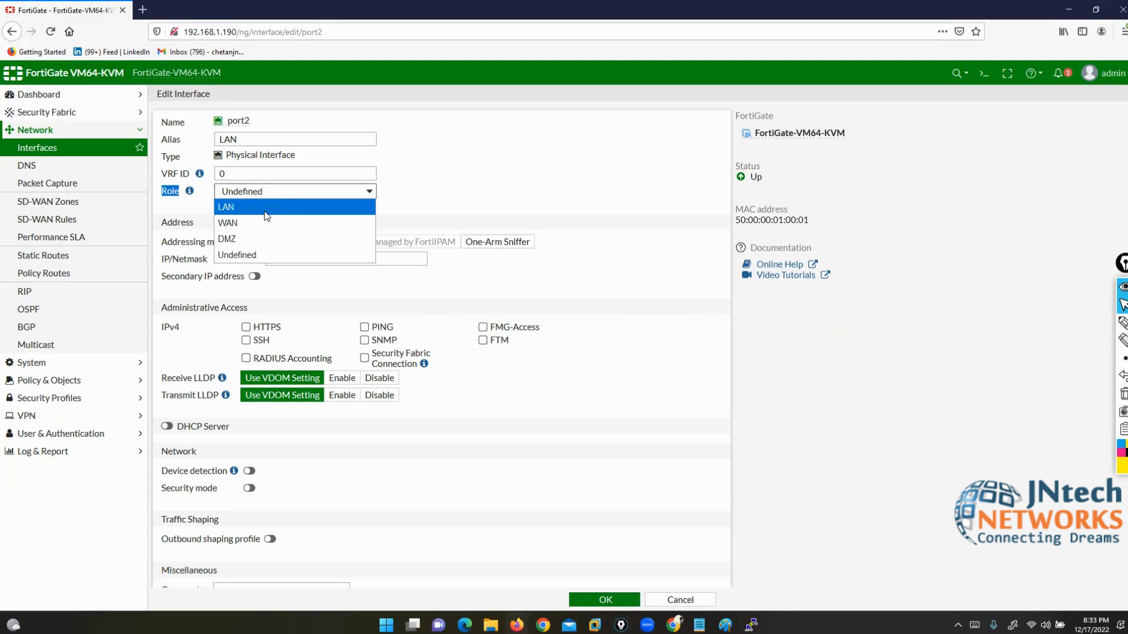
left_click(238, 207)
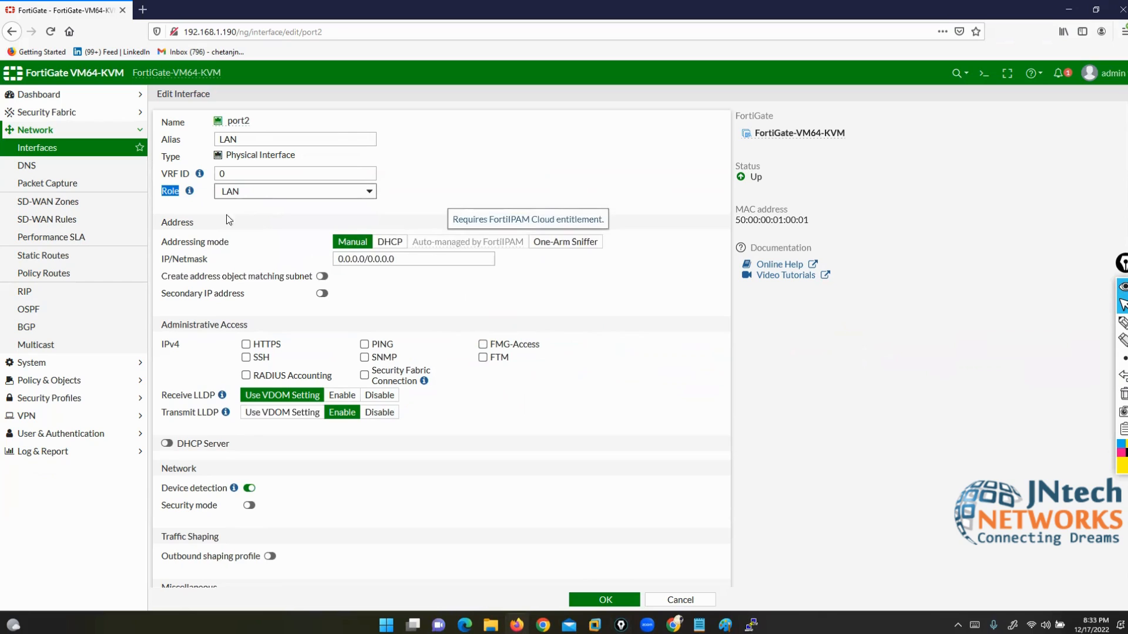
left_click(278, 191)
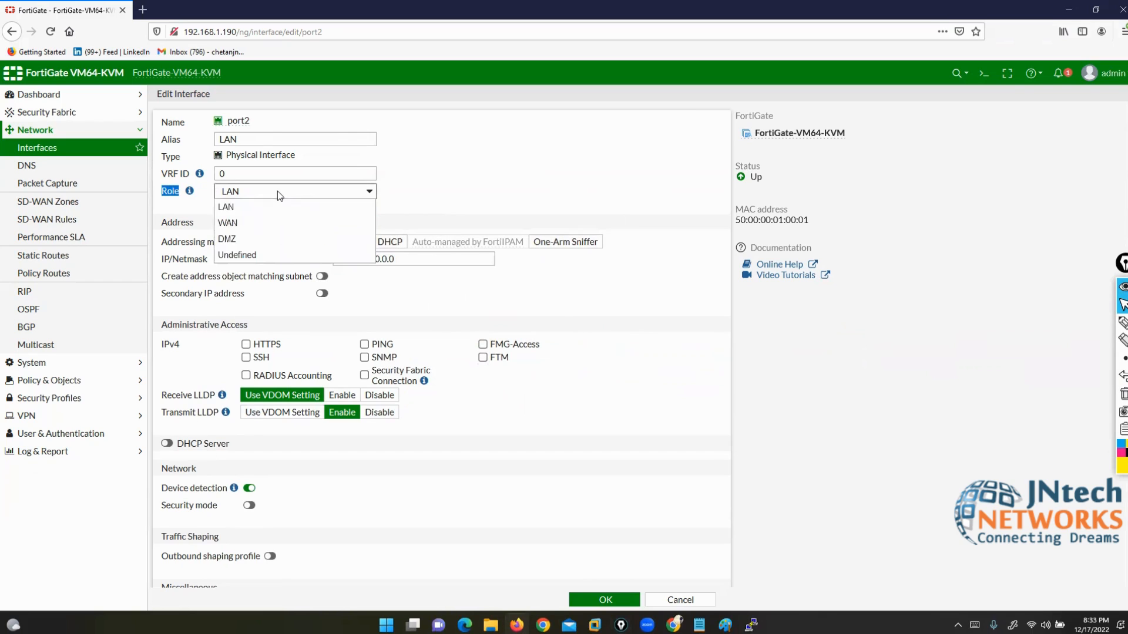
left_click(227, 224)
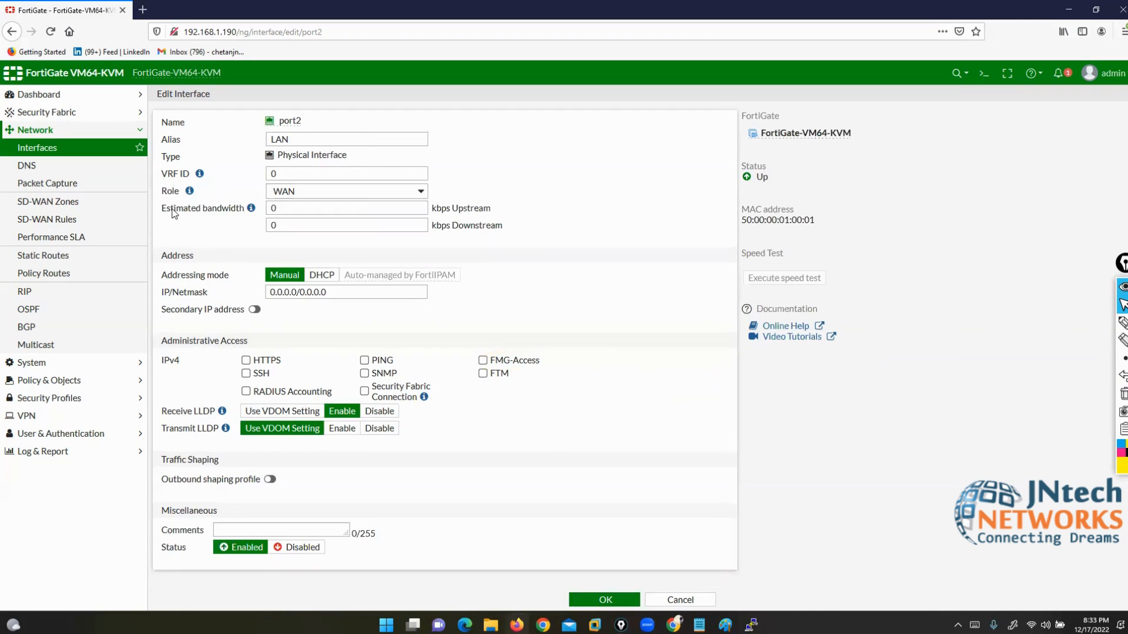
left_click_drag(162, 209, 229, 209)
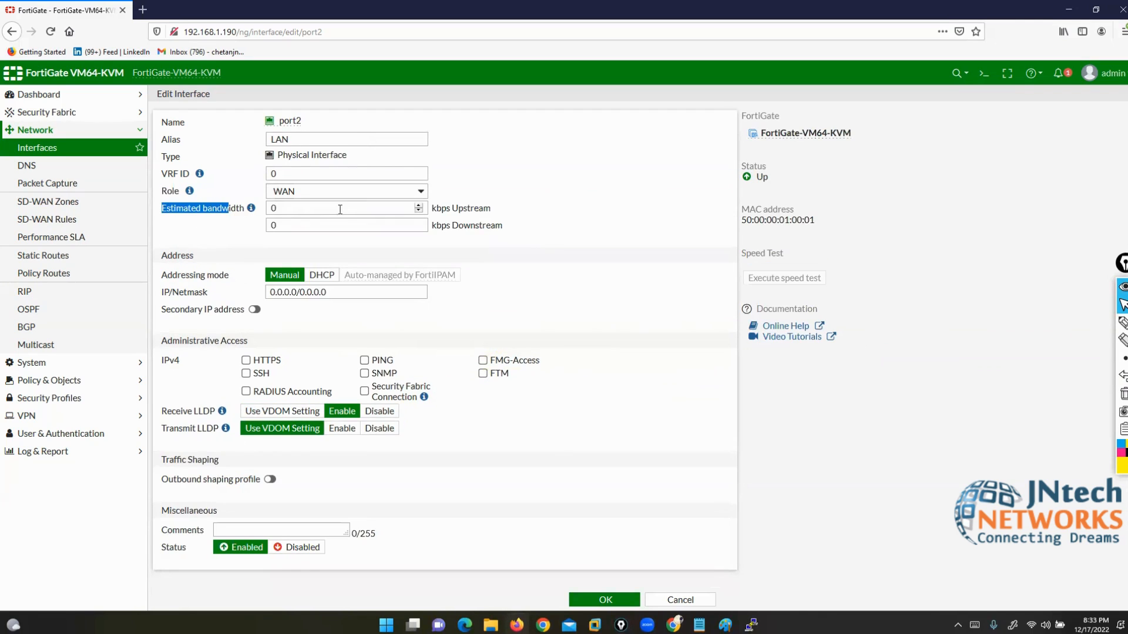
left_click(303, 194)
left_click(296, 240)
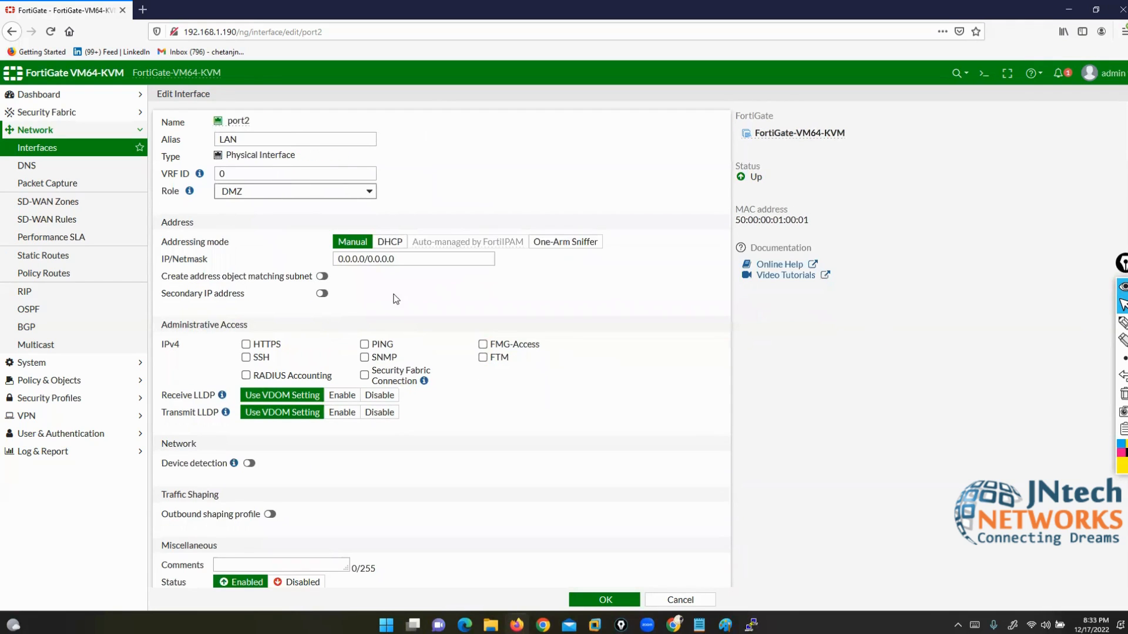
left_click(336, 190)
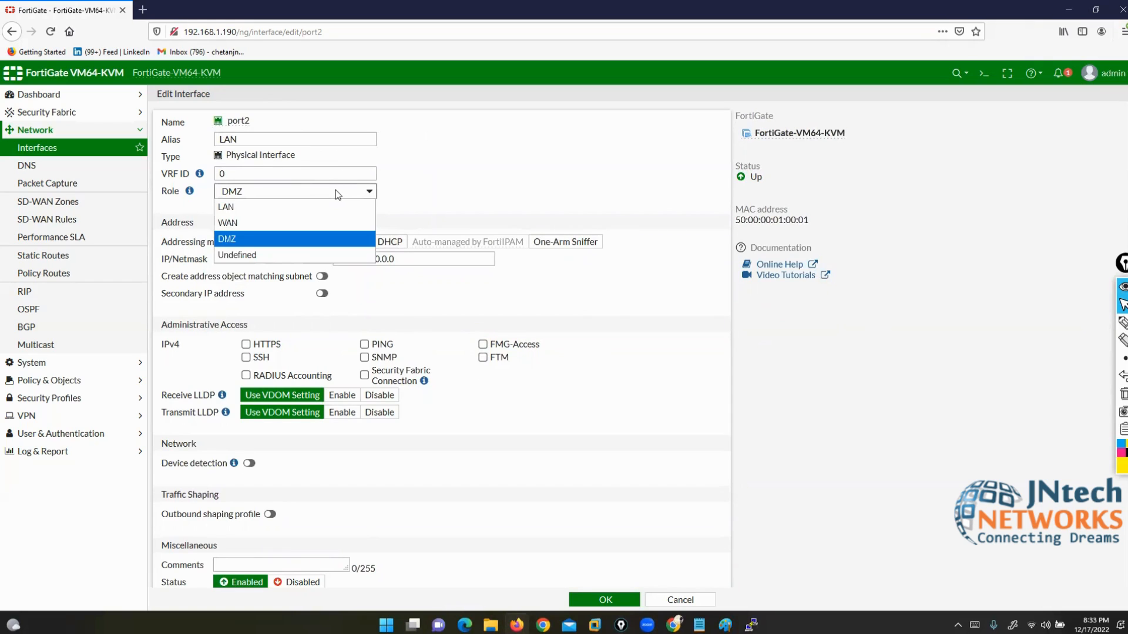
left_click(278, 254)
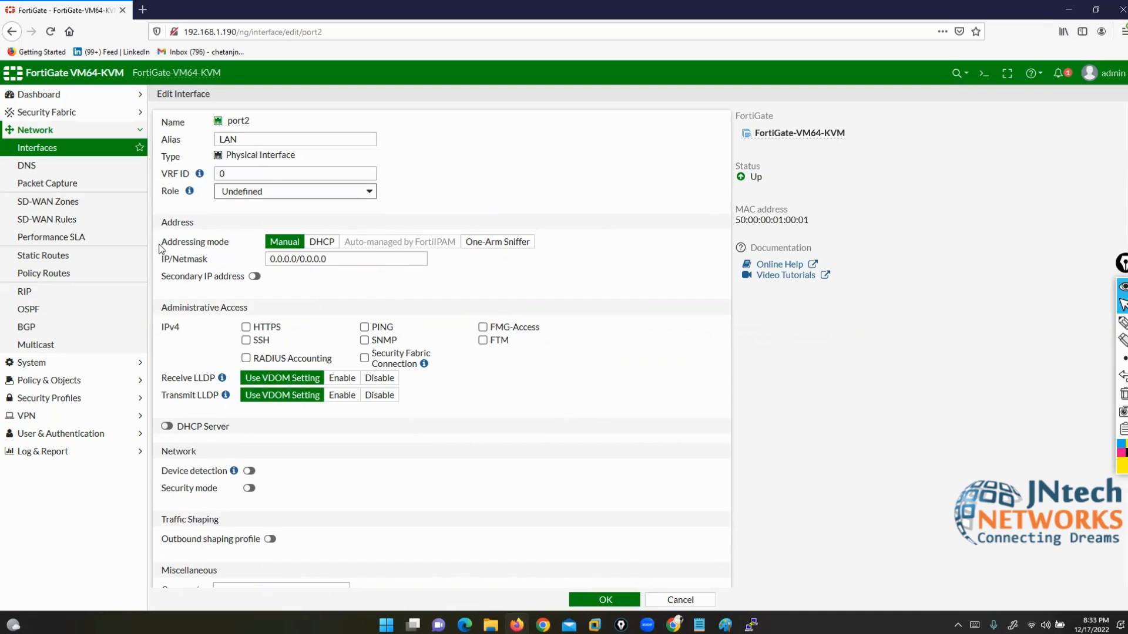
Step: Annotate the addressing mode, pointing at Manual and DHCP and bracketing One-Arm Sniffer
left_click_drag(162, 247, 212, 250)
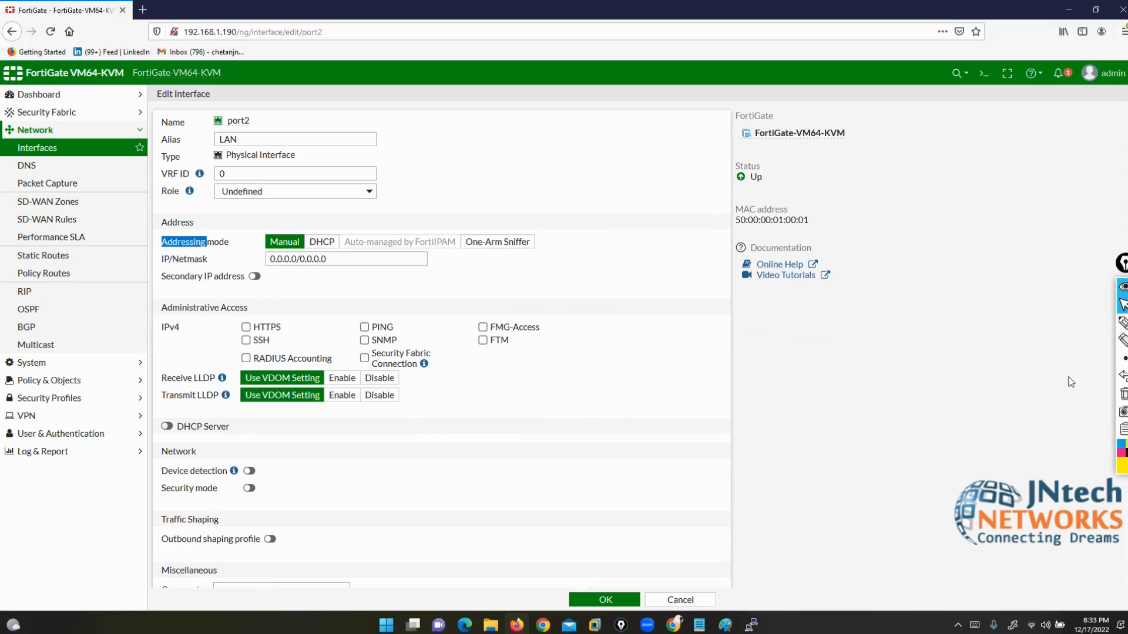
left_click(1123, 323)
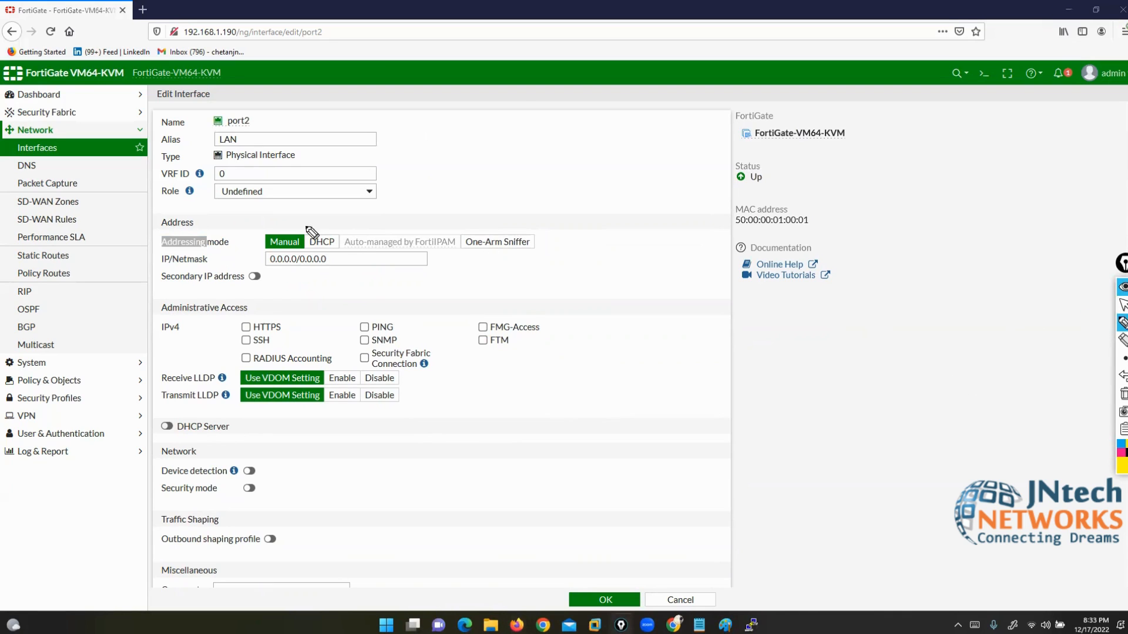
left_click_drag(207, 204, 273, 231)
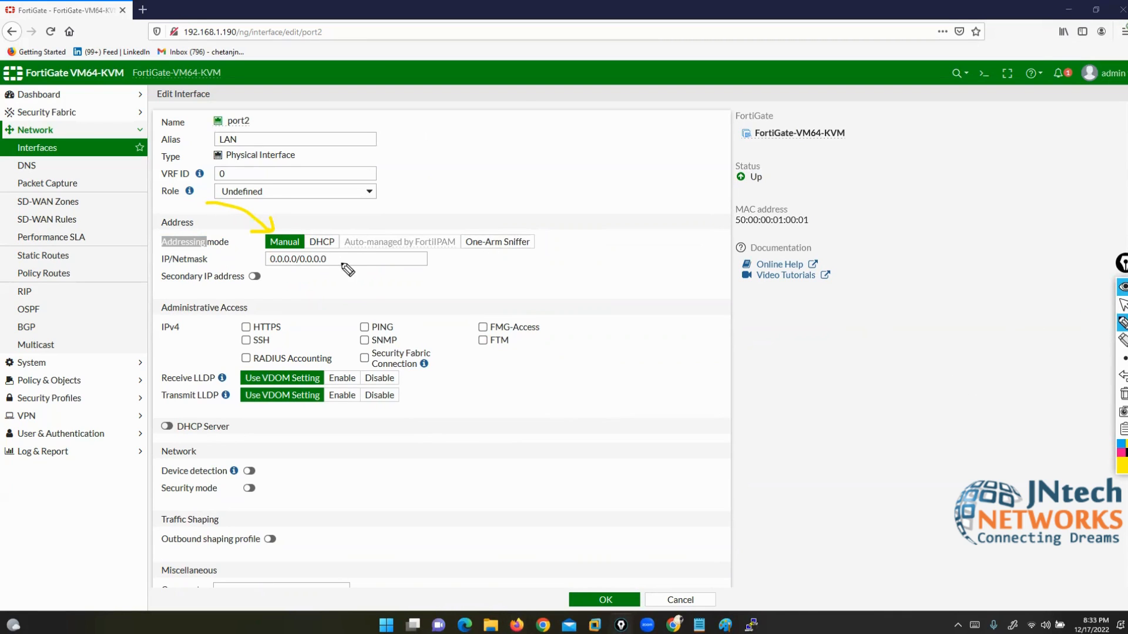
mouse_move(396, 187)
left_mouse_down()
mouse_move(330, 198)
mouse_move(325, 231)
left_mouse_up()
left_click_drag(525, 228, 537, 249)
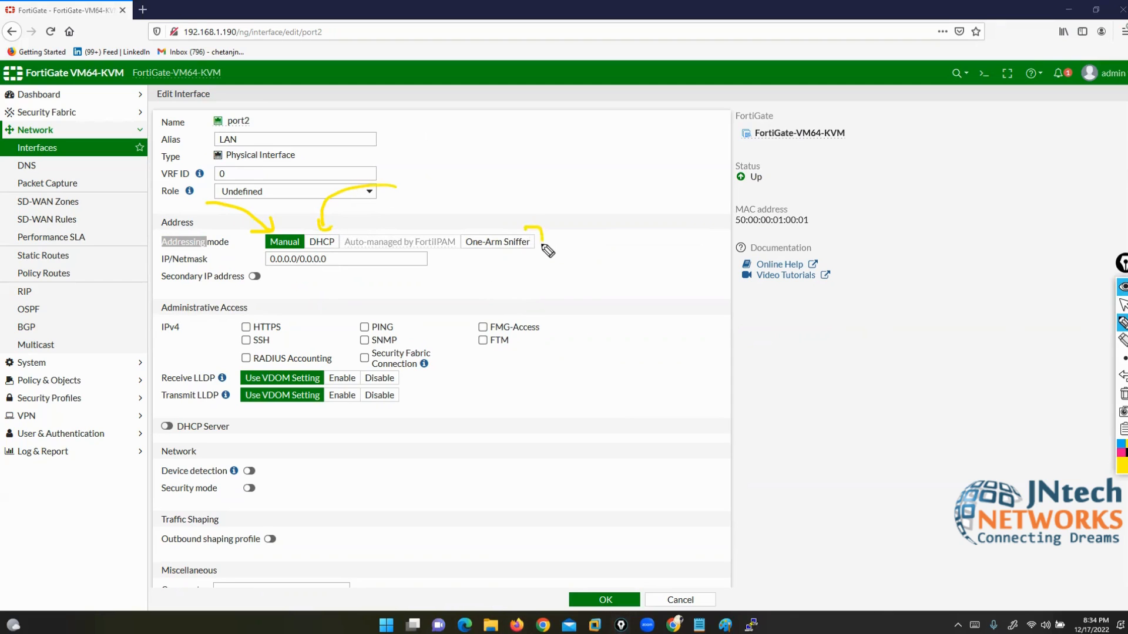
left_click_drag(466, 223, 461, 253)
left_click_drag(544, 242, 594, 245)
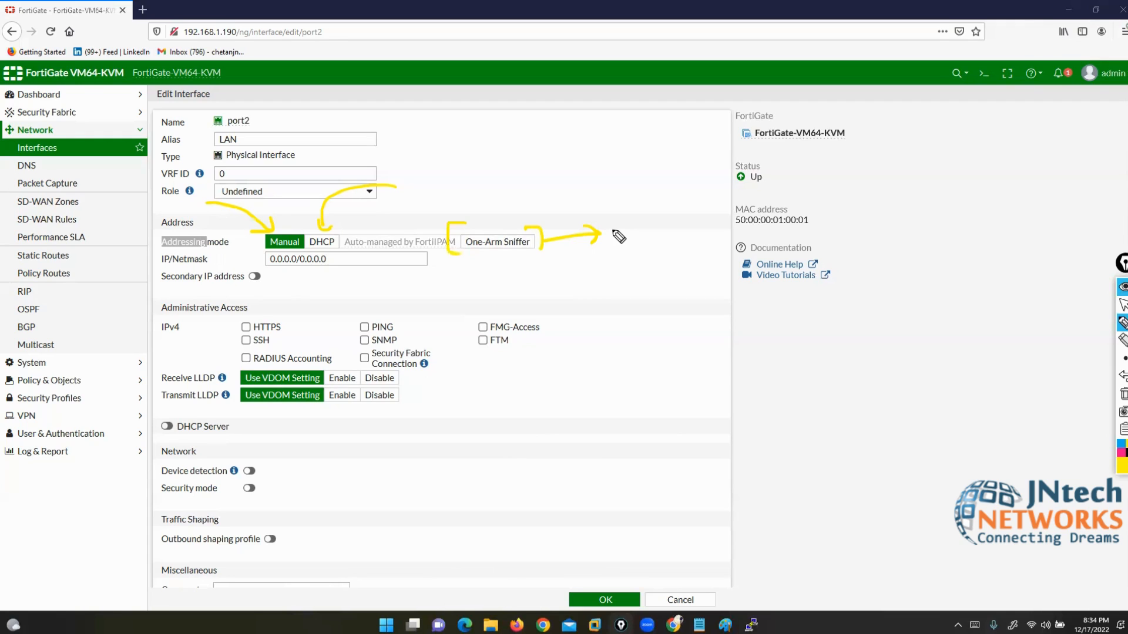
Step: Write TAP beside the form to explain One-Arm Sniffer mode
mouse_move(777, 333)
left_mouse_down()
mouse_move(778, 361)
mouse_move(796, 332)
left_mouse_up()
mouse_move(816, 361)
left_mouse_down()
mouse_move(819, 341)
mouse_move(833, 354)
mouse_move(868, 341)
mouse_move(894, 387)
left_mouse_up()
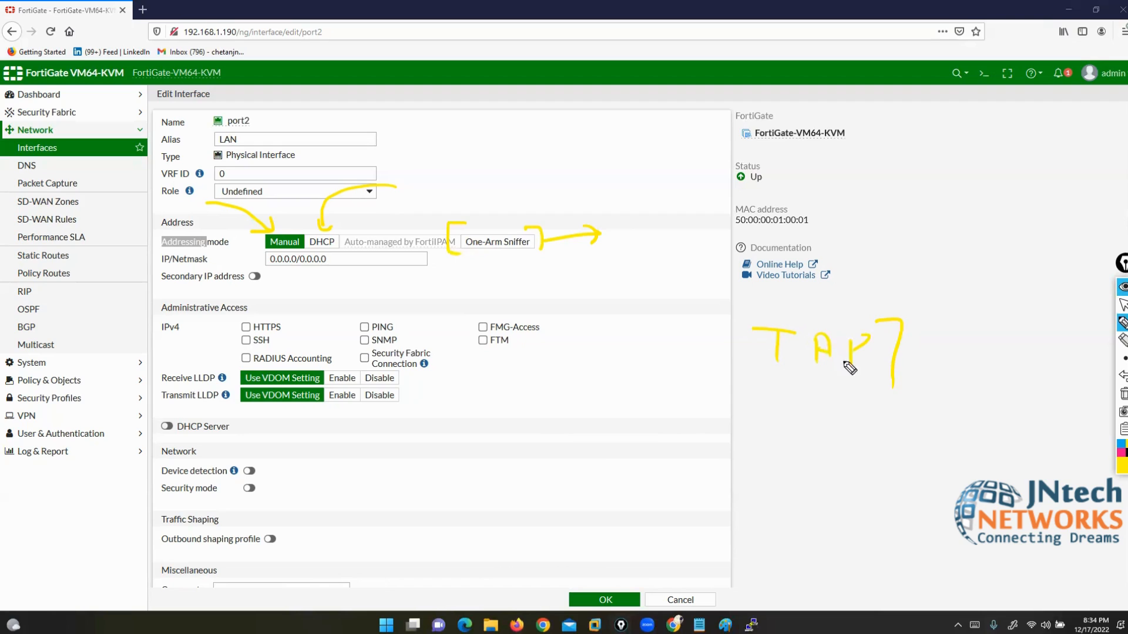
left_click_drag(751, 311, 752, 371)
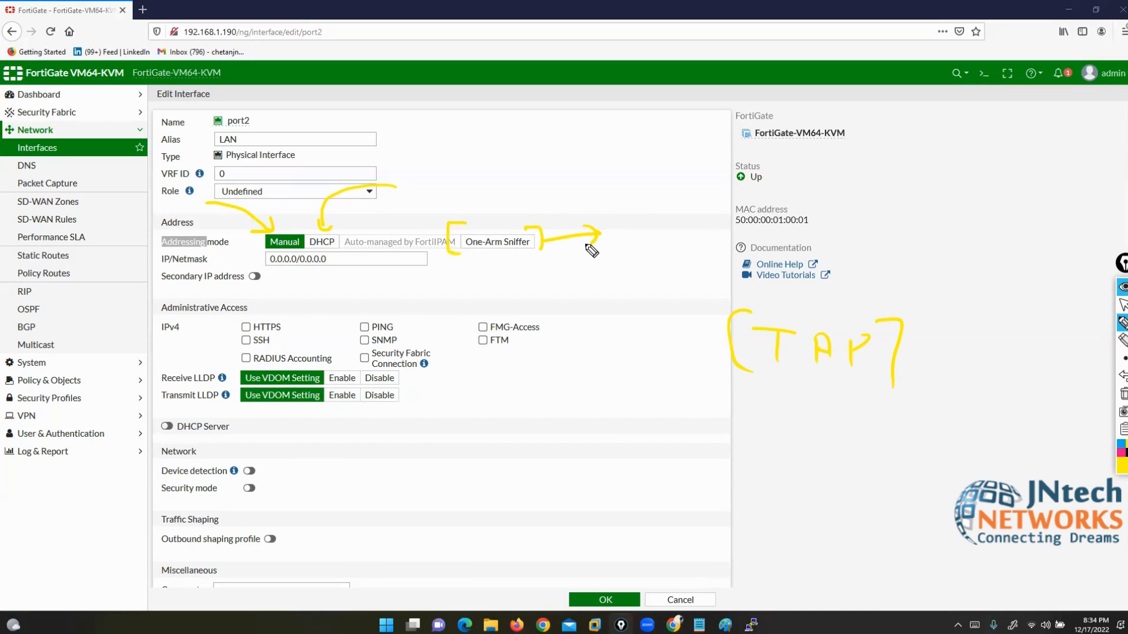
left_click(1122, 305)
Step: Highlight the Logging and Monitoring topic in the Fortinet notes and erase the sketches
left_click(699, 624)
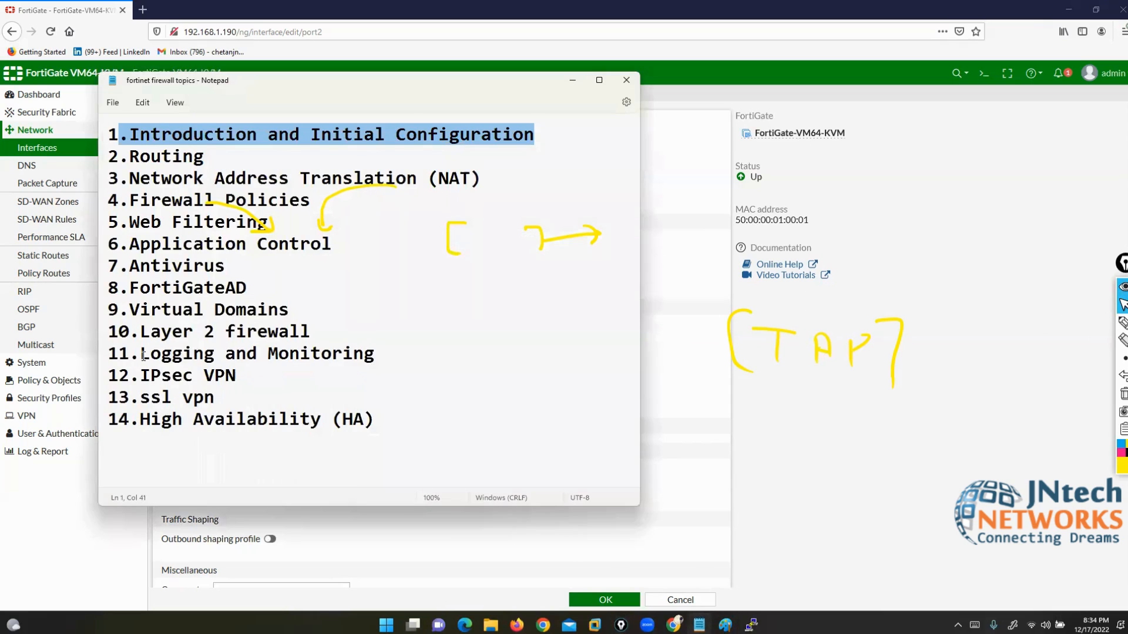
left_click_drag(143, 355, 375, 355)
left_click(573, 80)
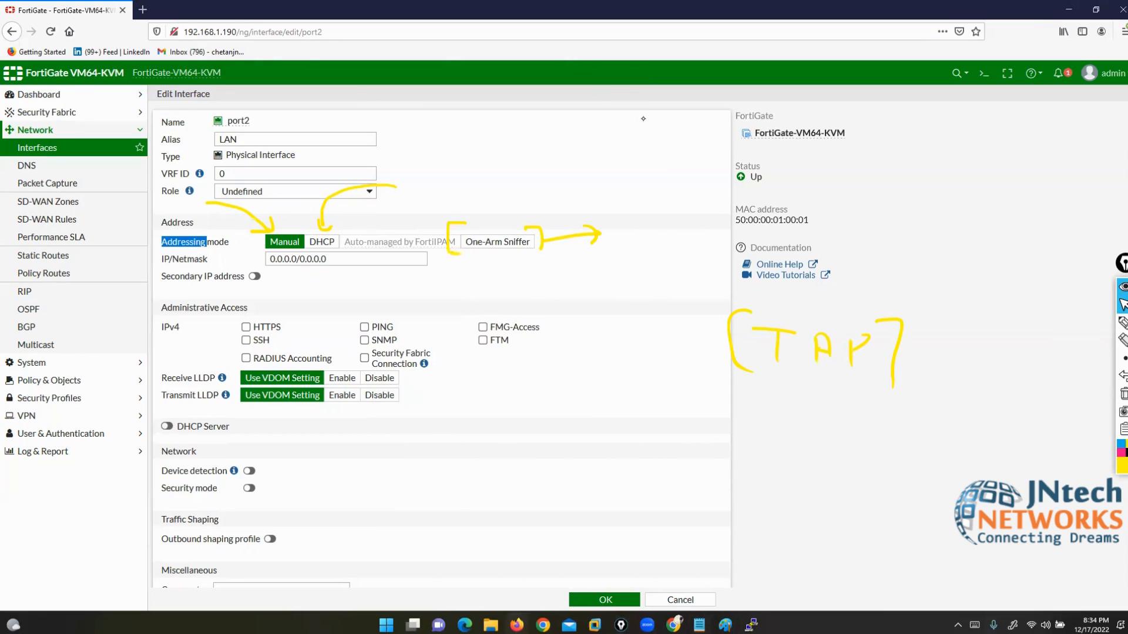
left_click(1123, 393)
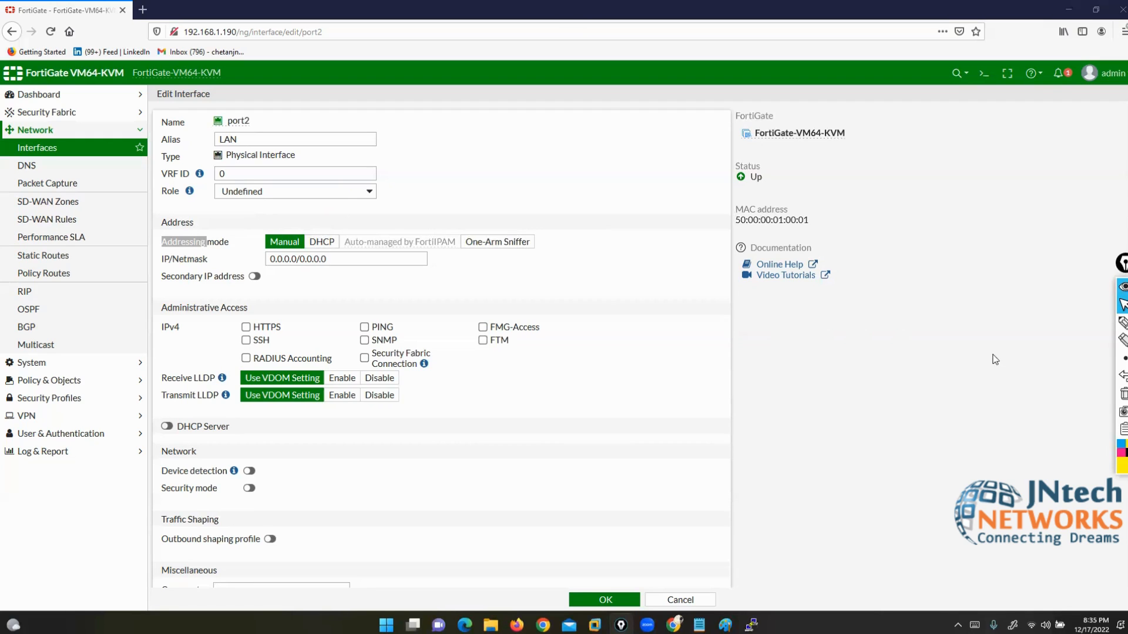
left_click_drag(1122, 264, 1122, 323)
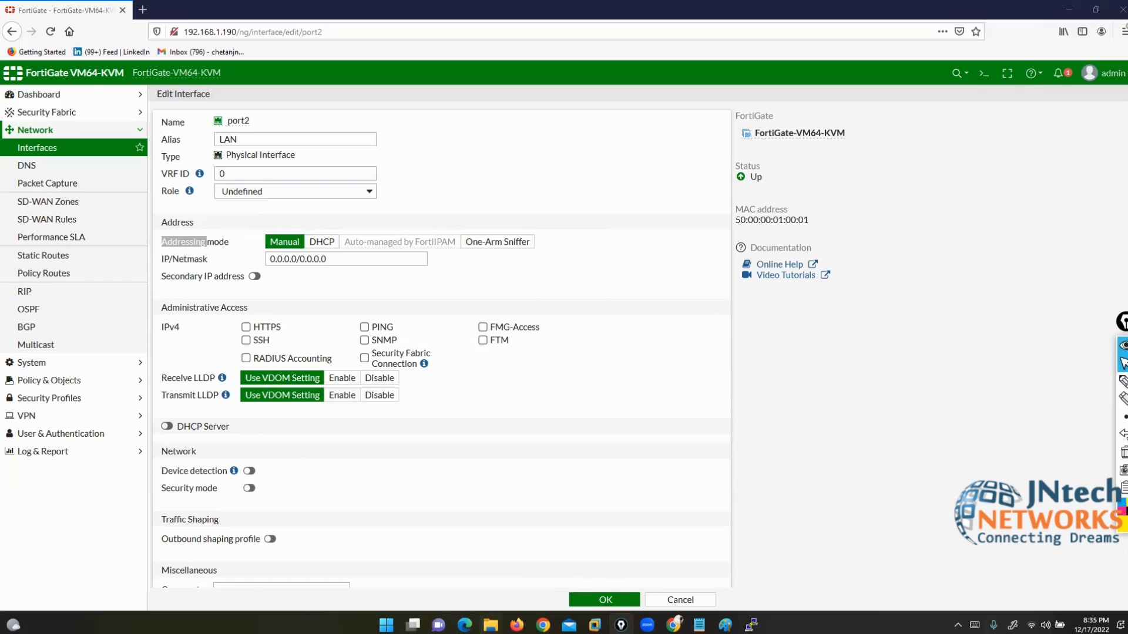
left_click(491, 625)
Step: Open the Fortinet firewall DAY 1 presentation from the Fortinet Firewall folder, maximized
left_click(269, 405)
key("alt+Up")
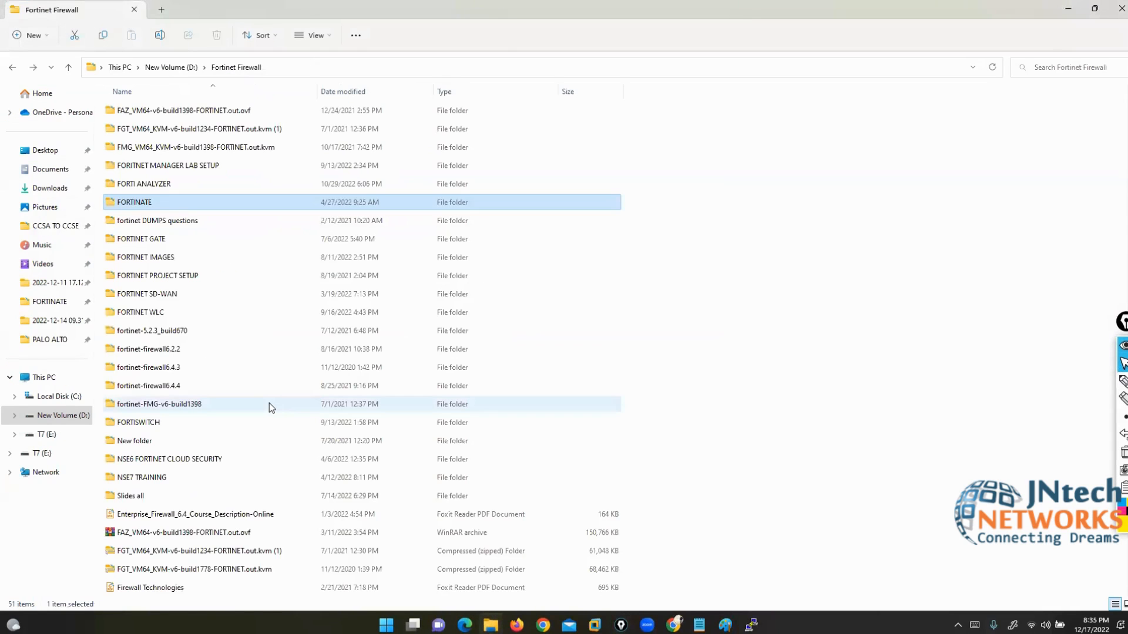
key("Down")
key("Down")
key("Down")
key("Down")
key("Down")
key("Down")
key("Down")
key("Down")
key("Down")
key("Down")
key("Down")
key("Down")
key("Down")
key("Down")
key("Down")
key("Down")
key("Down")
key("Down")
key("Down")
key("Down")
key("Down")
key("Down")
key("Down")
key("Down")
key("Down")
key("Down")
key("Down")
key("Down")
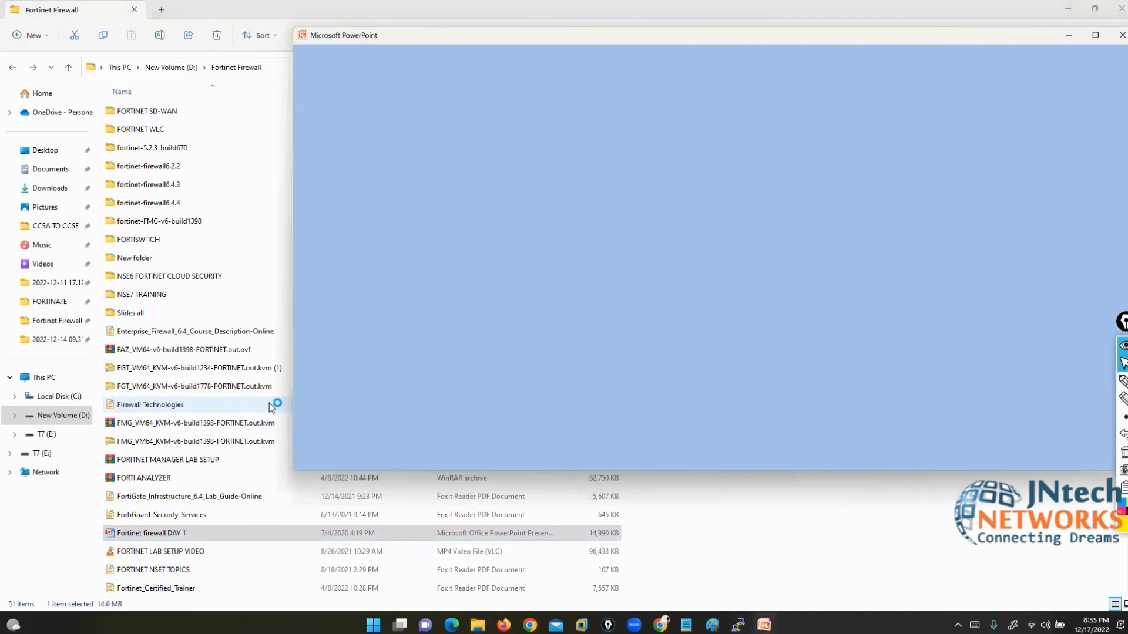
key("alt+space")
key("Up")
key("Up")
key("Up")
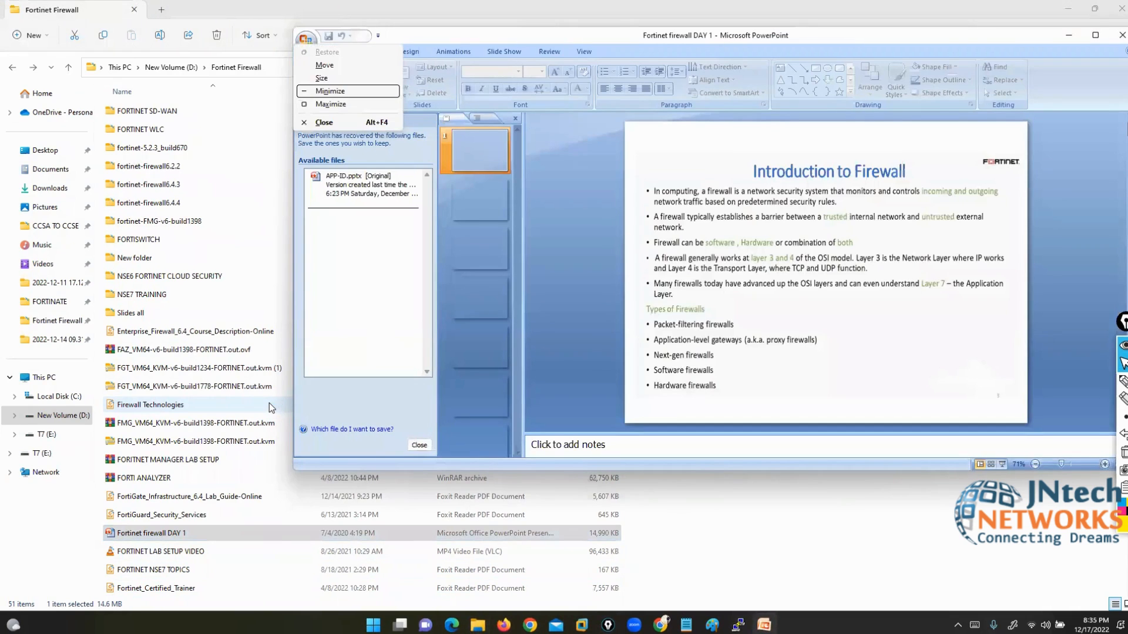
key("Down")
key("Return")
Step: Page to the Fortigate Categories slide, mark up the mid-range appliance, then close PowerPoint
key("Down")
key("Down")
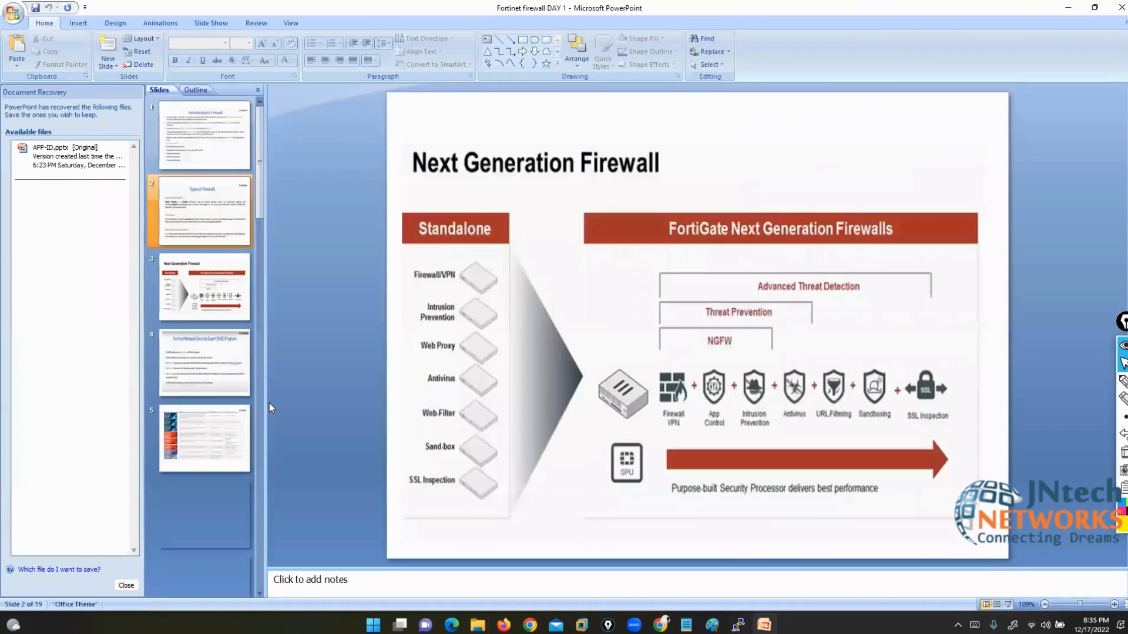
key("Down")
key("Down")
key("Down")
key("Down")
key("Down")
key("Down")
key("Down")
key("Down")
key("Down")
key("Down")
key("Down")
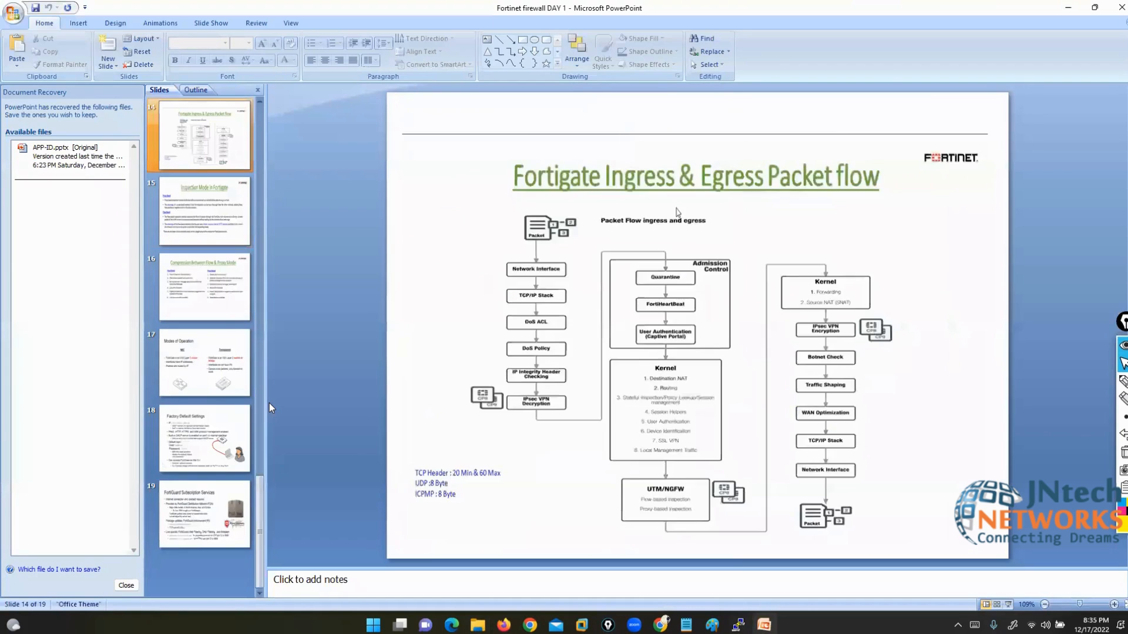
key("Up")
key("Up")
key("Up")
key("Down")
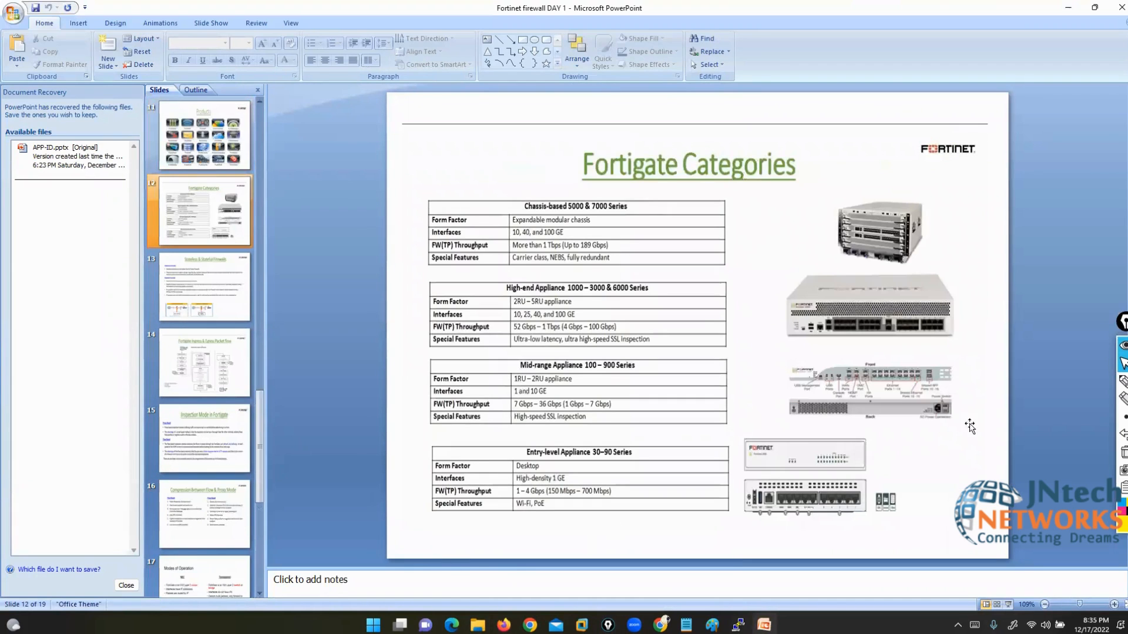
left_click(1122, 381)
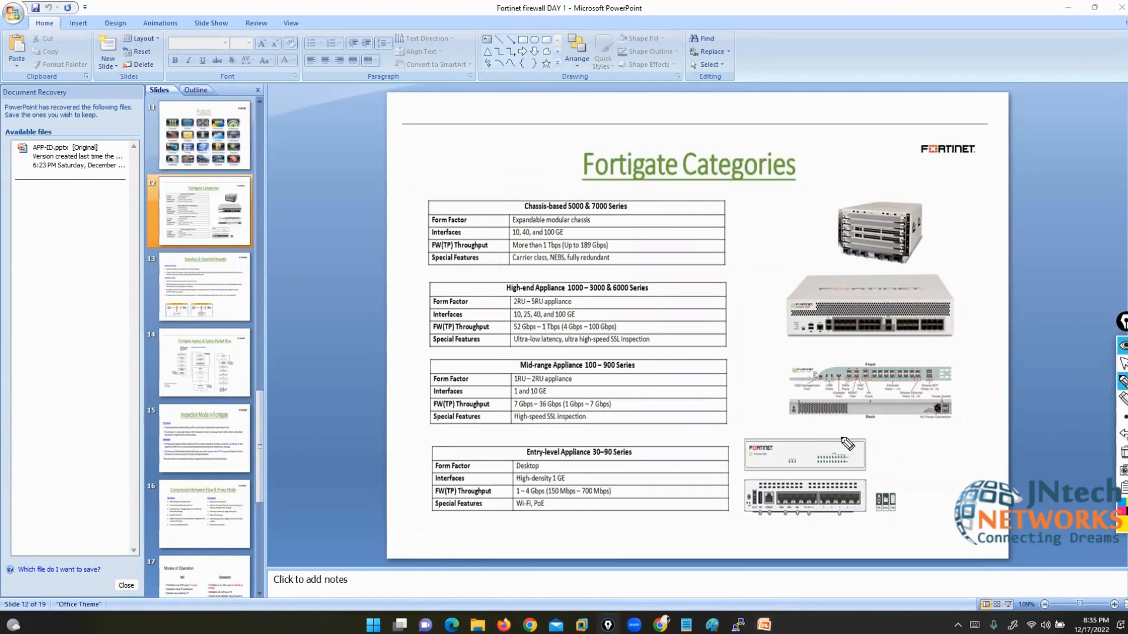
mouse_move(926, 361)
left_mouse_down()
mouse_move(946, 363)
mouse_move(950, 383)
left_mouse_up()
mouse_move(817, 361)
left_mouse_down()
mouse_move(777, 385)
mouse_move(799, 387)
left_mouse_up()
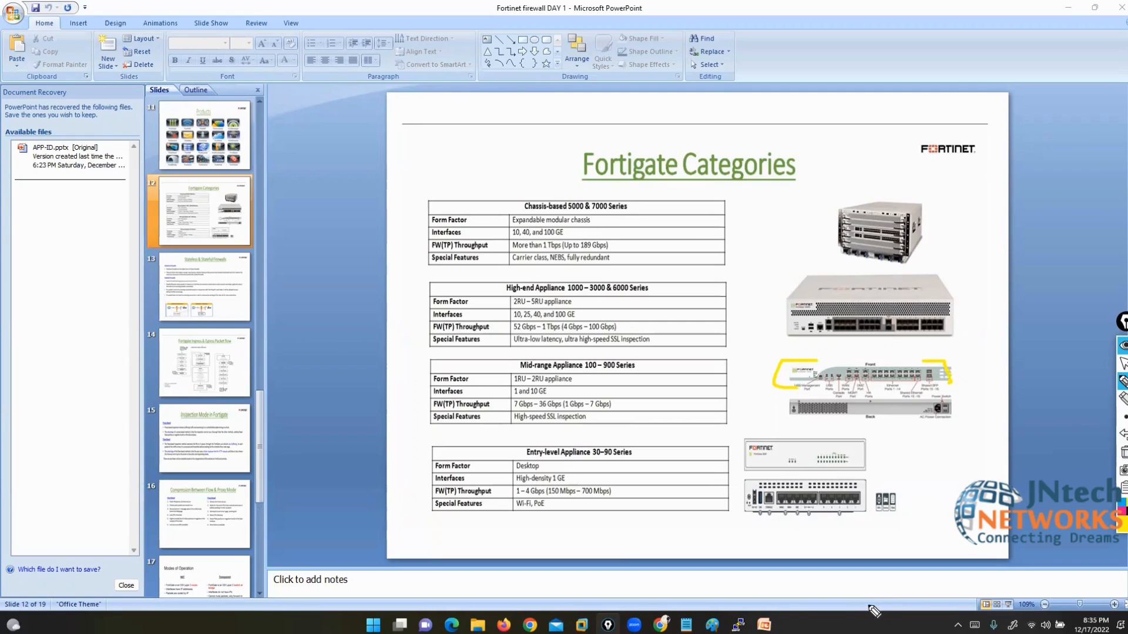
left_click(1124, 364)
left_click(1118, 7)
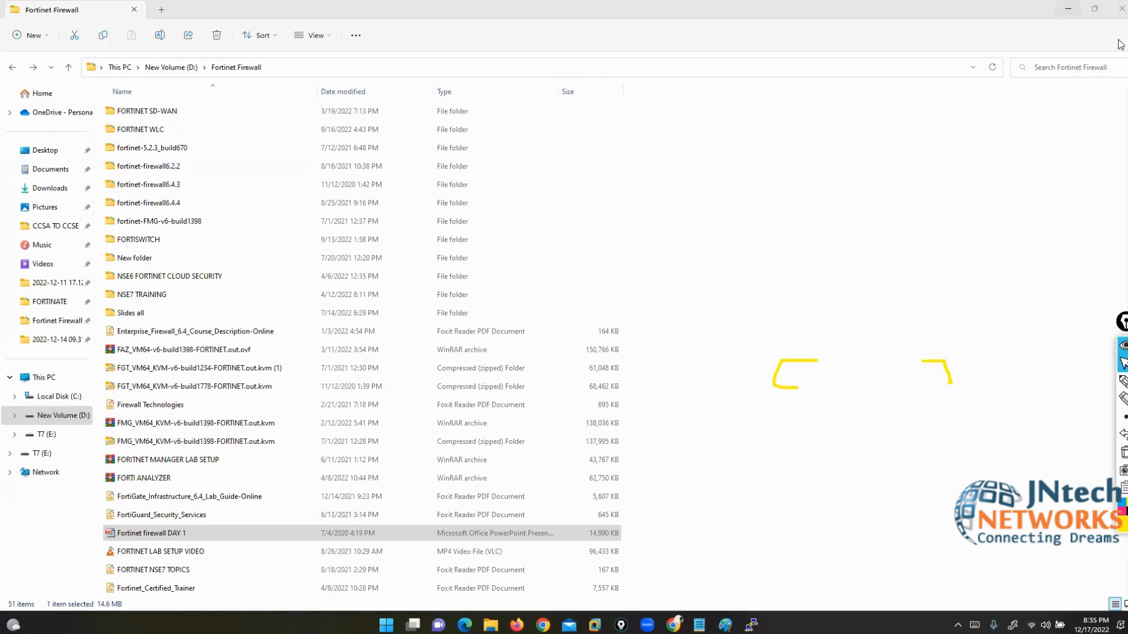
Step: Replace port2's 0.0.0.0/0.0.0.0 address with 200.200.200.1/24 after checking the topology
key("alt+Tab")
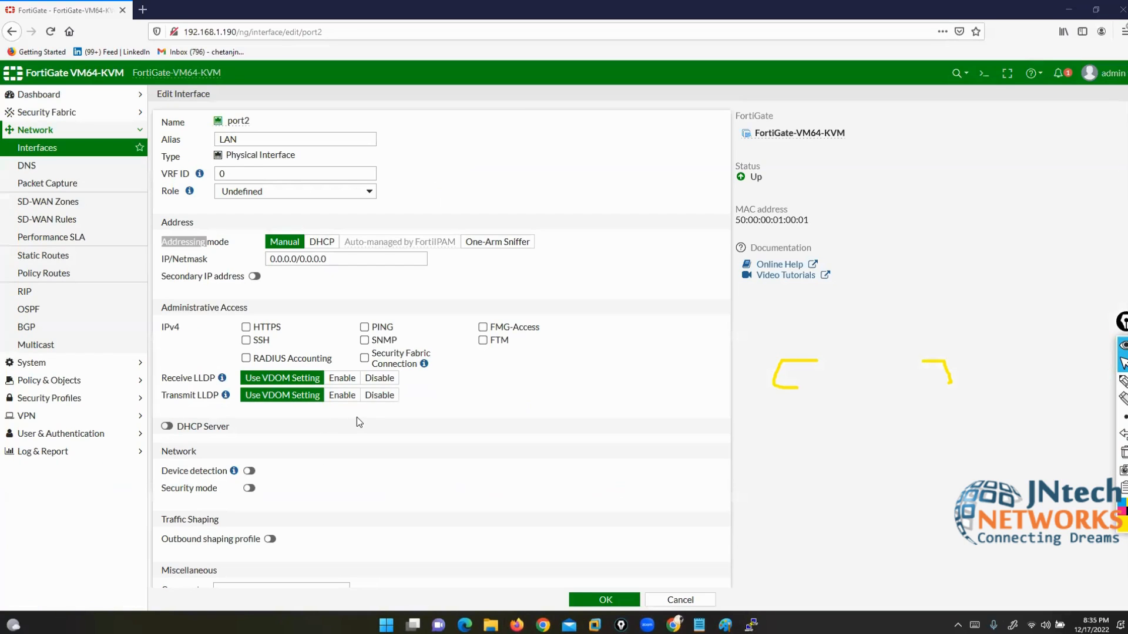
left_click(311, 273)
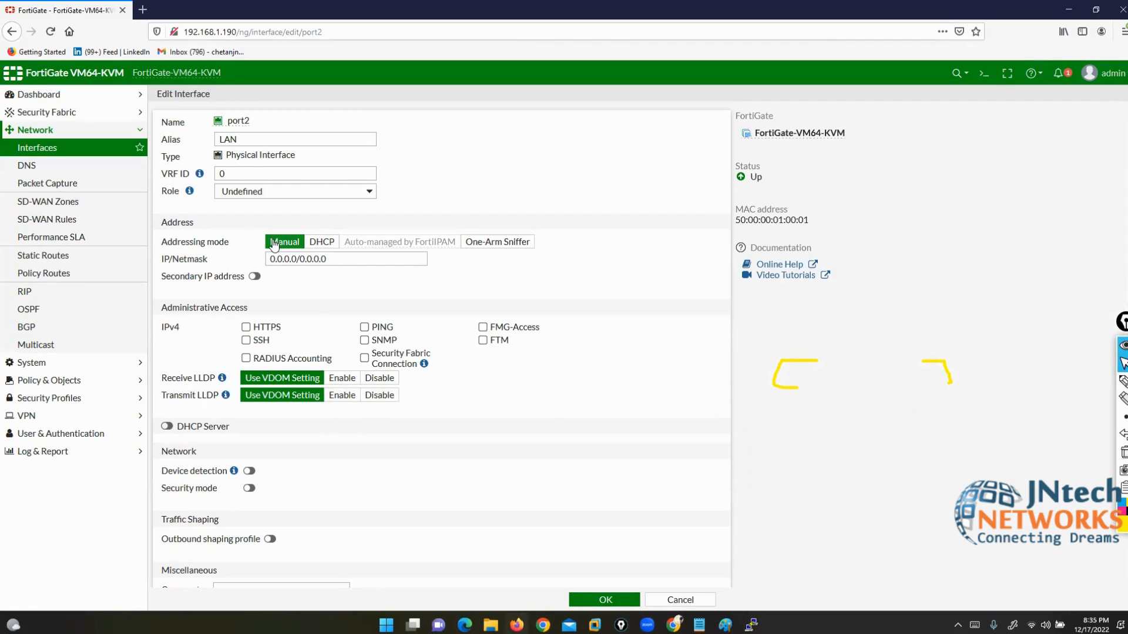
left_click_drag(333, 259, 258, 260)
key("alt+Tab")
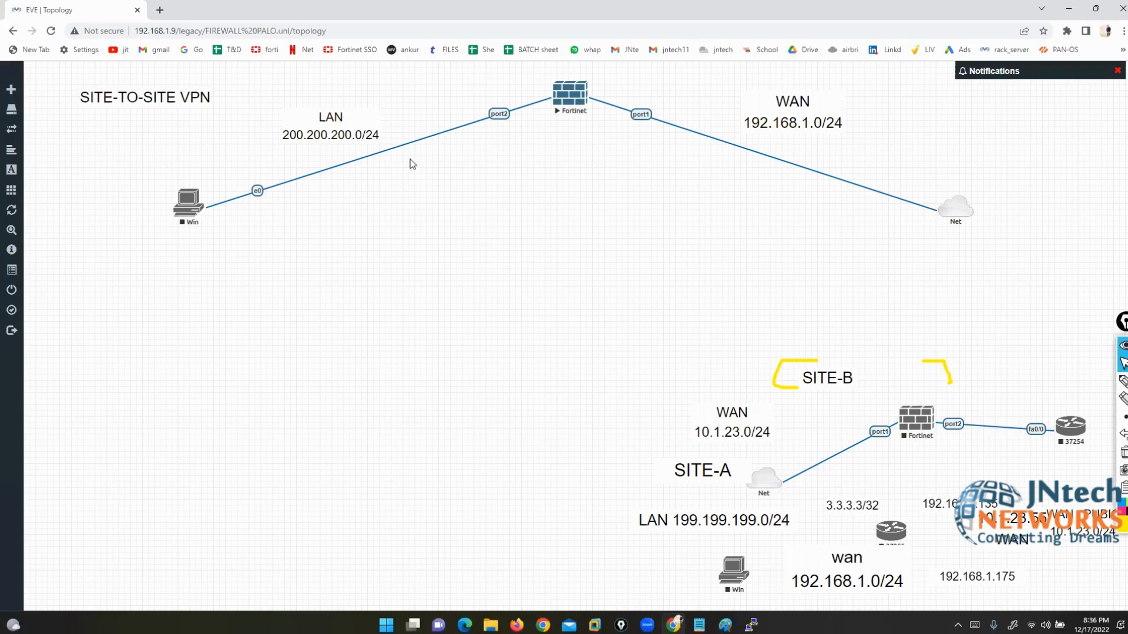
left_click(516, 625)
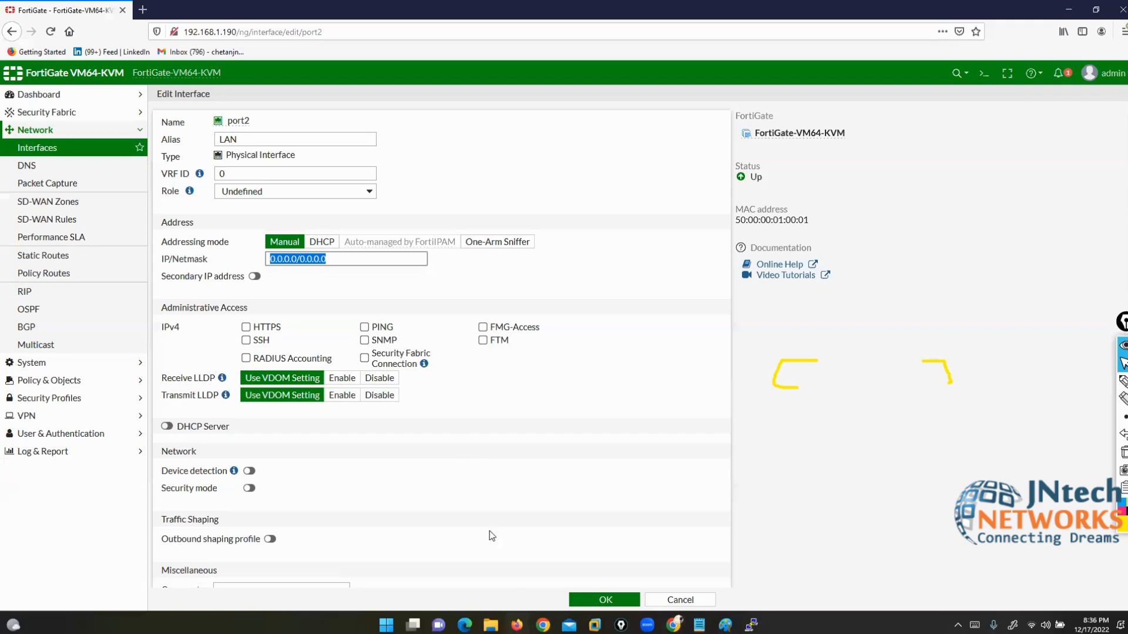
type("200.20")
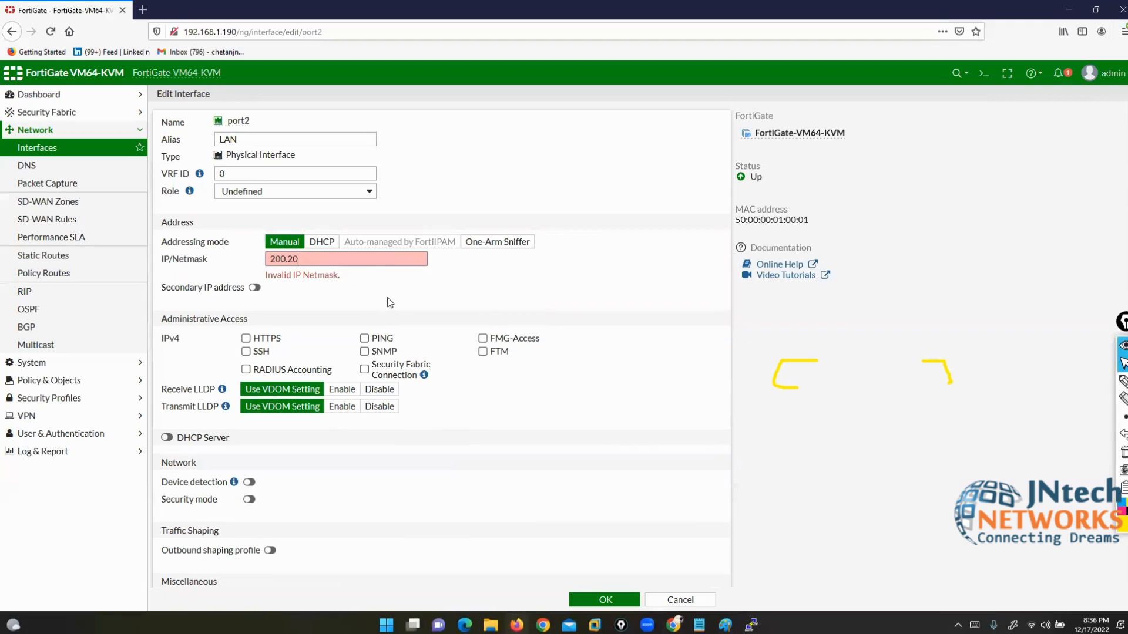
type("0.200.1/24")
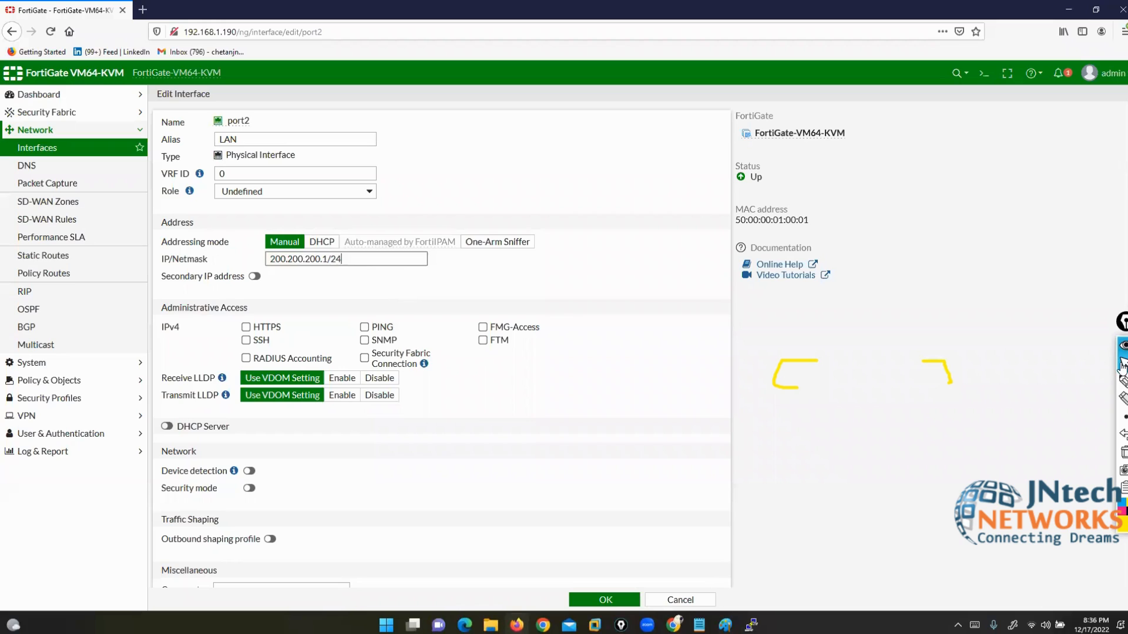
Step: Annotate the port2 name and Administrative Access options, marking HTTPS, SSH and PING
left_click(1122, 455)
left_click(1123, 380)
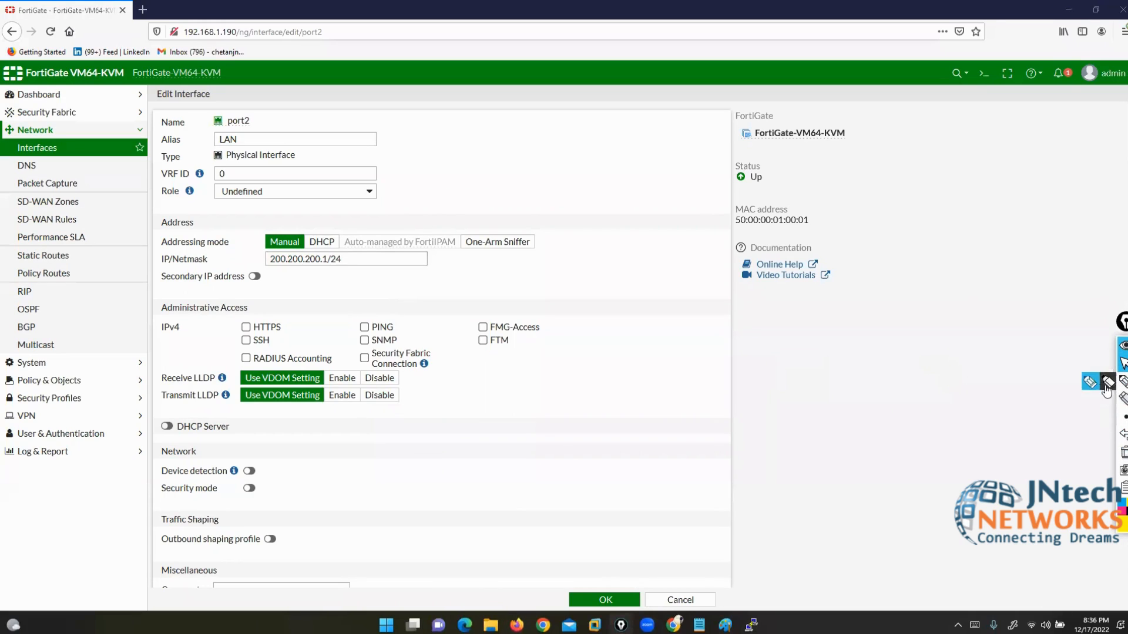
mouse_move(239, 118)
left_mouse_down()
mouse_move(262, 125)
mouse_move(214, 132)
mouse_move(254, 106)
left_mouse_up()
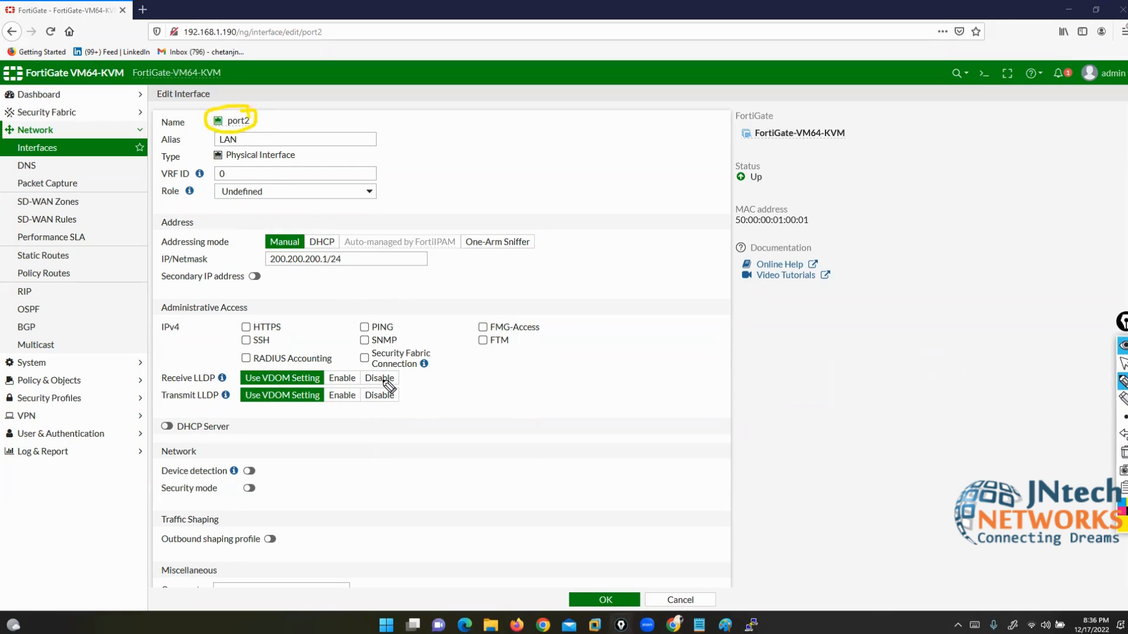
mouse_move(232, 312)
left_mouse_down()
mouse_move(212, 313)
mouse_move(208, 365)
left_mouse_up()
mouse_move(532, 320)
left_mouse_down()
mouse_move(556, 321)
mouse_move(564, 358)
mouse_move(514, 378)
left_mouse_up()
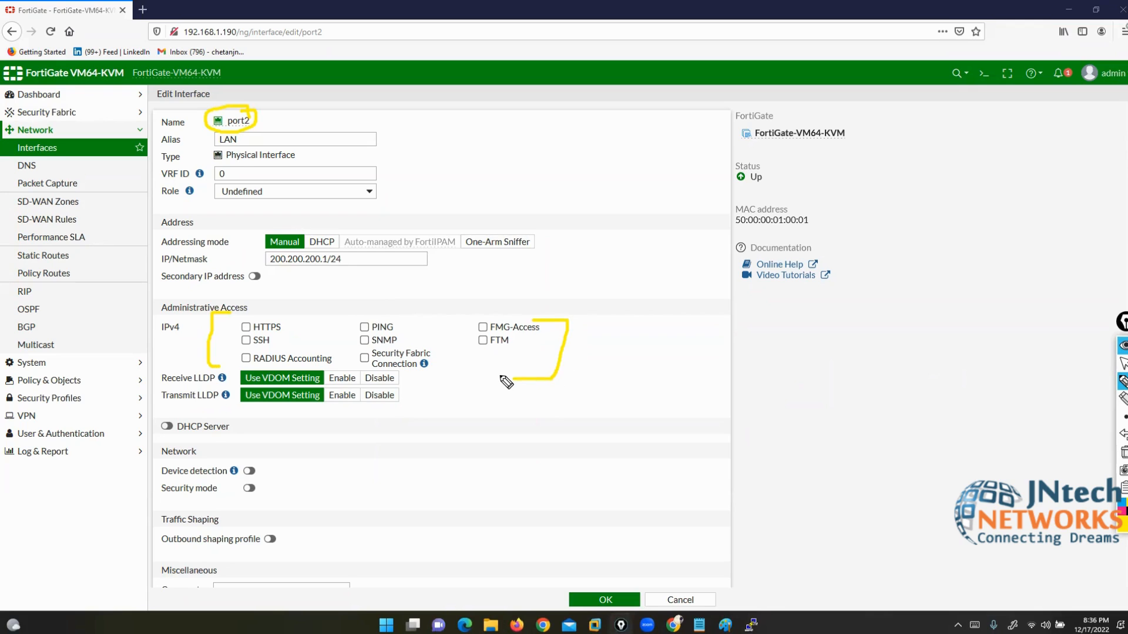
mouse_move(265, 113)
left_mouse_down()
mouse_move(280, 119)
mouse_move(317, 94)
left_mouse_up()
mouse_move(271, 320)
left_mouse_down()
mouse_move(295, 318)
mouse_move(289, 334)
mouse_move(226, 324)
mouse_move(226, 334)
left_mouse_up()
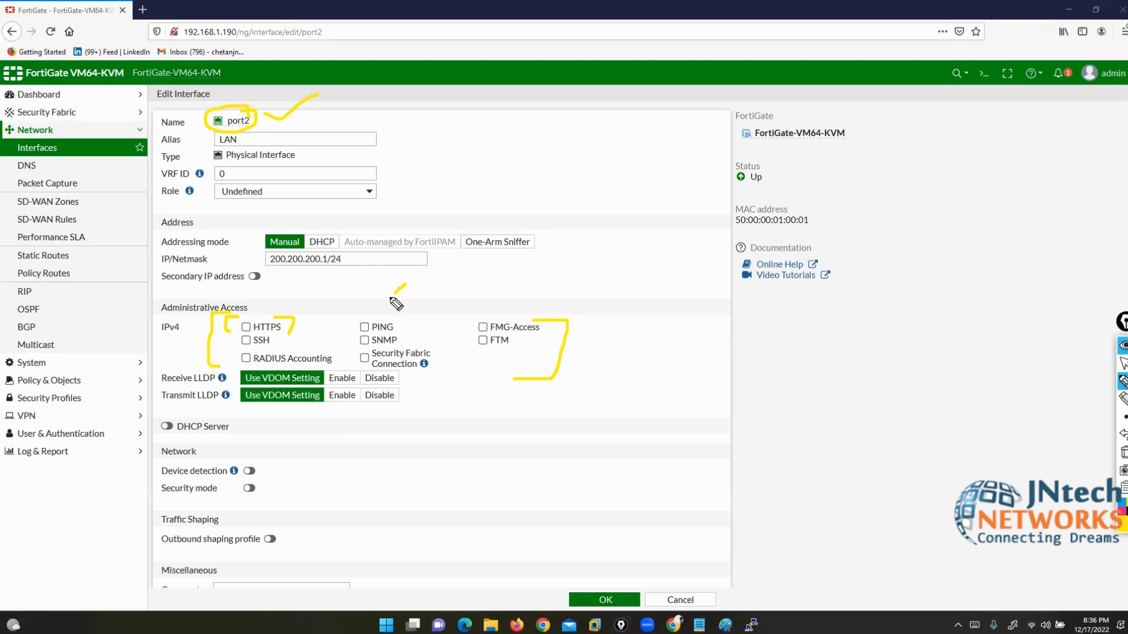
mouse_move(406, 284)
left_mouse_down()
mouse_move(379, 314)
mouse_move(369, 306)
left_mouse_up()
left_click(1123, 452)
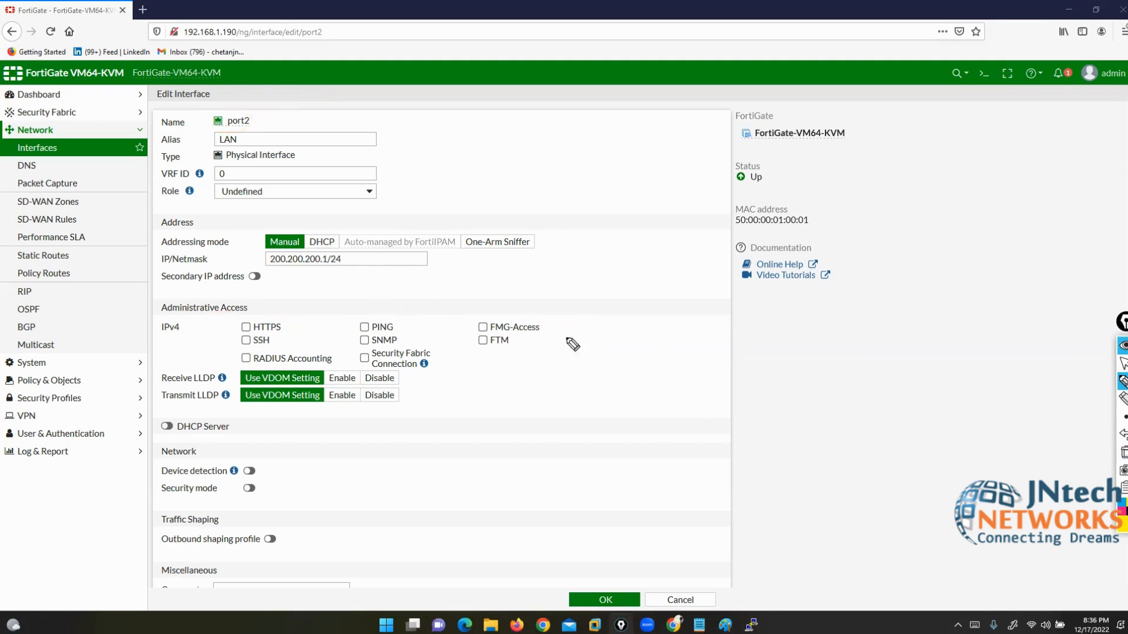
mouse_move(528, 318)
left_mouse_down()
mouse_move(547, 319)
mouse_move(535, 334)
mouse_move(464, 325)
mouse_move(478, 332)
left_mouse_up()
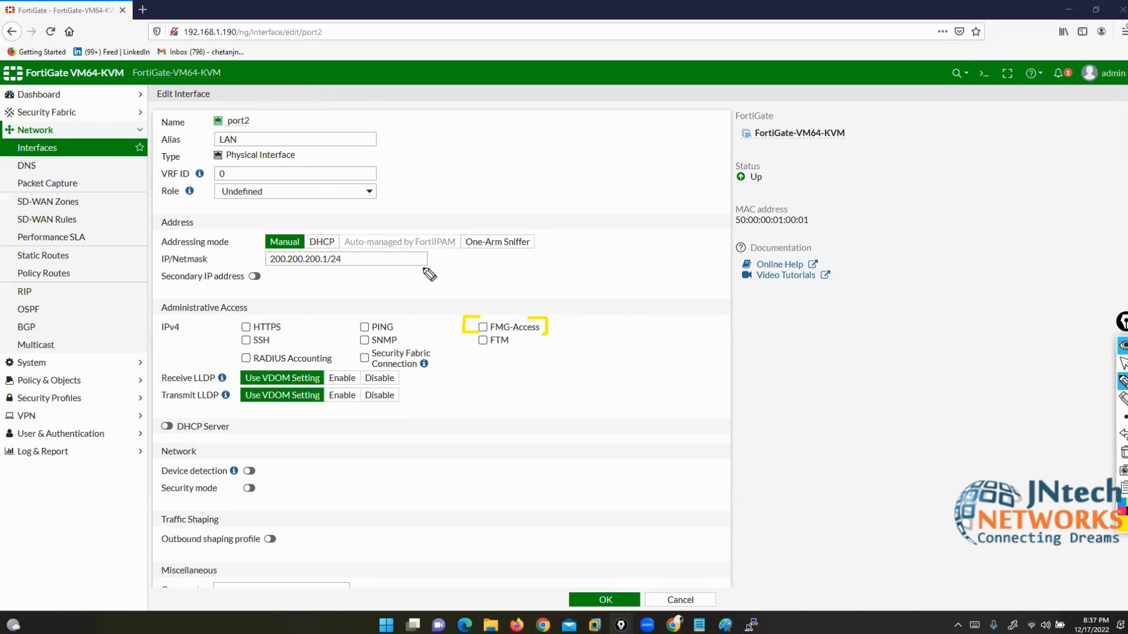
Step: Mark the SSH, SNMP, FTM and Security Fabric options on screen, clear the ink, and tick PING
left_click_drag(254, 123, 291, 115)
left_click_drag(214, 341, 235, 337)
left_click_drag(402, 341, 496, 346)
left_click_drag(218, 359, 236, 355)
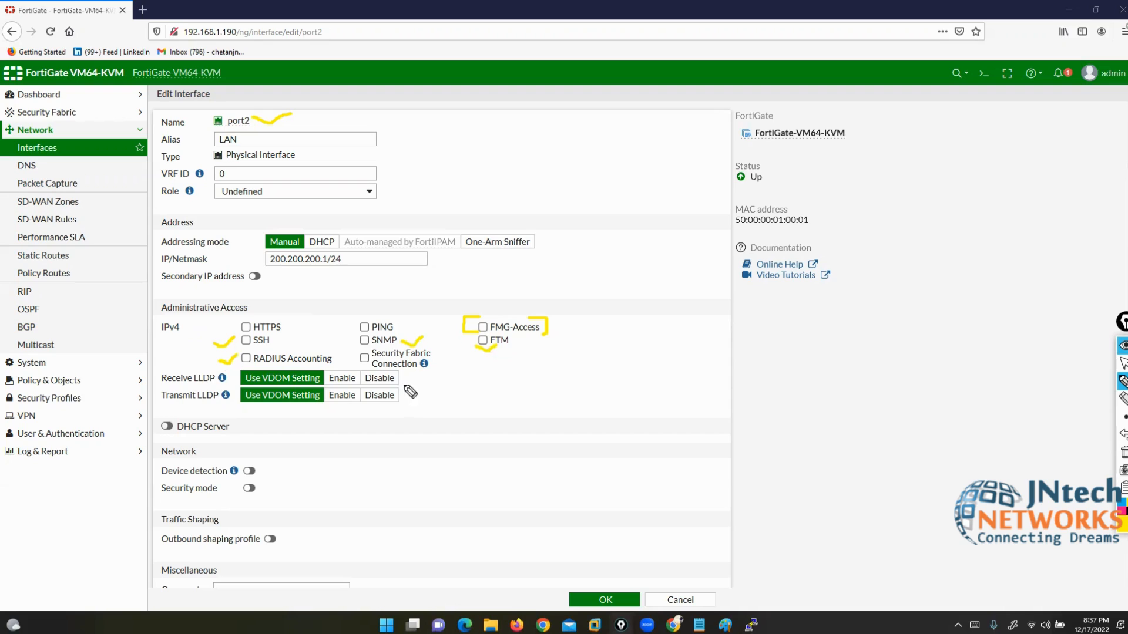
left_click_drag(413, 363, 440, 354)
left_click(1122, 452)
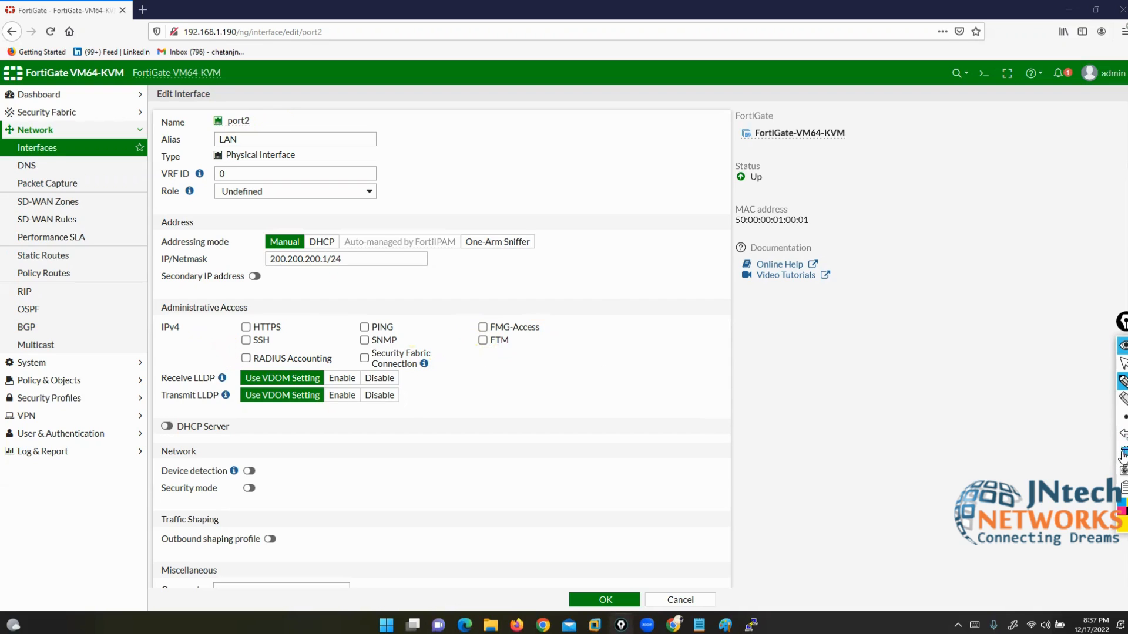
left_click(1122, 364)
left_click(365, 327)
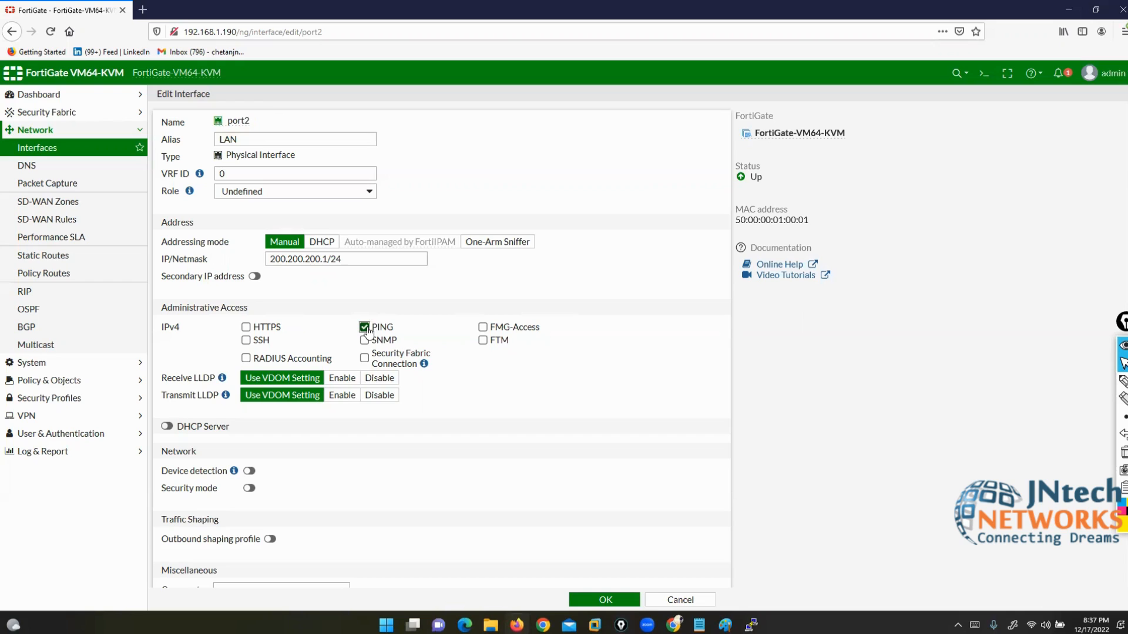
double_click(235, 121)
double_click(204, 378)
double_click(216, 395)
left_click_drag(1122, 321, 1073, 367)
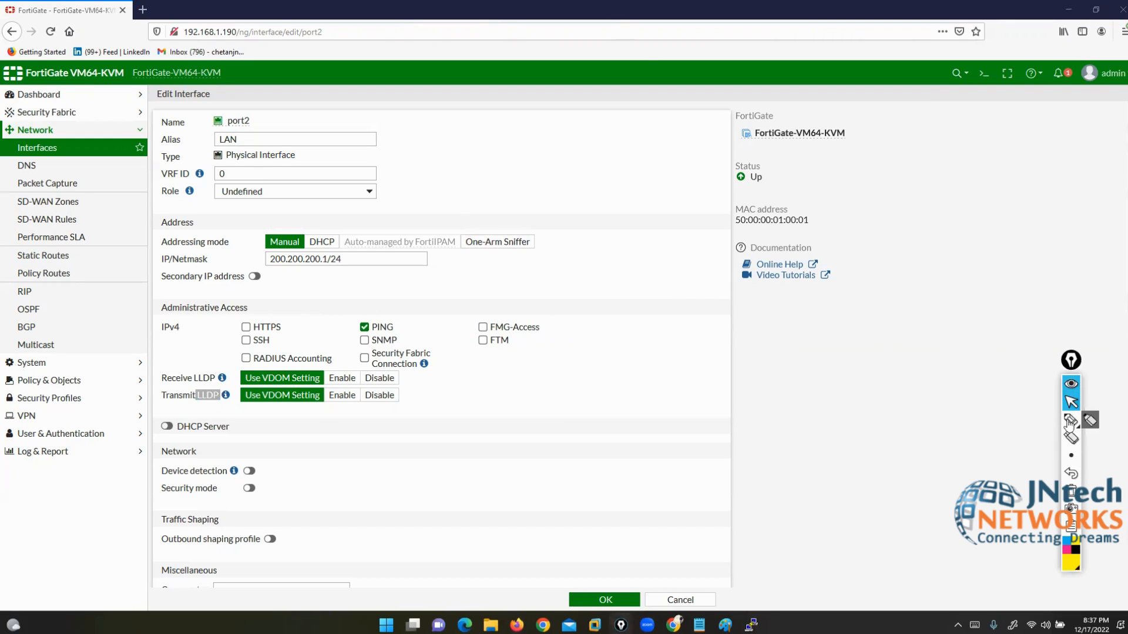
left_click(1080, 365)
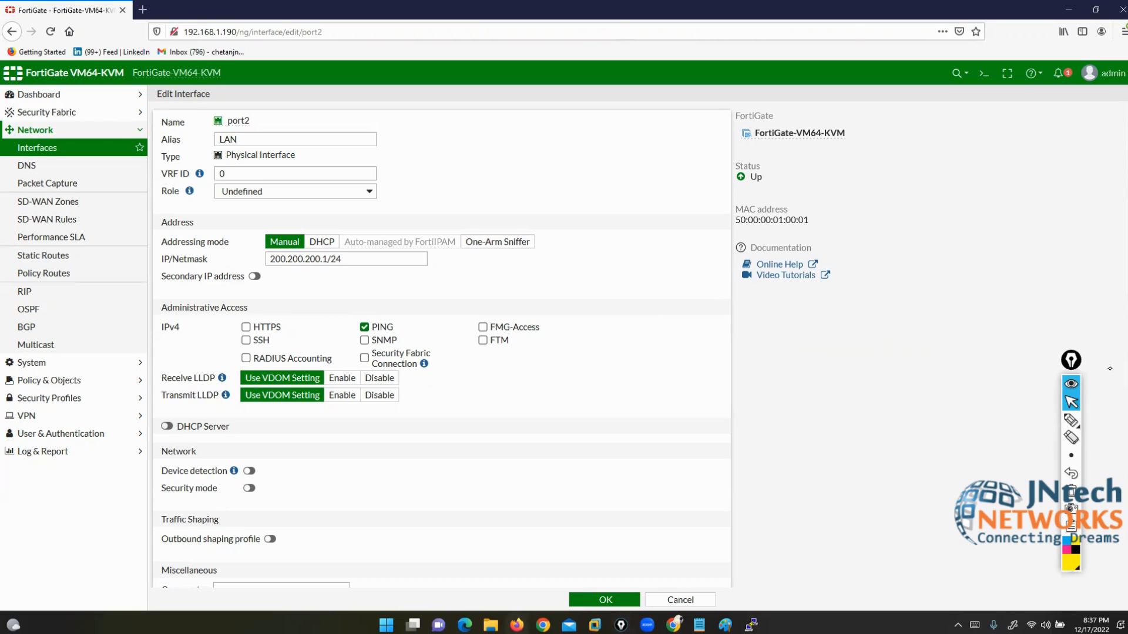
left_click_drag(1072, 366, 1127, 366)
left_click(1122, 419)
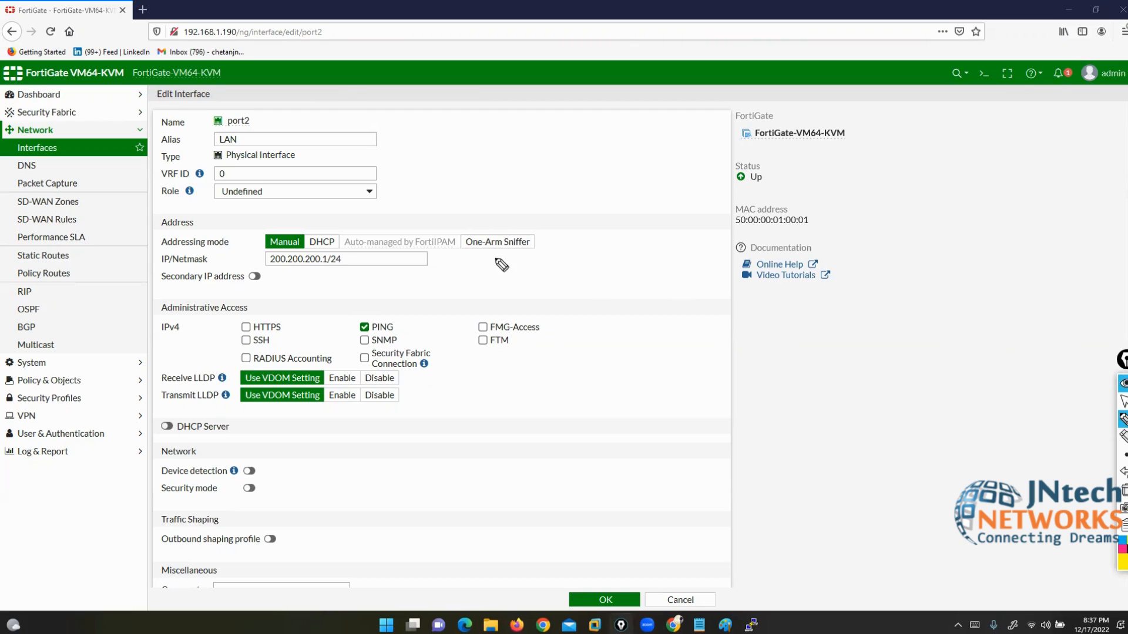
mouse_move(159, 104)
left_mouse_down()
mouse_move(184, 136)
mouse_move(193, 113)
left_mouse_up()
left_click(1123, 490)
mouse_move(81, 222)
left_mouse_down()
mouse_move(85, 252)
mouse_move(112, 247)
left_mouse_up()
mouse_move(117, 221)
left_mouse_down()
mouse_move(148, 236)
mouse_move(206, 238)
mouse_move(197, 220)
mouse_move(258, 238)
left_mouse_up()
left_click_drag(79, 219, 104, 272)
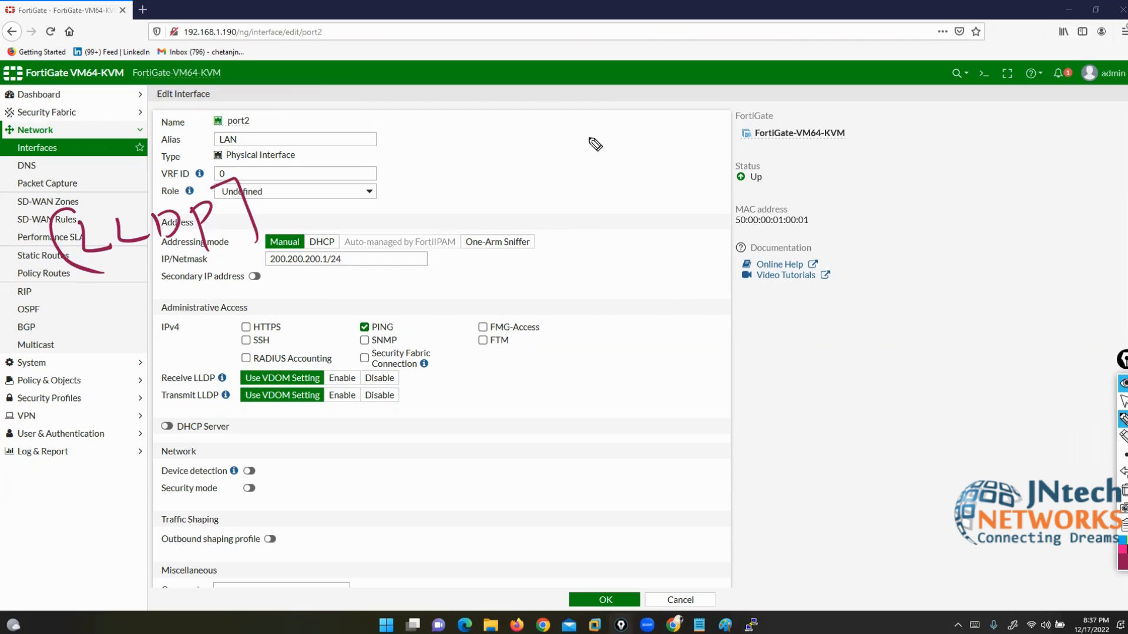
mouse_move(601, 73)
left_mouse_down()
mouse_move(581, 88)
mouse_move(616, 110)
mouse_move(661, 74)
left_mouse_up()
mouse_move(685, 92)
left_mouse_down()
mouse_move(687, 120)
mouse_move(687, 109)
left_mouse_up()
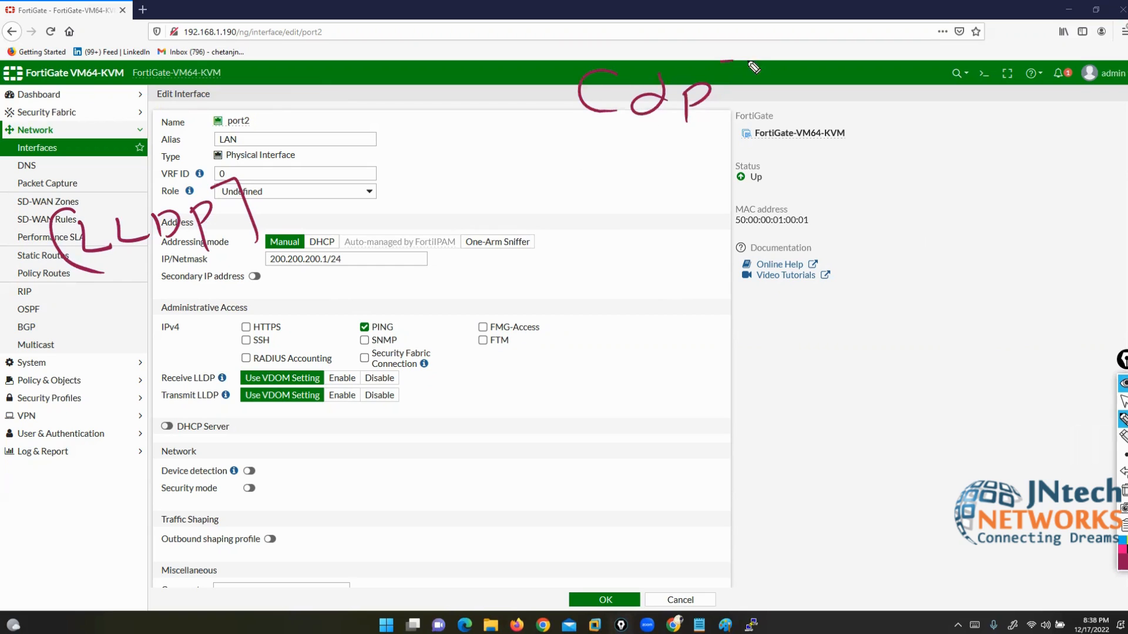
left_click_drag(734, 61, 741, 136)
left_click_drag(559, 59, 561, 136)
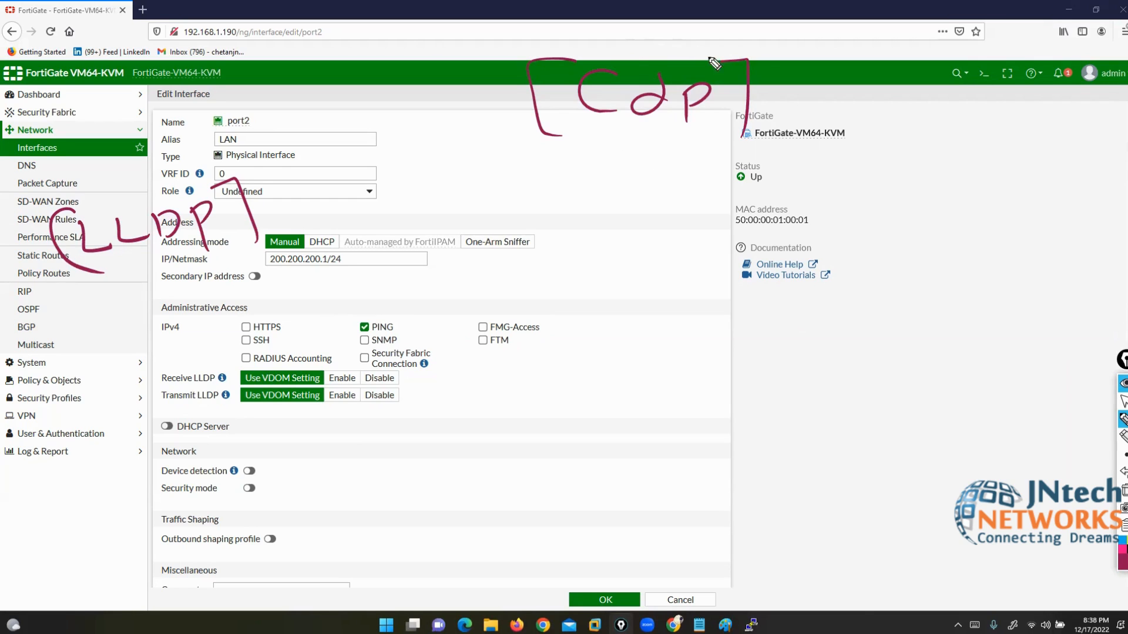
mouse_move(758, 48)
left_mouse_down()
mouse_move(548, 47)
mouse_move(489, 167)
mouse_move(793, 171)
mouse_move(777, 51)
left_mouse_up()
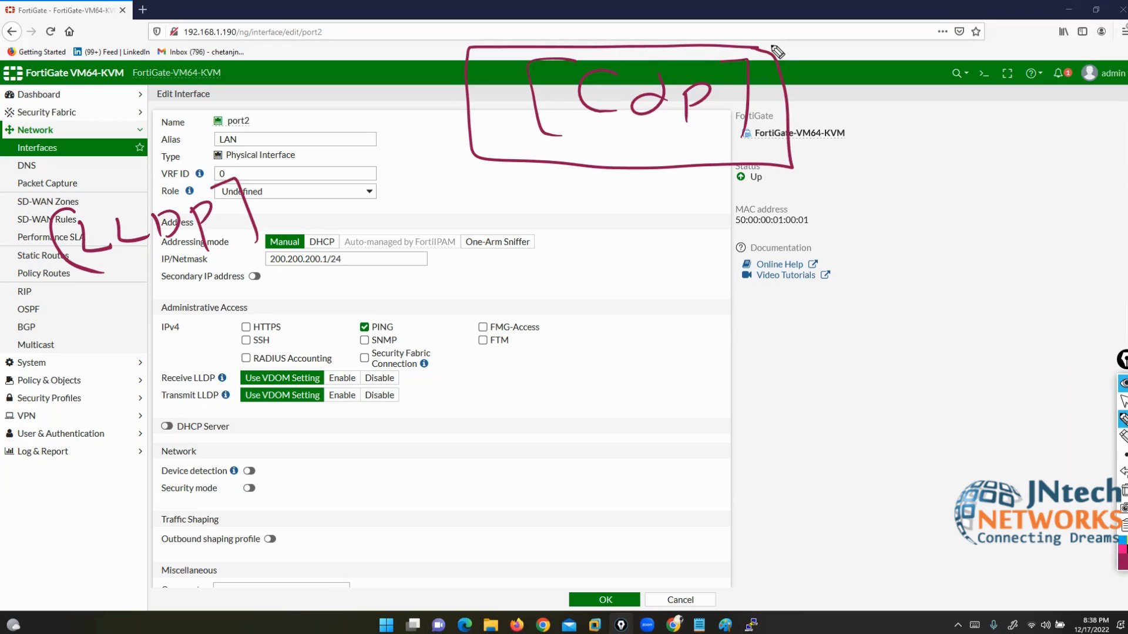
mouse_move(269, 169)
left_mouse_down()
mouse_move(153, 173)
mouse_move(21, 235)
mouse_move(224, 291)
mouse_move(289, 188)
mouse_move(269, 175)
left_mouse_up()
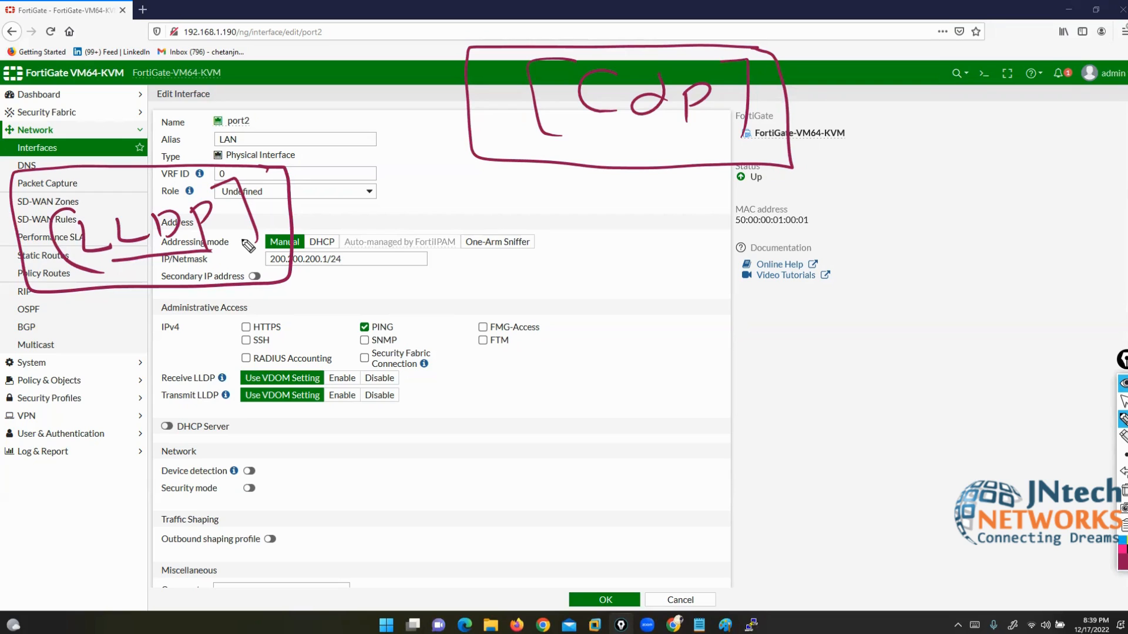
left_click_drag(330, 411, 347, 413)
mouse_move(346, 366)
left_mouse_down()
mouse_move(407, 374)
mouse_move(418, 392)
left_mouse_up()
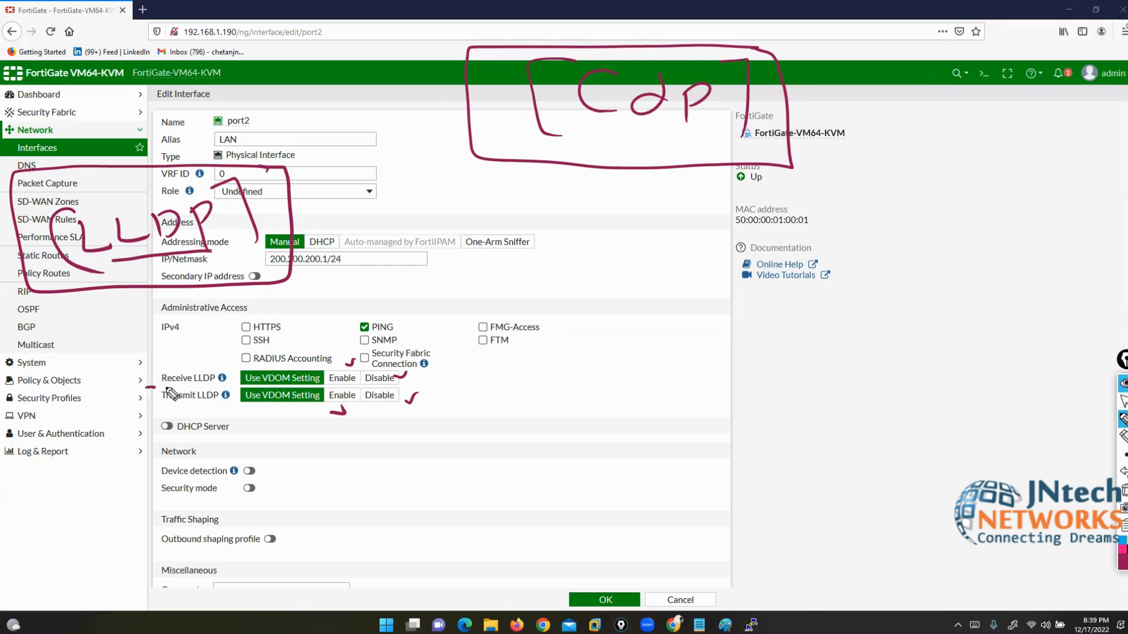
left_click_drag(147, 388, 224, 389)
left_click_drag(146, 406, 219, 404)
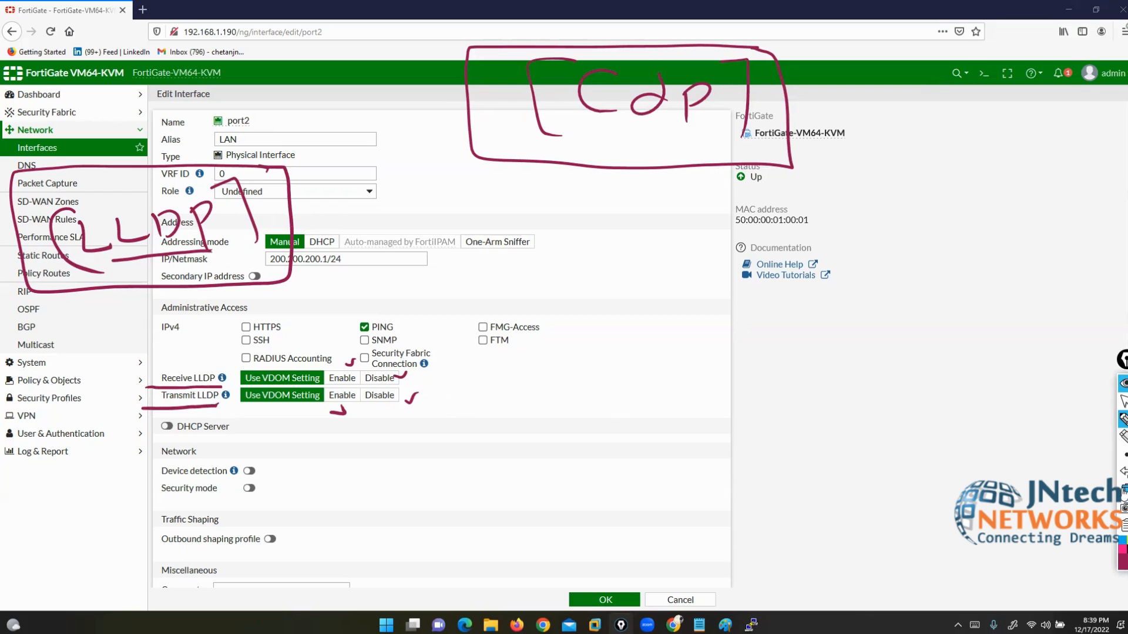
left_click(1124, 490)
left_click(1124, 401)
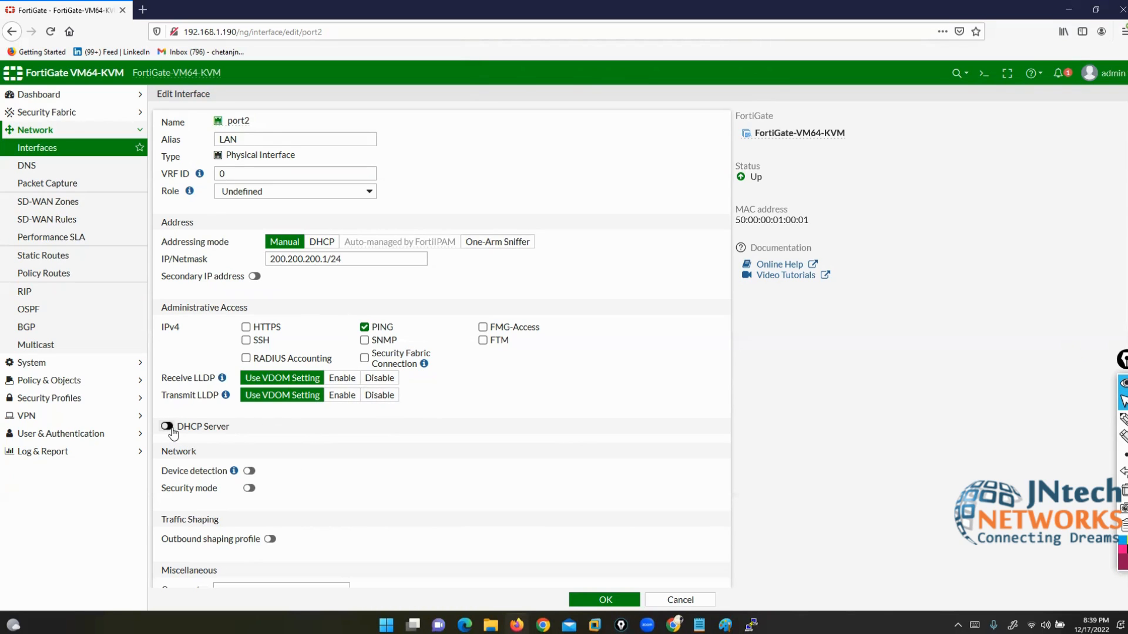
Step: Turn on port2's DHCP server, offering 200.200.200.2–200.200.200.254 with netmask 255.255.255.0
scroll(173, 433, "down", 1)
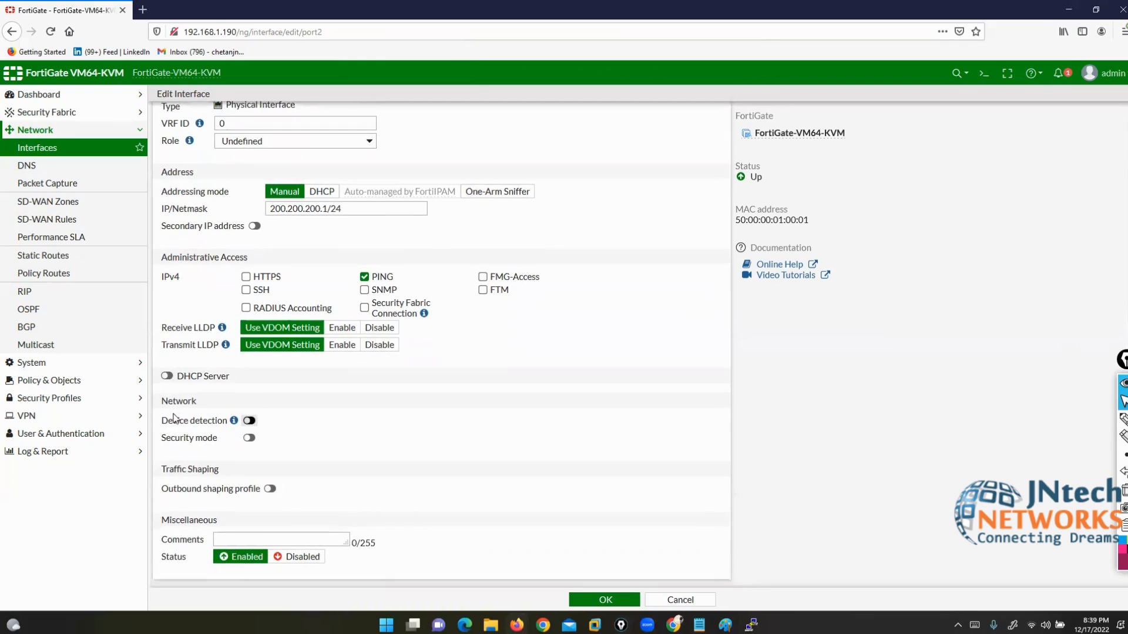
left_click(169, 375)
scroll(247, 117, "up", 1)
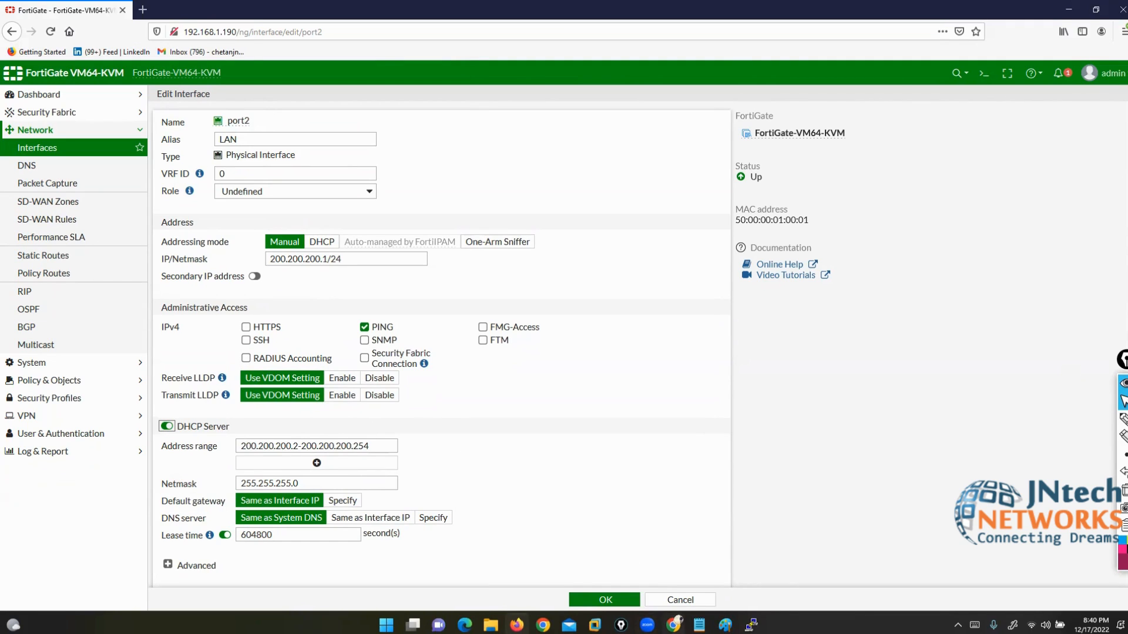
Step: Bring up the EVE-NG lab topology and turn on the screen pen over it
key("alt+Tab")
mouse_move(1122, 419)
left_click(1089, 424)
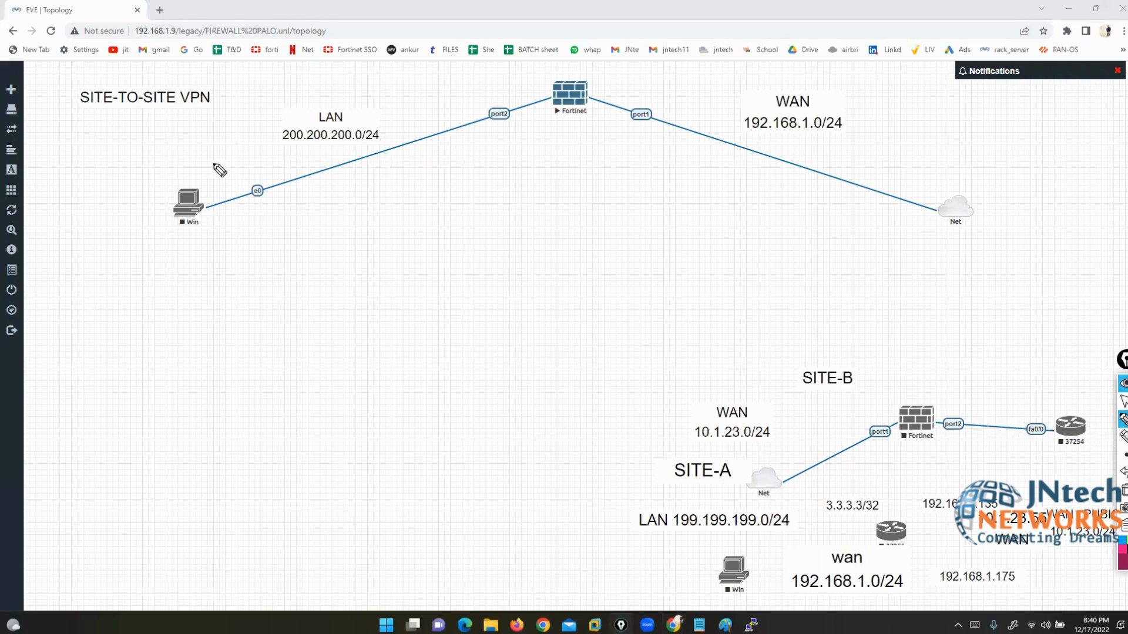
Step: Box the LAN segment and sketch a switch with links to additional hosts
mouse_move(365, 141)
left_mouse_down()
mouse_move(292, 192)
mouse_move(410, 166)
mouse_move(376, 137)
mouse_move(315, 188)
mouse_move(355, 193)
mouse_move(377, 170)
mouse_move(292, 57)
left_mouse_up()
left_click_drag(333, 156, 190, 88)
left_click_drag(300, 157, 163, 142)
mouse_move(293, 200)
left_mouse_down()
mouse_move(200, 290)
mouse_move(285, 320)
mouse_move(266, 320)
left_mouse_up()
left_click_drag(202, 289, 203, 306)
left_click_drag(160, 127, 155, 145)
left_click_drag(165, 75, 193, 92)
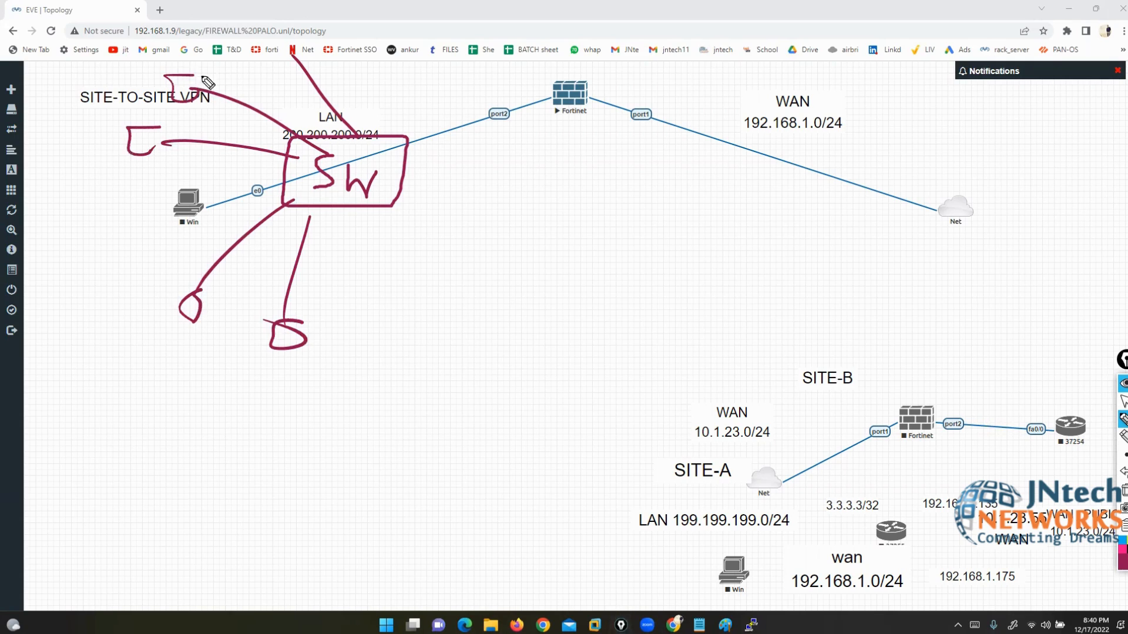
left_click_drag(301, 33, 292, 57)
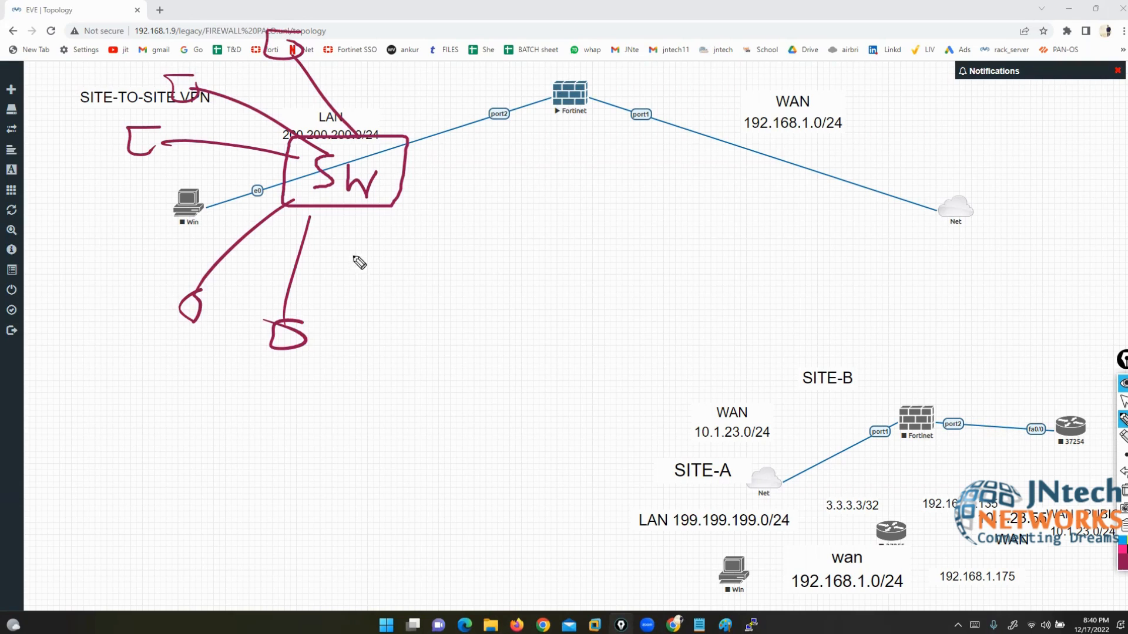
Step: Mark port2 on the Fortinet firewall, clear the ink, and return to the port2 edit page
mouse_move(515, 96)
left_mouse_down()
mouse_move(486, 100)
mouse_move(523, 131)
mouse_move(525, 99)
left_mouse_up()
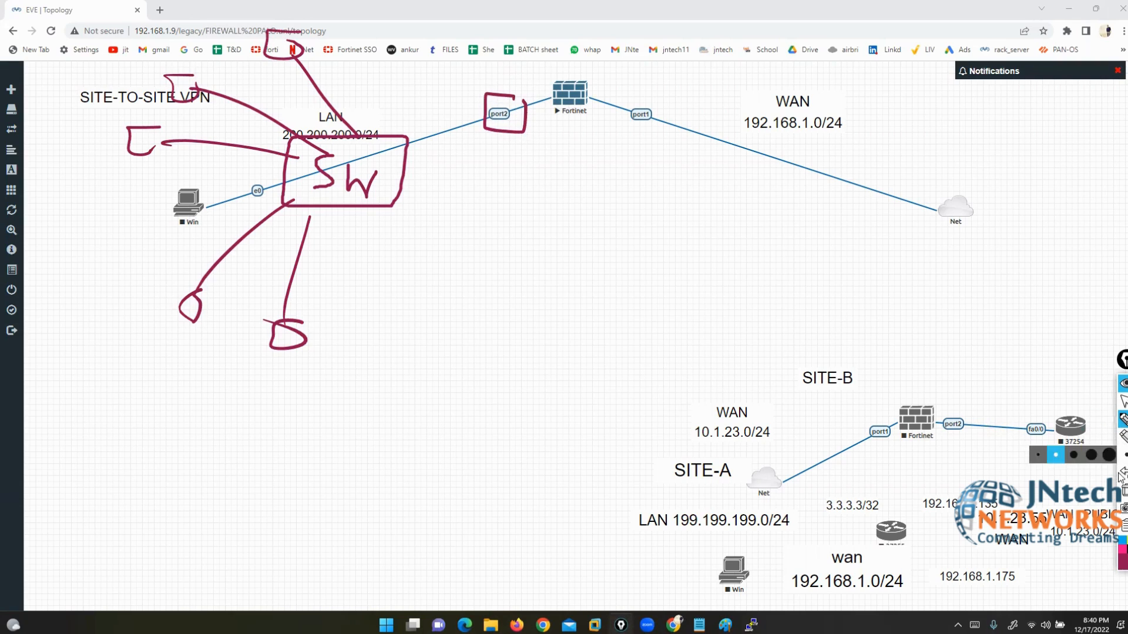
left_click(1125, 490)
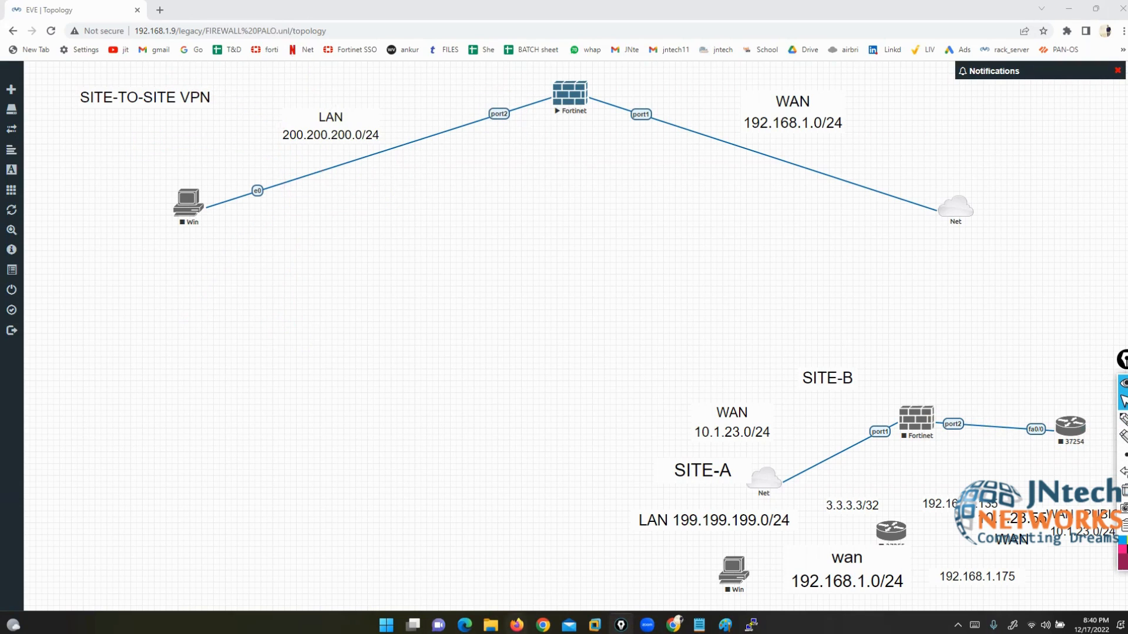
left_click(517, 624)
Step: Annotate port2's DHCP netmask, default gateway, DNS server and lease time settings, then clear the marks
scroll(540, 442, "down", 2)
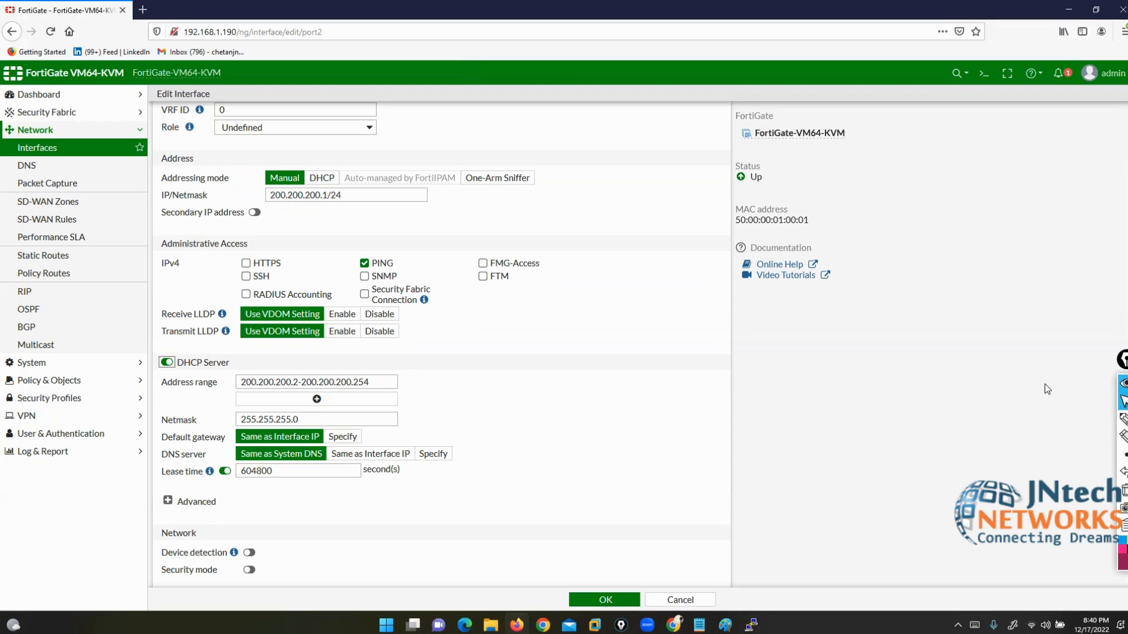
left_click(1123, 418)
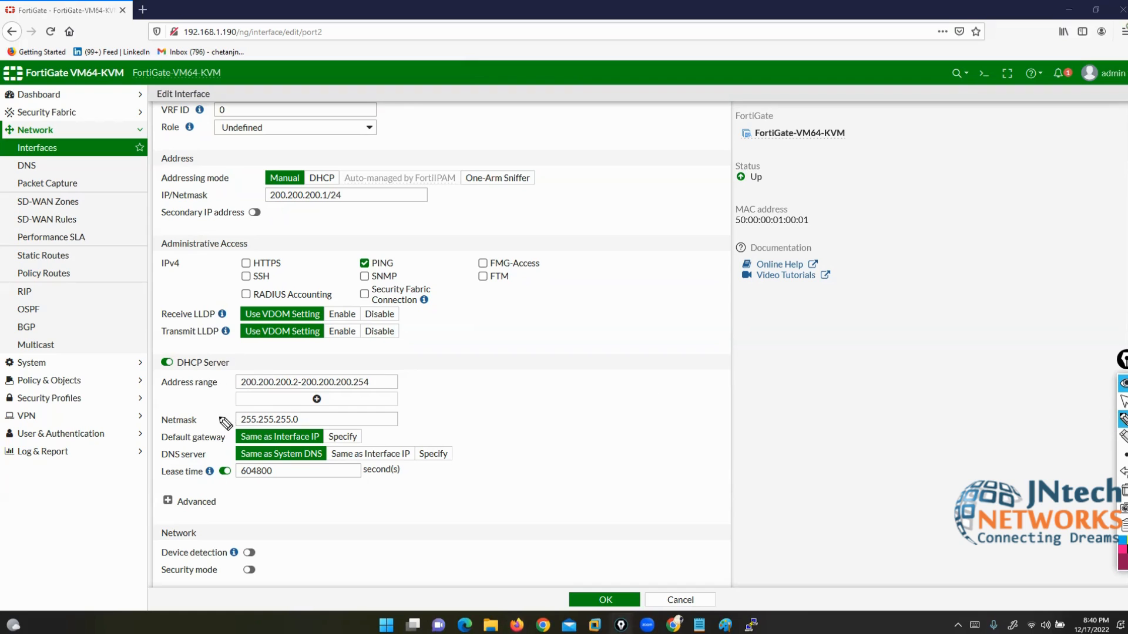
mouse_move(218, 418)
left_mouse_down()
mouse_move(200, 418)
mouse_move(222, 417)
left_mouse_up()
mouse_move(122, 437)
left_mouse_down()
mouse_move(154, 436)
mouse_move(148, 452)
left_mouse_up()
left_click_drag(109, 486, 150, 474)
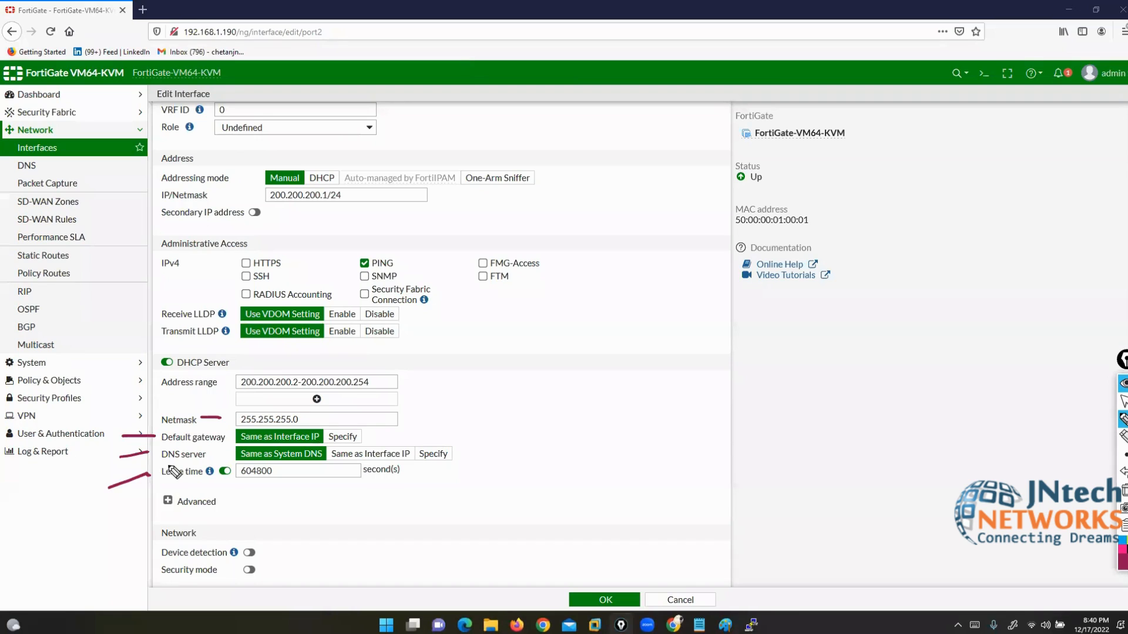
left_click(1123, 490)
left_click(1123, 401)
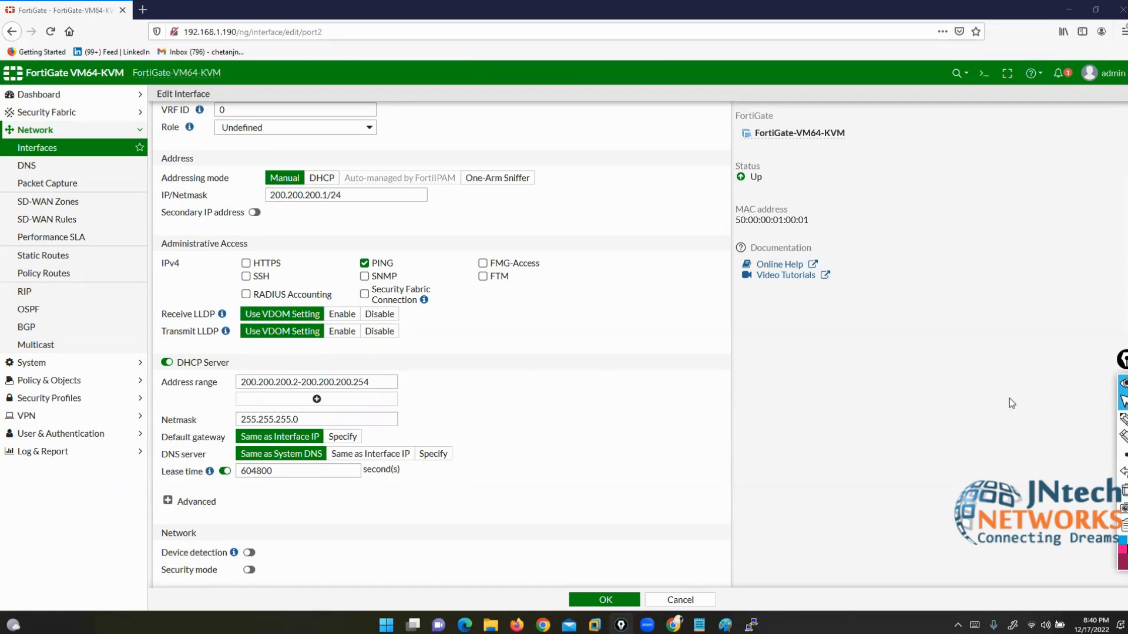
Step: Turn off port2's DHCP server and save port2 as LAN at 200.200.200.1/24
left_click(167, 363)
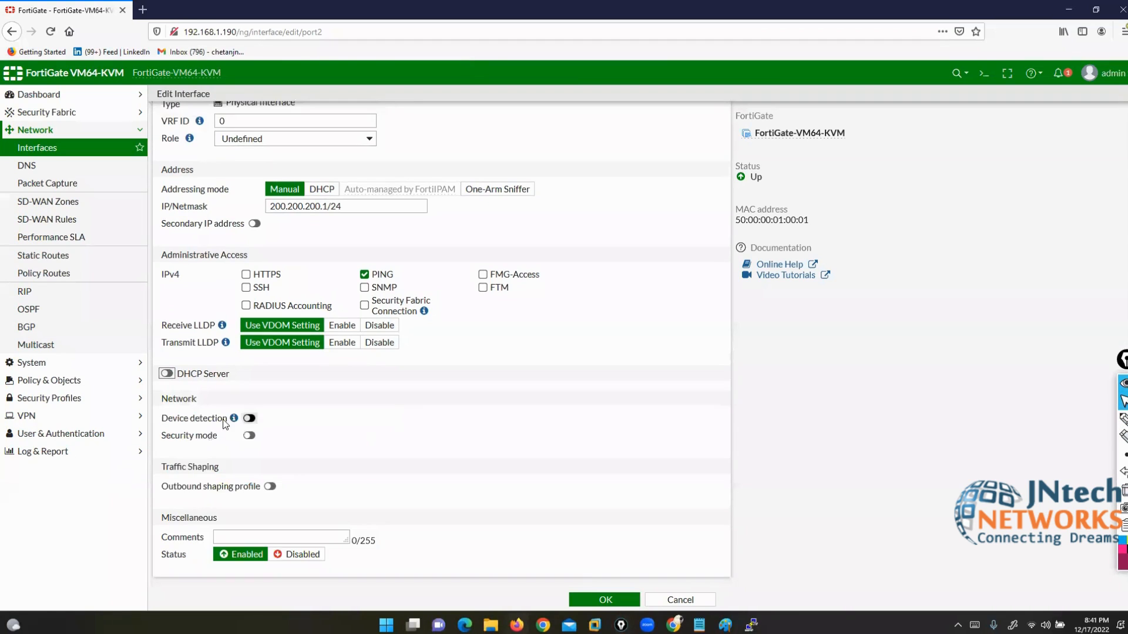
scroll(350, 242, "up", 2)
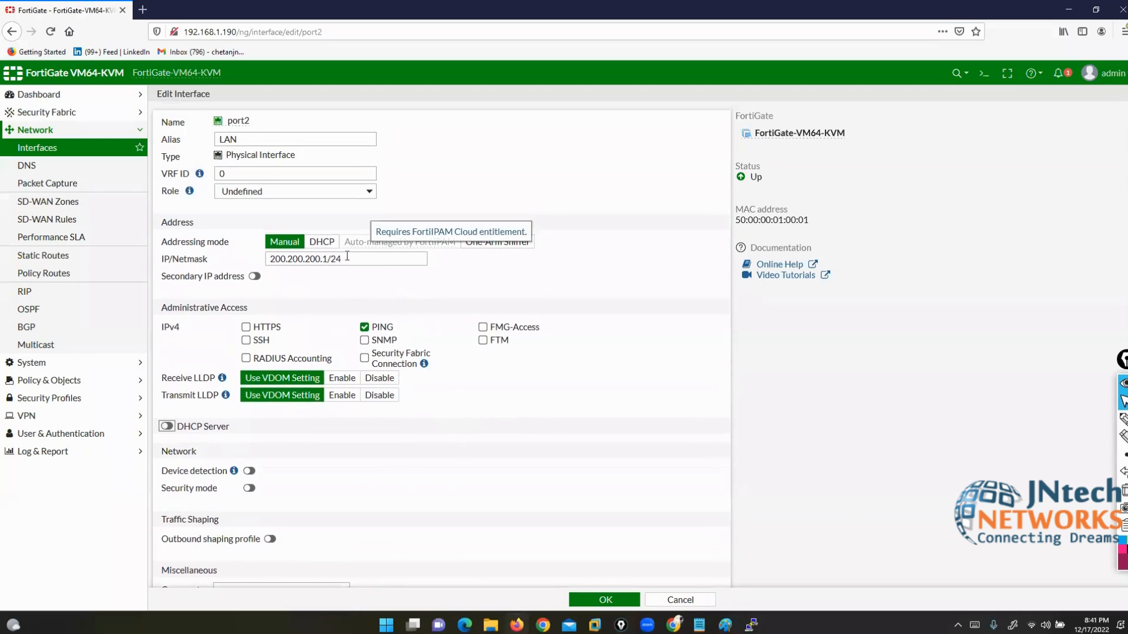
left_click_drag(346, 260, 268, 259)
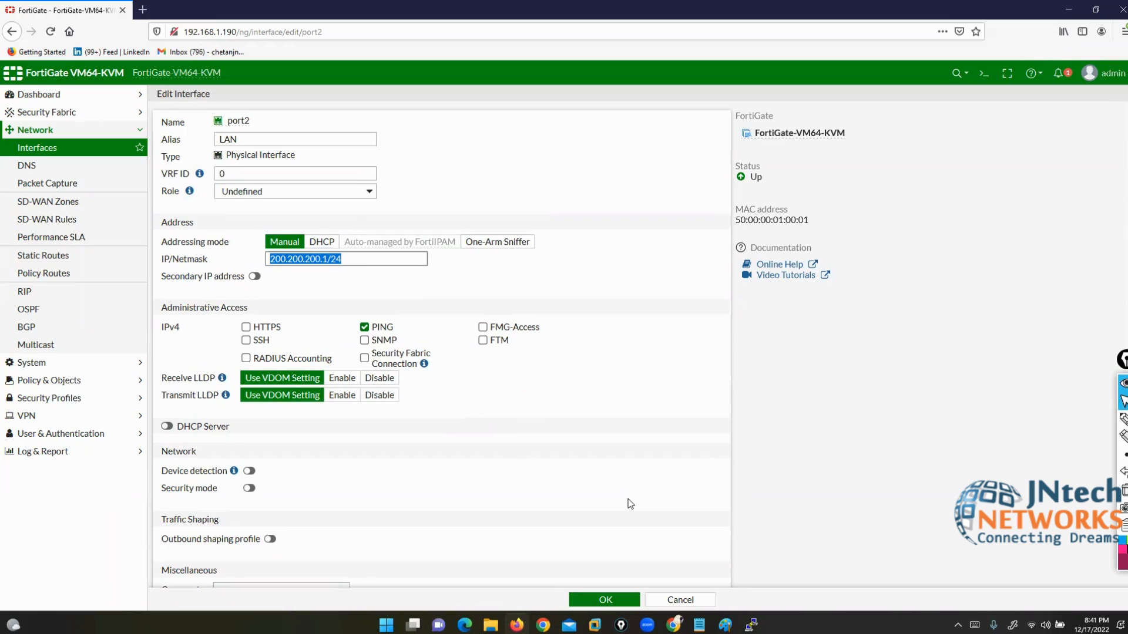
left_click(606, 598)
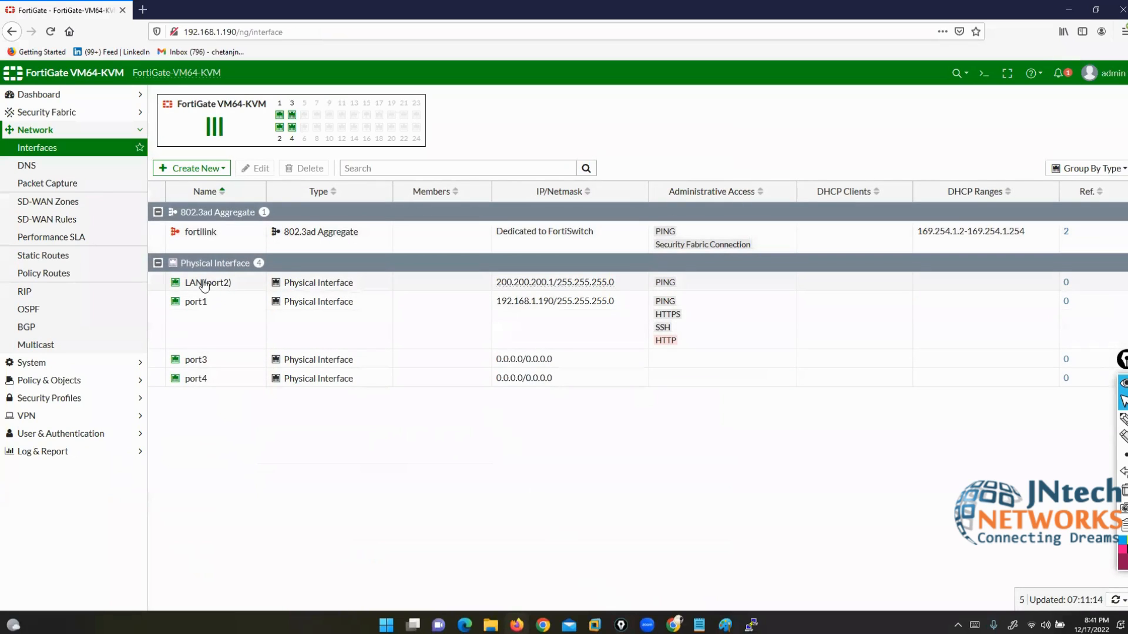
left_click(197, 282)
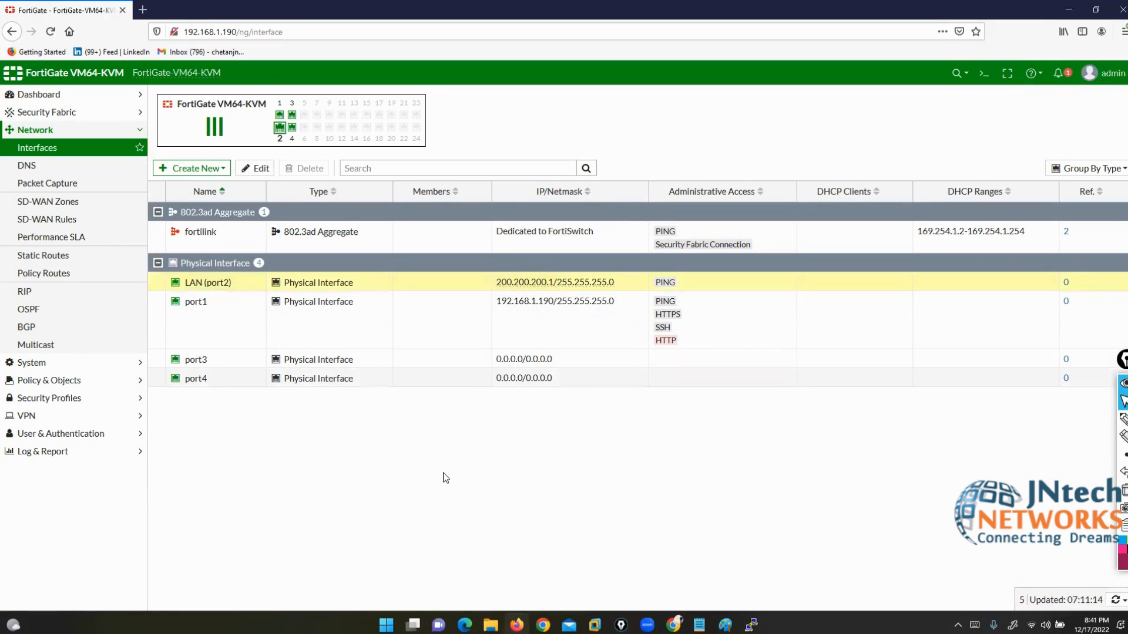
Step: Select the port3 row and list the Create New choices: Interface, Zone, Virtual Wire Pair
left_click(197, 362)
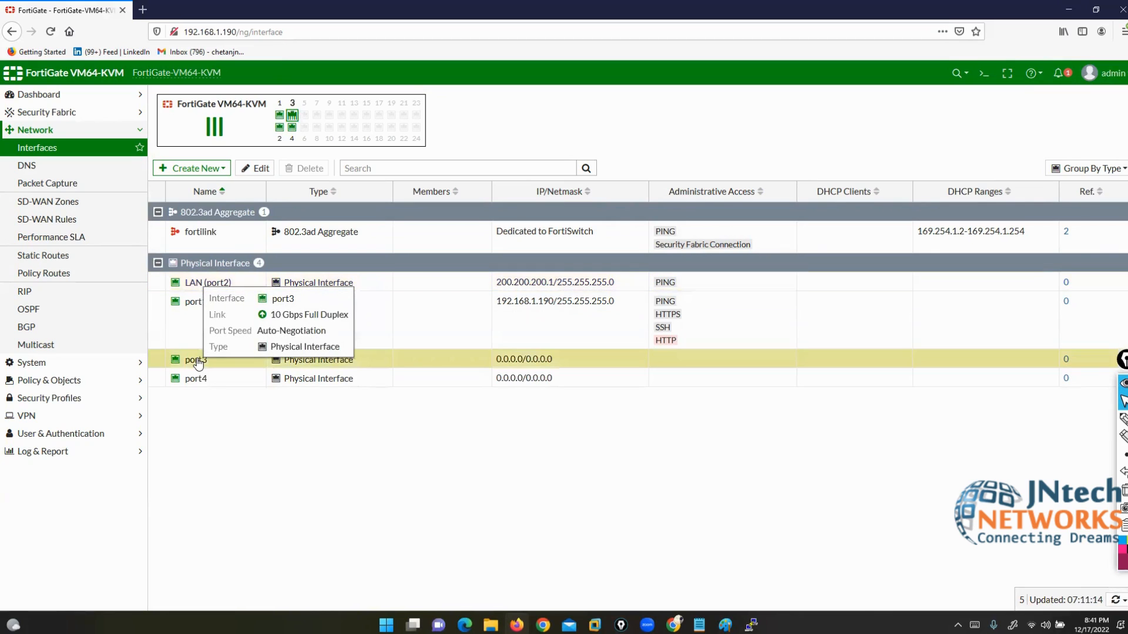
left_click(263, 172)
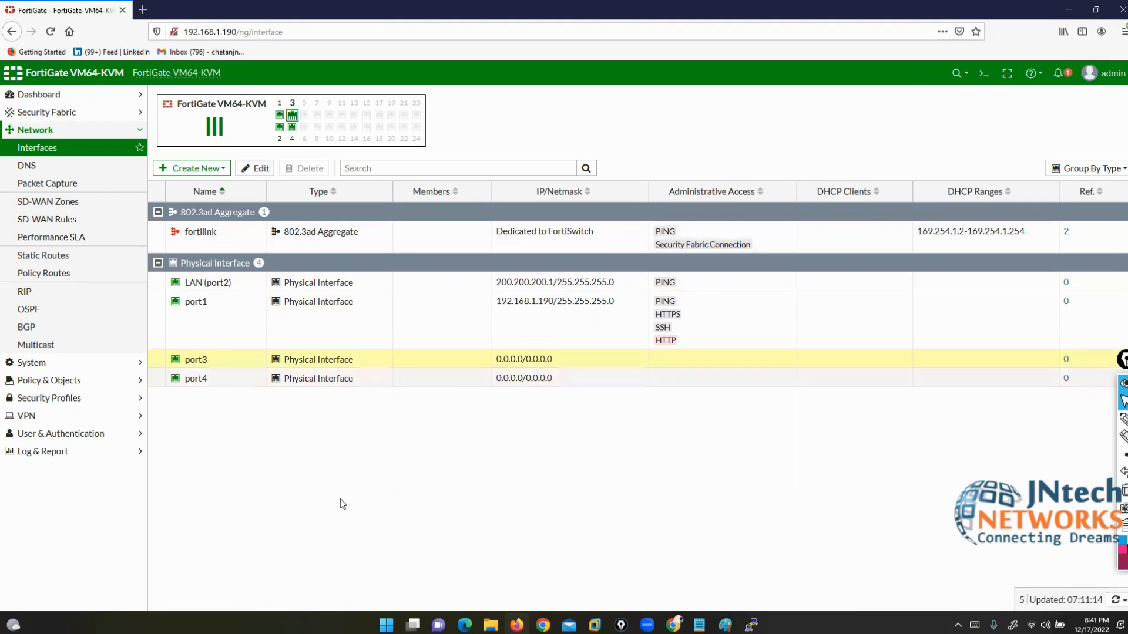
left_click(196, 170)
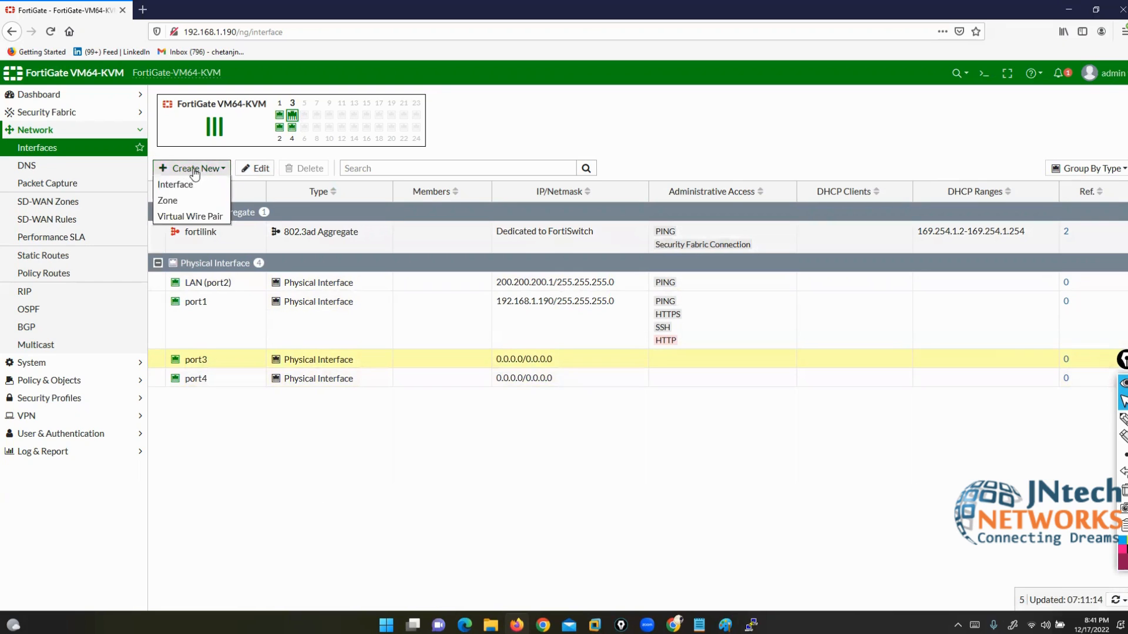
Step: Start a new interface and annotate its types: Aggregate, Loopback, Redundant, Software Switch, VLAN, crossing out WiFi SSID
left_click(172, 188)
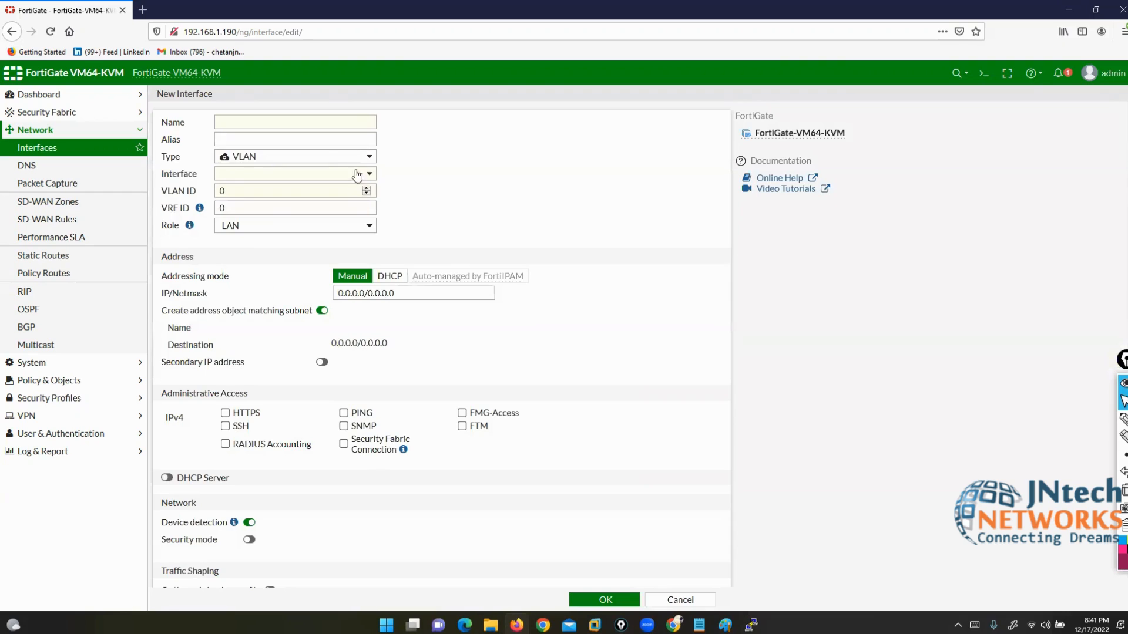
left_click(333, 155)
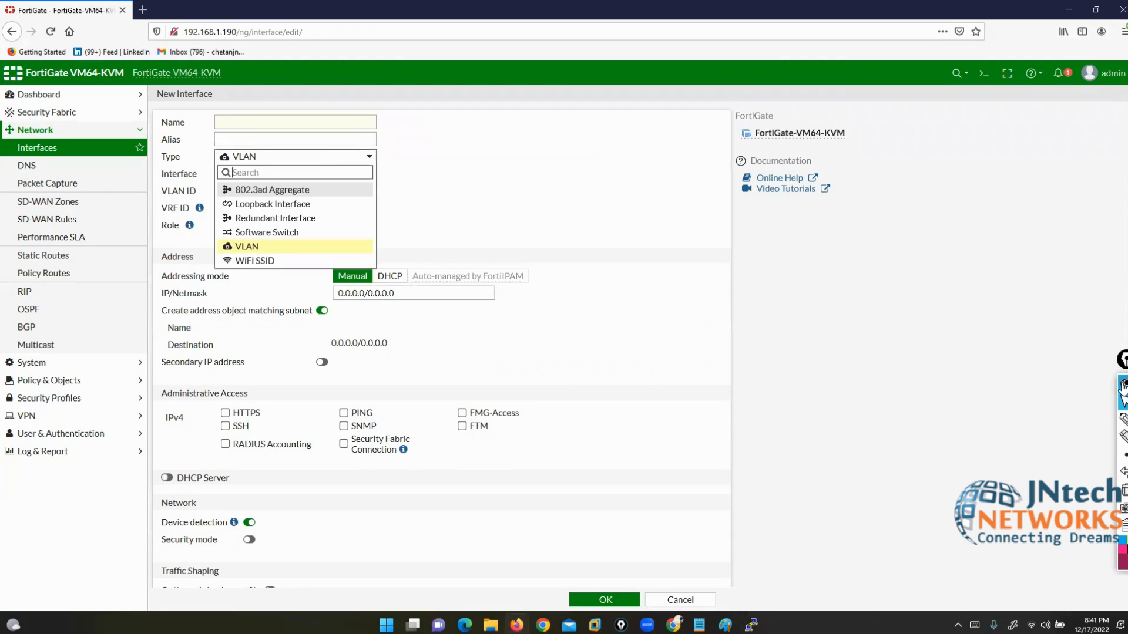
left_click(1123, 419)
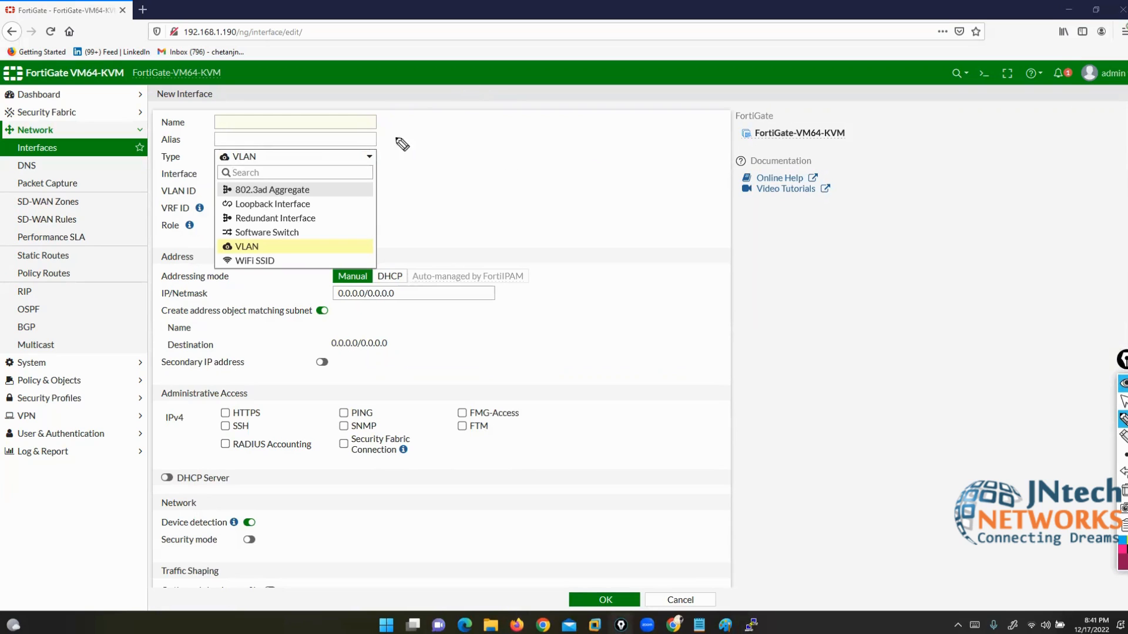
left_click_drag(315, 188, 516, 137)
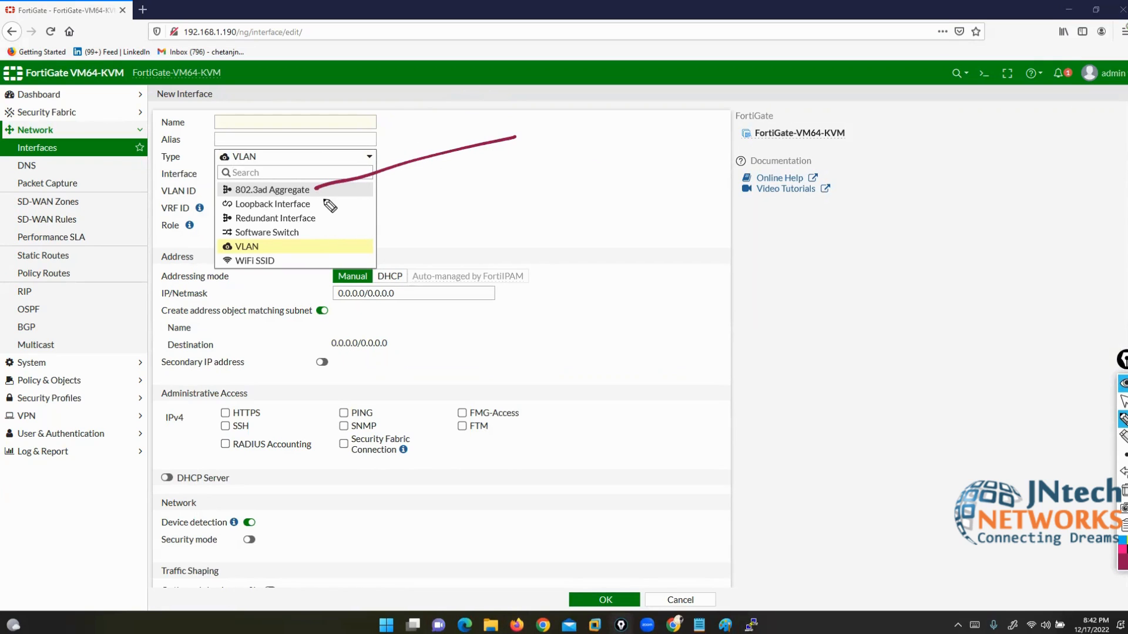
left_click_drag(324, 200, 556, 181)
left_click_drag(330, 216, 517, 261)
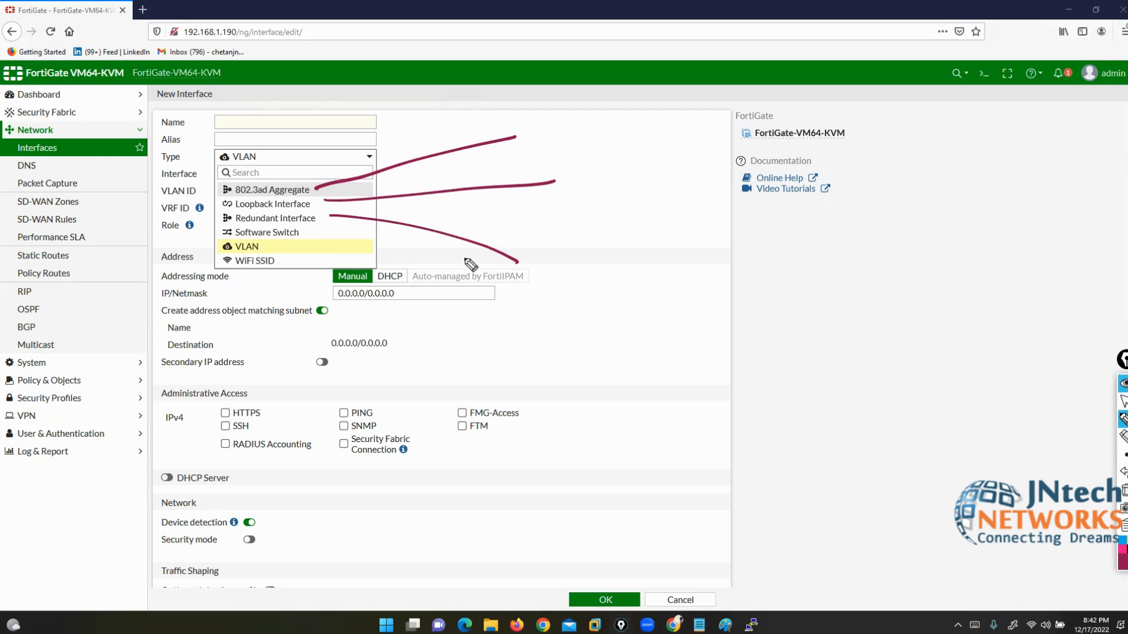
left_click_drag(317, 230, 502, 351)
left_click_drag(284, 242, 473, 402)
left_click_drag(267, 262, 224, 261)
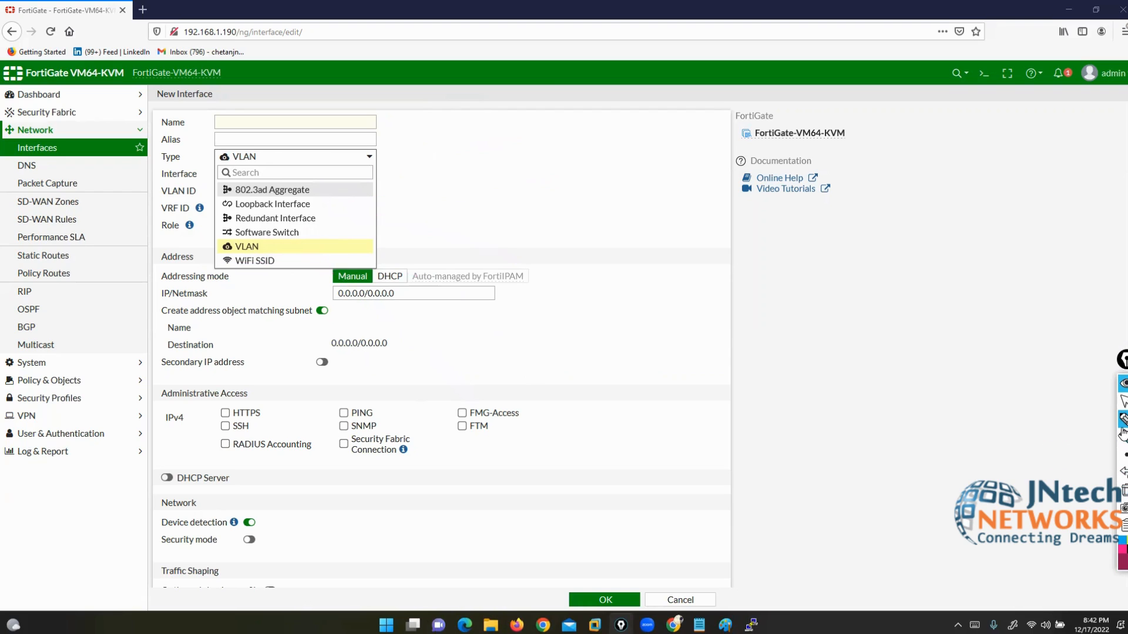
Step: Clear the annotations, keep Type VLAN, and bring up Paint's blank black canvas
left_click(1123, 491)
left_click(1123, 401)
left_click(265, 248)
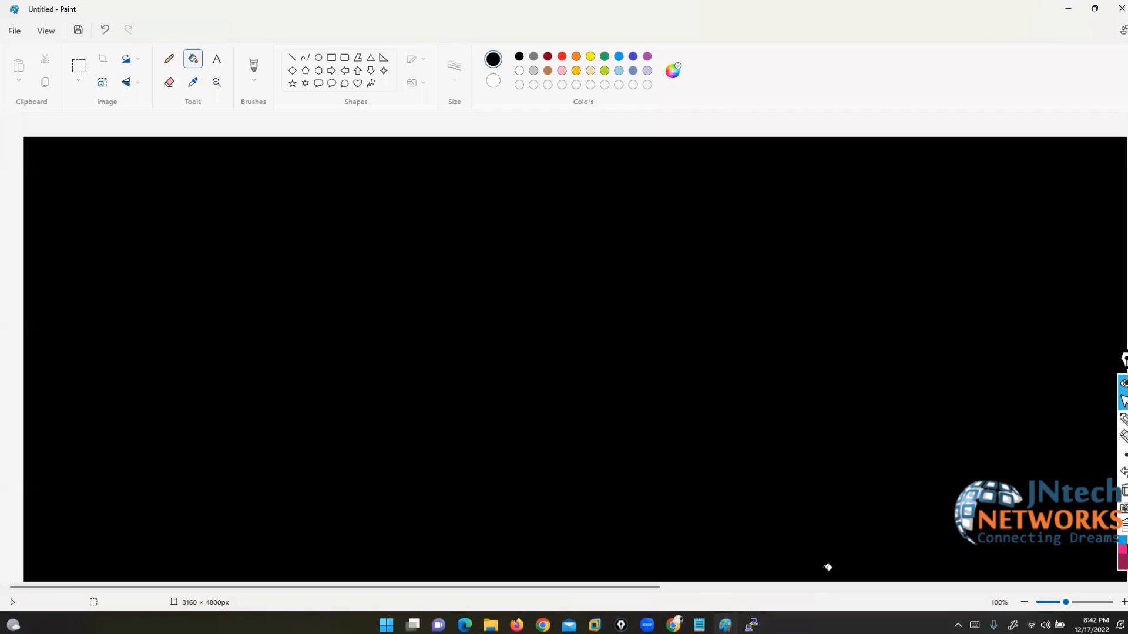
left_click(725, 625)
Step: Set the screen pen to orange-red and draw the FW box, its link to SW, and the port label
left_click(1123, 418)
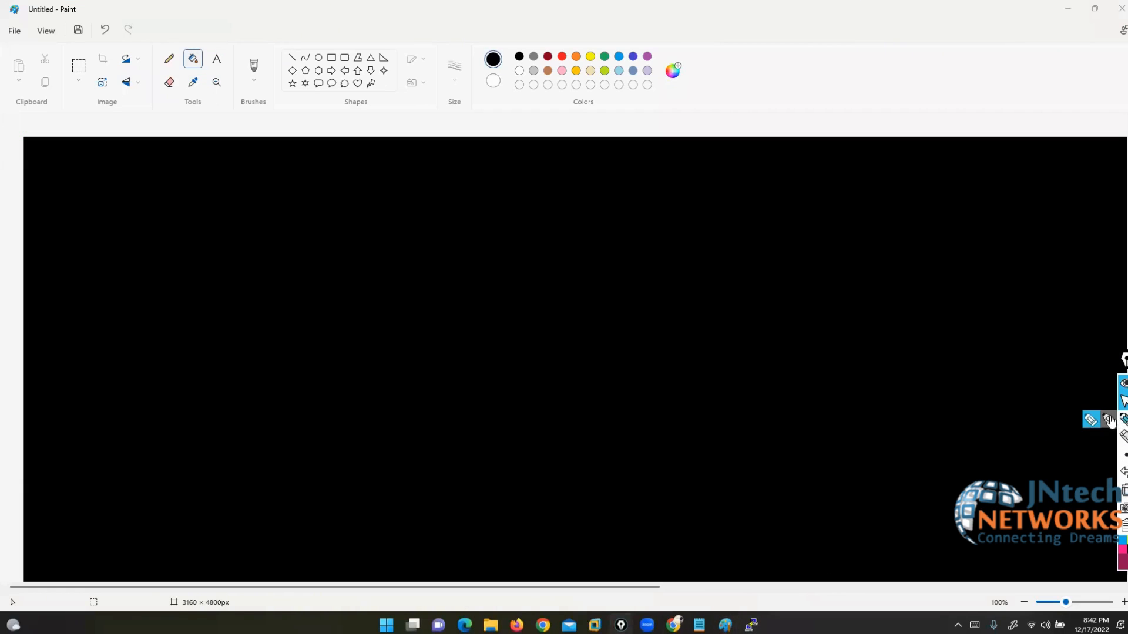
left_click(1122, 565)
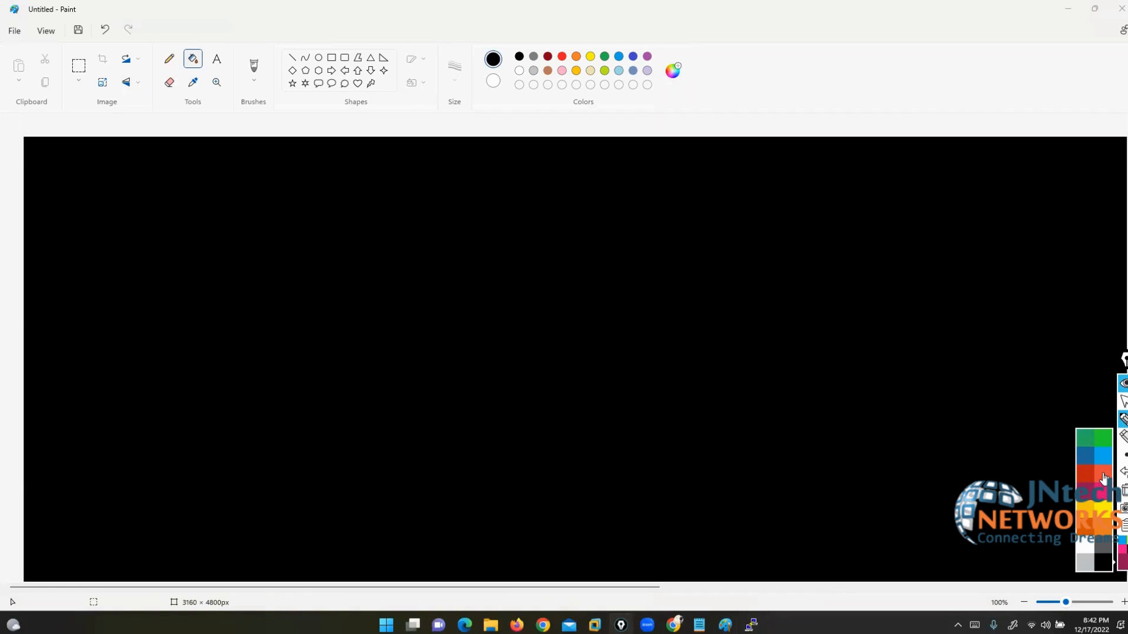
left_click(1102, 478)
left_click(1122, 419)
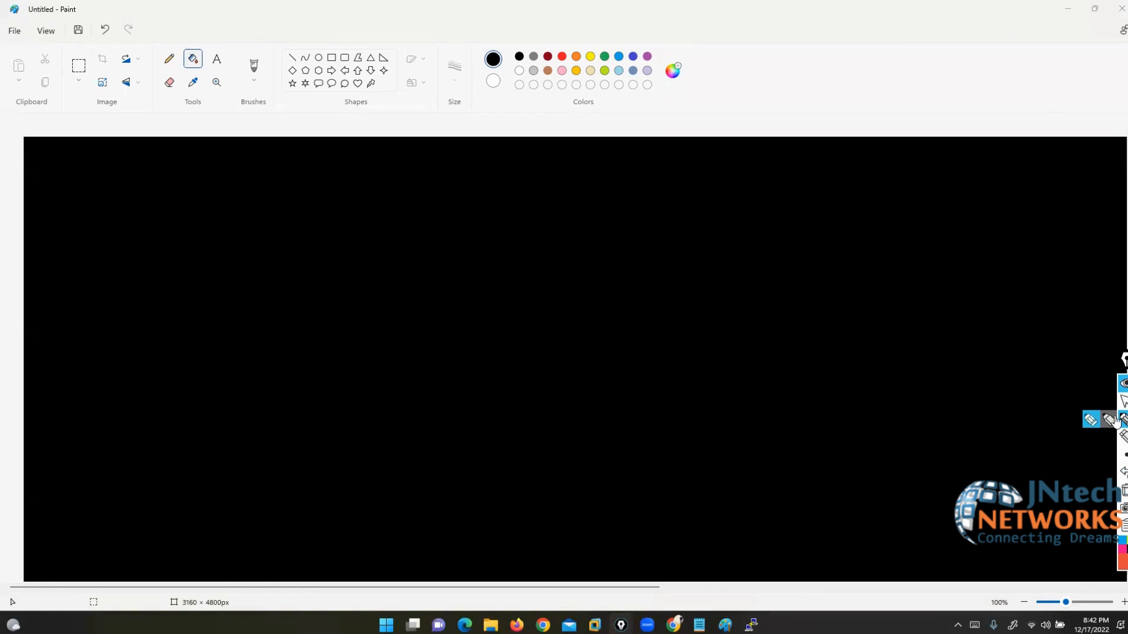
left_click(1090, 421)
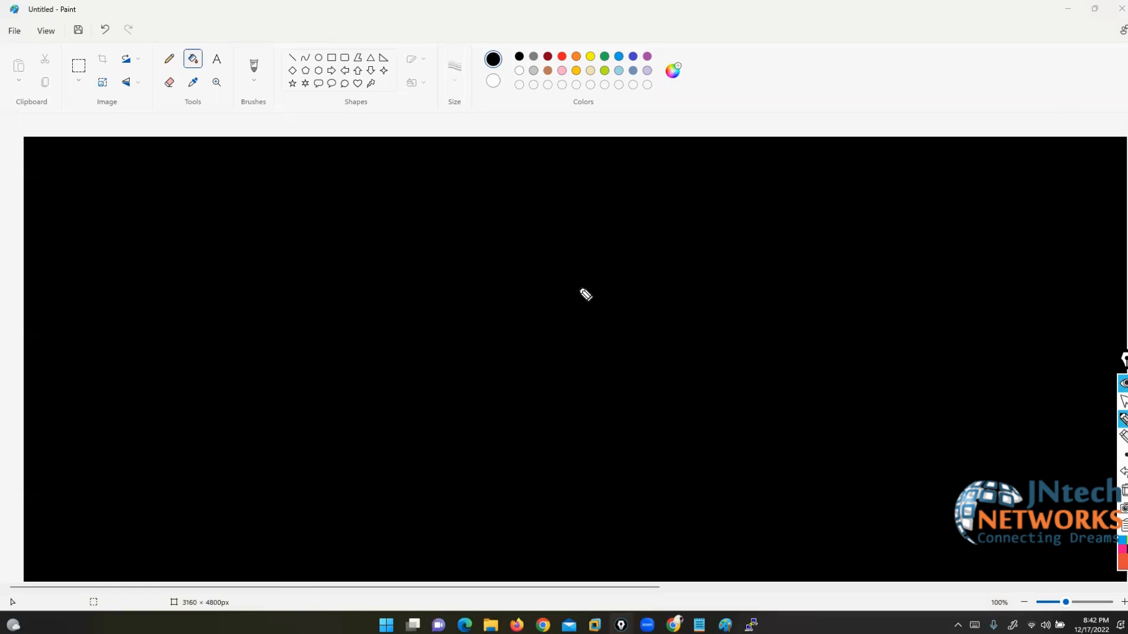
mouse_move(635, 276)
left_mouse_down()
mouse_move(520, 271)
mouse_move(619, 347)
mouse_move(634, 282)
mouse_move(574, 302)
mouse_move(633, 303)
left_mouse_up()
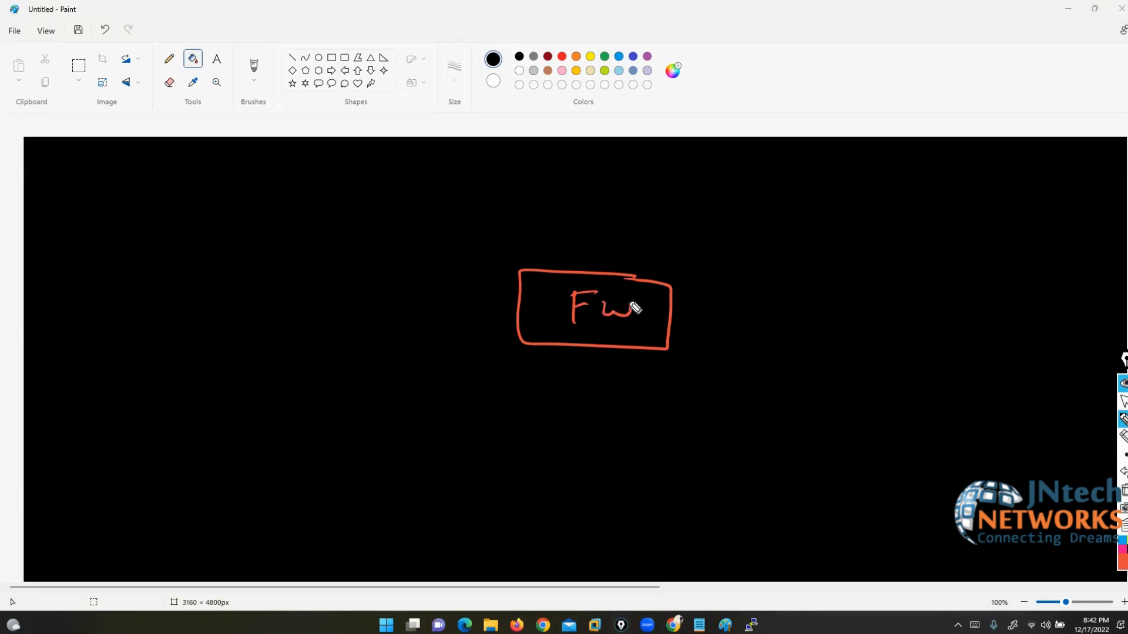
left_click_drag(517, 305, 201, 294)
left_click_drag(480, 311, 480, 335)
left_click_drag(494, 322, 517, 344)
left_click_drag(517, 336, 526, 344)
mouse_move(196, 281)
left_mouse_down()
mouse_move(156, 322)
mouse_move(200, 282)
mouse_move(174, 315)
mouse_move(219, 302)
left_mouse_up()
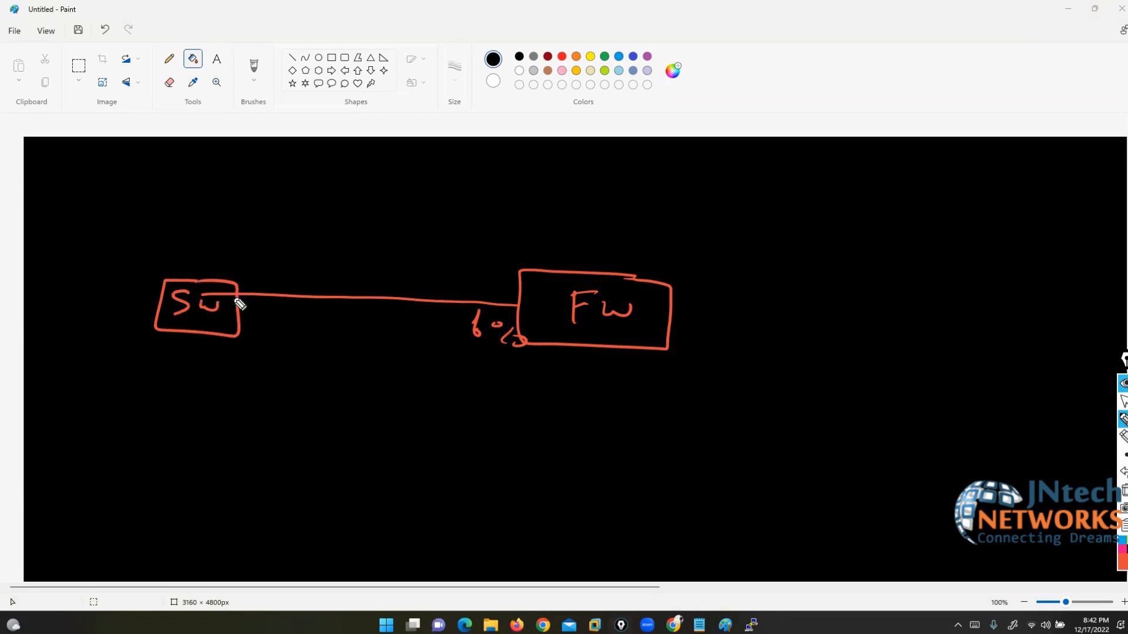
Step: Switch the pen to green and draw three branches out of the SW box
left_click(1123, 563)
left_click(1084, 444)
left_click_drag(172, 279, 58, 189)
left_click_drag(169, 319, 36, 331)
left_click_drag(202, 330, 32, 516)
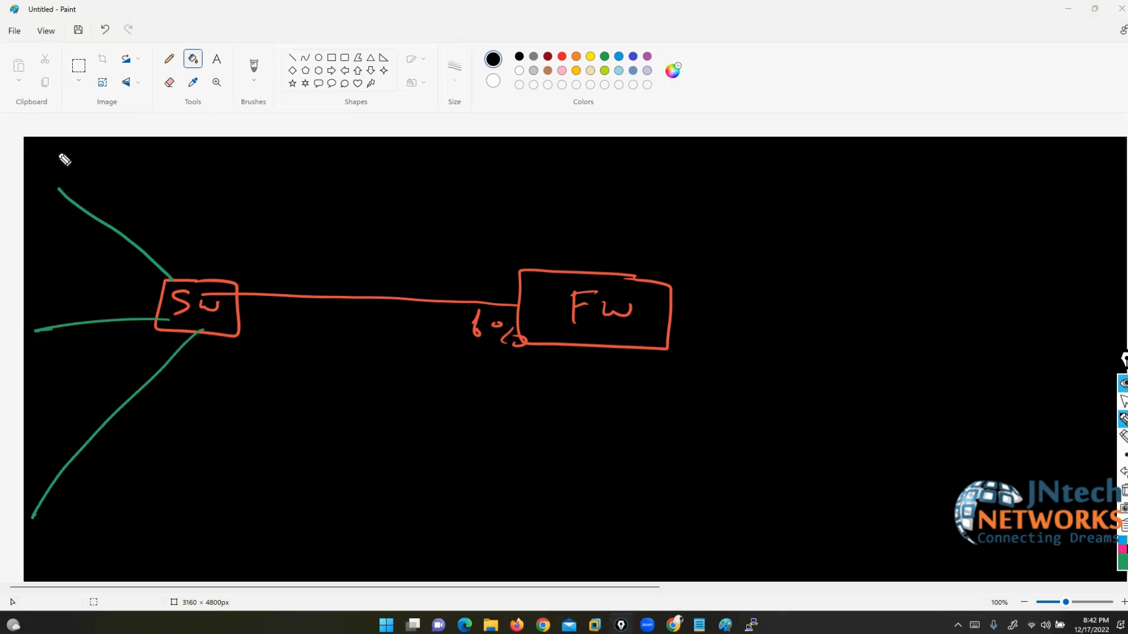
Step: Label the top branch VLAN 10 192.168.10.0/24 and start the VLAN20 label and subnet
mouse_move(51, 148)
left_mouse_down()
mouse_move(79, 165)
mouse_move(113, 152)
mouse_move(133, 163)
left_mouse_up()
left_click_drag(138, 154, 149, 160)
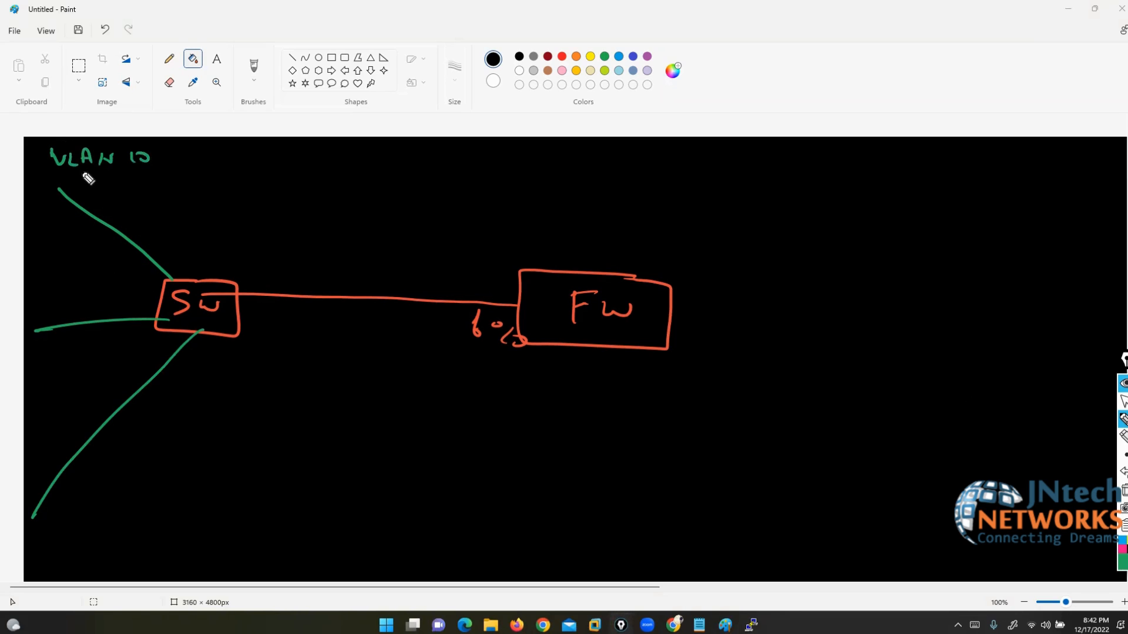
left_click_drag(75, 176, 66, 185)
mouse_move(50, 172)
left_mouse_down()
mouse_move(55, 187)
mouse_move(168, 183)
left_mouse_up()
mouse_move(140, 181)
left_mouse_down()
mouse_move(200, 181)
mouse_move(237, 216)
left_mouse_up()
left_click(183, 184)
mouse_move(20, 282)
left_mouse_down()
mouse_move(57, 295)
mouse_move(121, 288)
left_mouse_up()
mouse_move(8, 331)
left_mouse_down()
mouse_move(33, 345)
mouse_move(121, 340)
left_mouse_up()
left_click(89, 344)
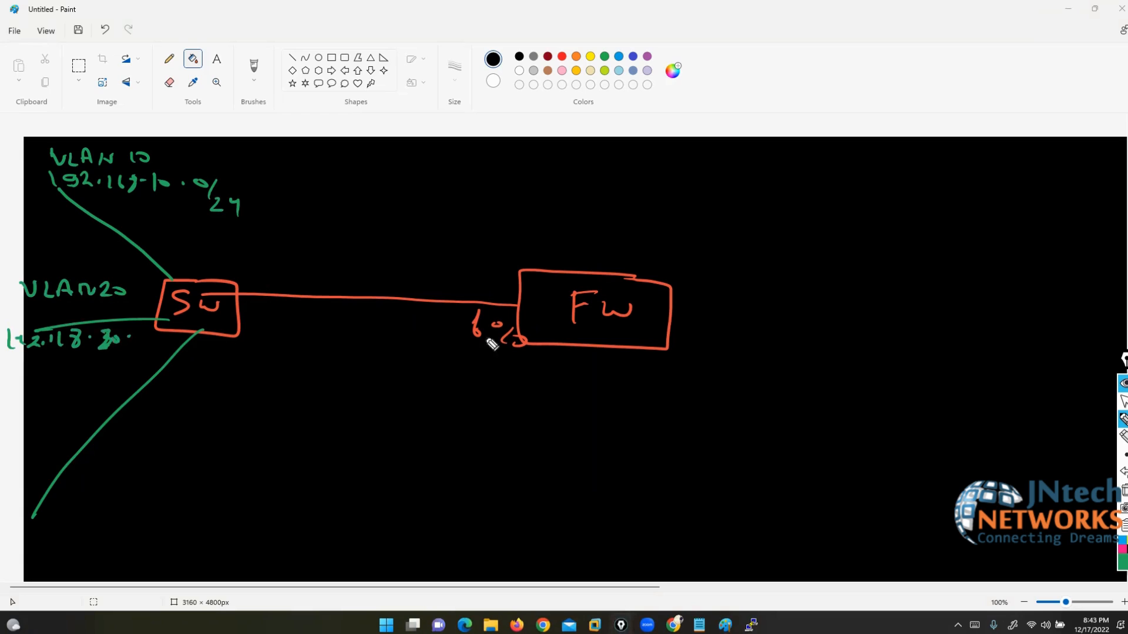
left_click(1122, 436)
Step: Erase the wrong digits and rewrite the VLAN20 subnet as 192.168.20.0
left_click_drag(115, 345, 125, 338)
left_click(1122, 419)
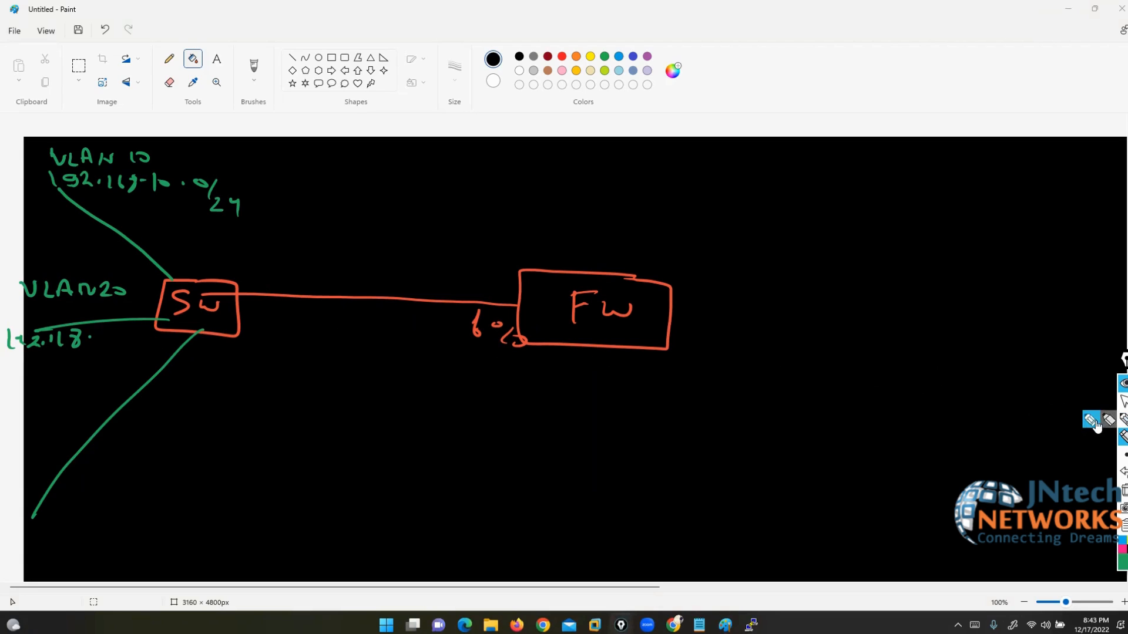
left_click_drag(90, 332, 101, 345)
left_click_drag(107, 341, 139, 335)
left_click(126, 340)
Step: Label the lower branch VLAN 30 192.168.30.0 and add /24 to the VLAN 30 and VLAN20 subnets
mouse_move(21, 445)
left_mouse_down()
mouse_move(66, 460)
mouse_move(146, 451)
left_mouse_up()
mouse_move(19, 483)
left_mouse_down()
mouse_move(20, 499)
mouse_move(42, 500)
mouse_move(191, 491)
mouse_move(228, 520)
left_mouse_up()
left_click(60, 495)
left_click(123, 495)
left_click(179, 496)
left_click_drag(234, 510, 242, 527)
mouse_move(153, 339)
left_mouse_down()
mouse_move(145, 351)
mouse_move(165, 361)
left_mouse_up()
left_click_drag(172, 351, 183, 372)
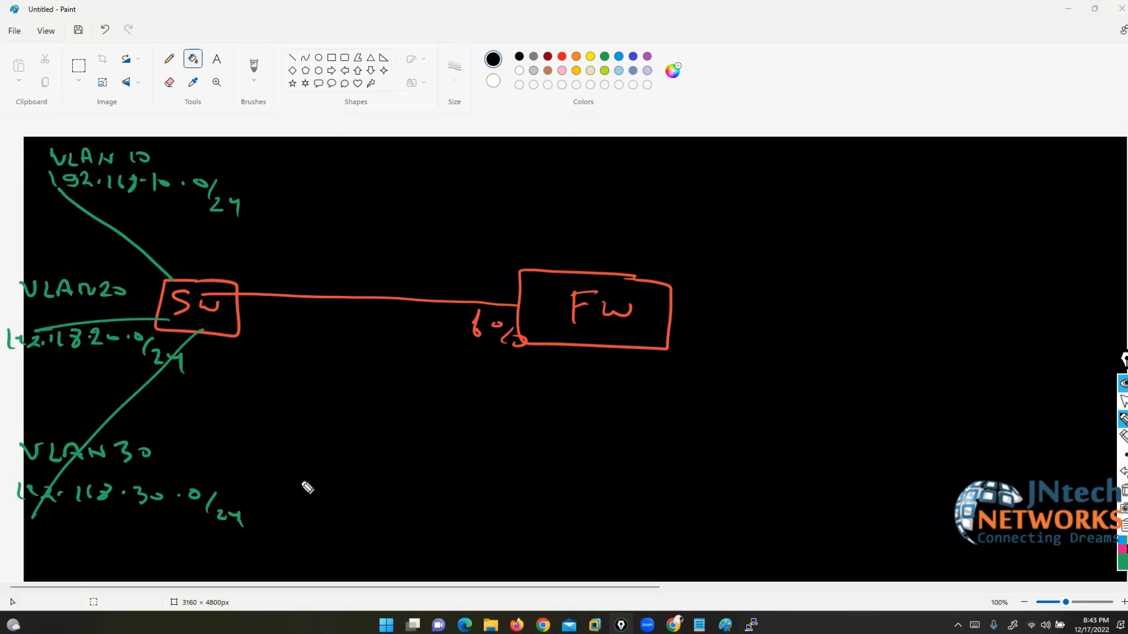
Step: Underline the third octets 10, 20 and 30, then turn off the pen
left_click_drag(176, 201, 139, 202)
left_click_drag(128, 352, 85, 354)
mouse_move(153, 520)
left_mouse_down()
mouse_move(102, 520)
mouse_move(174, 522)
left_mouse_up()
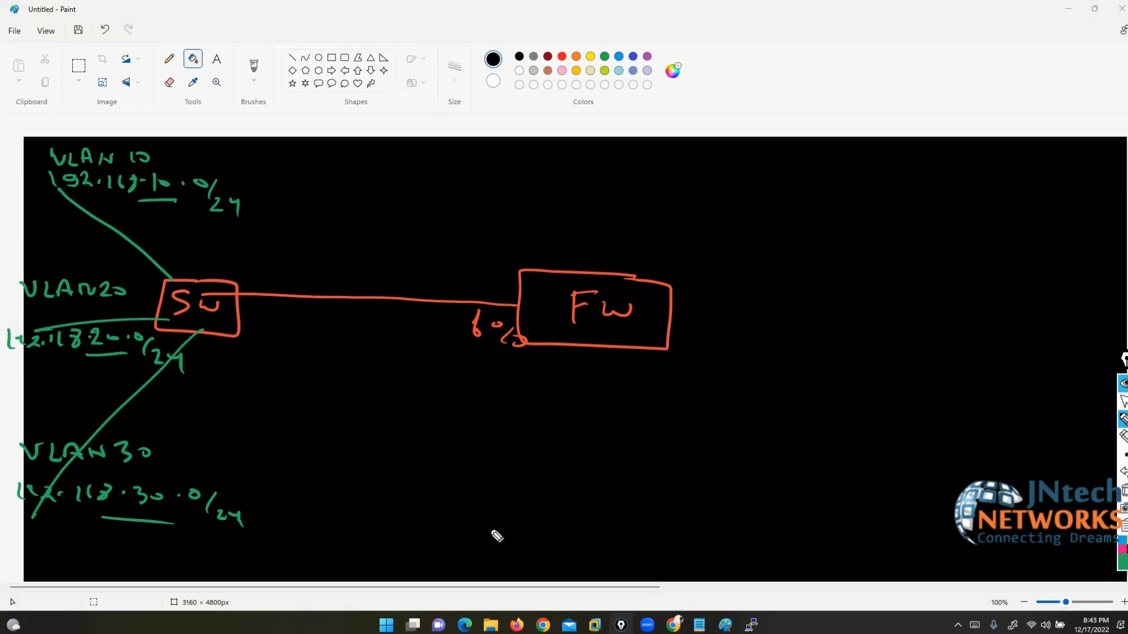
left_click(1123, 402)
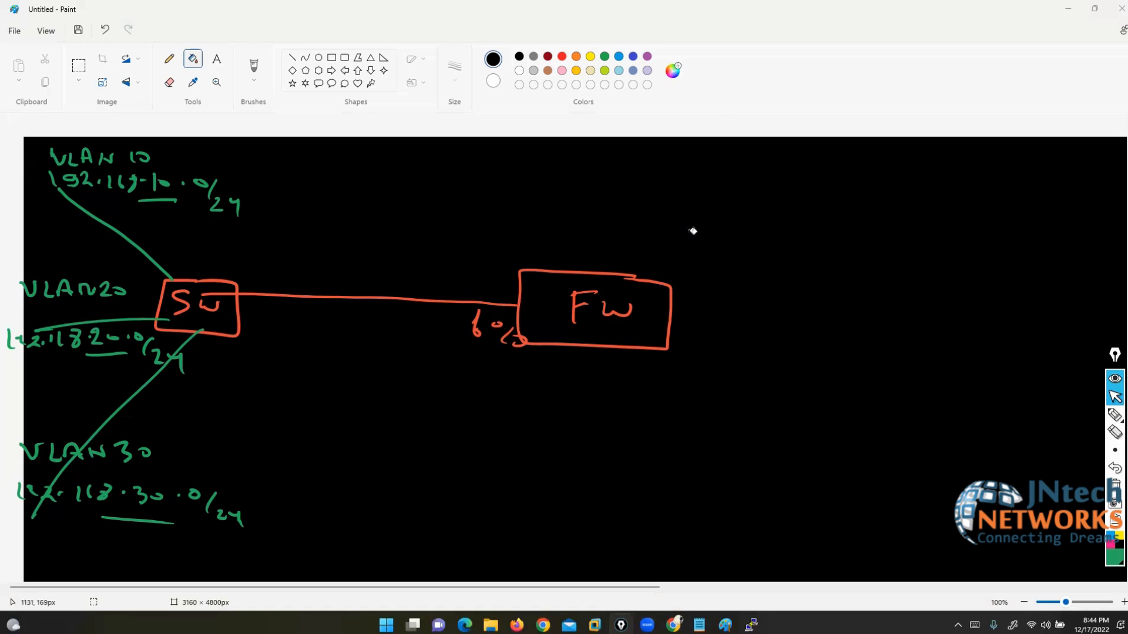
Step: Switch the pen to yellow and sketch a second SW box with links to host boxes
left_click(1084, 418)
left_click(1118, 536)
left_click_drag(588, 273, 585, 126)
mouse_move(624, 84)
left_mouse_down()
mouse_move(552, 126)
mouse_move(634, 81)
mouse_move(579, 116)
mouse_move(625, 102)
left_mouse_up()
mouse_move(558, 94)
left_mouse_down()
mouse_move(429, 23)
mouse_move(424, 77)
left_mouse_up()
mouse_move(568, 130)
left_mouse_down()
mouse_move(439, 152)
mouse_move(485, 210)
left_mouse_up()
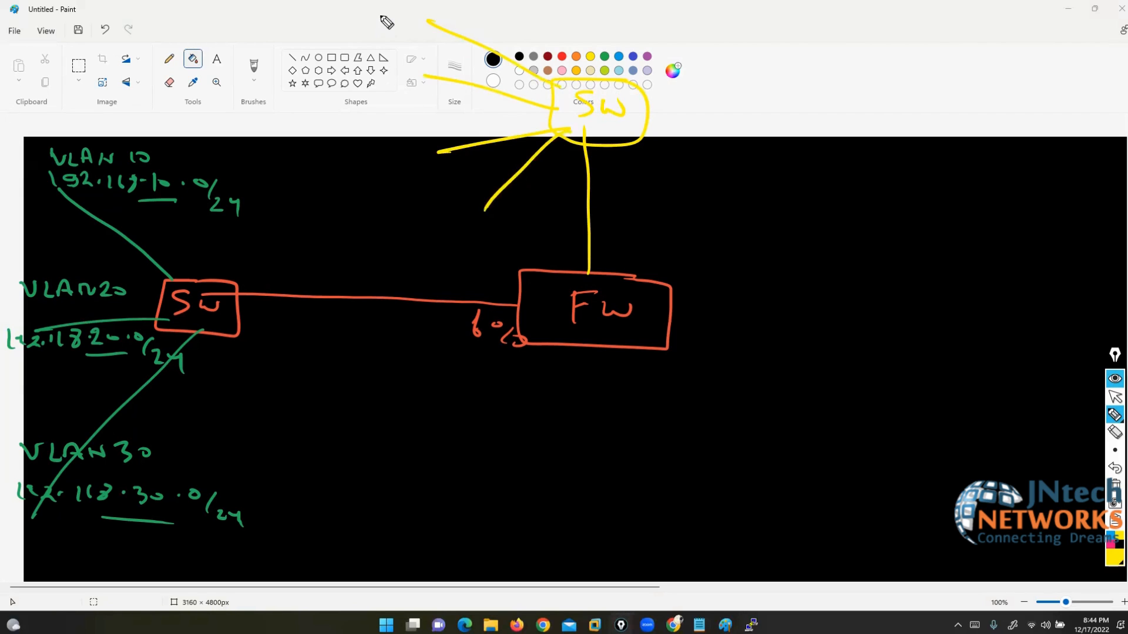
mouse_move(419, 1)
left_mouse_down()
mouse_move(396, 25)
mouse_move(434, 1)
left_mouse_up()
mouse_move(422, 62)
left_mouse_down()
mouse_move(401, 60)
mouse_move(432, 75)
left_mouse_up()
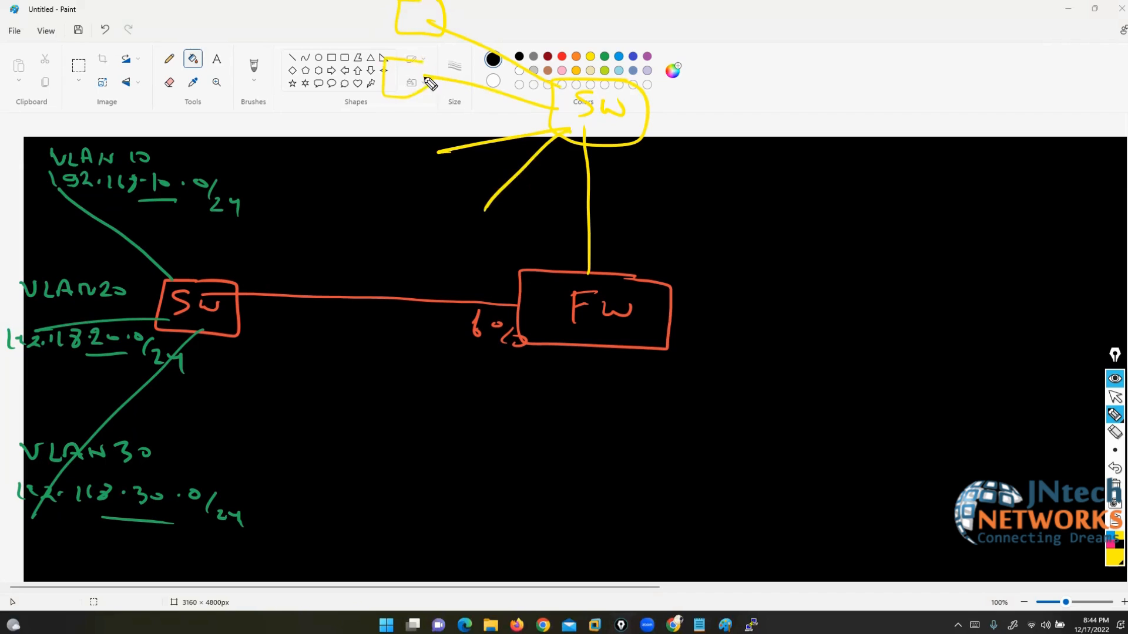
mouse_move(441, 133)
left_mouse_down()
mouse_move(408, 143)
mouse_move(434, 152)
left_mouse_up()
mouse_move(489, 191)
left_mouse_down()
mouse_move(496, 235)
mouse_move(497, 205)
left_mouse_up()
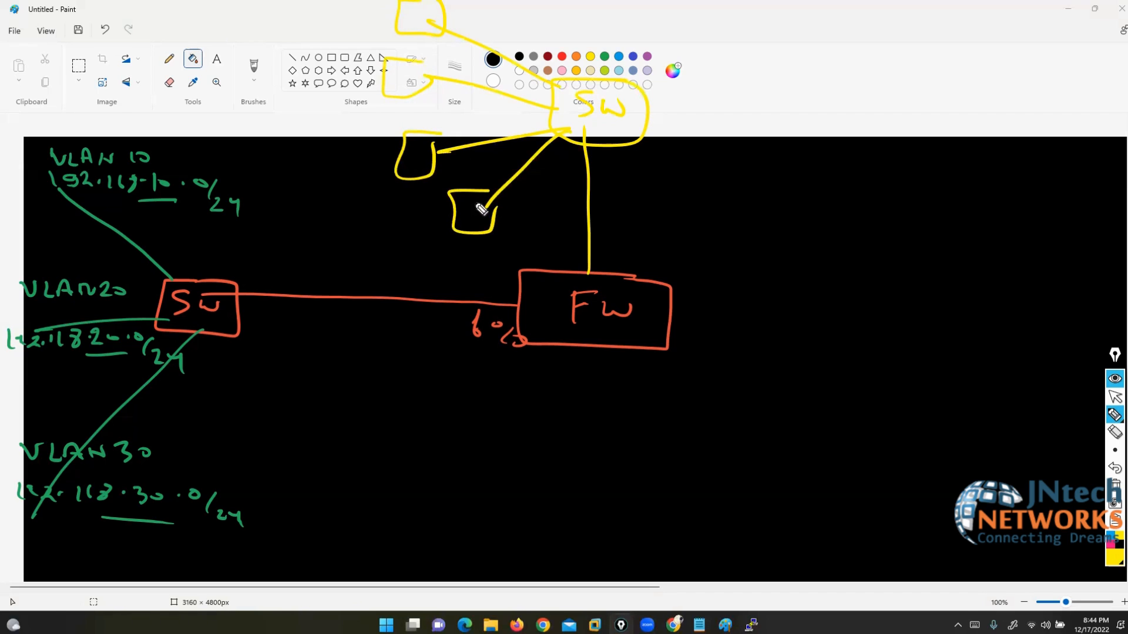
Step: Draw yellow links right from FW toward a cloud and long curves around the diagram
mouse_move(726, 323)
left_mouse_down()
mouse_move(952, 412)
mouse_move(937, 453)
mouse_move(1011, 470)
mouse_move(1078, 534)
mouse_move(1066, 568)
mouse_move(1074, 579)
mouse_move(1079, 531)
mouse_move(913, 300)
mouse_move(699, 292)
mouse_move(670, 319)
mouse_move(673, 275)
mouse_move(612, 254)
mouse_move(612, 135)
left_mouse_up()
left_click_drag(603, 151, 633, 151)
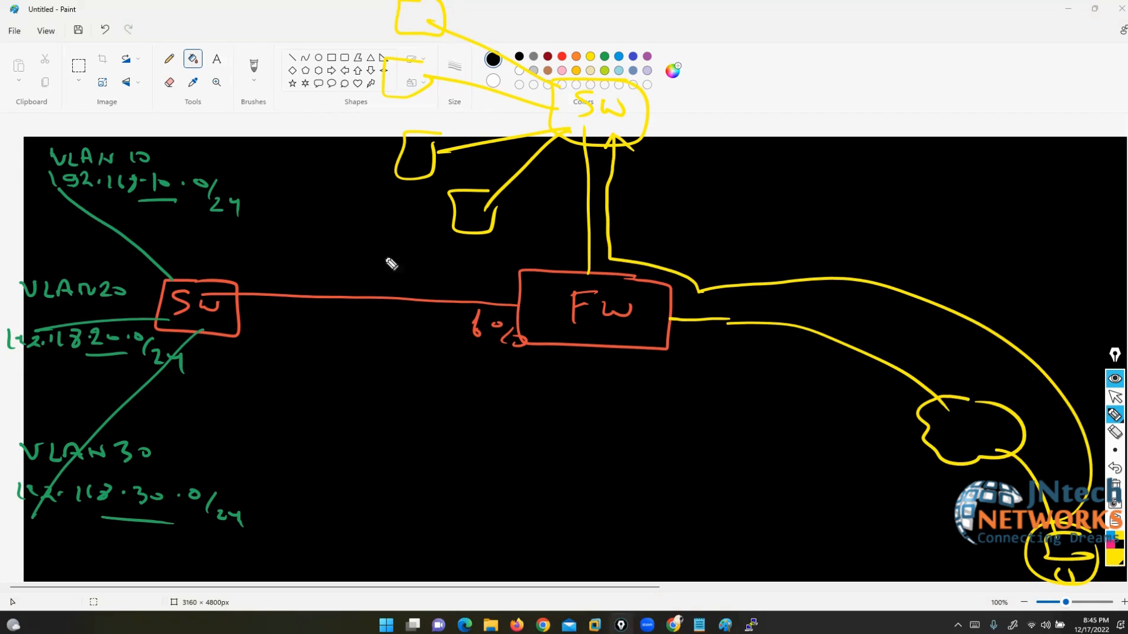
mouse_move(214, 104)
left_mouse_down()
mouse_move(479, 252)
mouse_move(534, 421)
mouse_move(515, 522)
left_mouse_up()
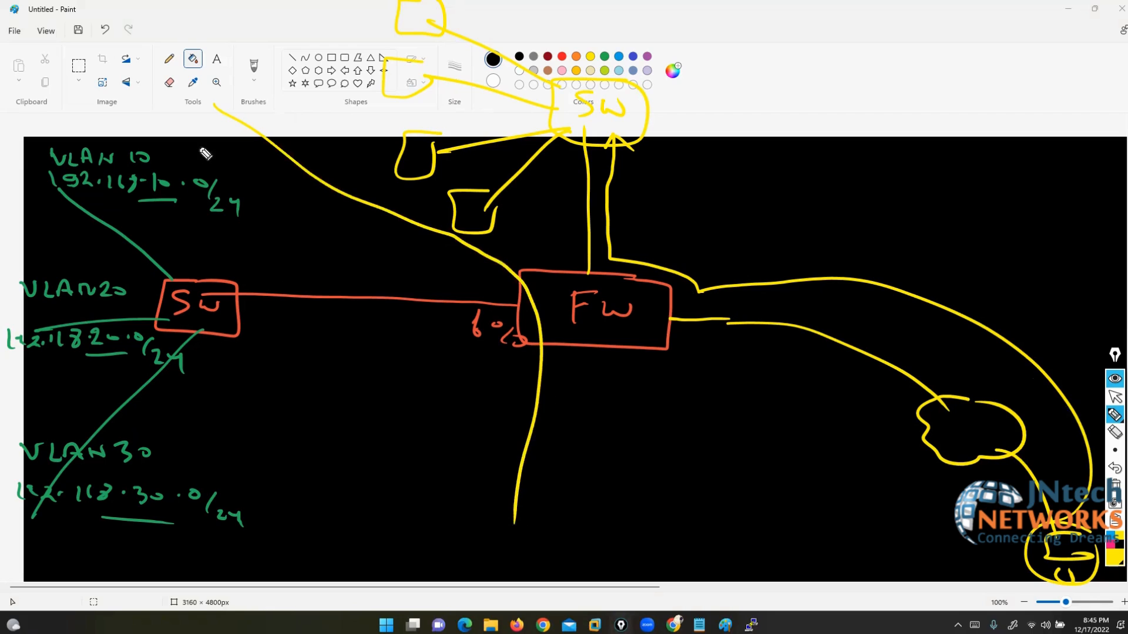
mouse_move(211, 103)
left_mouse_down()
mouse_move(7, 332)
mouse_move(103, 601)
mouse_move(458, 536)
mouse_move(509, 508)
left_mouse_up()
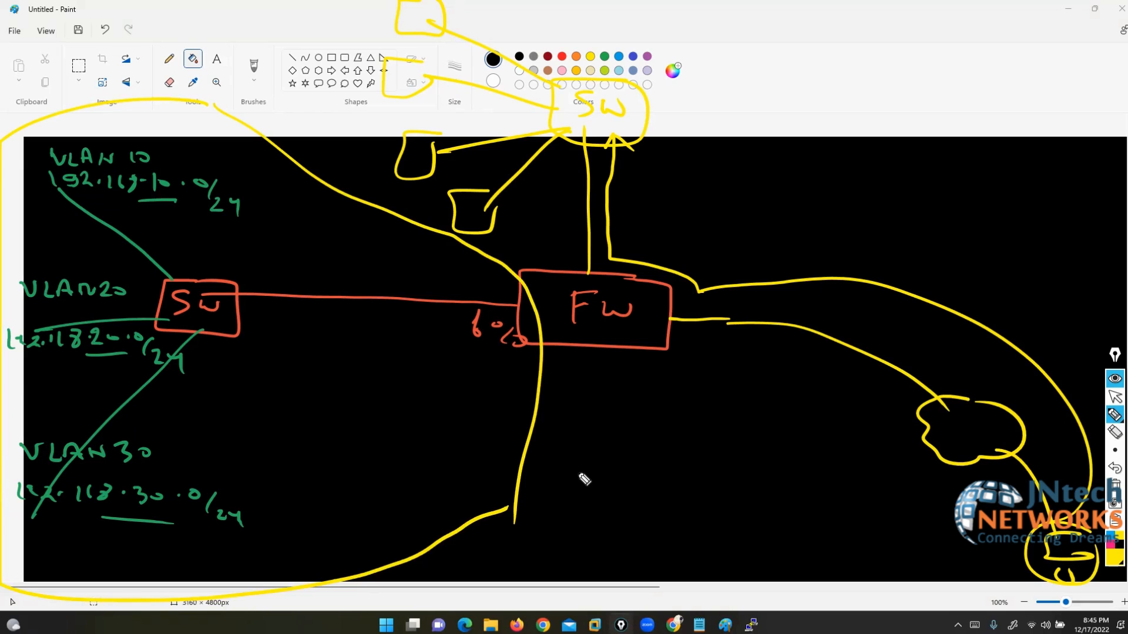
Step: Erase the stray yellow curves and the extra switch sketch, then turn off the pen
left_click(1114, 432)
left_click(327, 175)
left_click(381, 558)
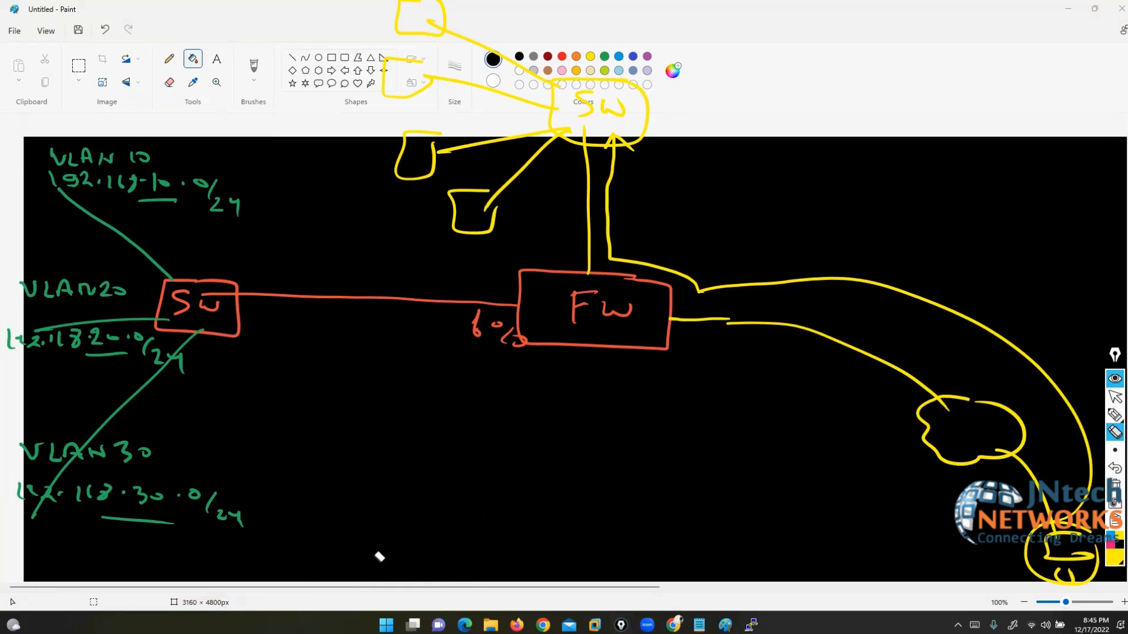
mouse_move(801, 293)
left_mouse_down()
mouse_move(644, 227)
mouse_move(517, 88)
mouse_move(474, 181)
mouse_move(539, 127)
mouse_move(588, 110)
left_mouse_up()
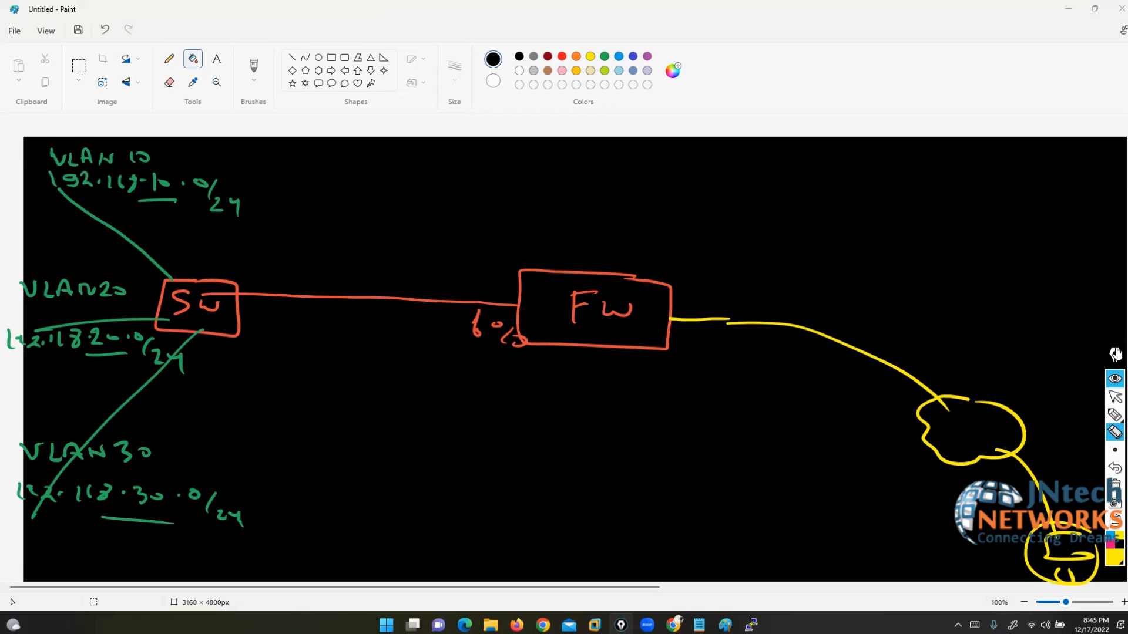
left_click(1115, 399)
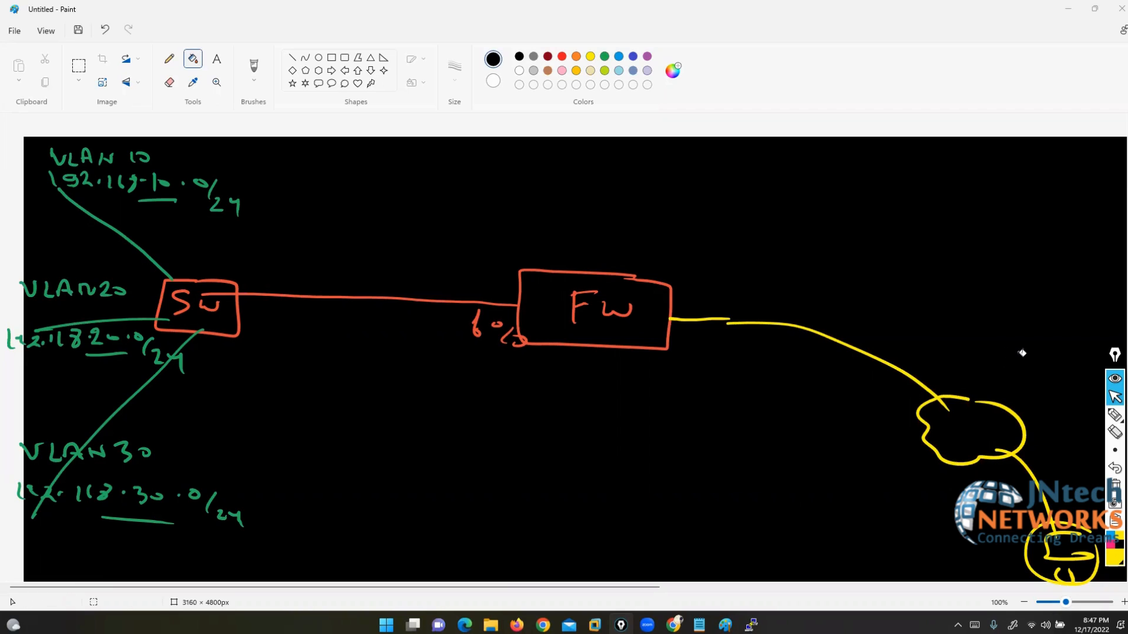
Step: Circle in yellow where the red link meets the FW box's left edge
left_click(1115, 415)
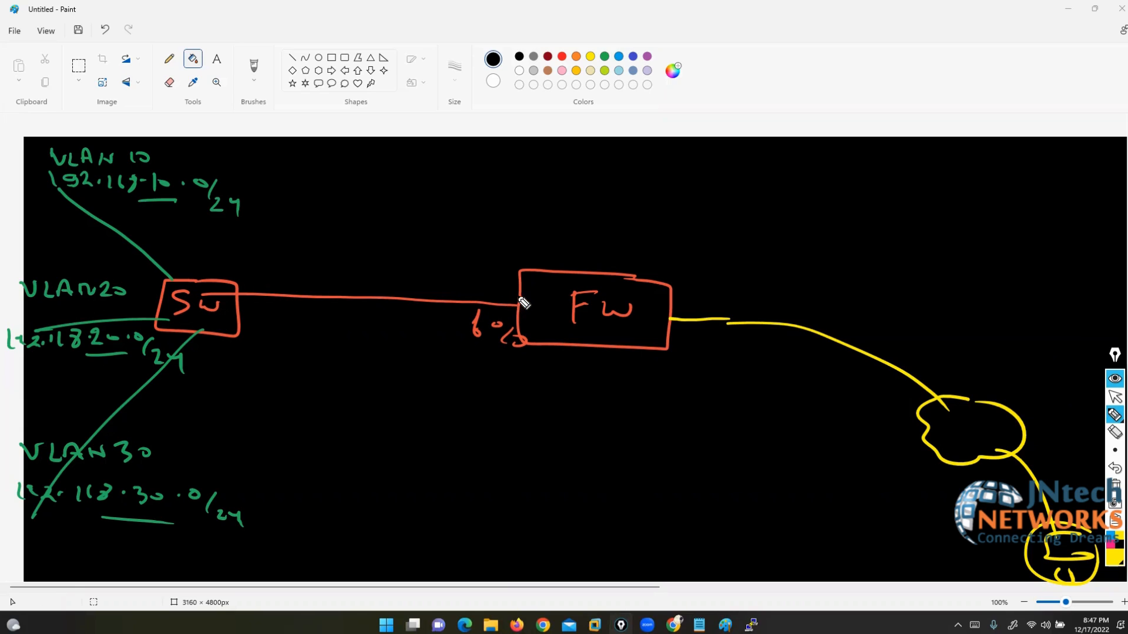
mouse_move(521, 300)
left_mouse_down()
mouse_move(498, 312)
mouse_move(519, 297)
left_mouse_up()
left_click(1115, 397)
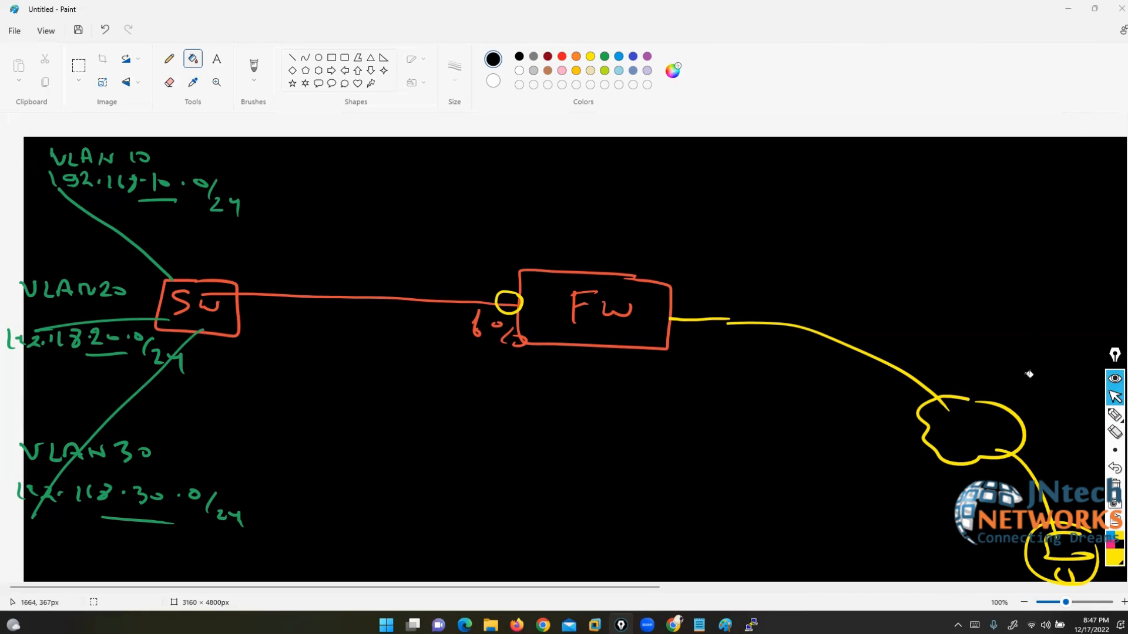
Step: Choose Paint's Text tool and start a size 26 bold text box near the canvas top
mouse_move(1116, 423)
left_click(195, 65)
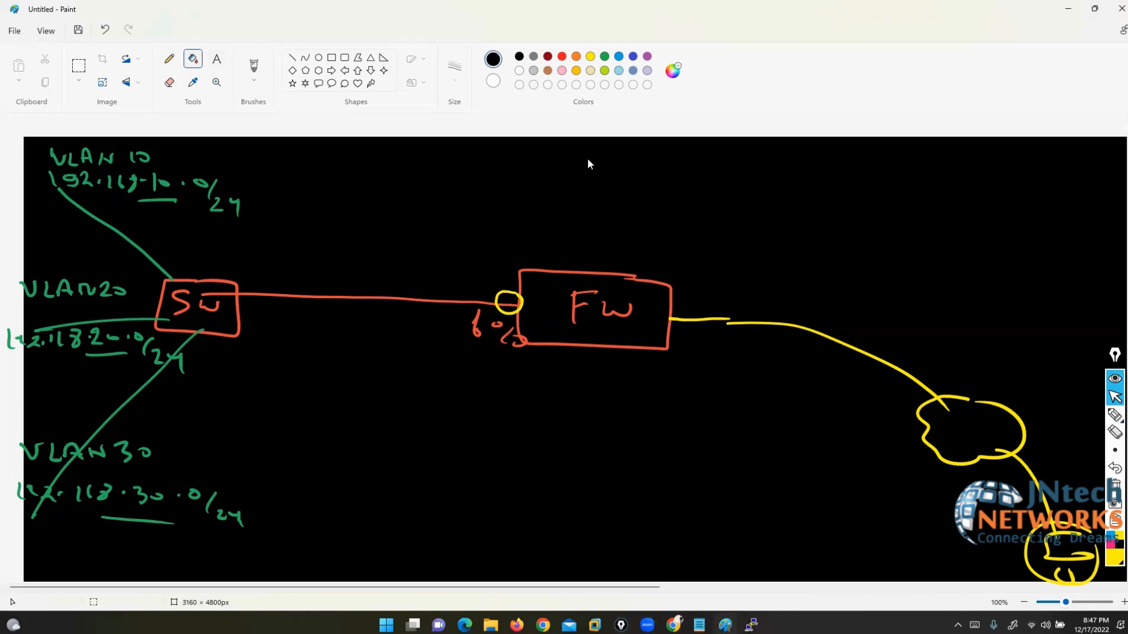
left_click(572, 148)
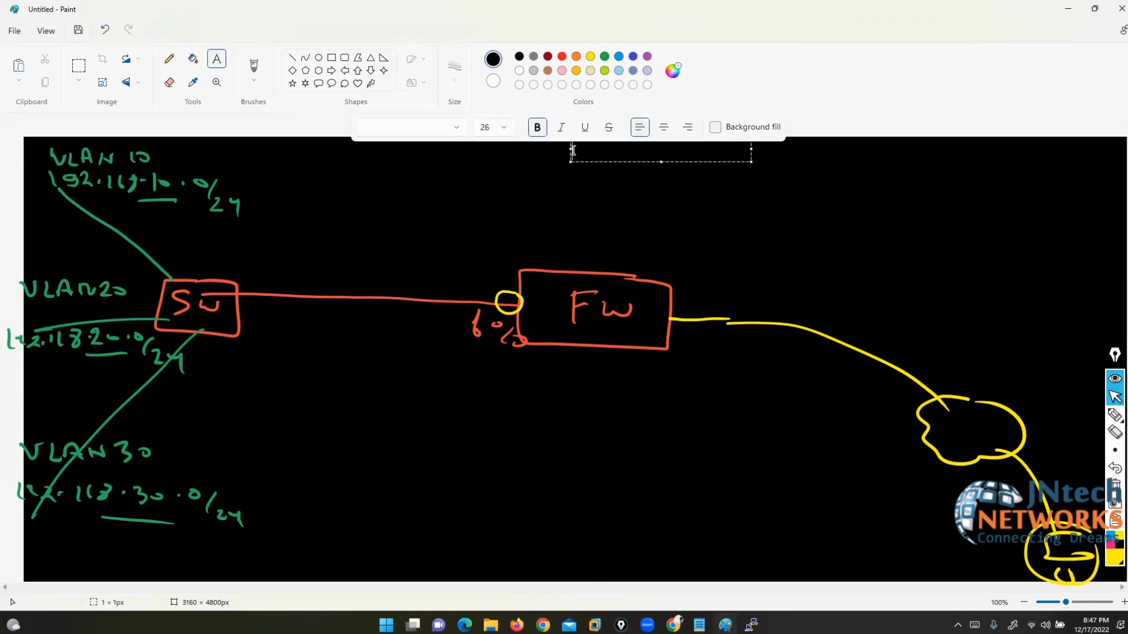
Step: In orange, type 'VLAN 10 192.168.10.1' in an enlarged text box at the top
left_click(576, 56)
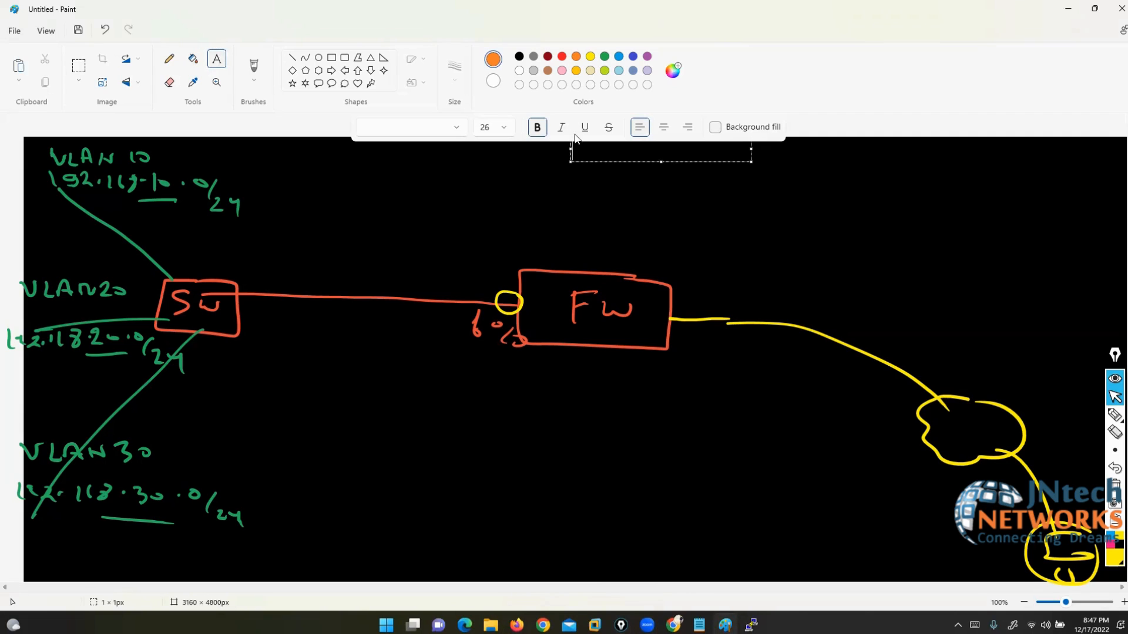
left_click(581, 171)
left_click(582, 154)
type("VL")
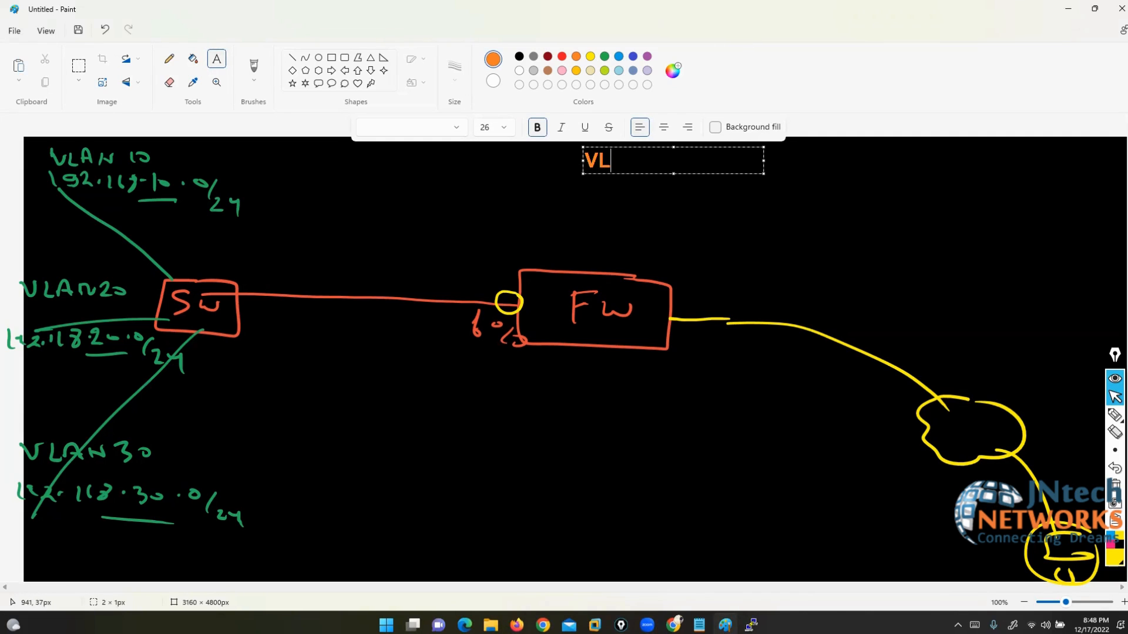
type("AN 10")
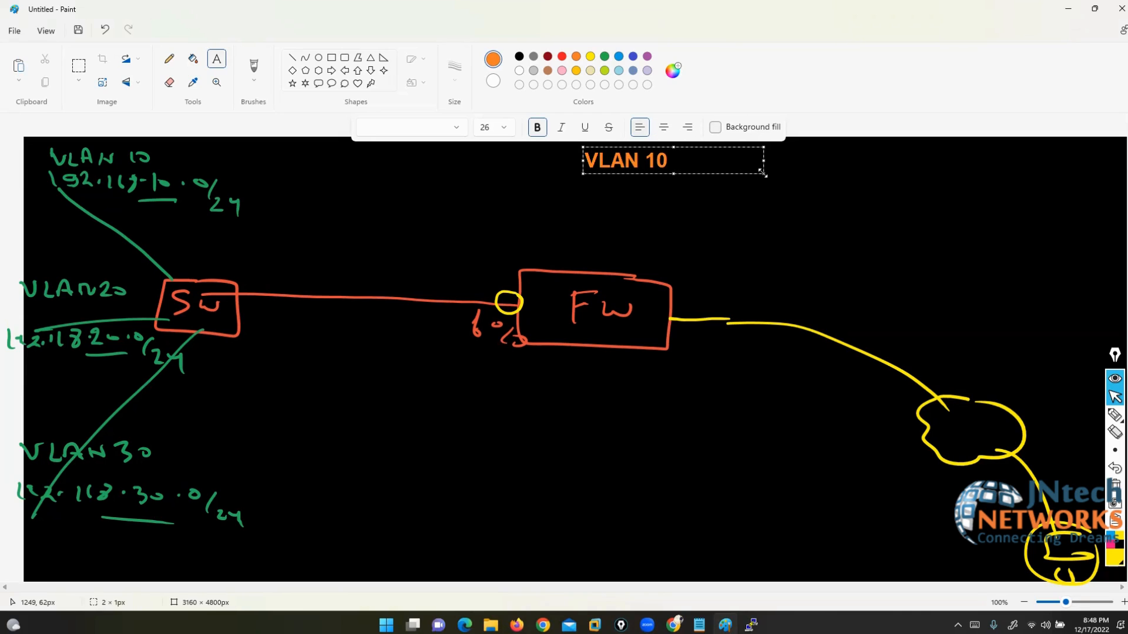
left_click_drag(762, 172, 916, 249)
type("192.168")
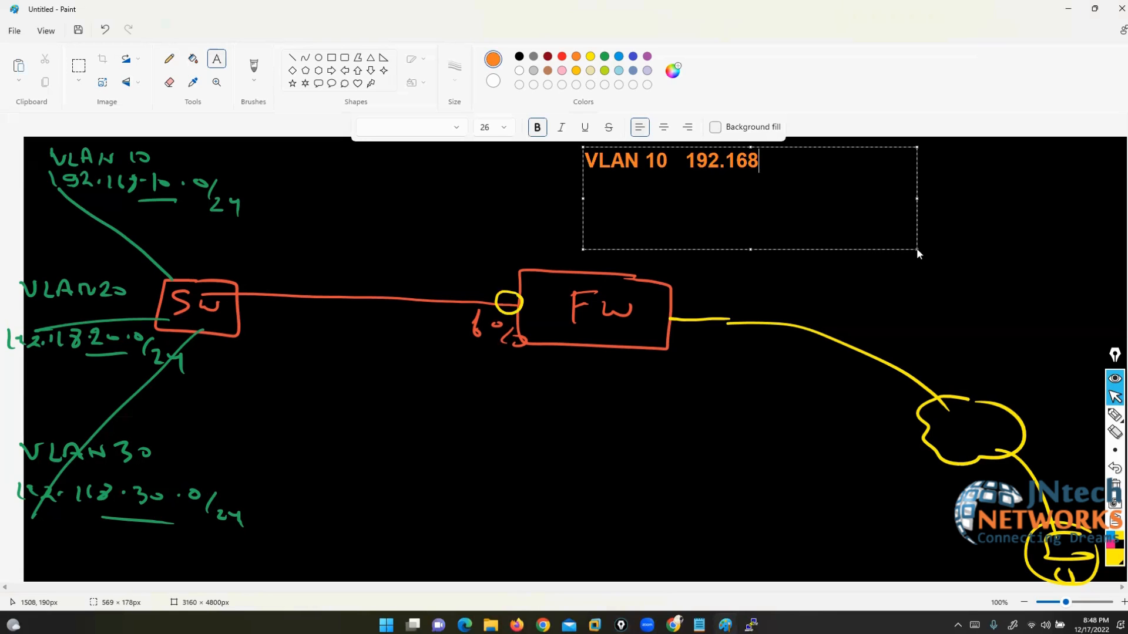
type(".10.1")
Step: Add lines 'VLAN 20 192.168.20.1' and 'VLAN 30 192.168.30.1', then commit the text
key("Return")
key("Return")
type("VLAN ")
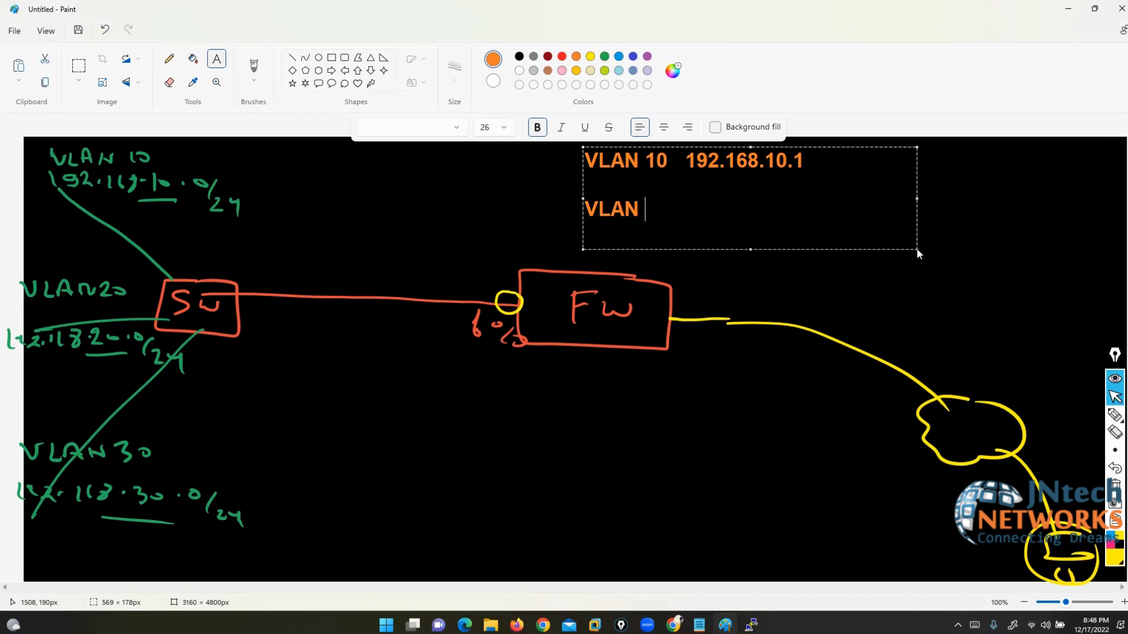
type("20    192.168.20.")
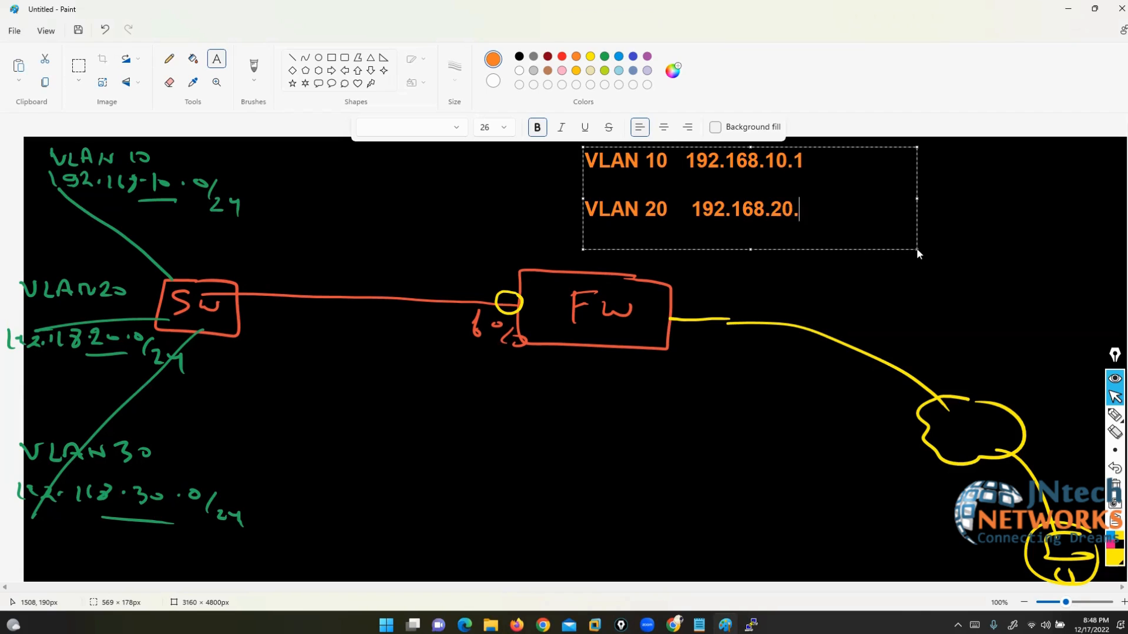
type("1")
key("Return")
key("Return")
type("VLAN ")
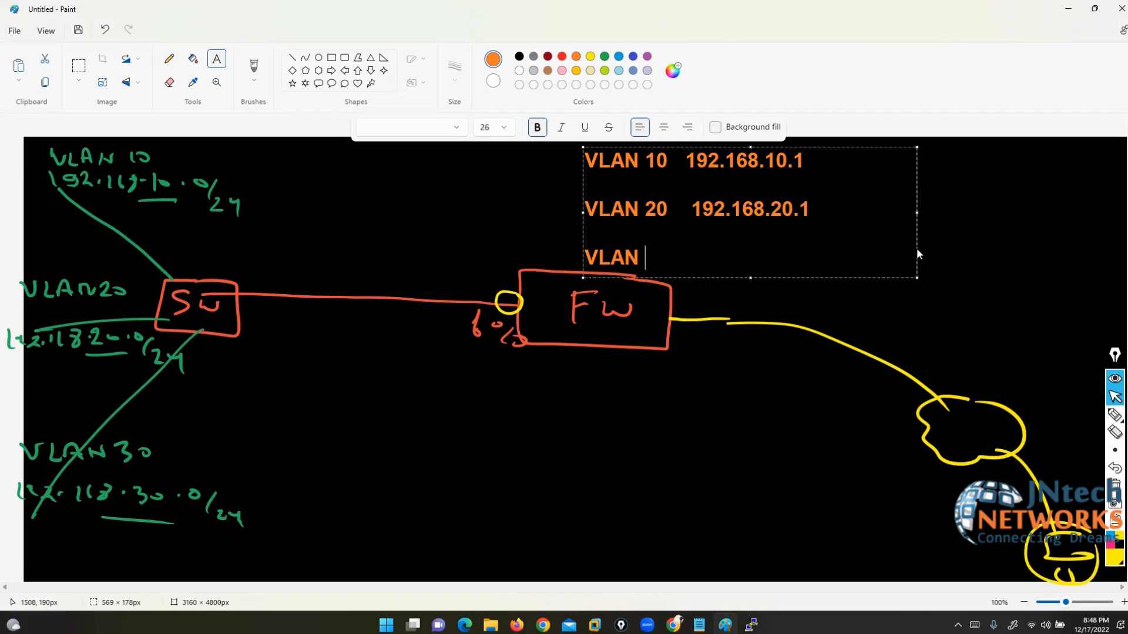
type("30.")
key("BackSpace")
key("BackSpace")
type("192.1")
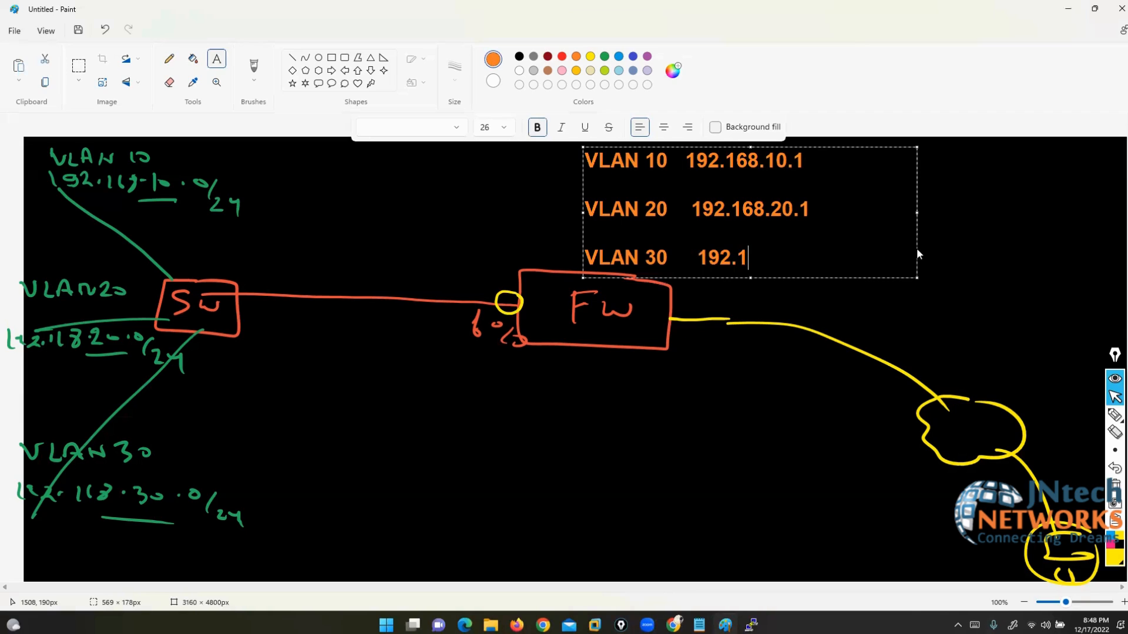
type("68.30.1")
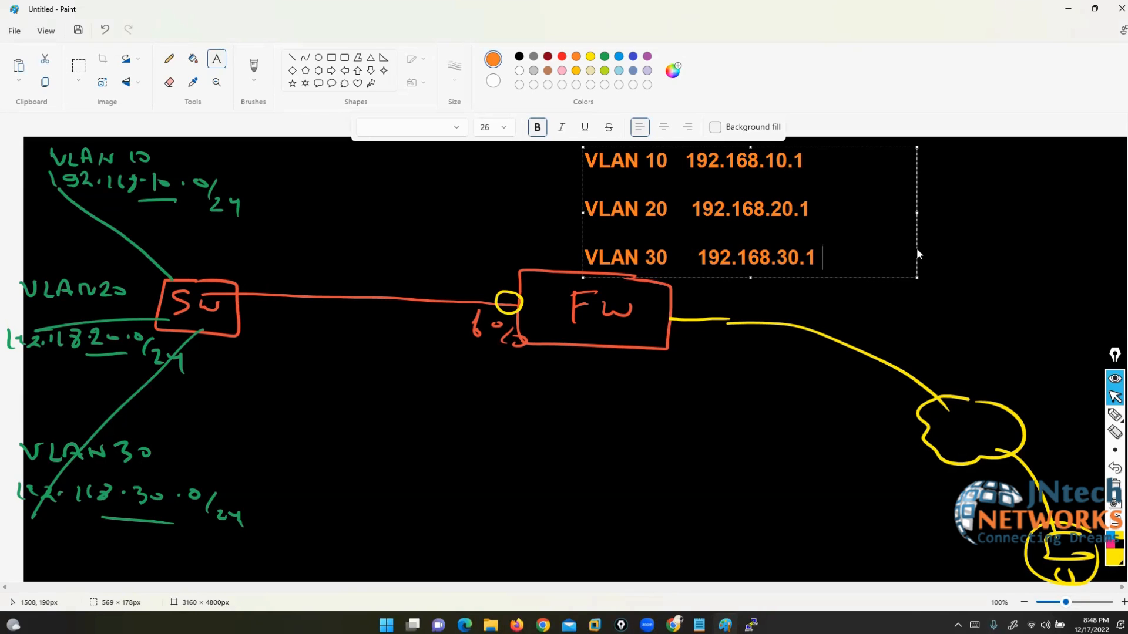
left_click(793, 421)
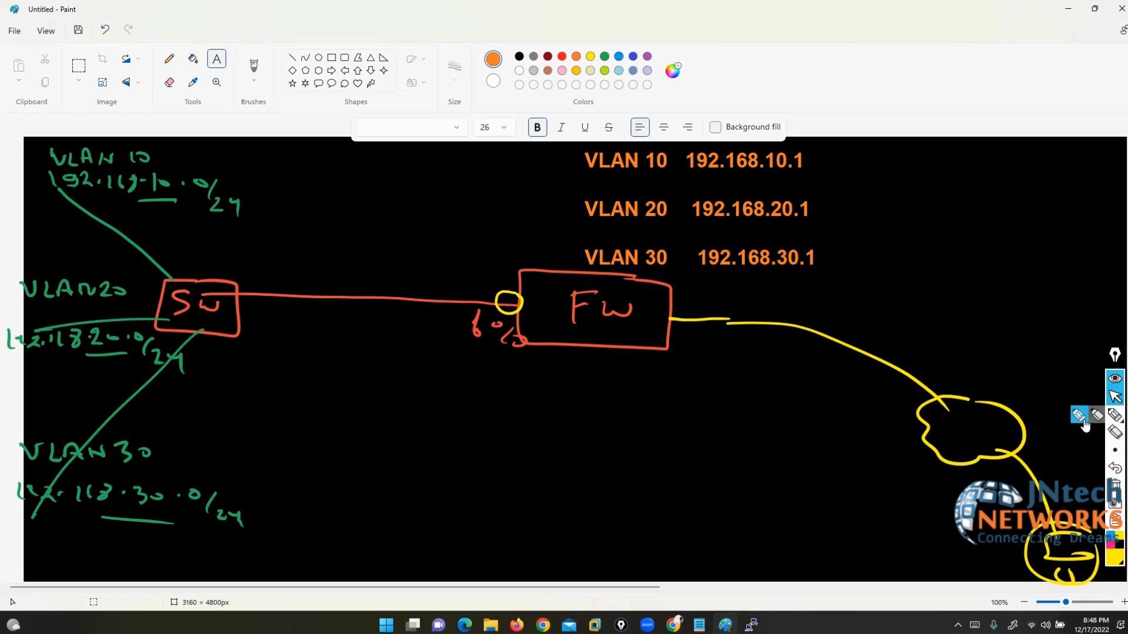
Step: Loop the VLAN 10, 20 and 30 handwritten notes in yellow highlighter
left_click(1084, 424)
mouse_move(163, 126)
left_mouse_down()
mouse_move(40, 123)
mouse_move(82, 242)
mouse_move(223, 159)
mouse_move(104, 136)
left_mouse_up()
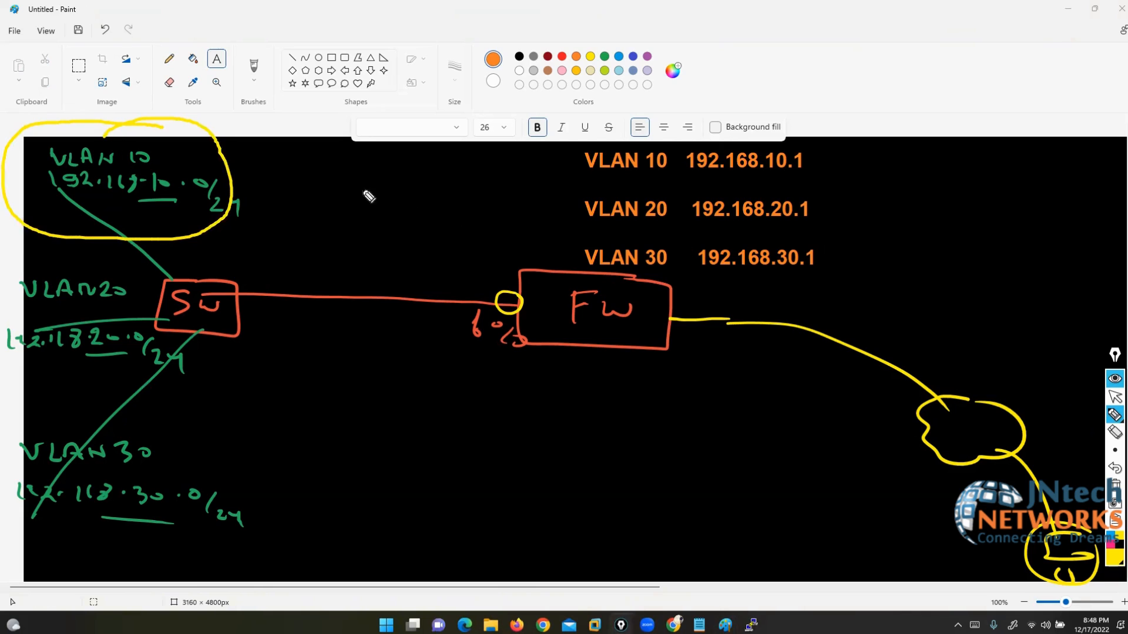
mouse_move(207, 191)
left_mouse_down()
mouse_move(526, 94)
mouse_move(711, 124)
mouse_move(726, 128)
mouse_move(719, 137)
left_mouse_up()
mouse_move(154, 288)
left_mouse_down()
mouse_move(52, 269)
mouse_move(47, 376)
mouse_move(180, 312)
mouse_move(470, 238)
mouse_move(699, 223)
left_mouse_up()
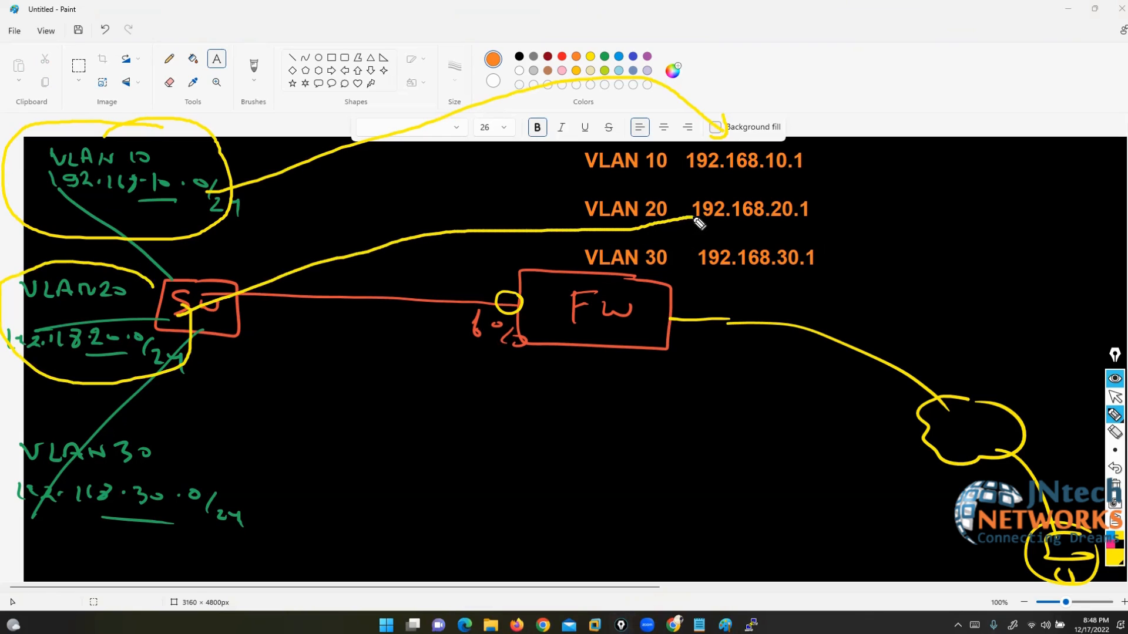
mouse_move(173, 443)
left_mouse_down()
mouse_move(13, 520)
mouse_move(232, 467)
left_mouse_up()
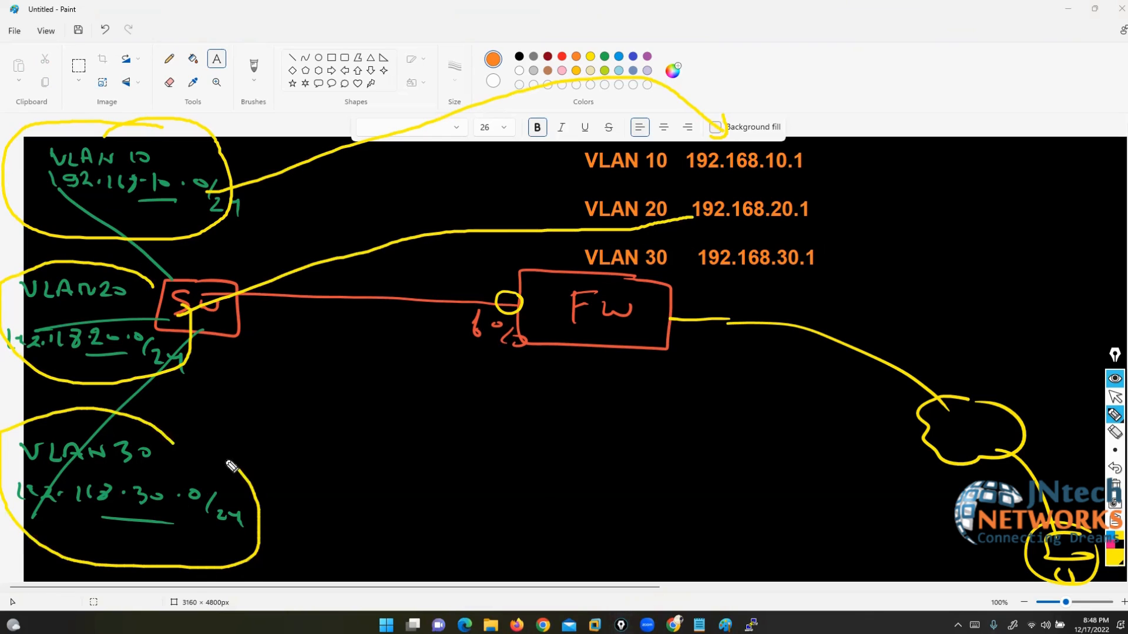
mouse_move(179, 508)
left_mouse_down()
mouse_move(557, 266)
mouse_move(696, 266)
left_mouse_up()
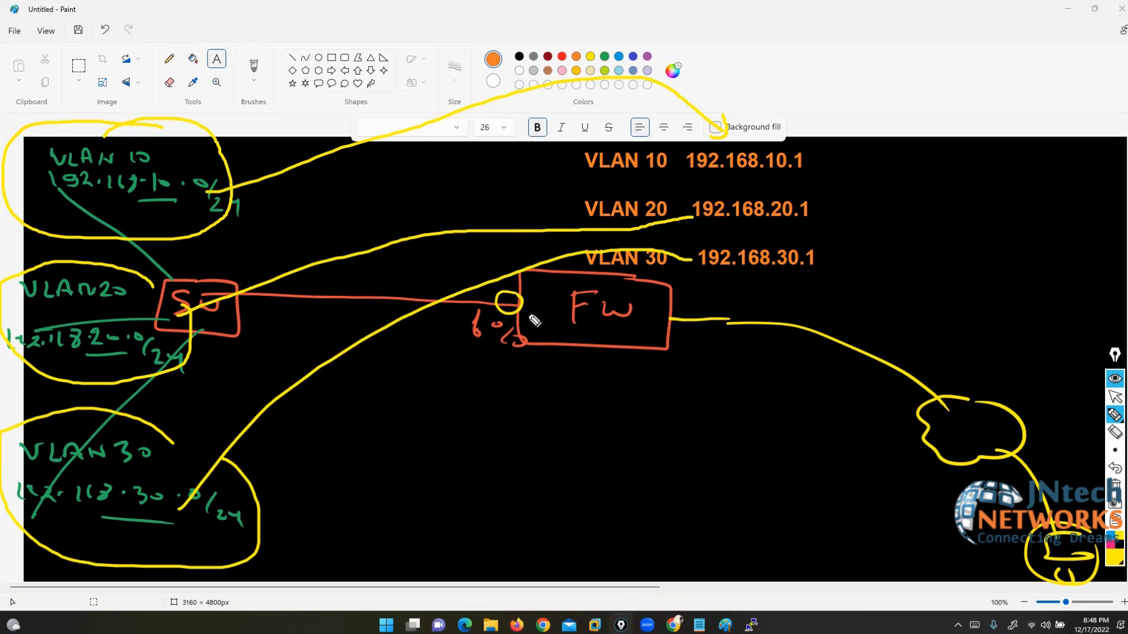
left_click_drag(522, 304, 554, 301)
Step: Erase the stray yellow connecting lines and circle the link's end at SW
left_click(1114, 434)
mouse_move(290, 109)
left_mouse_down()
mouse_move(365, 277)
mouse_move(333, 389)
left_mouse_up()
left_click(1118, 417)
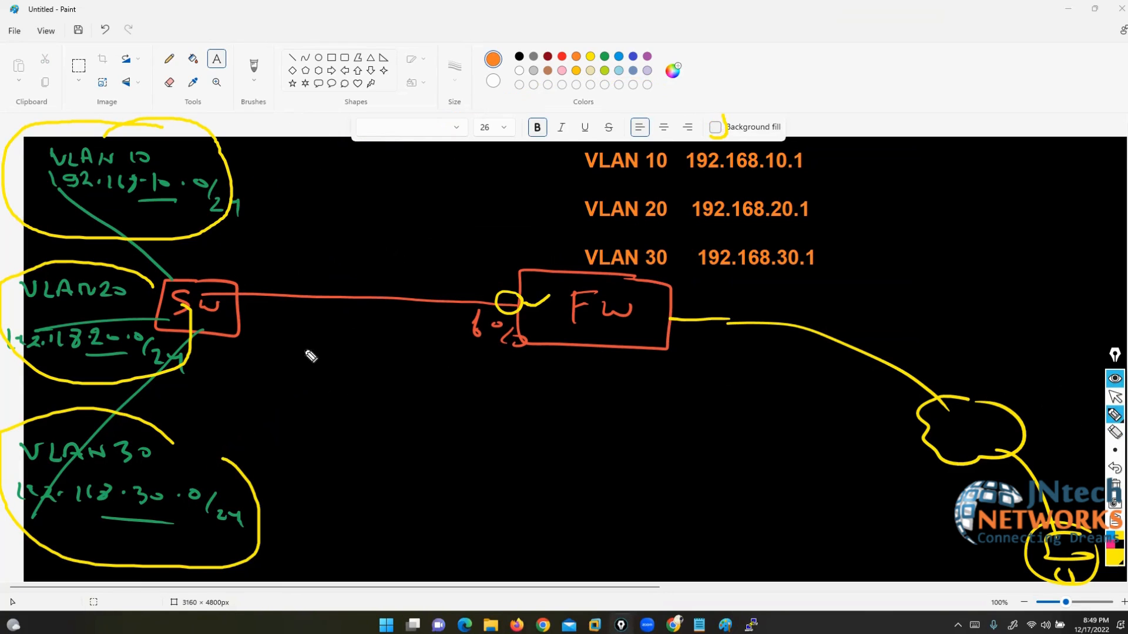
mouse_move(245, 292)
left_mouse_down()
mouse_move(265, 305)
mouse_move(254, 283)
mouse_move(244, 290)
left_mouse_up()
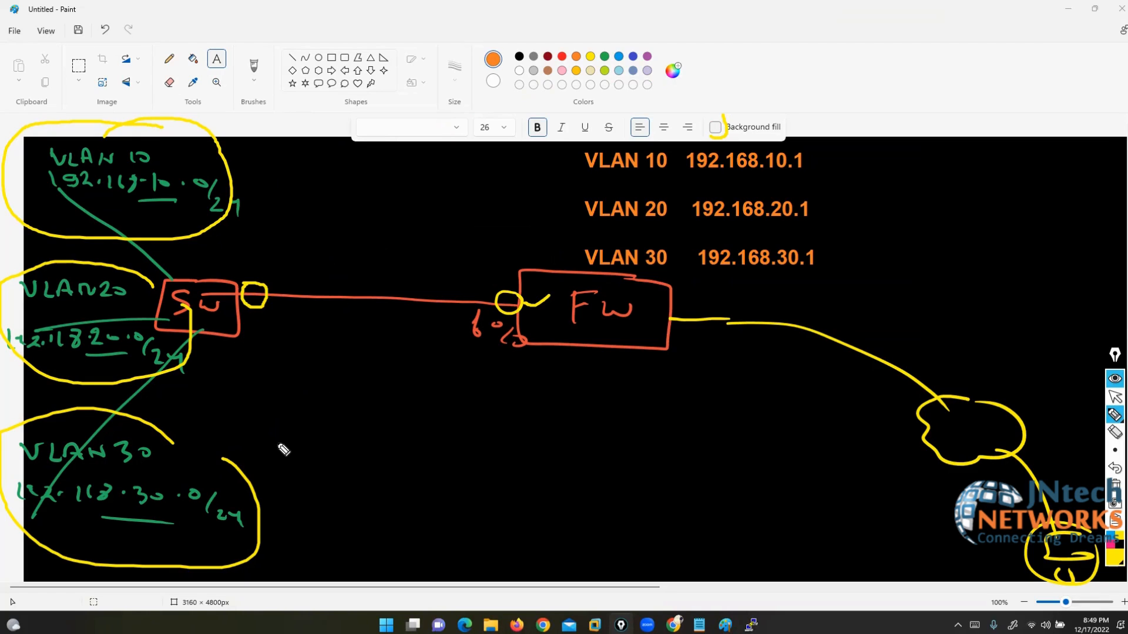
Step: Place the text 'TRUNK' just above the red link beside the SW box
left_click(1115, 397)
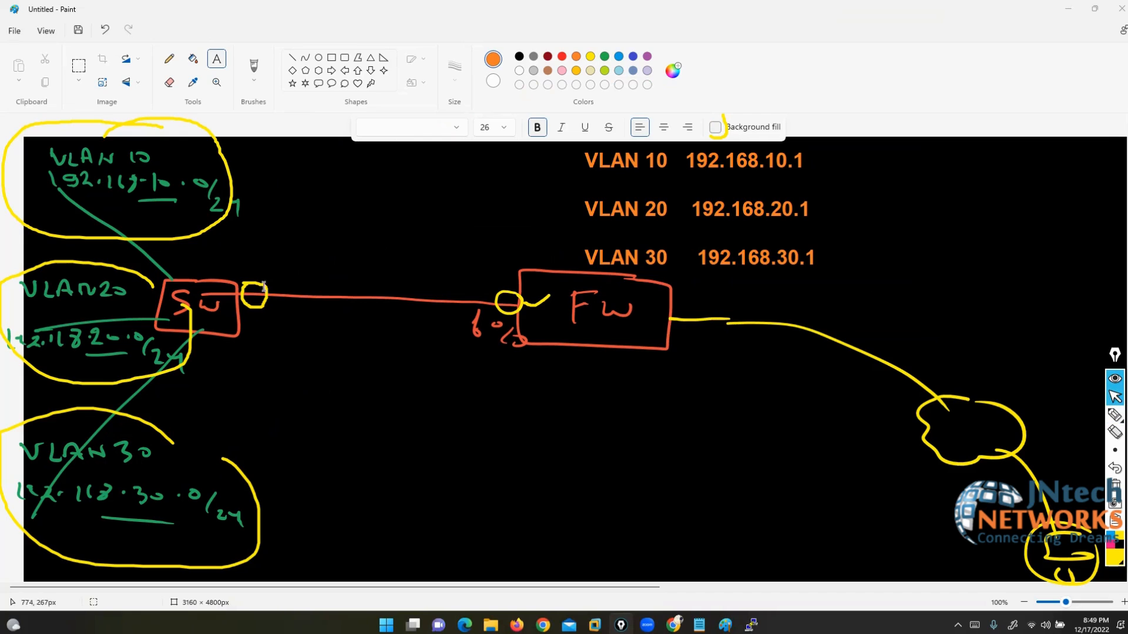
left_click(256, 263)
type("TRUNK")
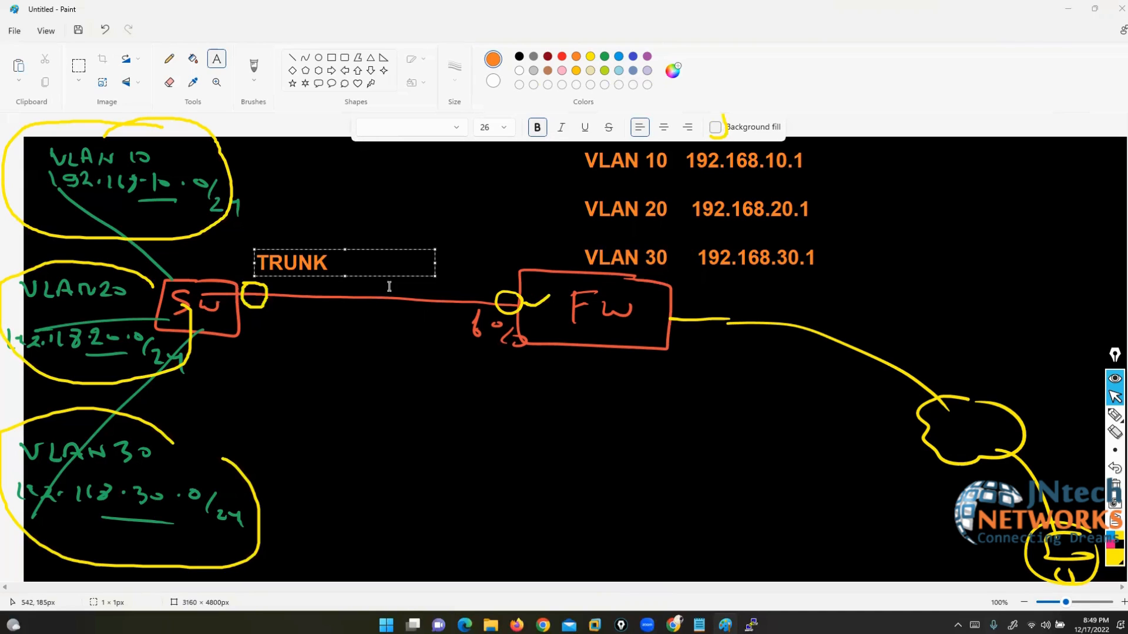
left_click(346, 271)
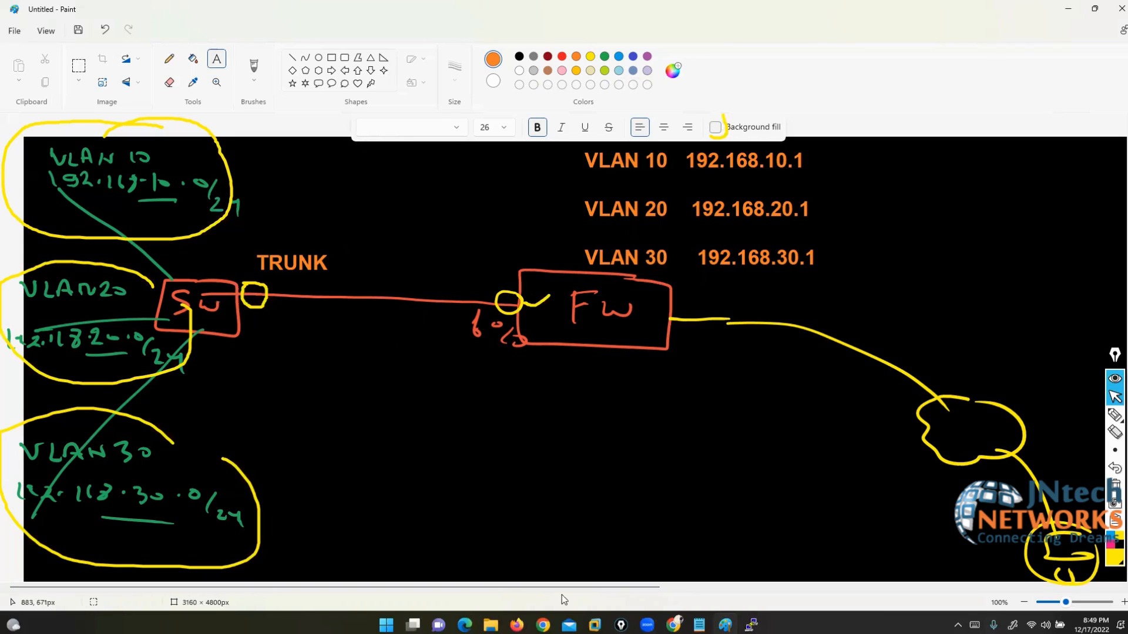
Step: Clear the ink and log back into FortiGate as admin
left_click(516, 625)
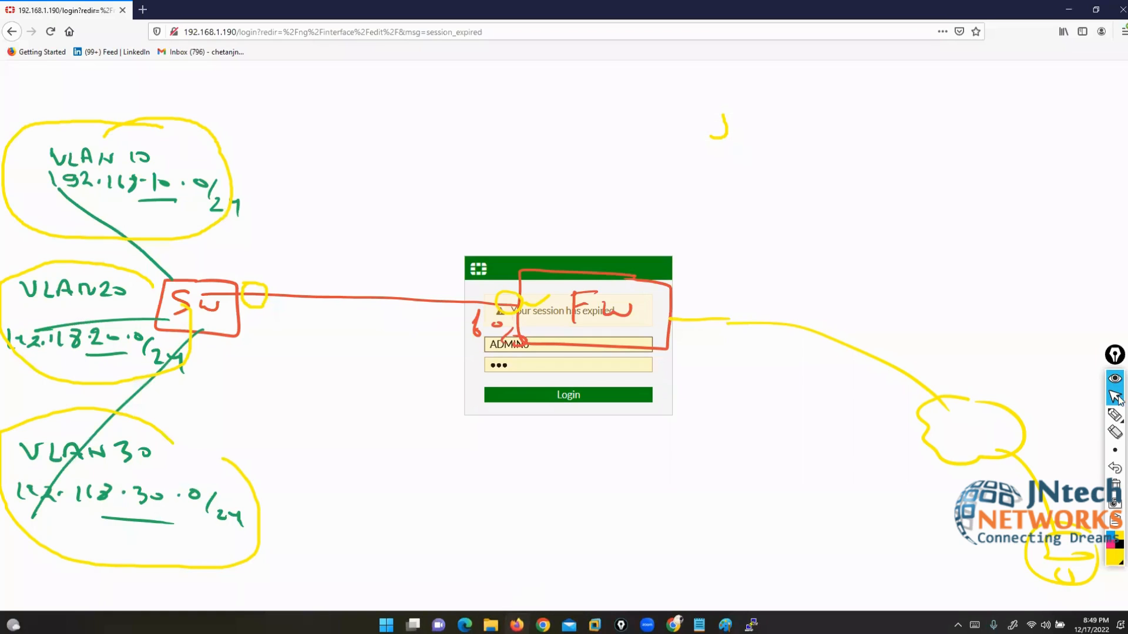
left_click(1114, 485)
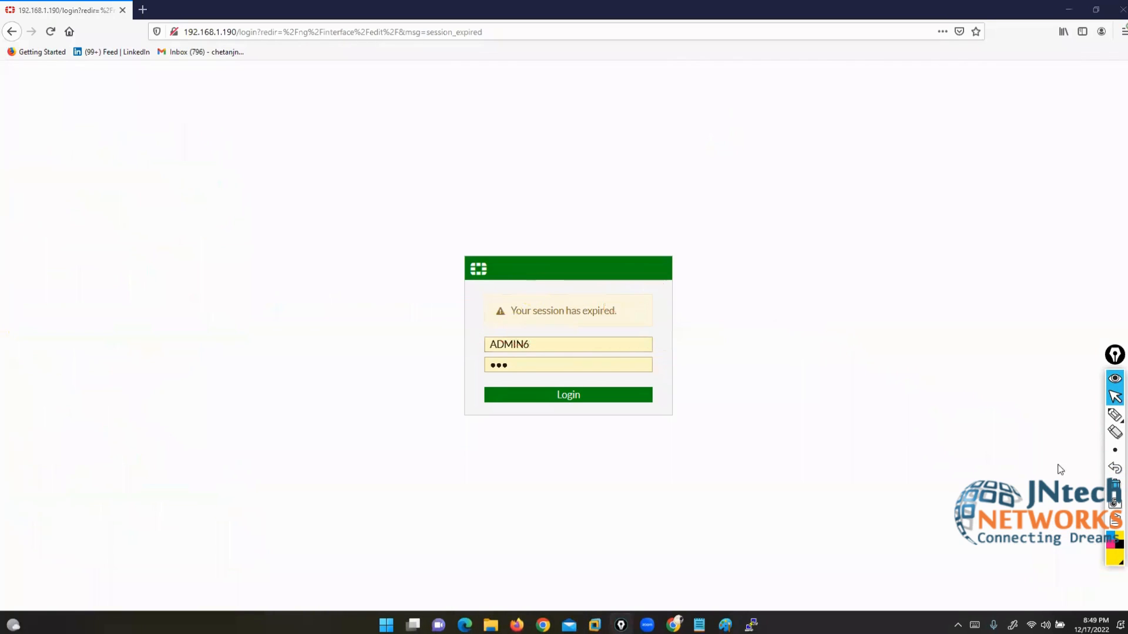
double_click(538, 346)
type("a")
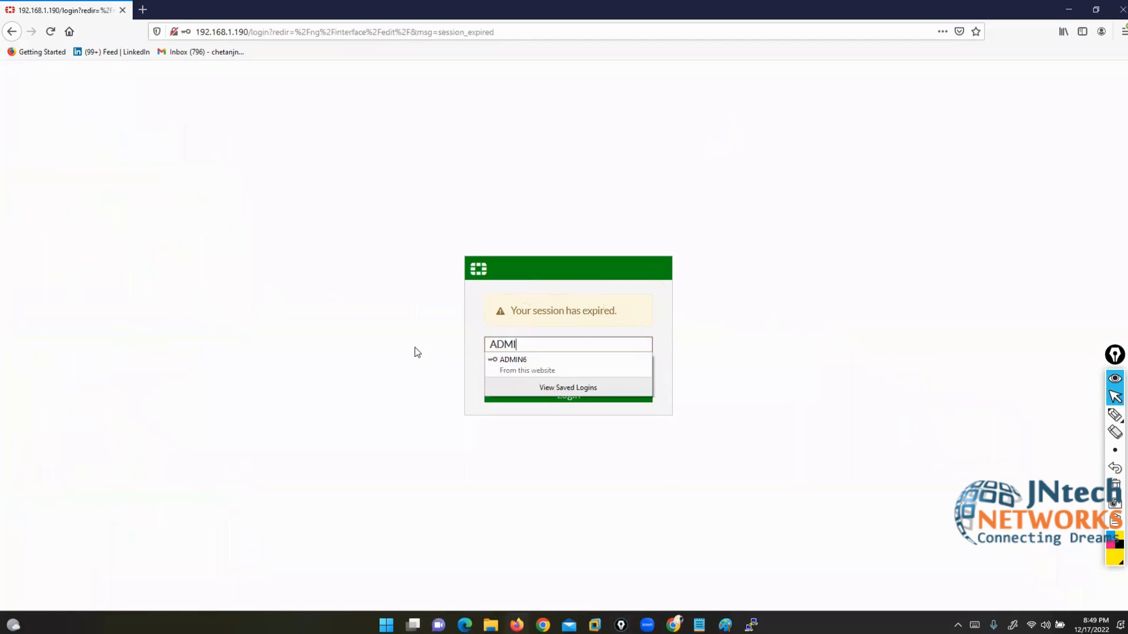
type("dmin")
key("Return")
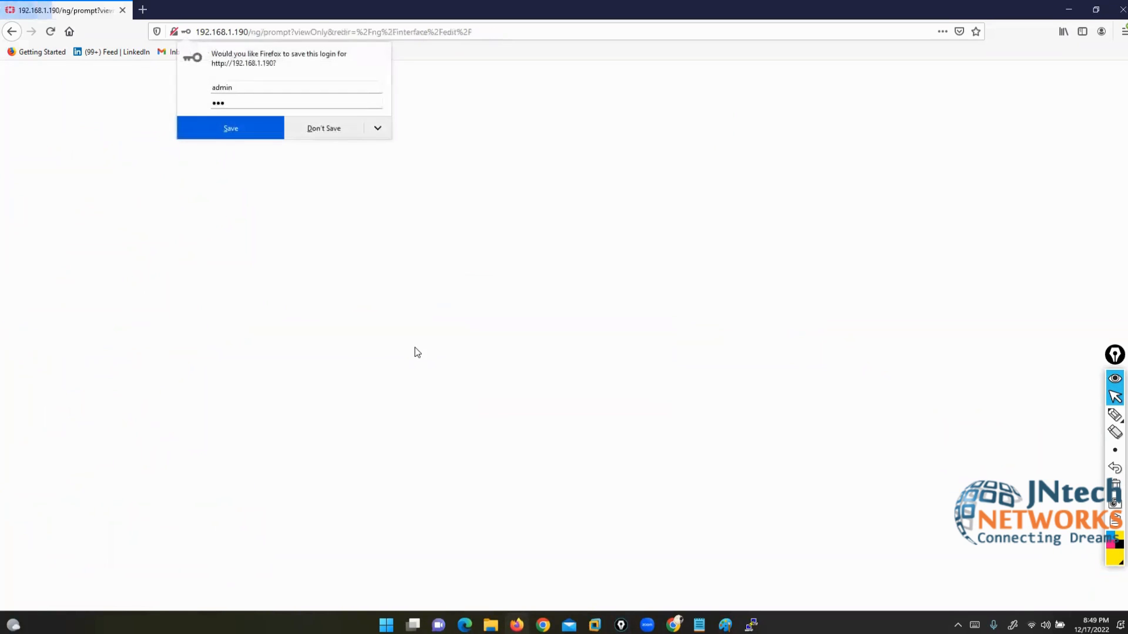
Step: Dismiss the save-login, setup and version prompts, then select port3 and port4 under Network > Interfaces
left_click(317, 131)
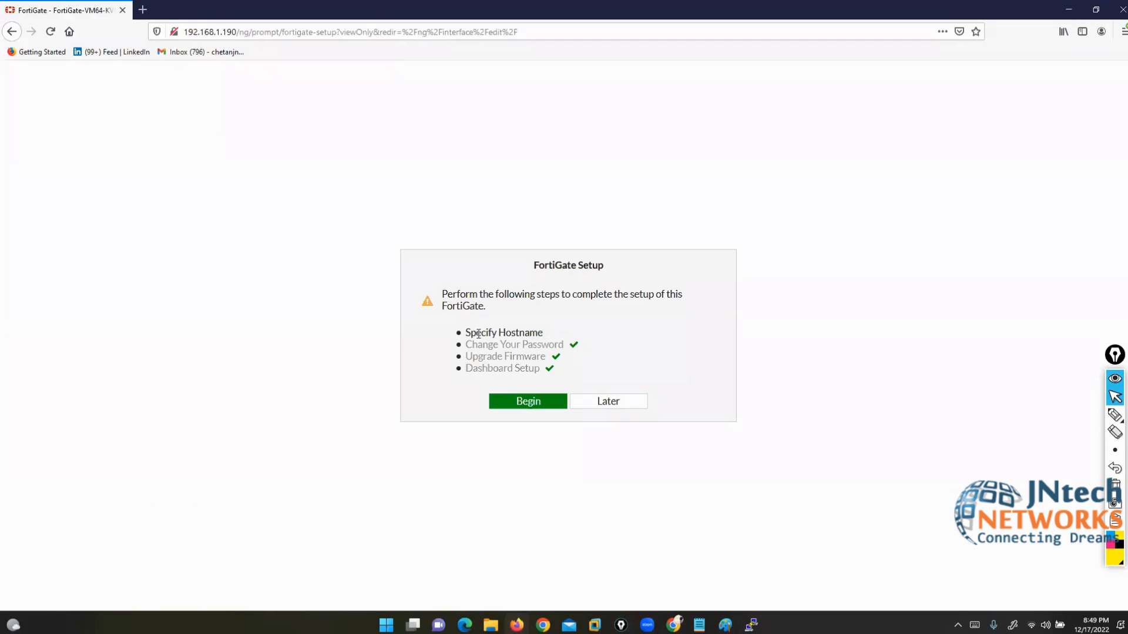
left_click(597, 402)
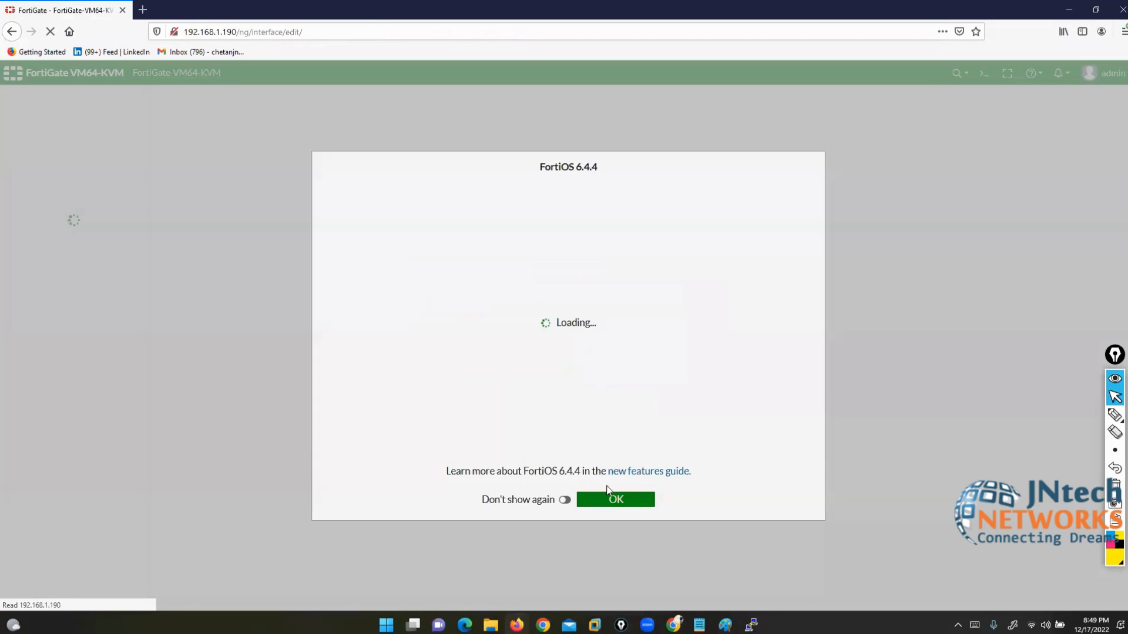
left_click(615, 500)
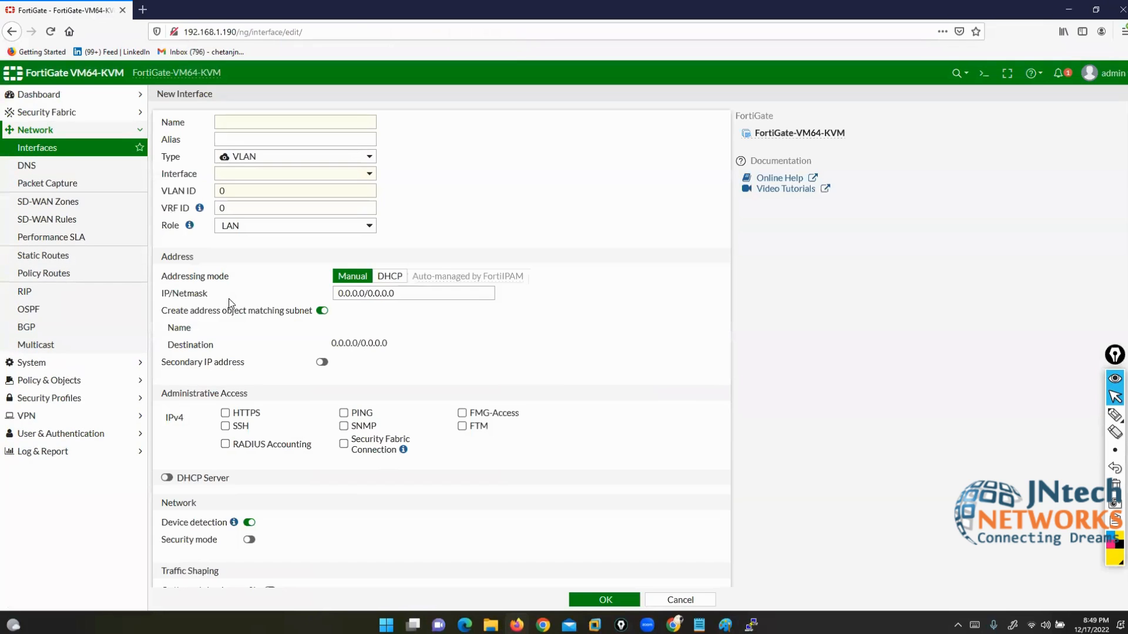
left_click(25, 150)
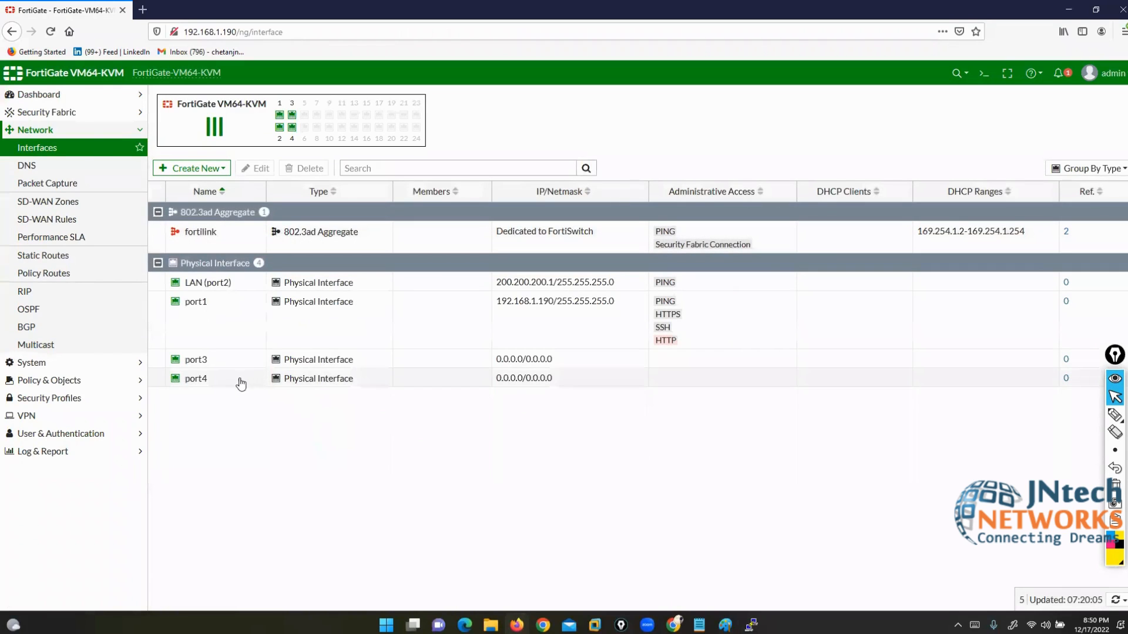
left_click(210, 361)
left_click(214, 379)
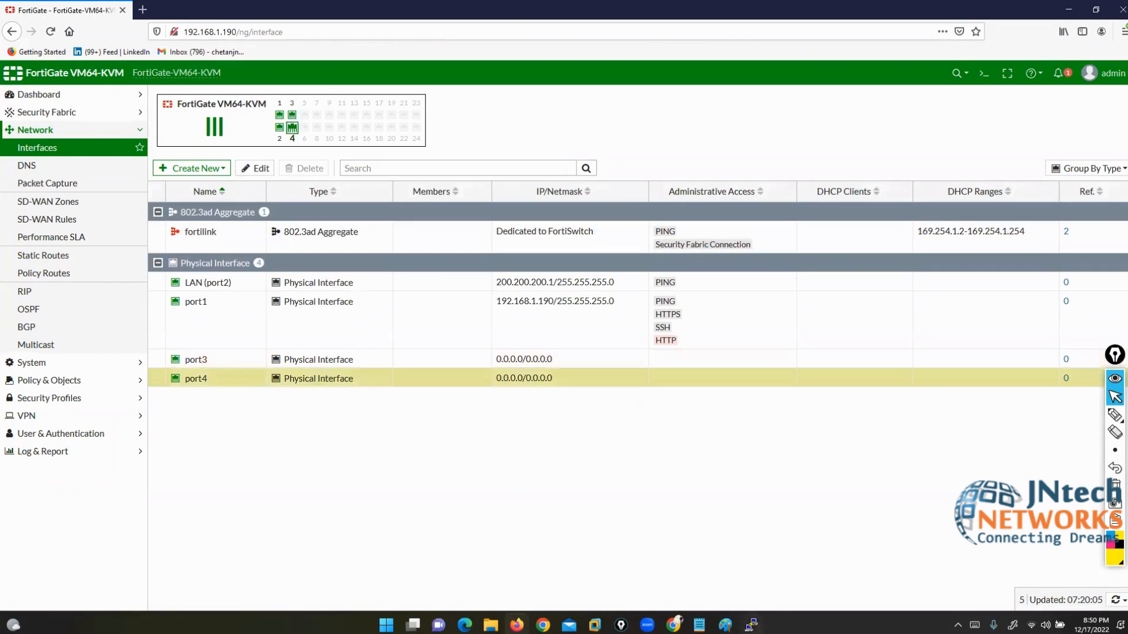
Step: Review the VLAN diagram in Paint, then back in FortiGate clear the ink and open Create New
left_click(726, 625)
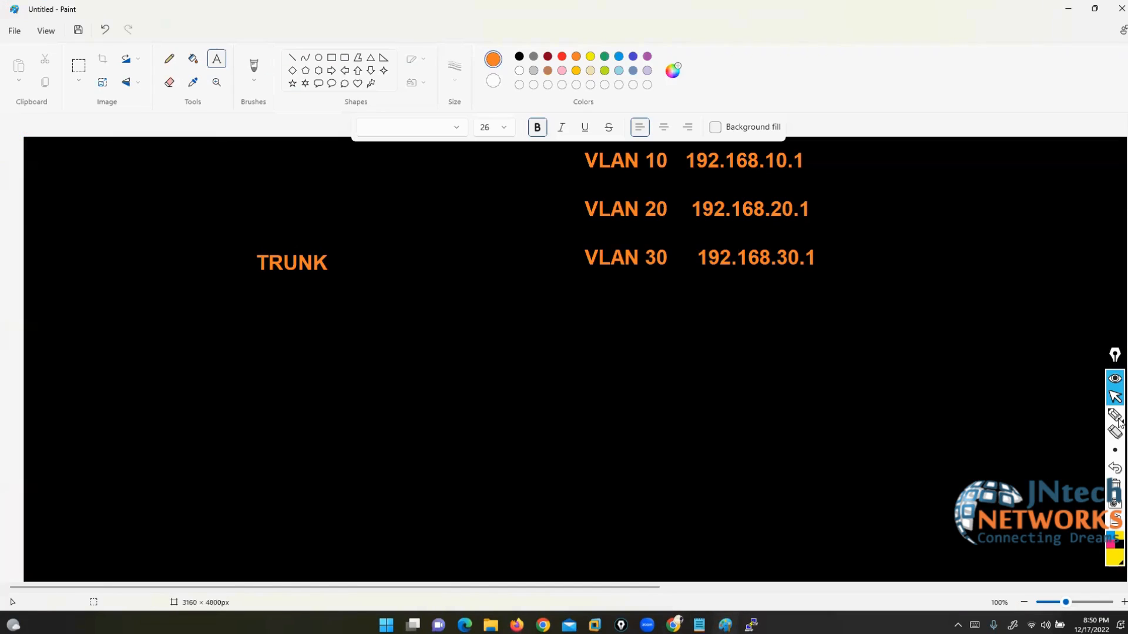
left_click(1115, 469)
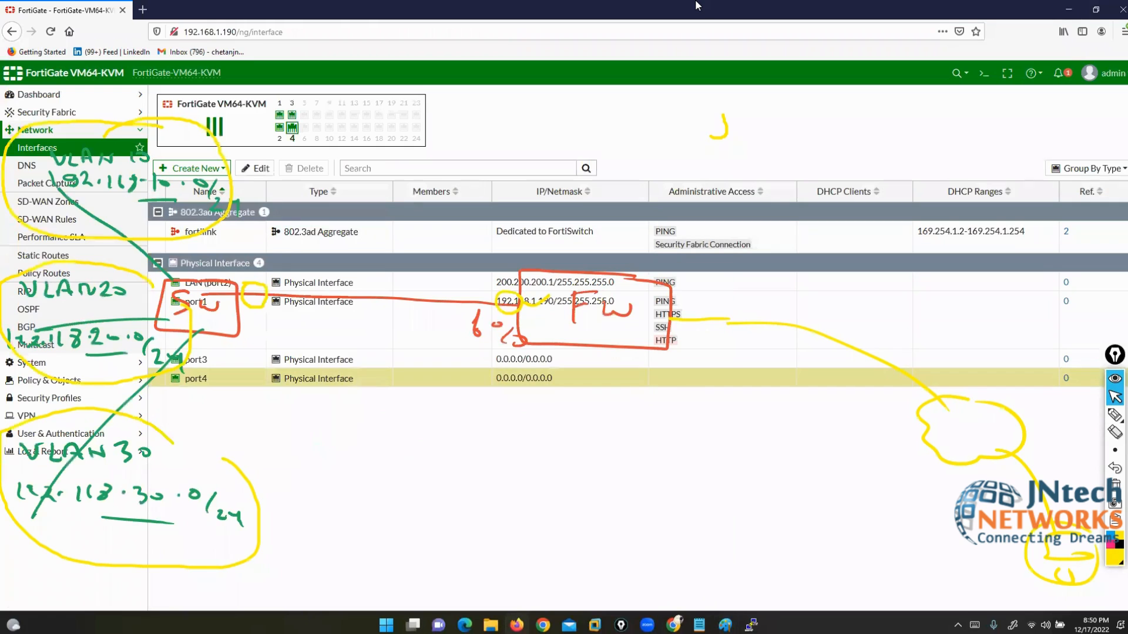
left_click(1068, 8)
left_click(1115, 485)
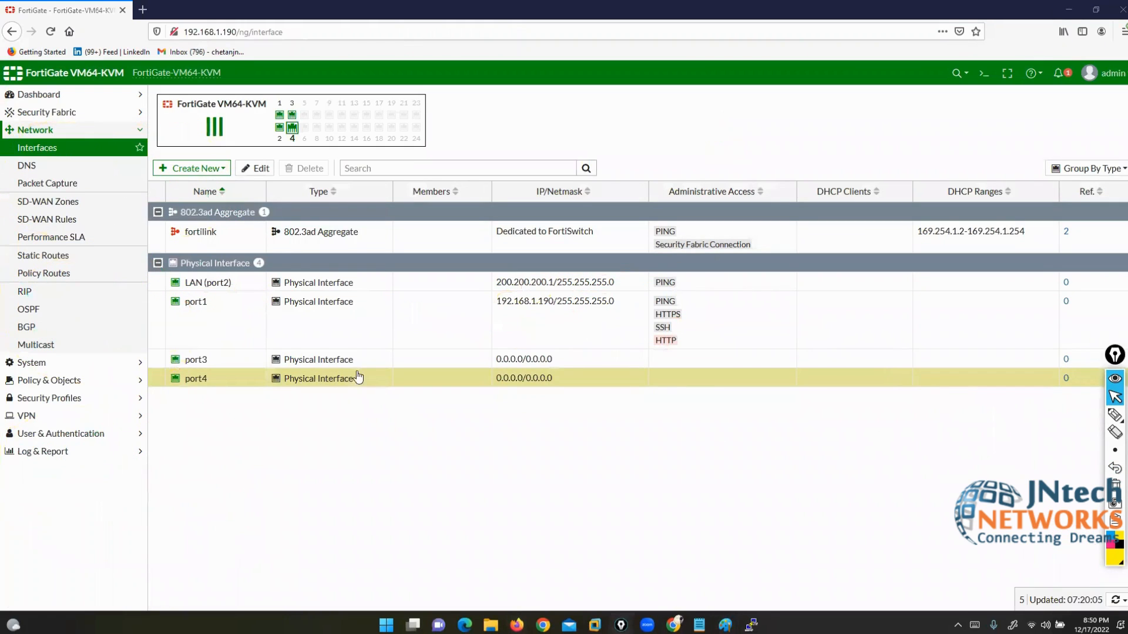
left_click(205, 169)
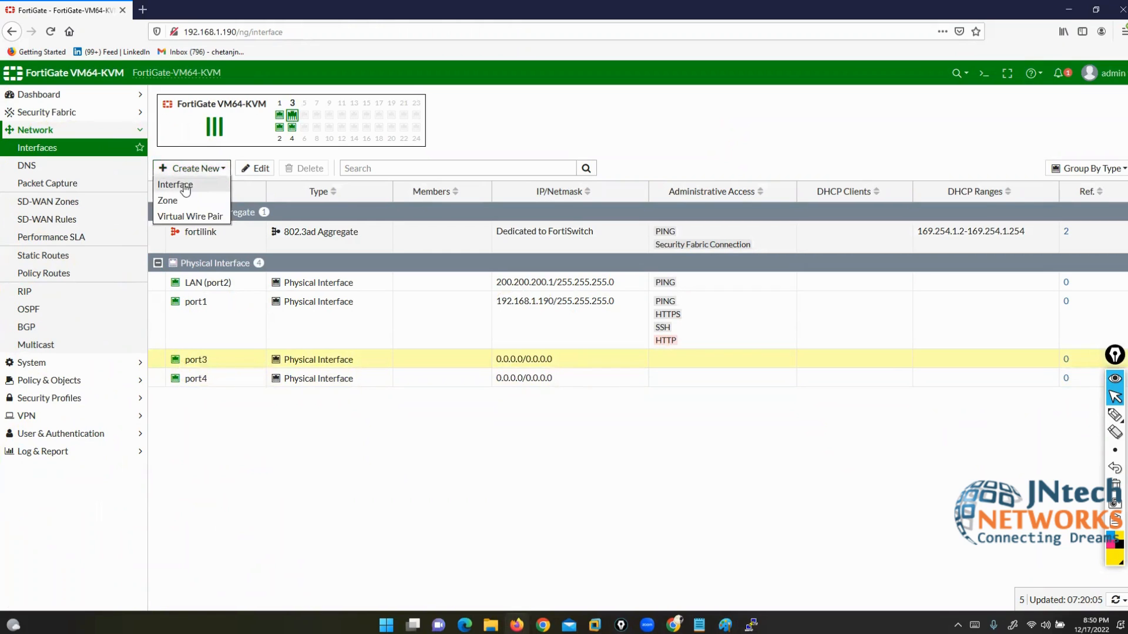
Step: Start a new interface named VLAN10 with alias FORMKT
left_click(184, 186)
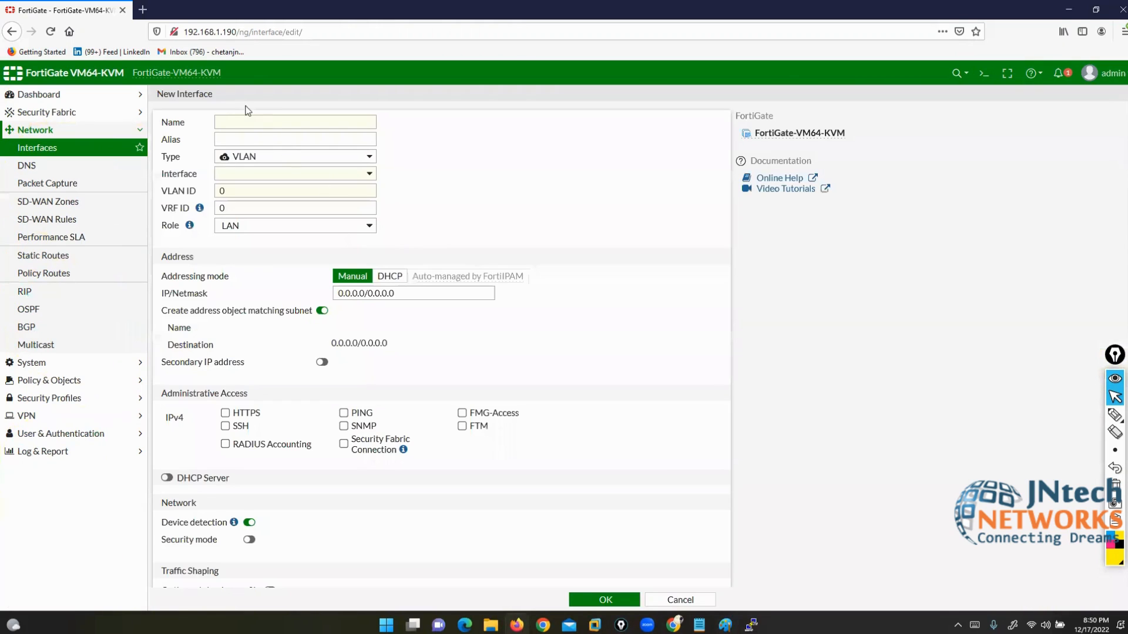
left_click(245, 120)
type("v")
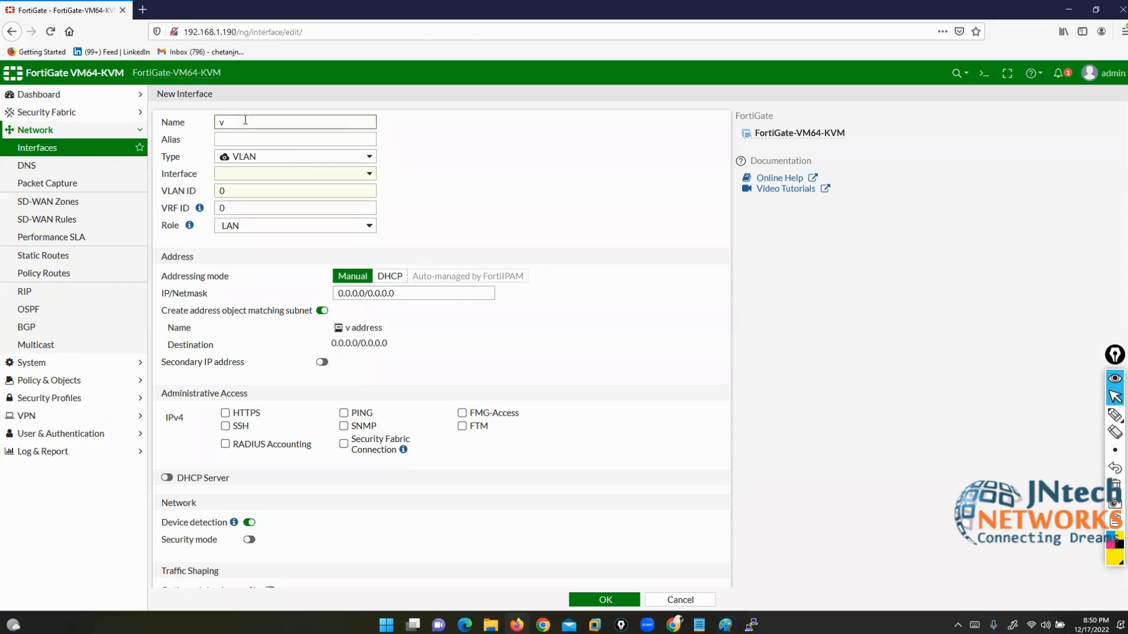
key("BackSpace")
type("VLAN10")
key("Tab")
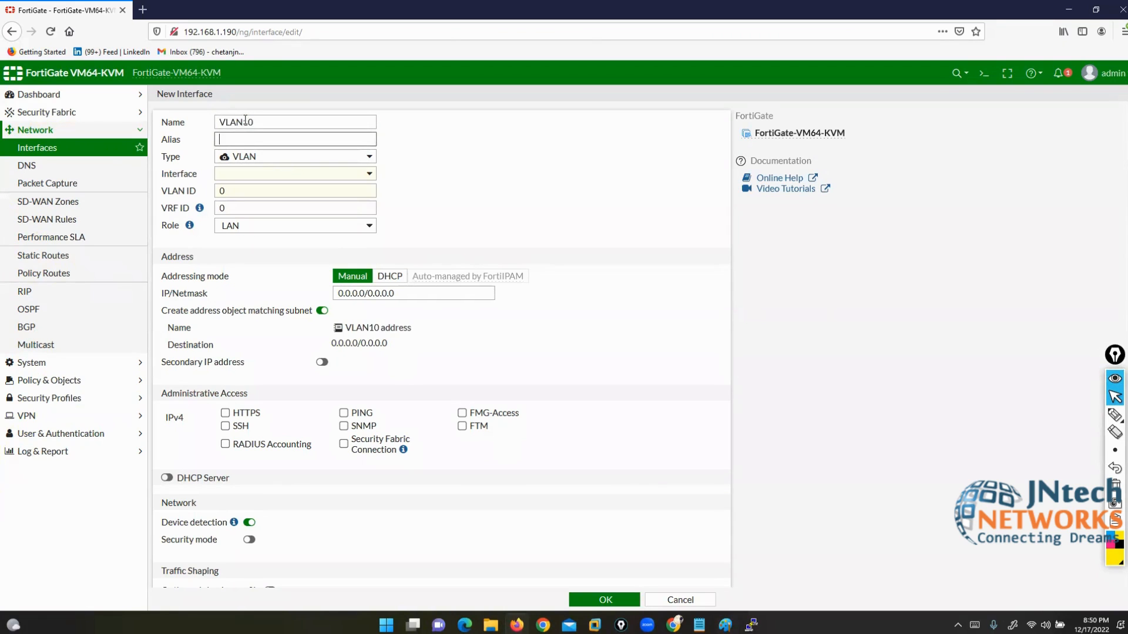
type("FORMKT")
Step: Attach it to port3 with VLAN ID 10, 192.168.10.1/24 and PING, and save
left_click(352, 174)
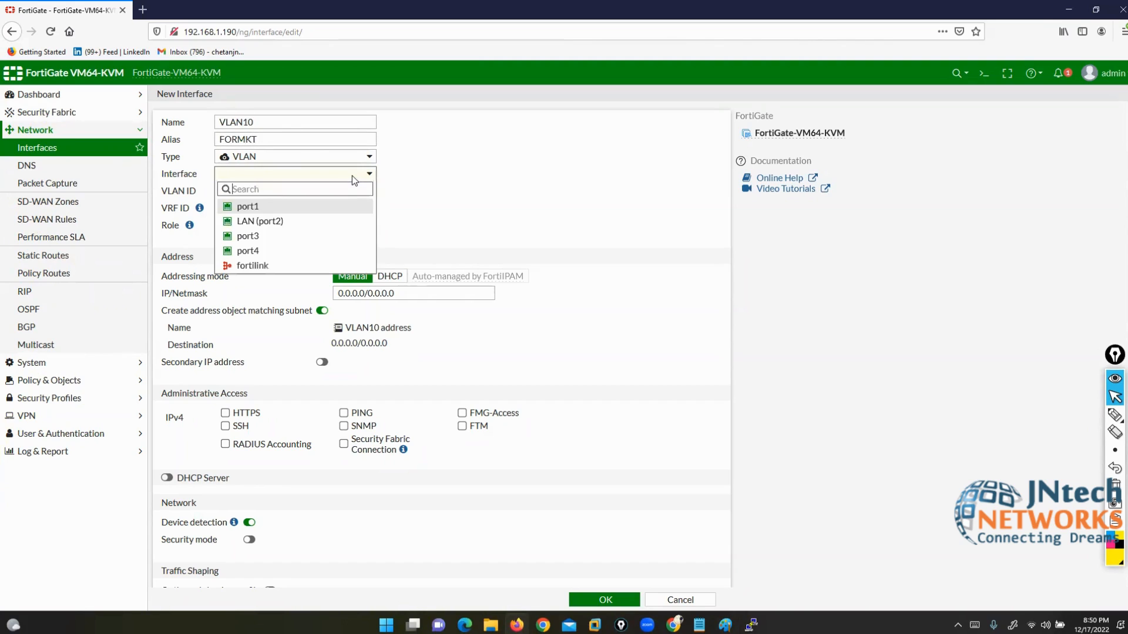
left_click(268, 235)
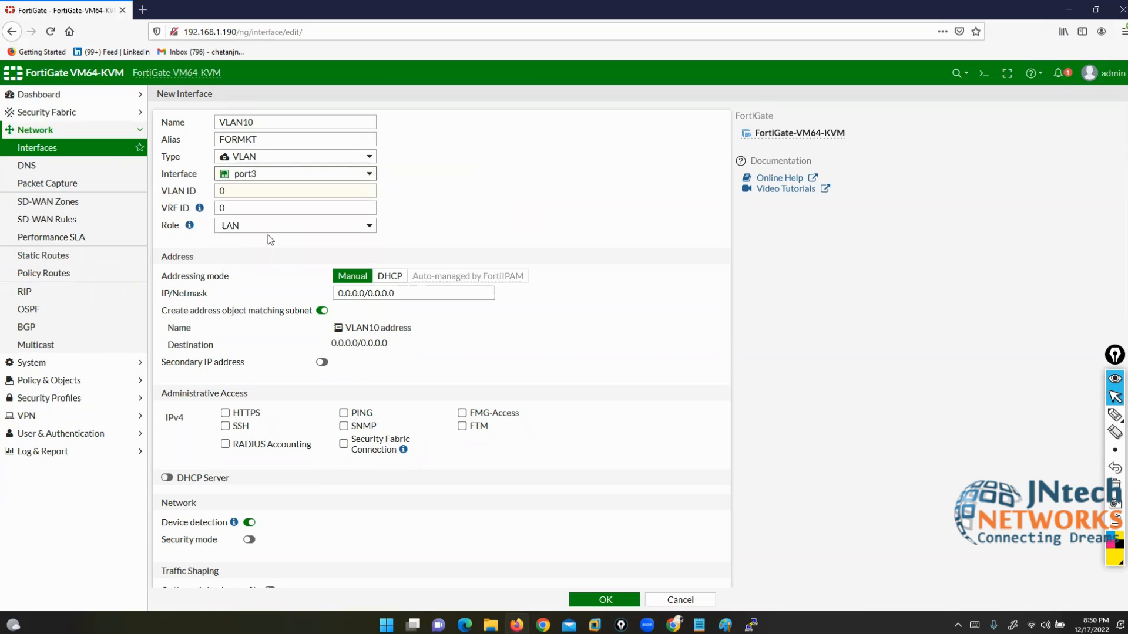
double_click(229, 191)
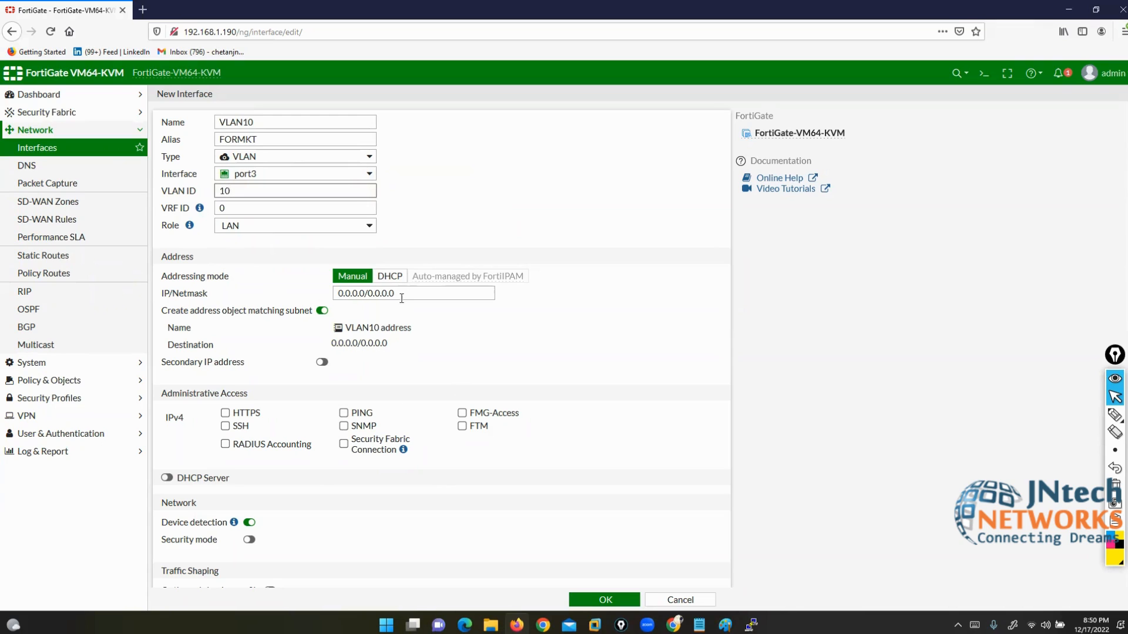
left_click_drag(402, 294, 286, 295)
type("192.1")
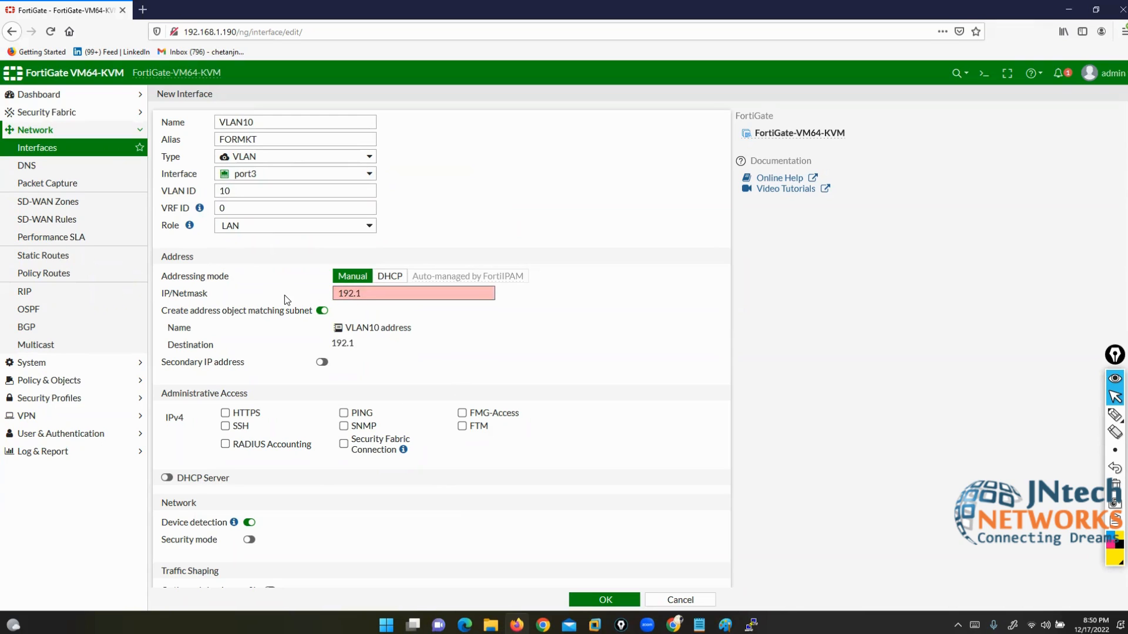
type("68.10.1/24")
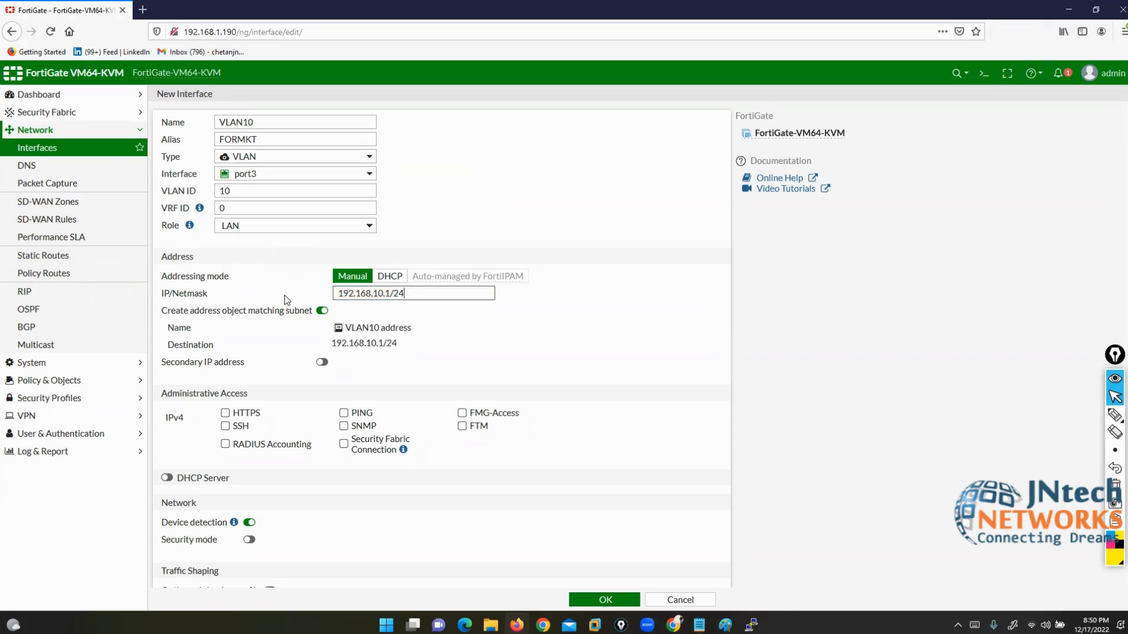
left_click(357, 413)
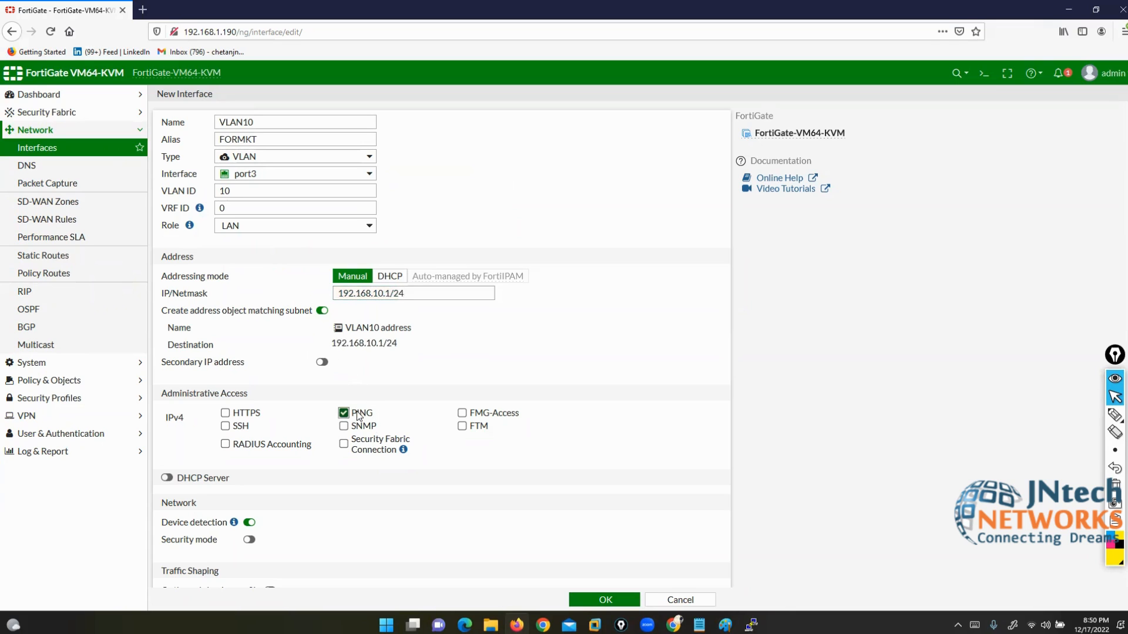
left_click(611, 600)
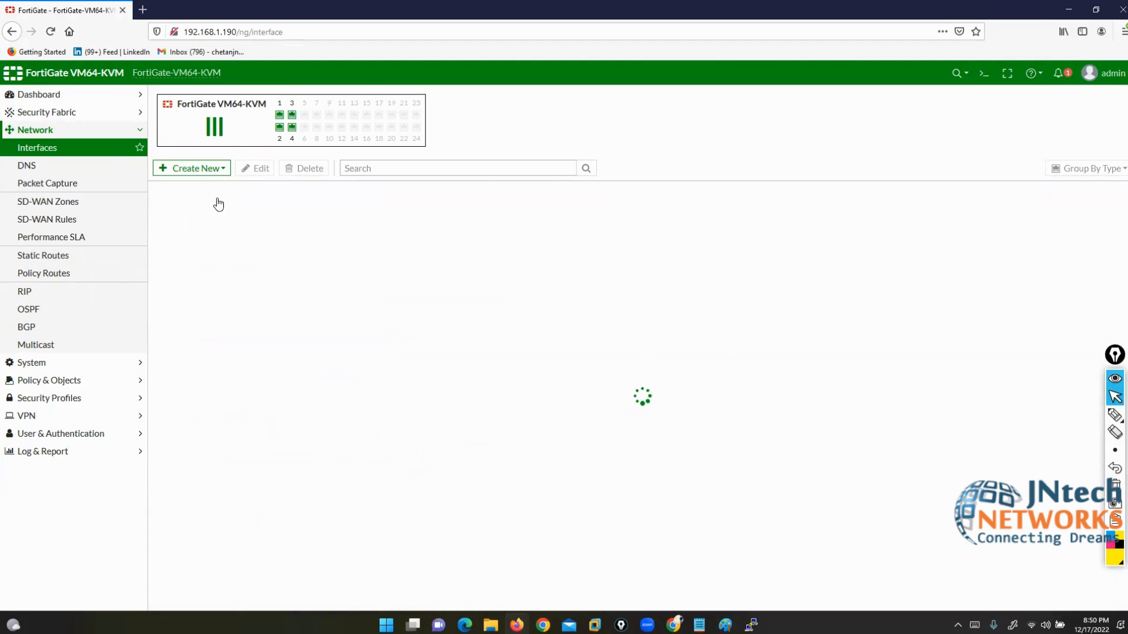
Step: Start another new interface named VLAN20 with alias FORSALES
left_click(193, 170)
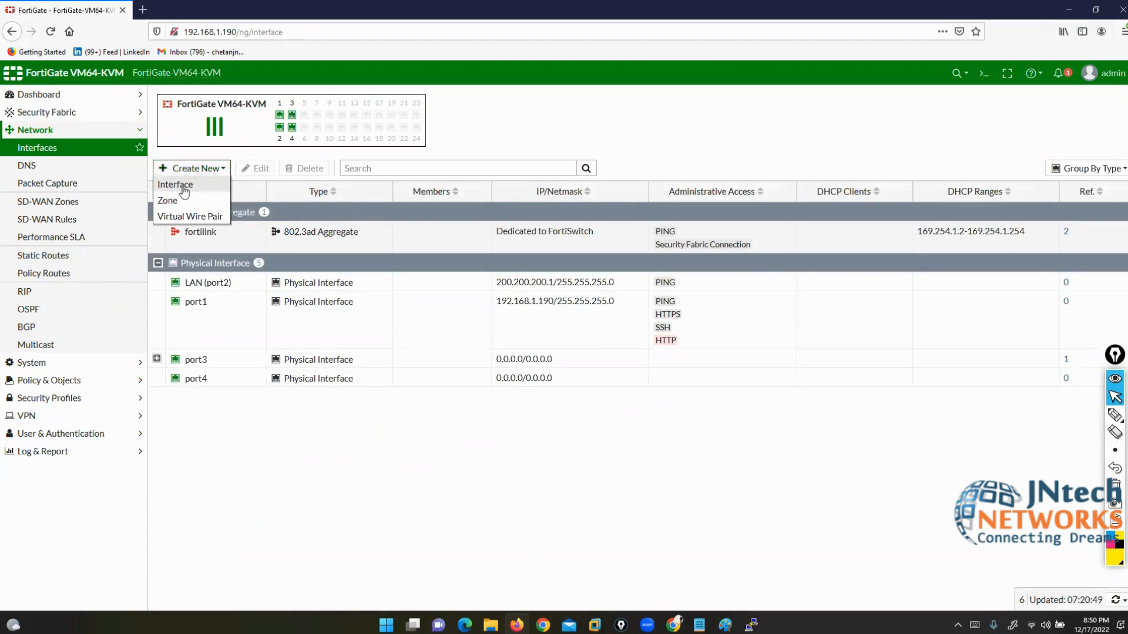
left_click(179, 185)
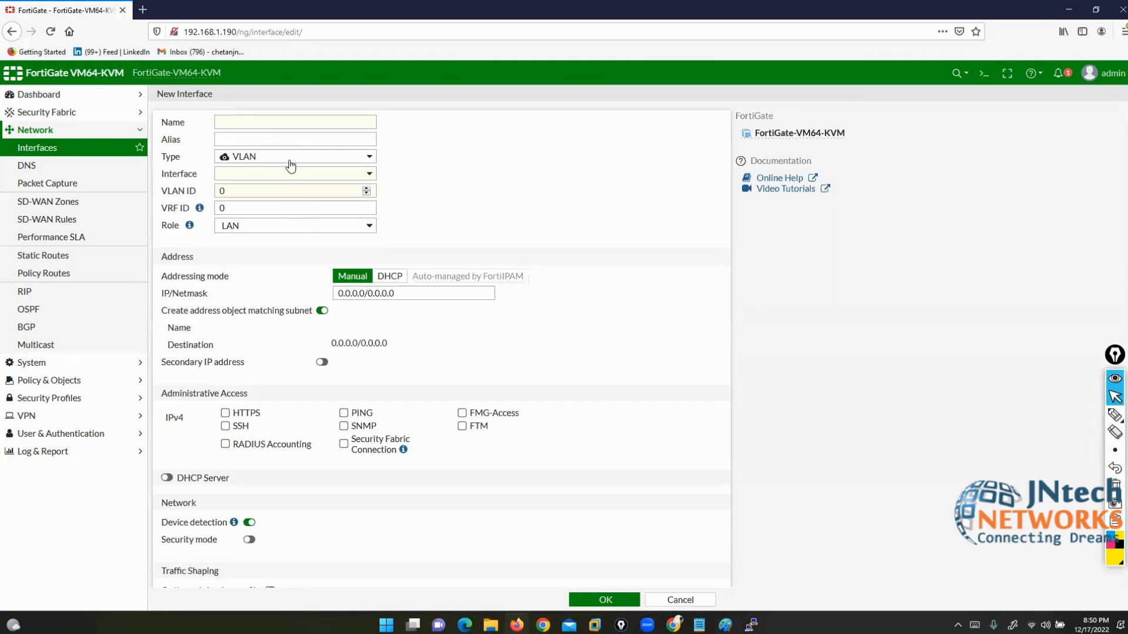
left_click(268, 125)
type("VLAN20")
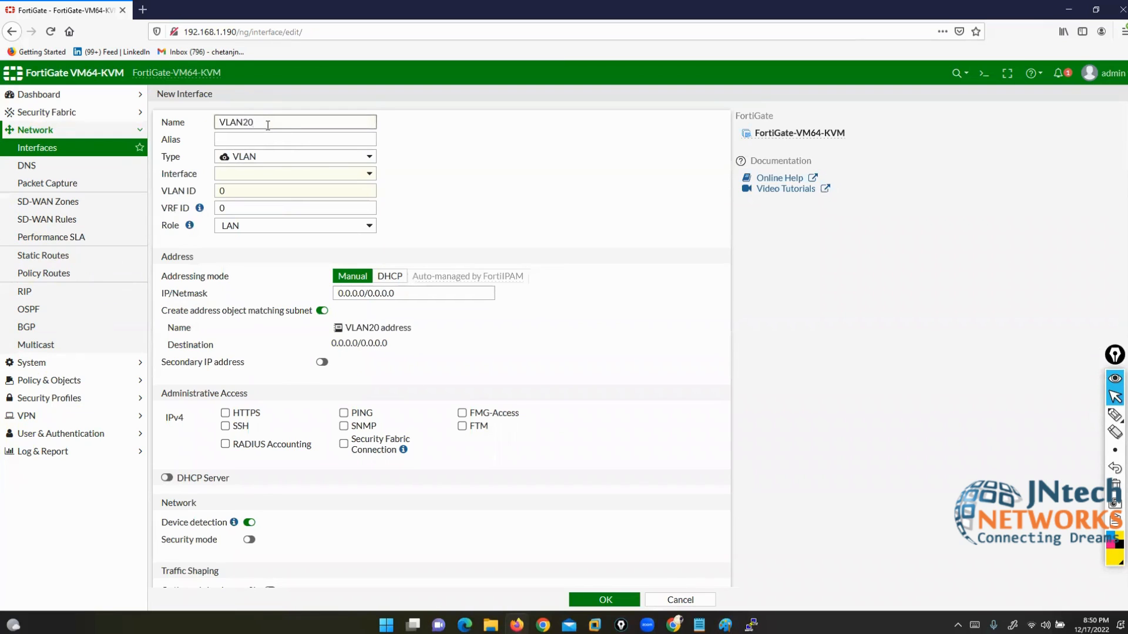
key("Tab")
type("FOR")
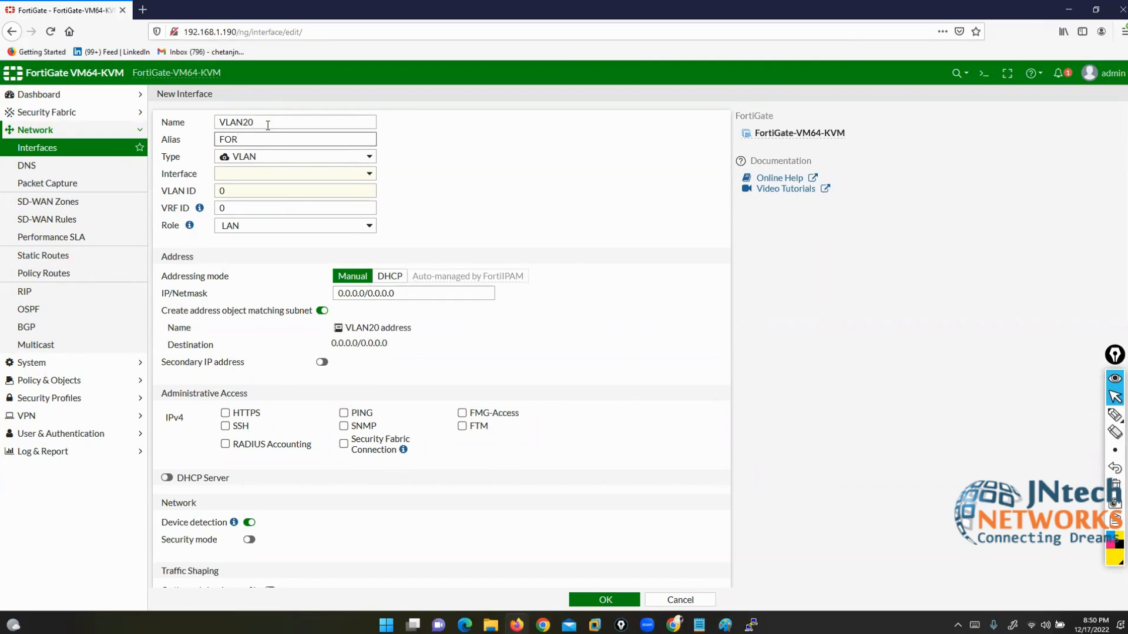
Step: Attach it to port3 with VLAN ID 20, 192.168.20.1/24 and PING, and save
left_click(297, 175)
left_click(247, 236)
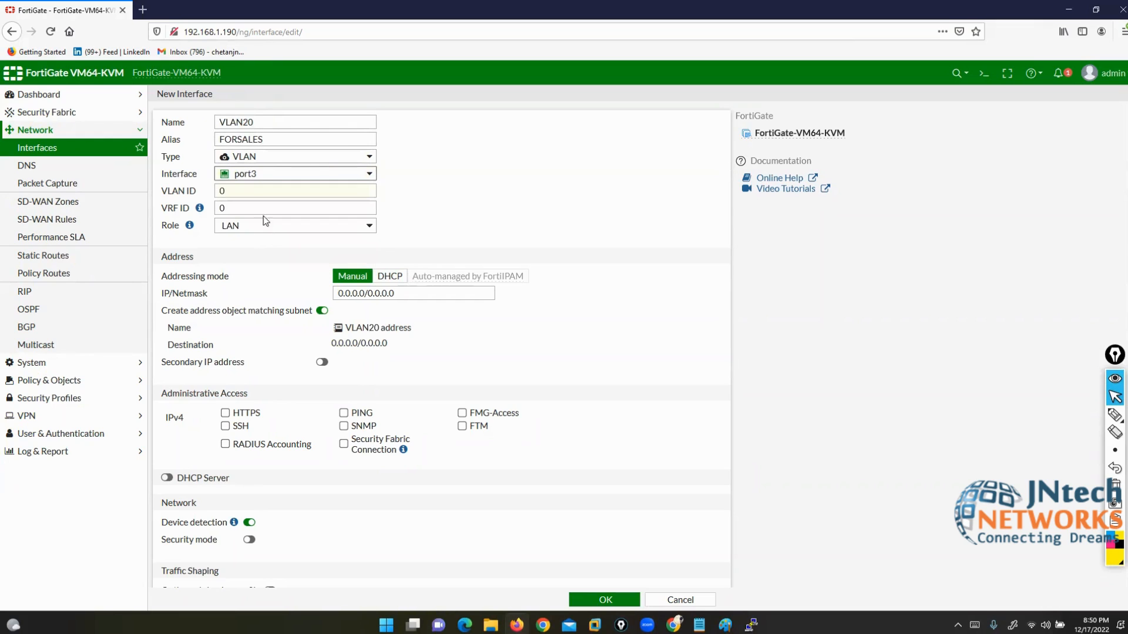
left_click(204, 192)
type("2")
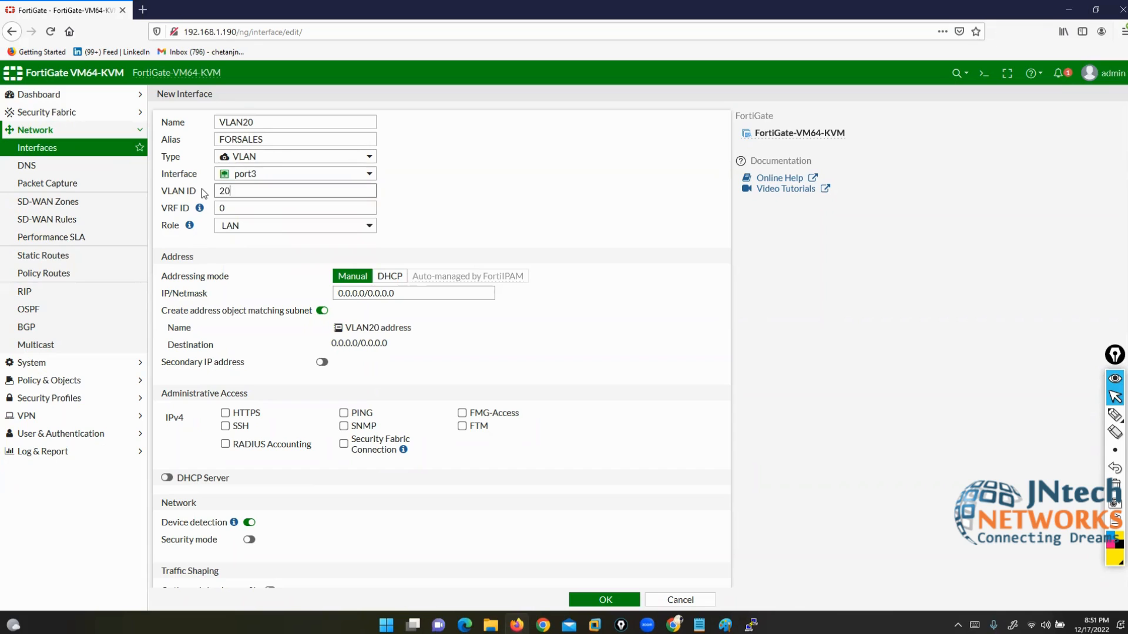
triple_click(384, 294)
type("19")
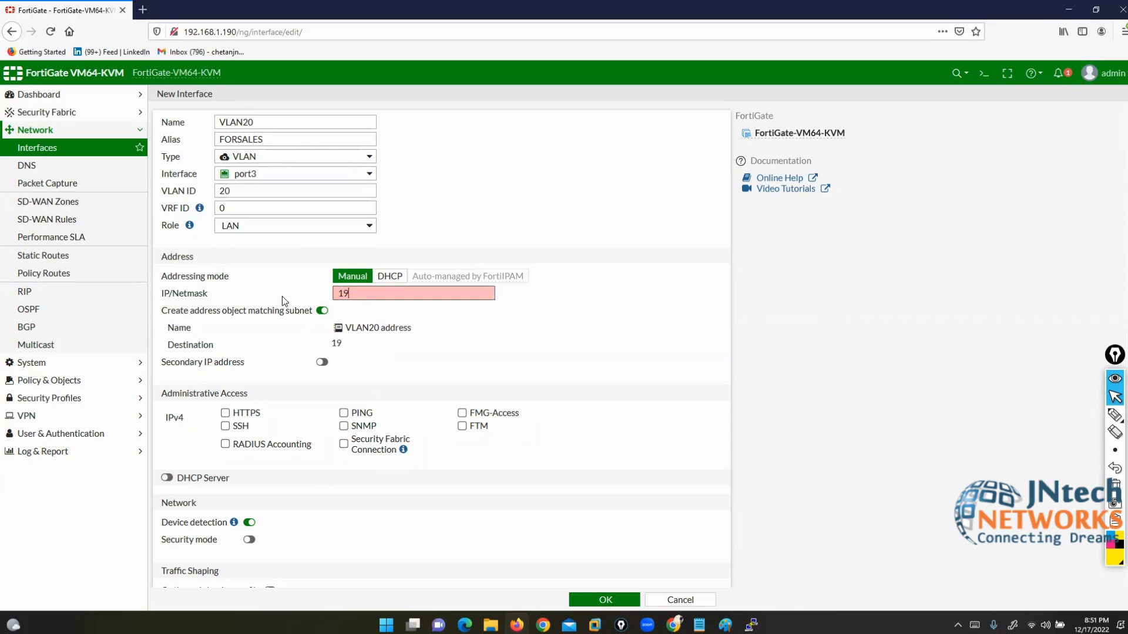
type("2.168.20.1/24")
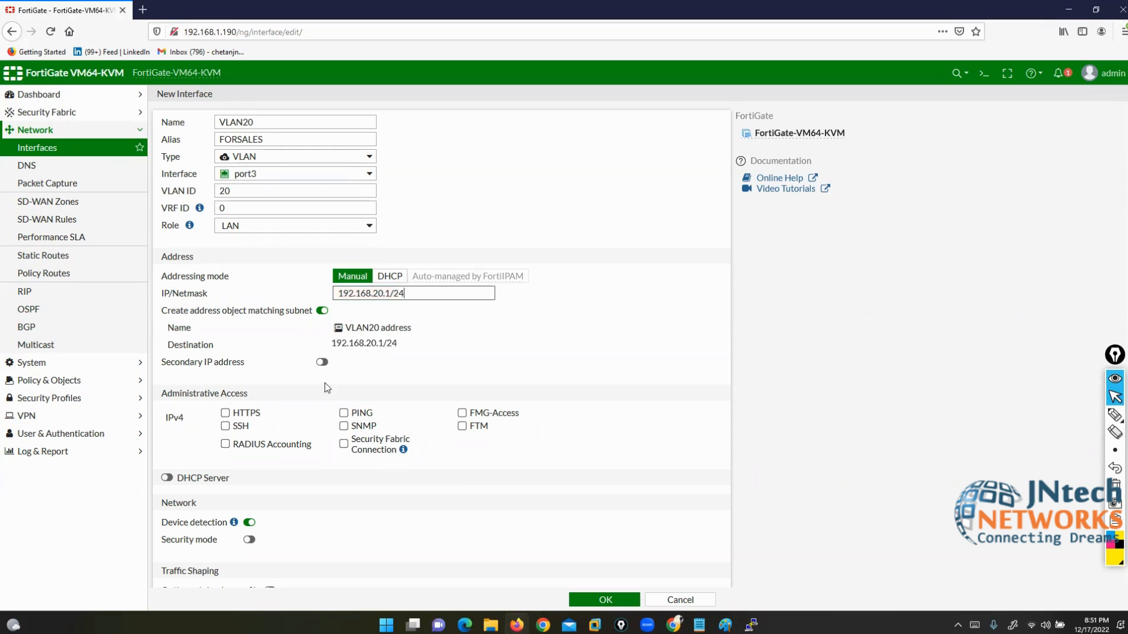
left_click(343, 413)
left_click(594, 601)
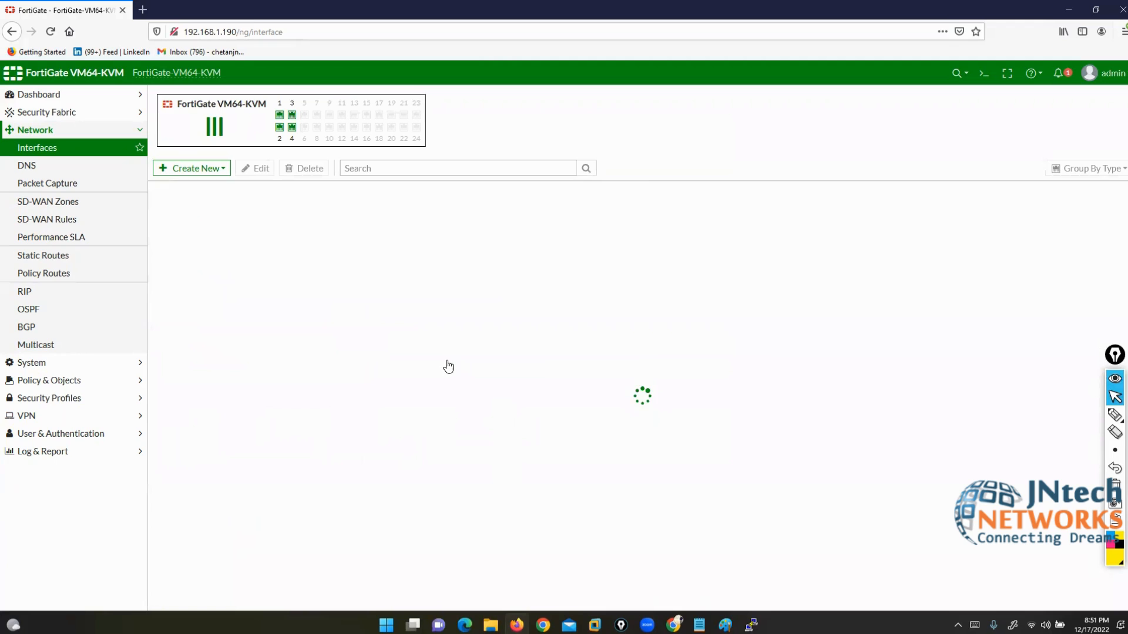
left_click(197, 168)
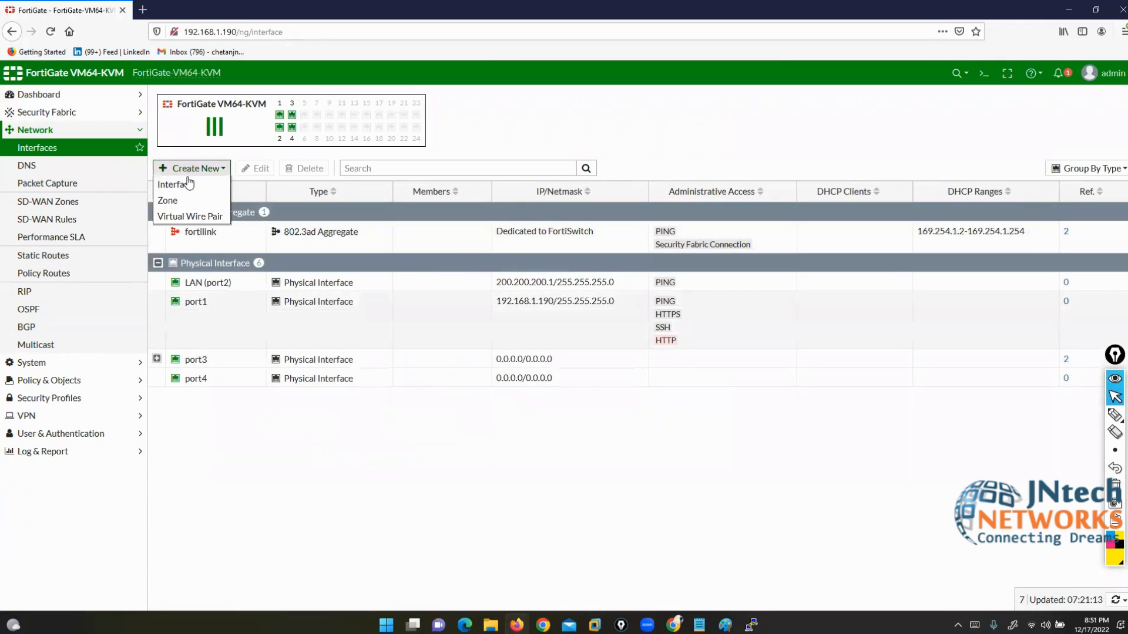
Step: Open a new interface form named VLAN30 with alias FORHR
left_click(188, 184)
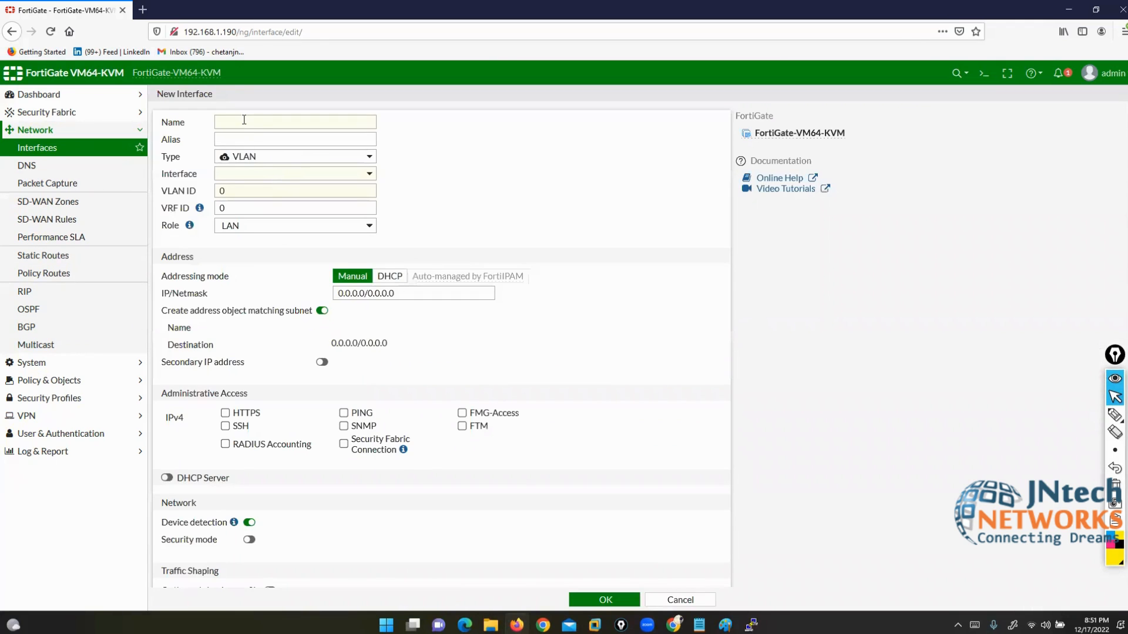
left_click(244, 120)
type("VLAN30")
key("Tab")
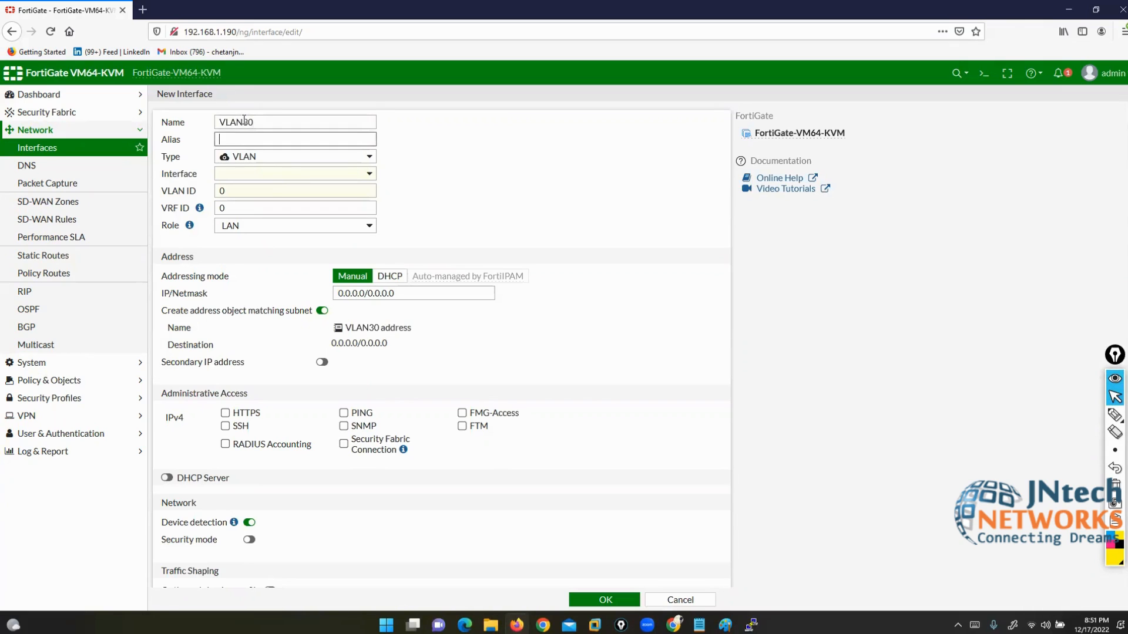
type("FORHR")
Step: Set parent port3, VLAN ID 30, 192.168.30.1/24, allow PING, and save
left_click(271, 171)
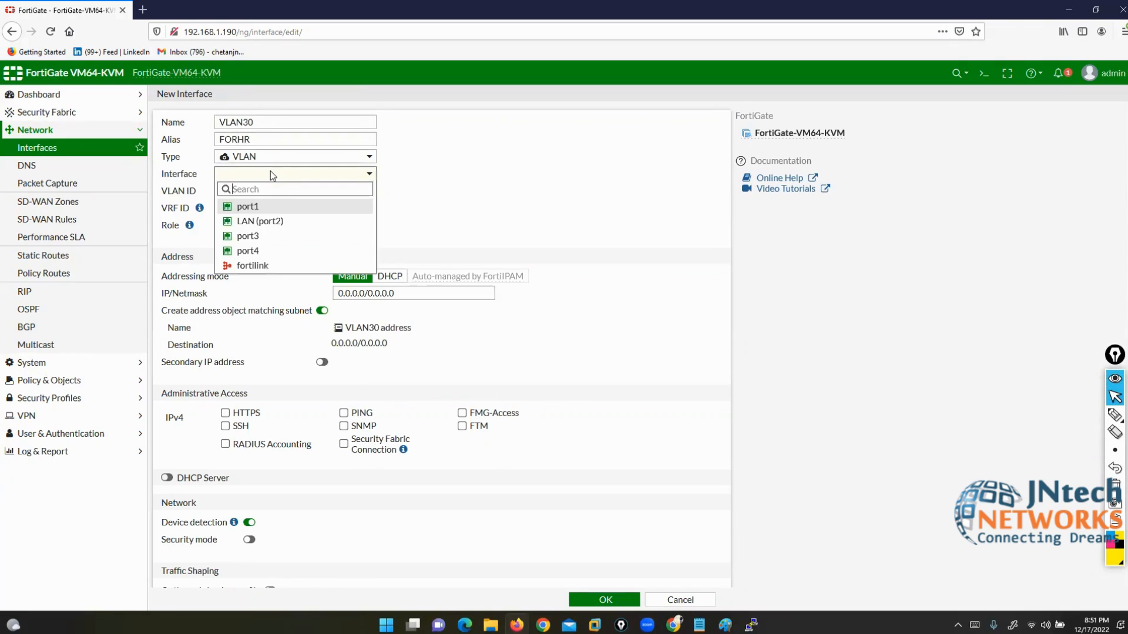
left_click(264, 235)
left_click(215, 190)
type("30")
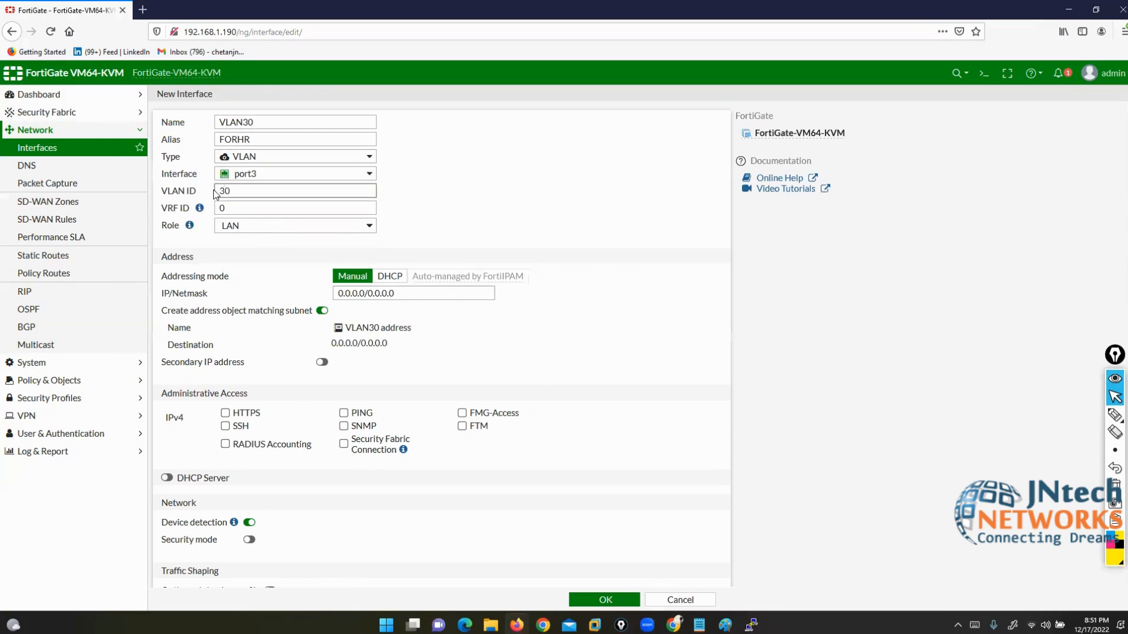
left_click(398, 289)
type("1")
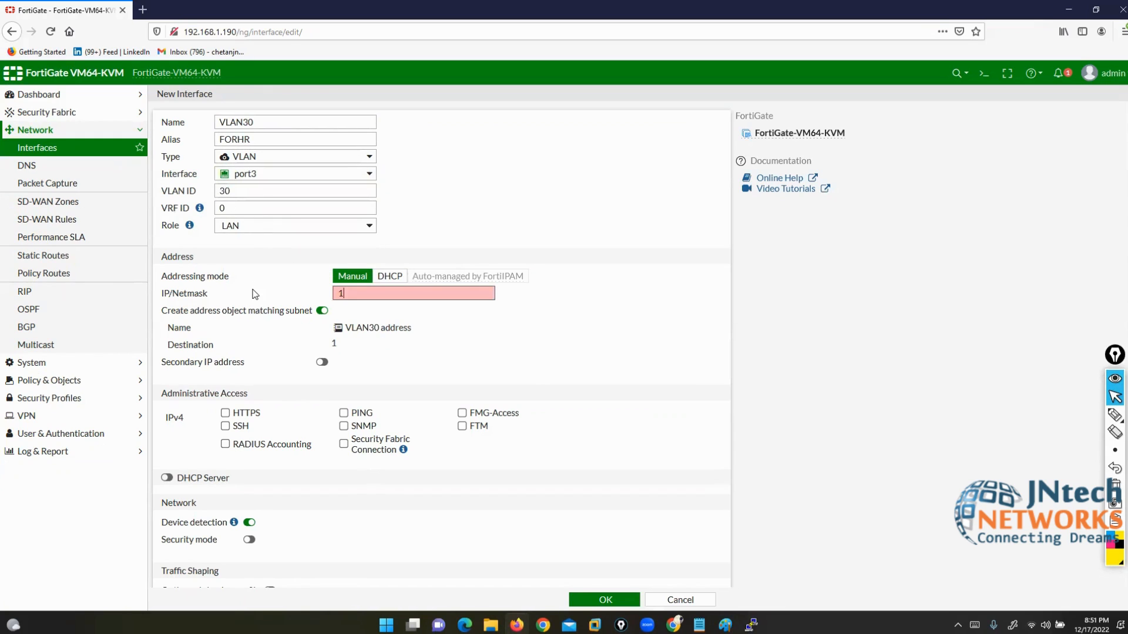
type("92.168.30.1/24")
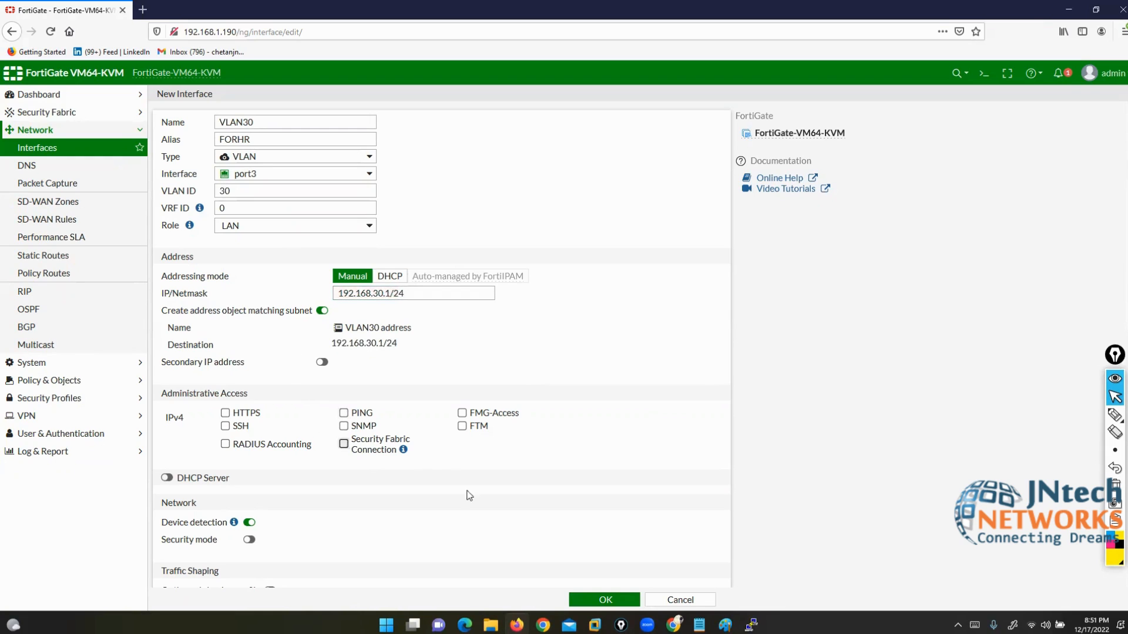
left_click(343, 413)
left_click(596, 598)
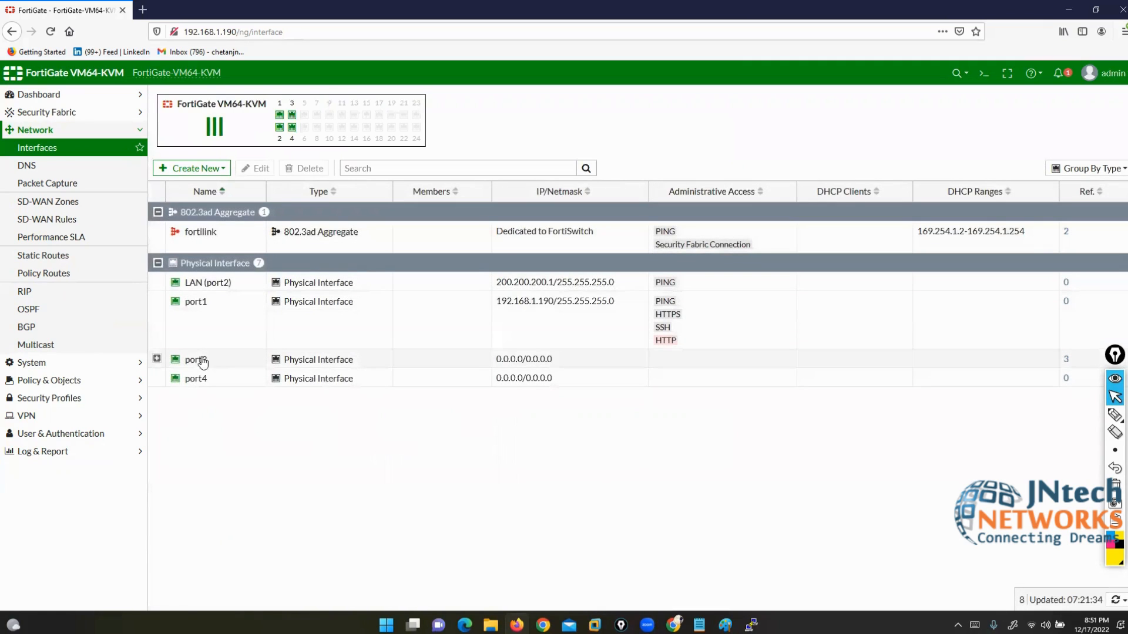
Step: Expand port3 to reveal FORHR, FORMKT and FORSALES, and circle those rows in yellow
left_click(158, 359)
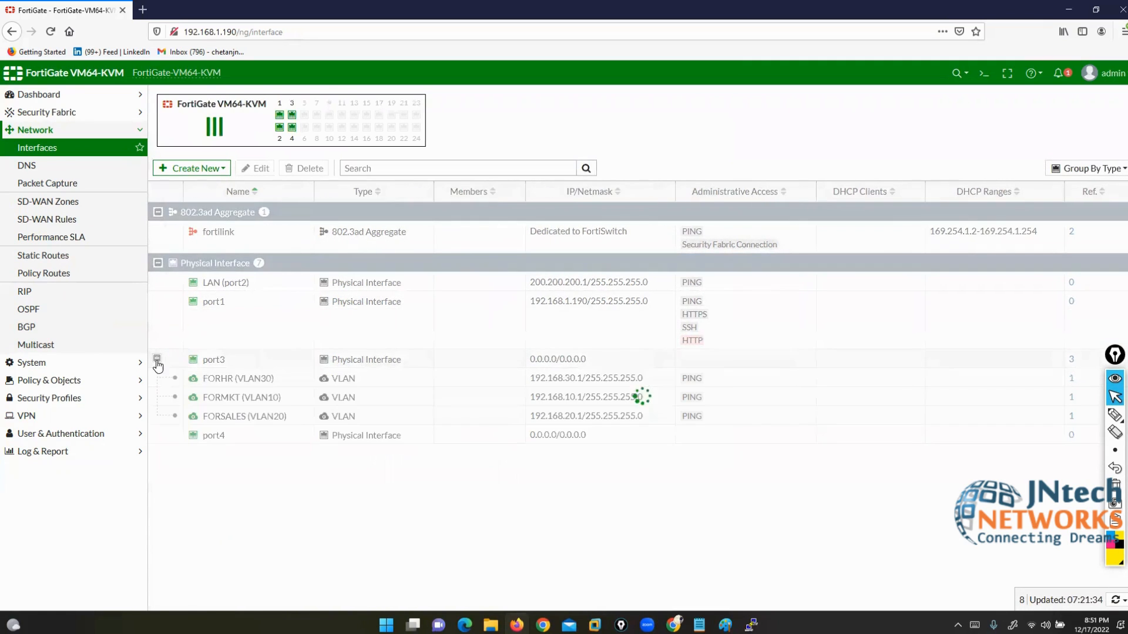
mouse_move(1115, 416)
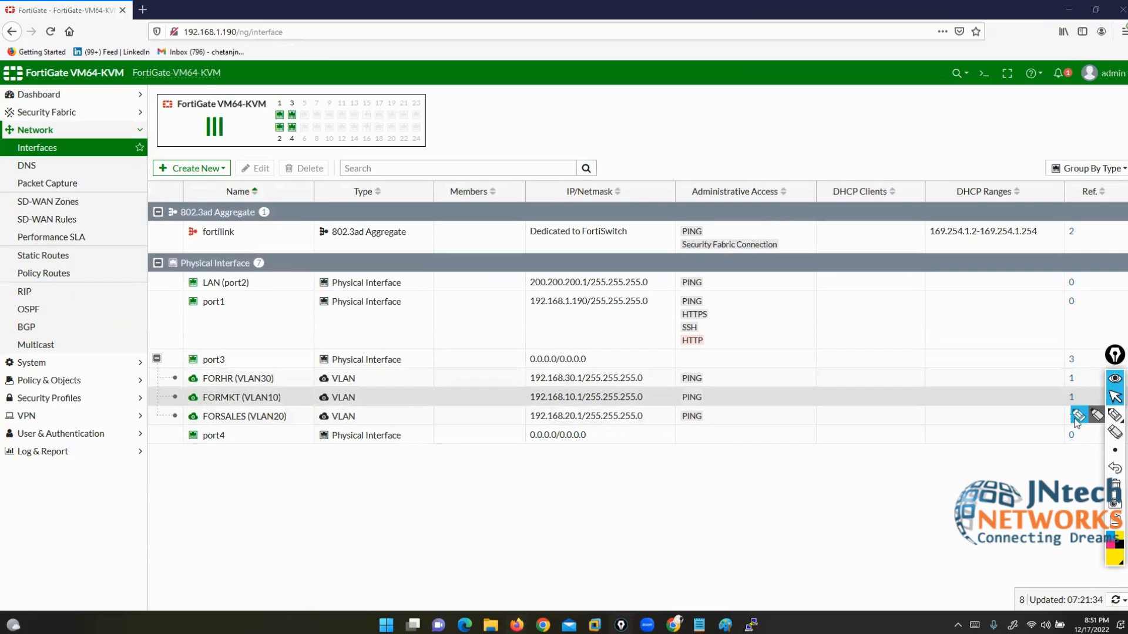
left_click(1077, 417)
mouse_move(223, 367)
left_mouse_down()
mouse_move(176, 369)
mouse_move(164, 407)
mouse_move(279, 427)
mouse_move(718, 428)
mouse_move(710, 368)
mouse_move(223, 372)
left_mouse_up()
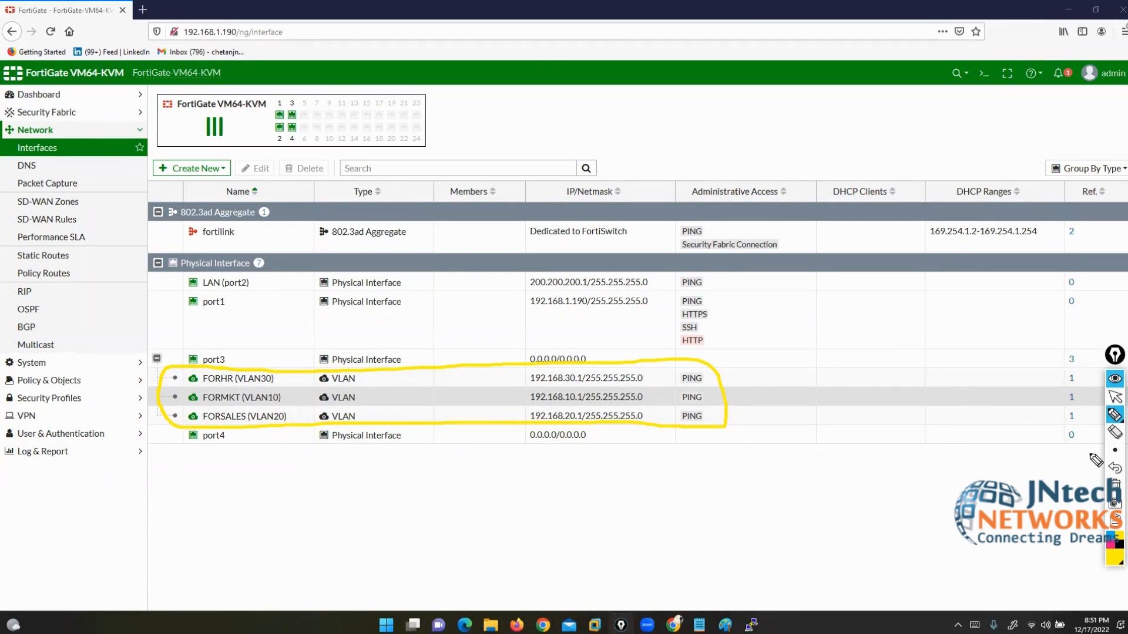
Step: Clear the ink and start a new interface of type 802.3ad Aggregate
left_click(1115, 486)
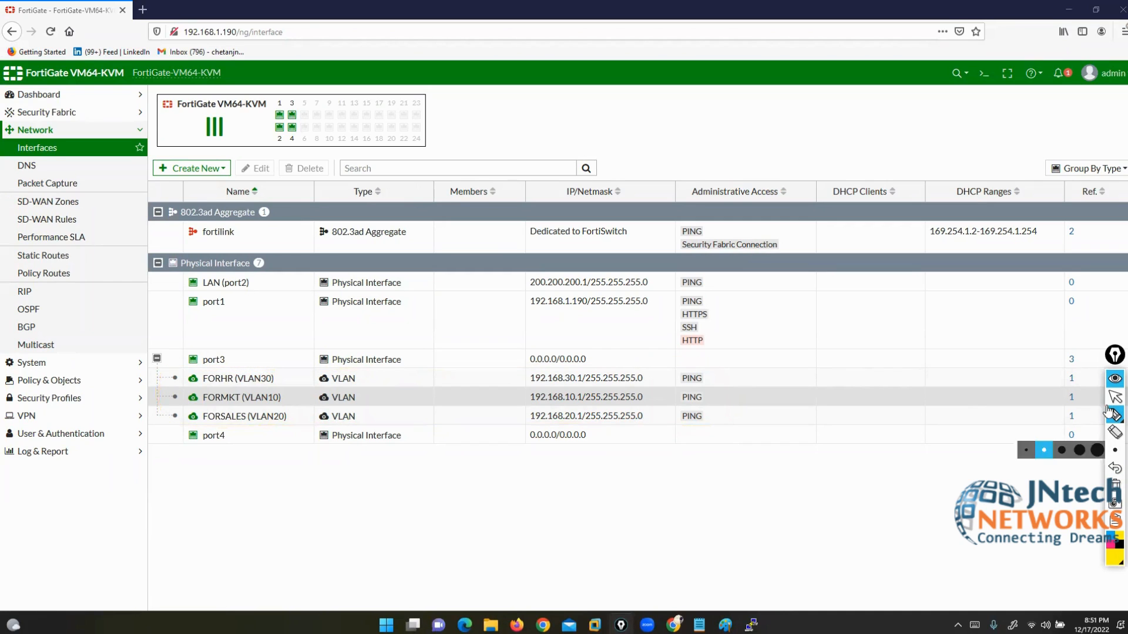
left_click(1114, 398)
left_click(193, 168)
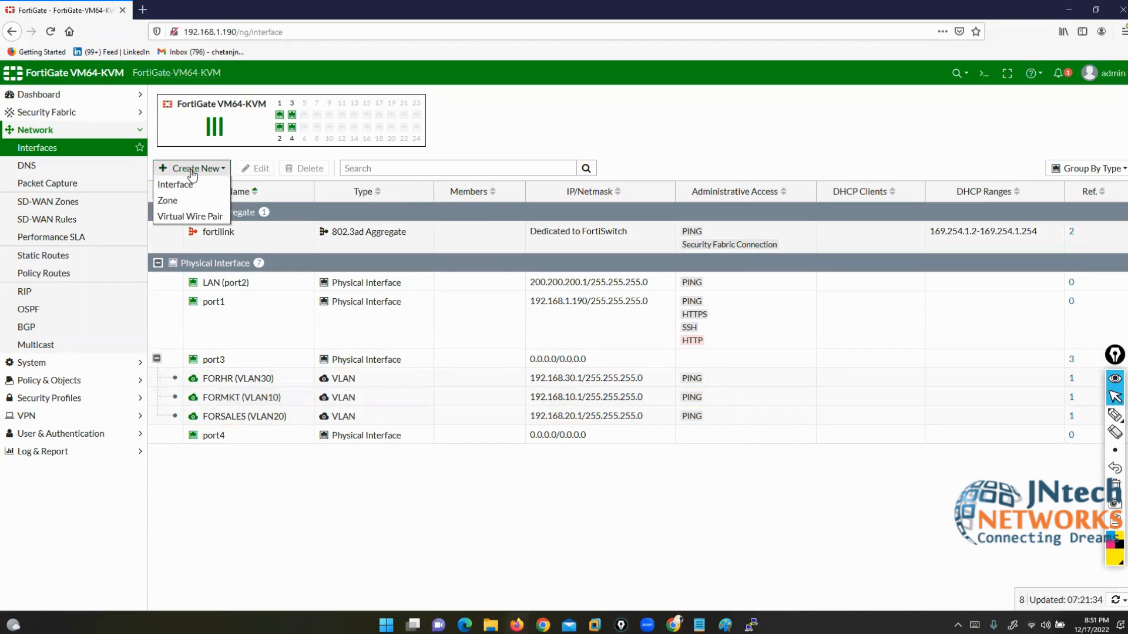
left_click(177, 183)
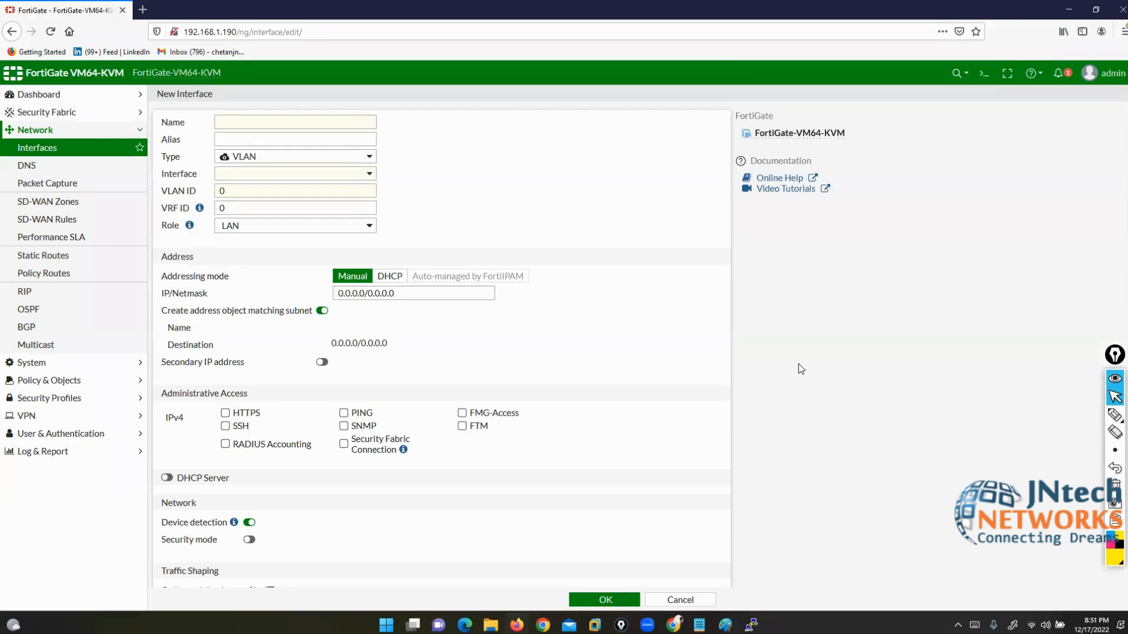
left_click(330, 160)
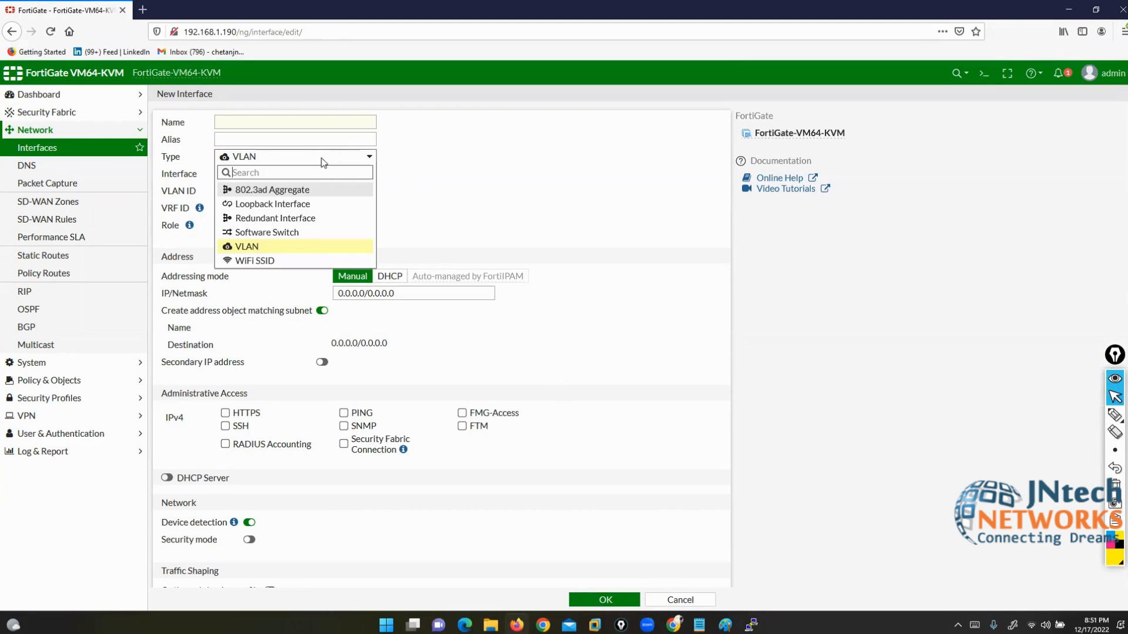
left_click(305, 191)
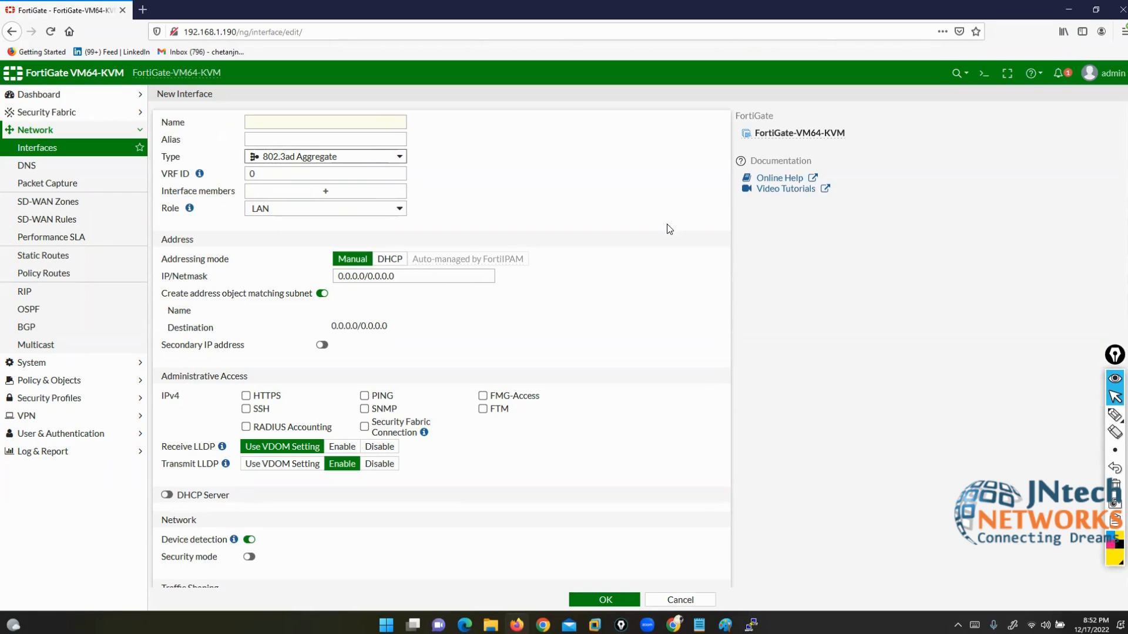
Step: Box the address settings in yellow, write '[ether channel]' above the form, then switch the pen to red
left_click(1114, 414)
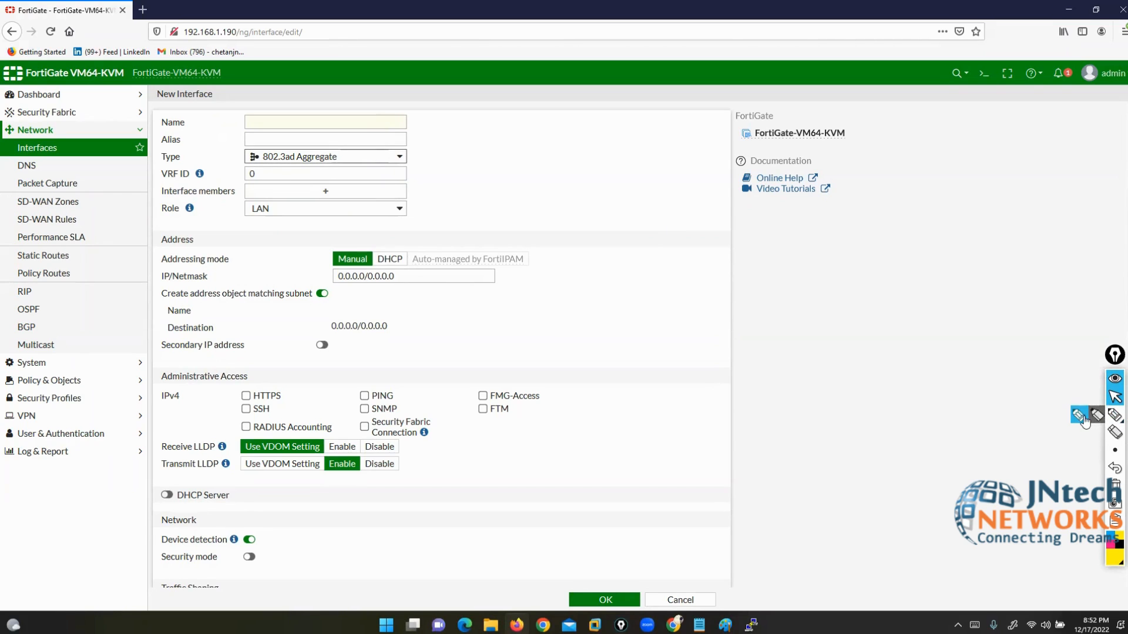
mouse_move(805, 257)
left_mouse_down()
mouse_move(364, 251)
mouse_move(370, 328)
mouse_move(749, 354)
mouse_move(859, 307)
mouse_move(787, 258)
left_mouse_up()
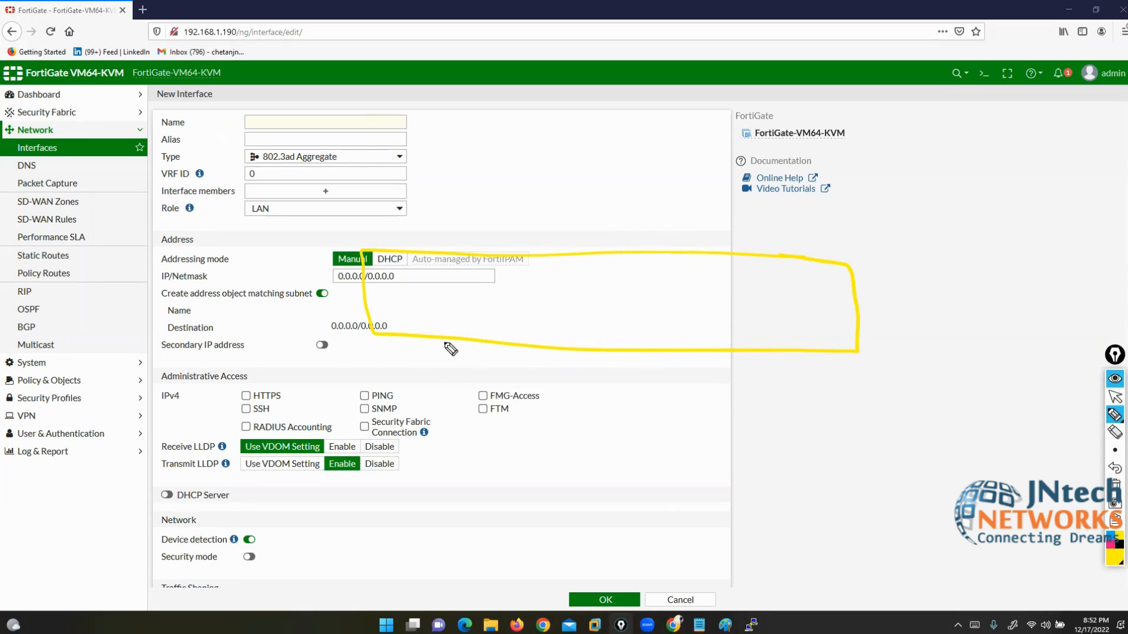
mouse_move(334, 91)
left_mouse_down()
mouse_move(464, 75)
mouse_move(546, 96)
mouse_move(561, 59)
mouse_move(588, 112)
left_mouse_up()
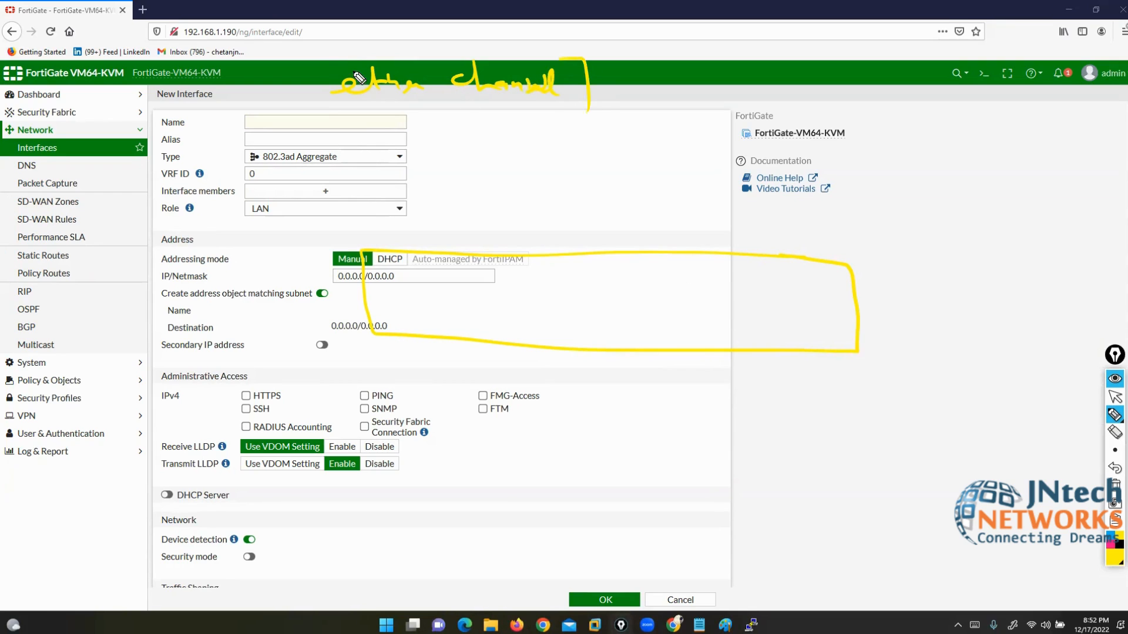
left_click_drag(348, 54, 349, 107)
left_click(1112, 558)
left_click(1073, 474)
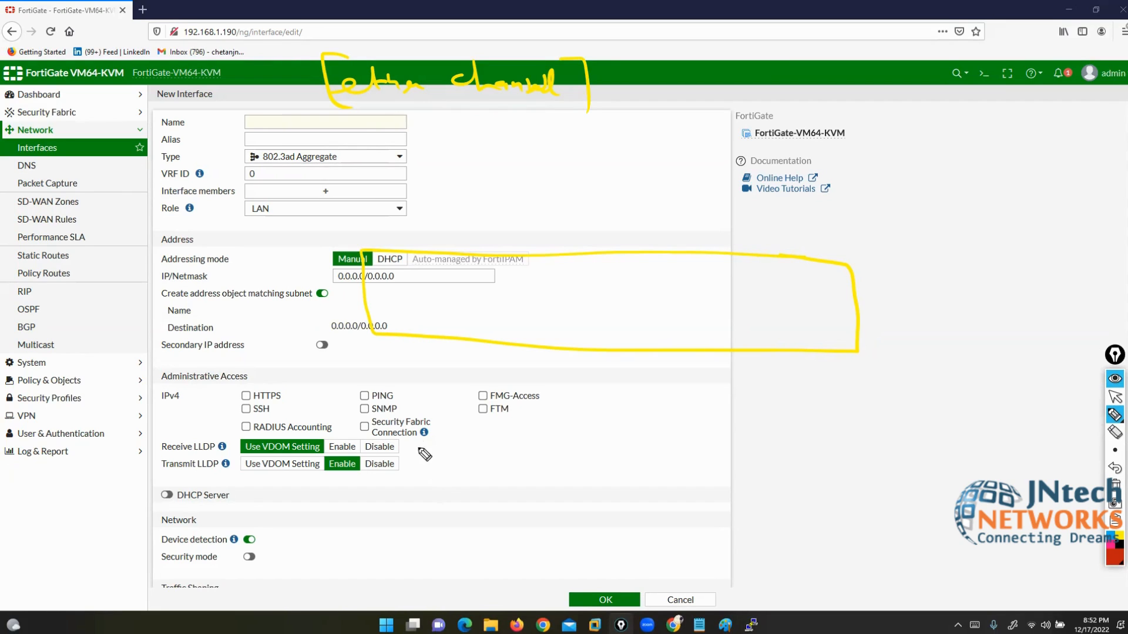
Step: Draw three red vertical port lines joined under a bar
left_click_drag(403, 335, 401, 460)
left_click_drag(451, 334, 448, 439)
left_click_drag(498, 346, 494, 452)
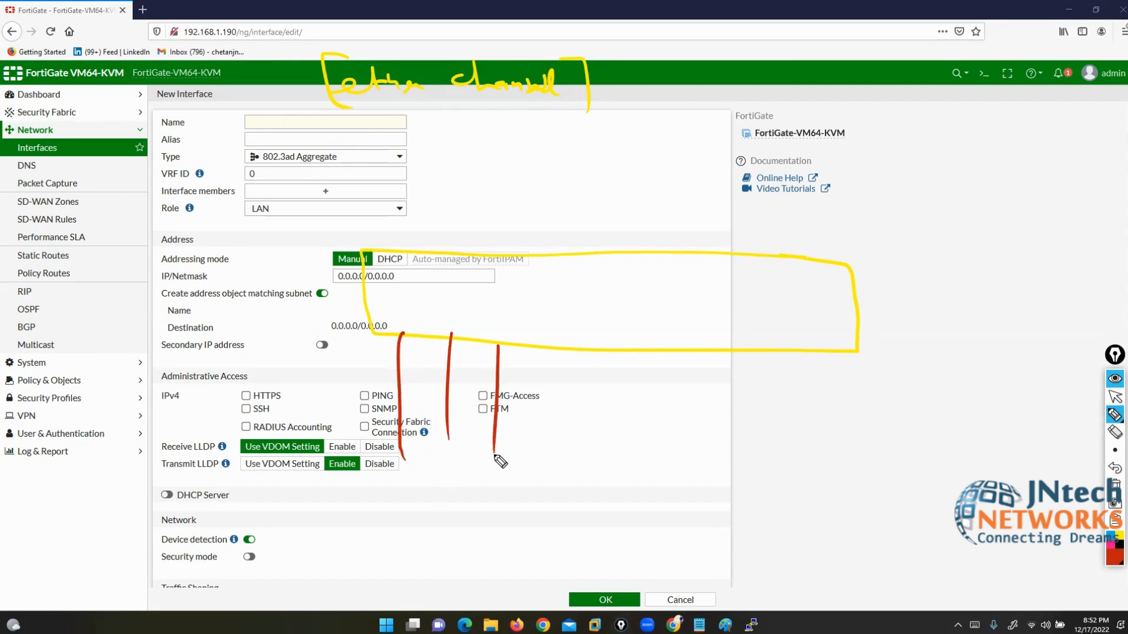
mouse_move(497, 322)
left_mouse_down()
mouse_move(393, 363)
mouse_move(527, 319)
mouse_move(480, 322)
left_mouse_up()
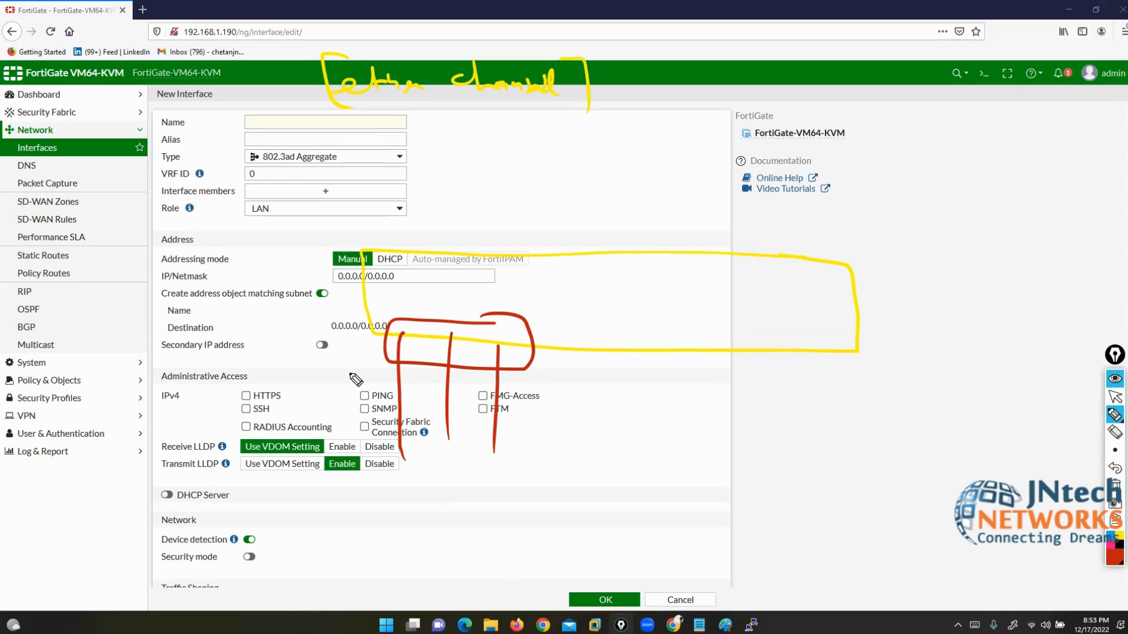
Step: Label the three port lines P1, P2 and P3
mouse_move(354, 363)
left_mouse_down()
mouse_move(354, 385)
mouse_move(355, 376)
left_mouse_up()
mouse_move(367, 377)
left_mouse_down()
mouse_move(368, 390)
mouse_move(424, 381)
mouse_move(449, 403)
left_mouse_up()
left_click(429, 392)
left_click_drag(522, 377, 522, 400)
left_click_drag(525, 373, 531, 413)
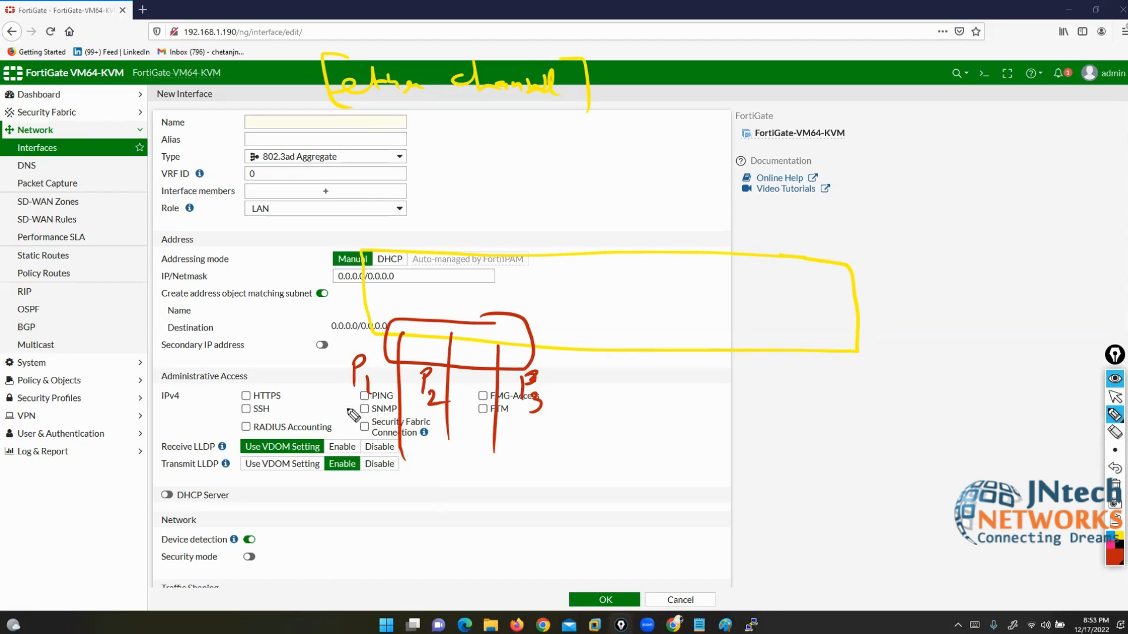
Step: Mark each port as a 1 Gb link
mouse_move(330, 391)
left_mouse_down()
mouse_move(329, 413)
mouse_move(362, 414)
left_mouse_up()
left_click_drag(370, 396, 373, 415)
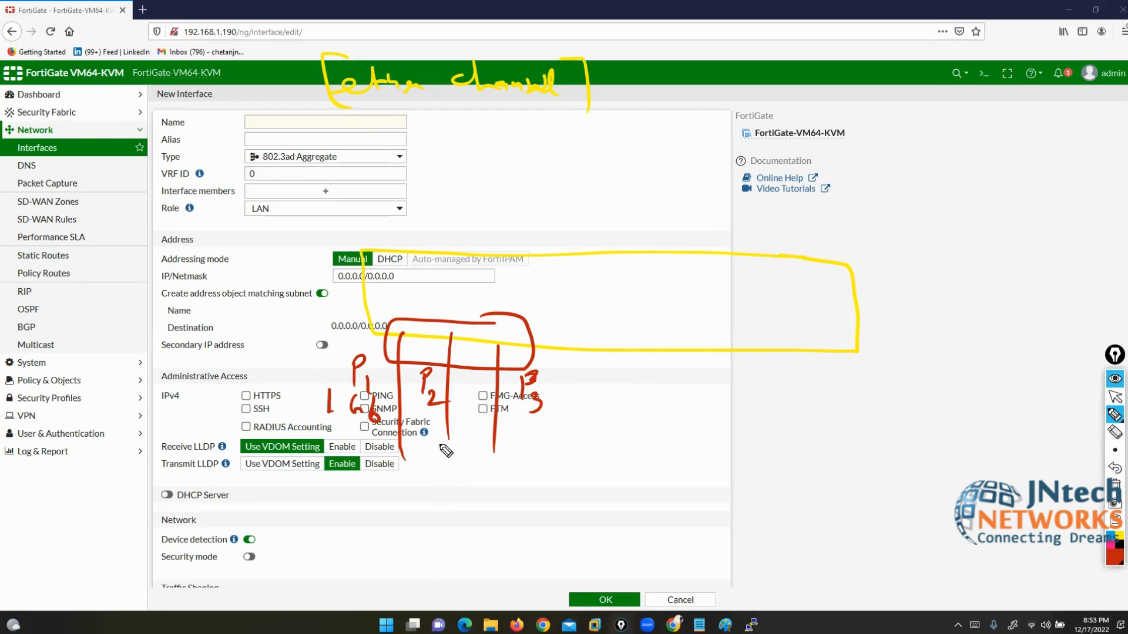
mouse_move(437, 436)
left_mouse_down()
mouse_move(445, 460)
mouse_move(488, 464)
mouse_move(501, 450)
left_mouse_up()
left_click_drag(565, 378, 581, 378)
left_click_drag(574, 379, 572, 402)
mouse_move(558, 403)
left_mouse_down()
mouse_move(612, 393)
mouse_move(620, 406)
left_mouse_up()
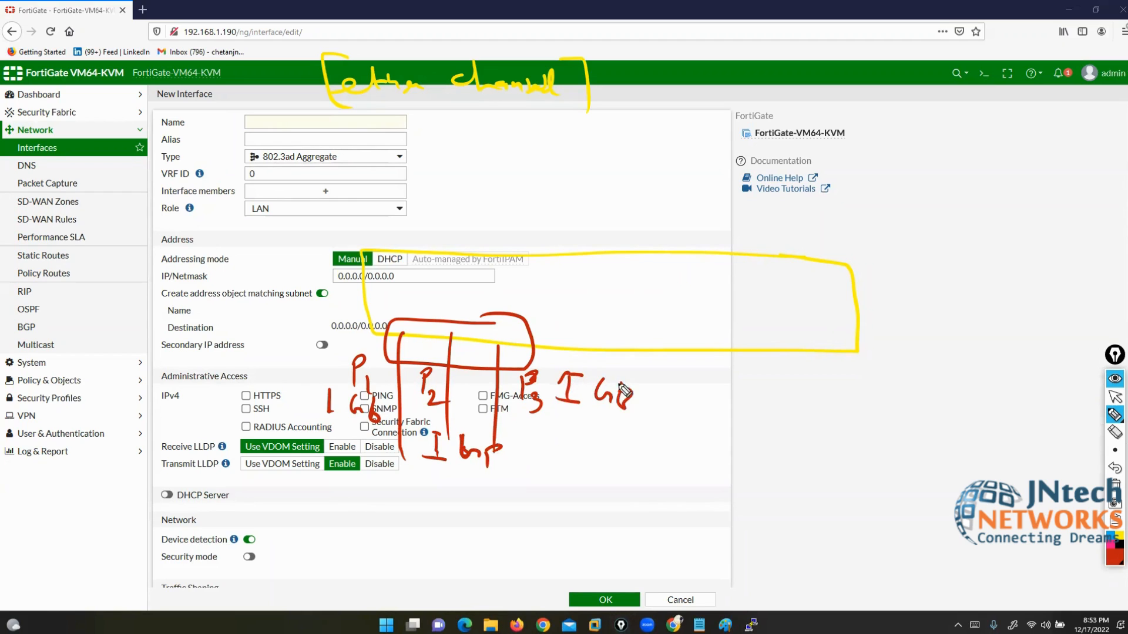
Step: In green, circle the ports, write the 3 Gb total and brace it to the ether channel heading
left_click(1112, 557)
left_click(1073, 434)
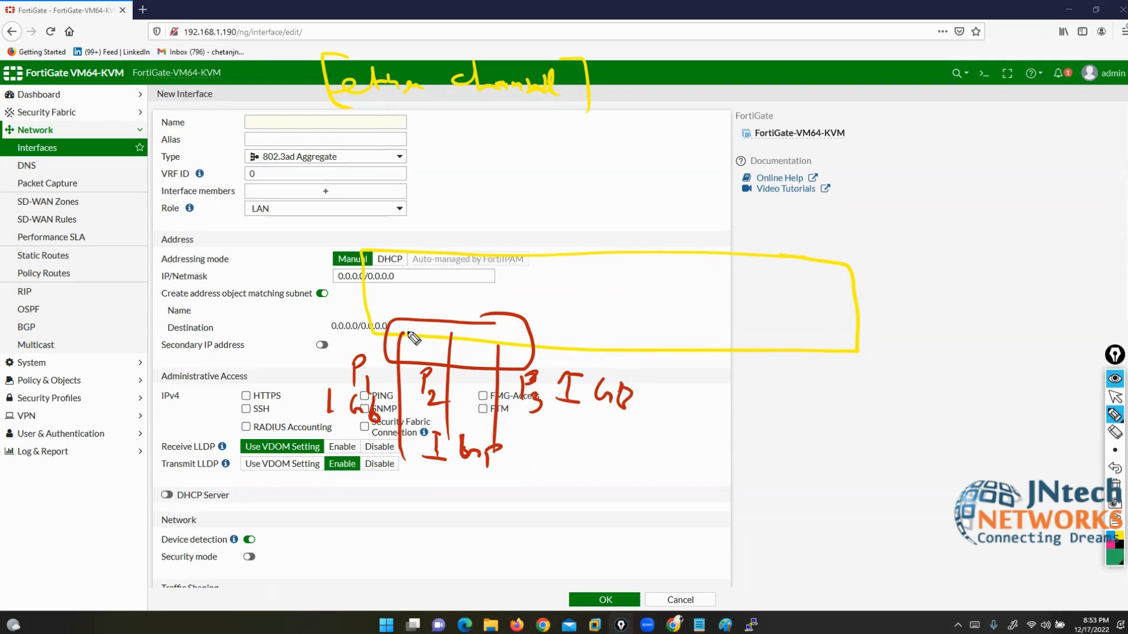
mouse_move(411, 326)
left_mouse_down()
mouse_move(417, 338)
mouse_move(514, 350)
left_mouse_up()
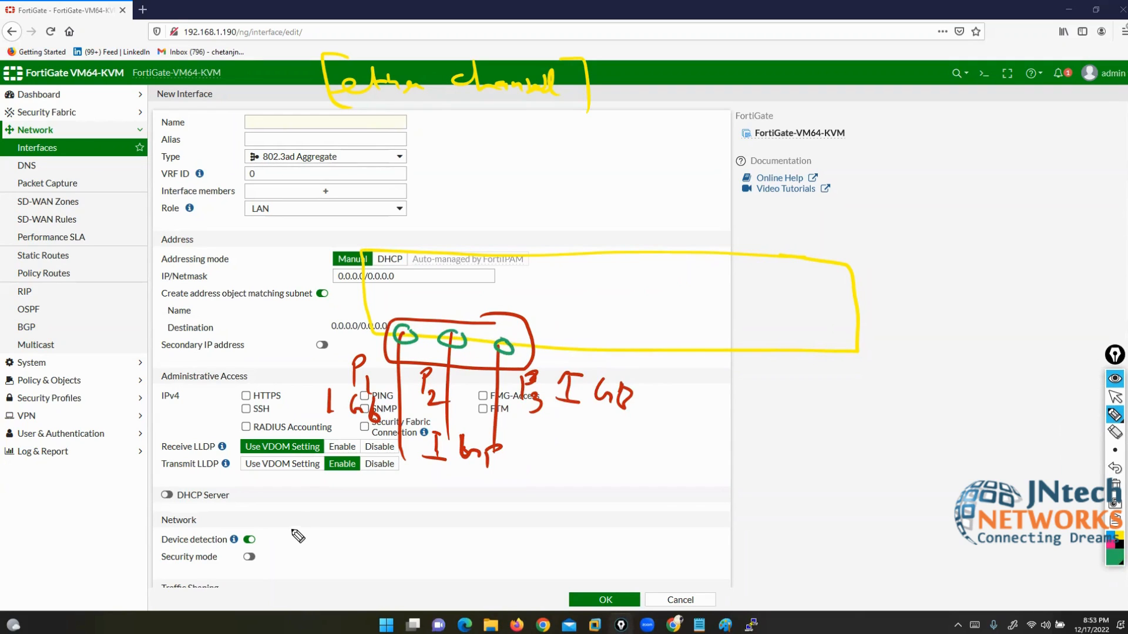
mouse_move(256, 539)
left_mouse_down()
mouse_move(269, 561)
mouse_move(344, 561)
mouse_move(357, 543)
mouse_move(357, 574)
mouse_move(254, 563)
left_mouse_up()
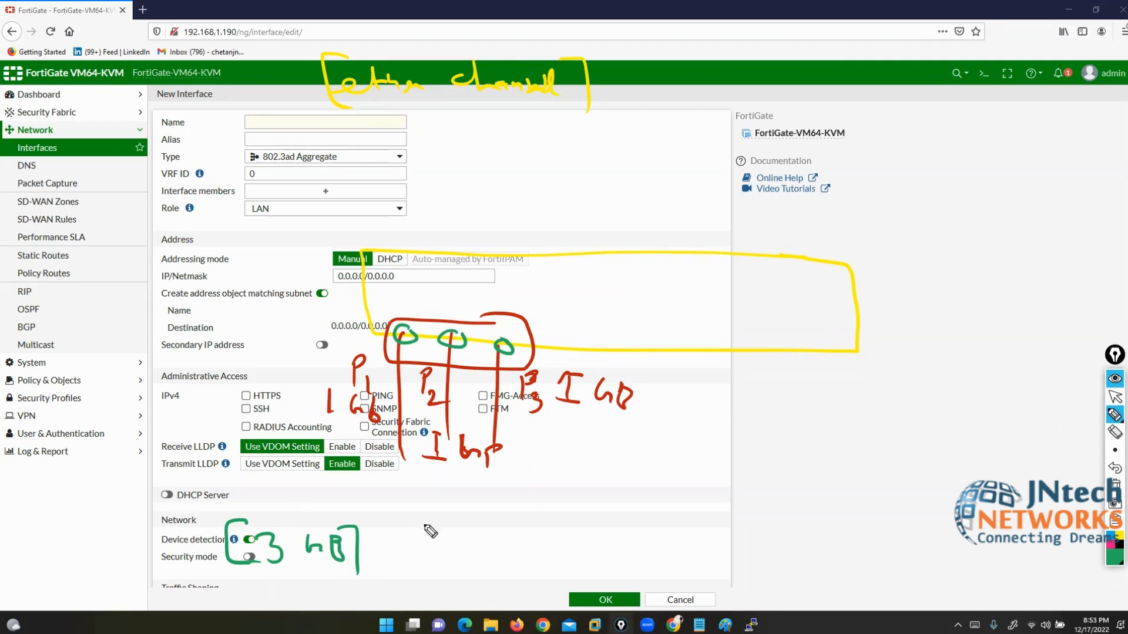
left_click_drag(584, 88, 739, 44)
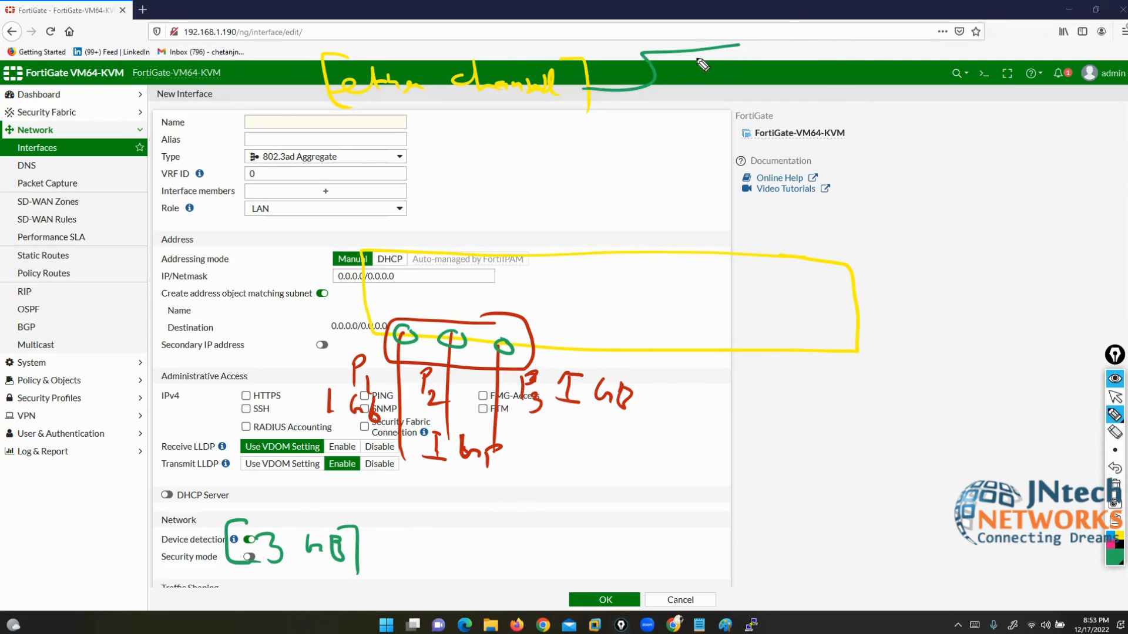
mouse_move(653, 82)
left_mouse_down()
mouse_move(642, 141)
mouse_move(711, 150)
left_mouse_up()
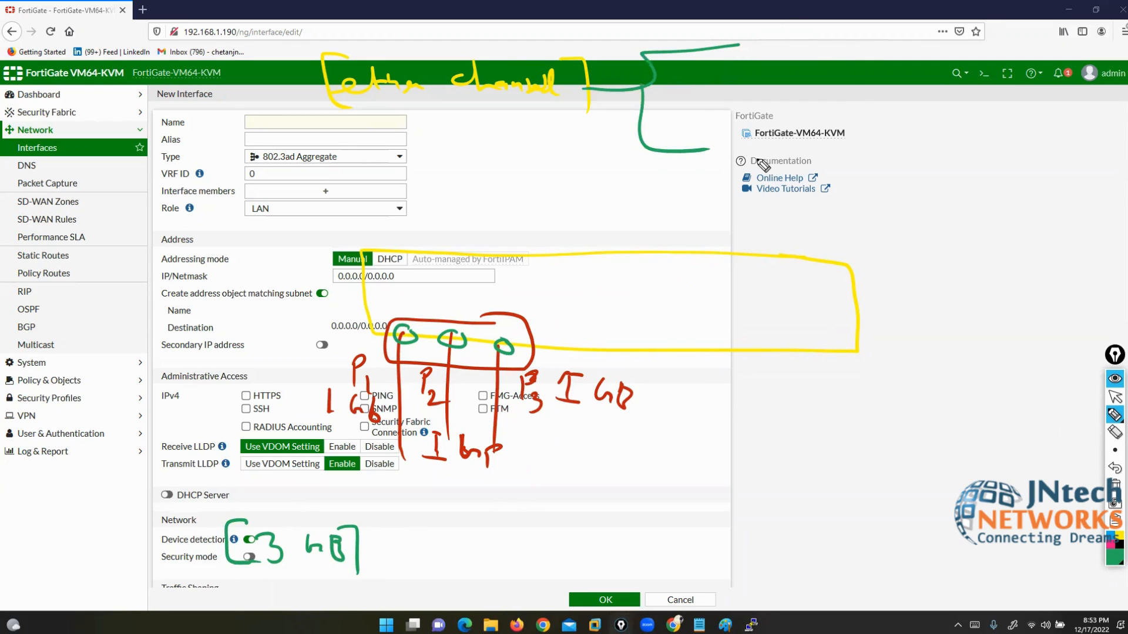
Step: In pink, write bracketed LACP and PAgP labels at the top right
left_click(1111, 545)
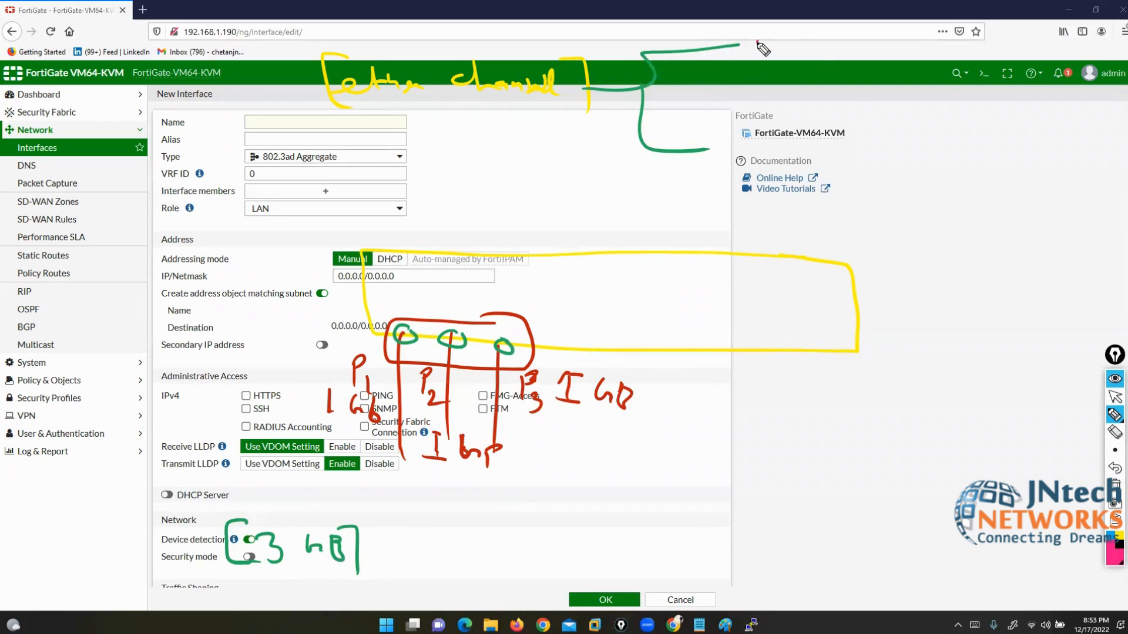
mouse_move(757, 43)
left_mouse_down()
mouse_move(772, 60)
mouse_move(842, 58)
left_mouse_up()
mouse_move(731, 169)
left_mouse_down()
mouse_move(732, 139)
mouse_move(734, 154)
left_mouse_up()
mouse_move(753, 170)
left_mouse_down()
mouse_move(760, 145)
mouse_move(768, 170)
left_mouse_up()
mouse_move(754, 159)
left_mouse_down()
mouse_move(795, 176)
mouse_move(810, 149)
left_mouse_up()
mouse_move(811, 150)
left_mouse_down()
mouse_move(846, 147)
mouse_move(840, 191)
left_mouse_up()
mouse_move(724, 128)
left_mouse_down()
mouse_move(708, 138)
mouse_move(724, 180)
left_mouse_up()
mouse_move(849, 39)
left_mouse_down()
mouse_move(868, 47)
mouse_move(859, 86)
left_mouse_up()
left_click_drag(753, 25, 749, 71)
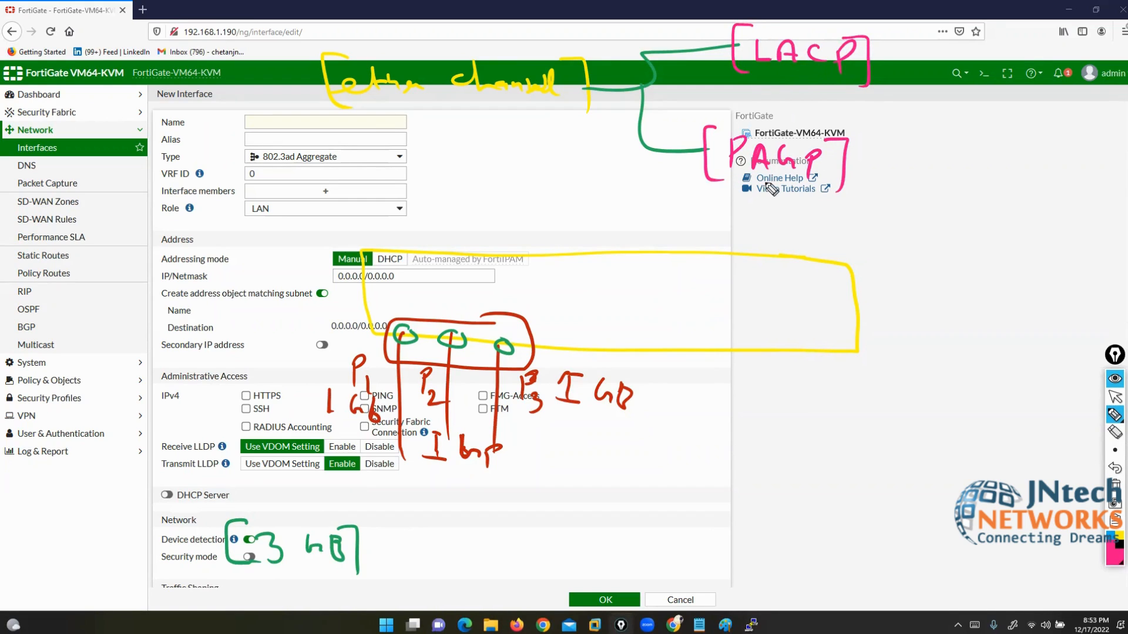
Step: Brace LACP to Active/Passive and PAgP to Auto/Desirable, then erase these pink notes
left_click_drag(868, 69, 901, 70)
mouse_move(901, 70)
left_mouse_down()
mouse_move(905, 44)
mouse_move(955, 41)
mouse_move(934, 94)
left_mouse_up()
mouse_move(846, 159)
left_mouse_down()
mouse_move(860, 158)
mouse_move(862, 194)
left_mouse_up()
mouse_move(905, 141)
left_mouse_down()
mouse_move(870, 174)
mouse_move(881, 220)
left_mouse_up()
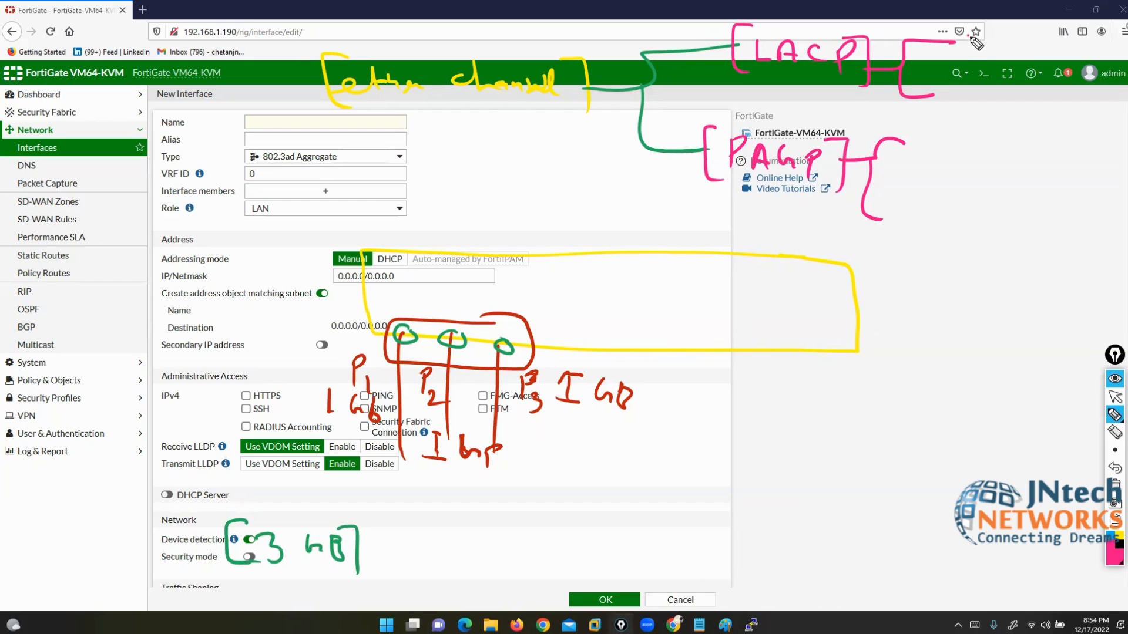
mouse_move(965, 51)
left_mouse_down()
mouse_move(1000, 42)
mouse_move(1043, 66)
mouse_move(1034, 94)
mouse_move(1111, 112)
left_mouse_up()
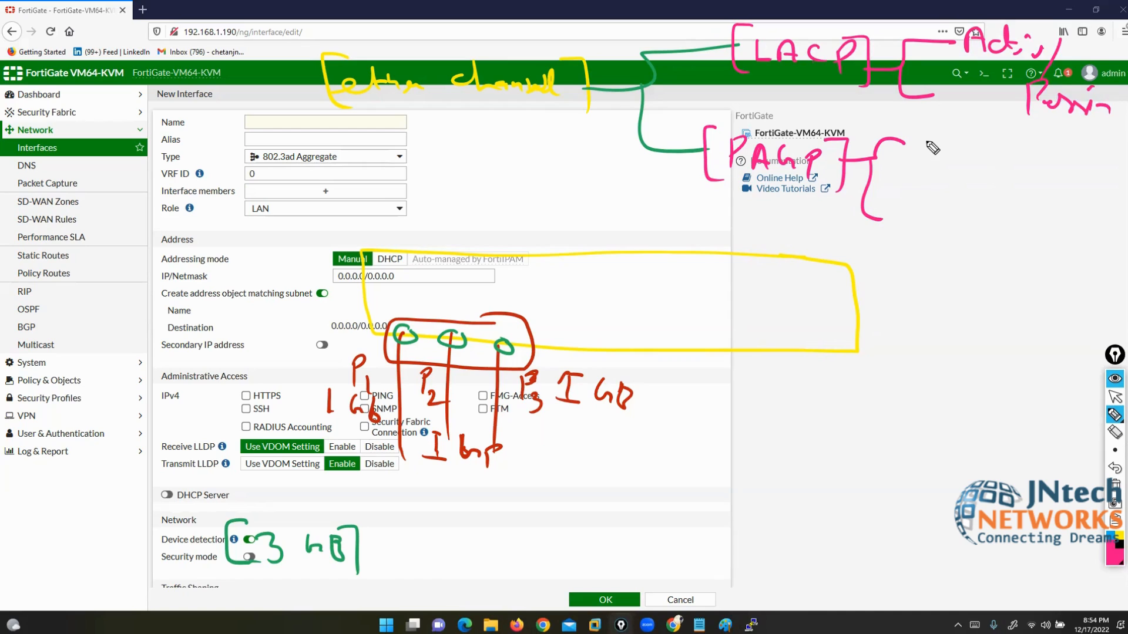
mouse_move(928, 155)
left_mouse_down()
mouse_move(971, 145)
mouse_move(986, 154)
left_mouse_up()
mouse_move(919, 195)
left_mouse_down()
mouse_move(934, 217)
mouse_move(1002, 235)
left_mouse_up()
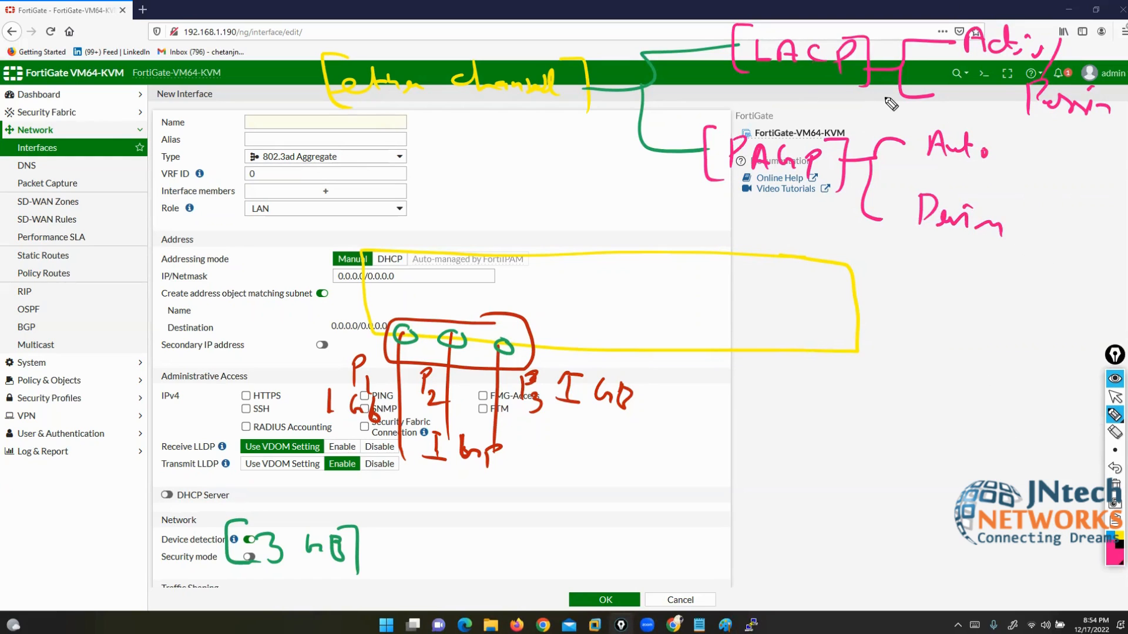
left_click(1114, 432)
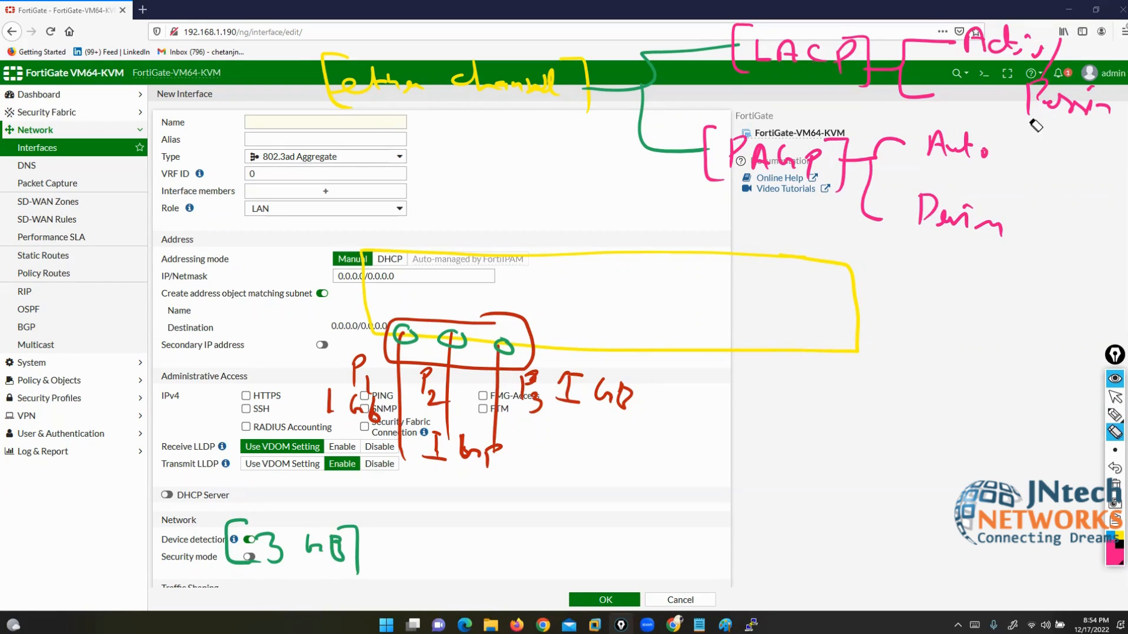
mouse_move(1118, 113)
left_mouse_down()
mouse_move(852, 47)
mouse_move(687, 71)
mouse_move(857, 197)
mouse_move(899, 141)
mouse_move(1018, 217)
mouse_move(967, 228)
mouse_move(955, 159)
mouse_move(980, 113)
mouse_move(1053, 48)
mouse_move(1025, 42)
left_mouse_up()
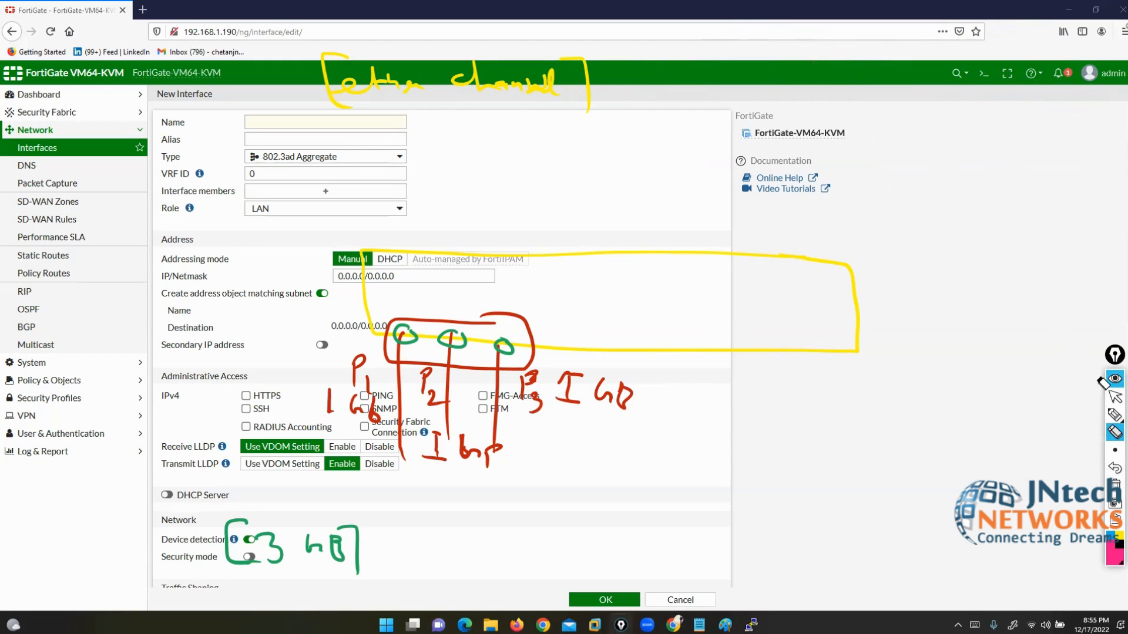
Step: Draw a small pen mark beside the Role field
left_click(1115, 397)
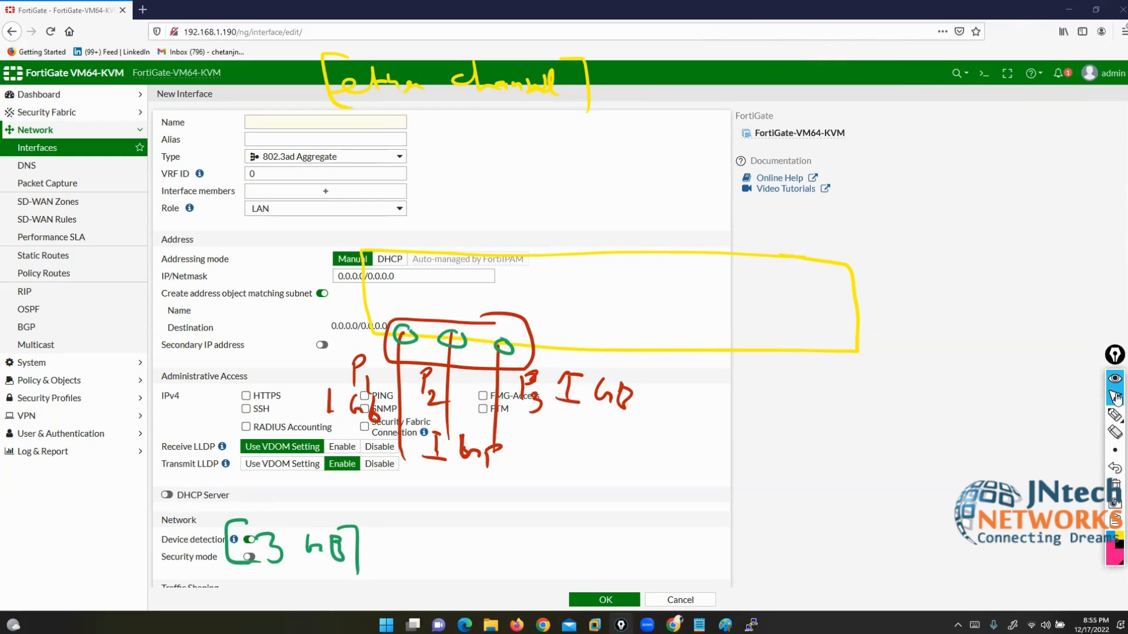
left_click(1114, 415)
left_click(1078, 416)
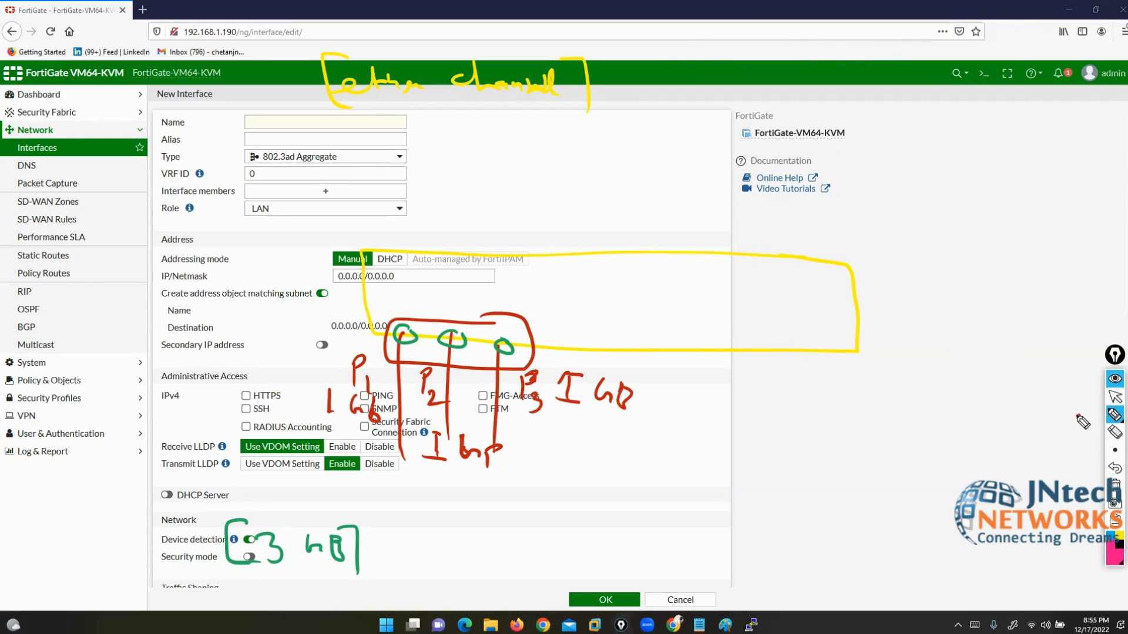
left_click_drag(130, 210, 145, 233)
left_click_drag(146, 217, 160, 210)
Step: Erase the Role mark and clear all remaining annotations
left_click(1114, 433)
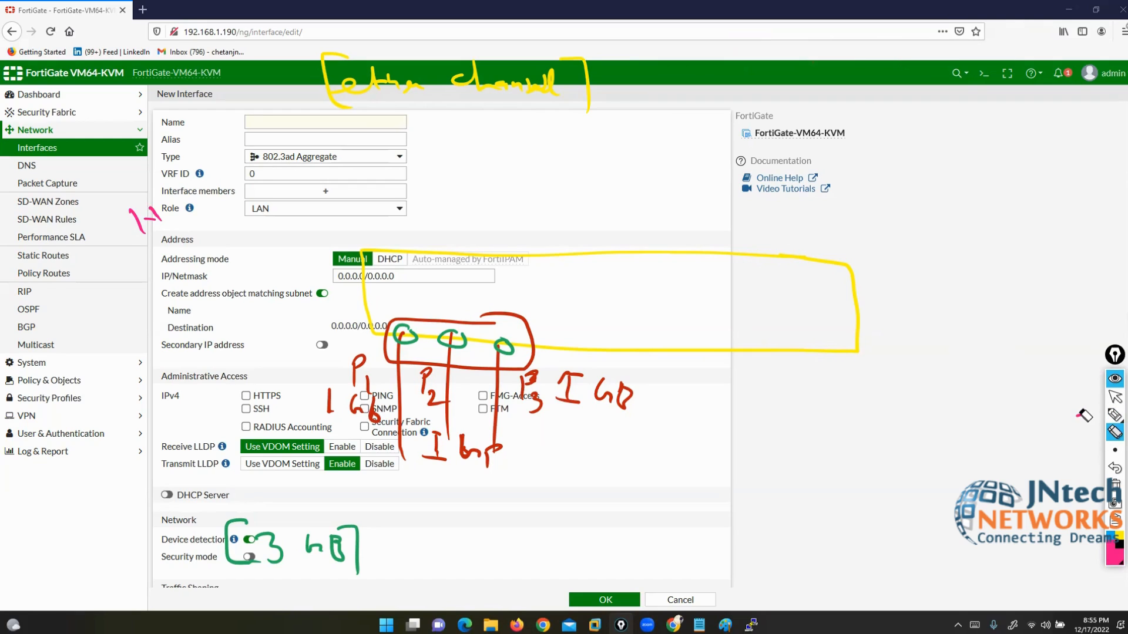
left_click(134, 231)
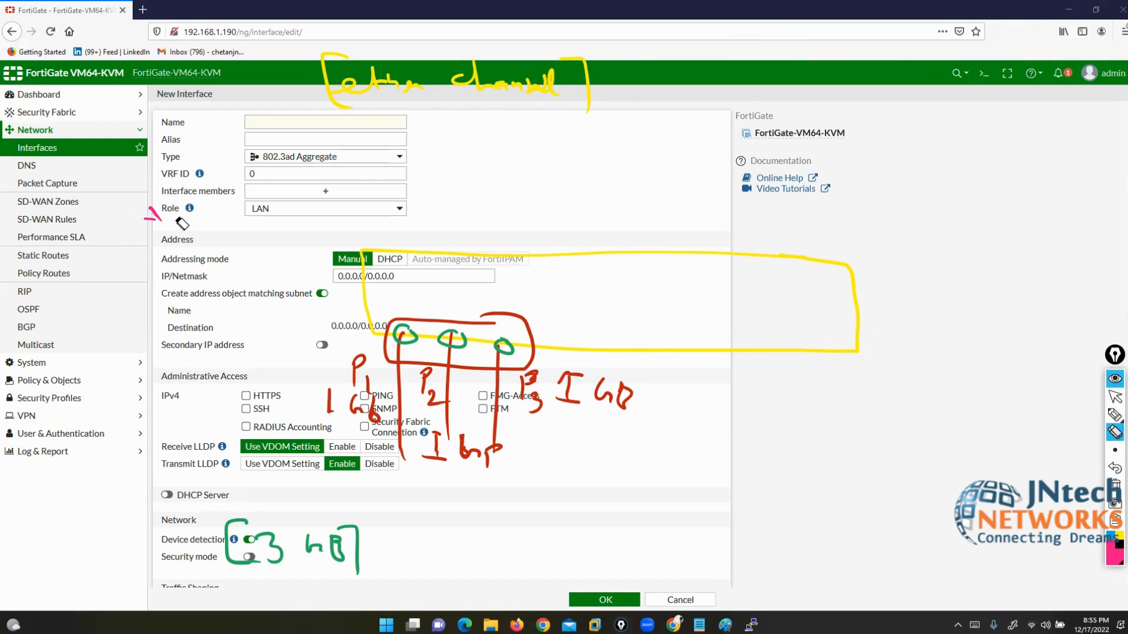
left_click(1114, 414)
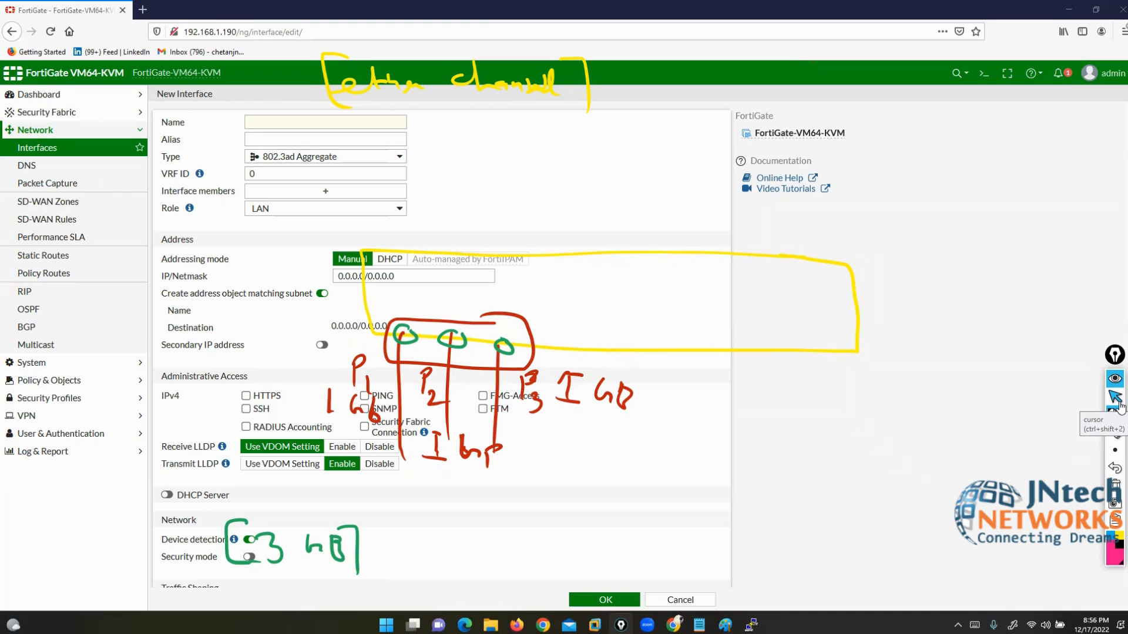
left_click(1115, 485)
Step: Open the Interface members selector, then cancel the aggregate form without saving
left_click(1113, 397)
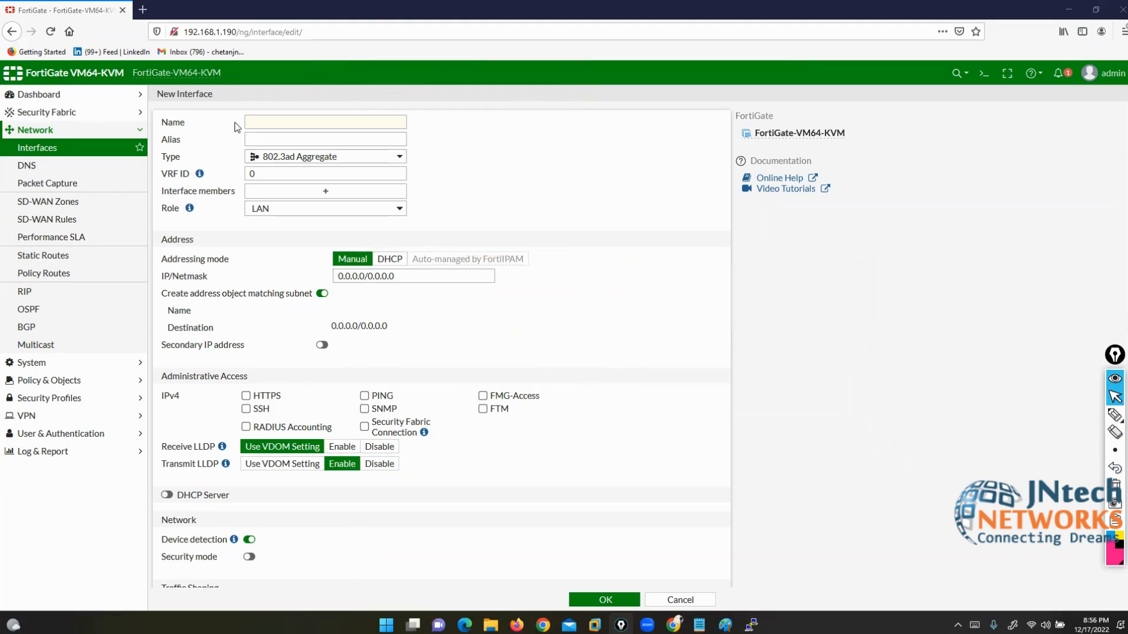
left_click(333, 192)
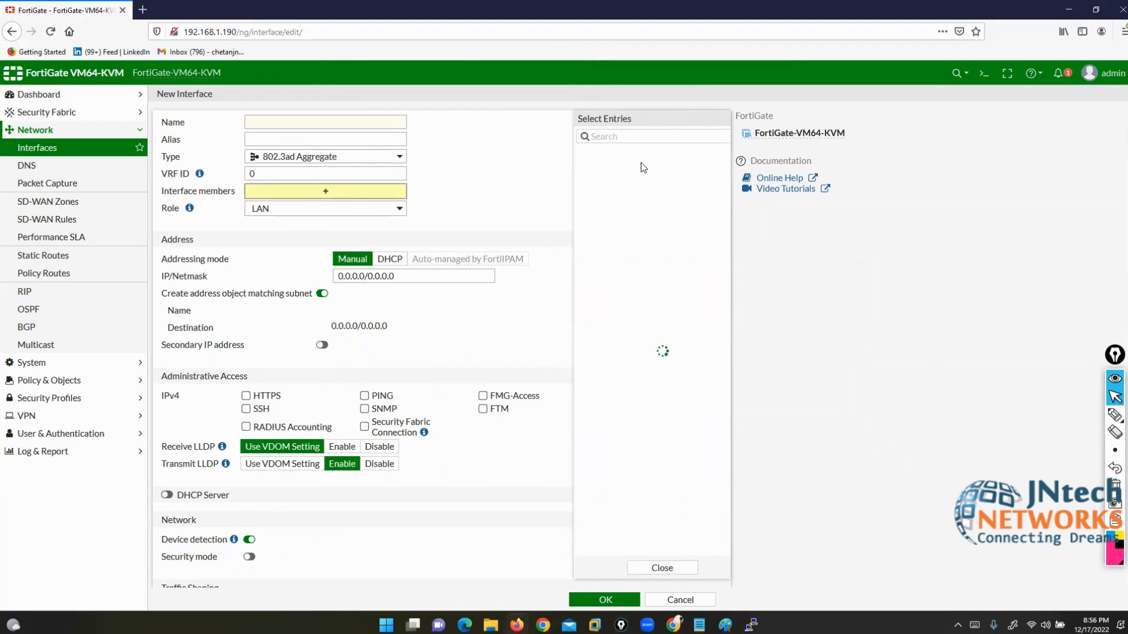
left_click(641, 568)
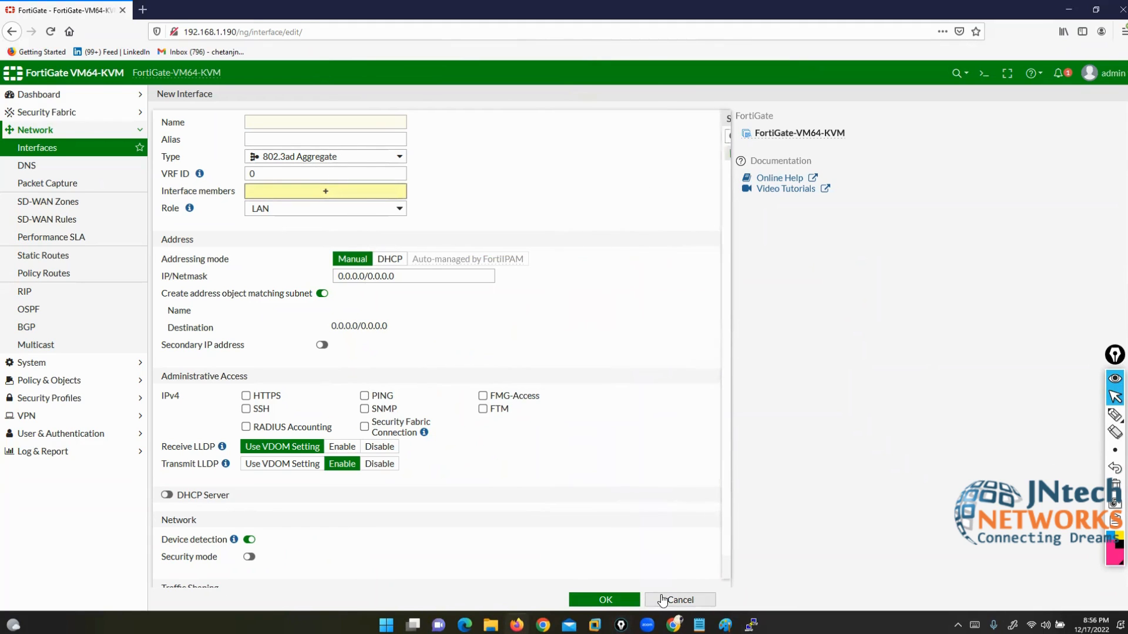